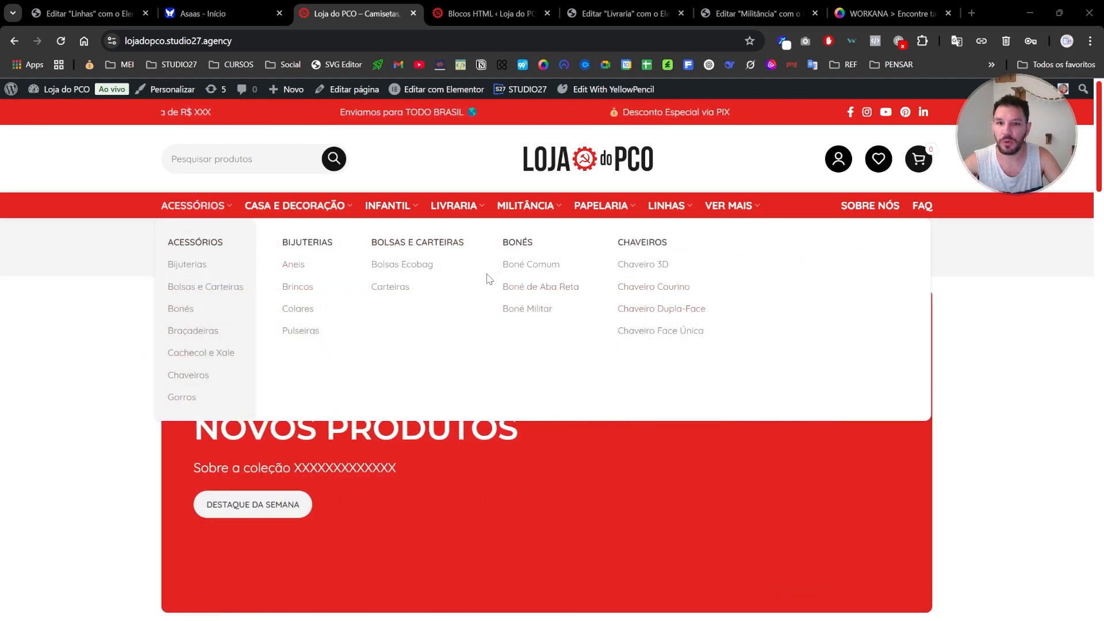
# Examine the dropdown menus of the store's navigation bar, from Casa e Decoração through Ver Mais and back to Acessórios
pyautogui.moveTo(290, 212)
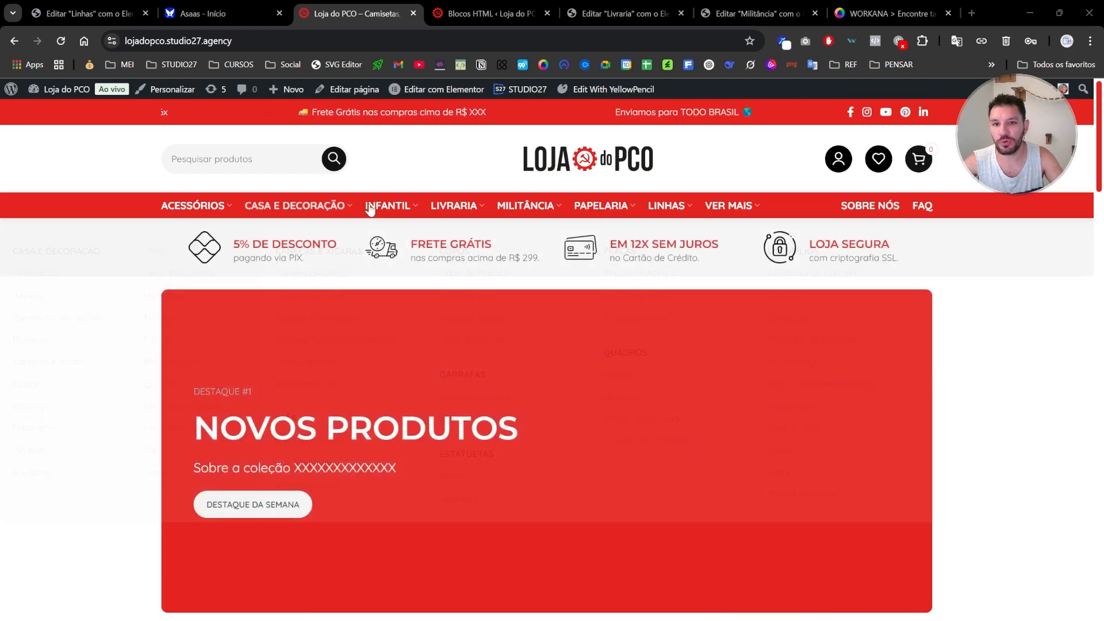
pyautogui.moveTo(388, 208)
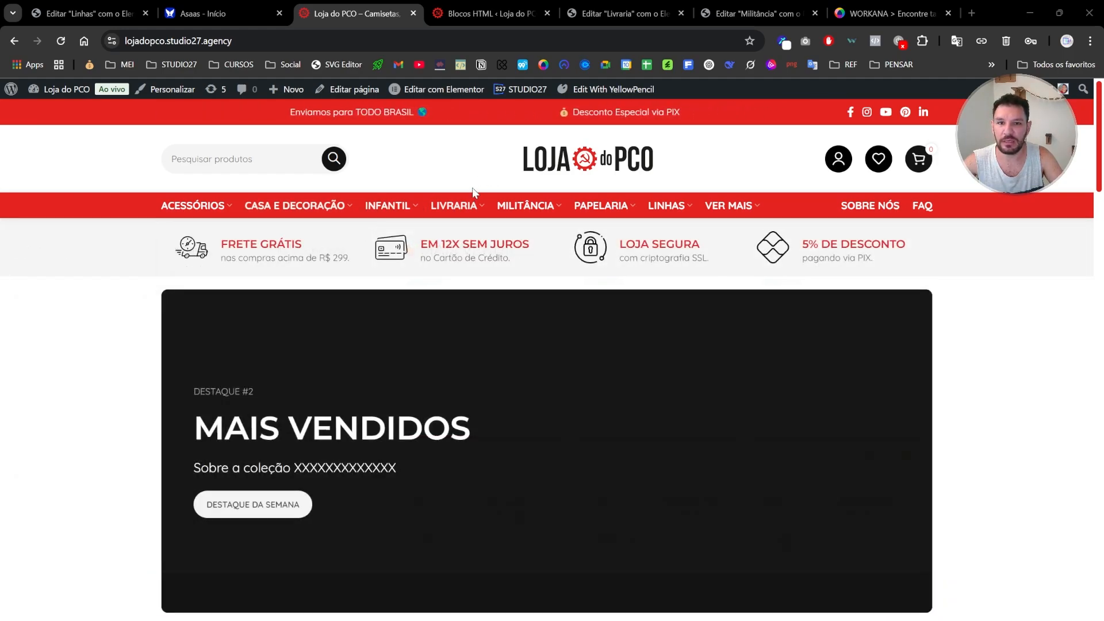
pyautogui.moveTo(461, 213)
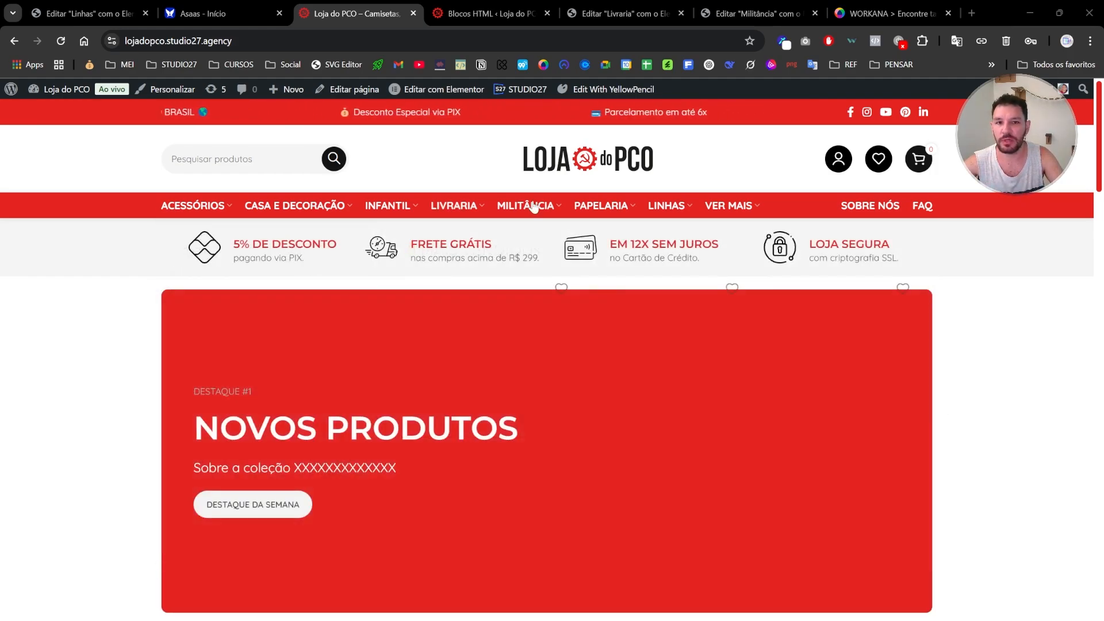
pyautogui.moveTo(533, 213)
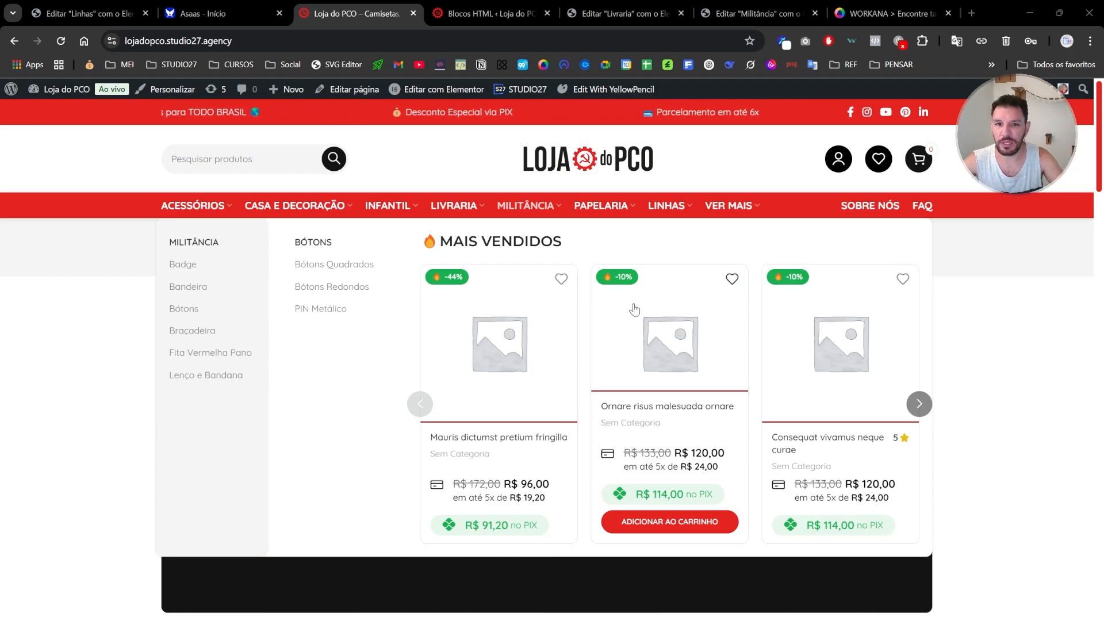
pyautogui.moveTo(601, 211)
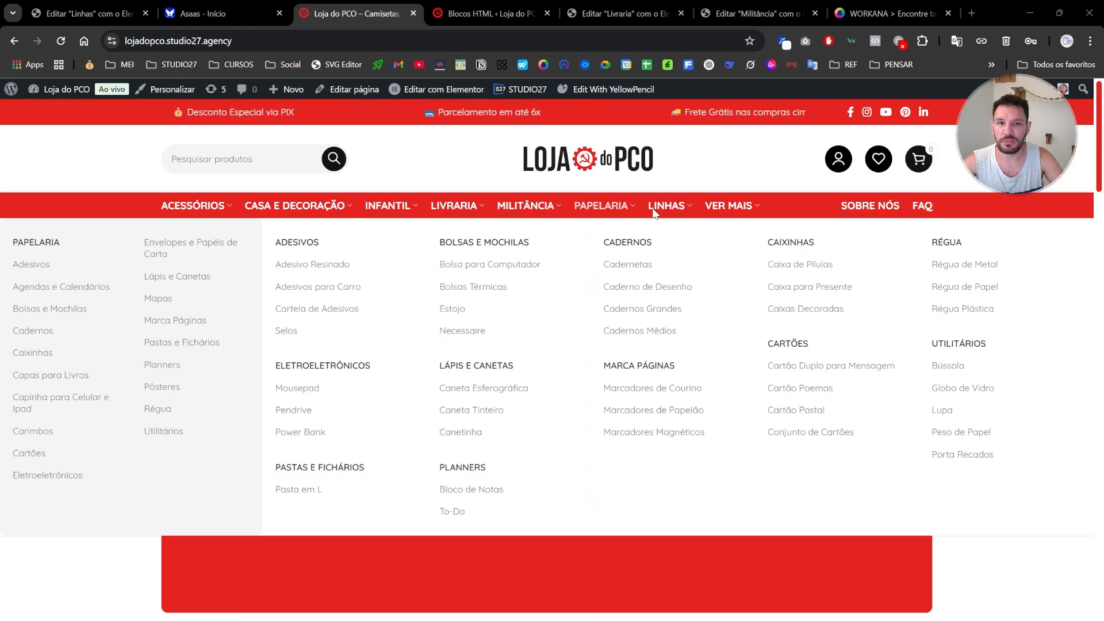
pyautogui.moveTo(665, 214)
pyautogui.moveTo(714, 204)
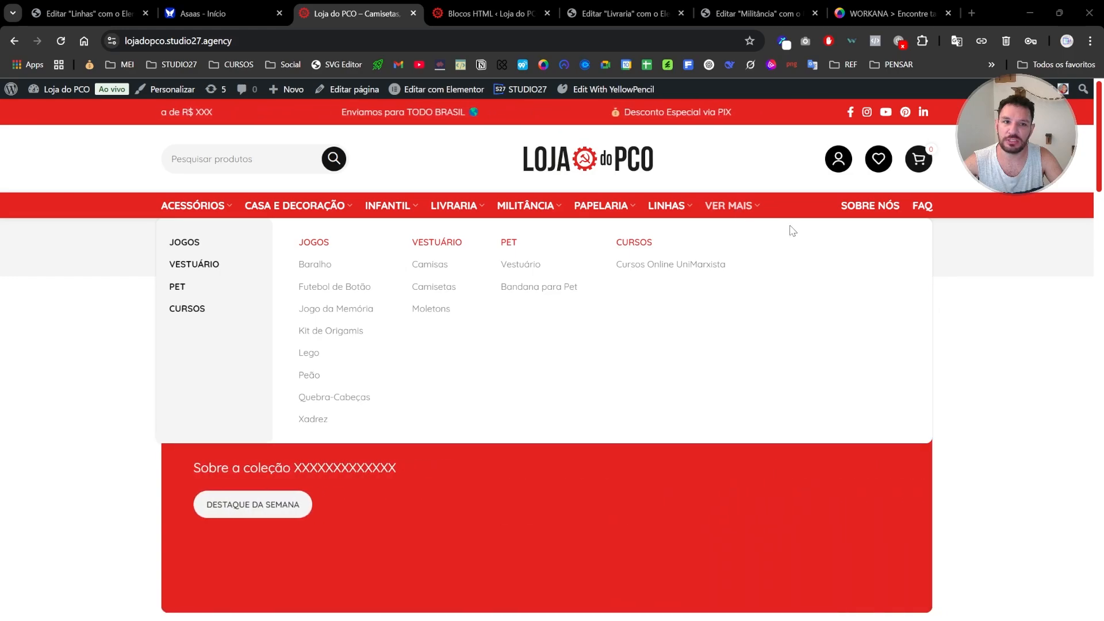
pyautogui.moveTo(179, 209)
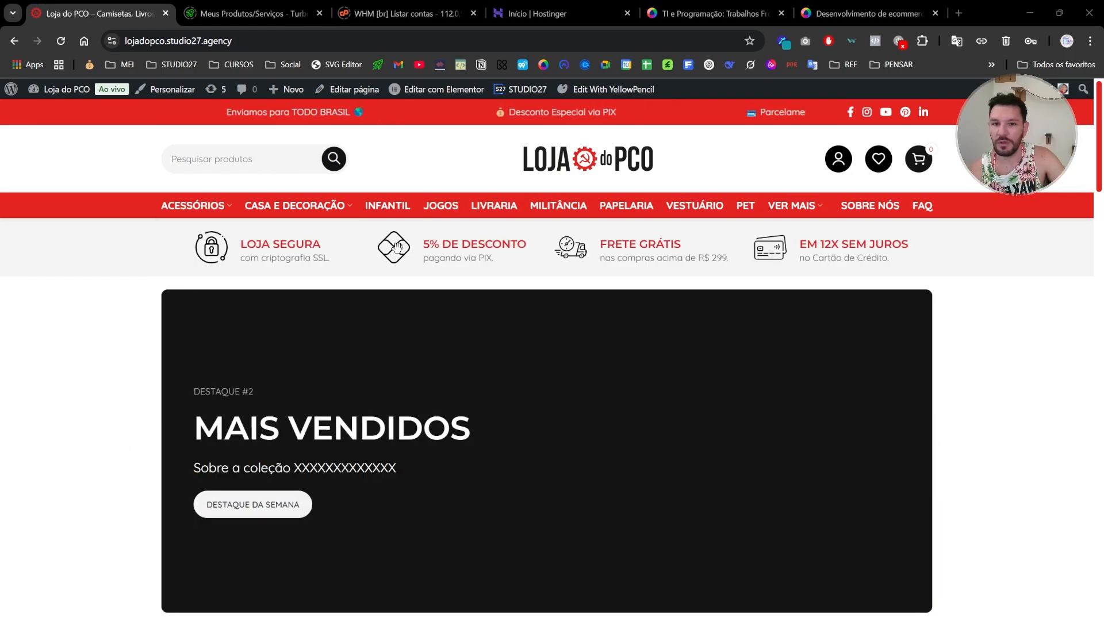
# Examine the Acessórios and Casa e Decoração mega menus, and view the Infantil category page for comparison
pyautogui.moveTo(191, 214)
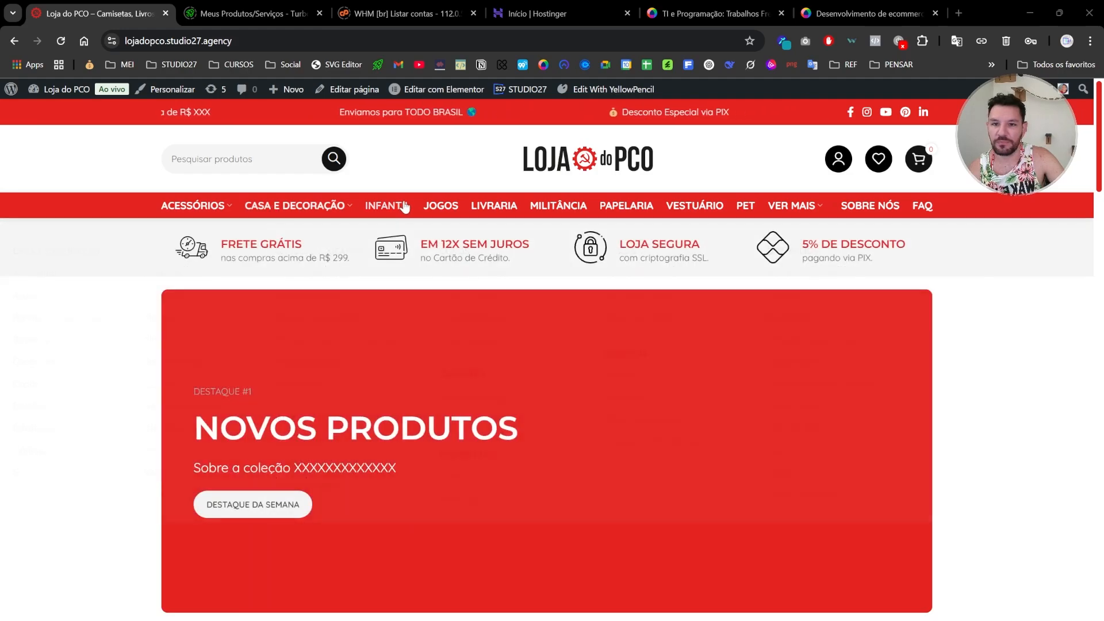
pyautogui.moveTo(263, 208)
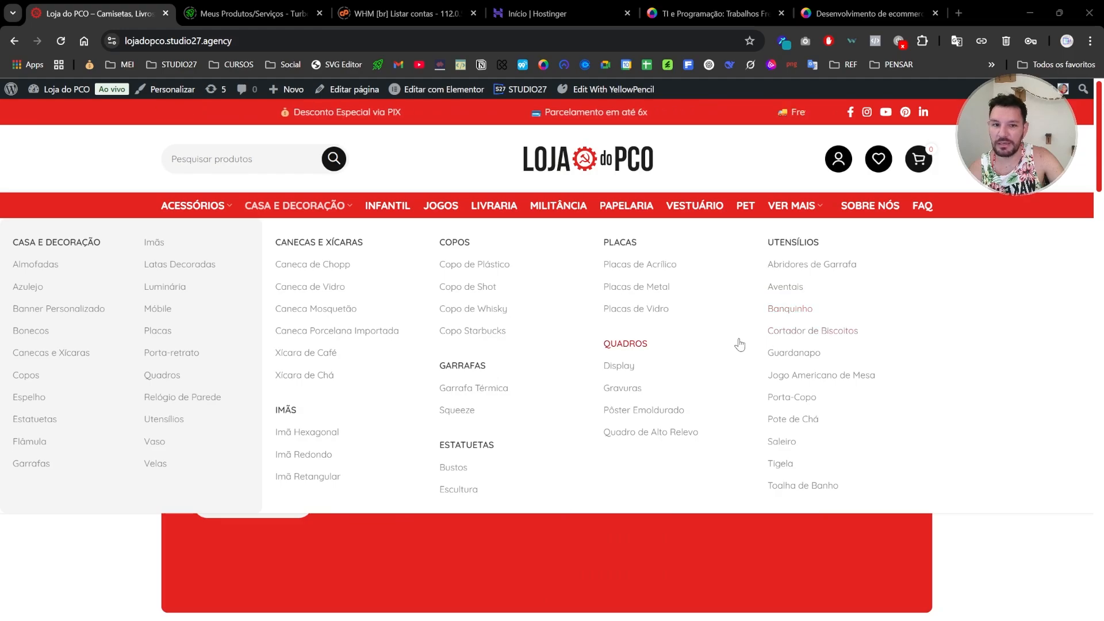
pyautogui.scroll(-6, 739, 344)
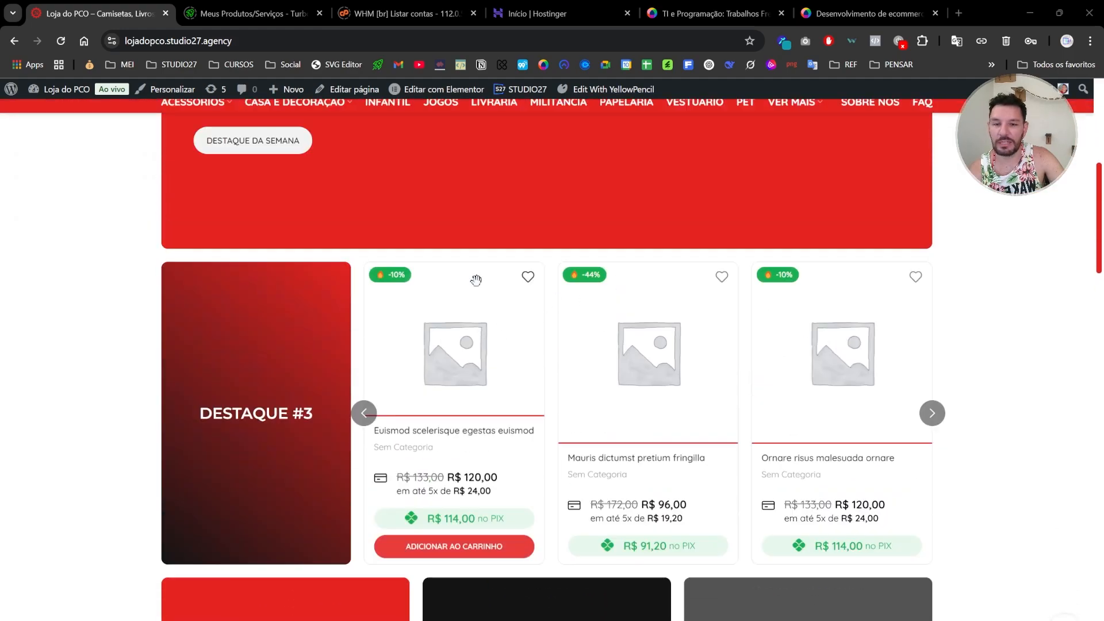
pyautogui.scroll(6, 476, 280)
pyautogui.scroll(-10, 345, 328)
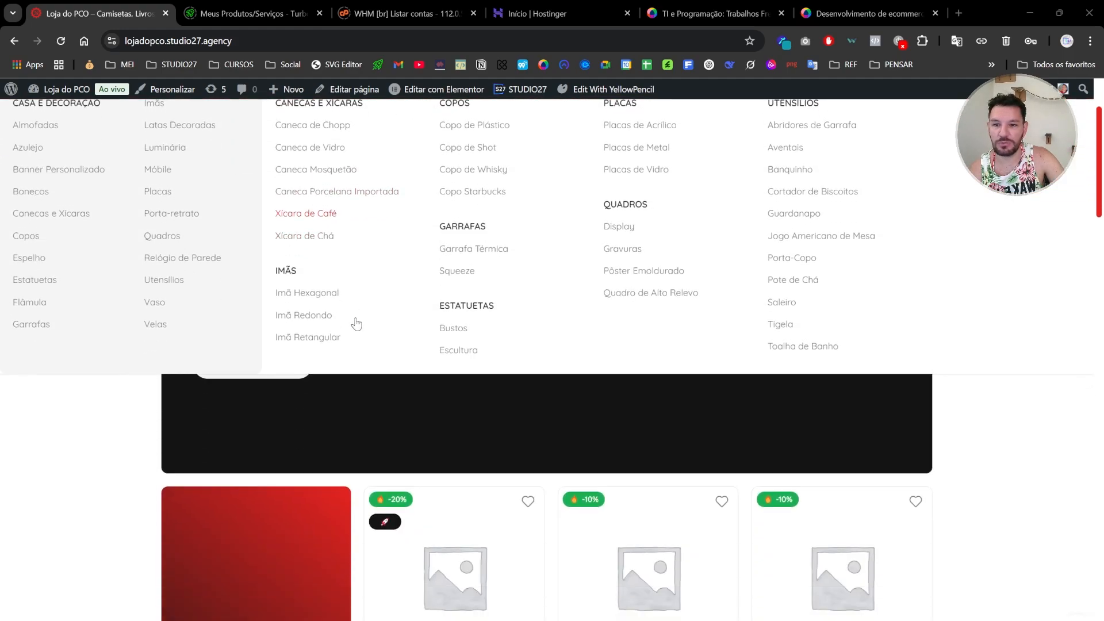
pyautogui.scroll(5, 384, 199)
pyautogui.scroll(2, 384, 200)
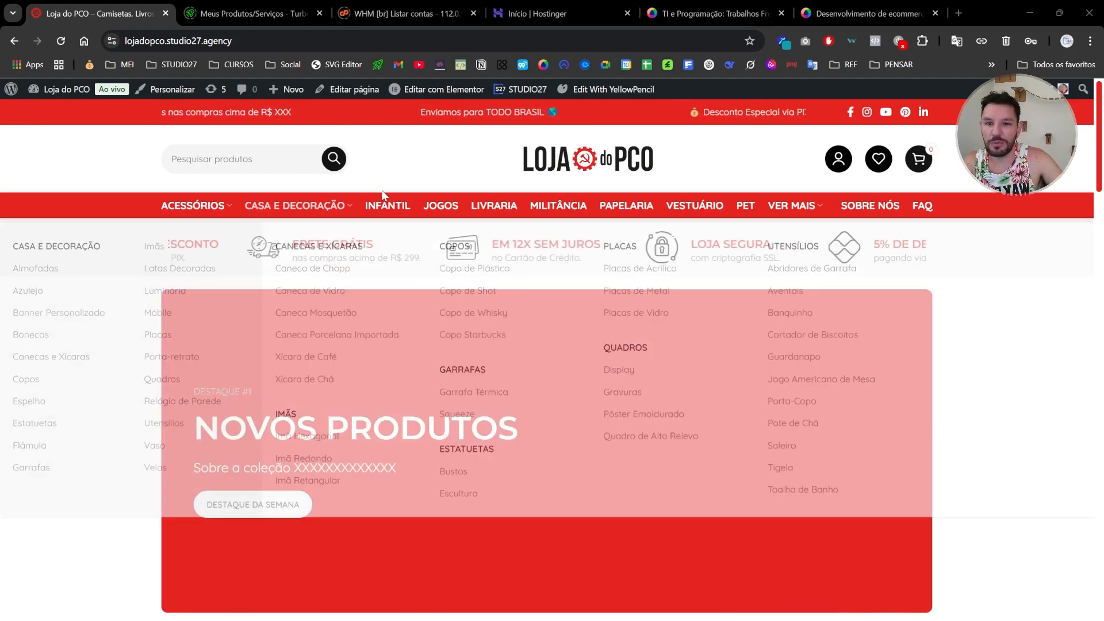
pyautogui.click(388, 207)
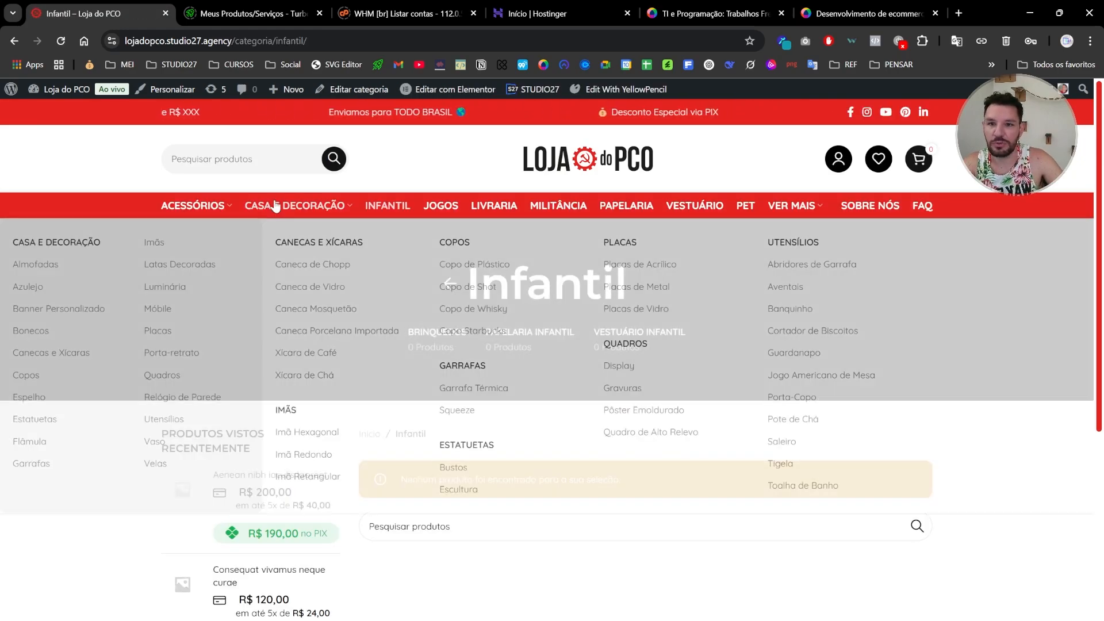
pyautogui.moveTo(190, 208)
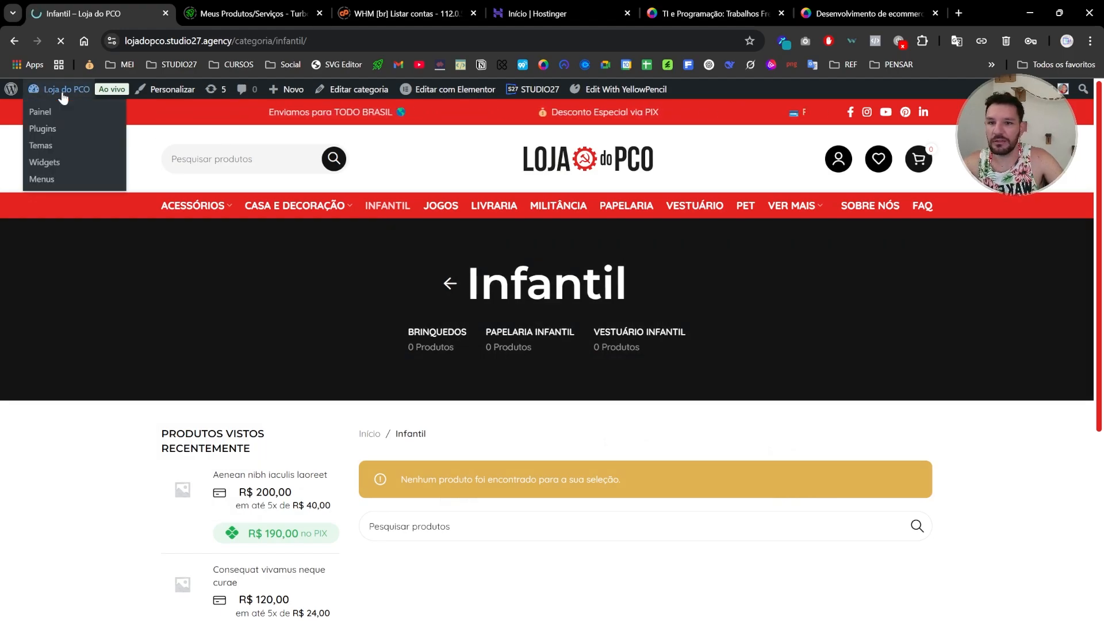
# Open the list of all HTML blocks in the WordPress dashboard and review the Casa e Decoração and Acessórios entries
pyautogui.click(63, 90)
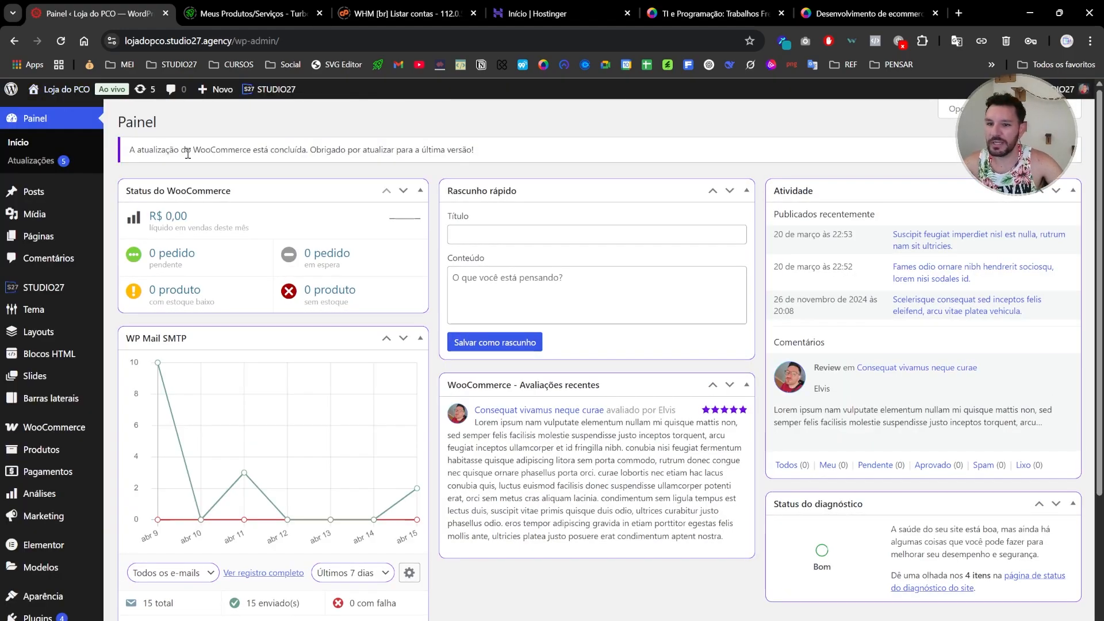
pyautogui.moveTo(55, 361)
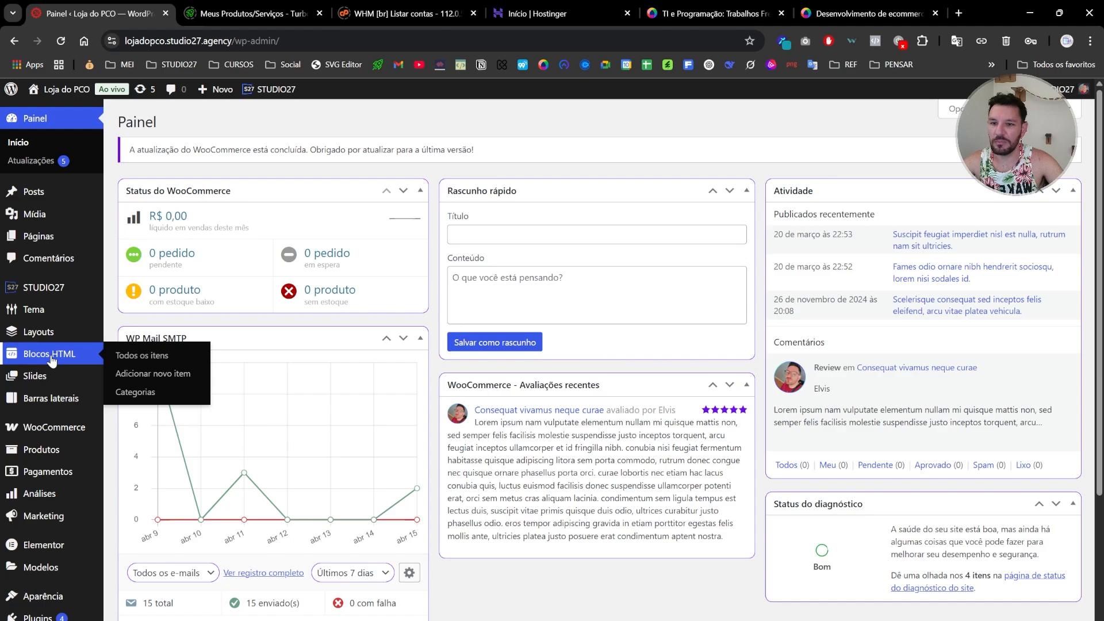
pyautogui.click(147, 356)
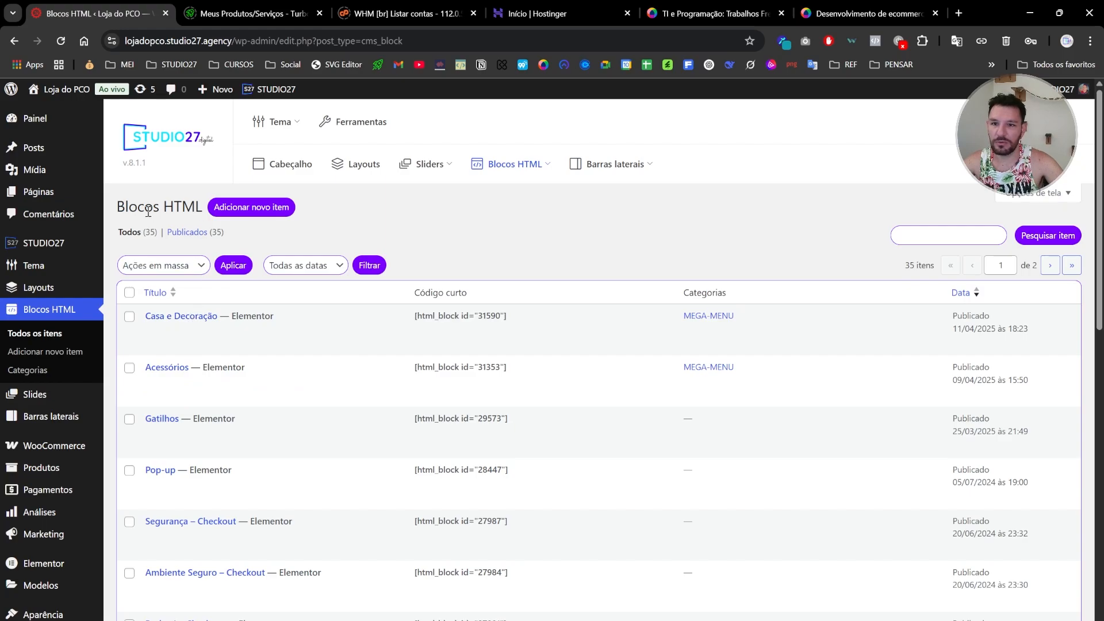
pyautogui.moveTo(127, 207); pyautogui.dragTo(205, 207)
pyautogui.moveTo(145, 369); pyautogui.dragTo(199, 347)
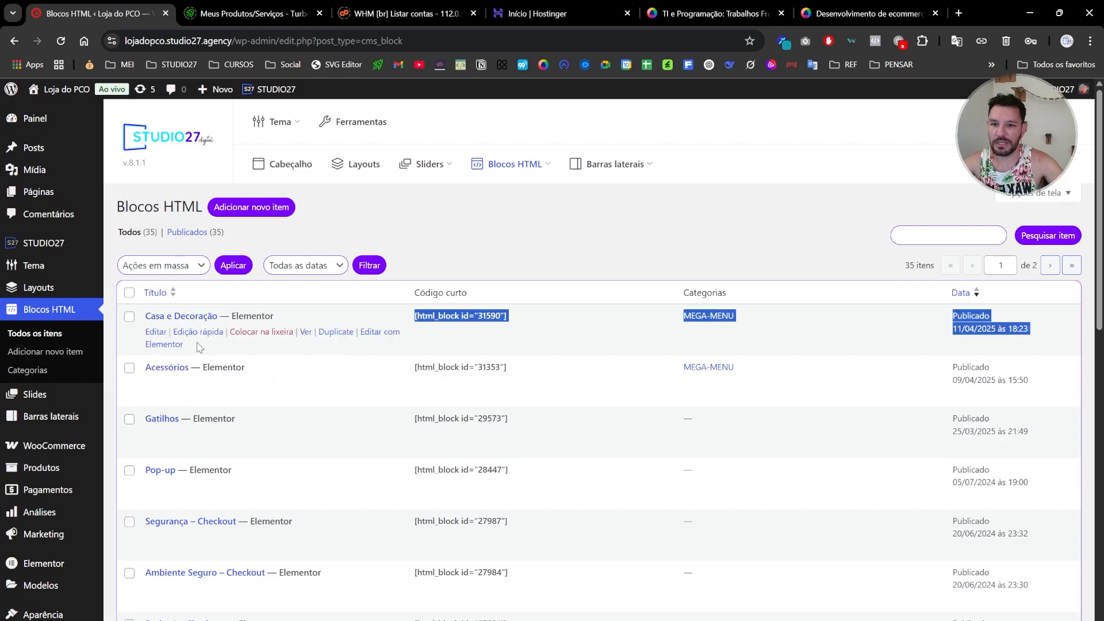
pyautogui.moveTo(142, 314); pyautogui.dragTo(219, 318)
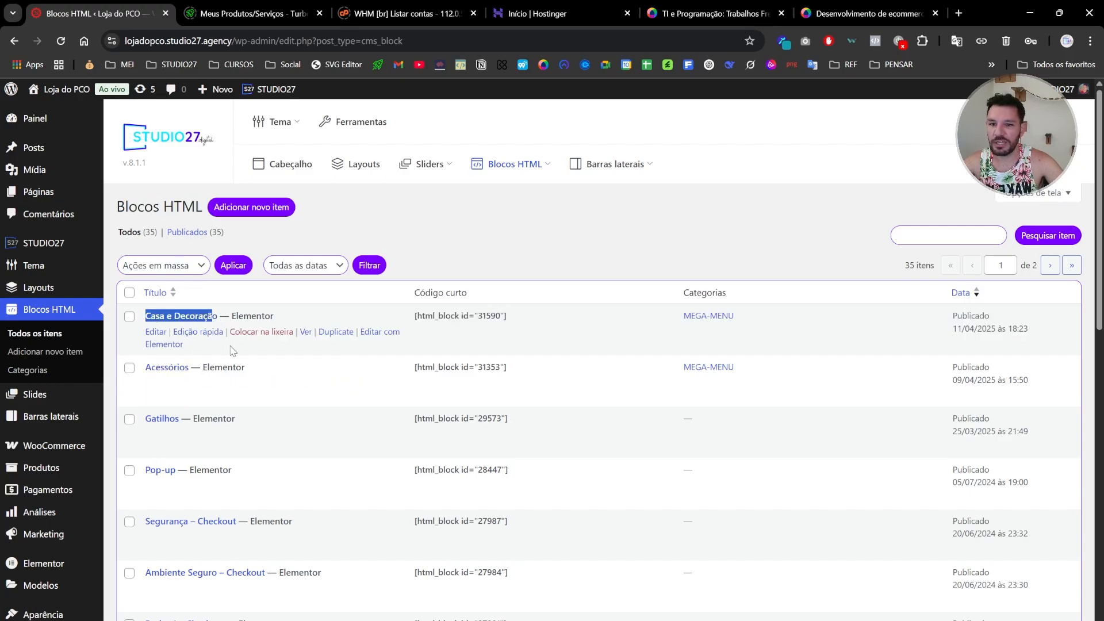
pyautogui.click(499, 240)
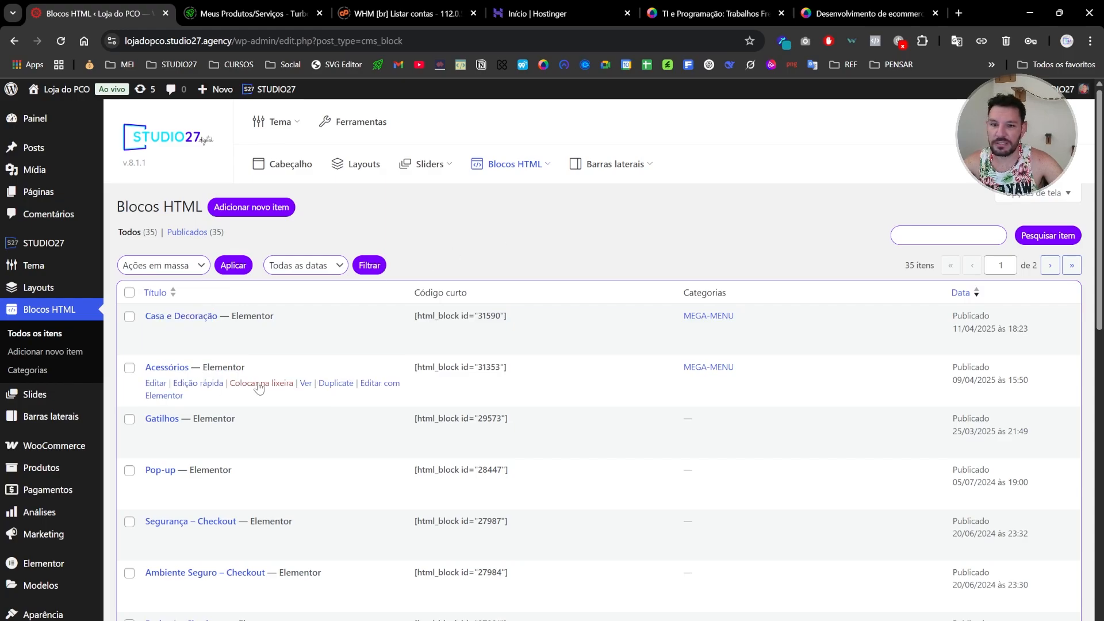
# Open the storefront in a separate browser tab and view its Acessórios mega menu
pyautogui.middleClick(62, 108)
pyautogui.click(237, 12)
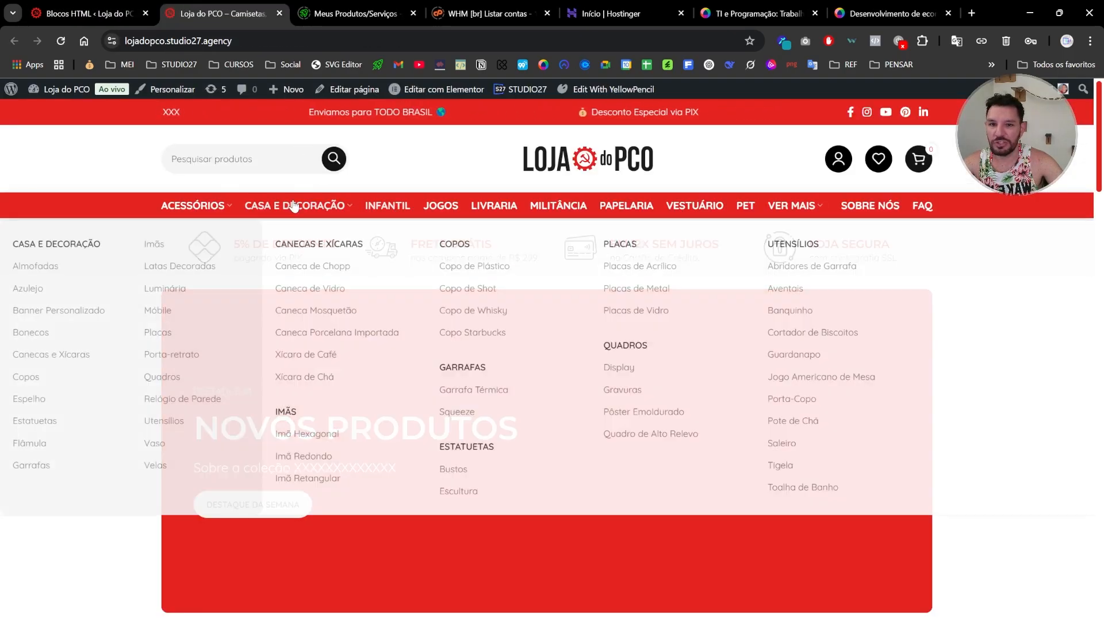
pyautogui.moveTo(208, 214)
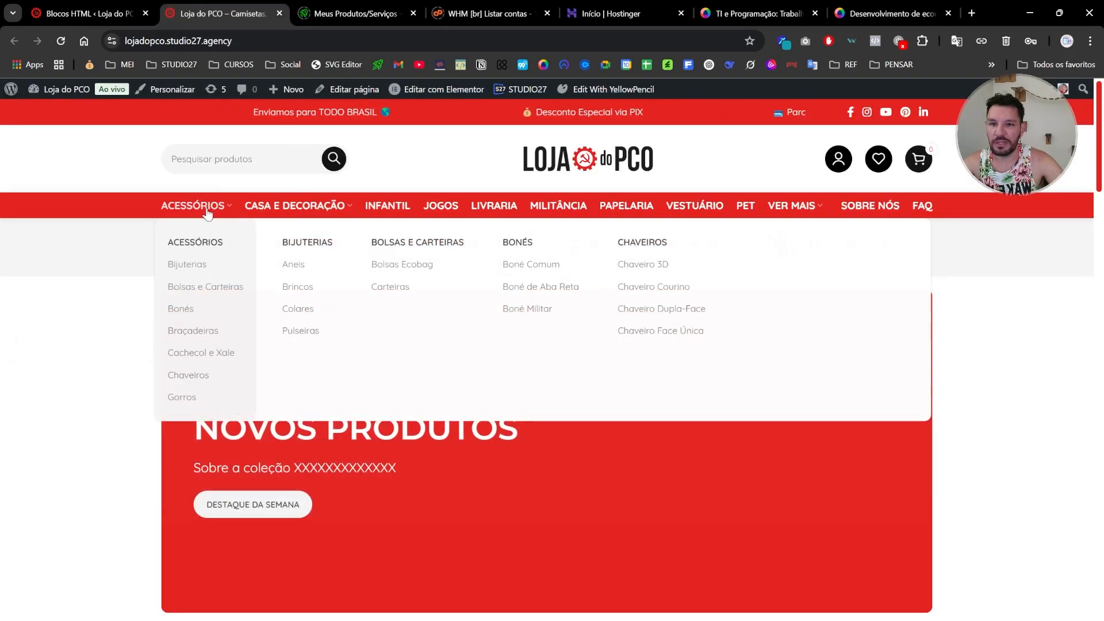
# Review the Infantil category and its subcategories Brinquedos, Papelaria infantil and Vestuário infantil on the storefront
pyautogui.click(388, 207)
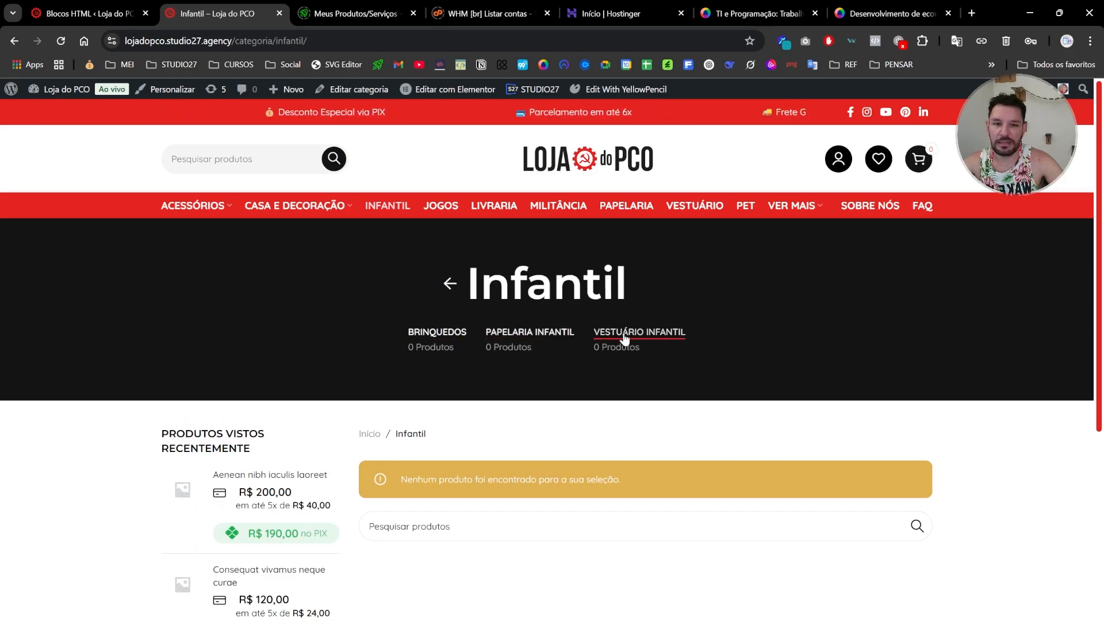
pyautogui.click(433, 340)
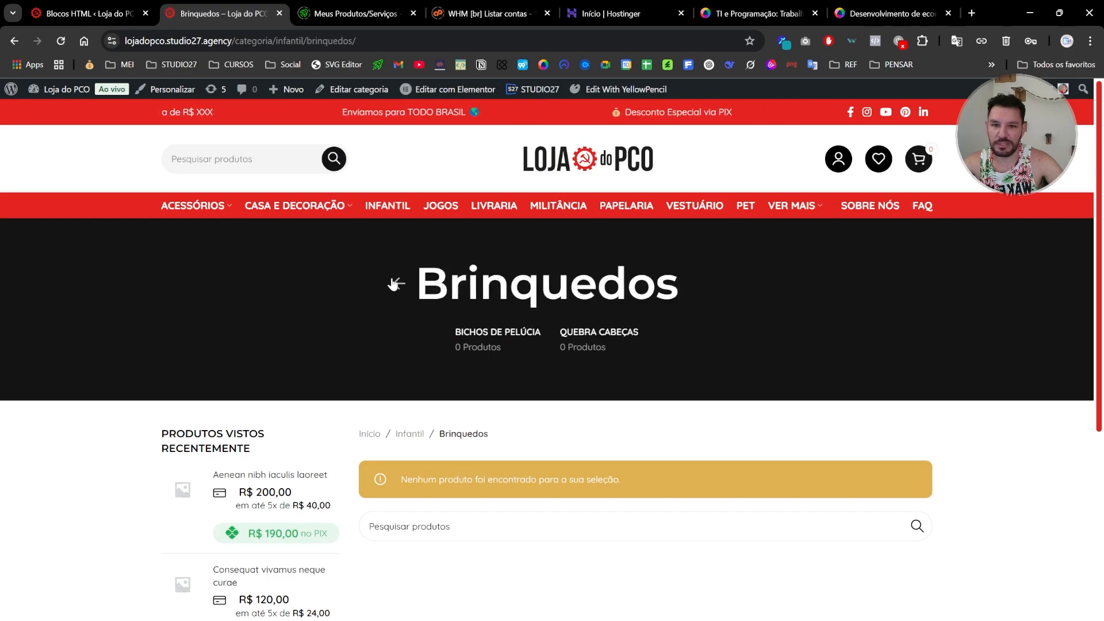
pyautogui.click(396, 283)
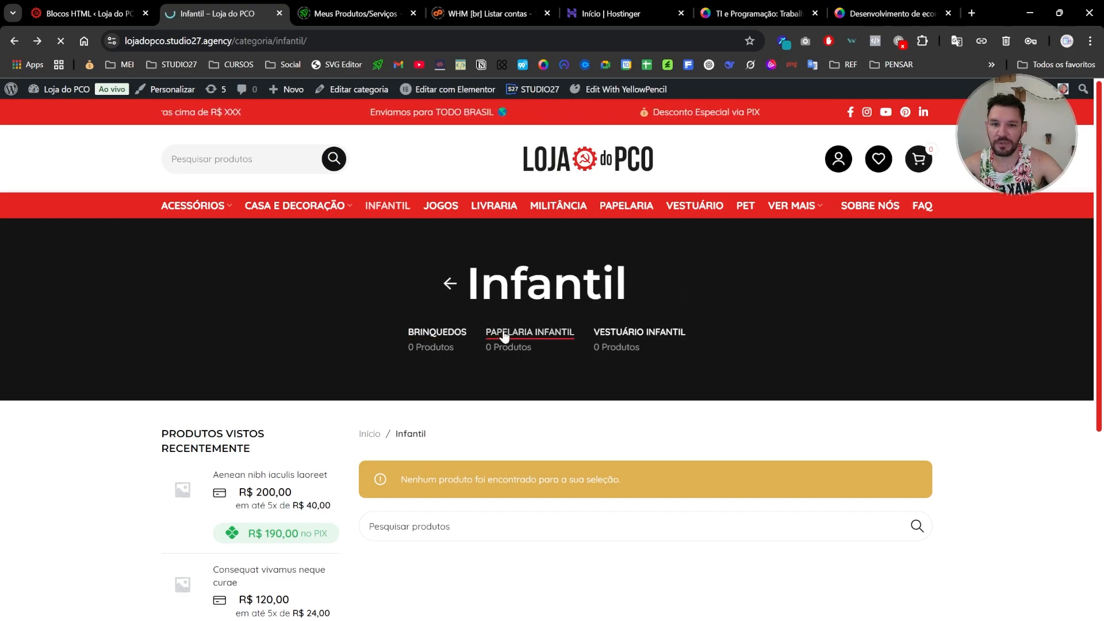
pyautogui.click(504, 334)
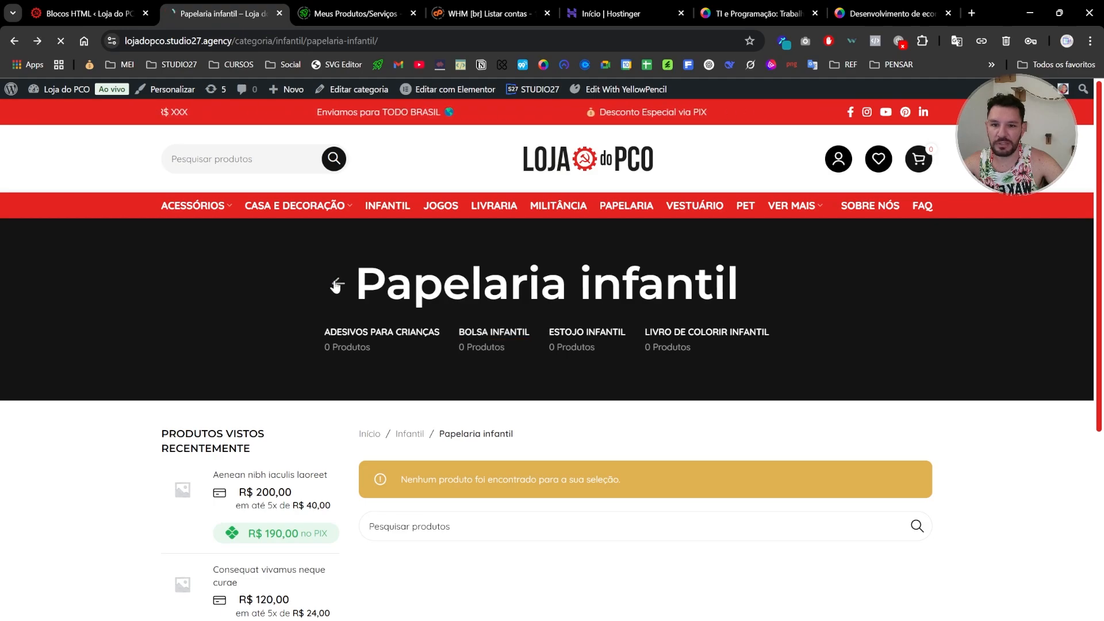
pyautogui.click(337, 285)
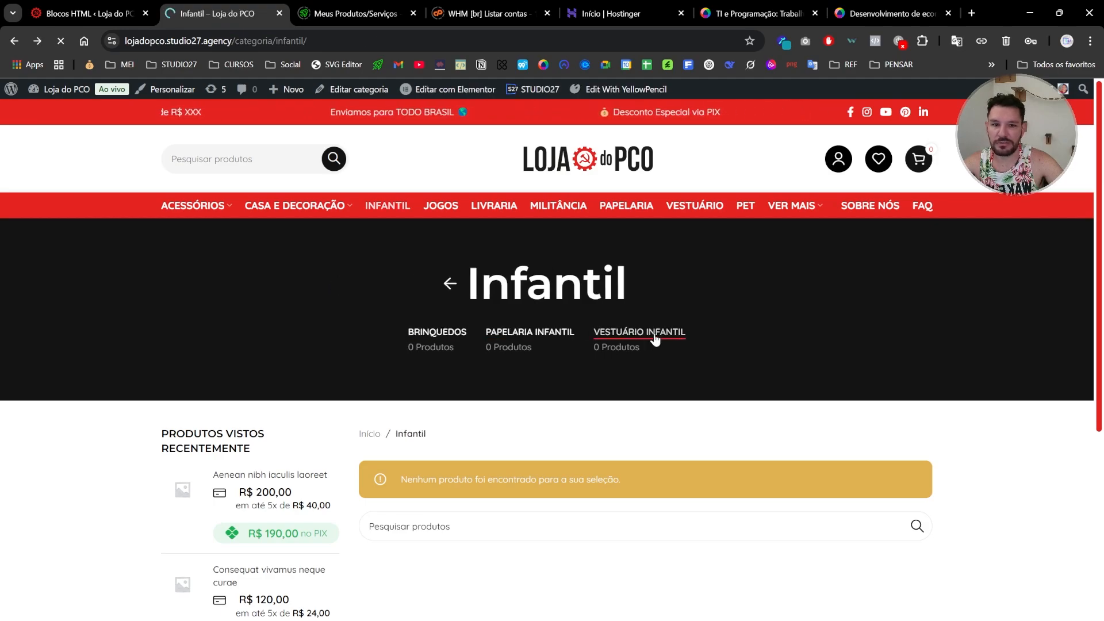
pyautogui.click(655, 338)
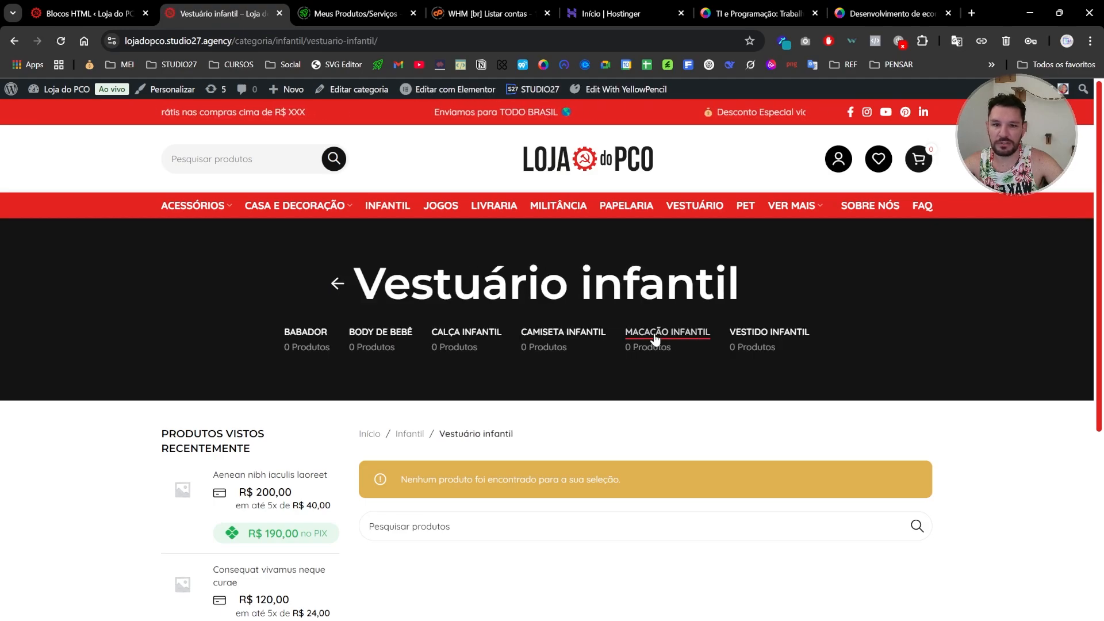
pyautogui.click(337, 285)
pyautogui.moveTo(199, 207)
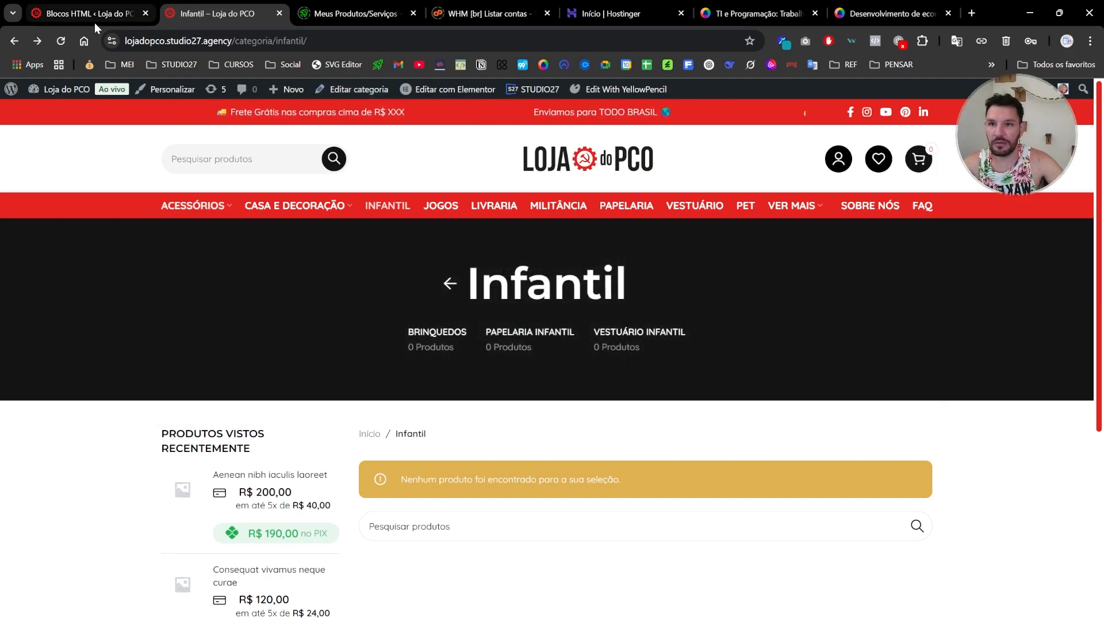
# Return to the HTML blocks list and duplicate the Acessórios block
pyautogui.click(94, 17)
pyautogui.moveTo(124, 207); pyautogui.dragTo(204, 209)
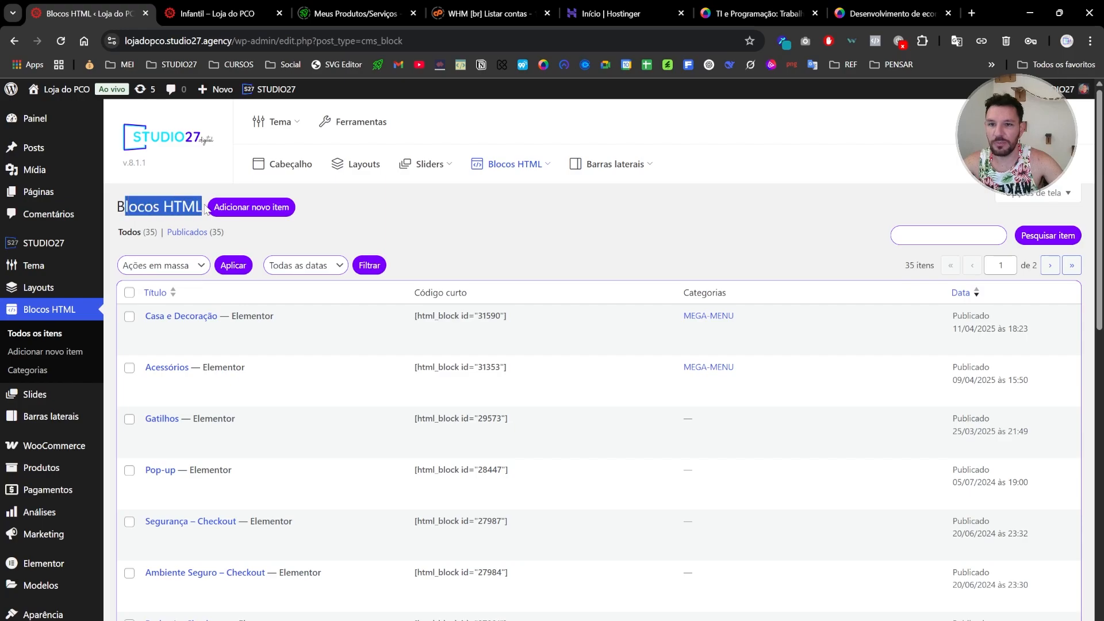
pyautogui.moveTo(224, 380)
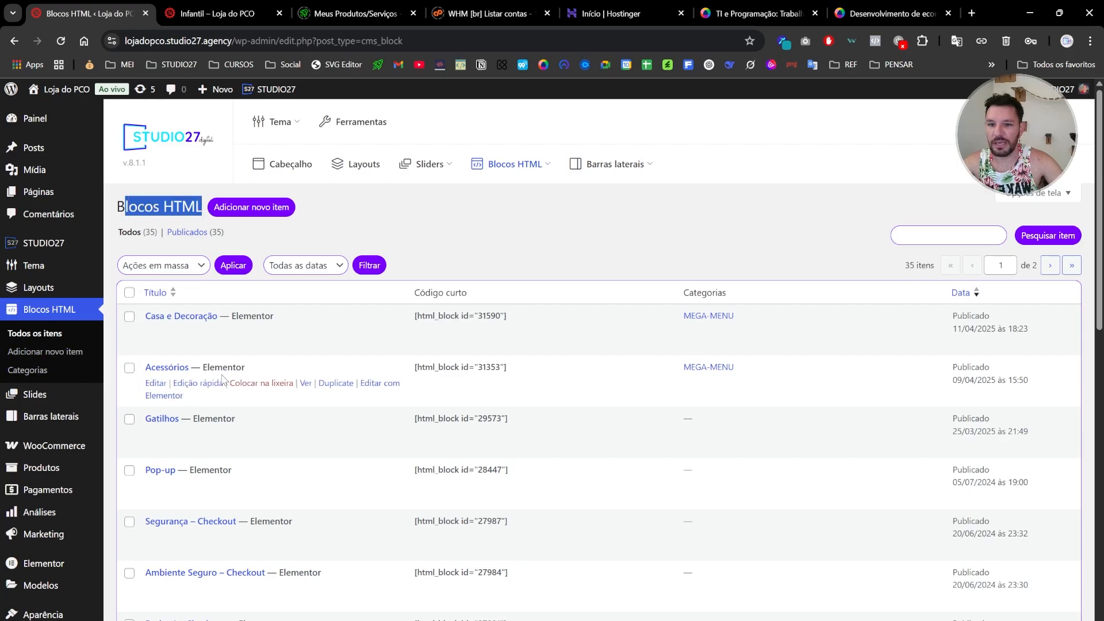
pyautogui.click(325, 384)
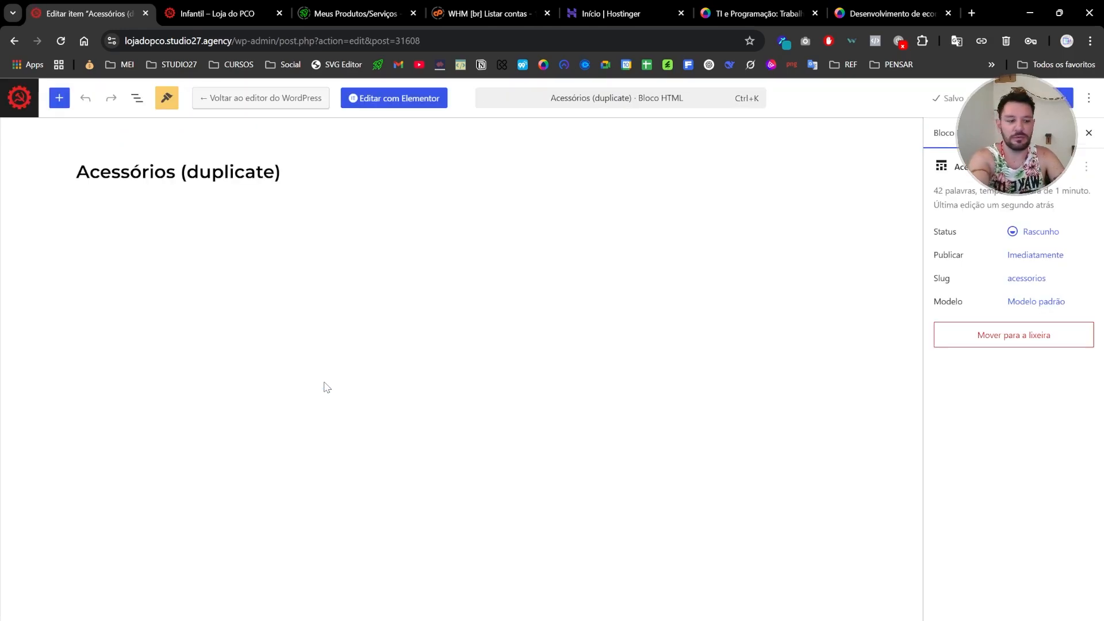
pyautogui.rightClick(161, 454)
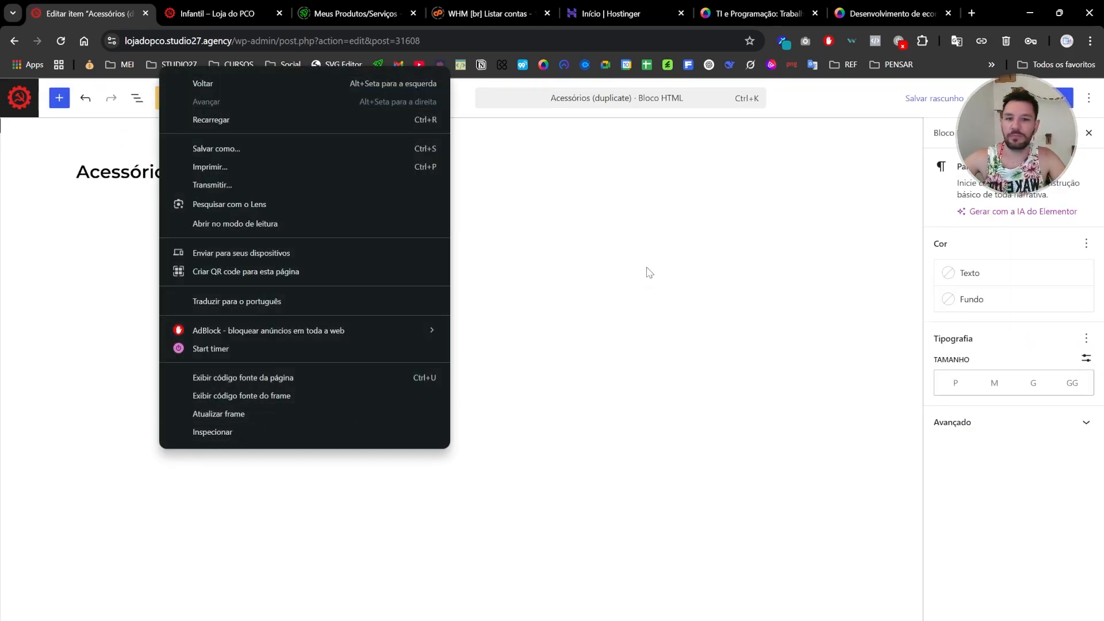
pyautogui.click(626, 157)
# Rename the duplicated HTML block as Infantil and publish it
pyautogui.tripleClick(171, 181)
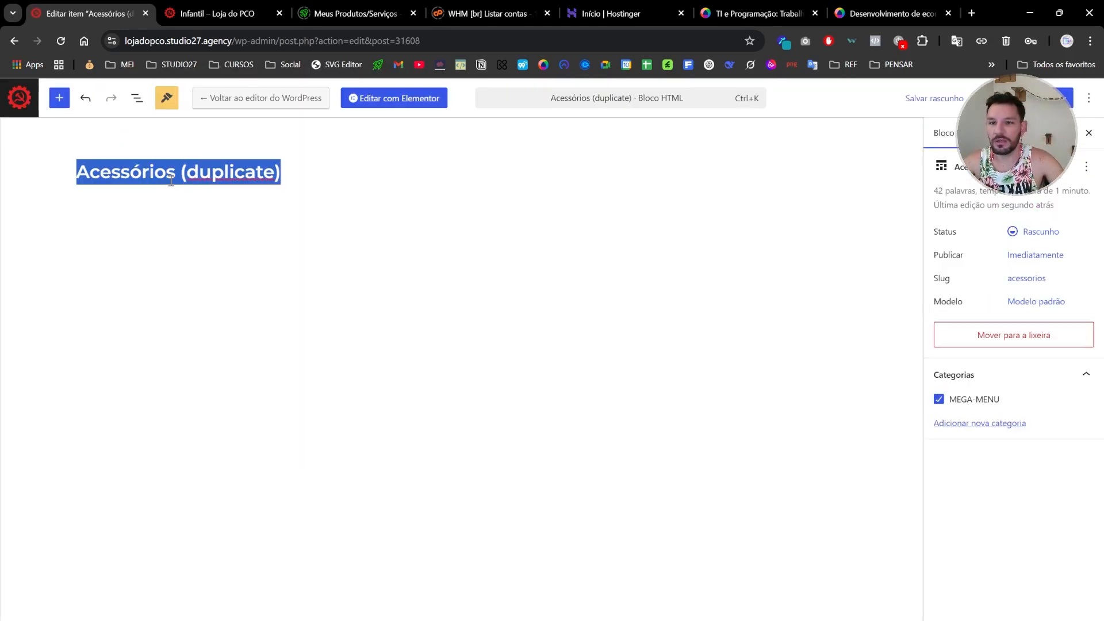
pyautogui.press('capslock')
pyautogui.write('I')
pyautogui.press('capslock')
pyautogui.write('nsa')
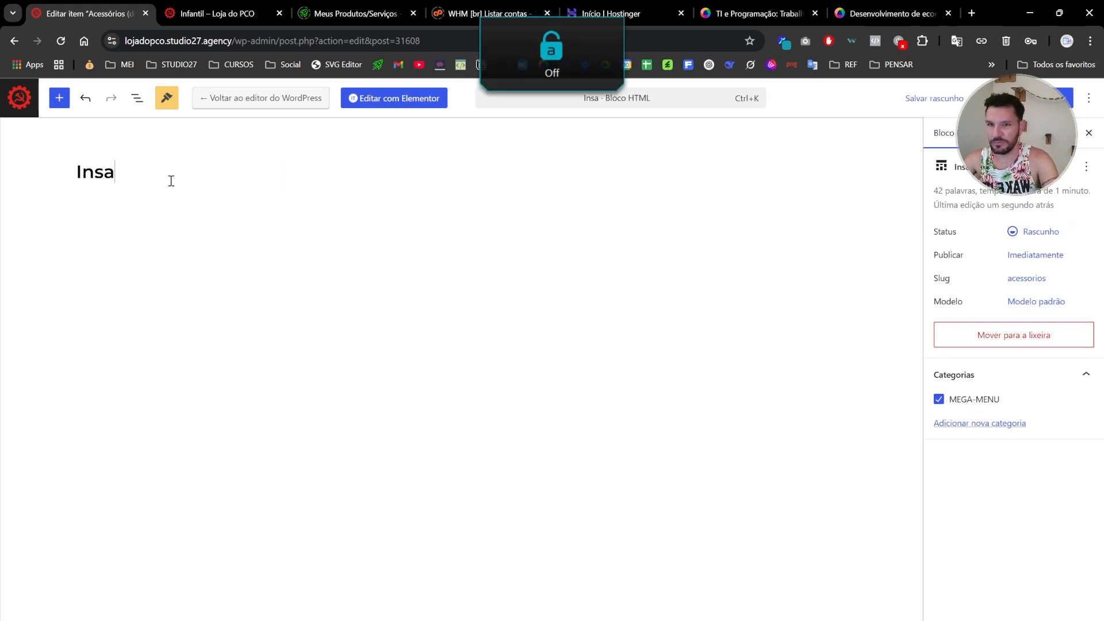
pyautogui.press('BackSpace')
pyautogui.press('BackSpace')
pyautogui.write('fantil')
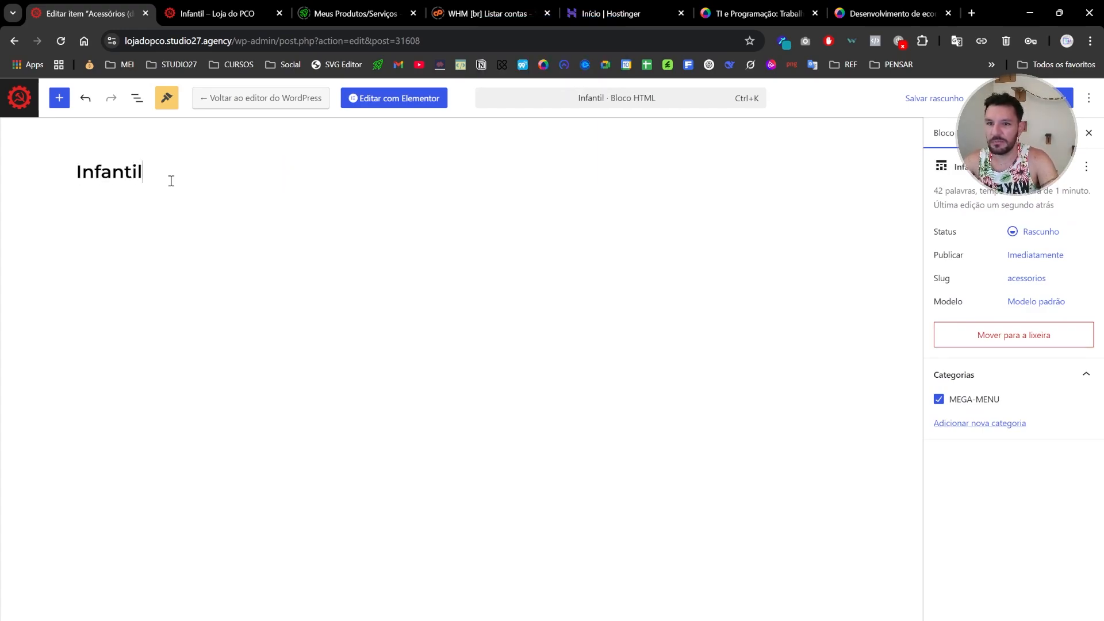
pyautogui.click(1049, 98)
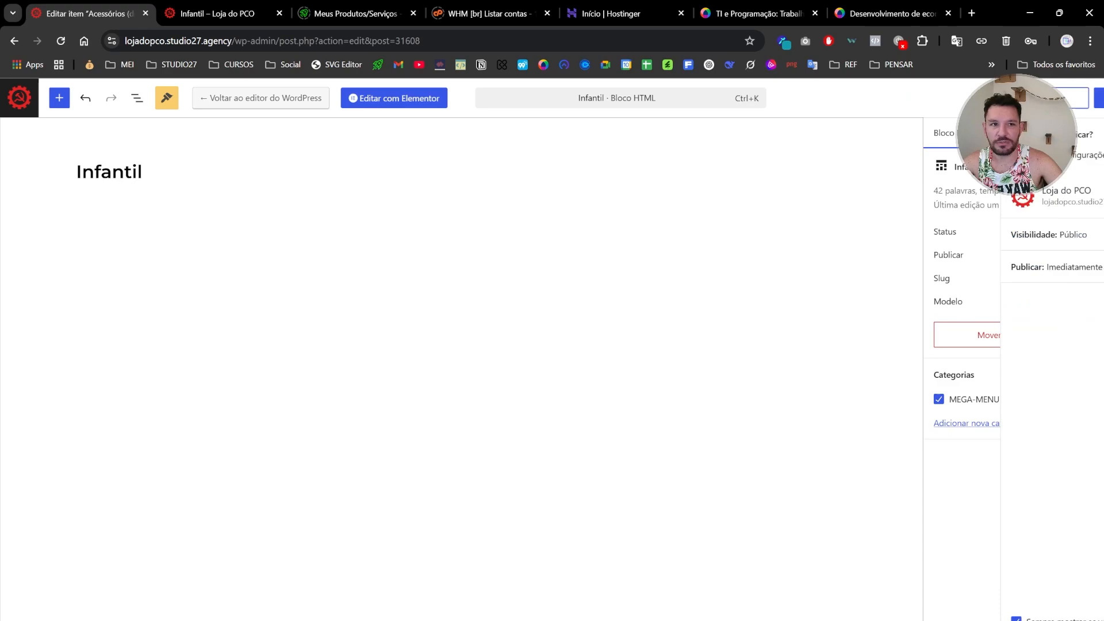
pyautogui.click(1051, 98)
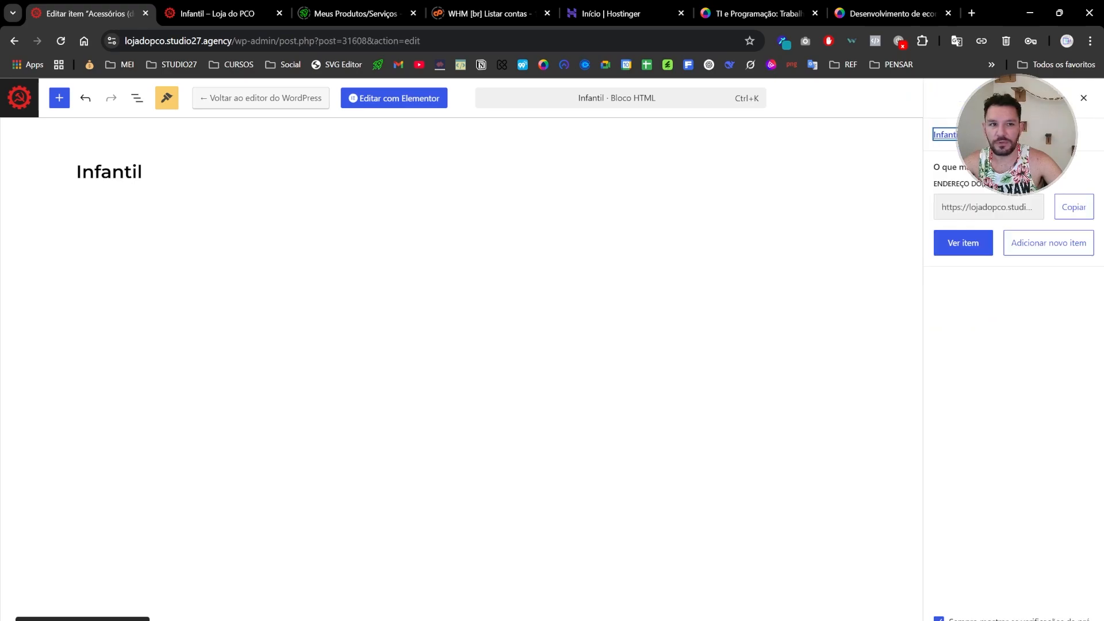
# Open the Infantil block in the Elementor editor and move the storefront tab into its own window
pyautogui.click(387, 101)
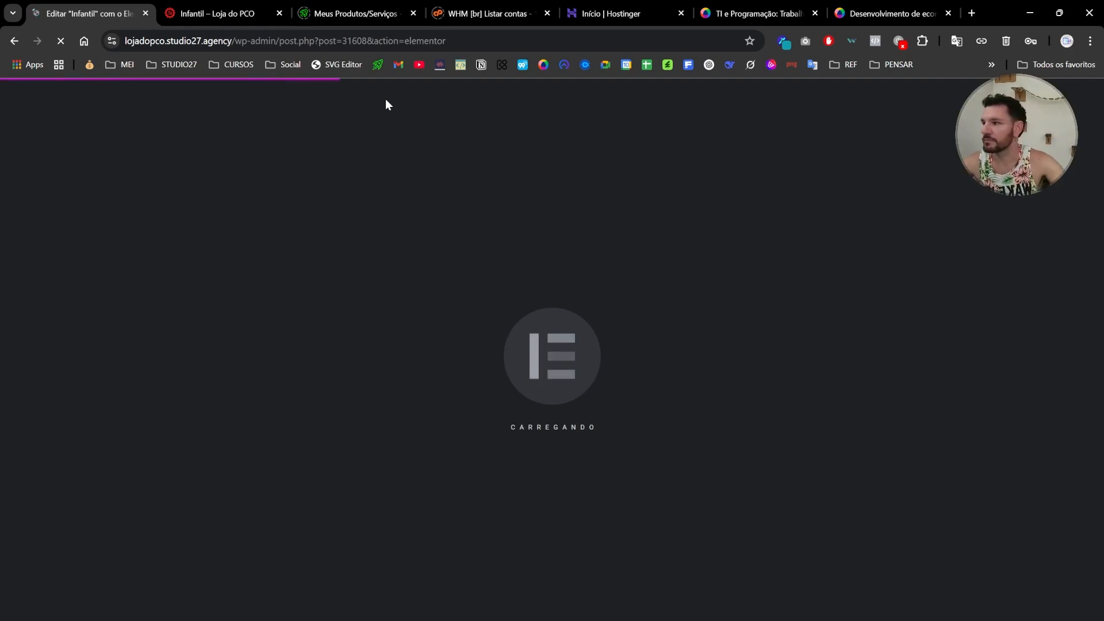
pyautogui.moveTo(208, 16); pyautogui.dragTo(0, 23)
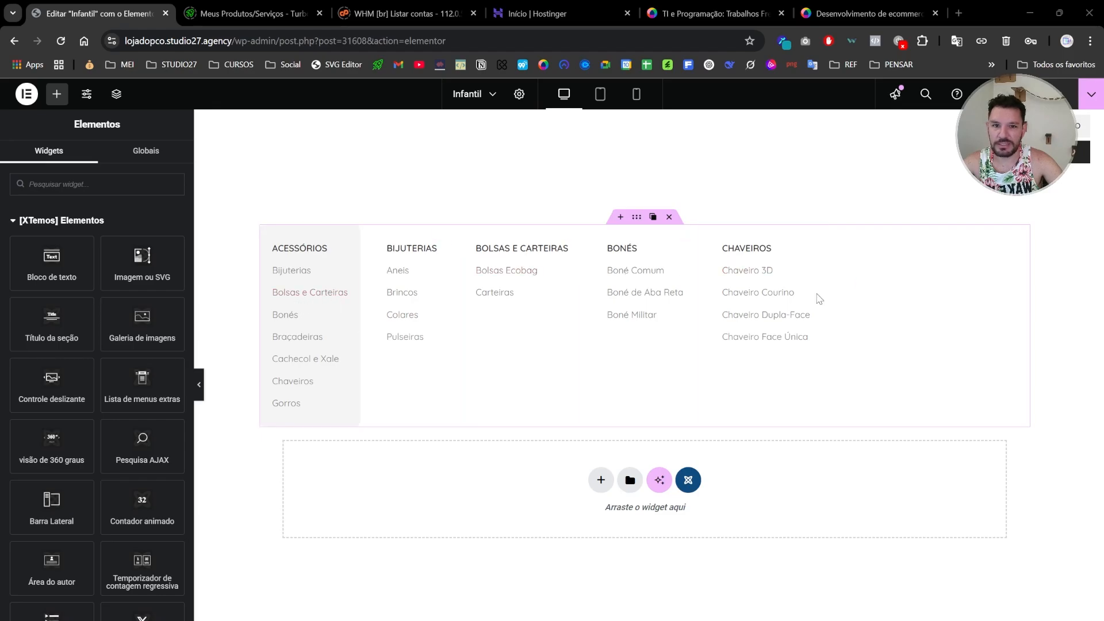
# Set the Acessórios menu list's title to Infantil and its link to /categoria/infantil/
pyautogui.click(353, 232)
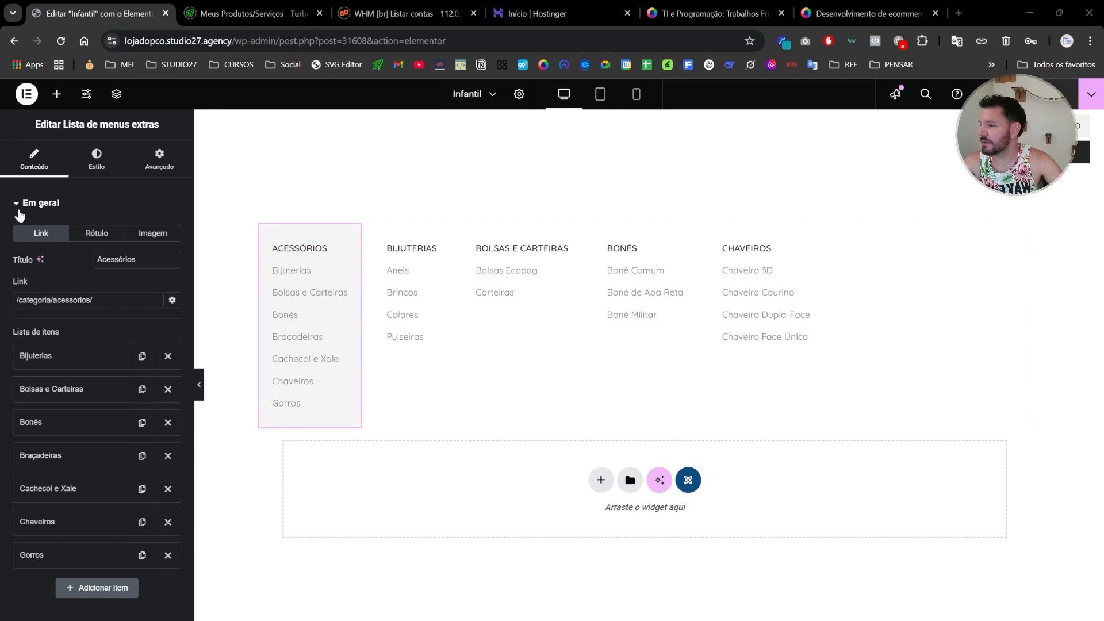
pyautogui.moveTo(136, 264); pyautogui.dragTo(1, 248)
pyautogui.write('In')
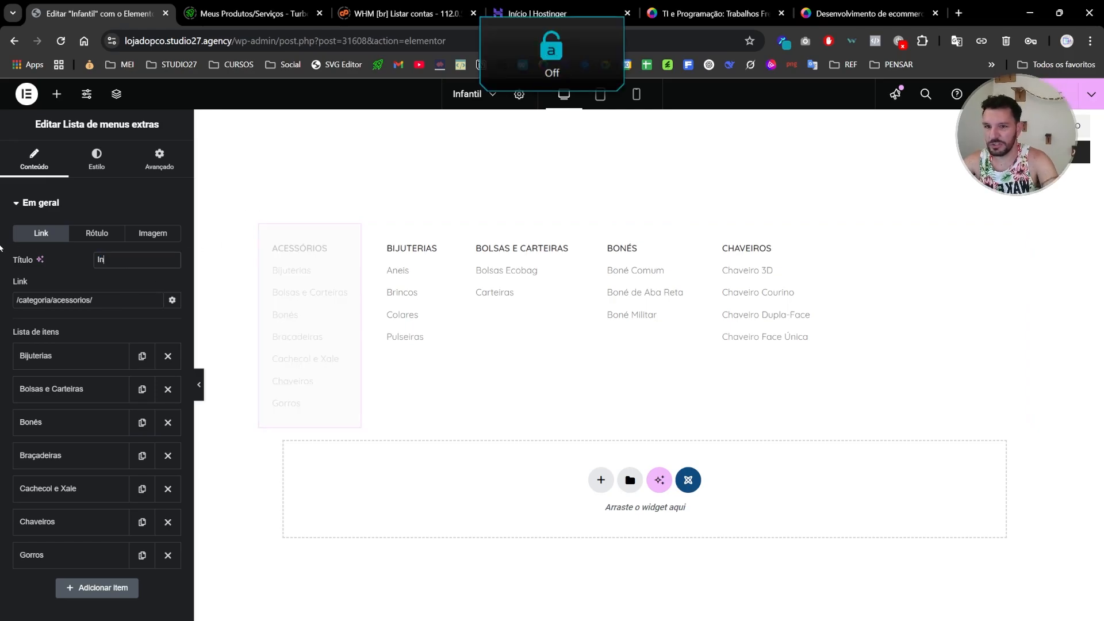
pyautogui.write('fantil')
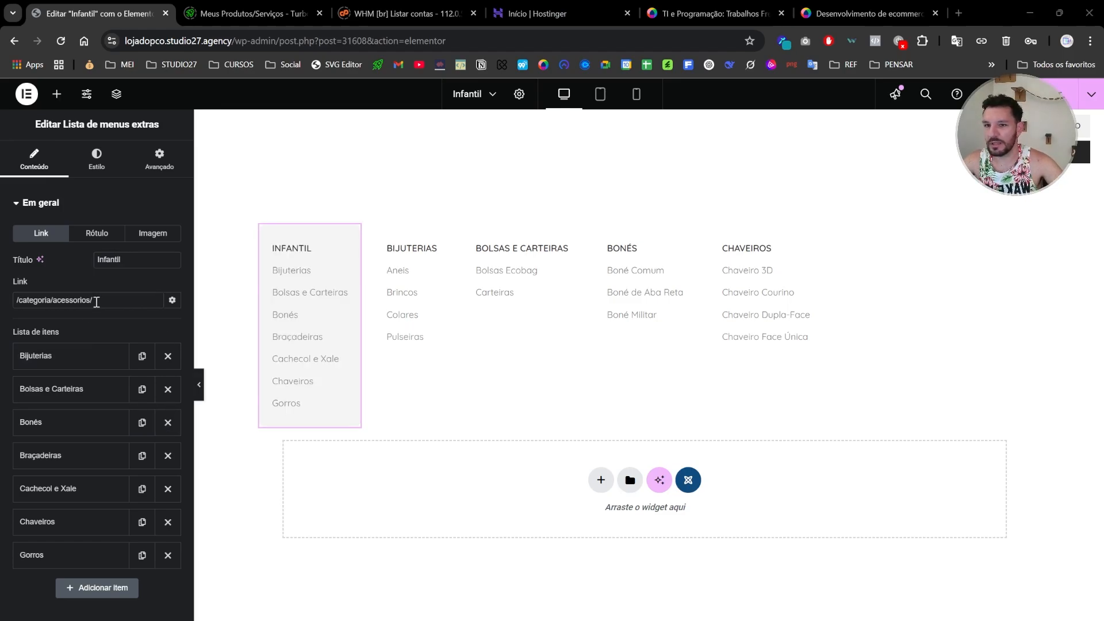
pyautogui.moveTo(96, 302); pyautogui.dragTo(12, 293)
pyautogui.write('/categoria/infantil/')
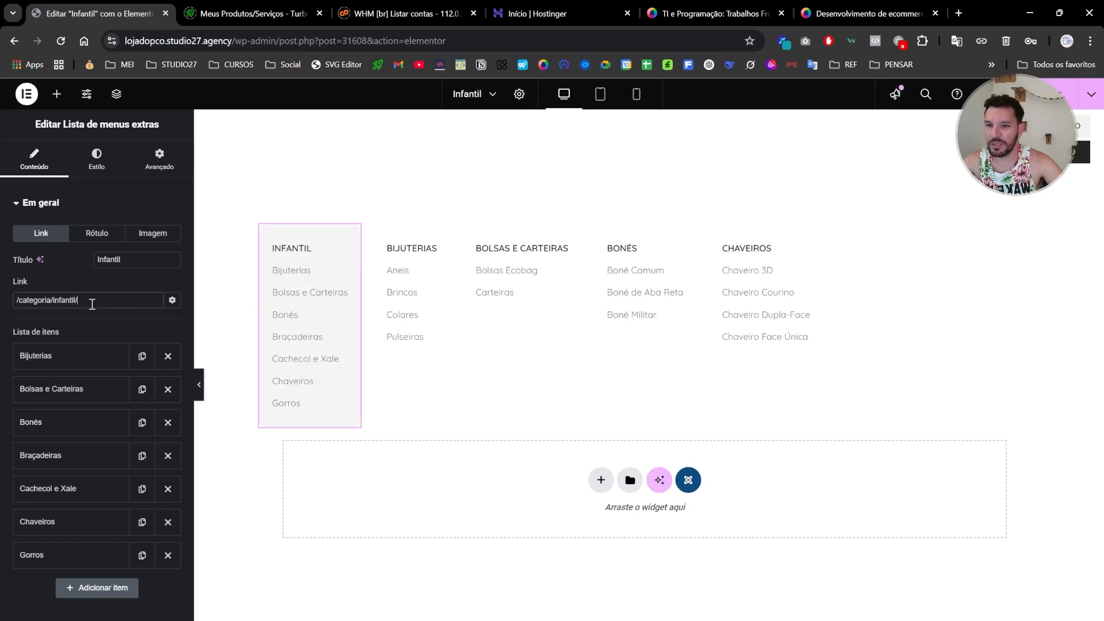
# Compare the Infantil list's relative link with the site domain in the browser address
pyautogui.moveTo(92, 304); pyautogui.dragTo(11, 305)
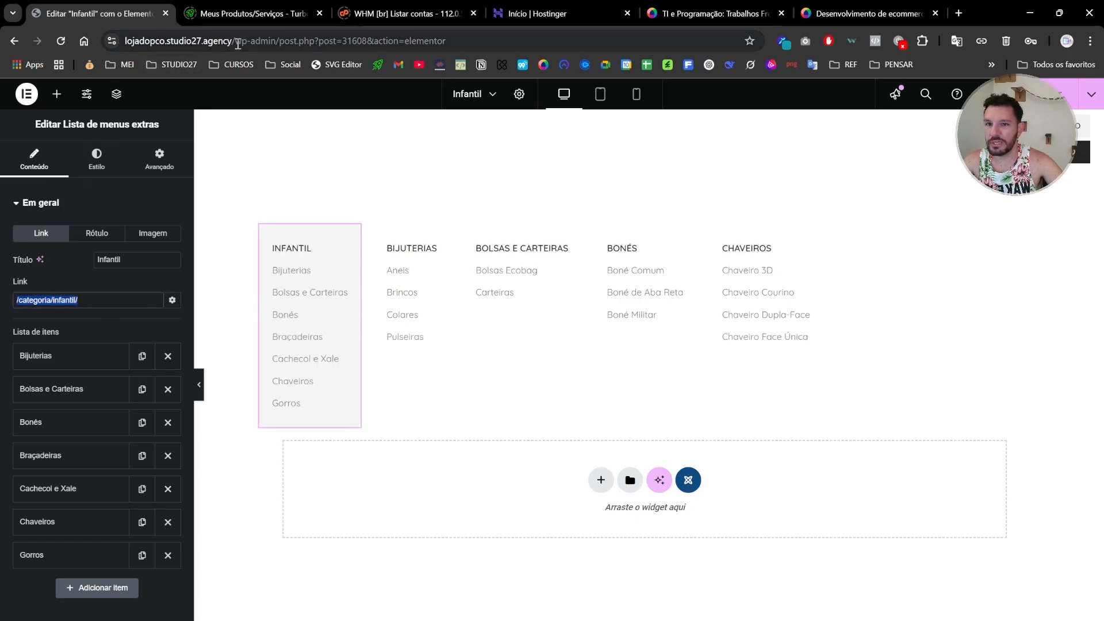
pyautogui.moveTo(233, 40); pyautogui.dragTo(125, 41)
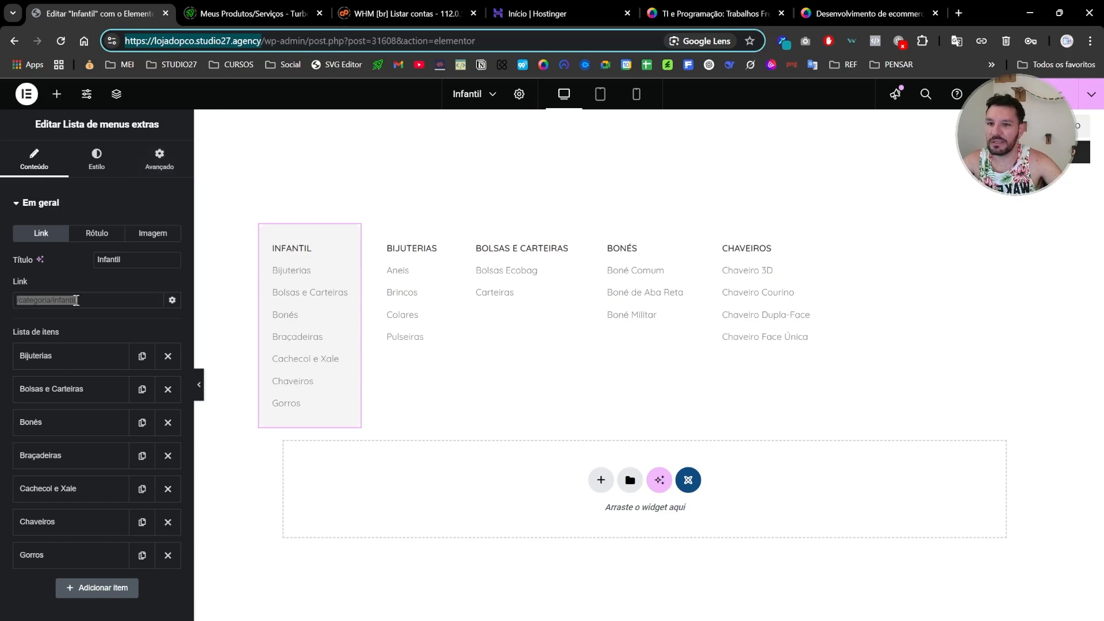
pyautogui.click(77, 301)
pyautogui.moveTo(80, 301); pyautogui.dragTo(15, 305)
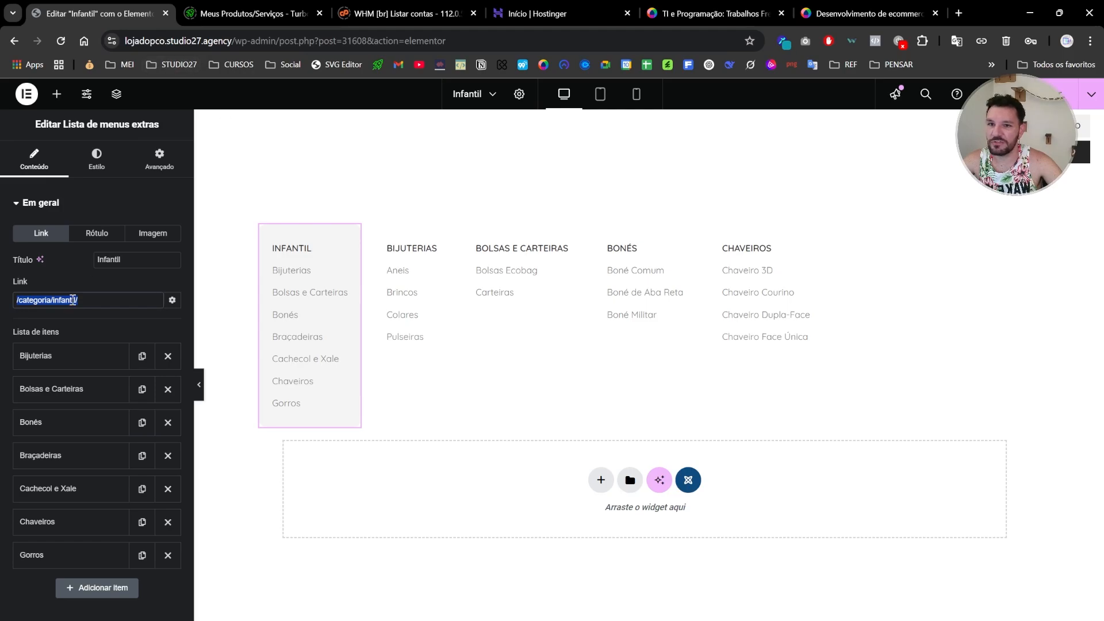
pyautogui.click(74, 314)
pyautogui.moveTo(66, 303); pyautogui.dragTo(14, 302)
pyautogui.click(24, 320)
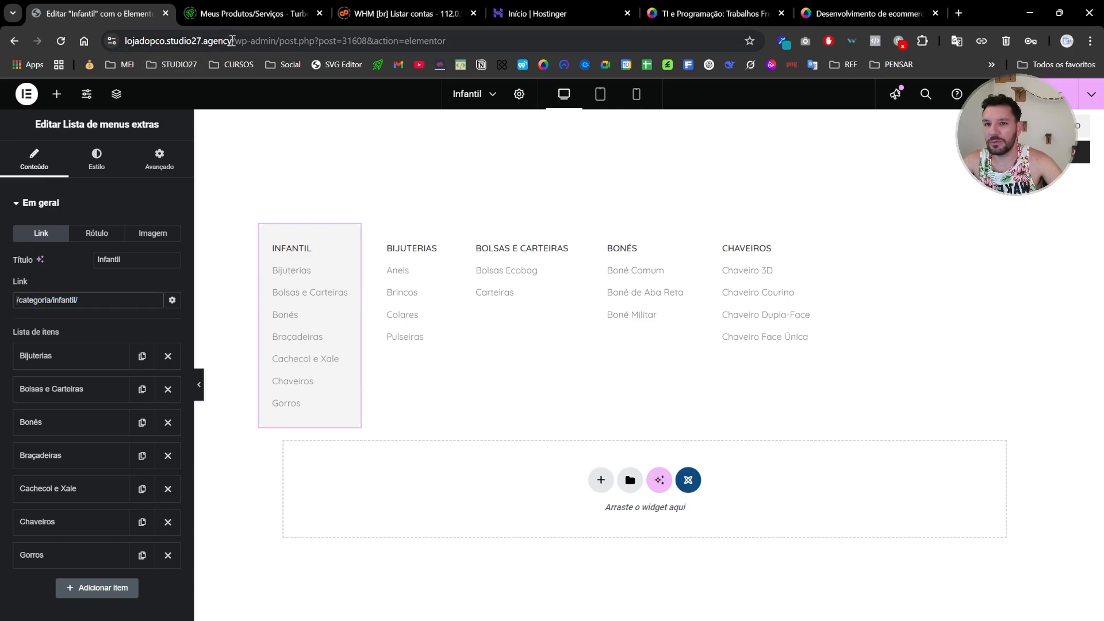
pyautogui.moveTo(227, 41); pyautogui.dragTo(100, 39)
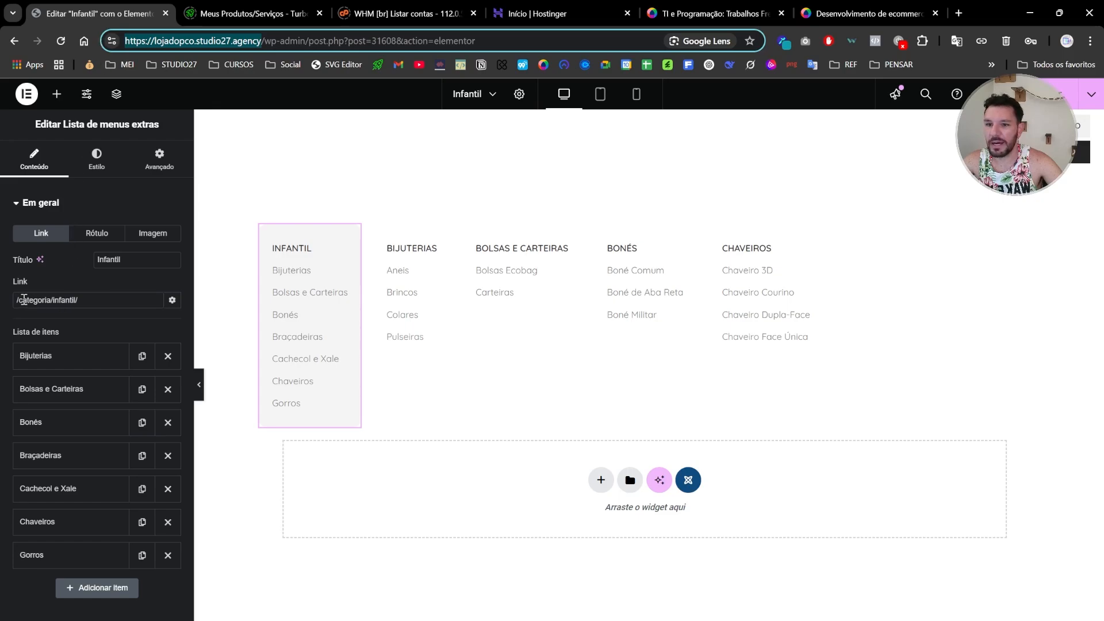
pyautogui.moveTo(18, 300); pyautogui.dragTo(114, 295)
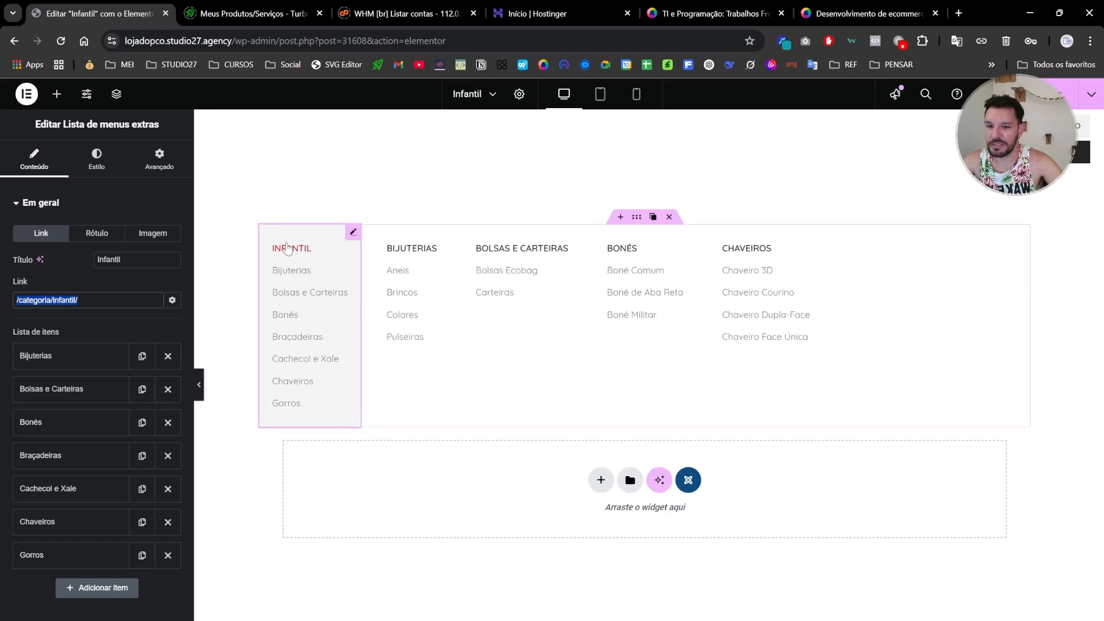
pyautogui.click(114, 291)
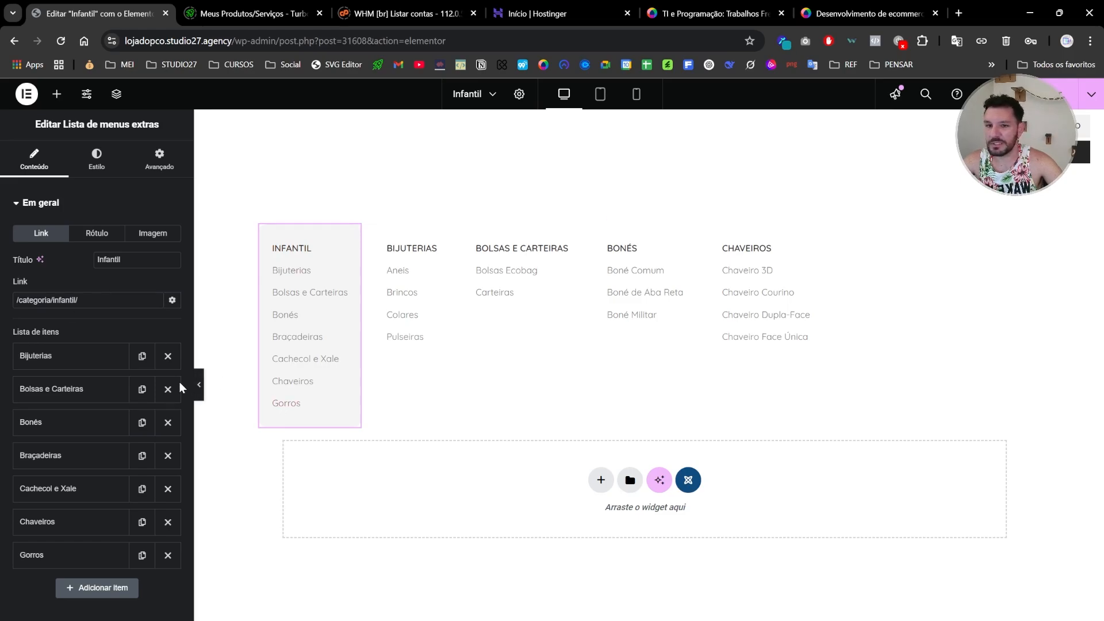
# Delete all items above Gorros from the Infantil menu list, from Bijuterias through Chaveiros
pyautogui.click(167, 357)
pyautogui.click(168, 358)
pyautogui.click(168, 358)
pyautogui.click(167, 358)
pyautogui.click(168, 358)
pyautogui.click(168, 358)
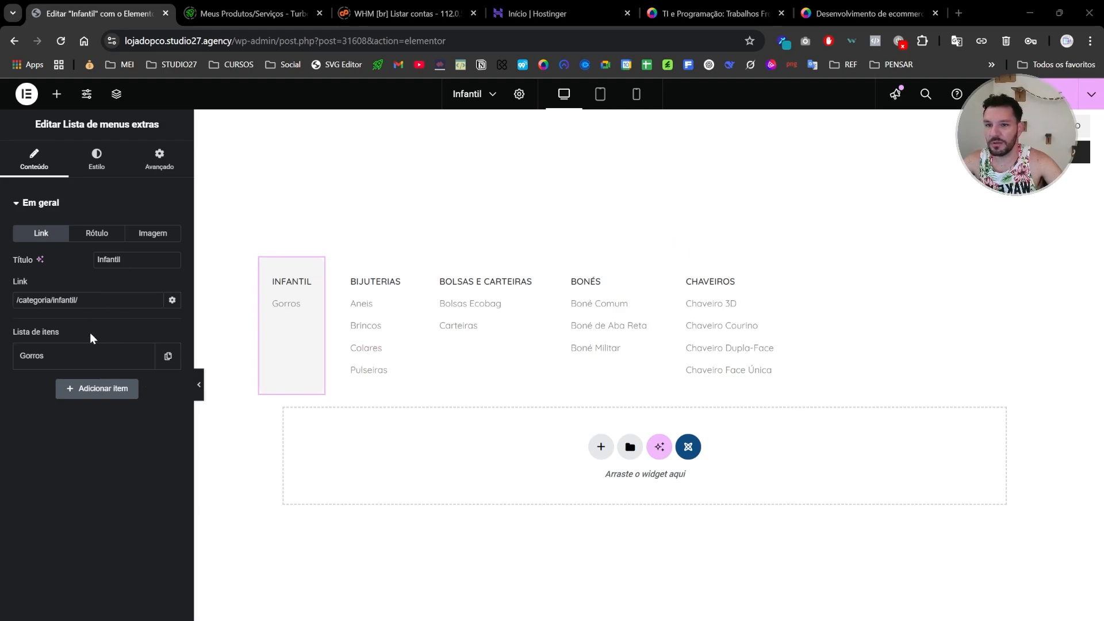
# Retitle the Gorros item as Brinquedos and set its link to /categoria/infantil/brinquedos/
pyautogui.click(77, 353)
pyautogui.doubleClick(134, 418)
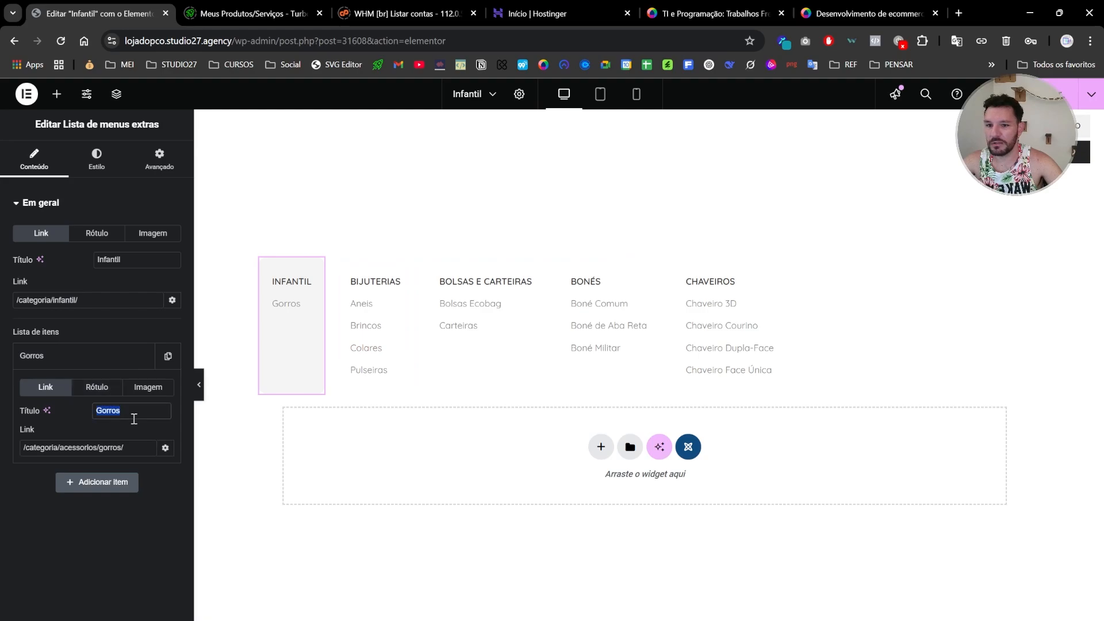
pyautogui.write('Brinquedos')
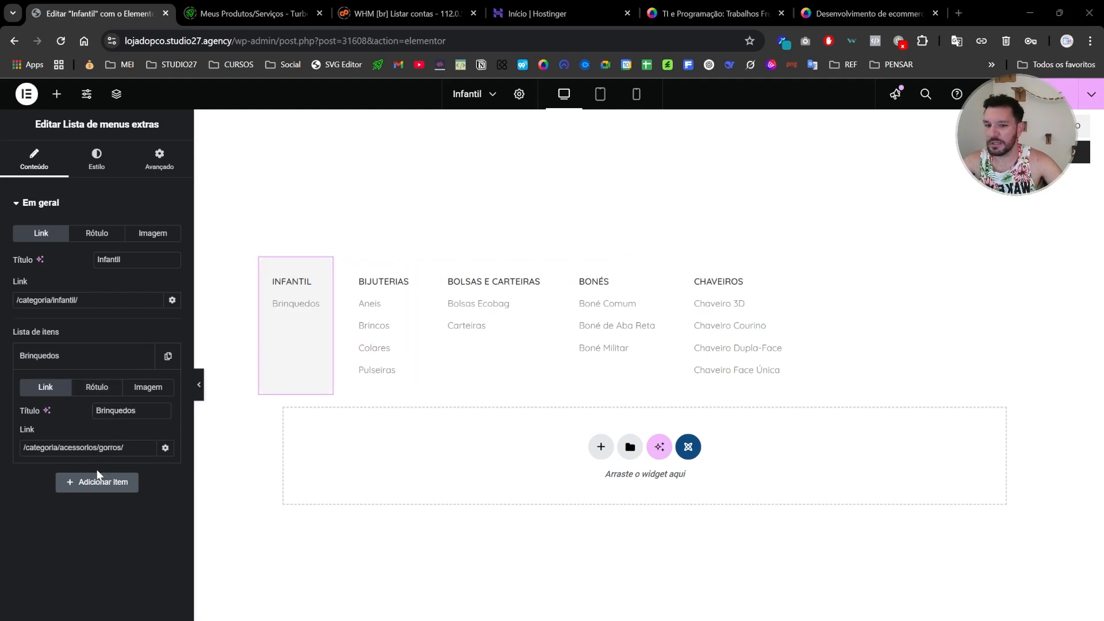
pyautogui.tripleClick(92, 447)
pyautogui.write('/categoria/infantil/brinquedos/')
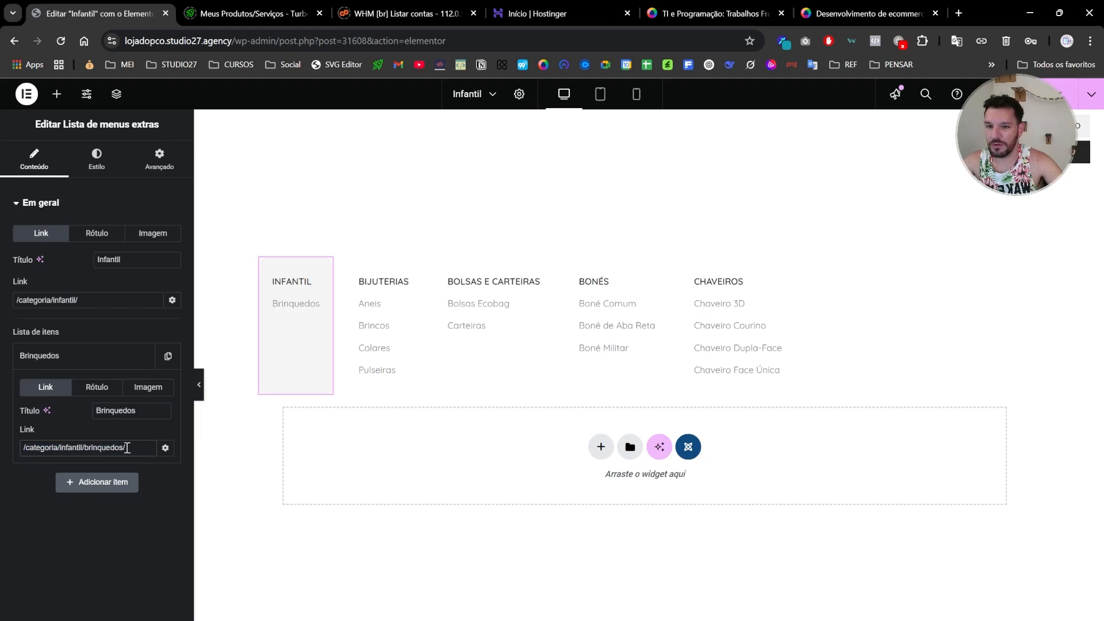
# Duplicate the Brinquedos item, title the copy Papelaria infantil and link it to /categoria/infantil/papelaria-infantil/
pyautogui.click(55, 355)
pyautogui.click(168, 356)
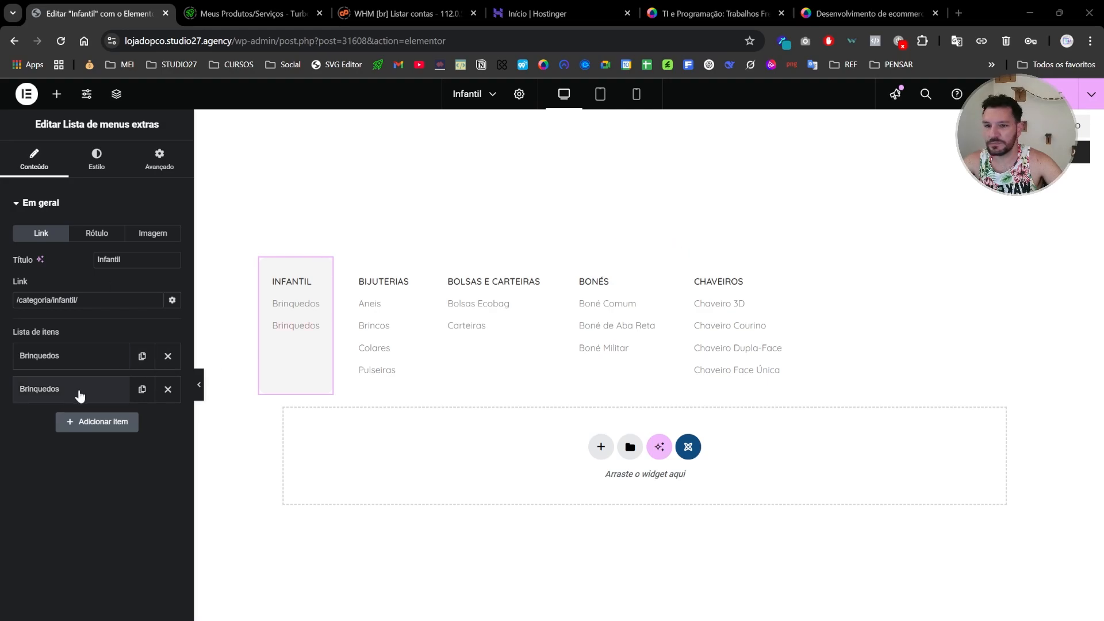
pyautogui.click(79, 391)
pyautogui.doubleClick(117, 443)
pyautogui.write('Papelaria infantil')
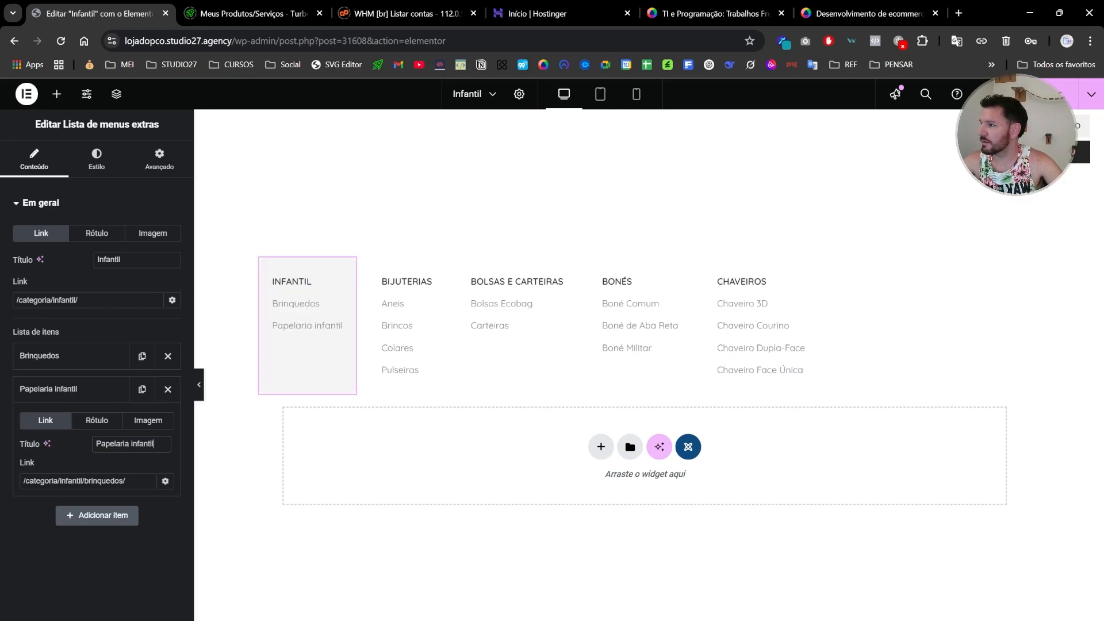
pyautogui.tripleClick(66, 481)
pyautogui.hotkey('ctrl', 'c')
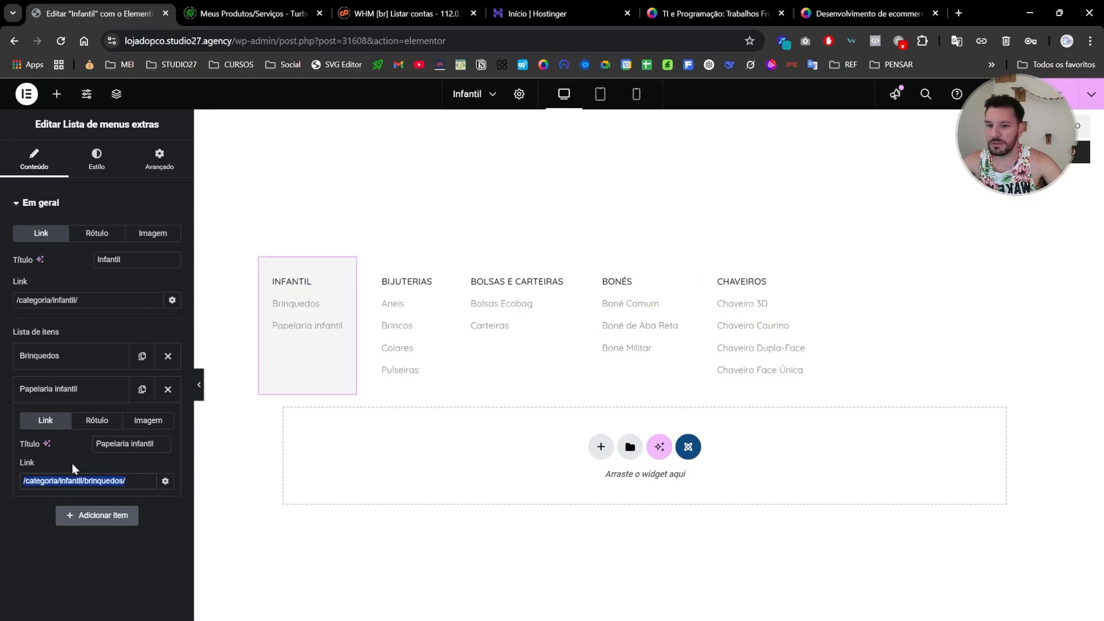
pyautogui.click(59, 394)
# Duplicate the Papelaria infantil item, title the copy Vestuário Infantil and link it to /categoria/infantil/vestuario-infantil/
pyautogui.click(142, 389)
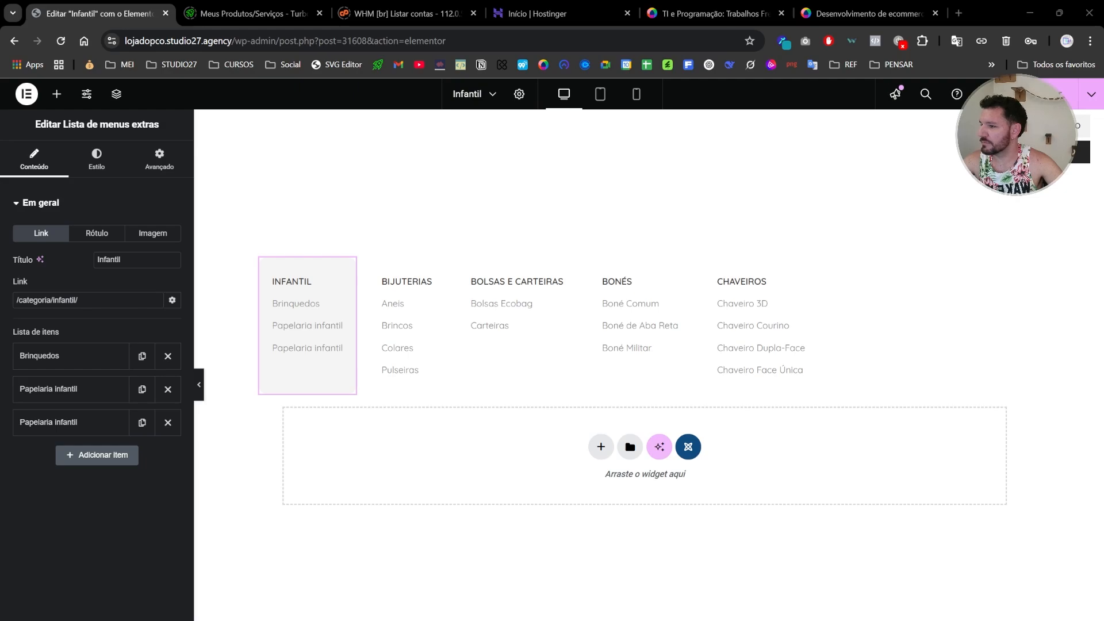
pyautogui.click(86, 426)
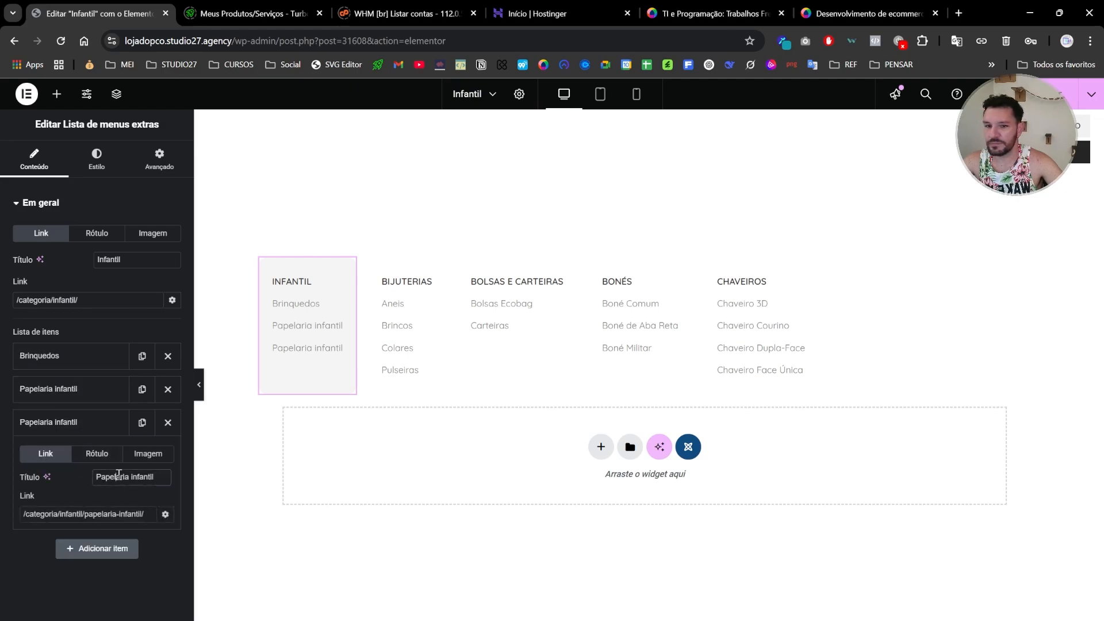
pyautogui.doubleClick(118, 477)
pyautogui.write('Vestuário')
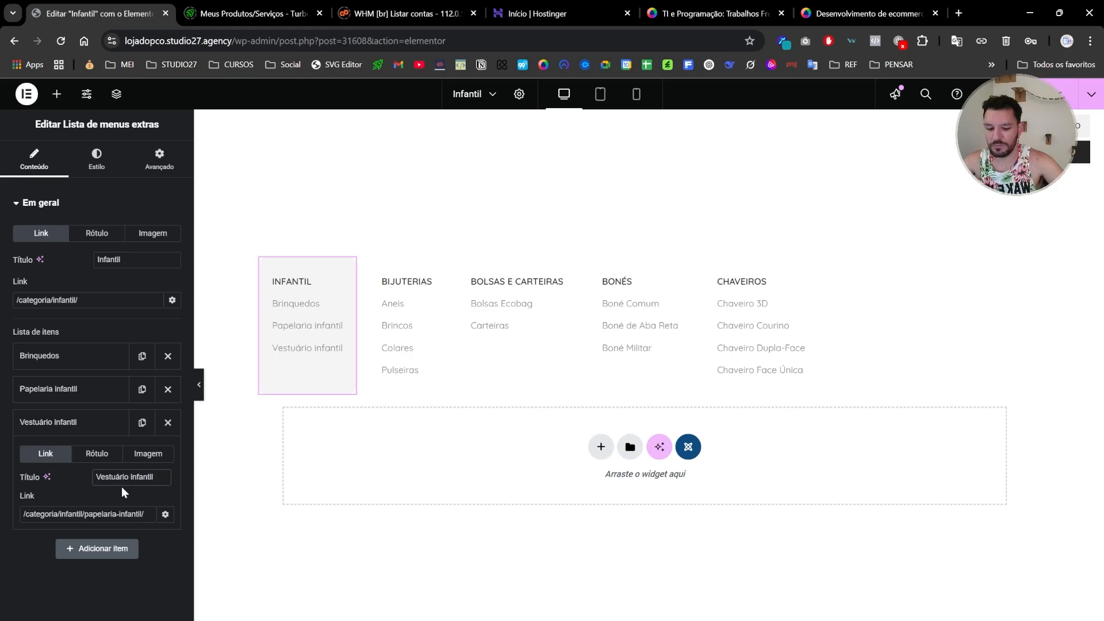
pyautogui.click(132, 476)
pyautogui.press('BackSpace')
pyautogui.write('I')
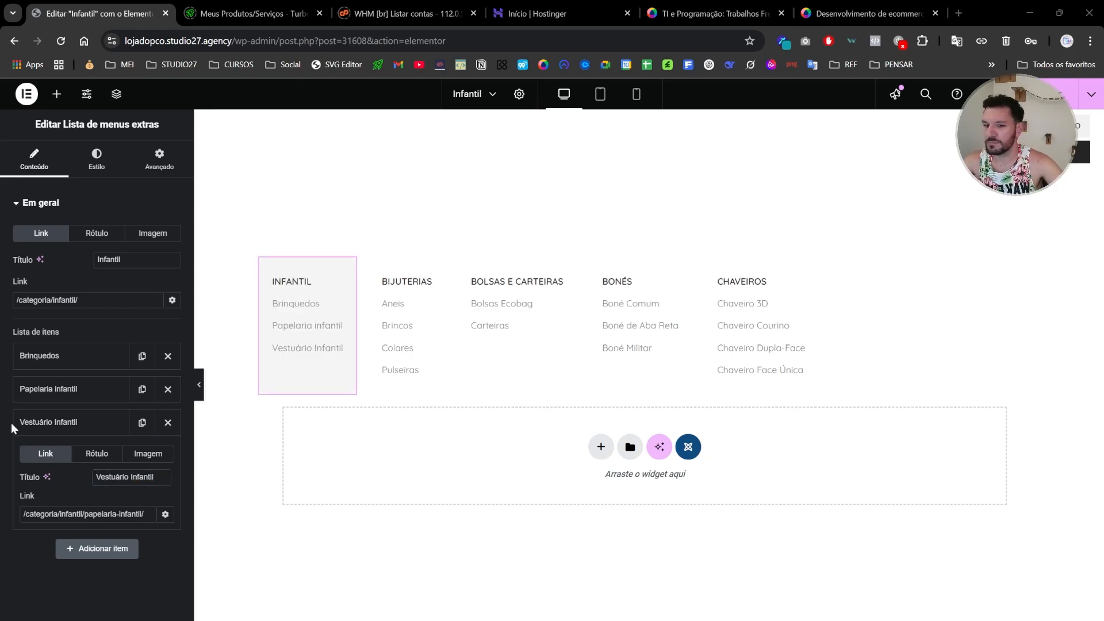
pyautogui.click(114, 517)
pyautogui.hotkey('ctrl', 'a')
pyautogui.write('/categoria/infantil/vestuario-infantil/')
# Capitalize the second word of the Papelaria item's title so it reads Papelaria Infantil
pyautogui.click(79, 392)
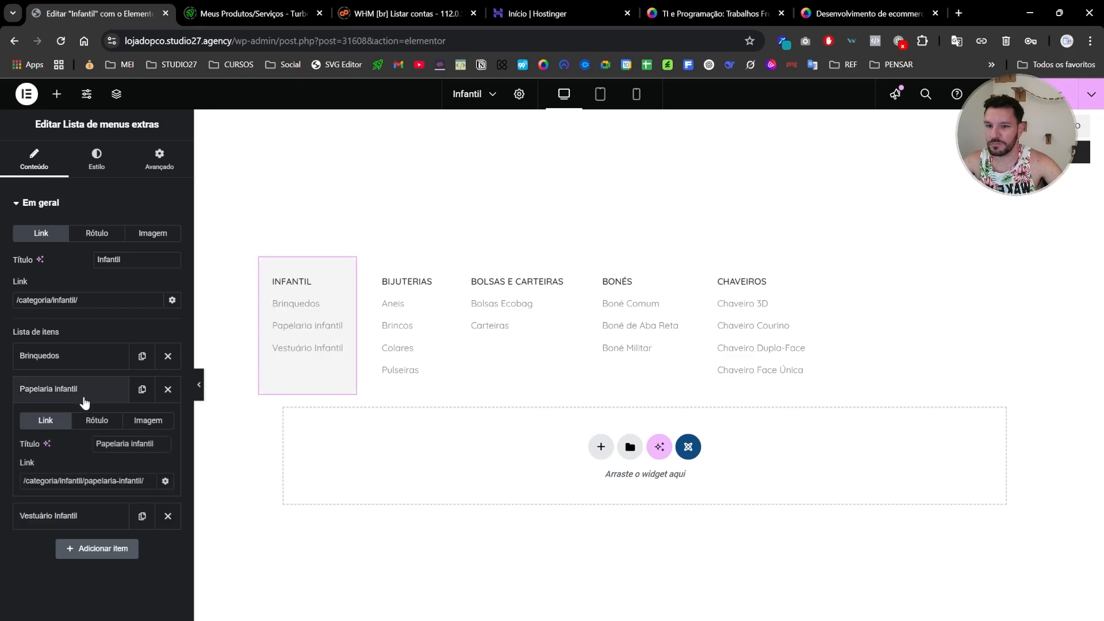
pyautogui.click(132, 443)
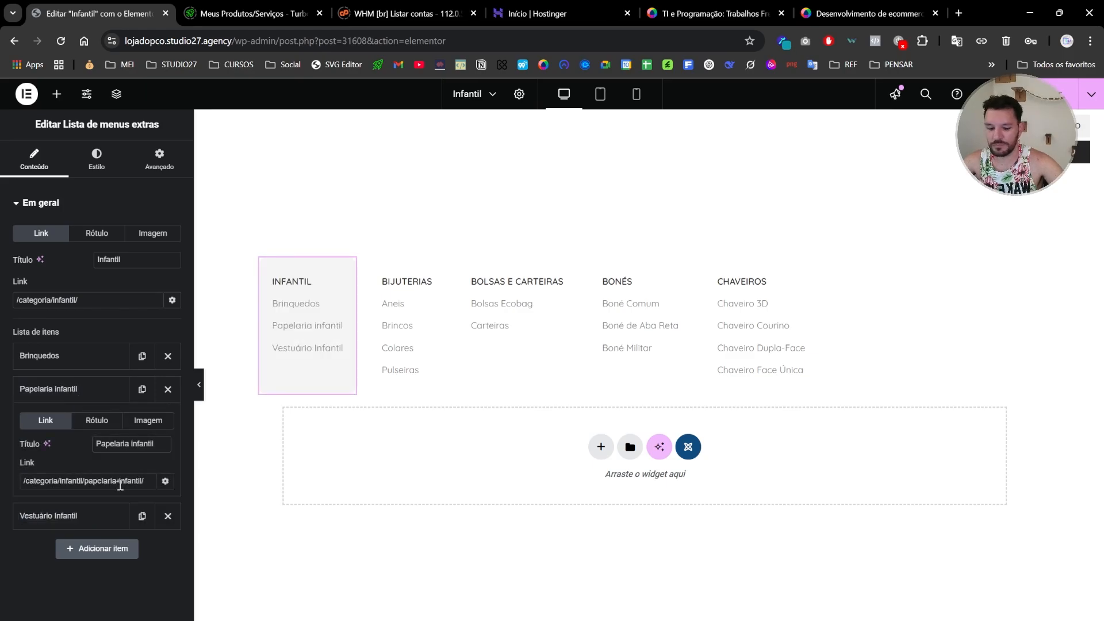
pyautogui.press('Delete')
pyautogui.write('I')
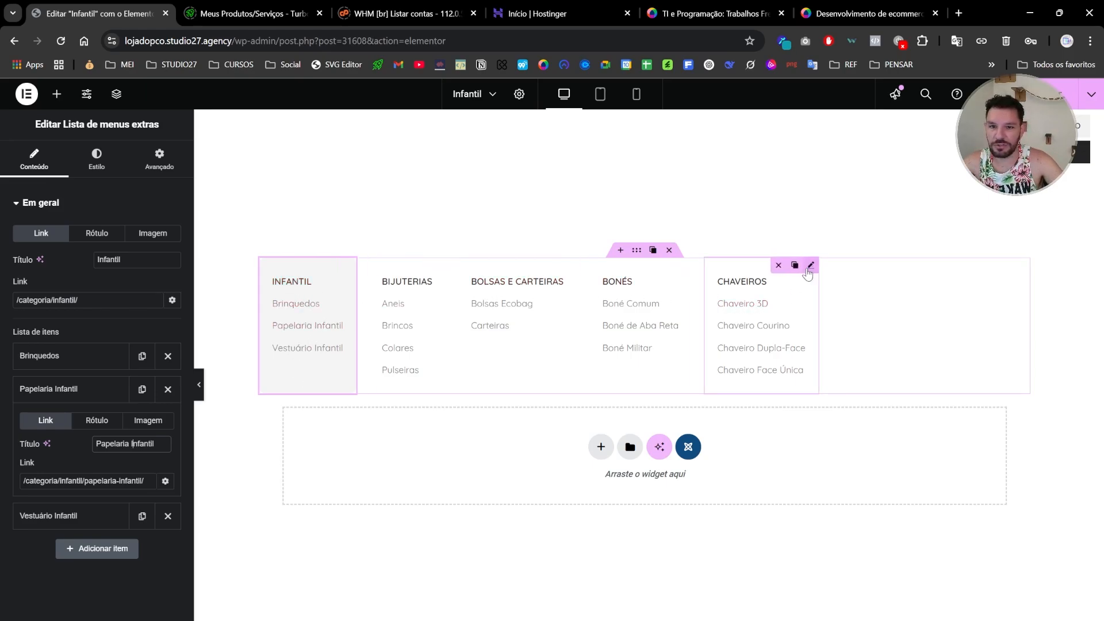
# Set the Bijuterias menu list's title to Brinquedos and its link to /categoria/infantil/brinquedos/
pyautogui.click(448, 274)
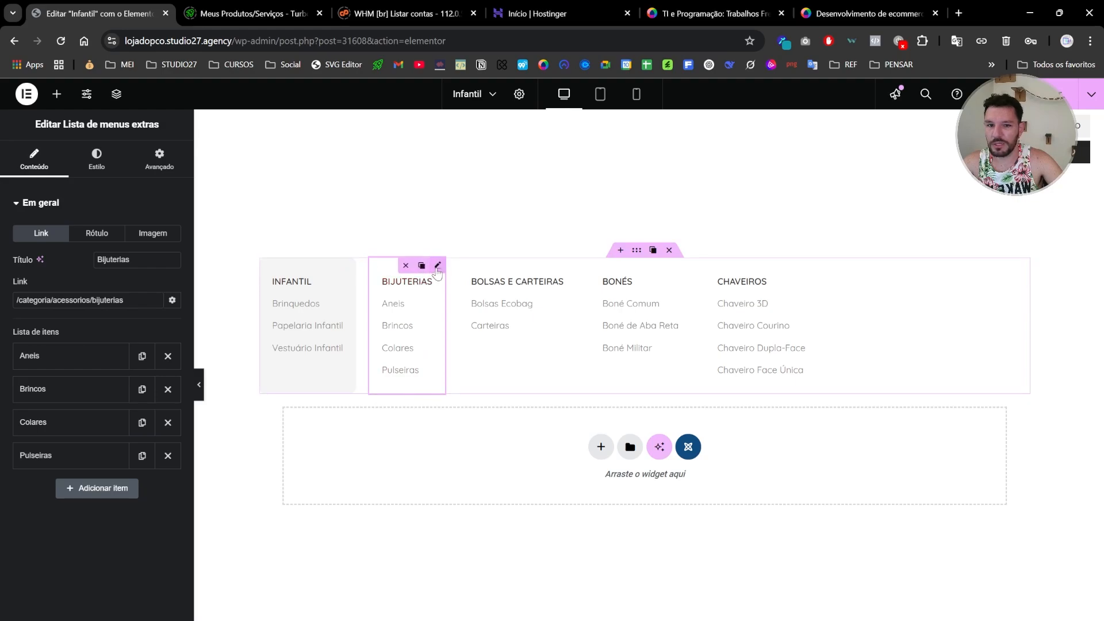
pyautogui.doubleClick(148, 262)
pyautogui.write('Brinquedos')
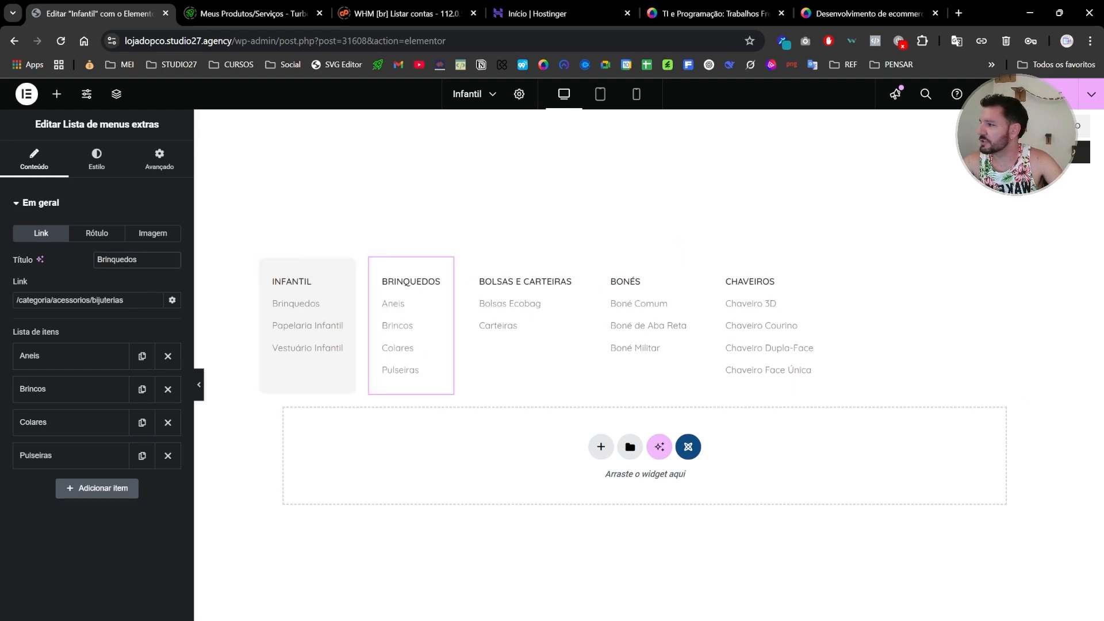
pyautogui.click(151, 300)
pyautogui.hotkey('ctrl', 'a')
pyautogui.hotkey('ctrl', 'v')
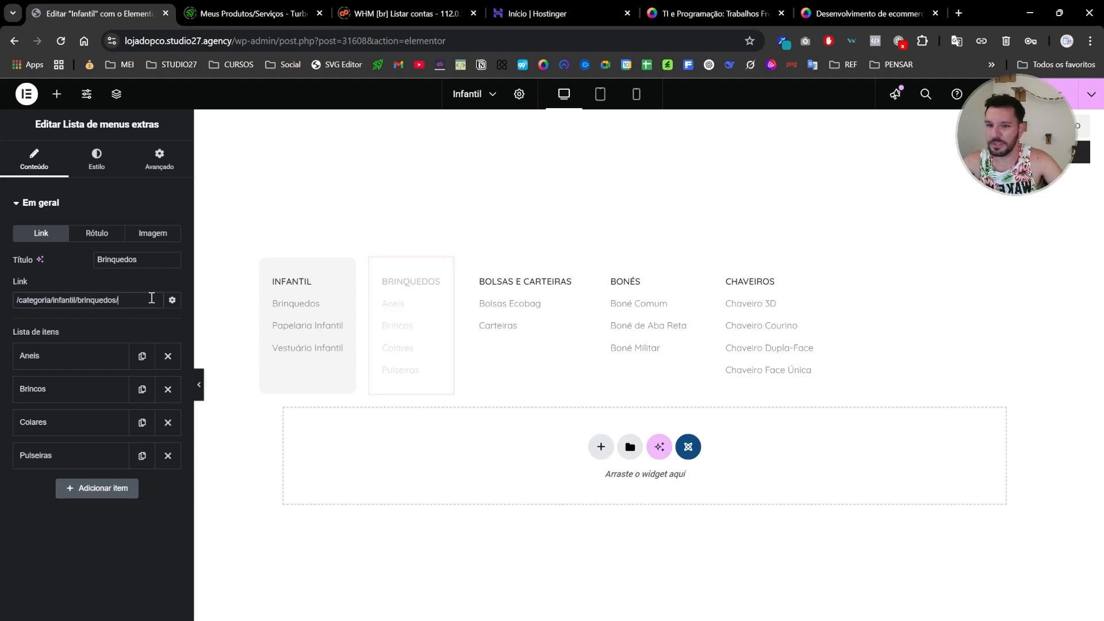
# Delete the Aneis, Brincos and Colares items from the Brinquedos menu list
pyautogui.click(167, 356)
pyautogui.click(167, 356)
pyautogui.click(167, 356)
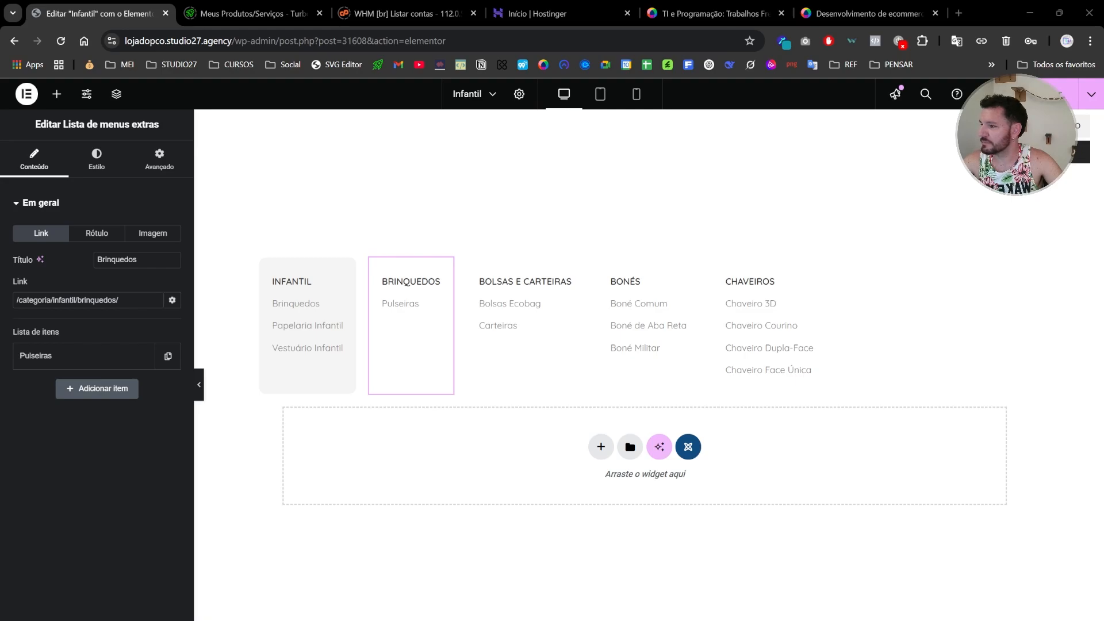
# Title the remaining Pulseiras item Bichos de Pelúcia and link it to its category page under /categoria/infantil/brinquedos/
pyautogui.click(67, 354)
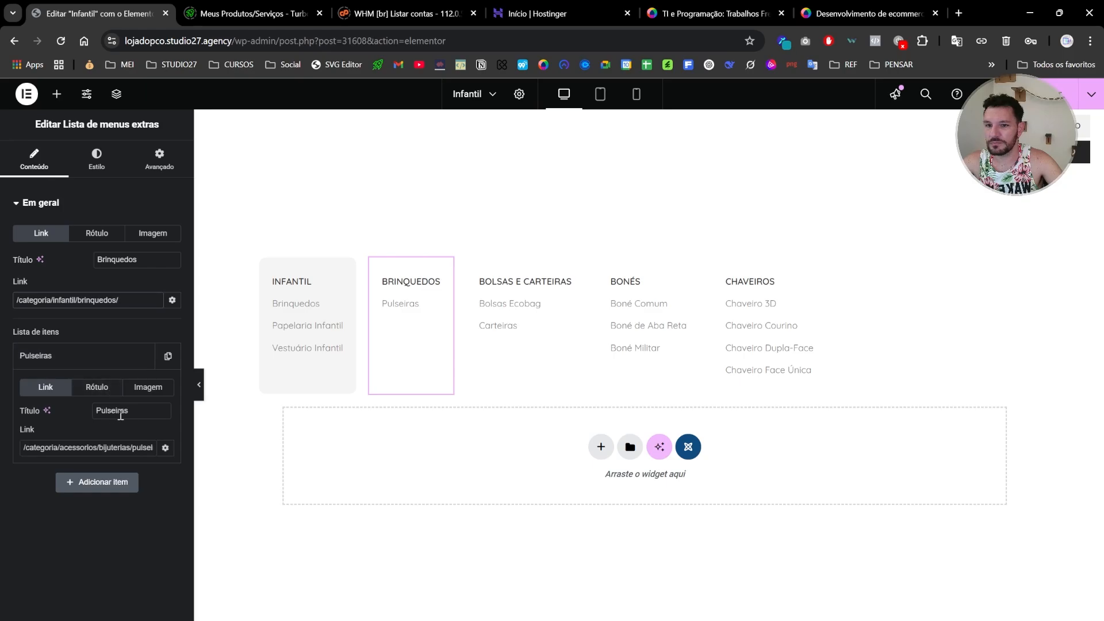
pyautogui.doubleClick(132, 412)
pyautogui.write('Bichos de pelúcia')
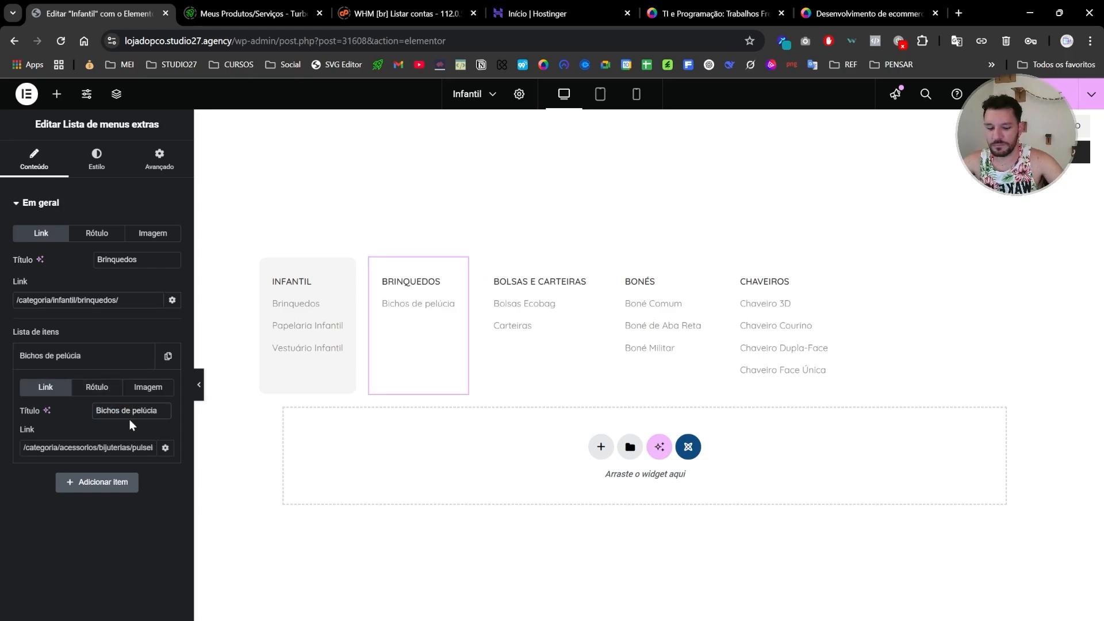
pyautogui.hotkey('ctrl', 'Left')
pyautogui.press('Delete')
pyautogui.write('P')
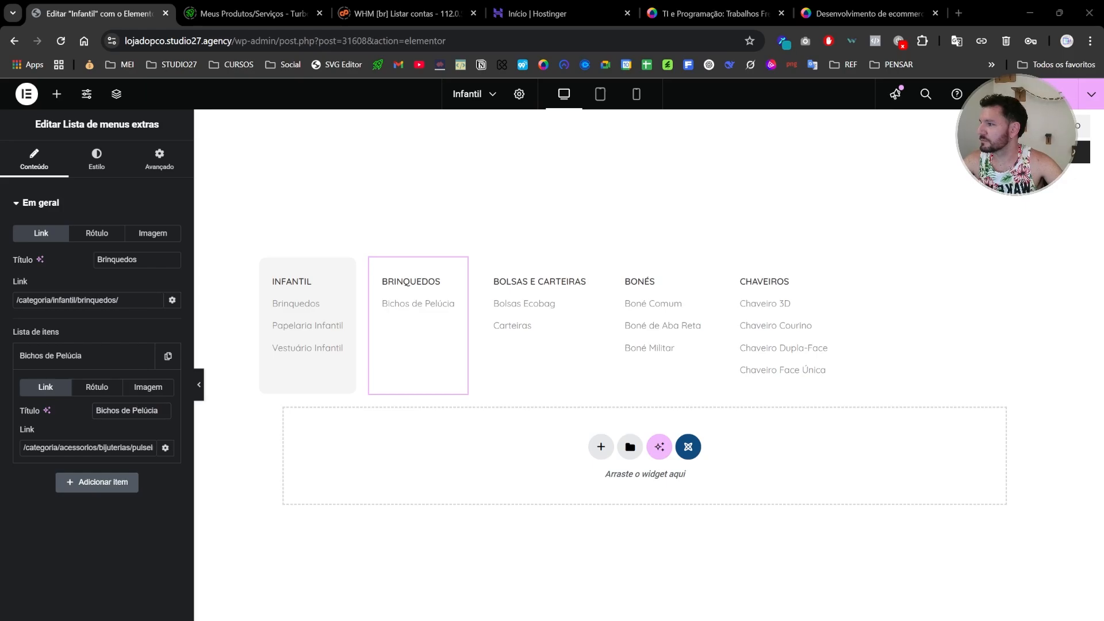
pyautogui.click(86, 444)
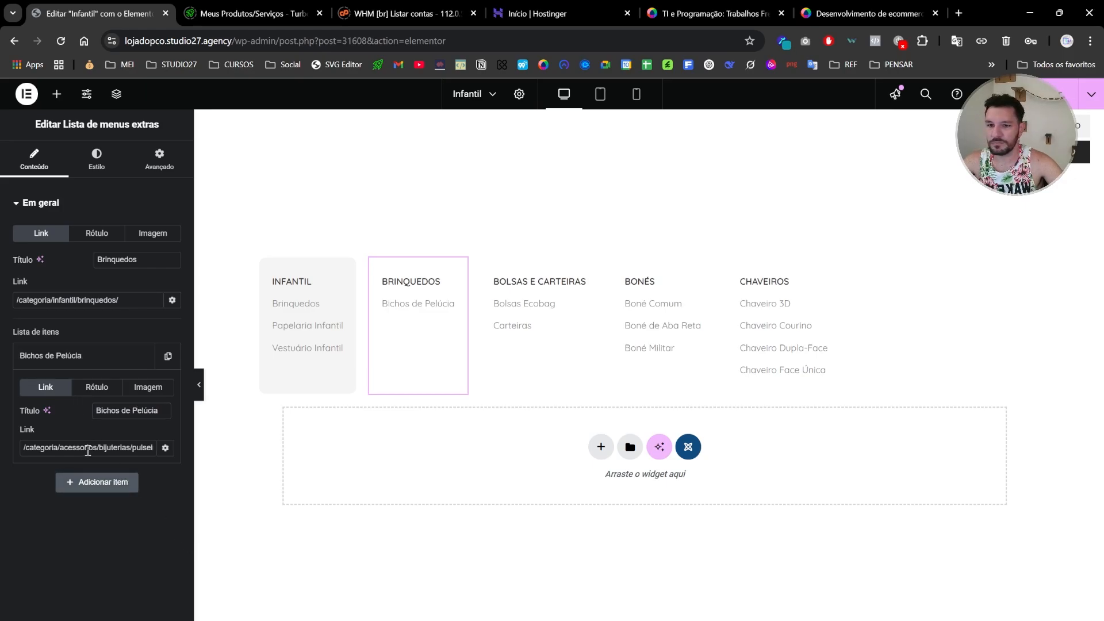
pyautogui.hotkey('ctrl', 'a')
pyautogui.hotkey('ctrl', 'v')
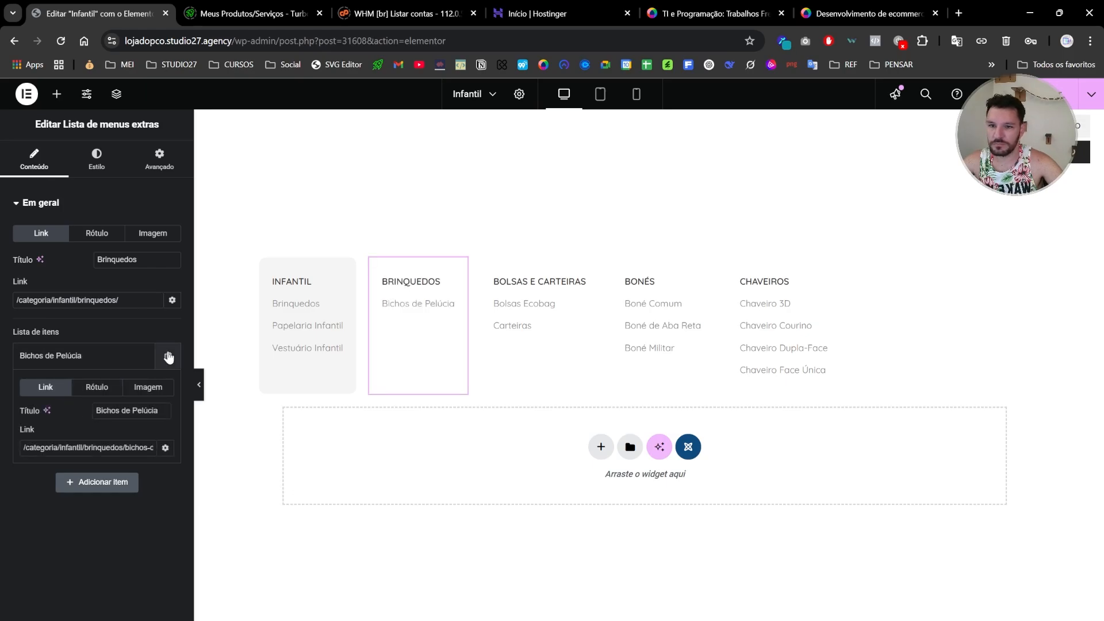
# Duplicate the Bichos de Pelúcia item, title the copy Quebra cabeças and link it to /categoria/infantil/brinquedos/quebra-cabecas/
pyautogui.click(168, 356)
pyautogui.click(113, 362)
pyautogui.click(91, 389)
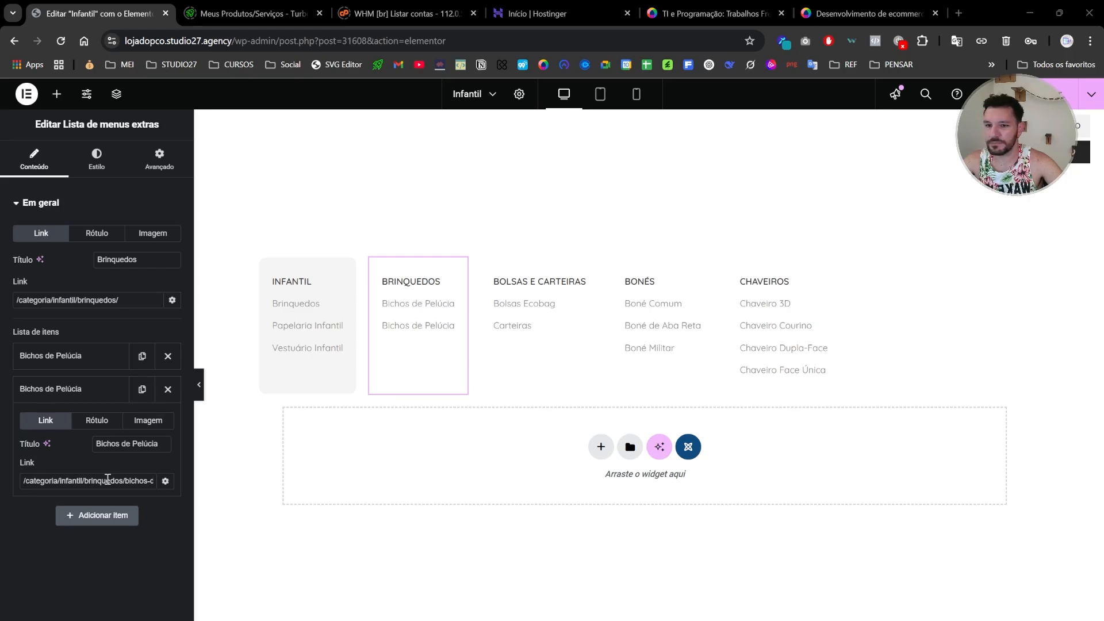
pyautogui.click(109, 443)
pyautogui.hotkey('ctrl', 'a')
pyautogui.write('Quebra cabeças')
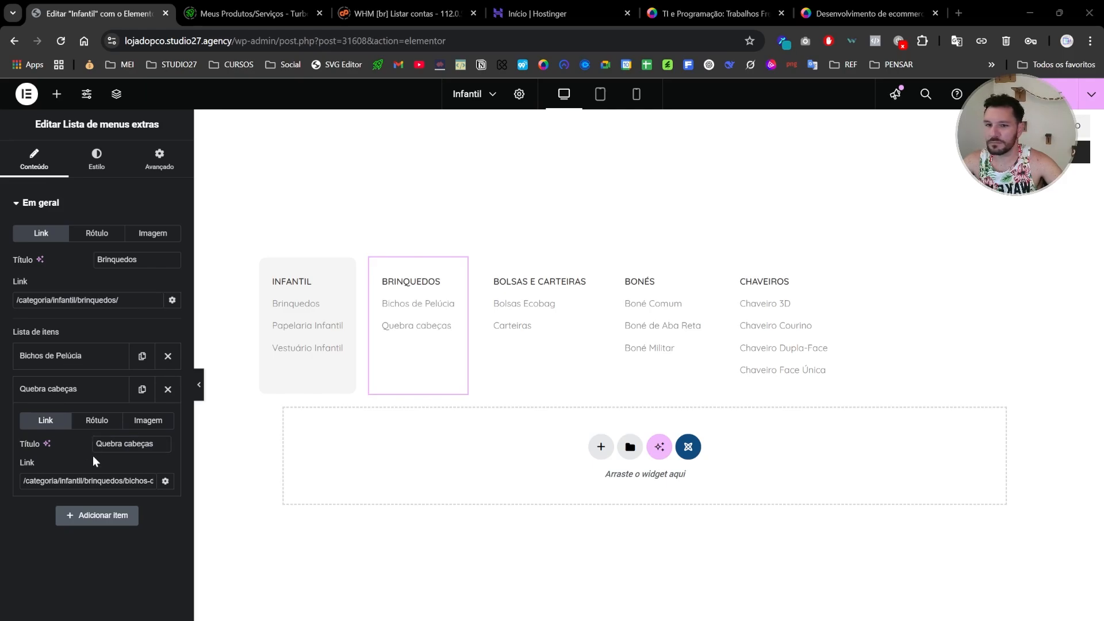
pyautogui.click(83, 479)
pyautogui.hotkey('ctrl', 'a')
pyautogui.hotkey('ctrl', 'v')
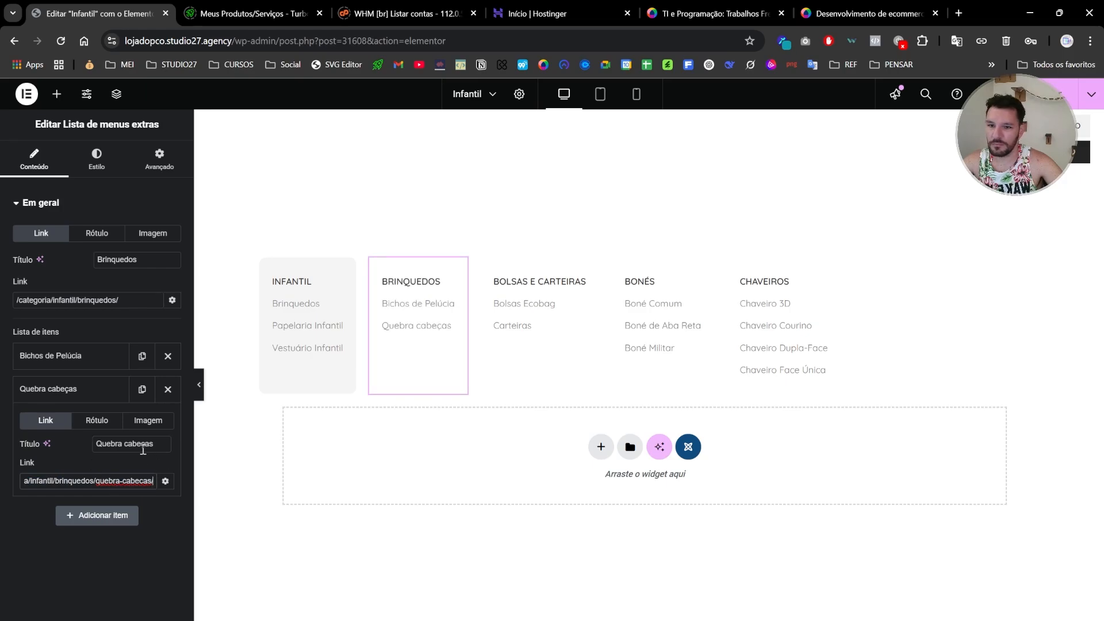
# Capitalize the second word of the copied item's title so it reads Quebra Cabeças, and collapse the item
pyautogui.click(126, 441)
pyautogui.press('Delete')
pyautogui.write('C')
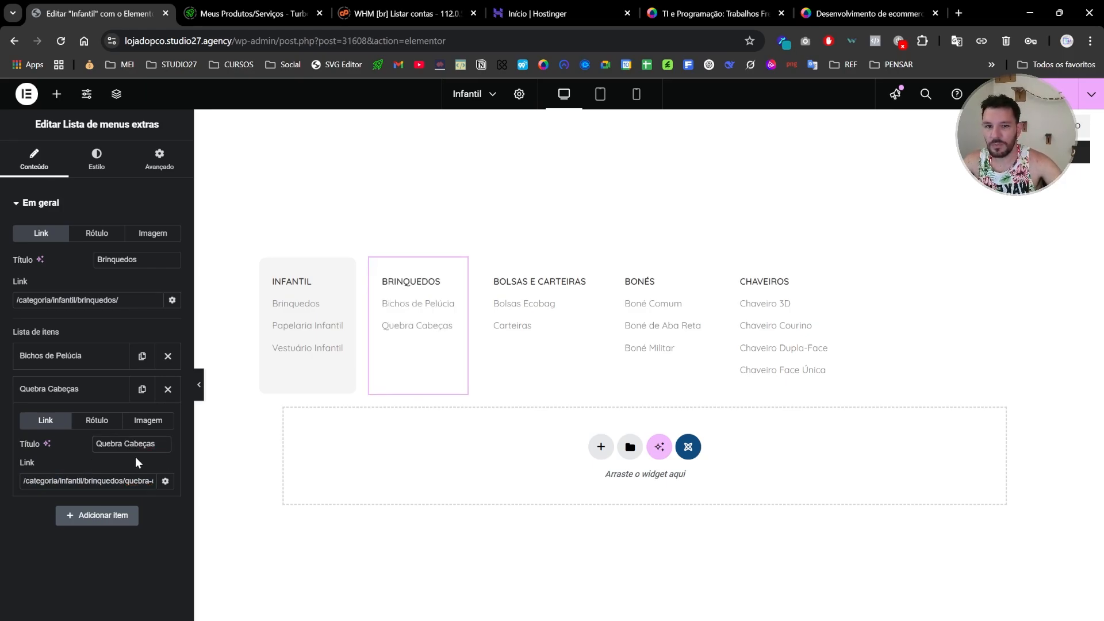
pyautogui.click(99, 390)
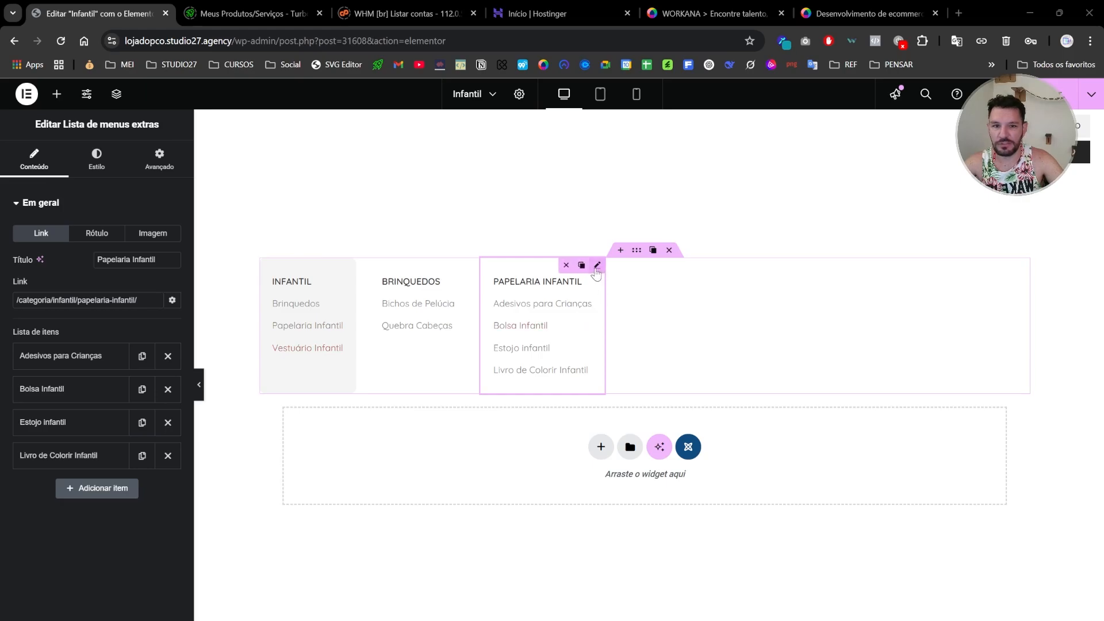
# Duplicate the Papelaria Infantil menu list
pyautogui.click(582, 266)
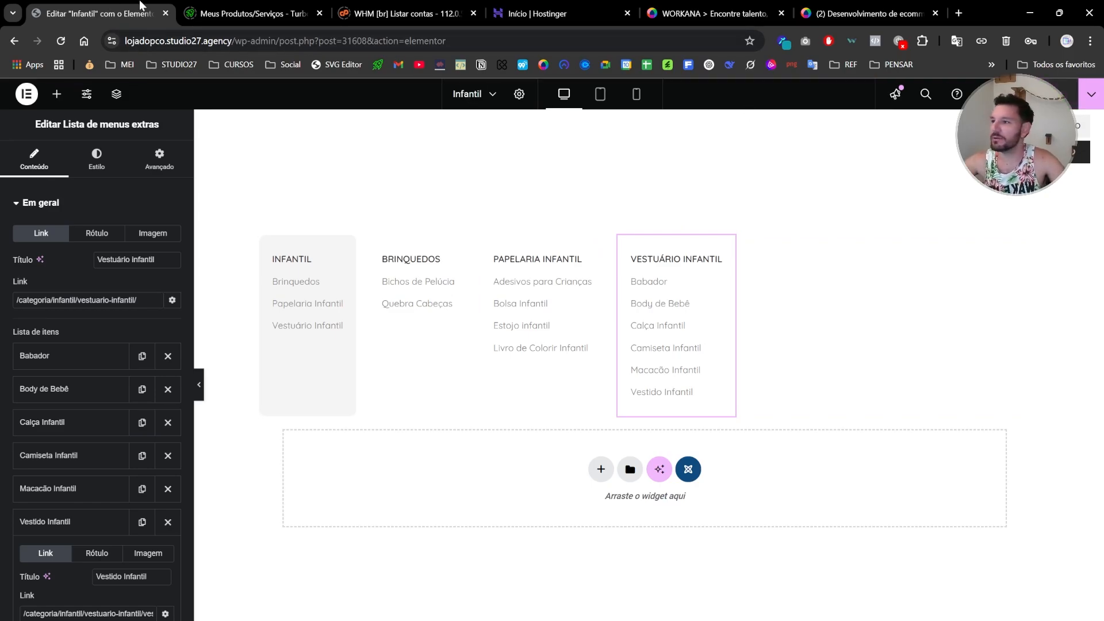
# Bring the store's Vestido infantil page into this browser window, then go to the WordPress dashboard and open the Menus editor
pyautogui.hotkey('alt', 'Tab')
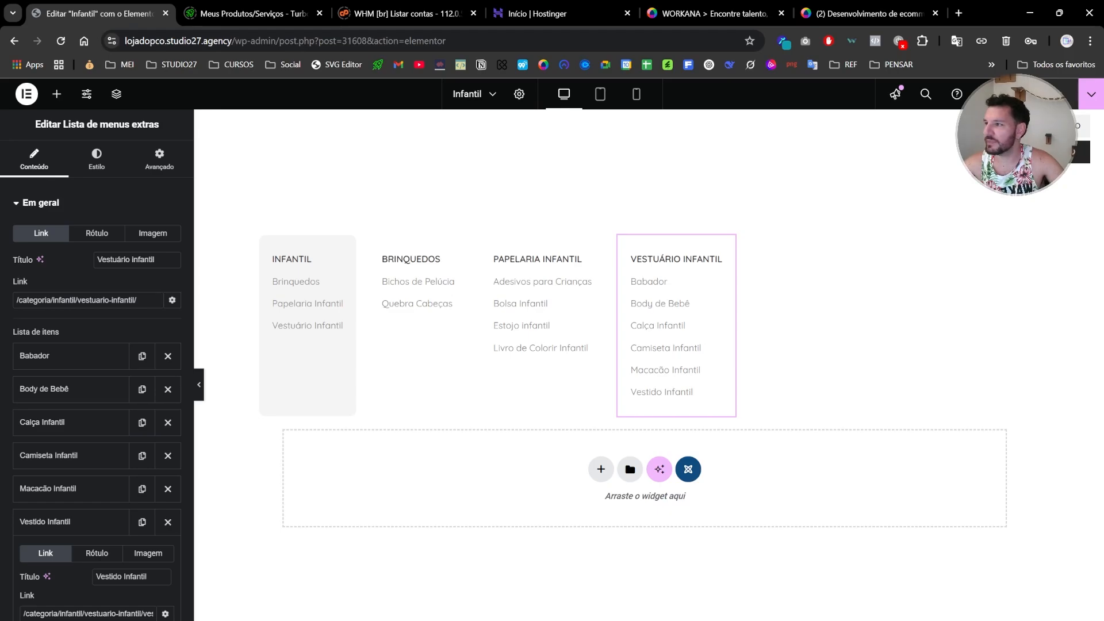
pyautogui.moveTo(0, 103); pyautogui.dragTo(319, 16)
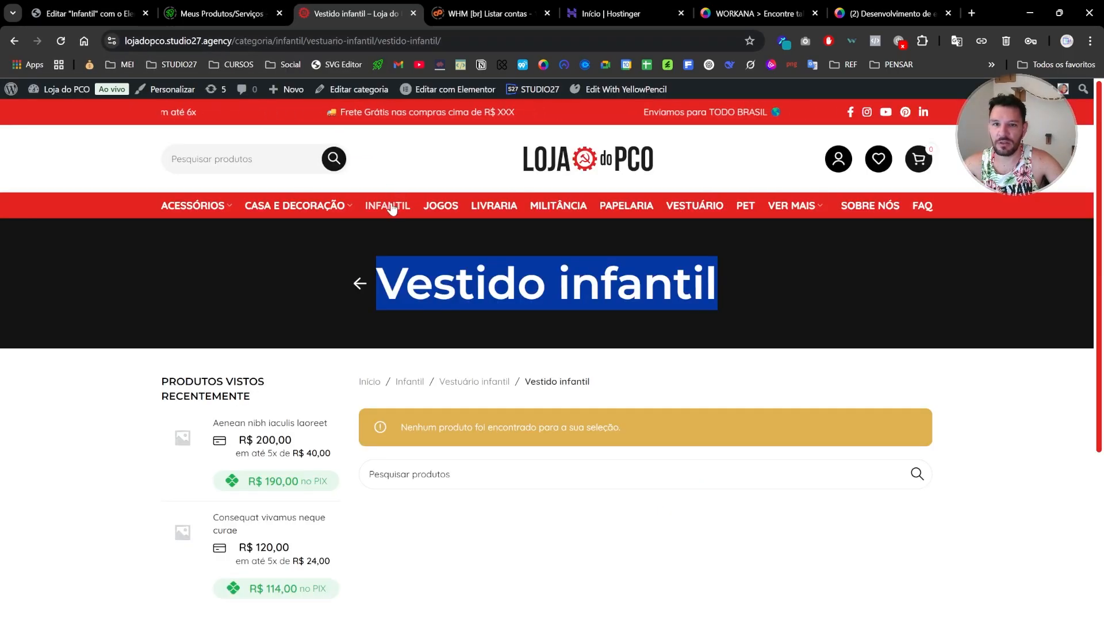
pyautogui.click(57, 92)
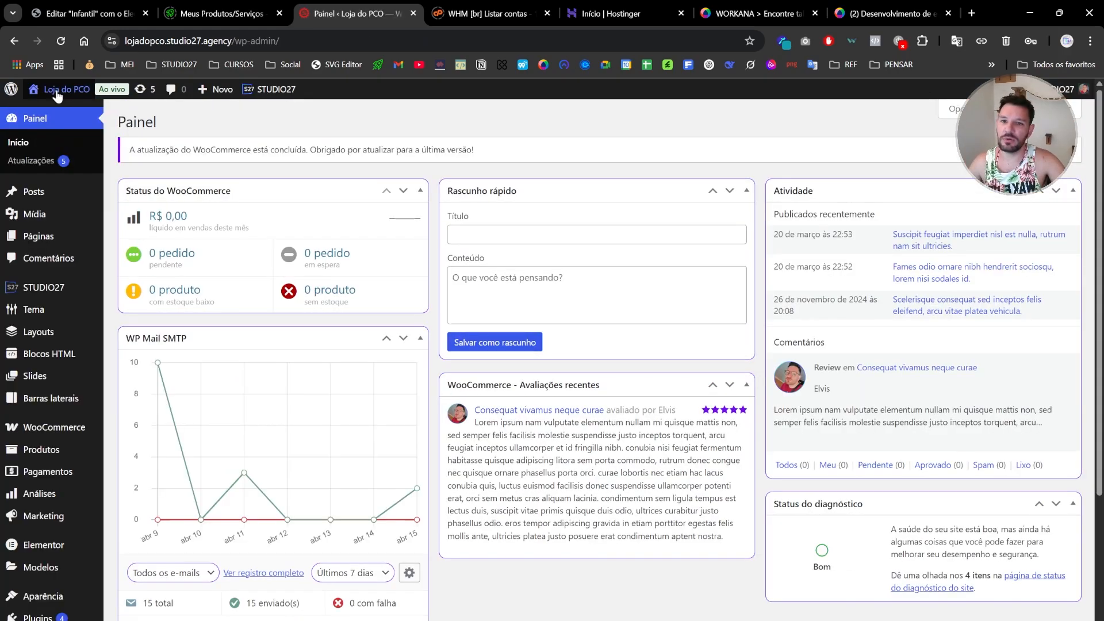
pyautogui.scroll(-4, 52, 276)
pyautogui.moveTo(53, 468)
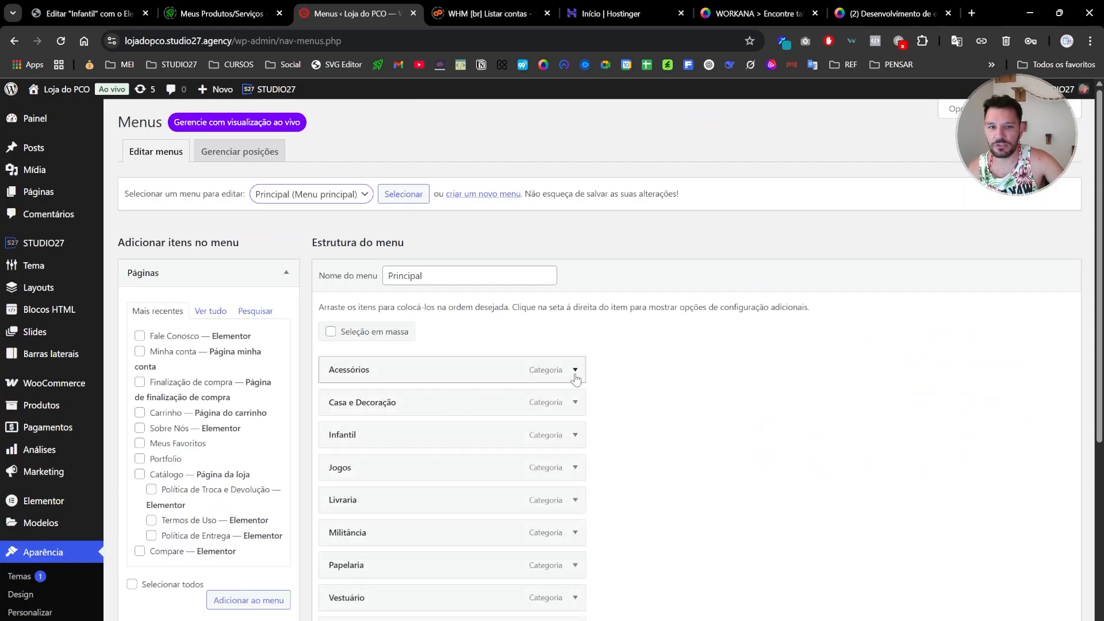
# Examine the dropdown settings of the Acessórios item in the Principal menu
pyautogui.click(575, 369)
pyautogui.scroll(-3, 615, 388)
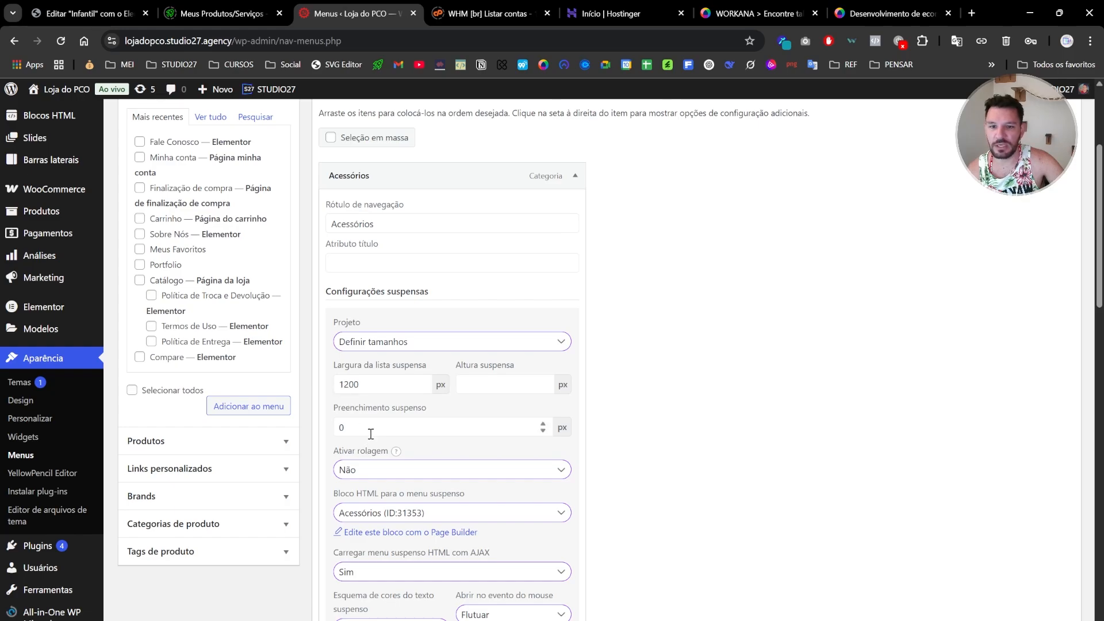
pyautogui.click(576, 176)
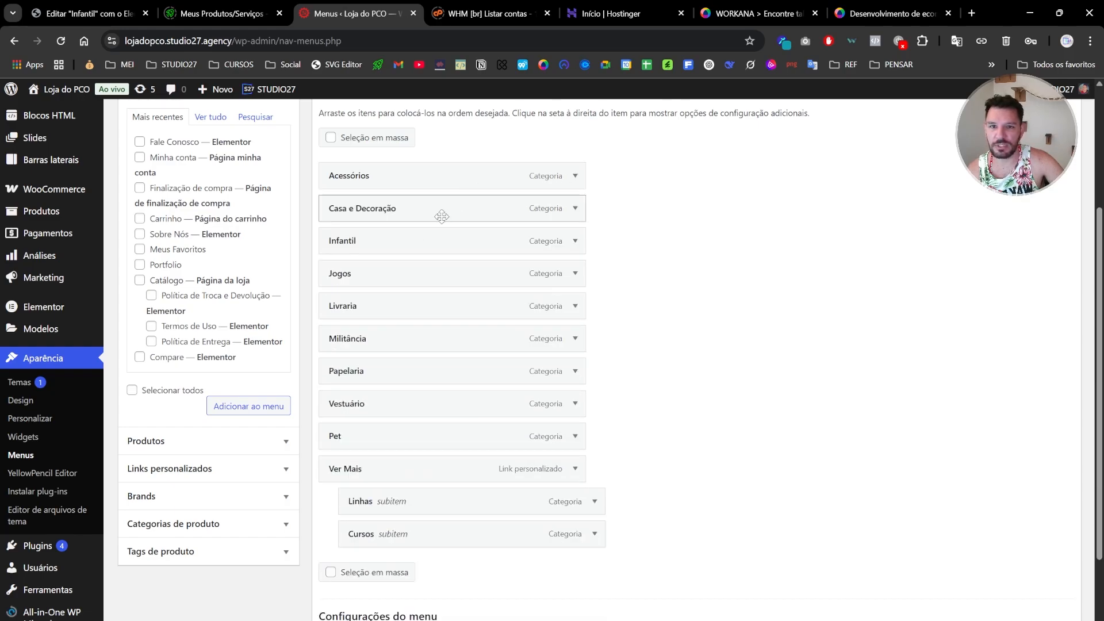
# Set the Infantil menu item's dropdown design to Definir tamanhos with a width of 1200 px
pyautogui.click(575, 241)
pyautogui.scroll(-1, 444, 264)
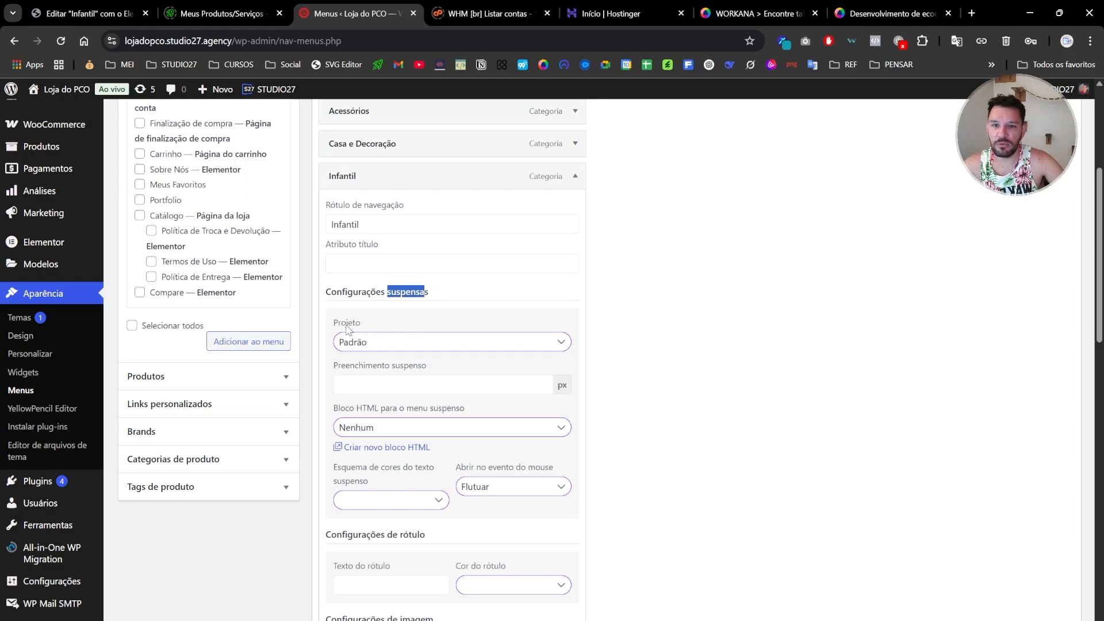
pyautogui.click(354, 344)
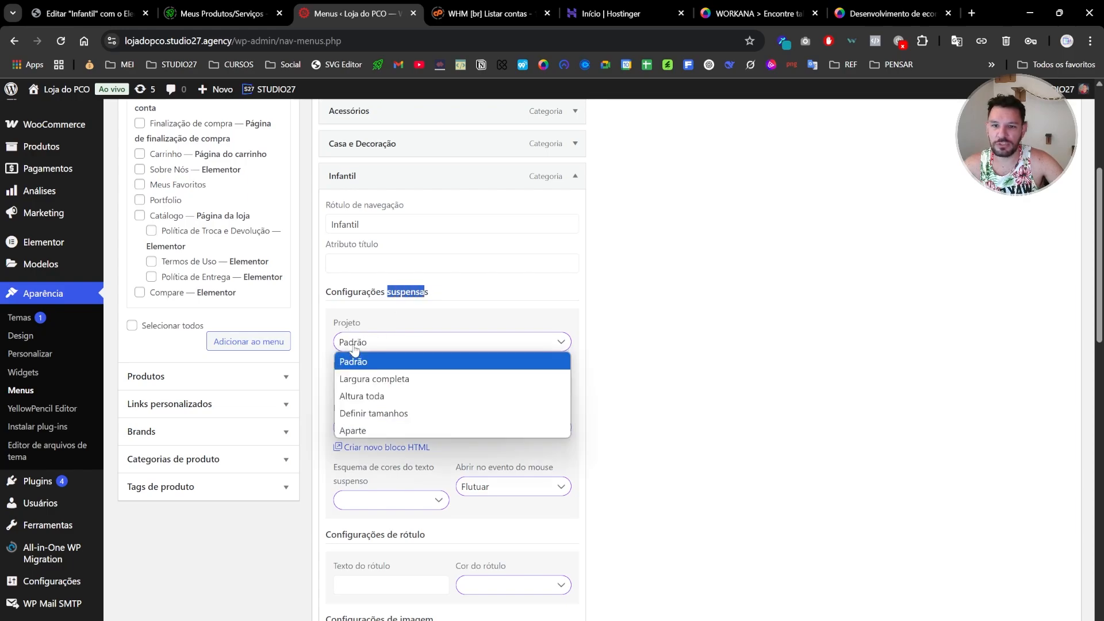
pyautogui.click(373, 415)
pyautogui.click(360, 384)
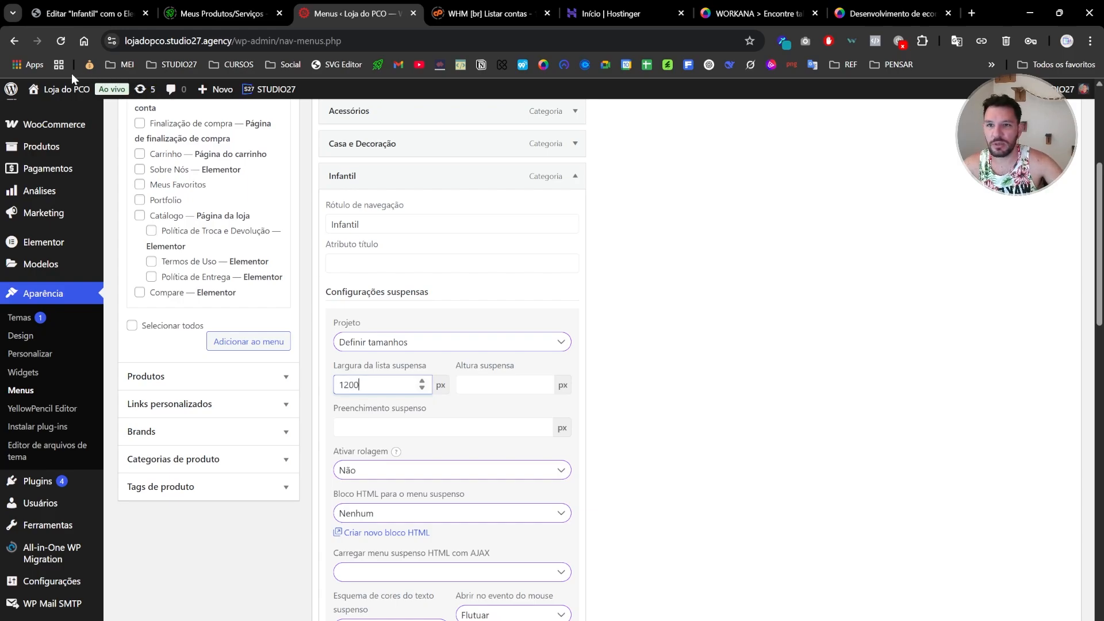
# Open the storefront in a separate tab and examine the width of the Acessórios dropdown
pyautogui.middleClick(56, 111)
pyautogui.click(440, 12)
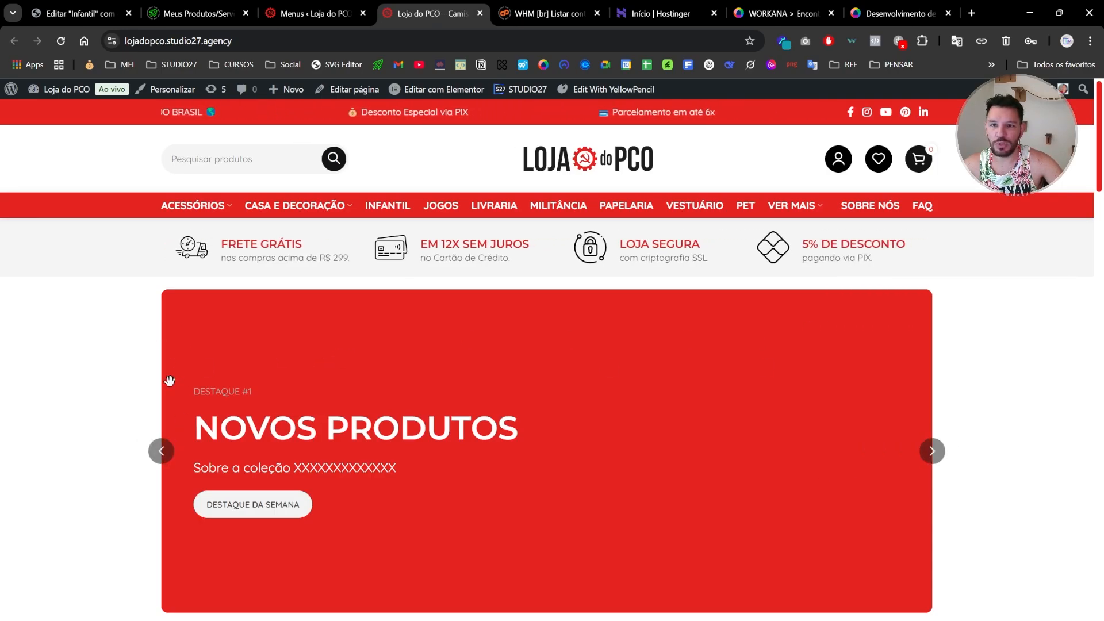
pyautogui.moveTo(197, 209)
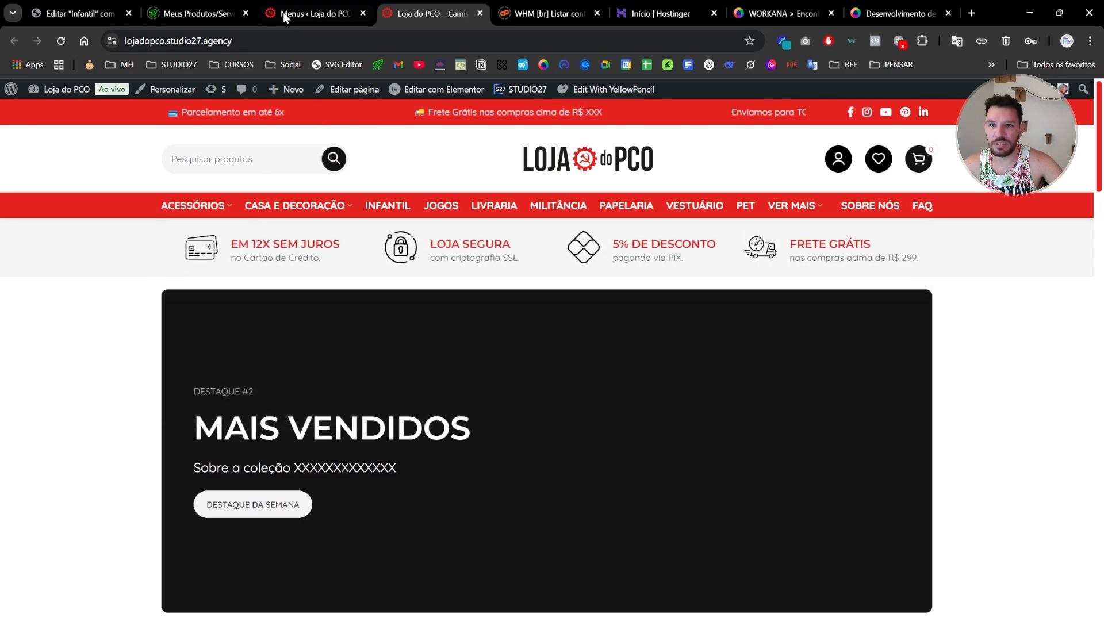
pyautogui.click(294, 13)
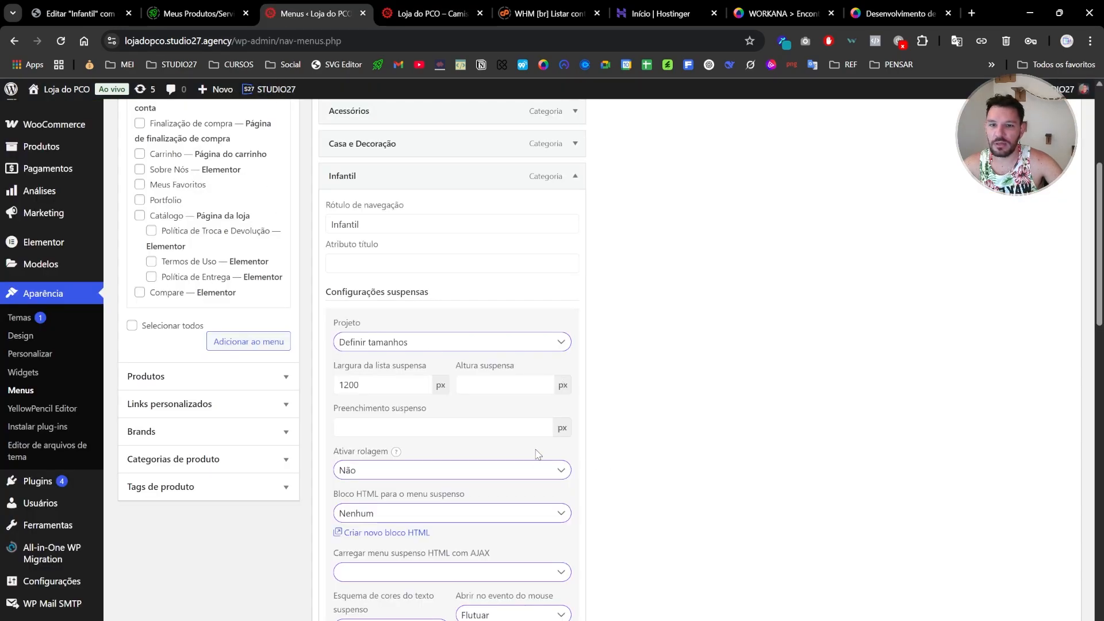
# Set the Infantil item's dropdown padding to 0 px and check the Acessórios dropdown and the Infantil block for reference
pyautogui.click(373, 432)
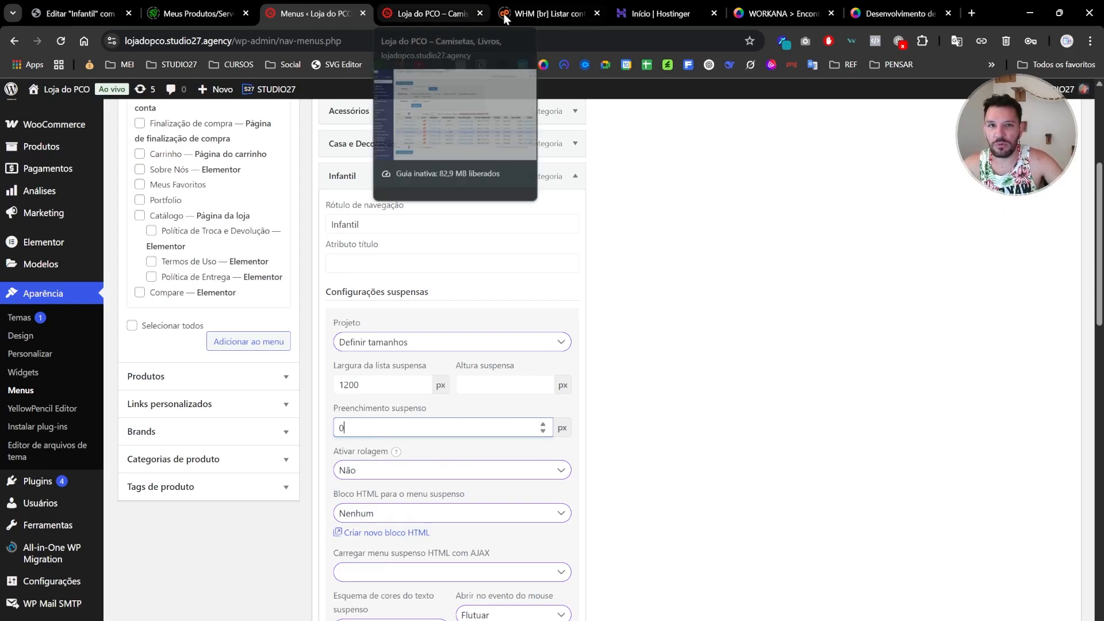
pyautogui.click(416, 15)
pyautogui.moveTo(195, 205)
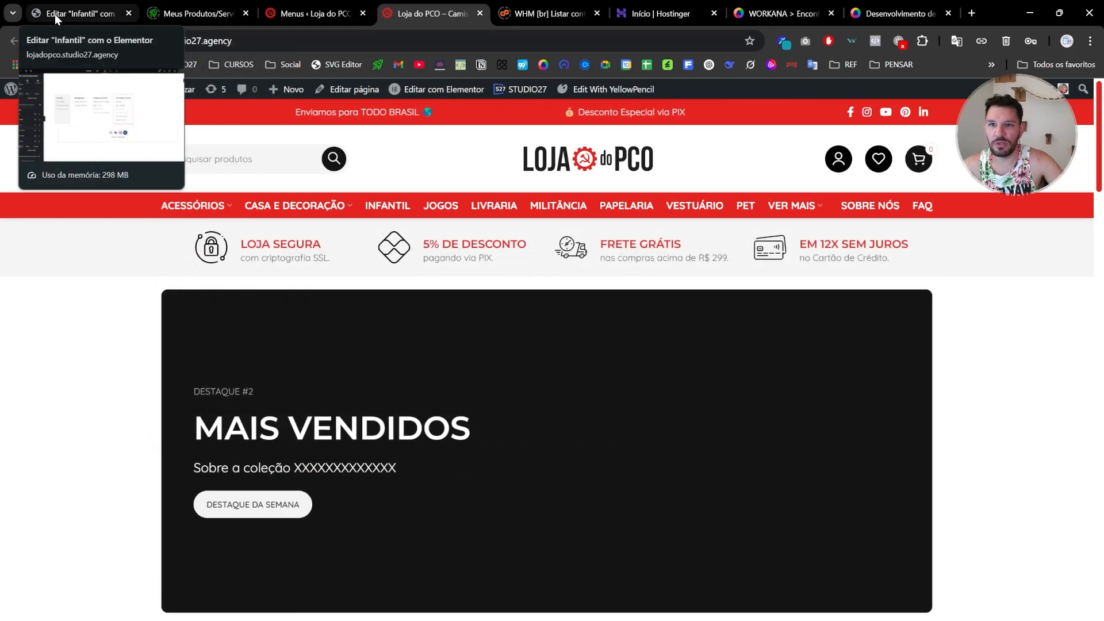
pyautogui.click(292, 13)
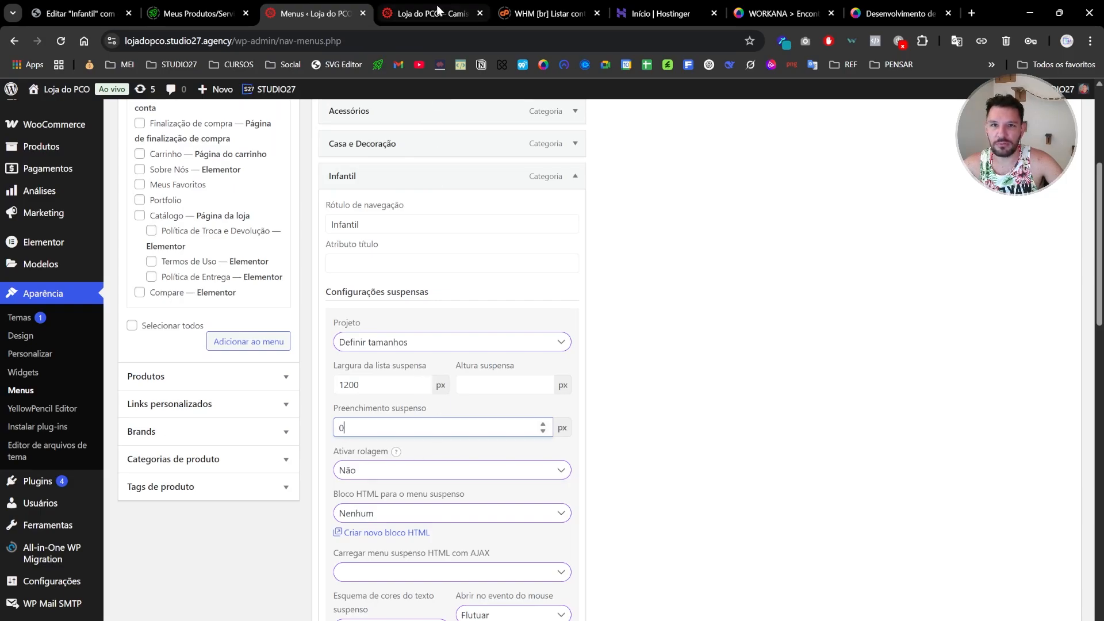
pyautogui.click(69, 14)
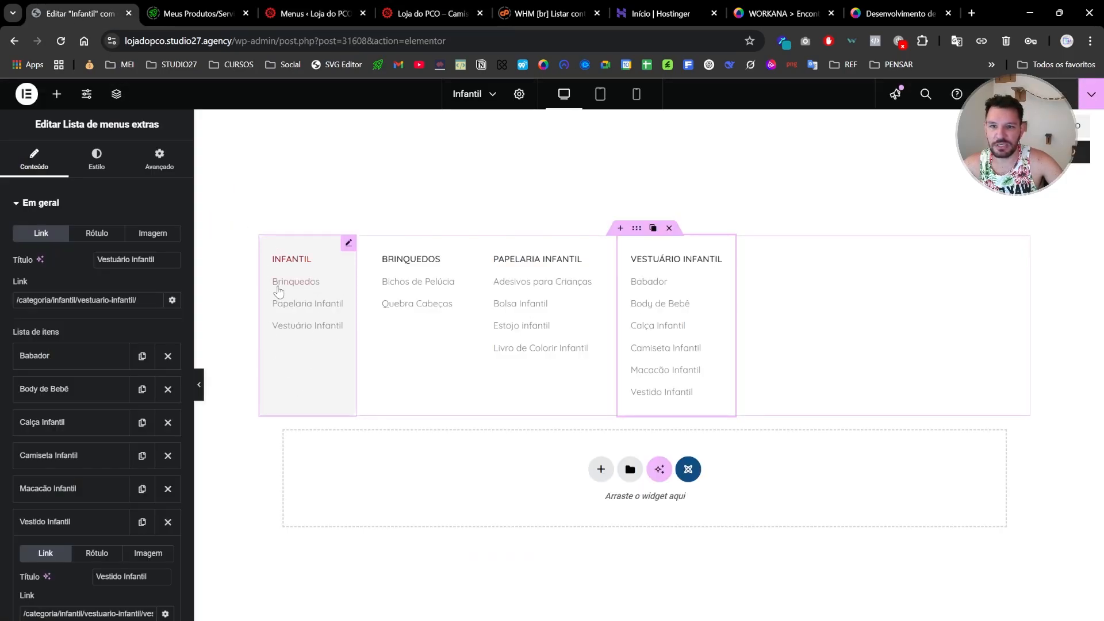
pyautogui.click(311, 16)
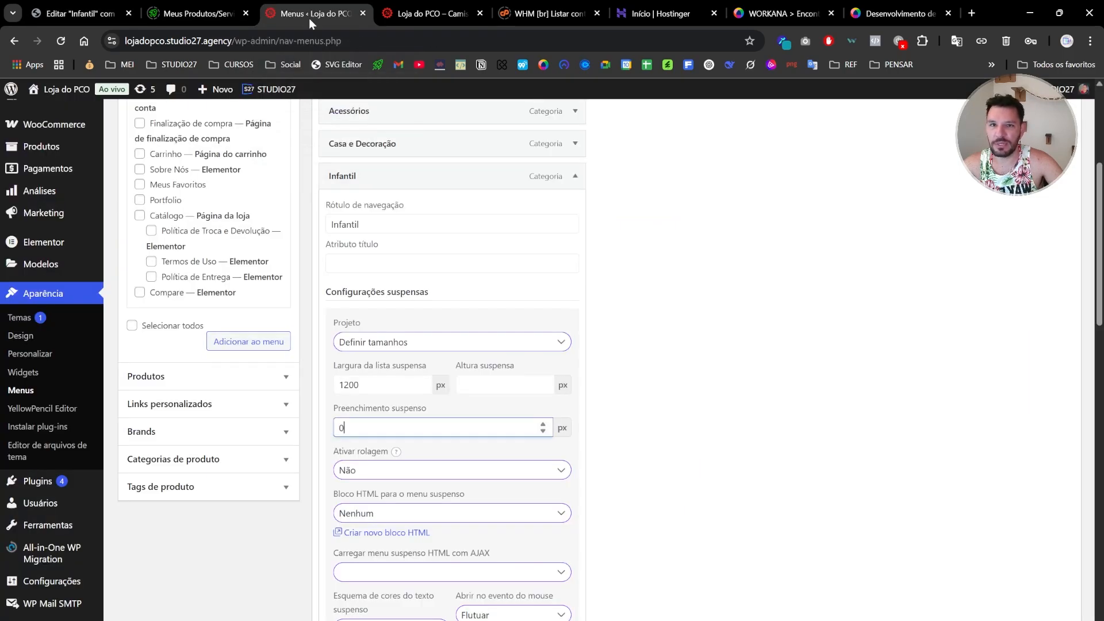
# Assign the HTML block Infantil (ID:31608) to the Infantil item's dropdown
pyautogui.scroll(-1, 420, 473)
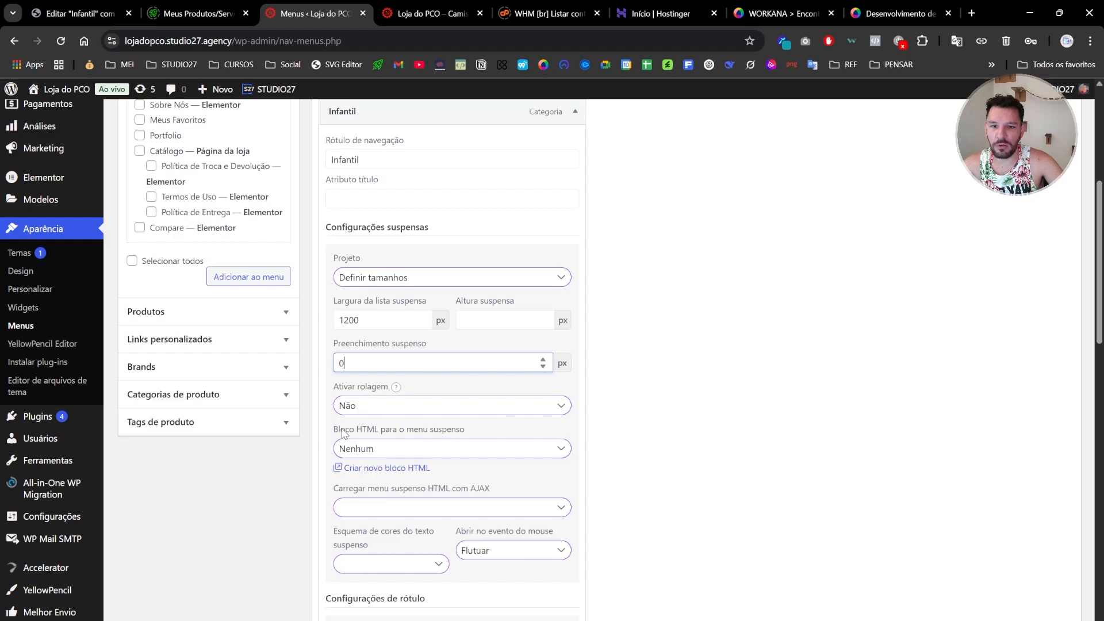
pyautogui.moveTo(342, 432); pyautogui.dragTo(435, 438)
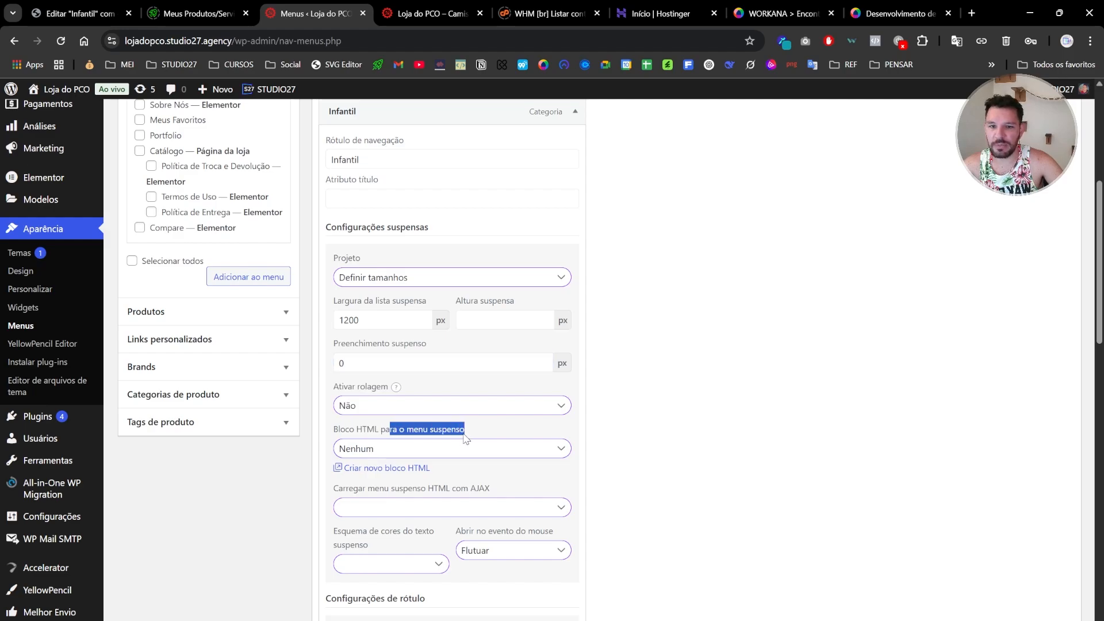
pyautogui.click(390, 451)
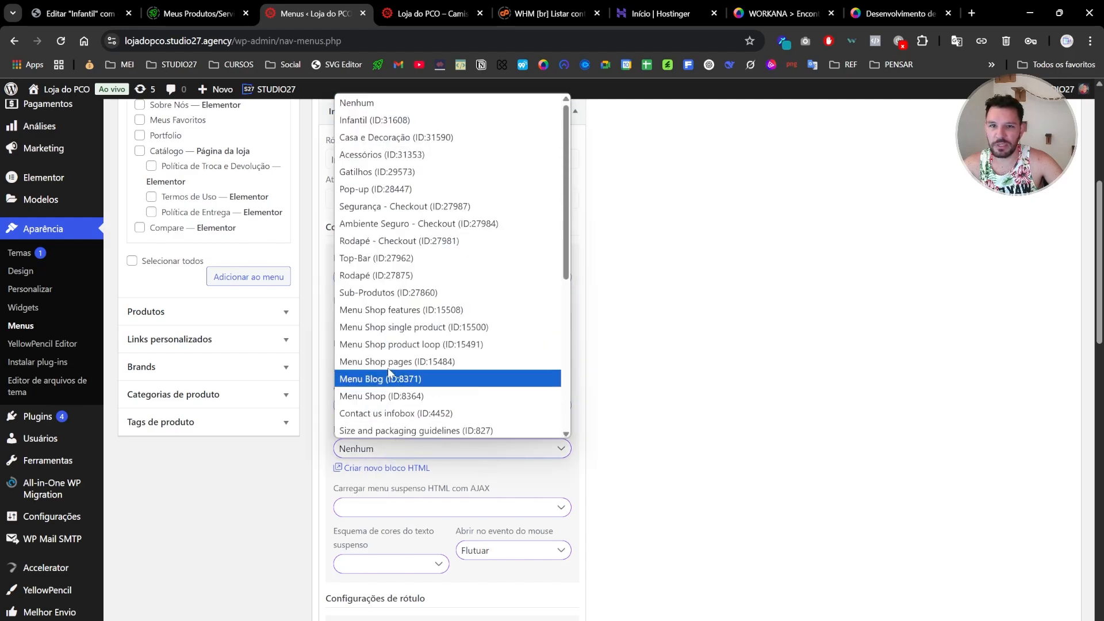
pyautogui.click(377, 120)
# Set the Infantil item's HTML dropdown loading with AJAX to Sim
pyautogui.scroll(-2, 698, 521)
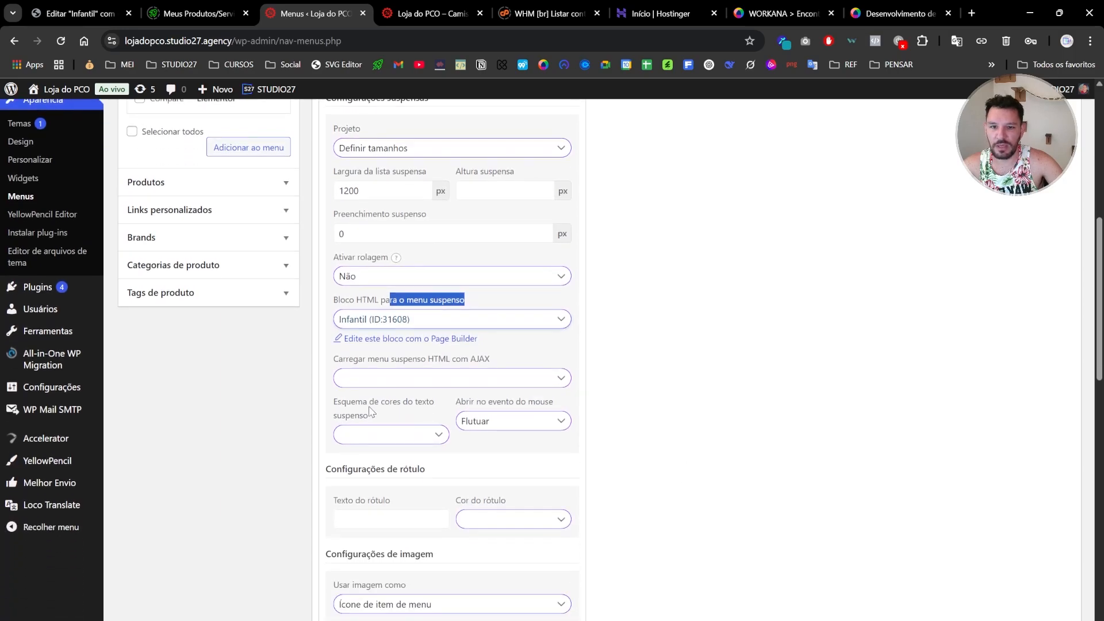
pyautogui.click(356, 382)
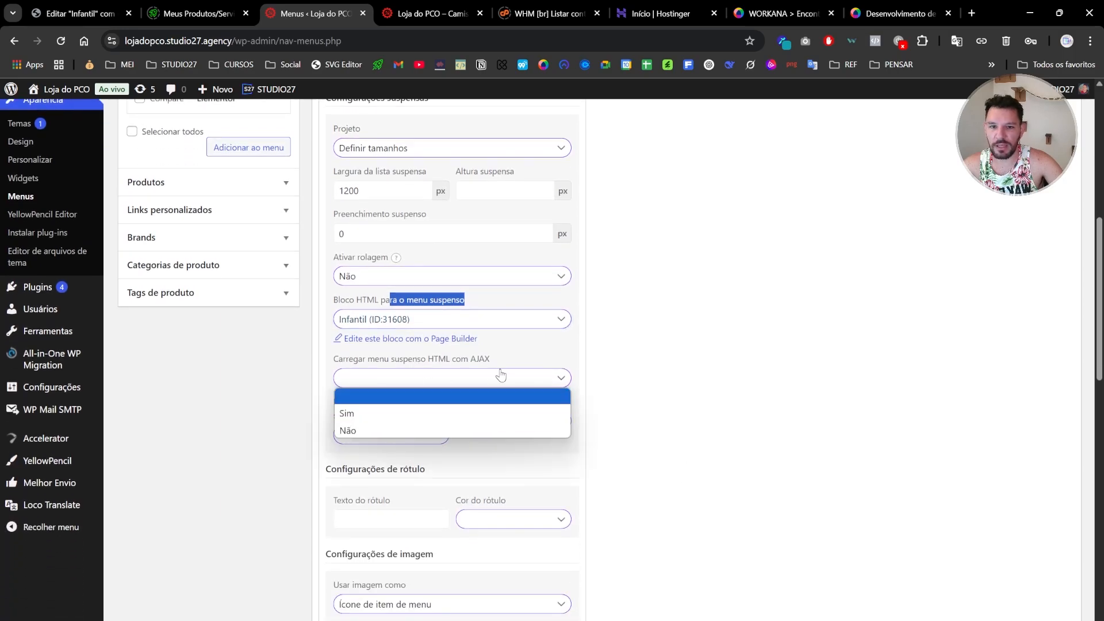
pyautogui.click(368, 413)
pyautogui.click(683, 387)
pyautogui.scroll(-3, 683, 387)
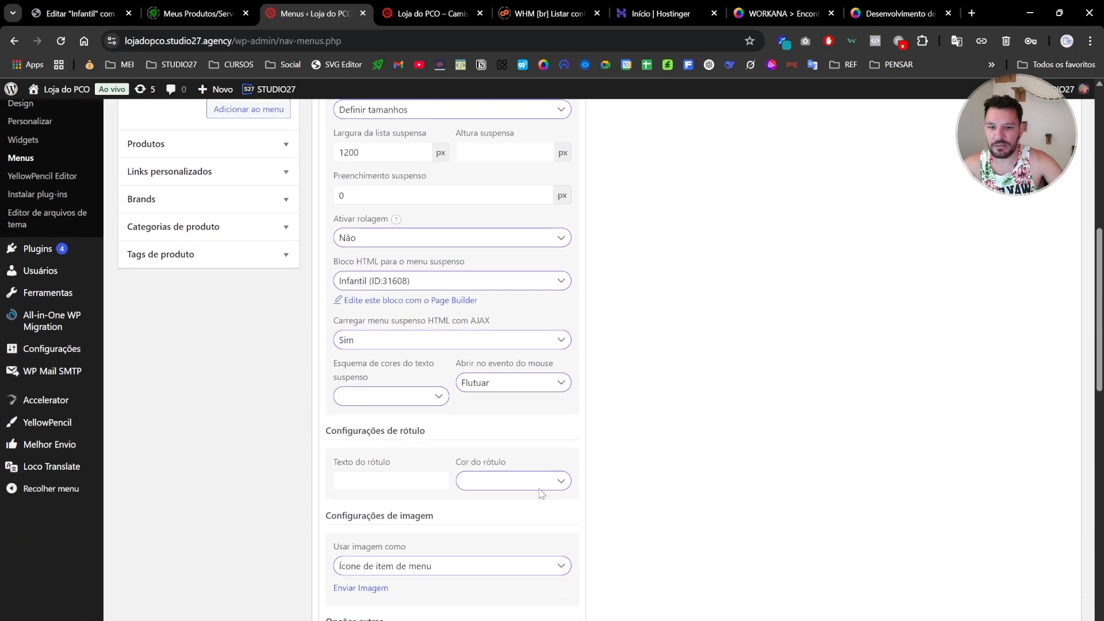
# Save the Principal menu and check the Infantil dropdown on the storefront
pyautogui.scroll(-1, 683, 386)
pyautogui.hotkey('ctrl', 's')
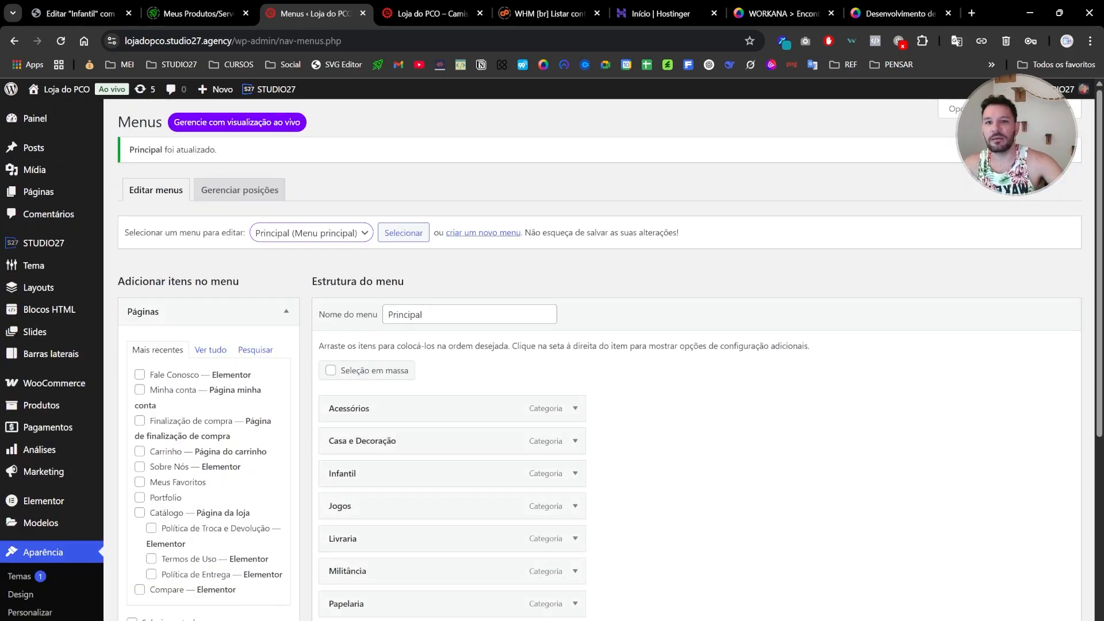
pyautogui.click(402, 23)
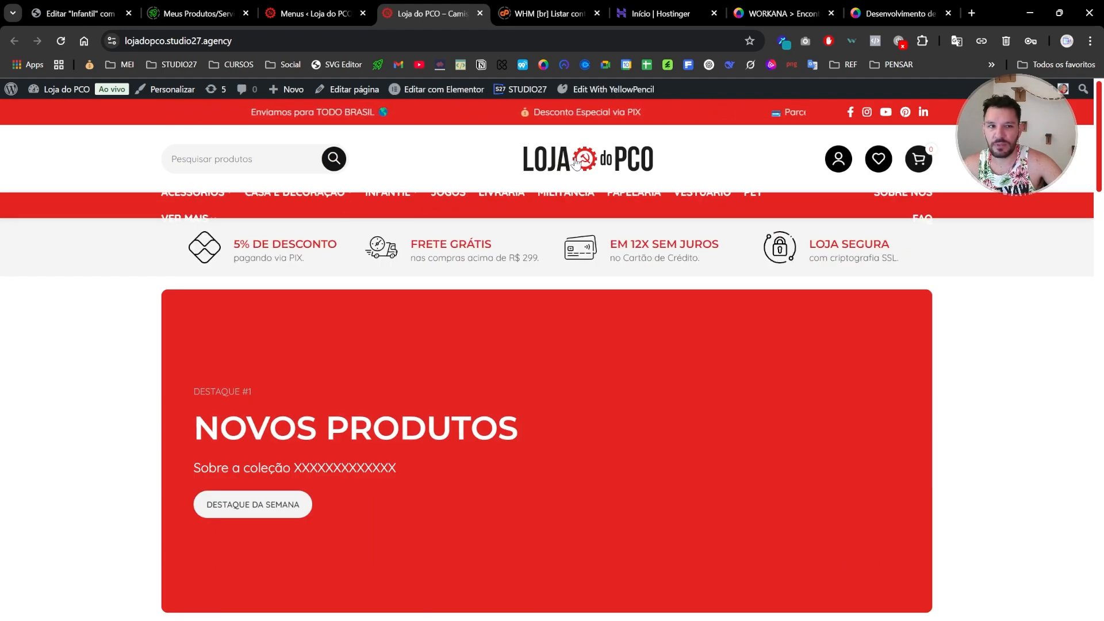
pyautogui.moveTo(385, 204)
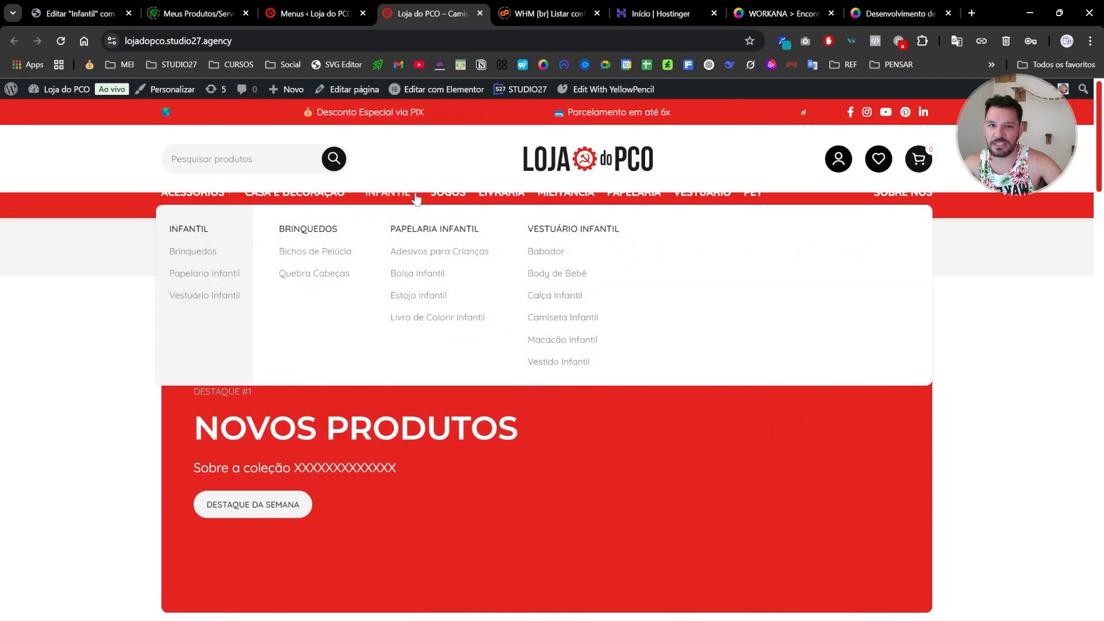
# Move the Pet item under Ver Mais as its first subitem and save the menu
pyautogui.click(326, 15)
pyautogui.scroll(-5, 356, 345)
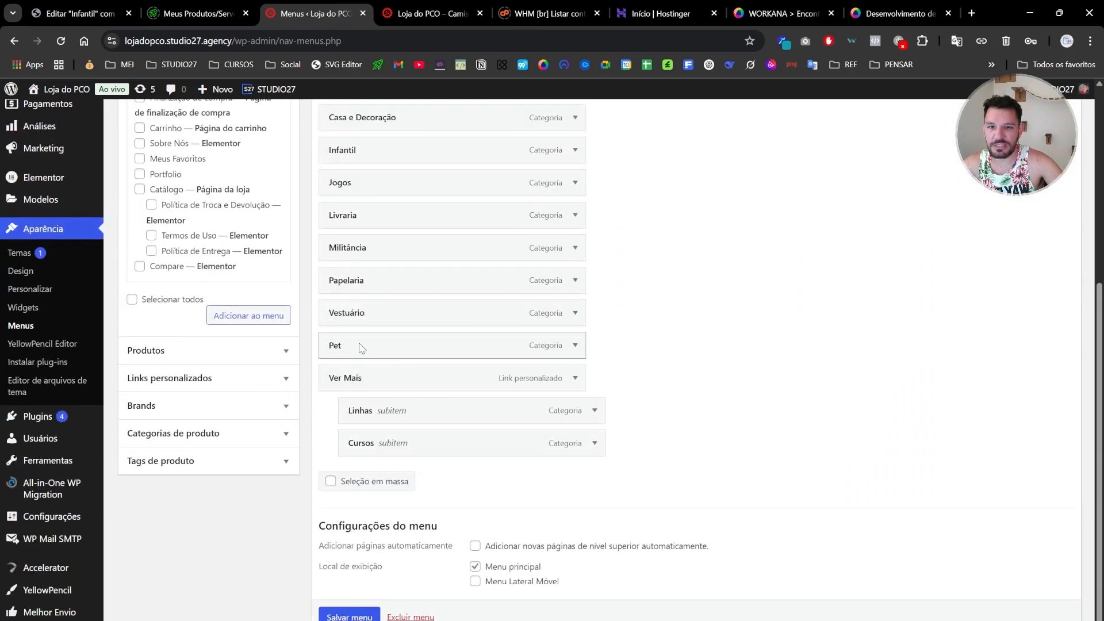
pyautogui.moveTo(356, 347); pyautogui.dragTo(377, 381)
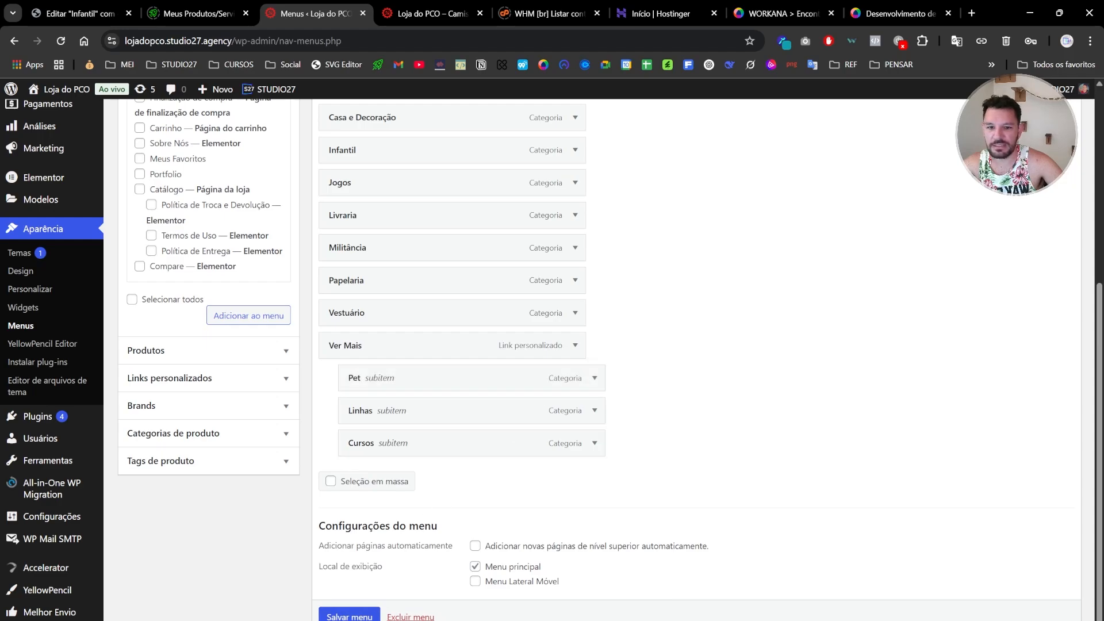
pyautogui.click(349, 614)
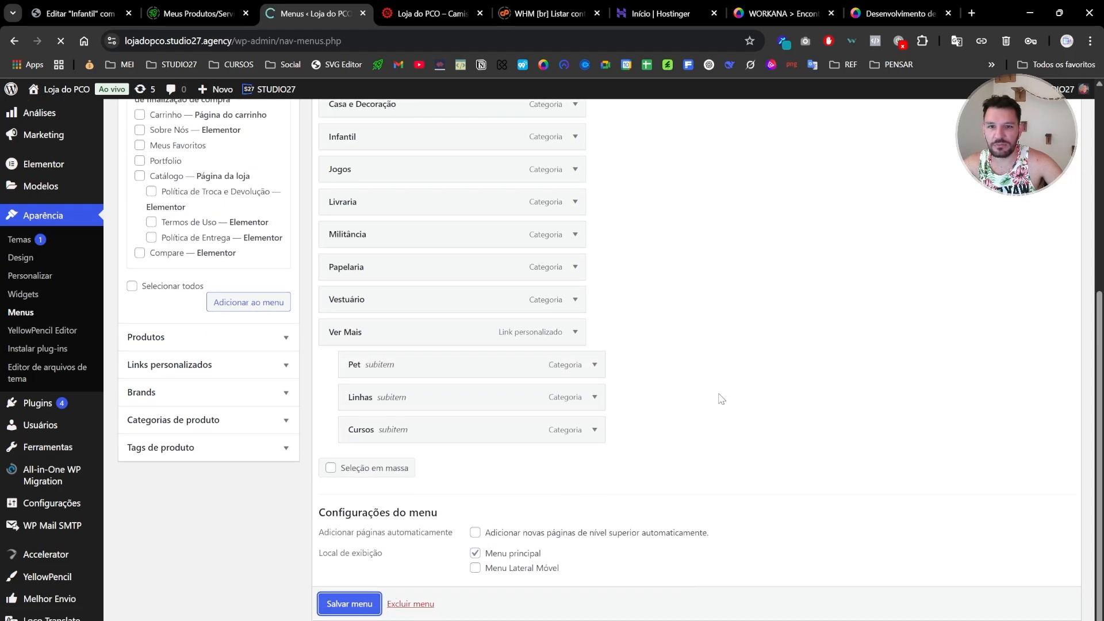
# Examine the Ver Mais, Infantil, Casa e Decoração and Acessórios dropdowns on the storefront
pyautogui.click(400, 15)
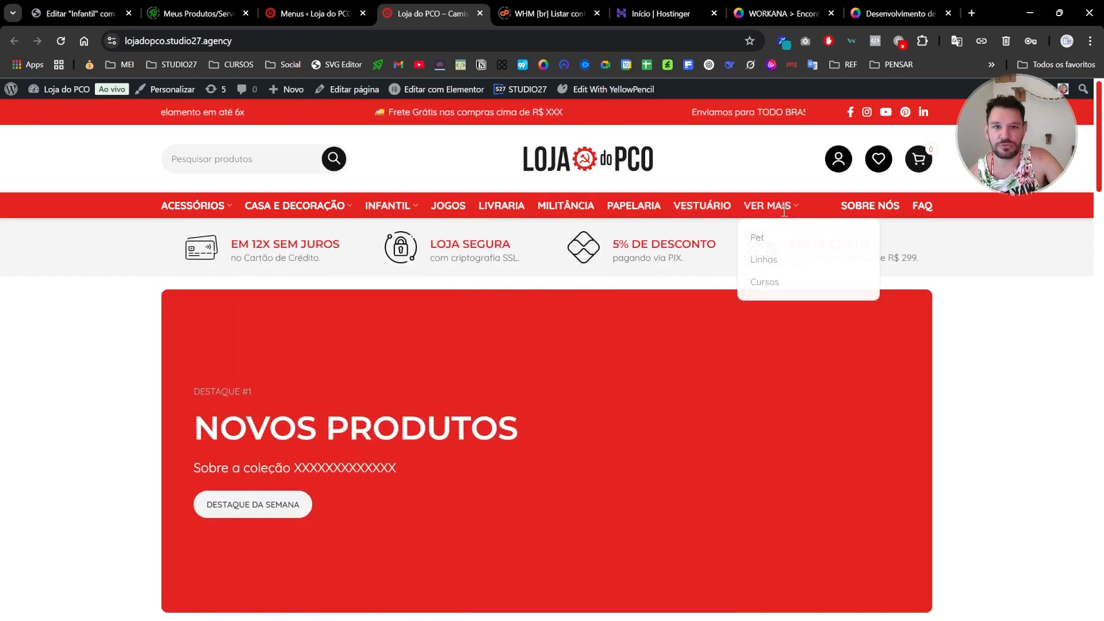
pyautogui.moveTo(768, 207)
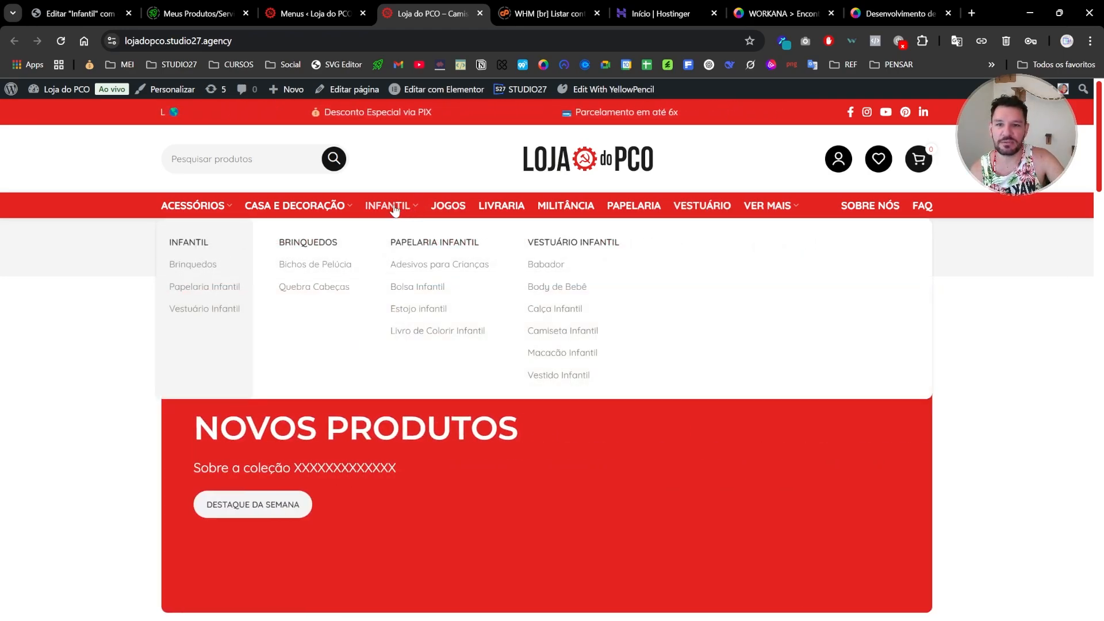
pyautogui.moveTo(320, 202)
pyautogui.moveTo(193, 207)
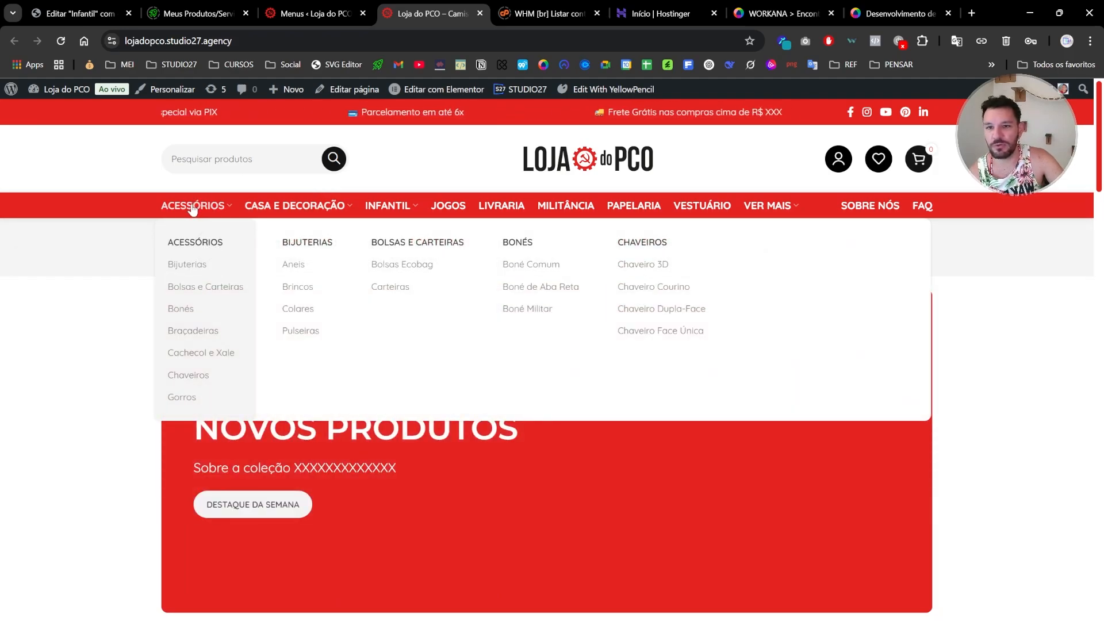
pyautogui.moveTo(287, 208)
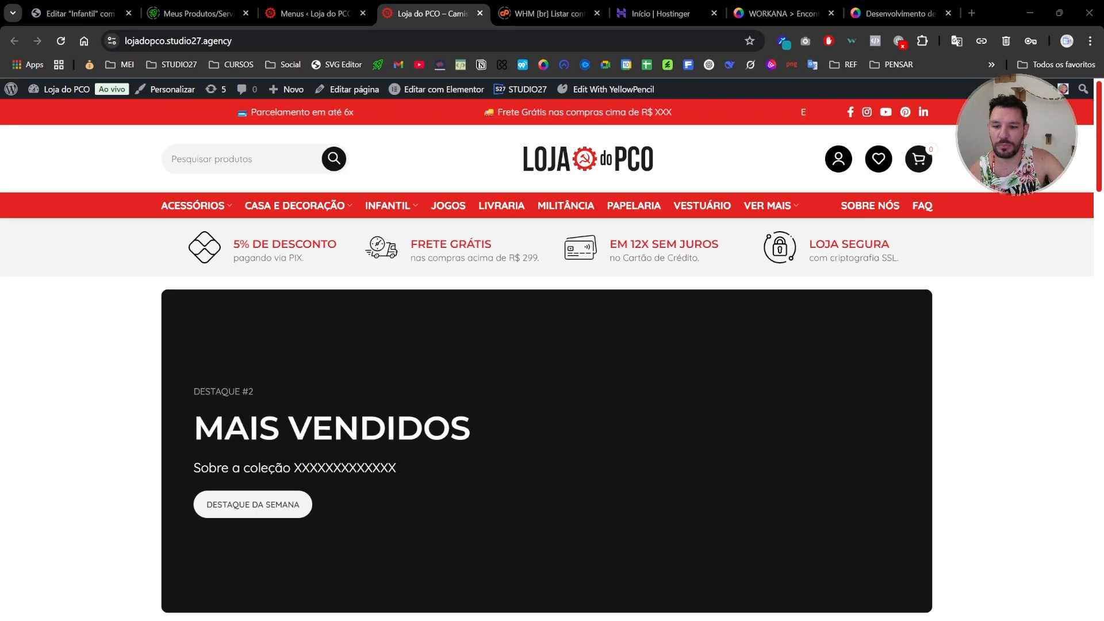
# Switch to Notepad and write the timestamp 00:09:00 in a new document
pyautogui.click(23, 620)
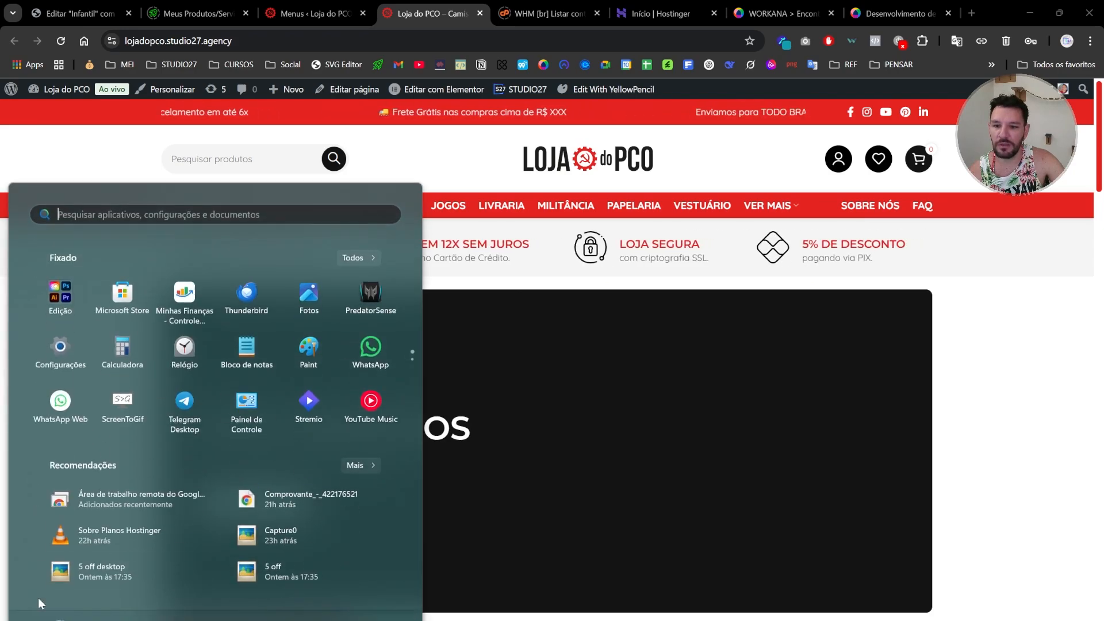
pyautogui.click(247, 351)
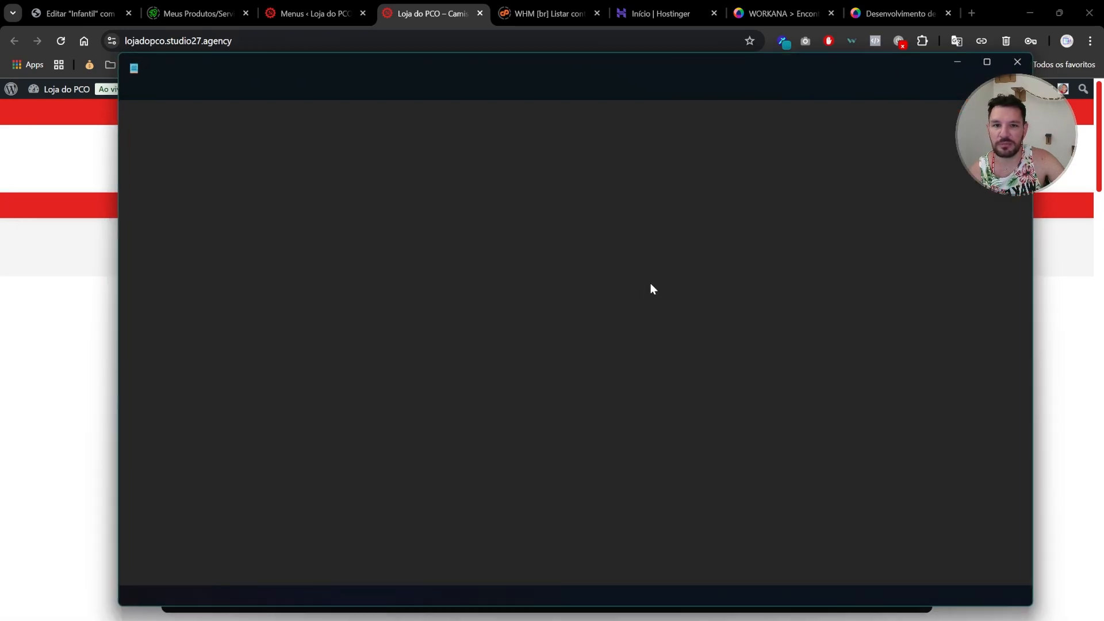
pyautogui.click(913, 67)
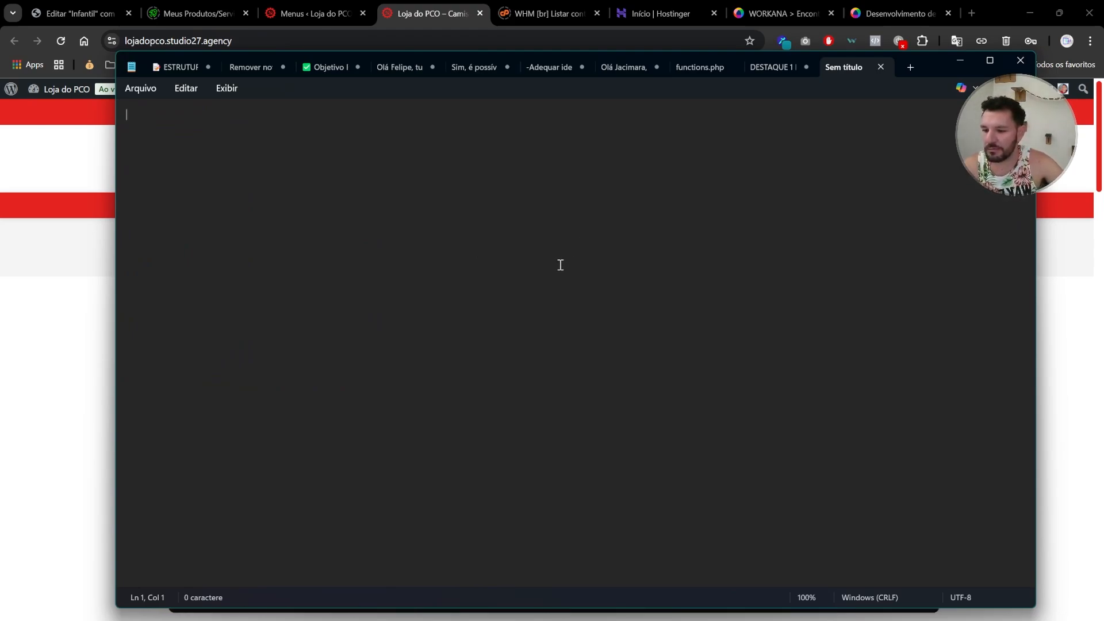
pyautogui.write('0')
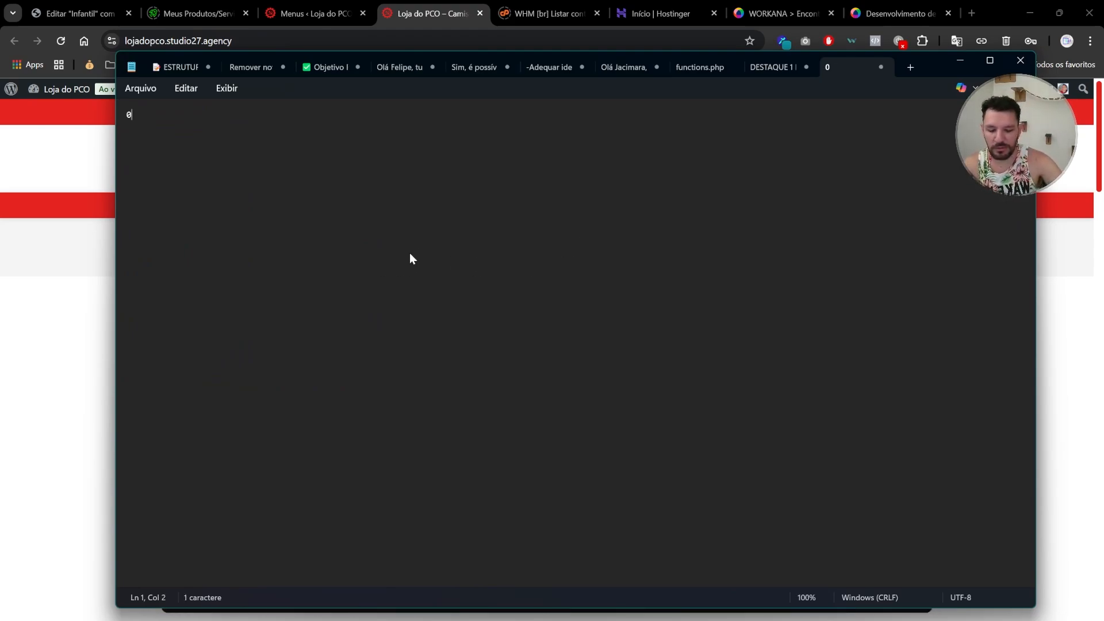
pyautogui.write('9:00')
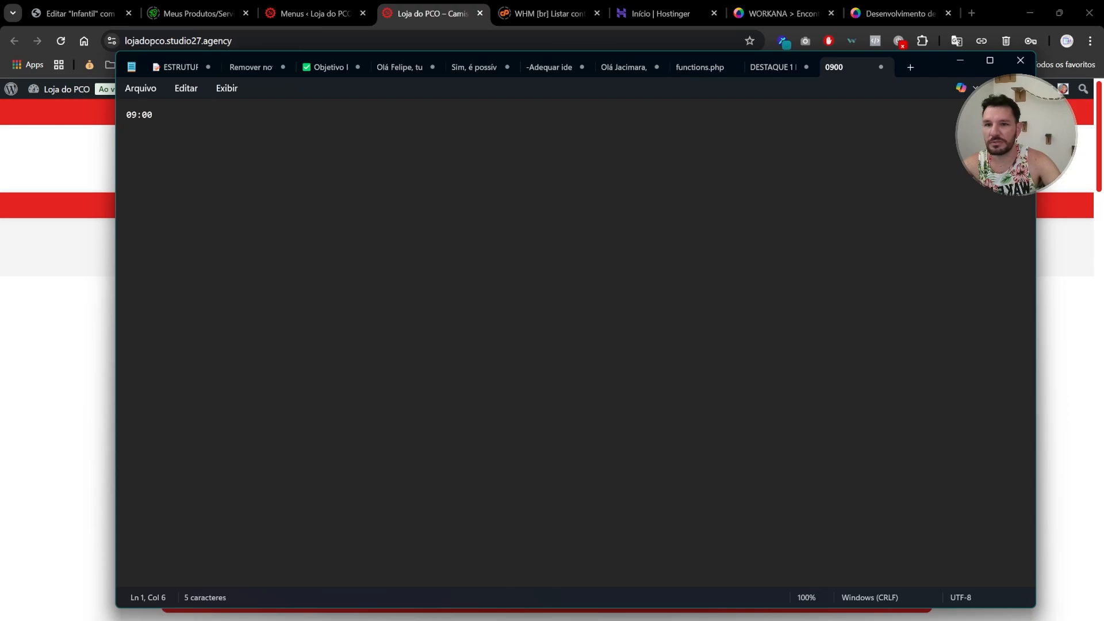
pyautogui.press('Left')
pyautogui.press('Left')
pyautogui.press('Left')
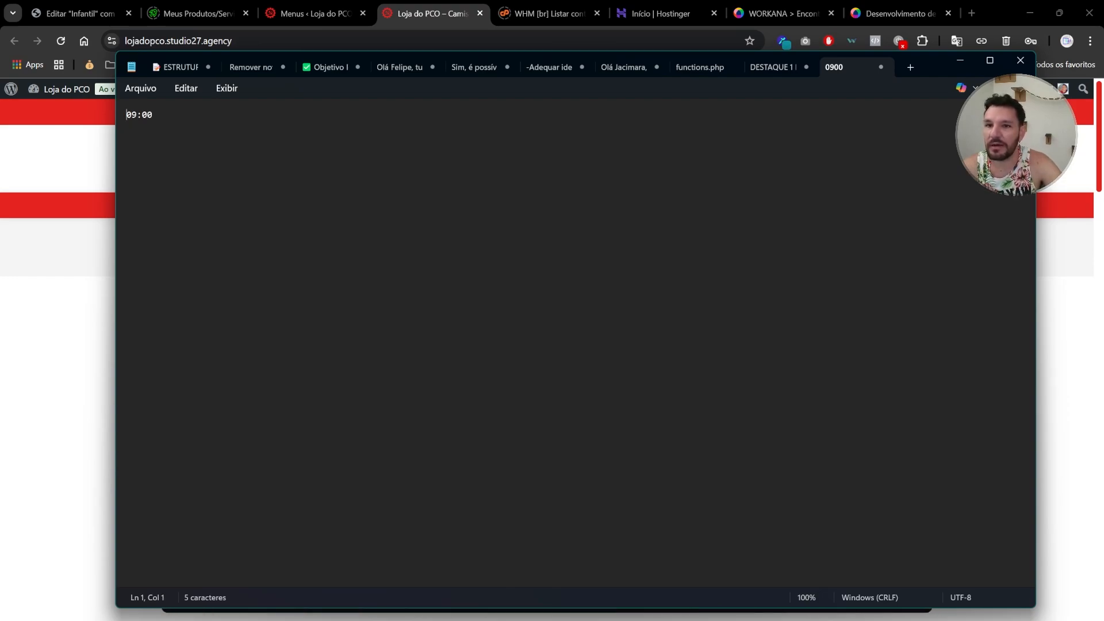
pyautogui.write('00:')
pyautogui.press('Right')
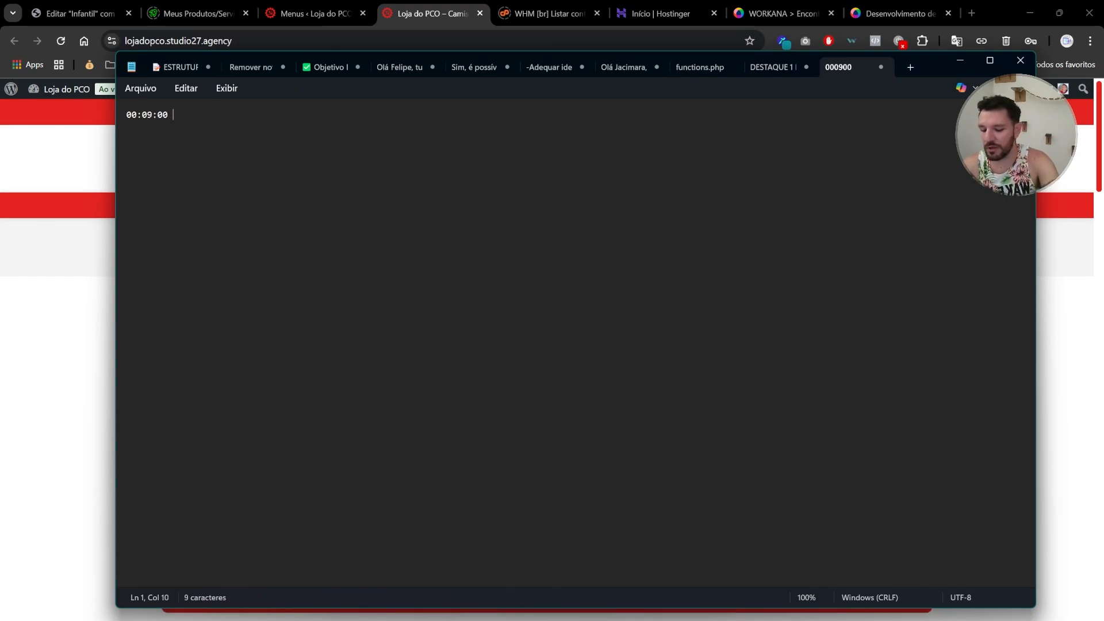
# Add the sample text "minha dúvida aqui" after the timestamp in the note
pyautogui.write('minha ')
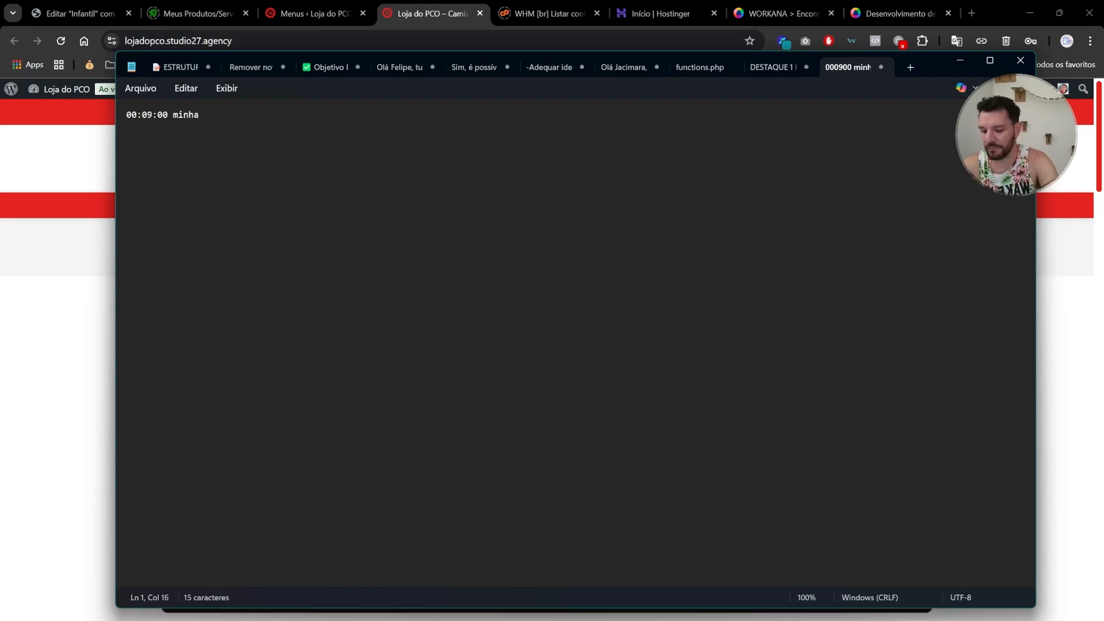
pyautogui.write('dúvida qui')
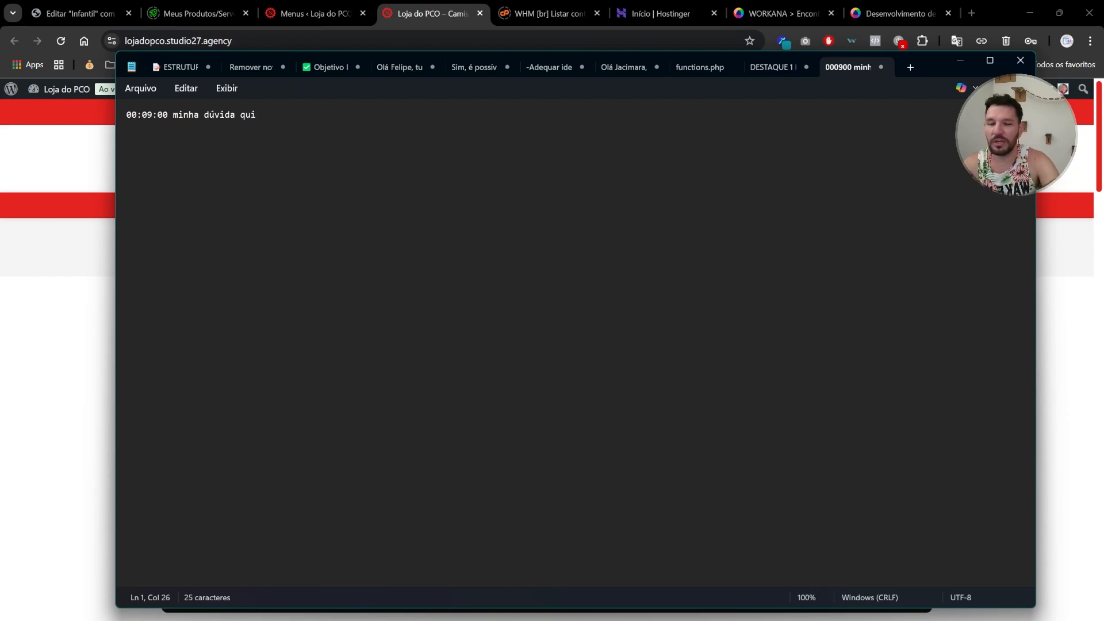
pyautogui.press('BackSpace')
pyautogui.press('BackSpace')
pyautogui.press('BackSpace')
pyautogui.write('aqui')
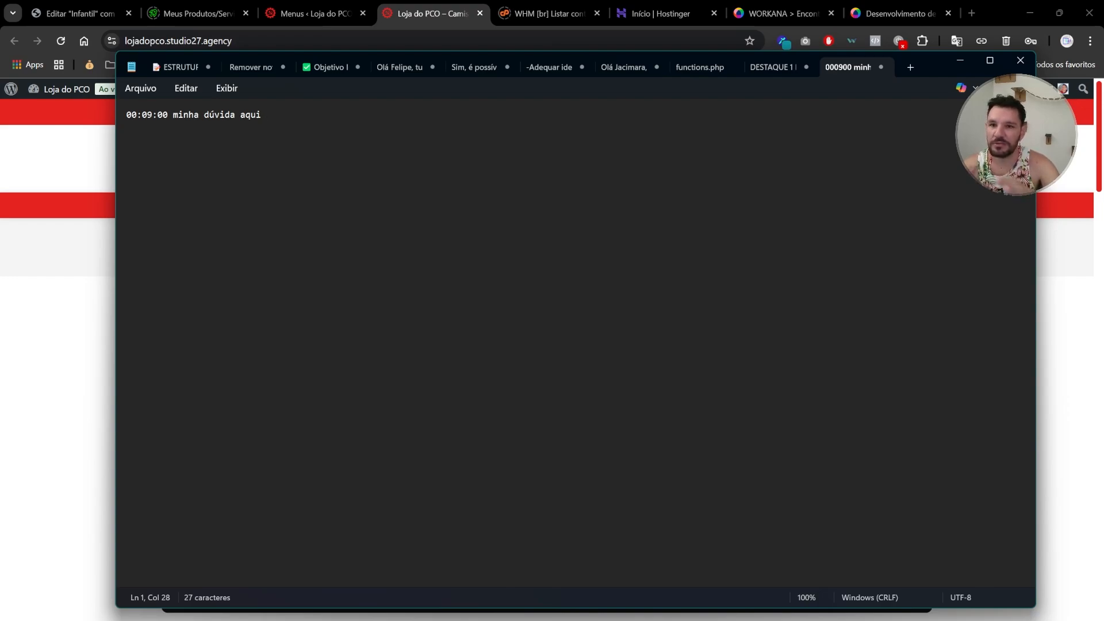
# Highlight the note's timestamp, clear the whole note, close its document and minimize Notepad
pyautogui.moveTo(173, 114); pyautogui.dragTo(398, 139)
pyautogui.click(178, 115)
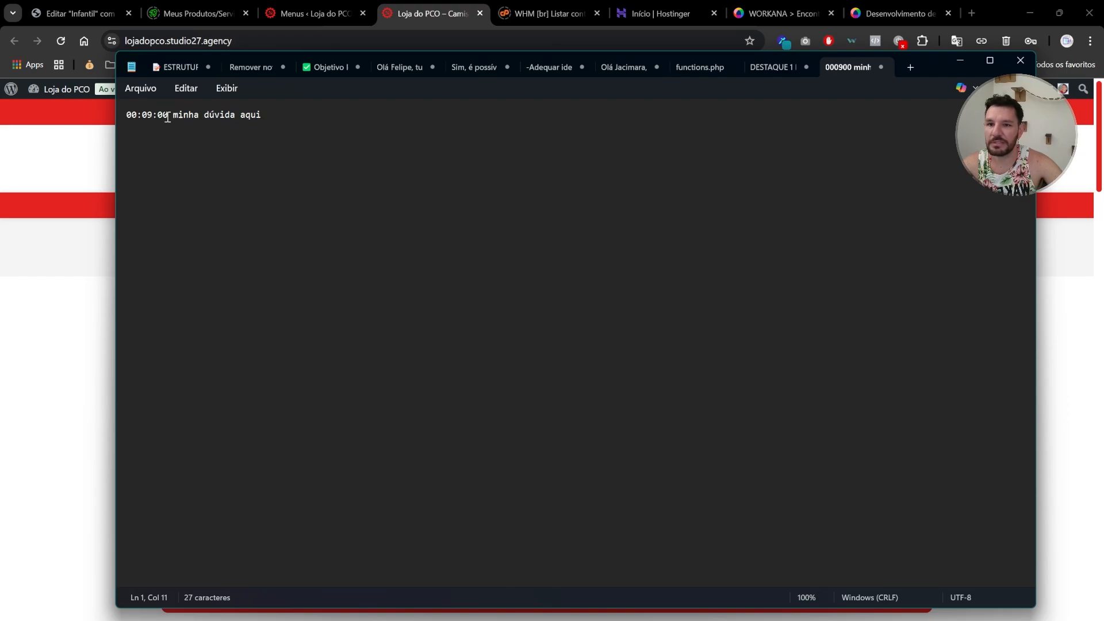
pyautogui.moveTo(167, 115); pyautogui.dragTo(120, 117)
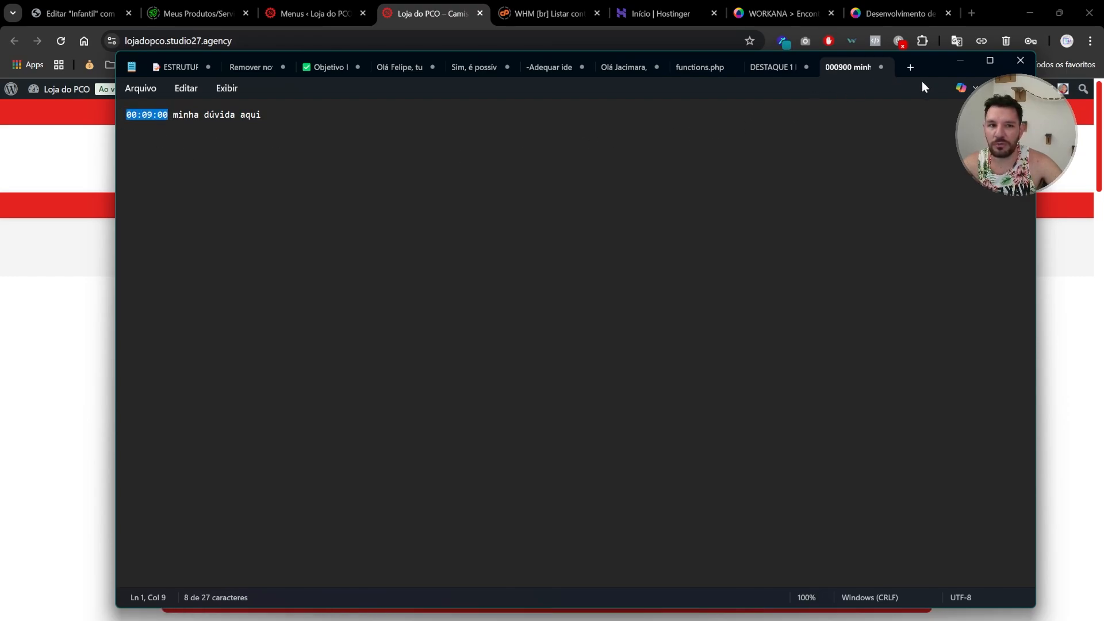
pyautogui.hotkey('ctrl', 'a')
pyautogui.press('Delete')
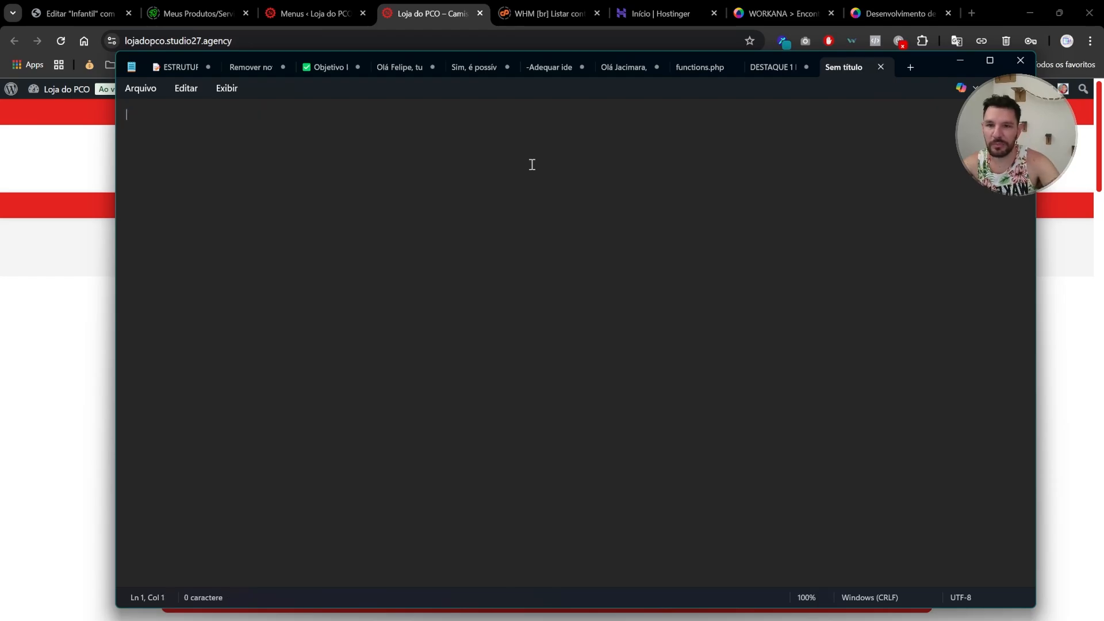
pyautogui.click(880, 67)
pyautogui.click(960, 59)
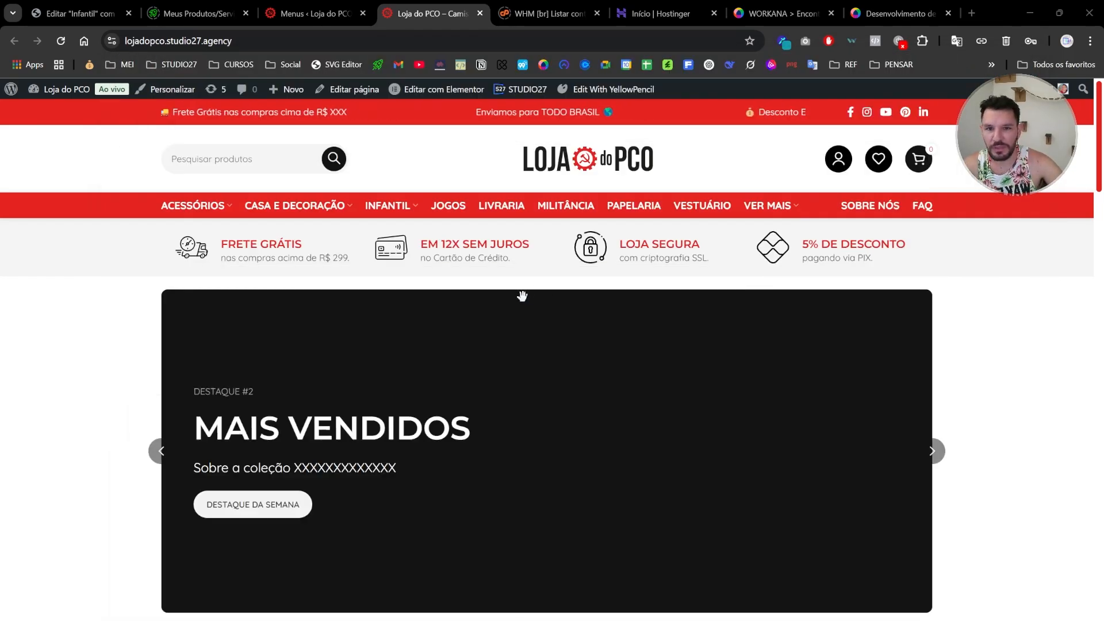
# Examine the Infantil and Jogos dropdowns on the storefront
pyautogui.moveTo(393, 207)
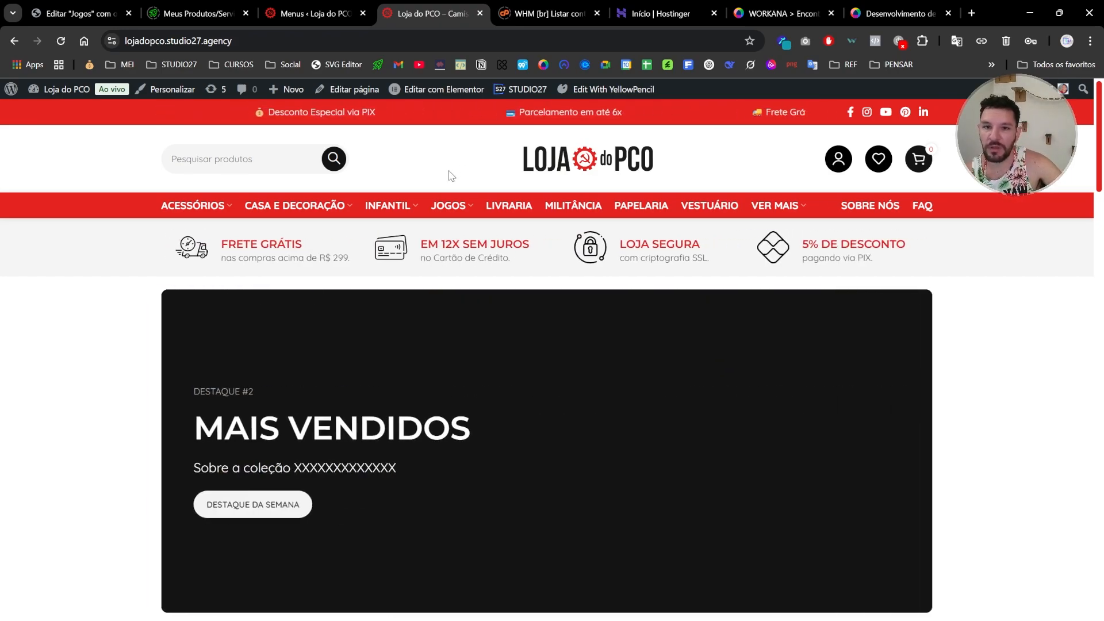
pyautogui.moveTo(385, 207)
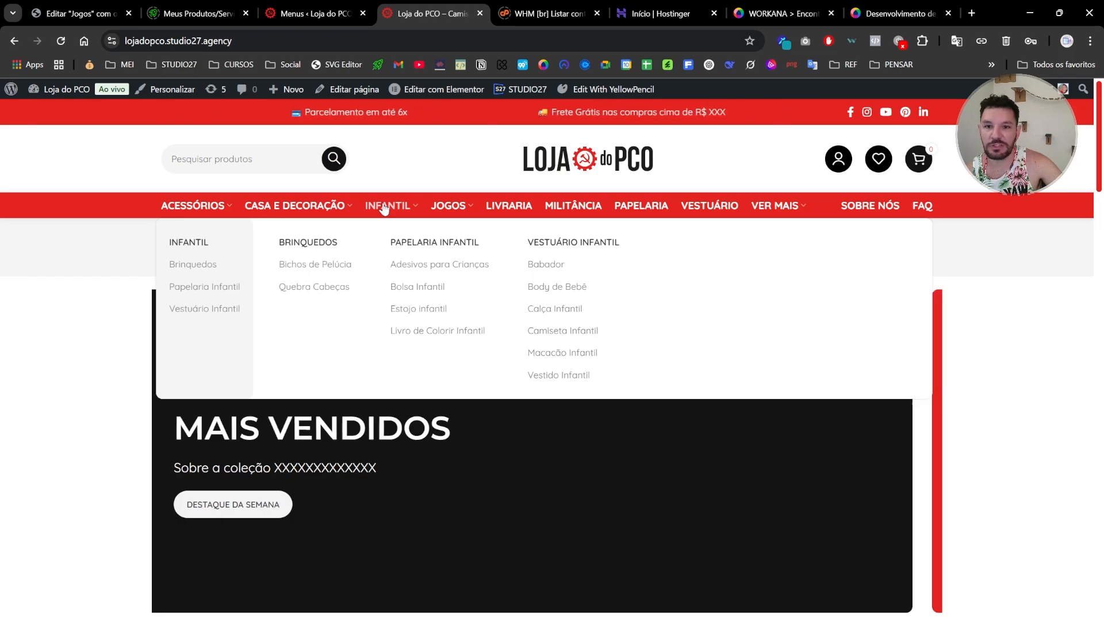
pyautogui.moveTo(450, 211)
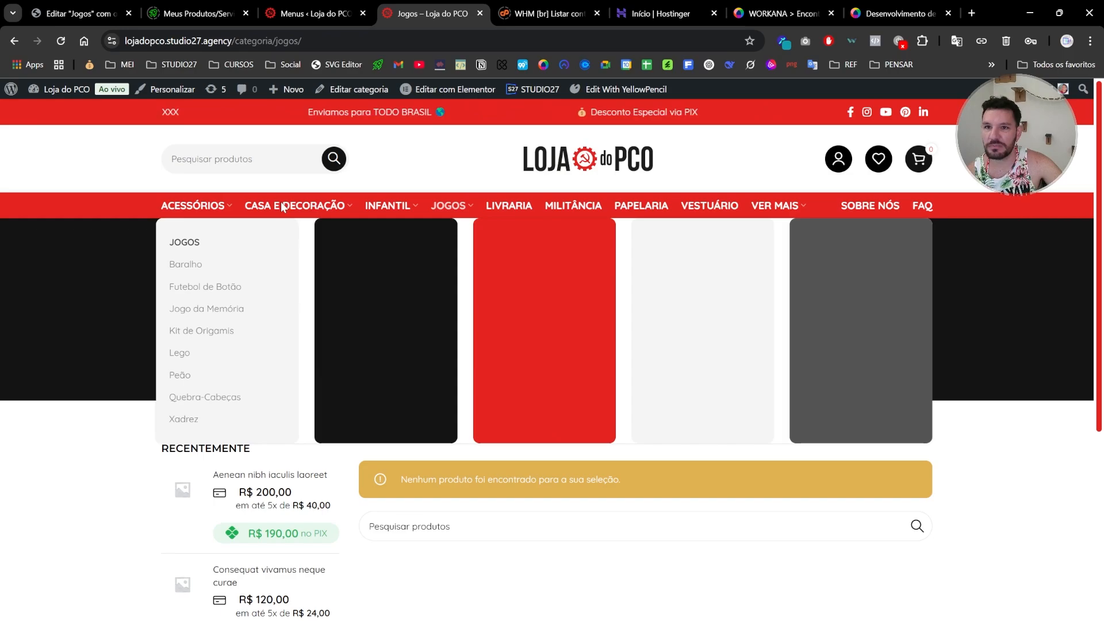
# In the Jogos block in Elementor, set the black container's margin to 20 px on all sides
pyautogui.click(82, 13)
pyautogui.click(425, 224)
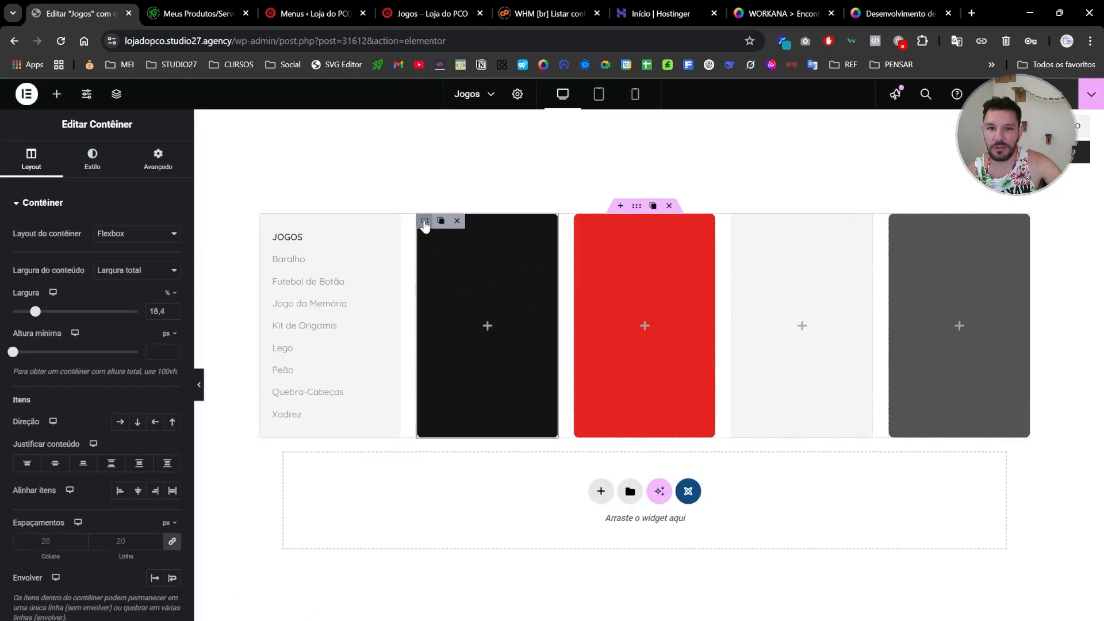
pyautogui.click(158, 158)
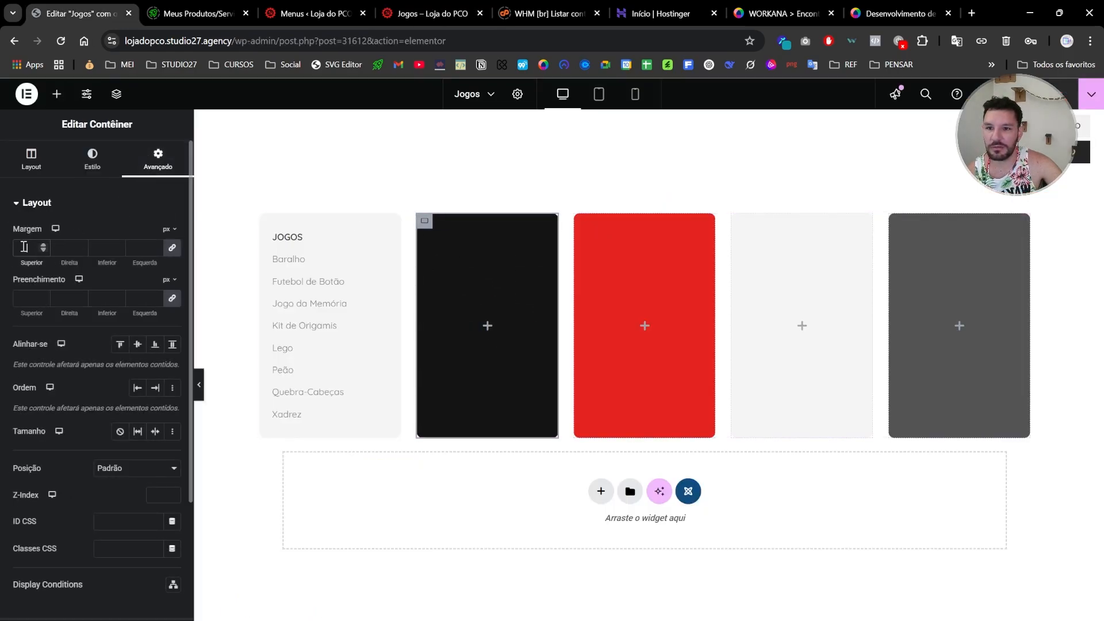
pyautogui.write('10')
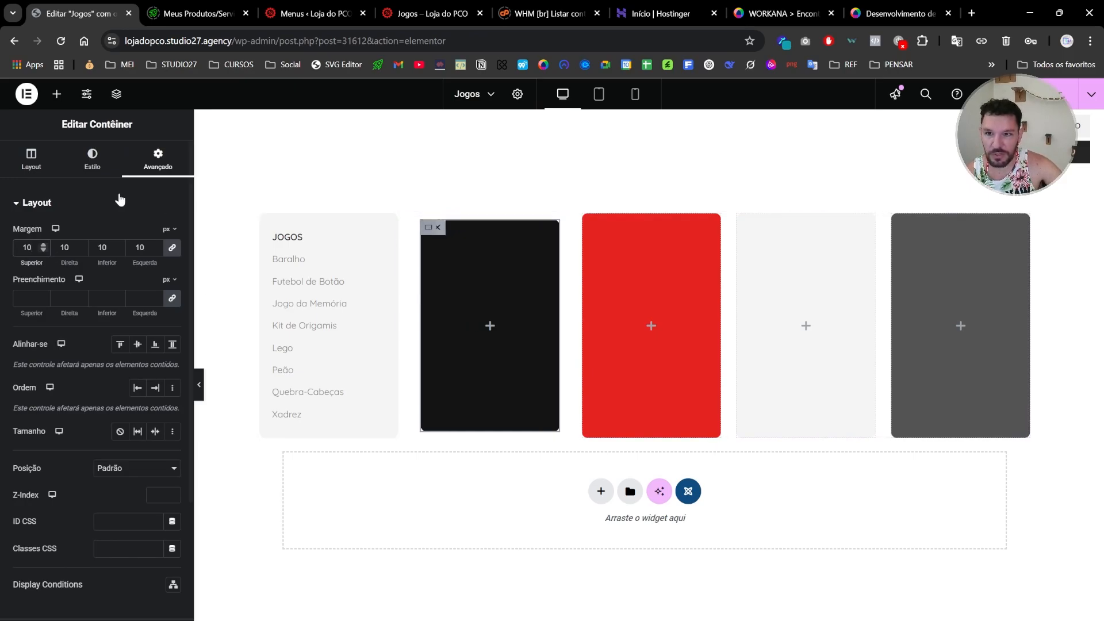
pyautogui.doubleClick(29, 245)
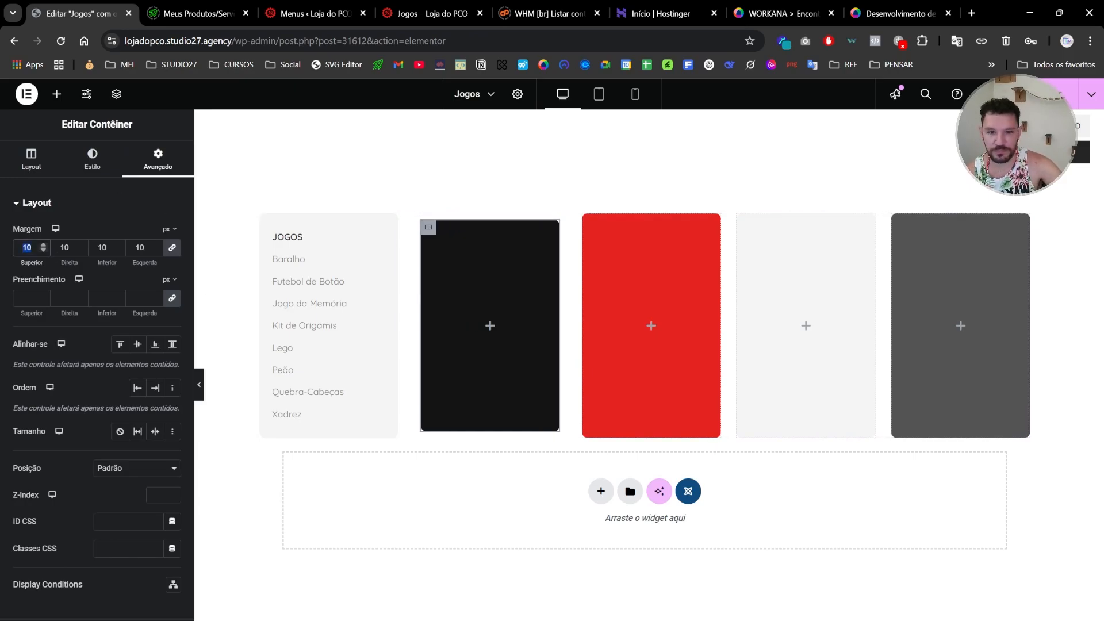
pyautogui.write('20')
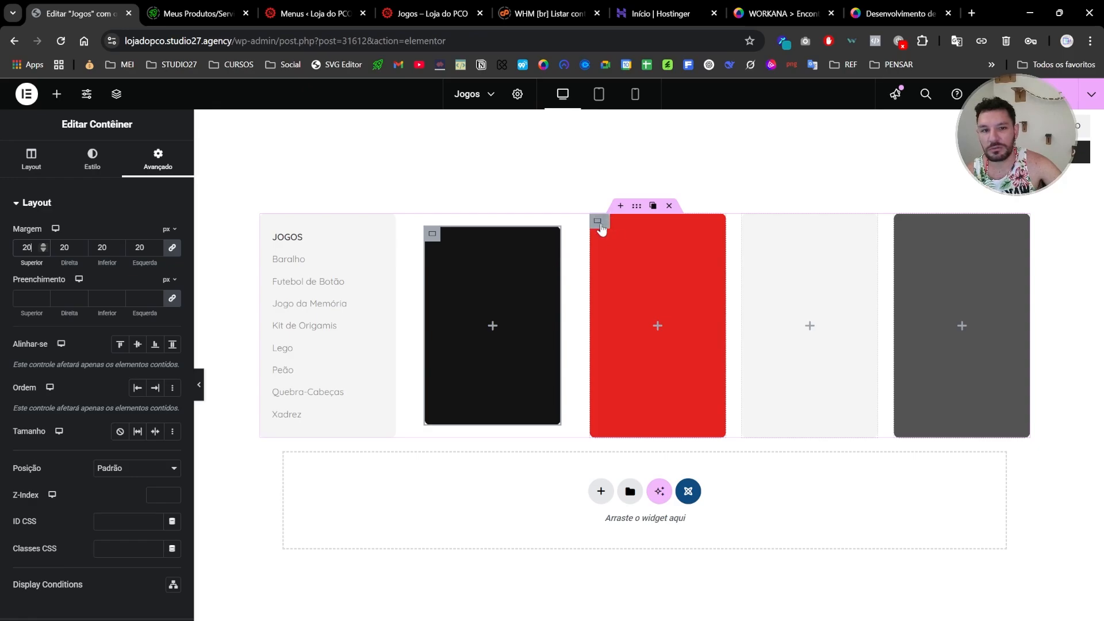
# Set the red container's margin to 20 px on all sides
pyautogui.click(597, 221)
pyautogui.click(157, 160)
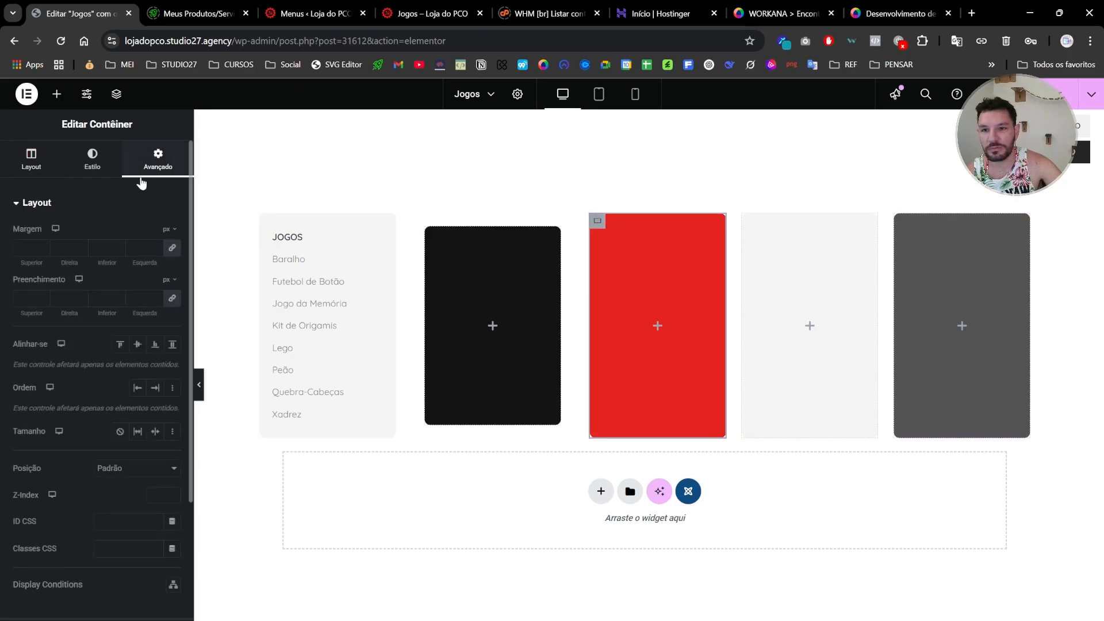
pyautogui.click(21, 245)
pyautogui.write('20')
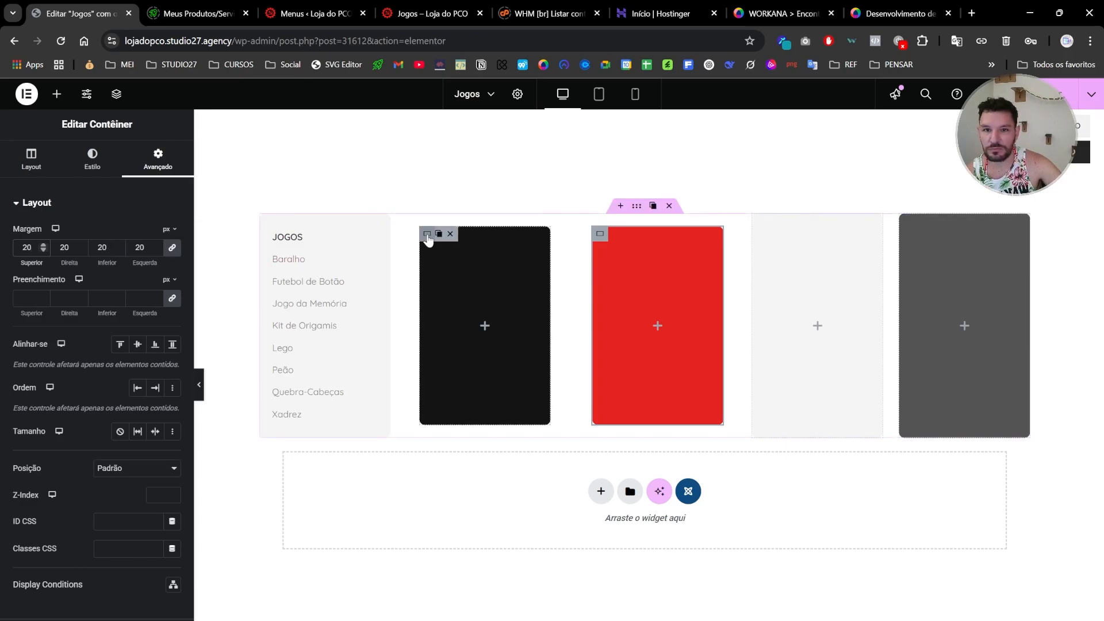
# Set the black container's right and left margins to 0 px
pyautogui.click(427, 236)
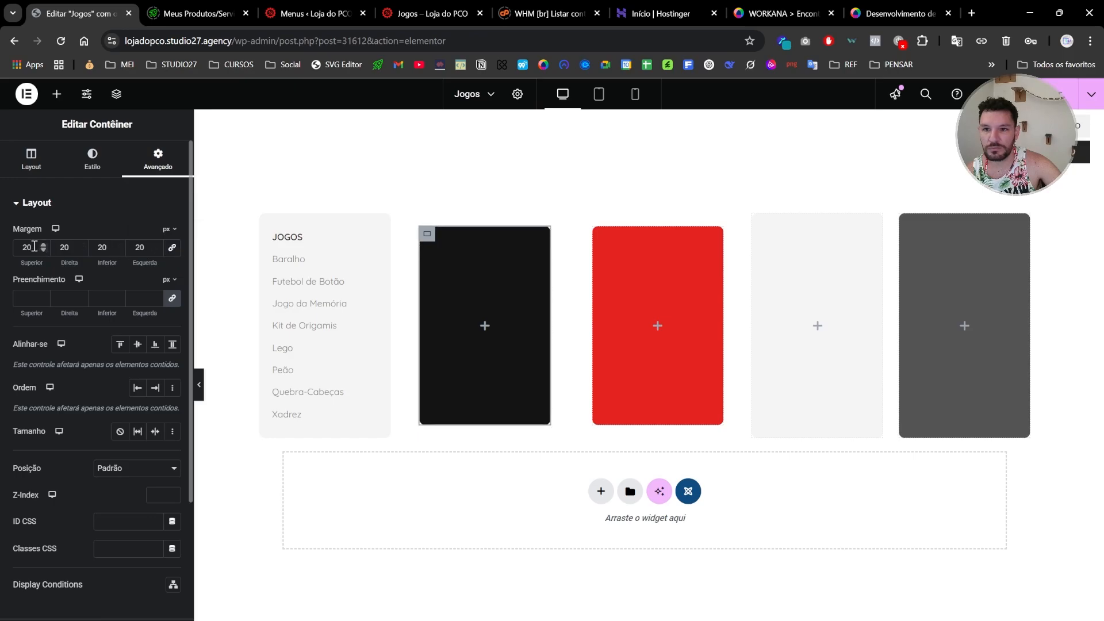
pyautogui.doubleClick(75, 248)
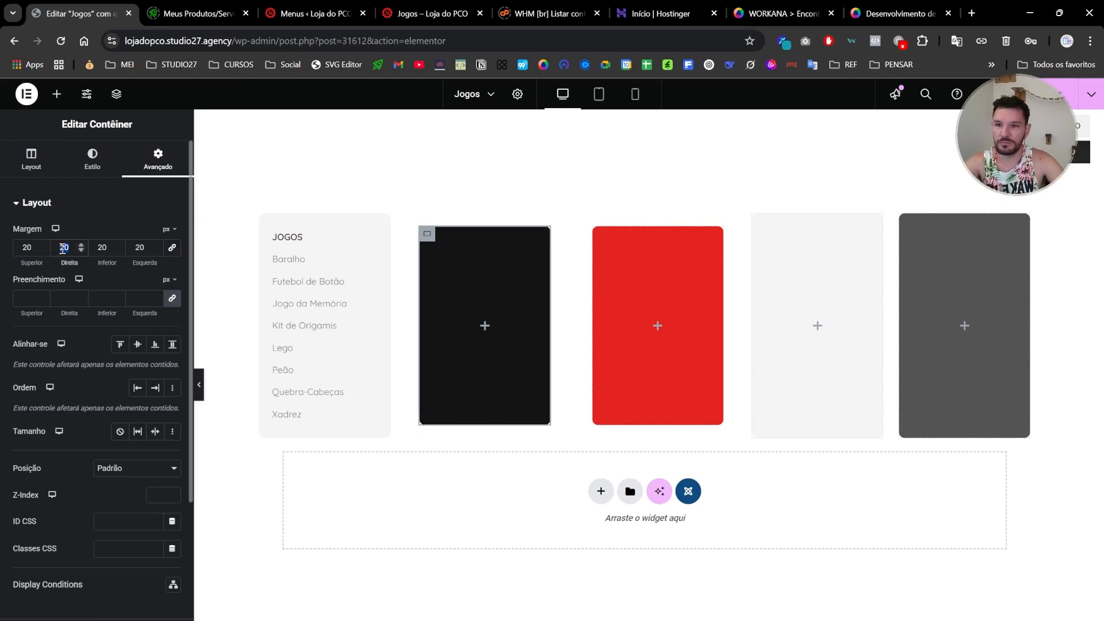
pyautogui.write('0')
pyautogui.doubleClick(144, 248)
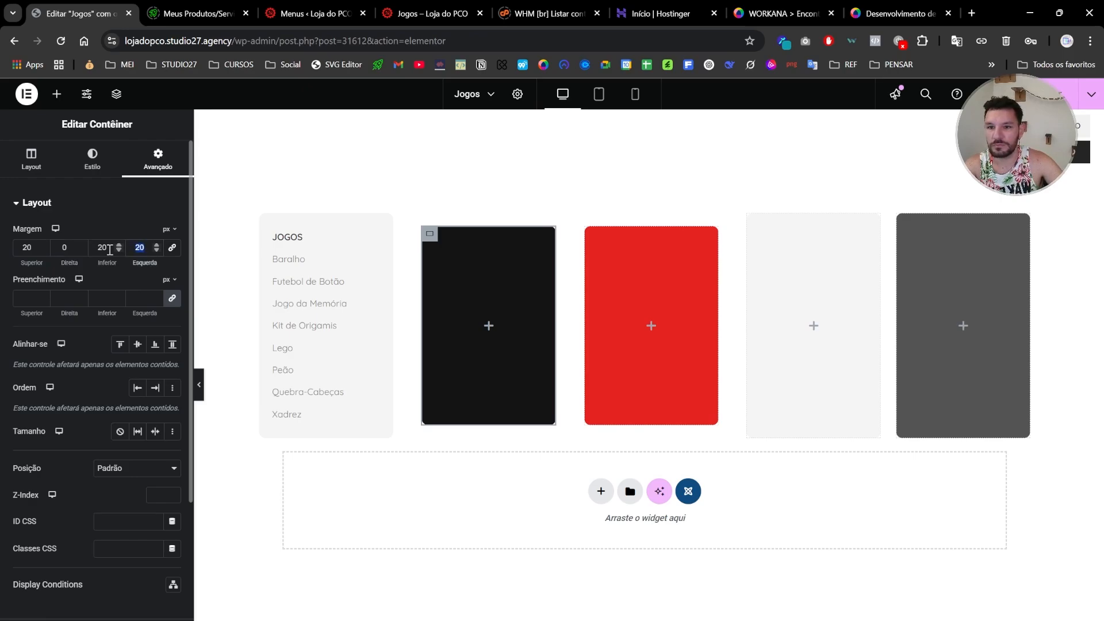
pyautogui.write('0')
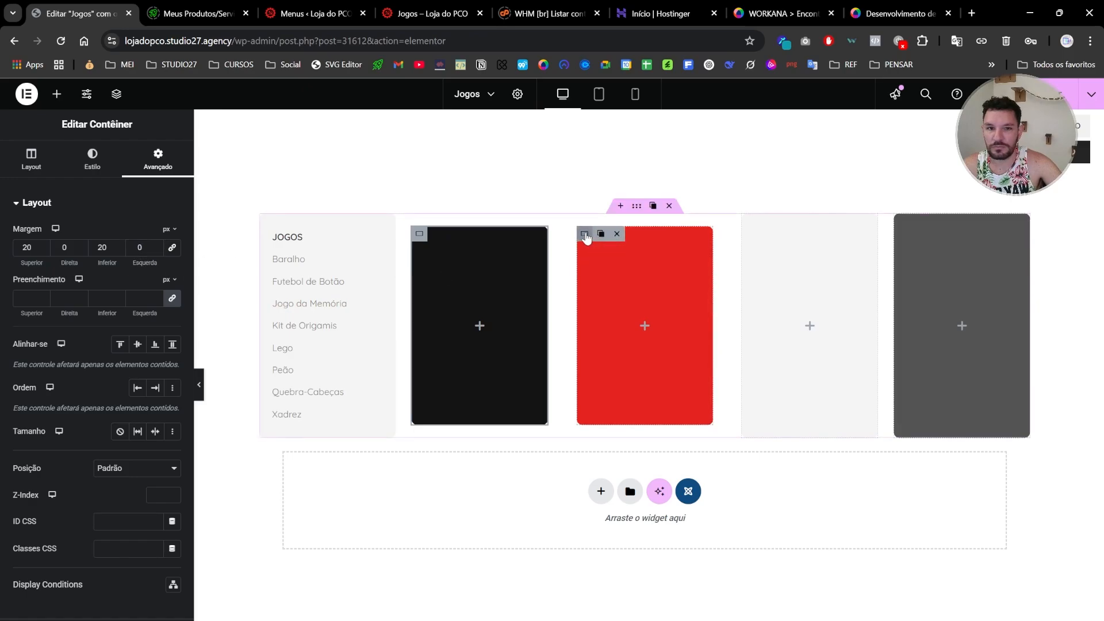
# Set the red container's right and left margins to 0 px
pyautogui.click(585, 235)
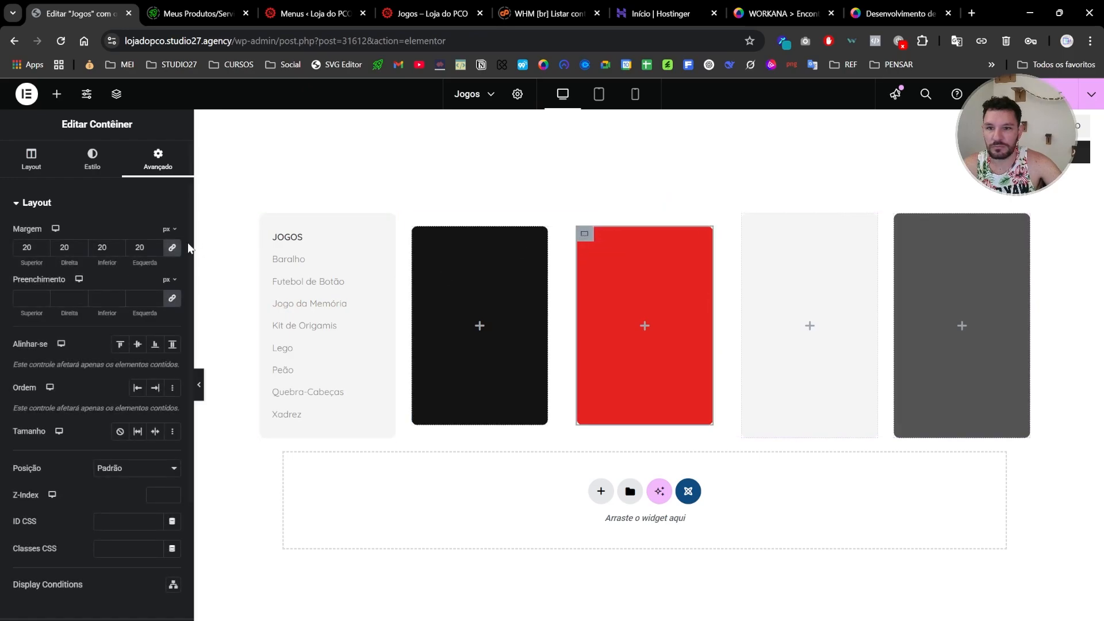
pyautogui.click(65, 247)
pyautogui.press('BackSpace')
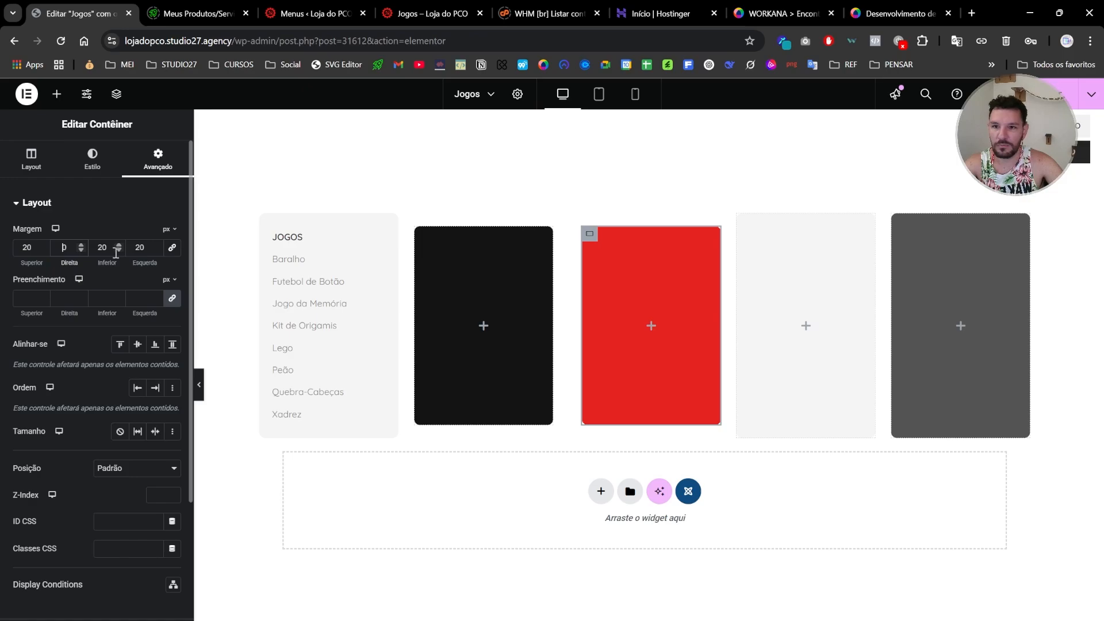
pyautogui.click(140, 247)
pyautogui.press('BackSpace')
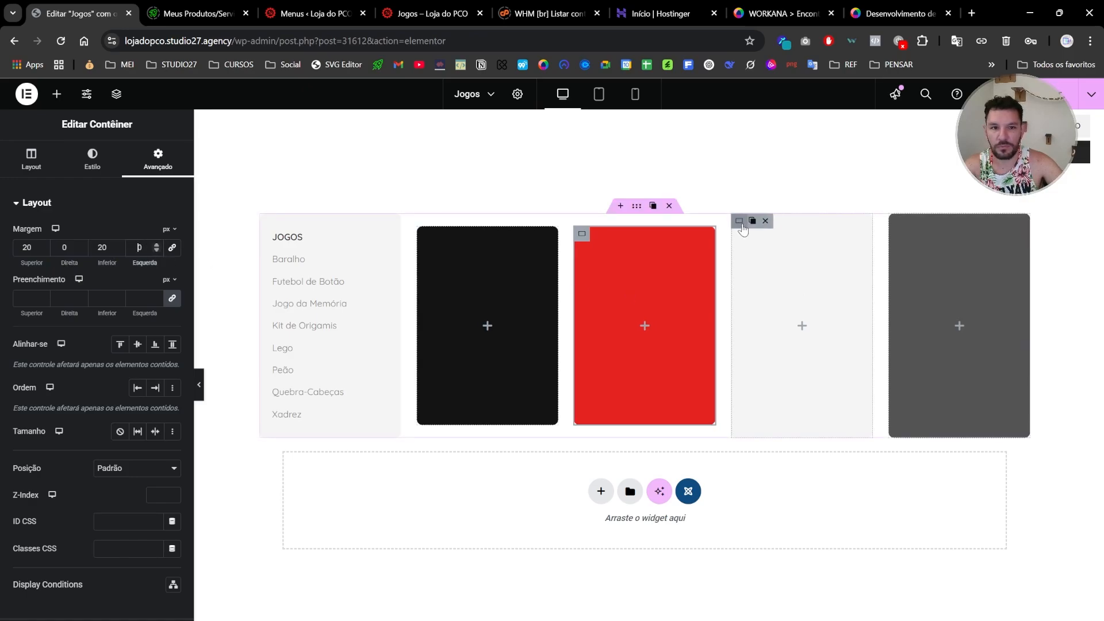
# Give the light grey banner container margins of 20 px above and below and 0 px on the right and left
pyautogui.click(773, 221)
pyautogui.click(159, 156)
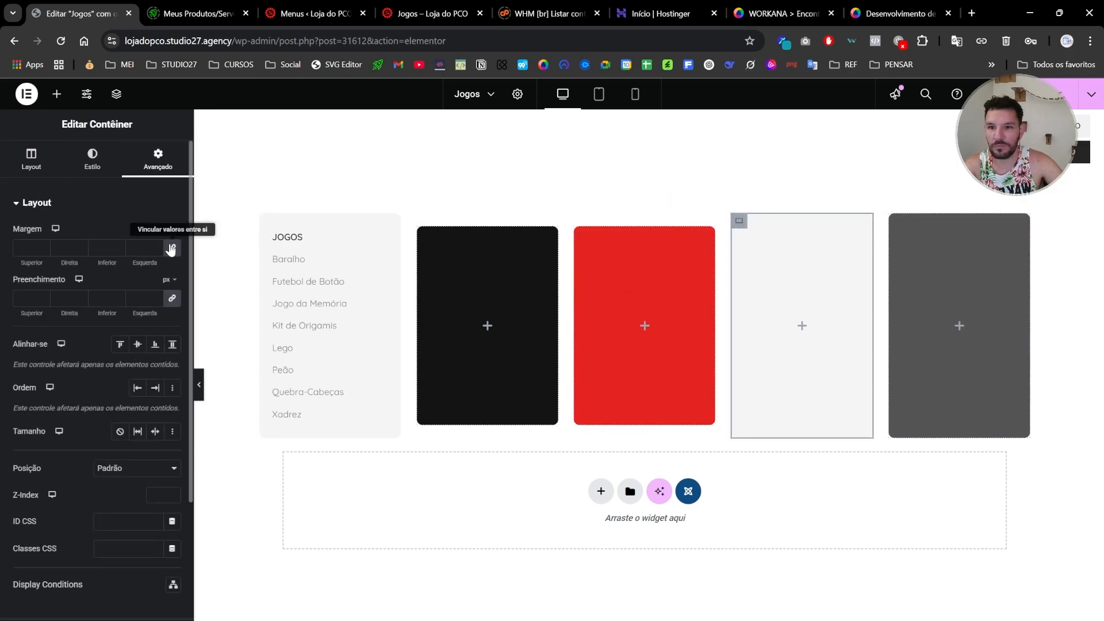
pyautogui.click(140, 246)
pyautogui.write('20')
pyautogui.click(174, 251)
pyautogui.click(141, 247)
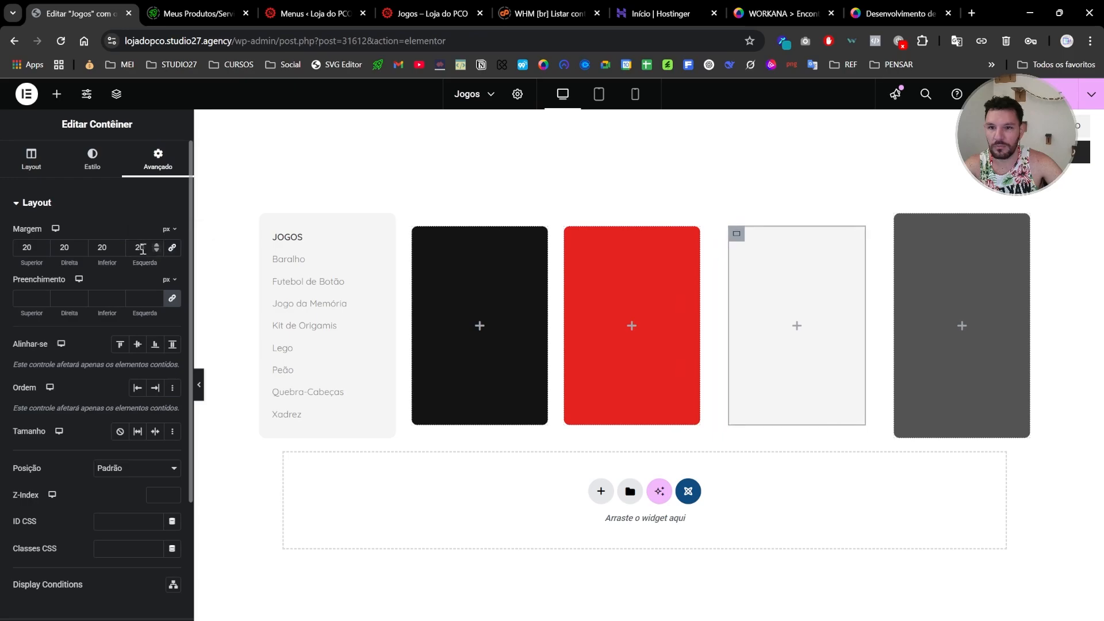
pyautogui.press('BackSpace')
pyautogui.click(68, 246)
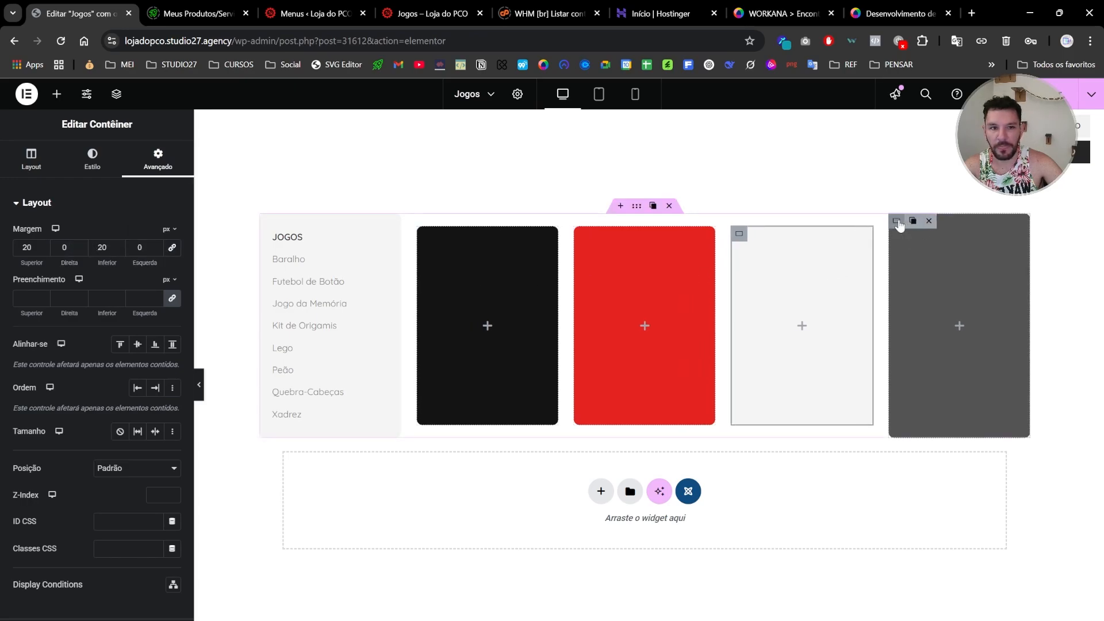
# Give the dark grey container margins of 20 px above and below and 0 px on the right and left
pyautogui.click(900, 222)
pyautogui.click(159, 158)
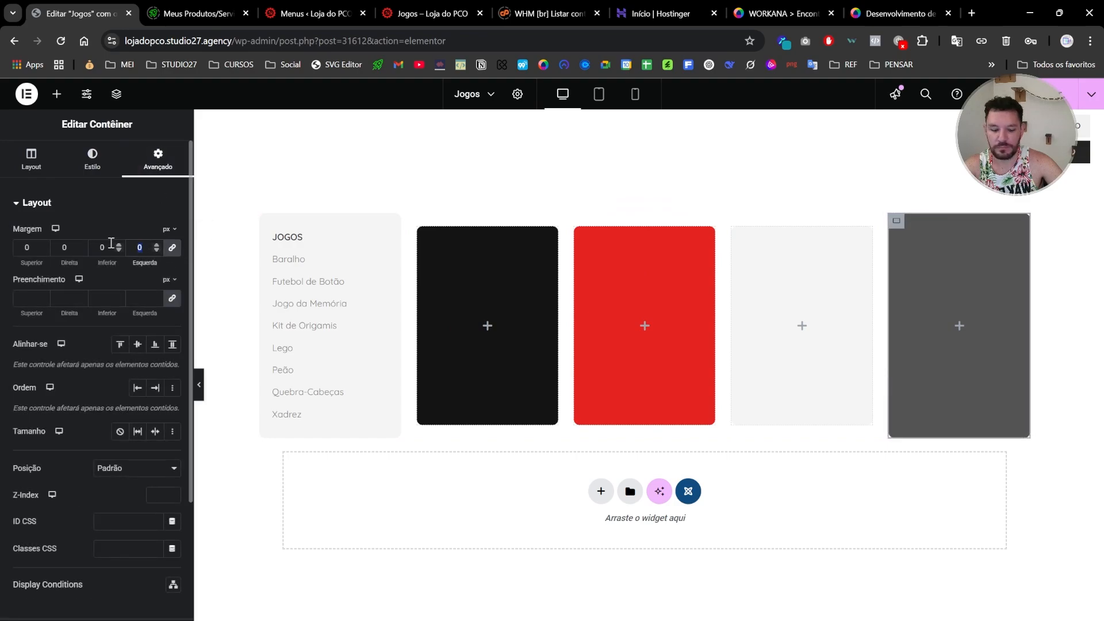
pyautogui.write('20')
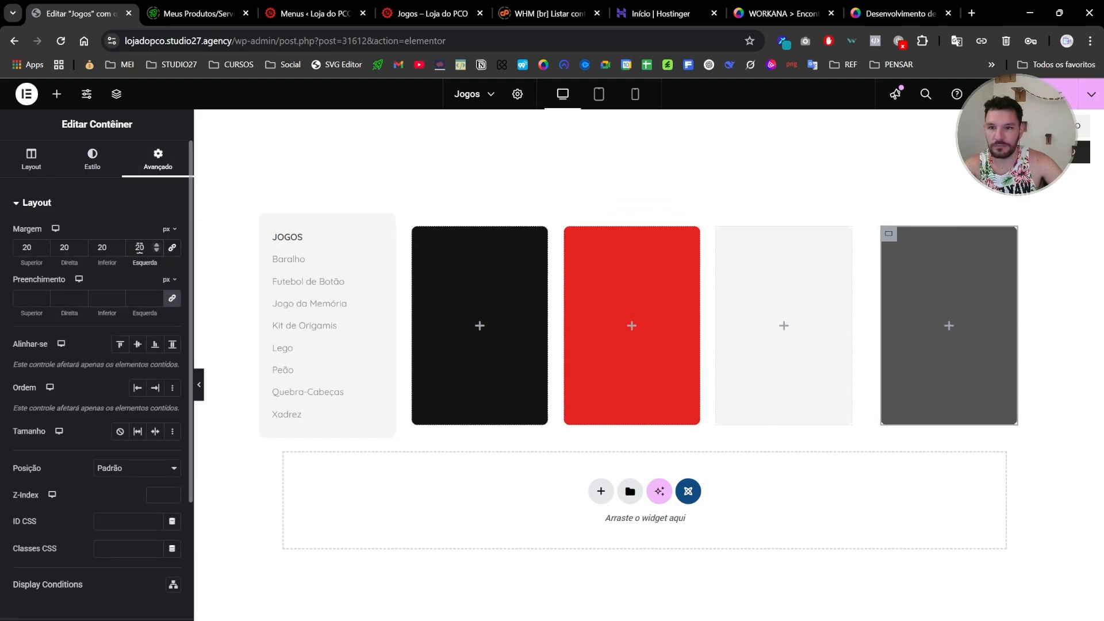
pyautogui.press('BackSpace')
pyautogui.click(66, 246)
pyautogui.press('BackSpace')
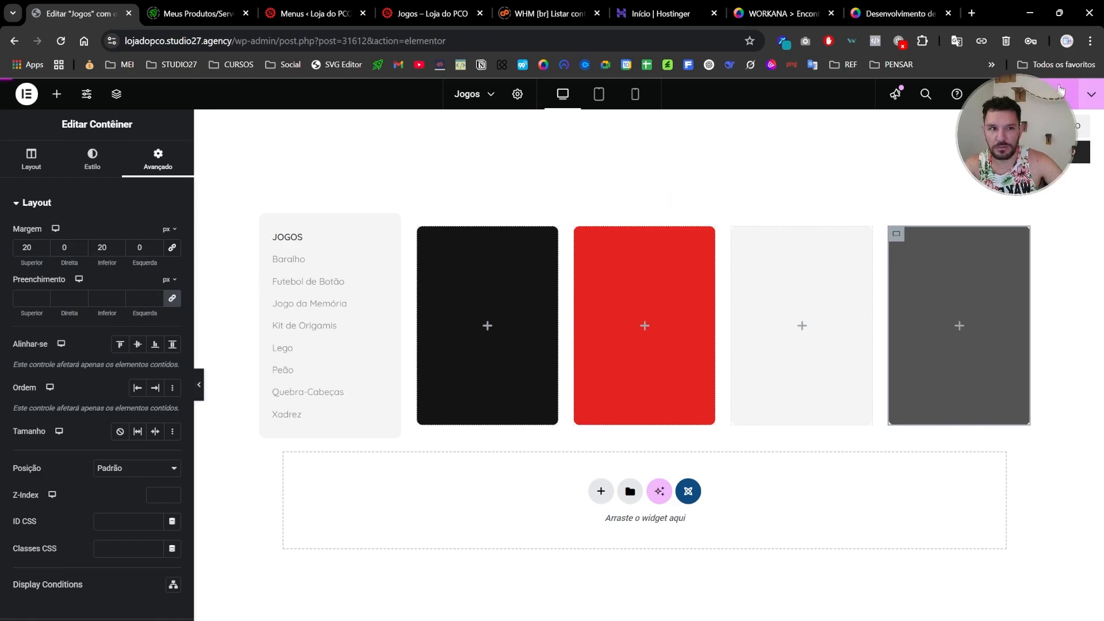
# Load the storefront's home page and check the Jogos dropdown's banner spacing
pyautogui.click(470, 15)
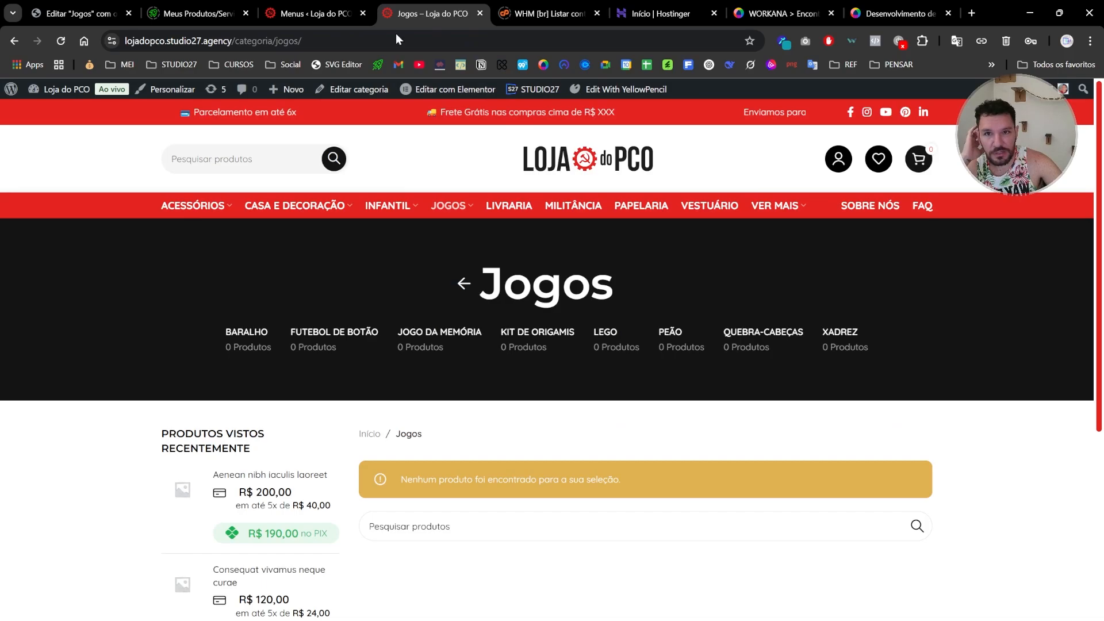
pyautogui.click(594, 162)
pyautogui.moveTo(448, 209)
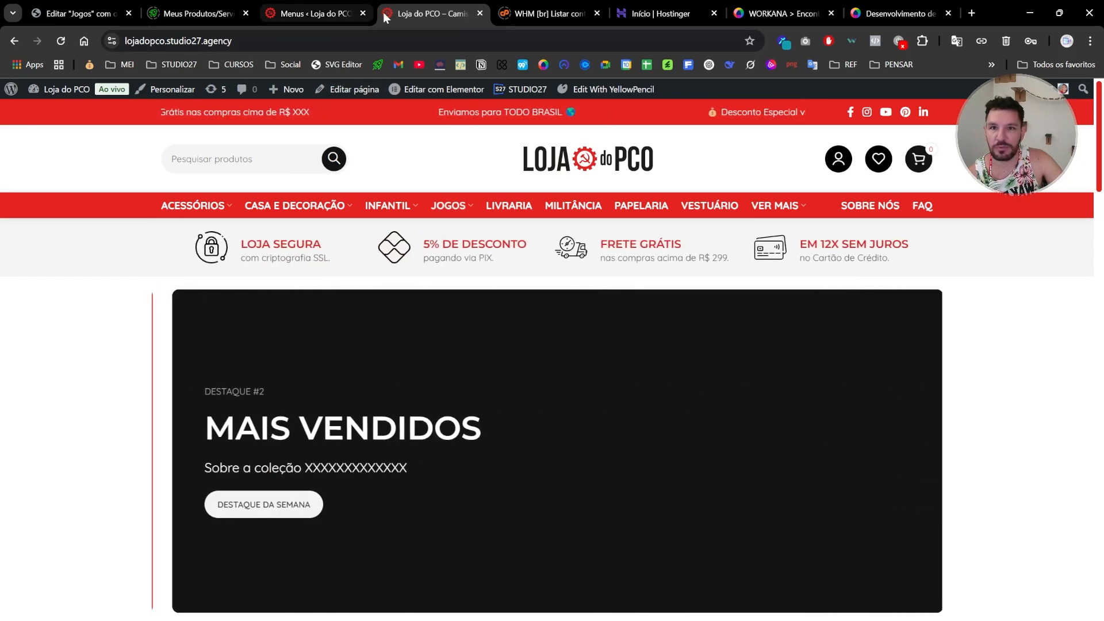
# Set the dark grey container's right margin to 20 px in the Jogos block and reload the storefront's home page
pyautogui.click(81, 13)
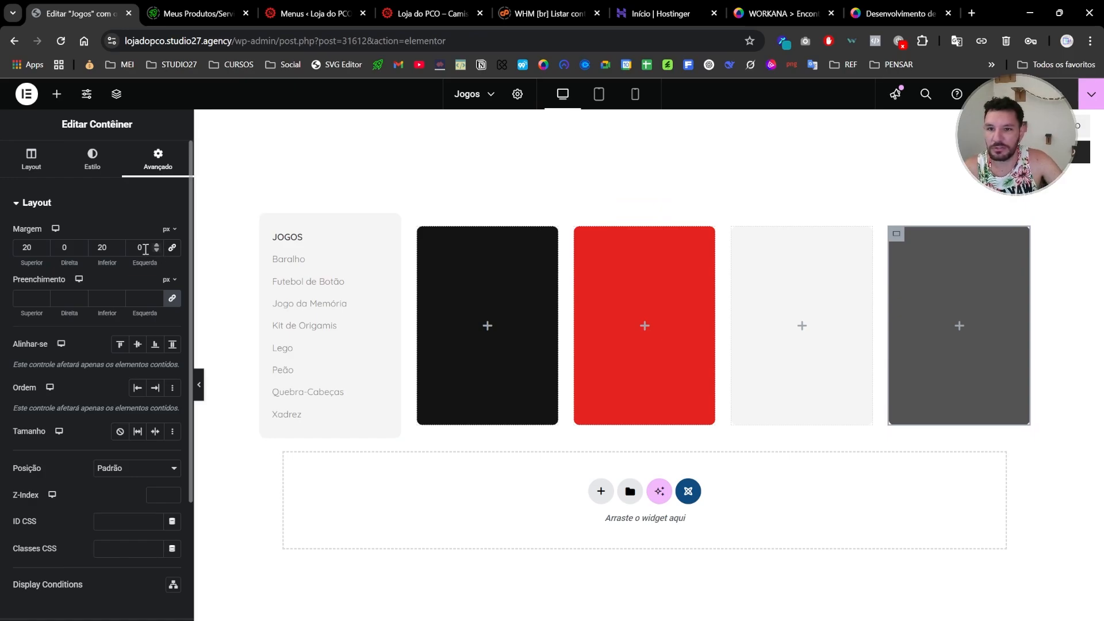
pyautogui.write('20')
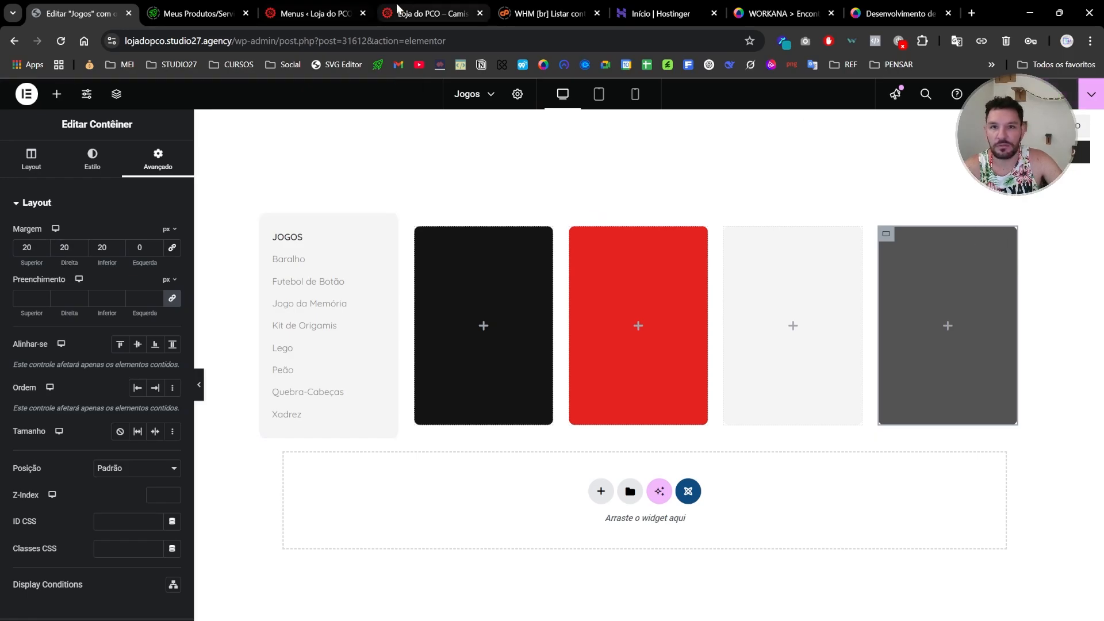
pyautogui.click(415, 15)
pyautogui.click(553, 159)
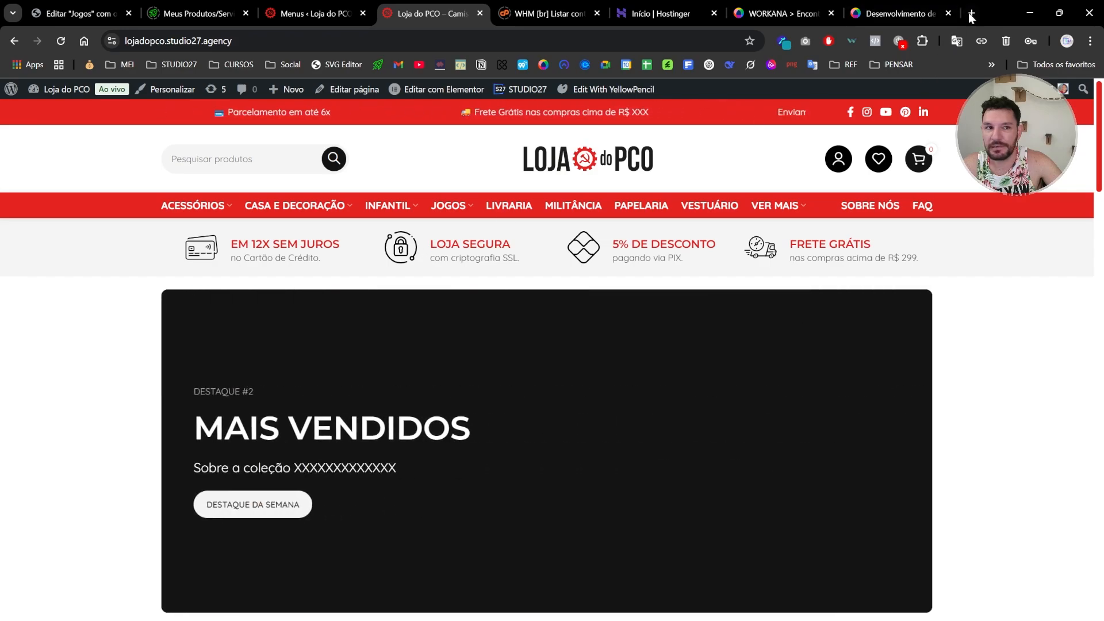
# Open castelodosmoveis.com.br in a new tab and compare its Copa & Cozinha mega menu with the store's Jogos dropdown
pyautogui.click(972, 13)
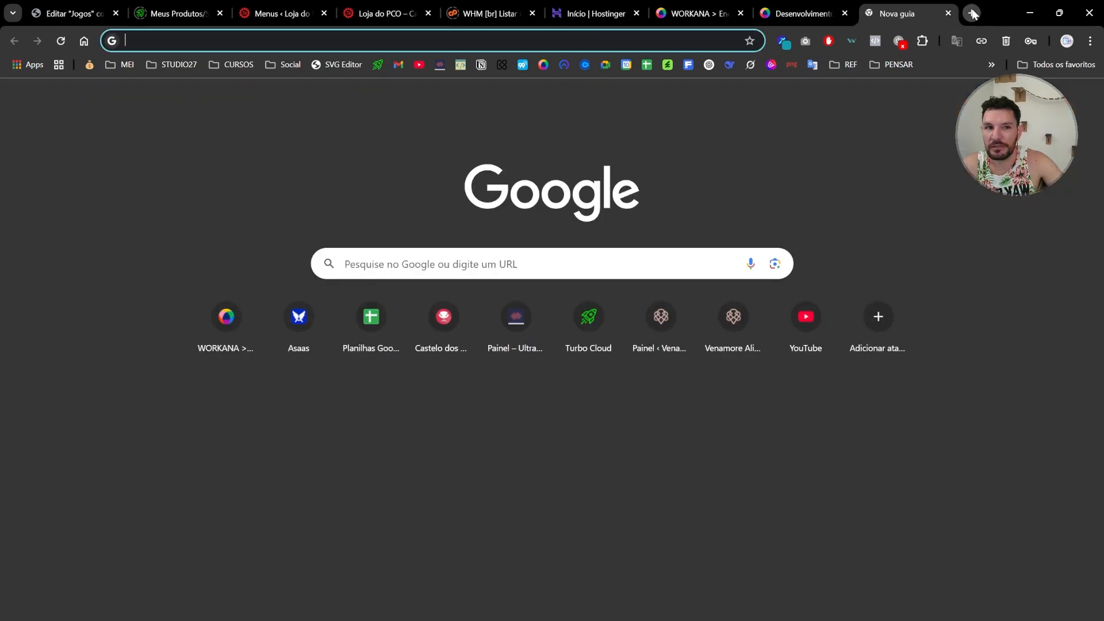
pyautogui.write('castelodosmoveis.com.br')
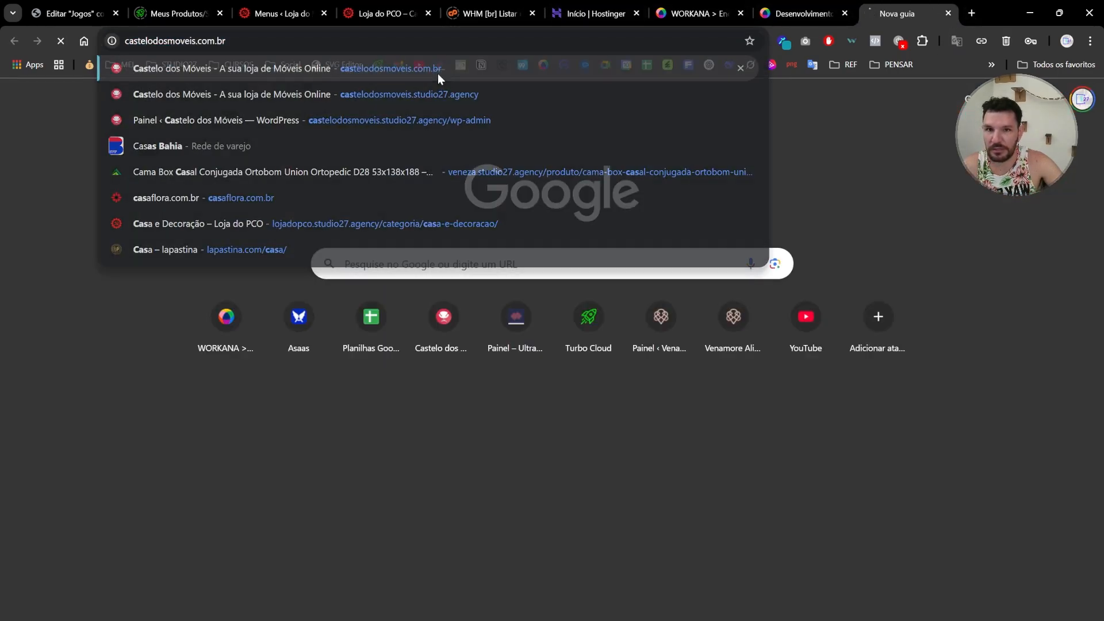
pyautogui.click(437, 73)
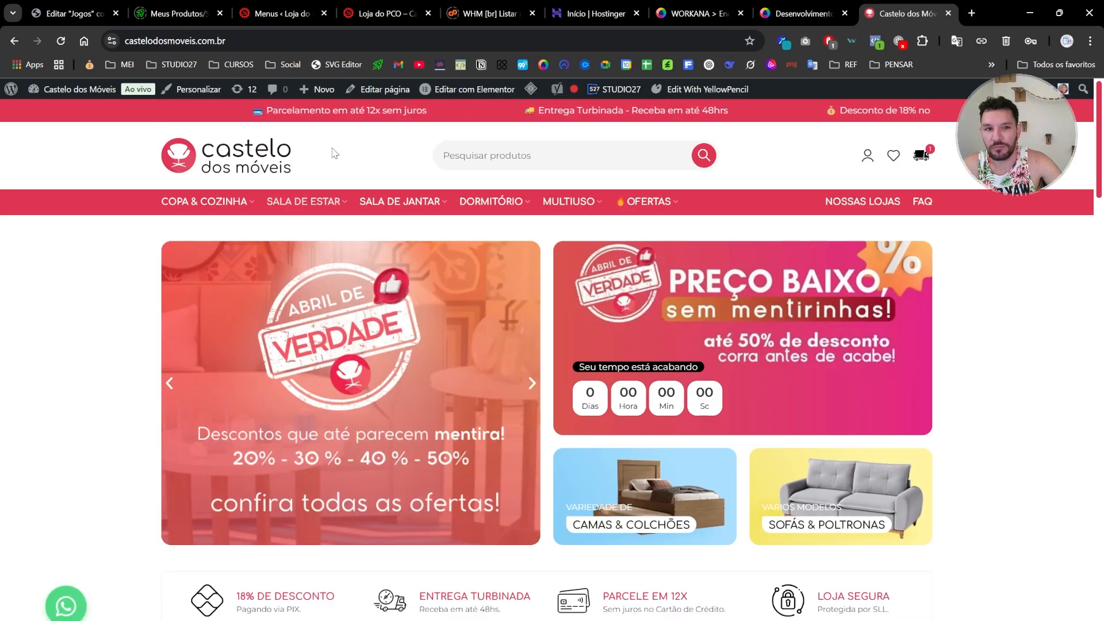
pyautogui.moveTo(239, 204)
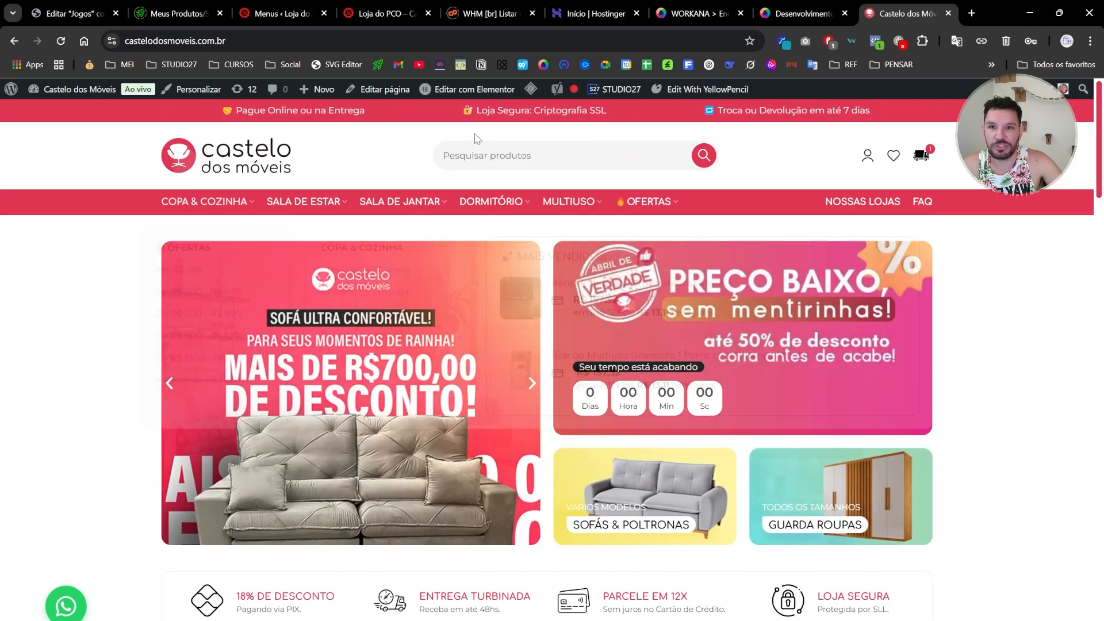
pyautogui.click(389, 17)
pyautogui.moveTo(444, 207)
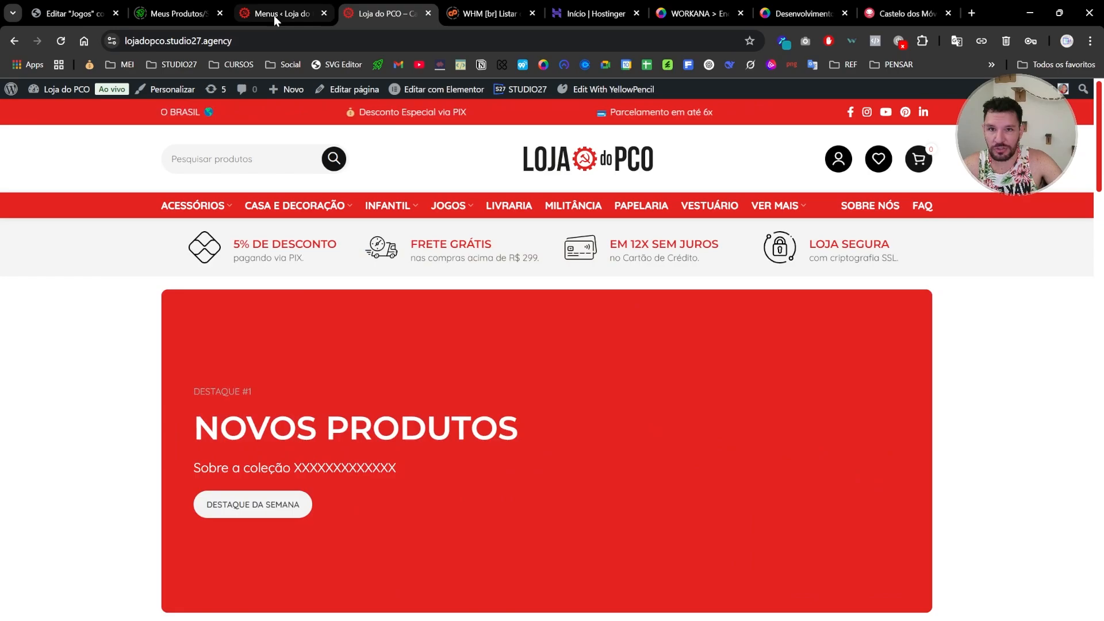
# Return to the WordPress dashboard, go to the HTML blocks and duplicate the Jogos block for editing
pyautogui.click(99, 15)
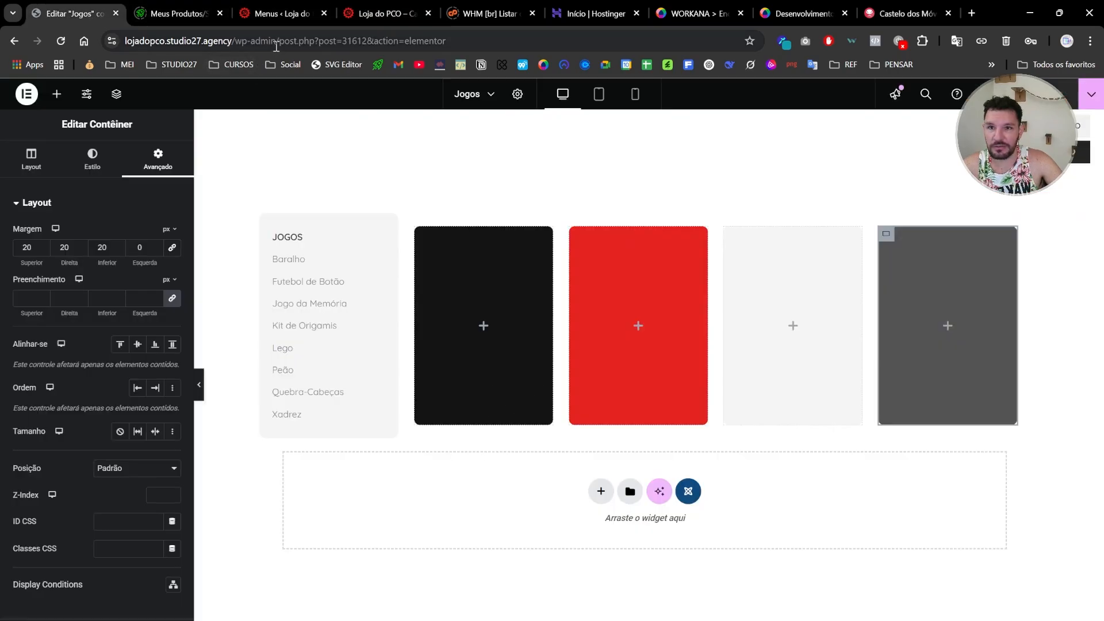
pyautogui.moveTo(279, 45); pyautogui.dragTo(532, 68)
pyautogui.press('BackSpace')
pyautogui.press('Return')
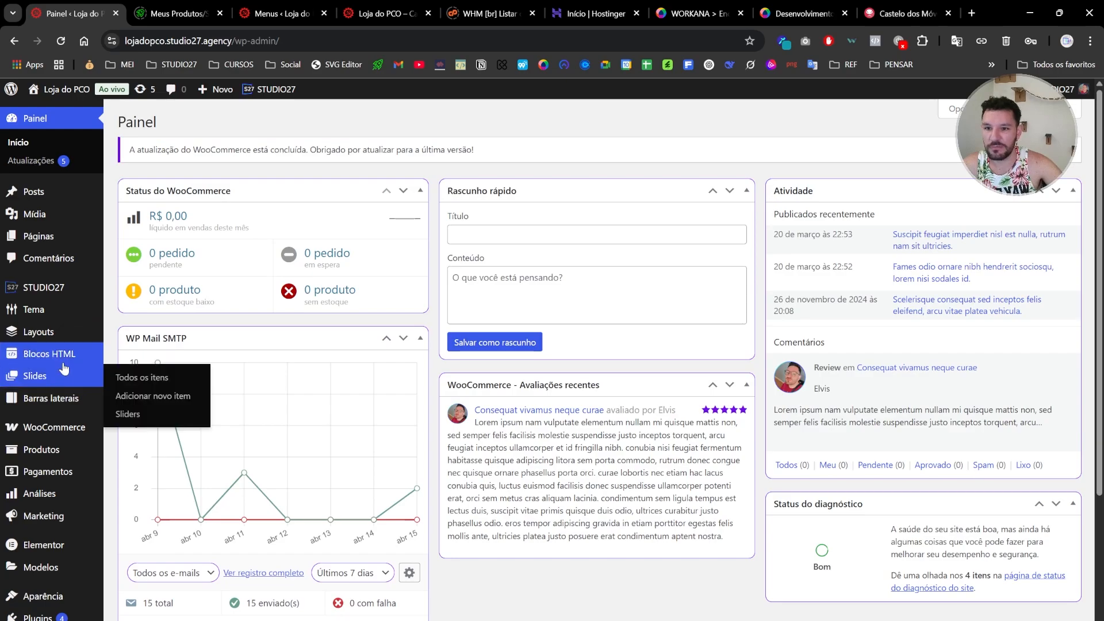
pyautogui.click(64, 365)
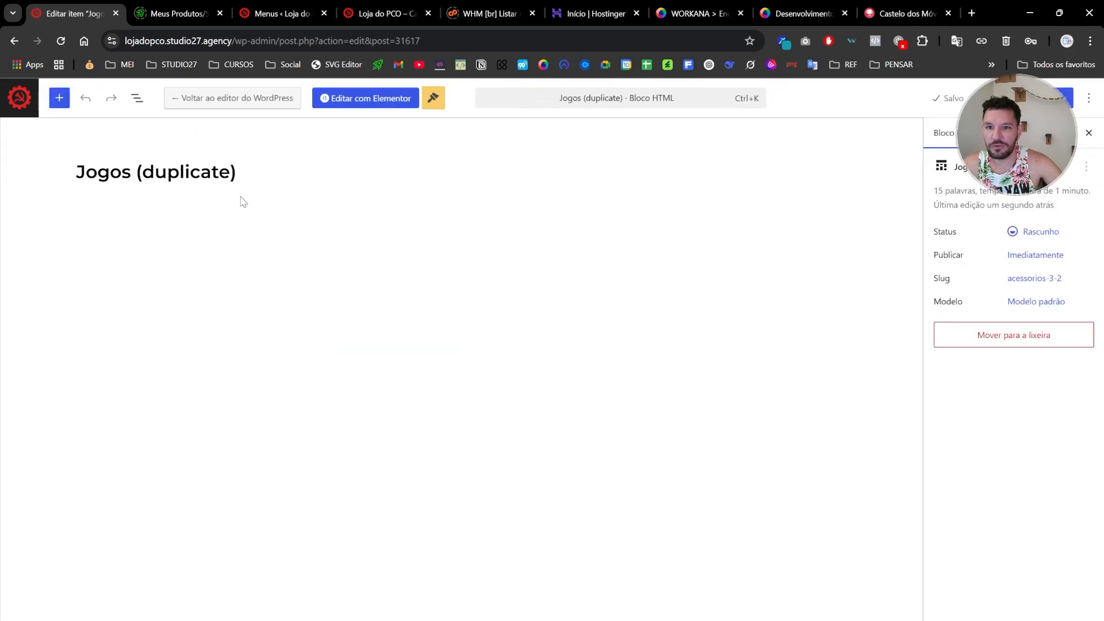
# Rename the duplicated block as "Jogos 2" and publish it
pyautogui.click(291, 187)
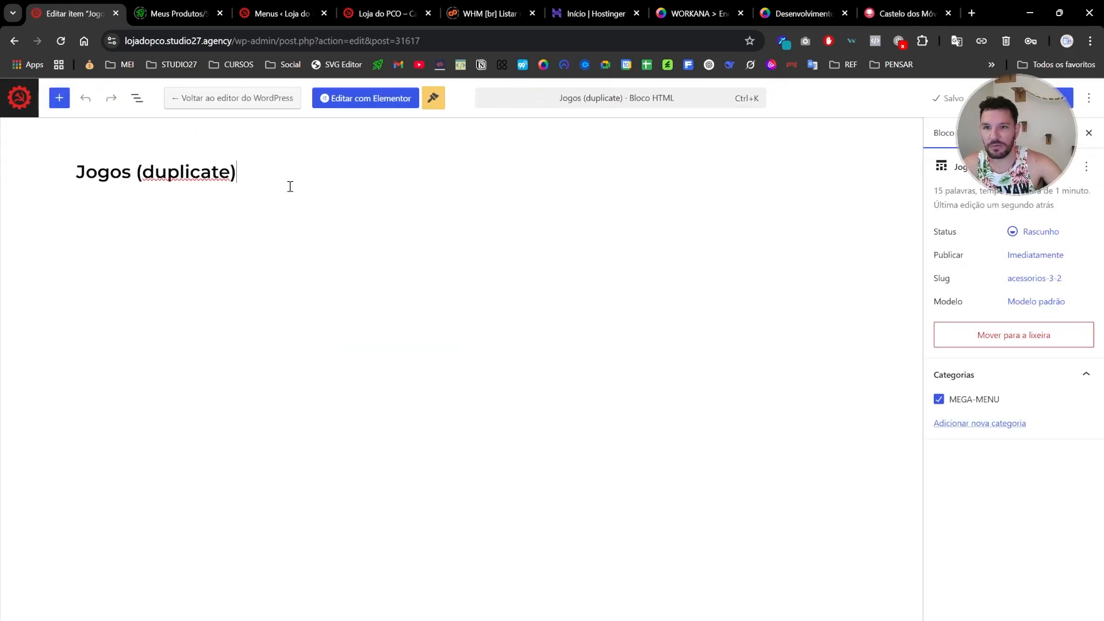
pyautogui.moveTo(139, 170); pyautogui.dragTo(306, 165)
pyautogui.write('2')
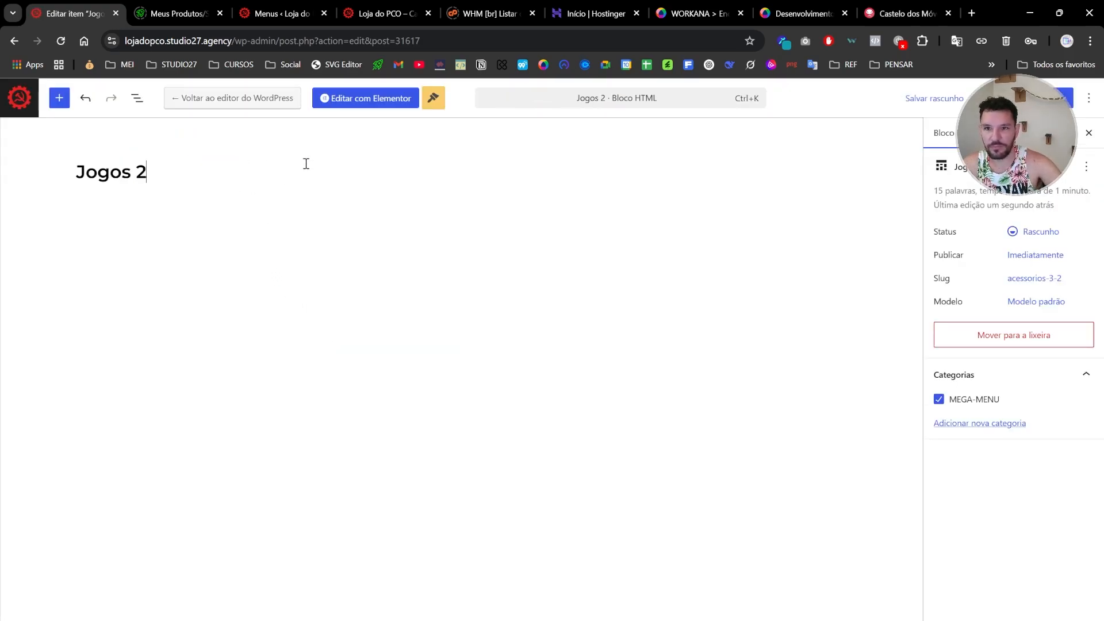
pyautogui.click(1050, 99)
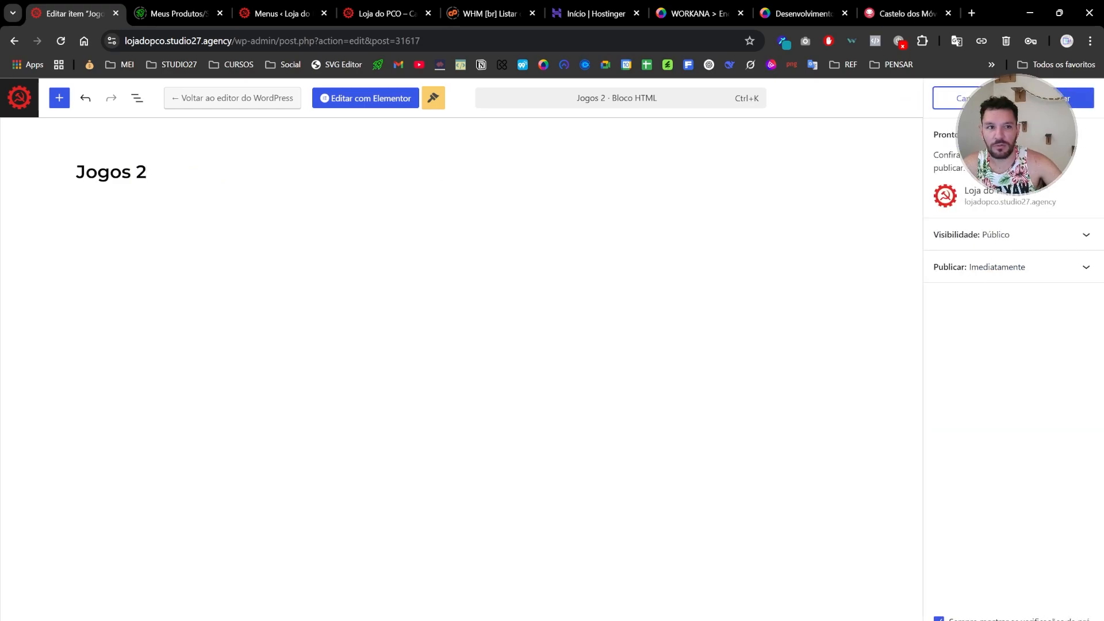
pyautogui.click(1050, 99)
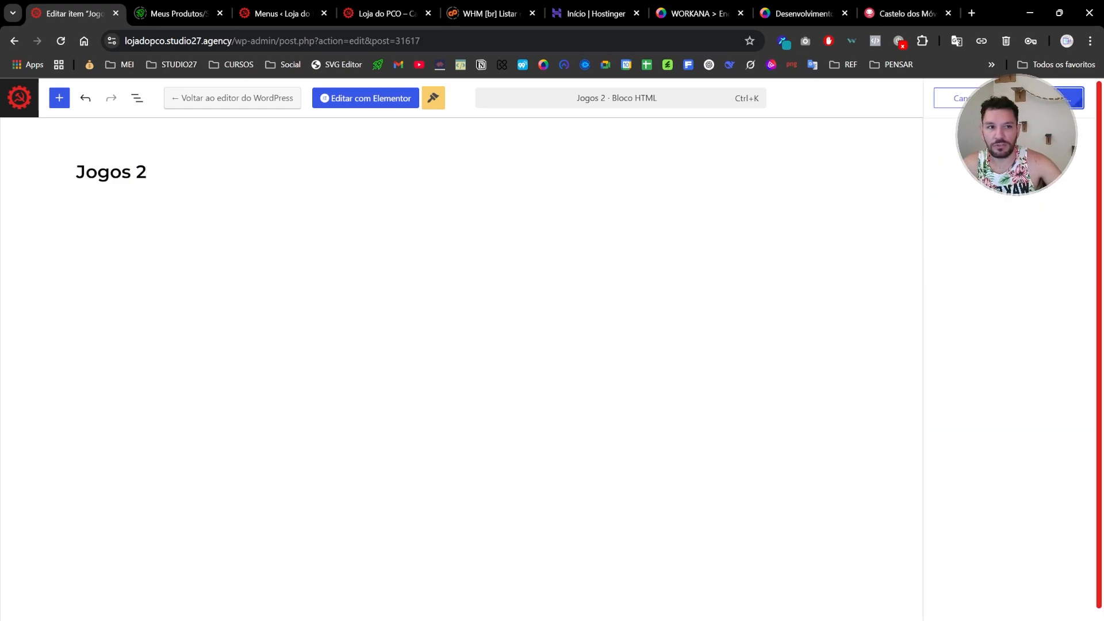
# Edit Jogos 2 with Elementor and delete its four banner containers, keeping the category list
pyautogui.click(368, 100)
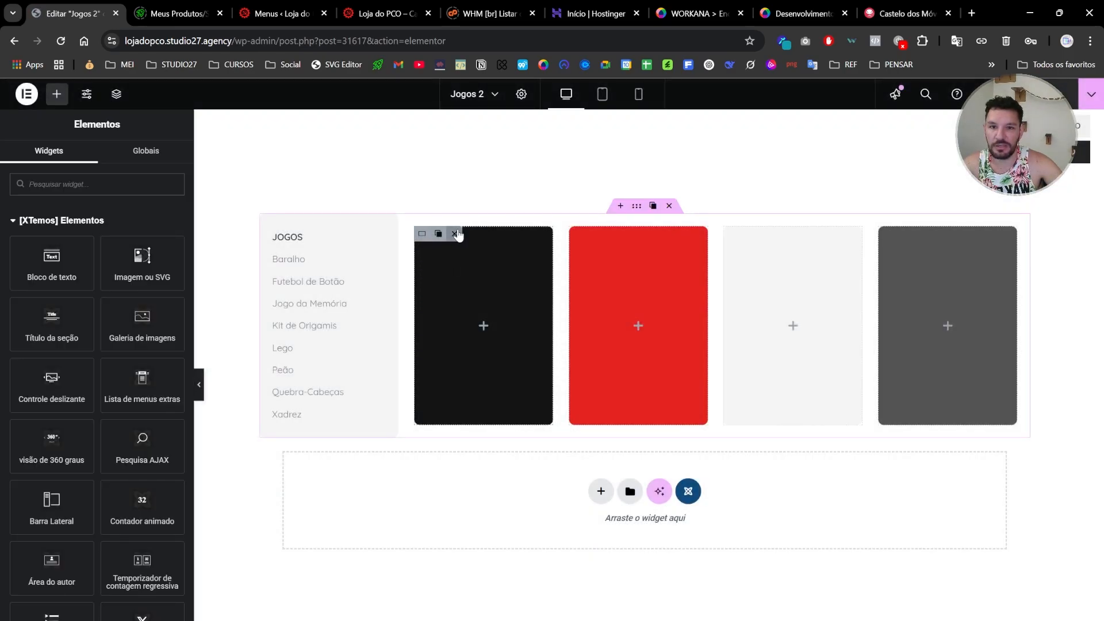
pyautogui.click(454, 233)
pyautogui.click(457, 234)
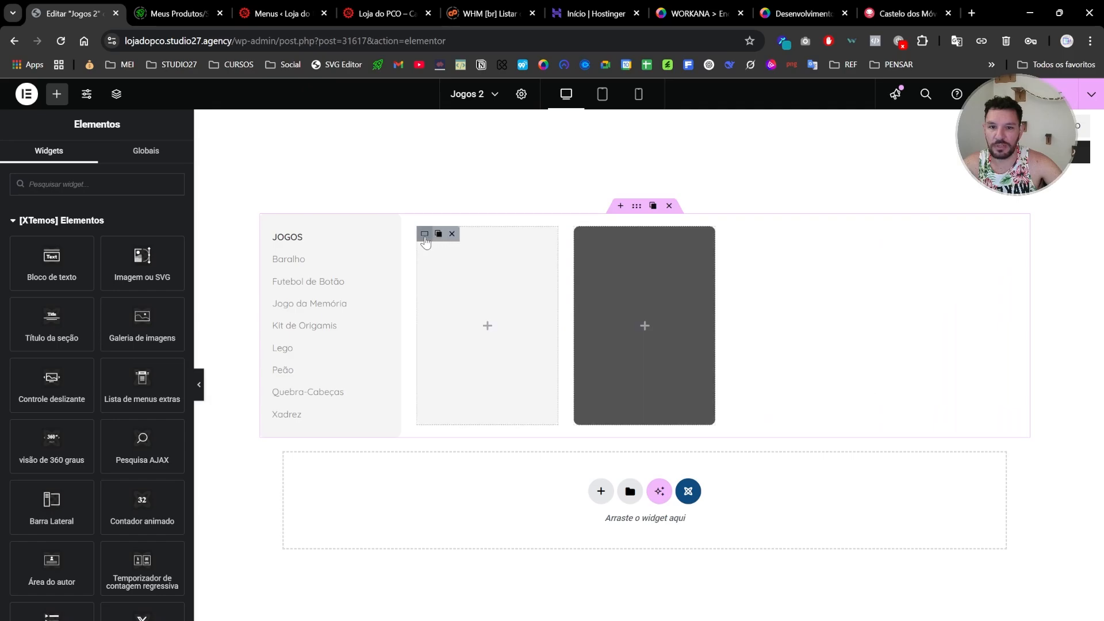
pyautogui.click(457, 234)
pyautogui.click(457, 235)
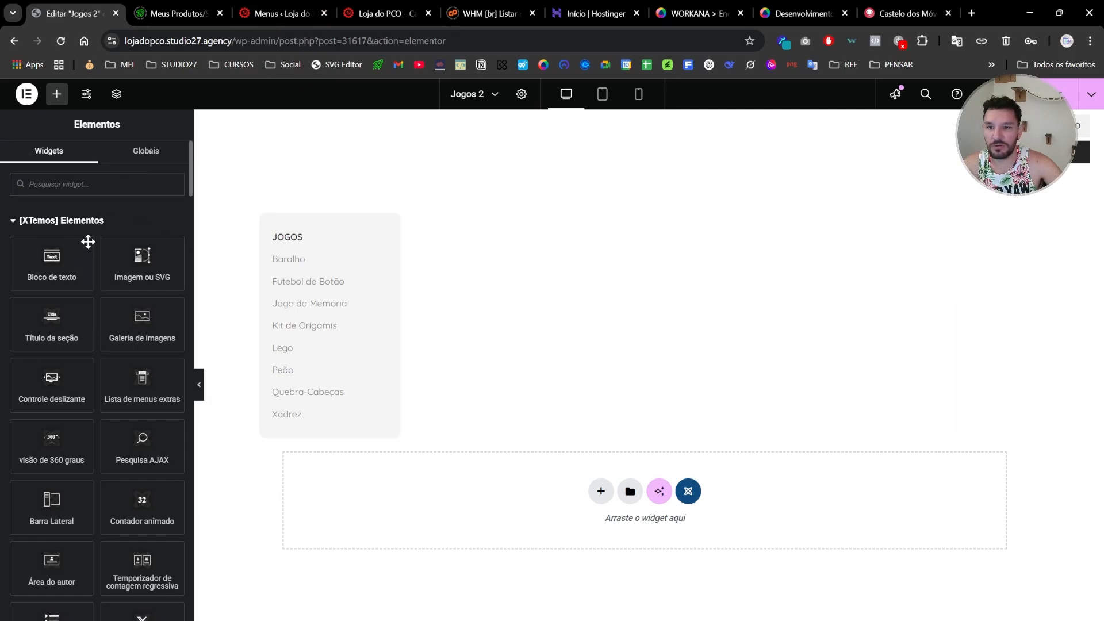
# Add a Produtos (grade ou carrossel) widget beside the Jogos category list
pyautogui.click(67, 223)
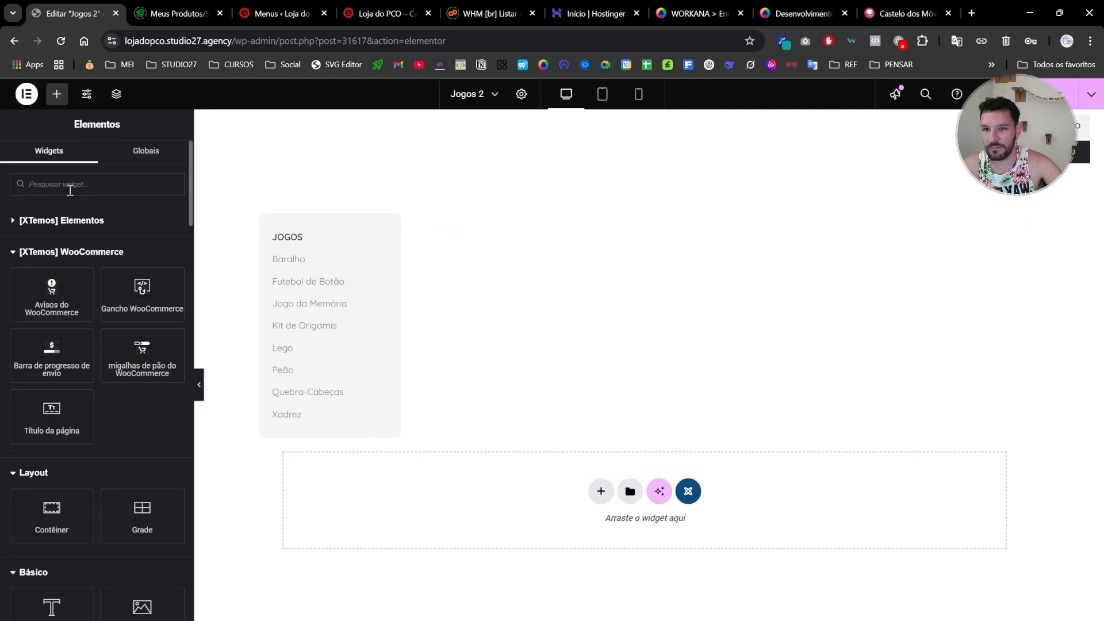
pyautogui.write('prod')
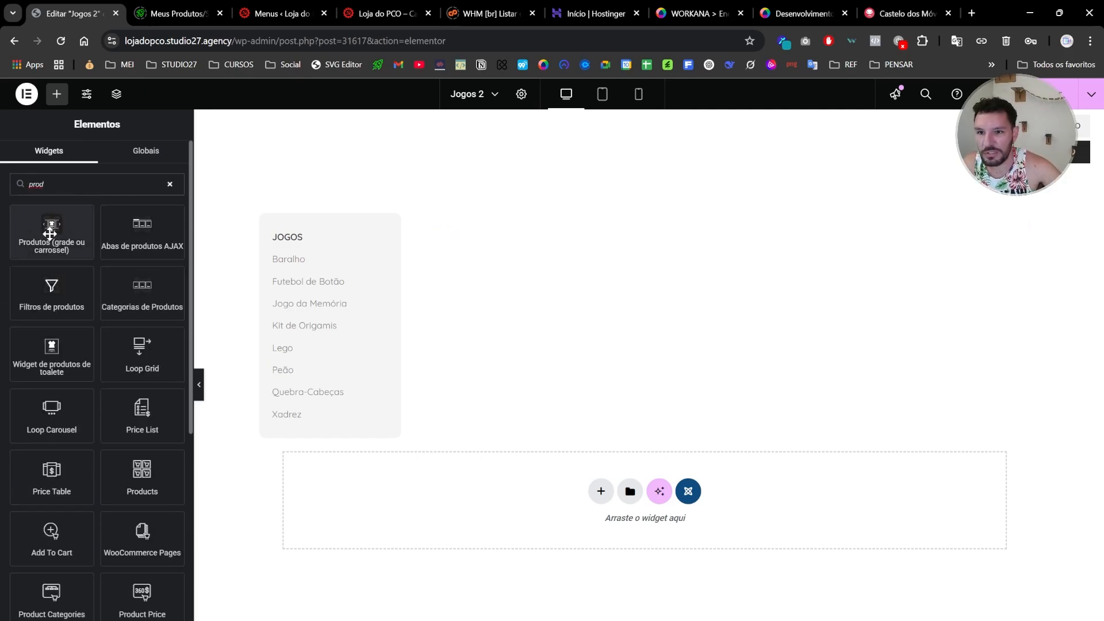
pyautogui.moveTo(50, 234); pyautogui.dragTo(404, 299)
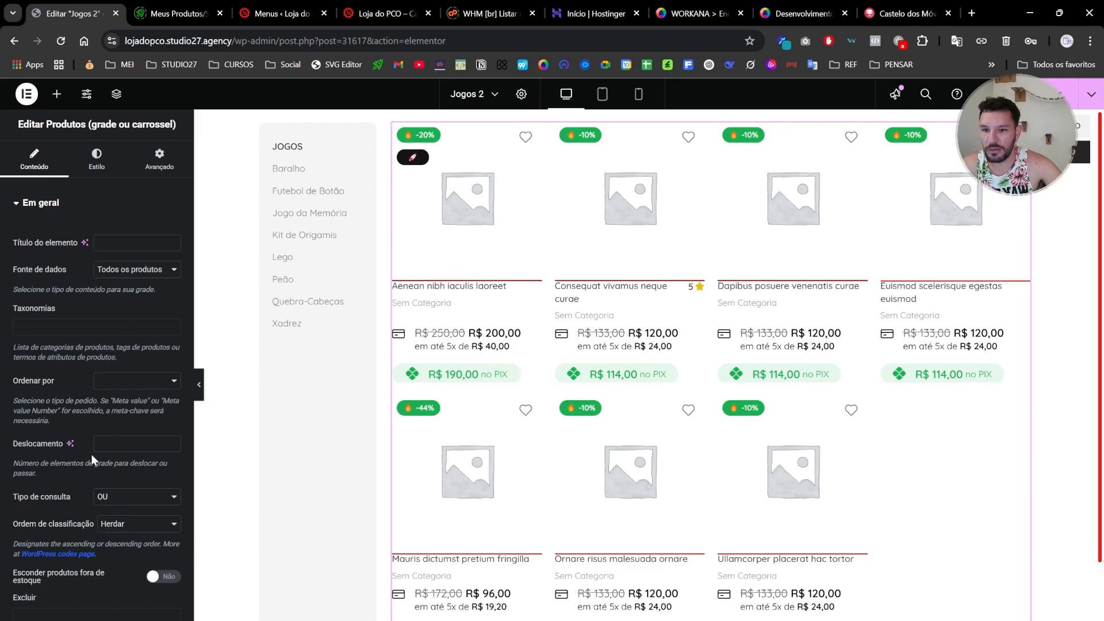
# Try filtering the product grid by the Jogos (product_cat) taxonomy and remove the filter again
pyautogui.click(71, 327)
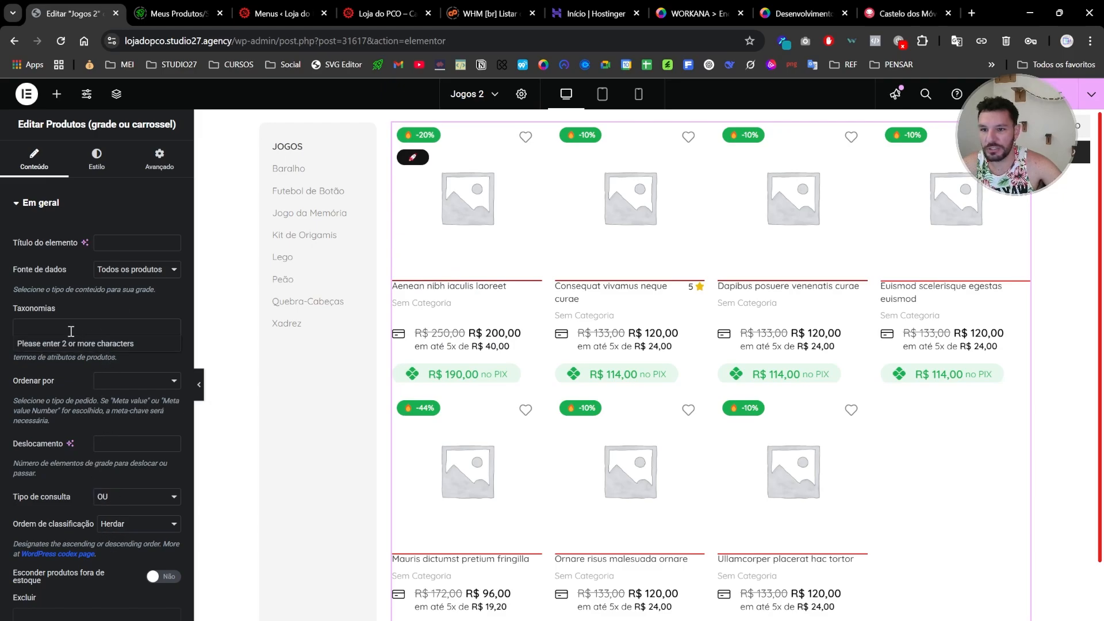
pyautogui.write('jogos')
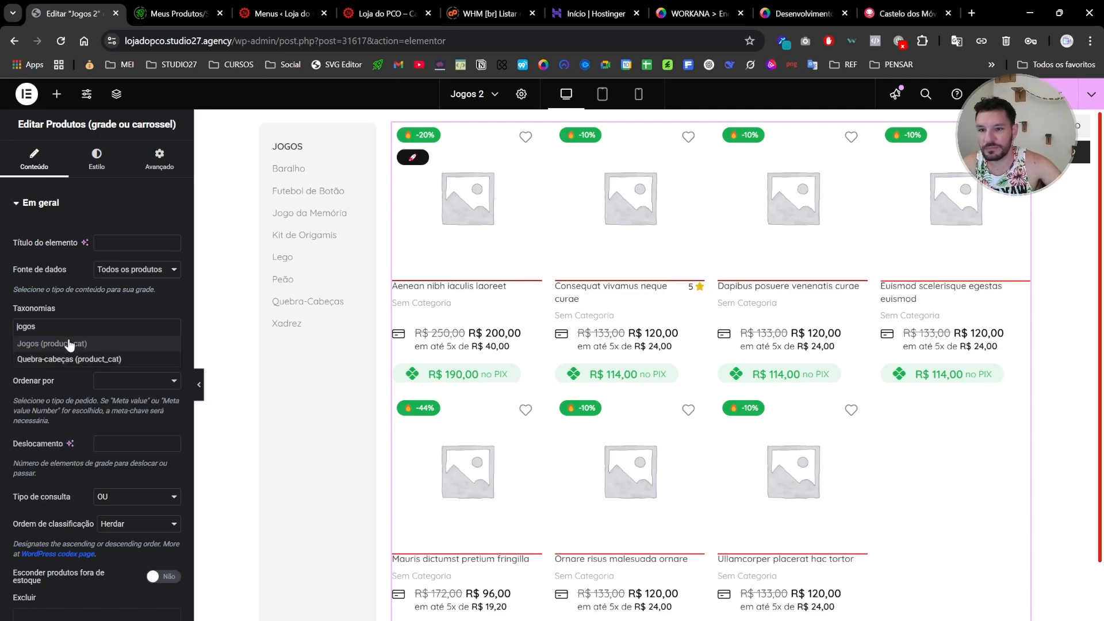
pyautogui.click(68, 343)
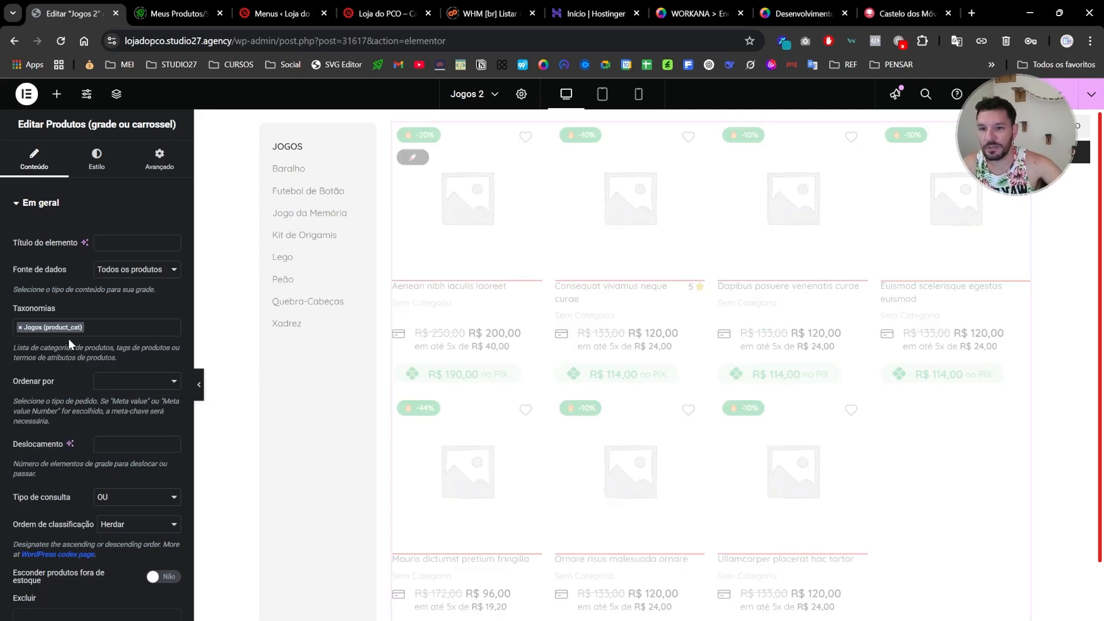
pyautogui.click(20, 328)
# Try the product grid with three columns and three items per page, ending on four columns and four items
pyautogui.click(95, 164)
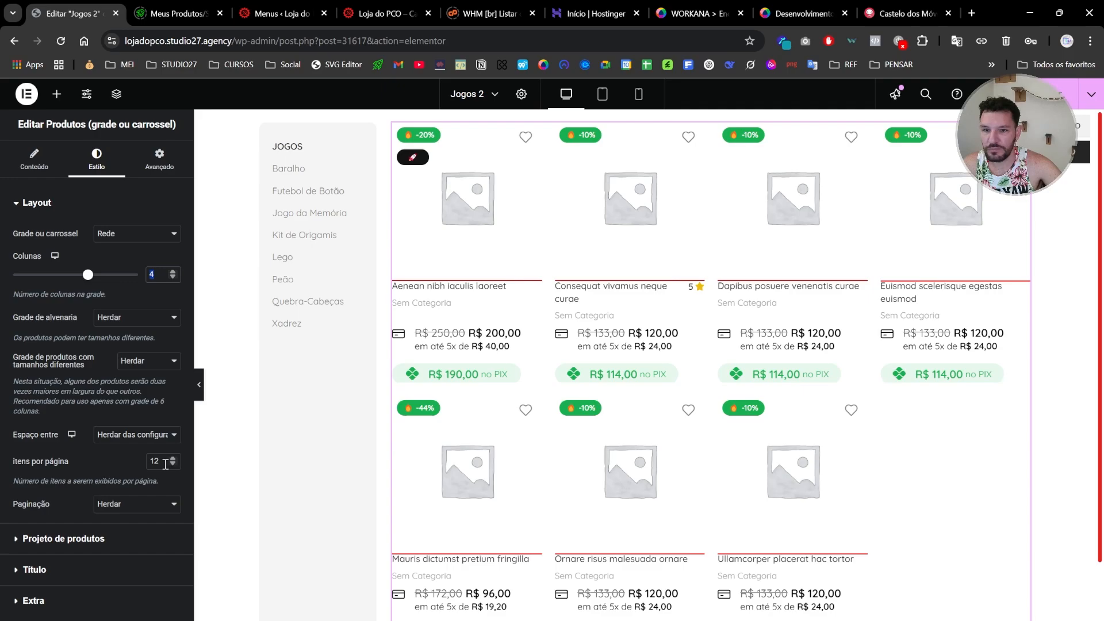
pyautogui.write('4')
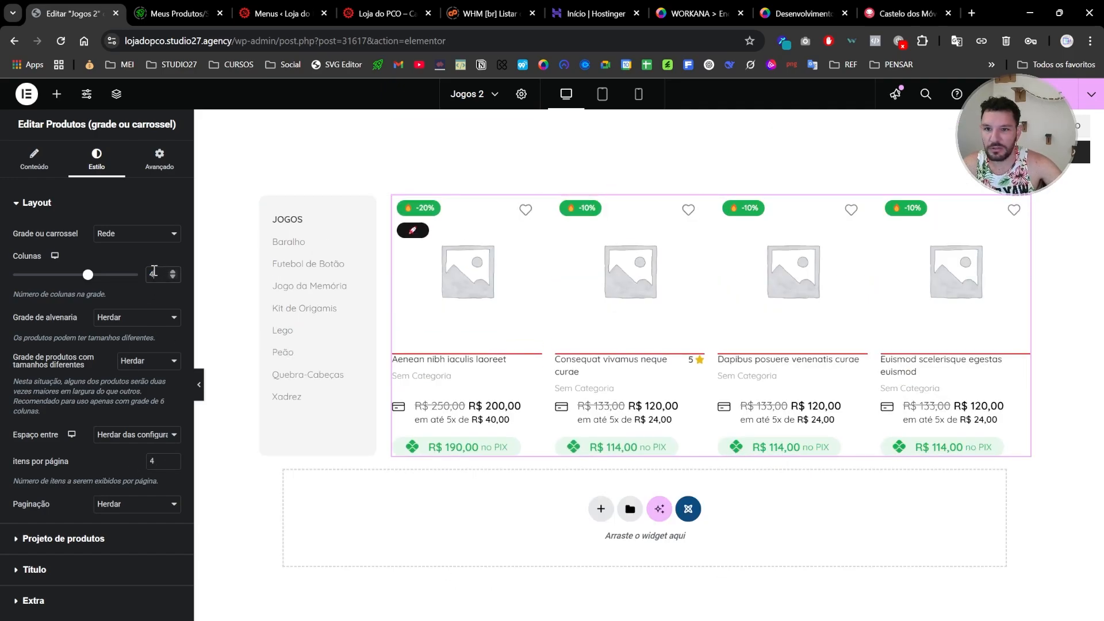
pyautogui.moveTo(154, 273); pyautogui.dragTo(129, 267)
pyautogui.write('3')
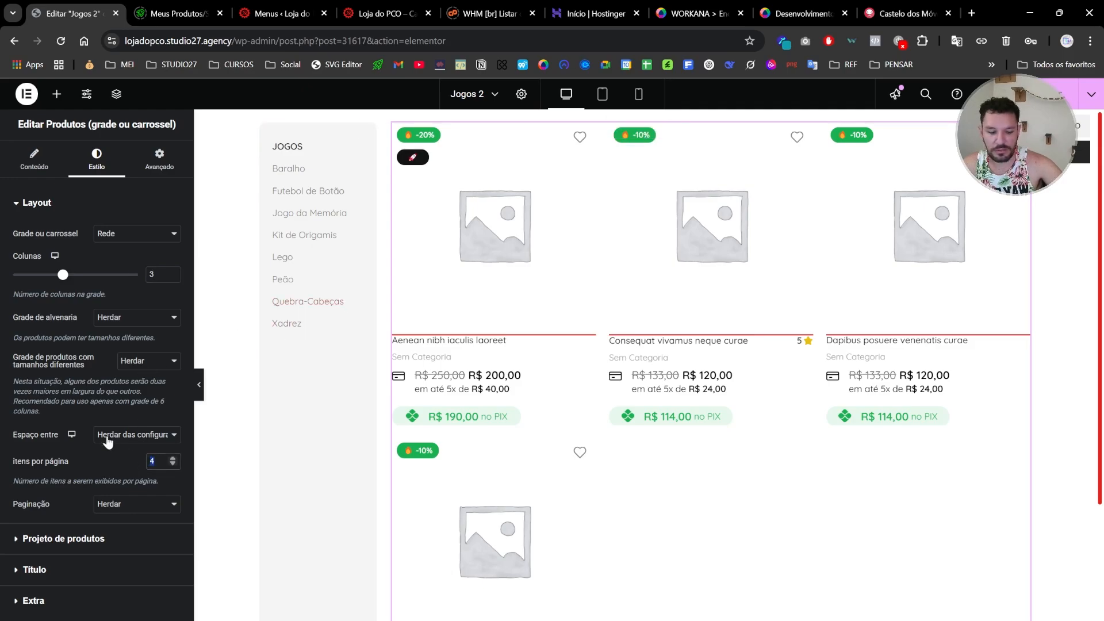
pyautogui.write('3')
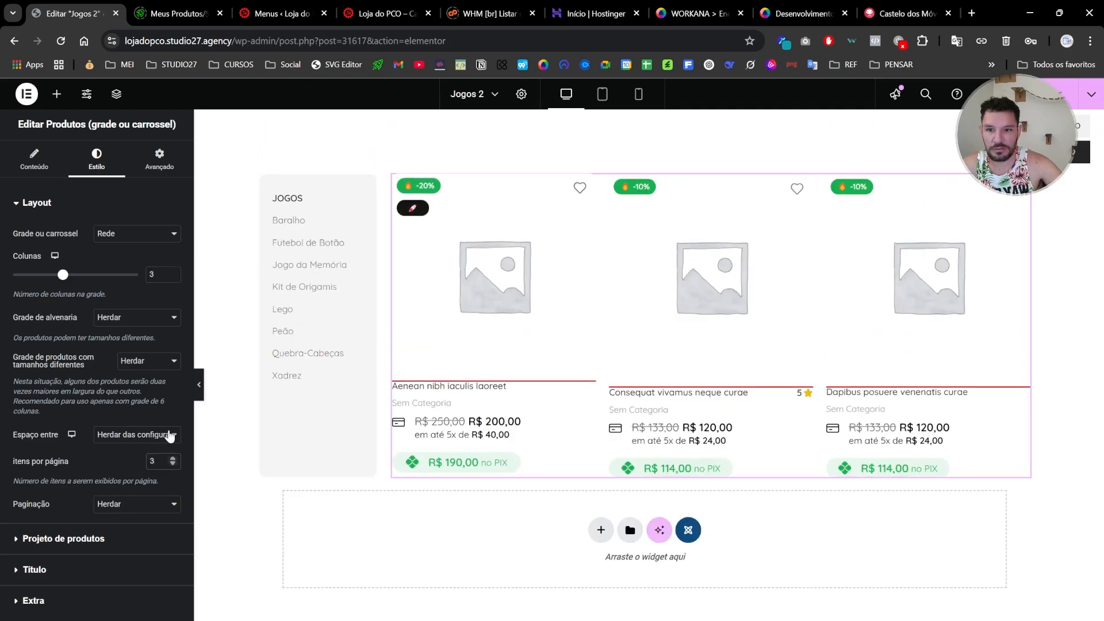
pyautogui.write('4')
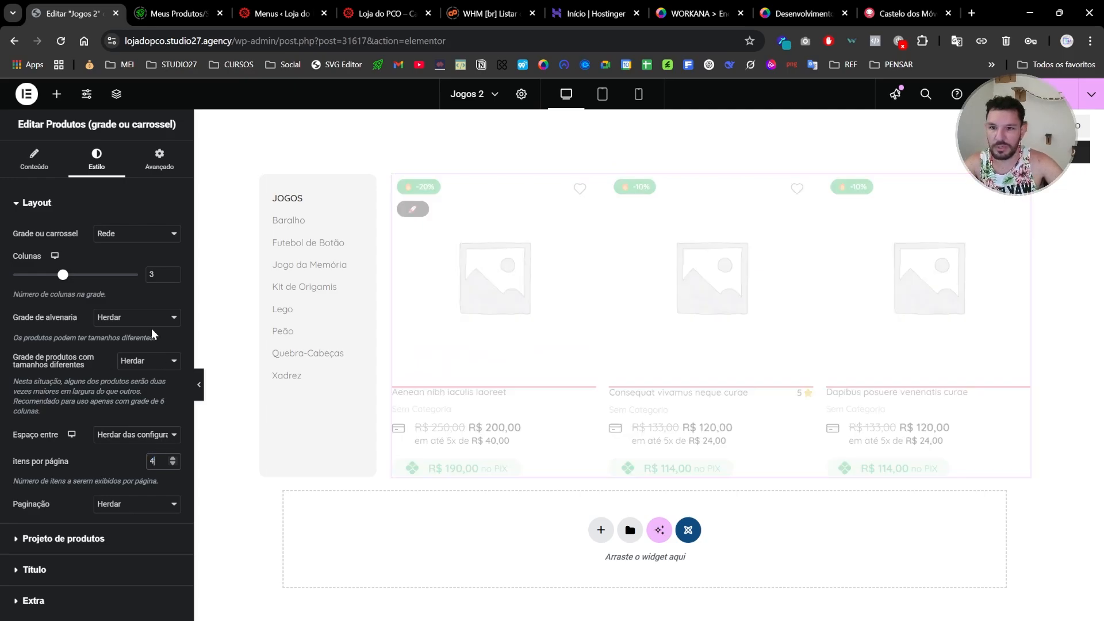
pyautogui.moveTo(159, 275); pyautogui.dragTo(129, 268)
pyautogui.write('4')
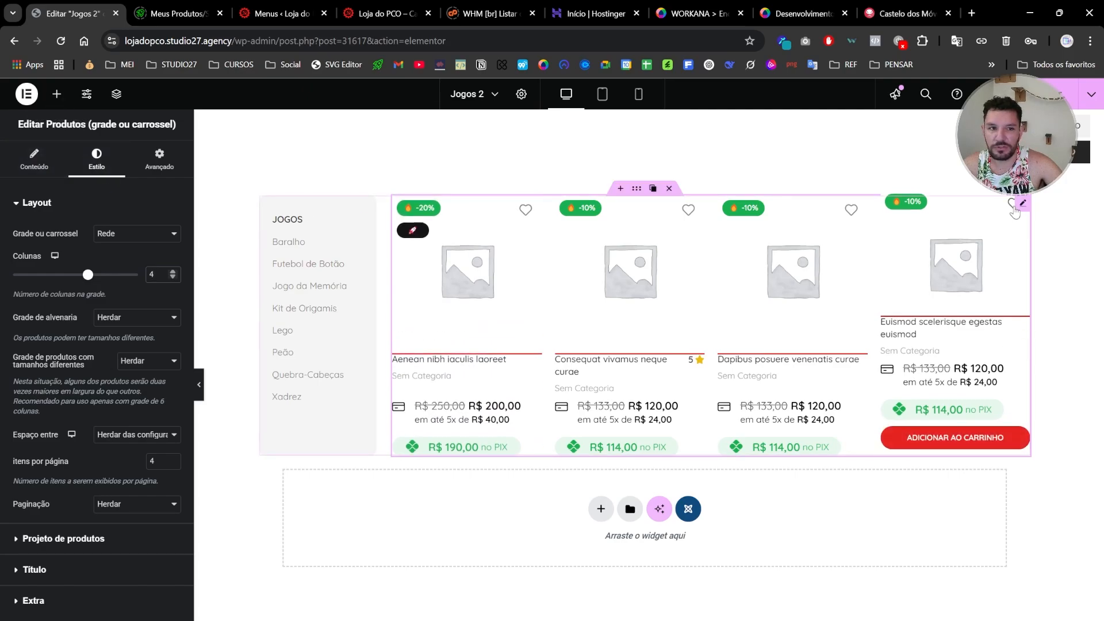
# Remove the product grid widget and look through the available widgets for an alternative
pyautogui.click(990, 203)
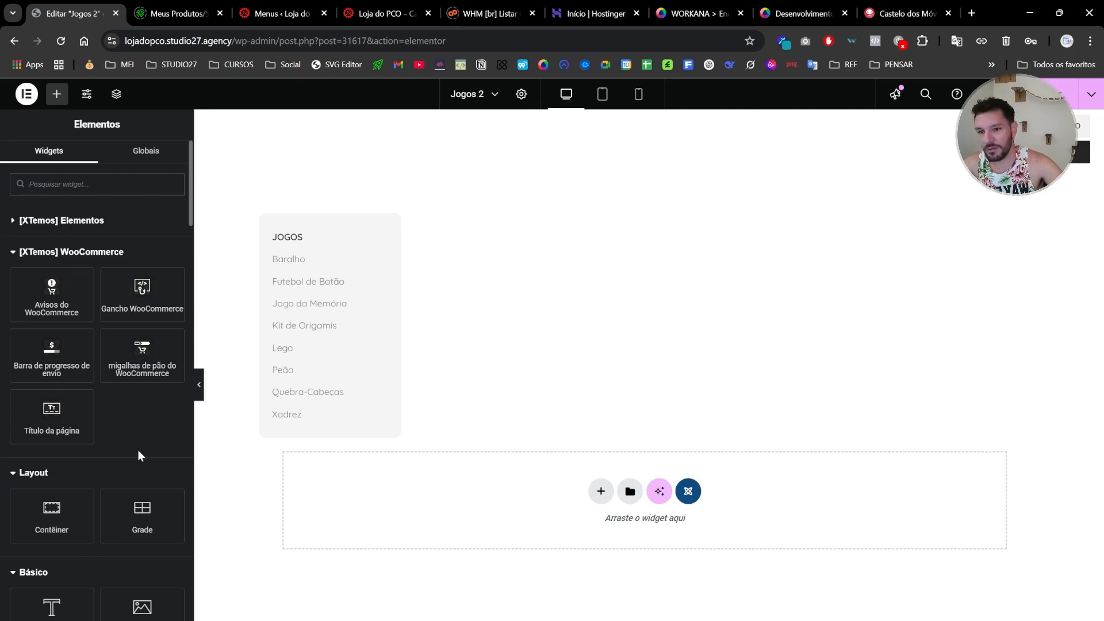
pyautogui.scroll(-7, 141, 460)
pyautogui.scroll(-8, 143, 470)
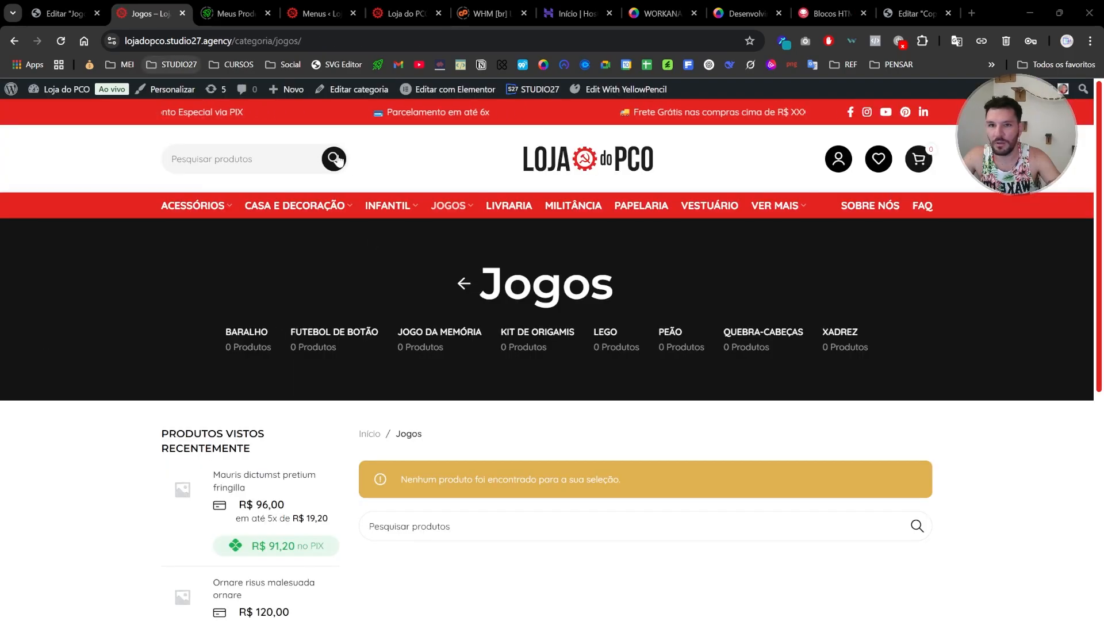
# In the Principal menu, set the Jogos item's dropdown HTML block to Jogos 2 and save the menu
pyautogui.click(320, 15)
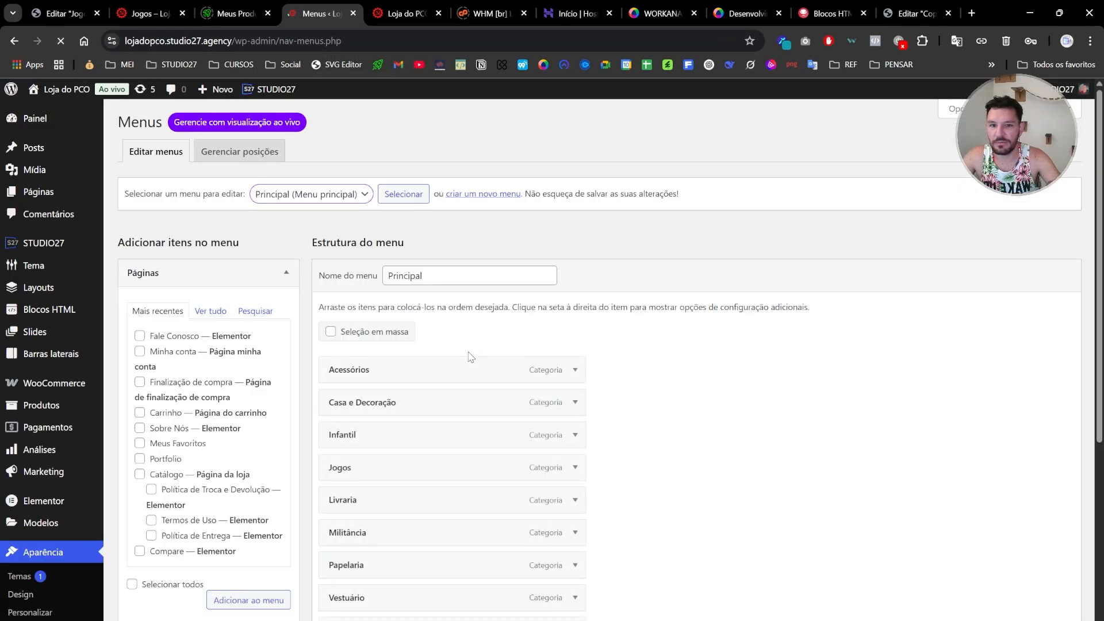
pyautogui.click(575, 468)
pyautogui.scroll(-4, 576, 468)
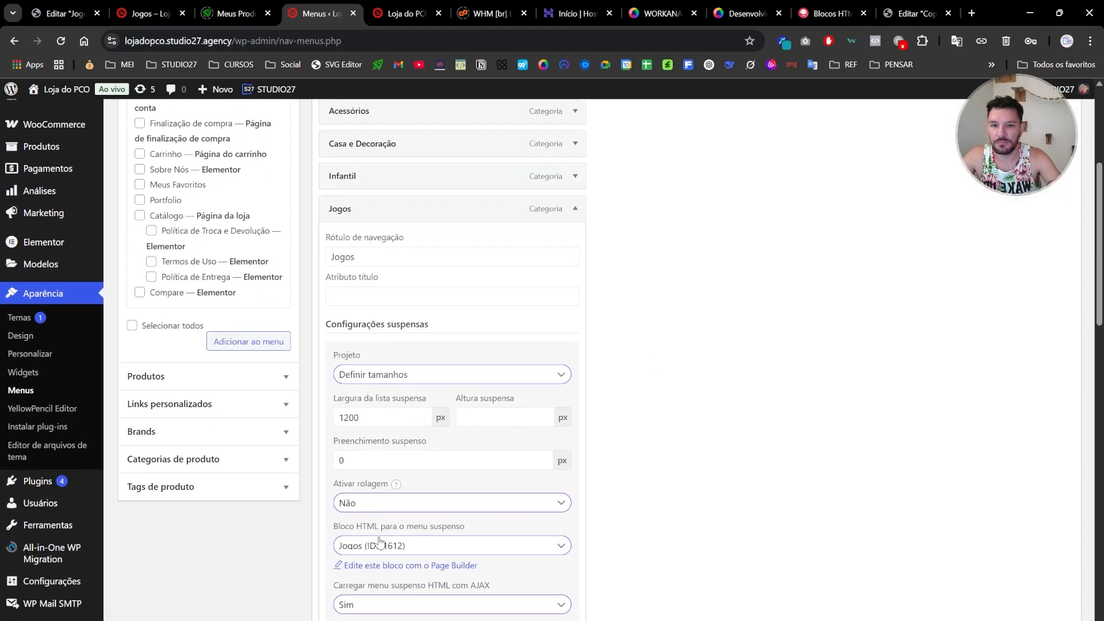
pyautogui.click(380, 545)
pyautogui.click(373, 218)
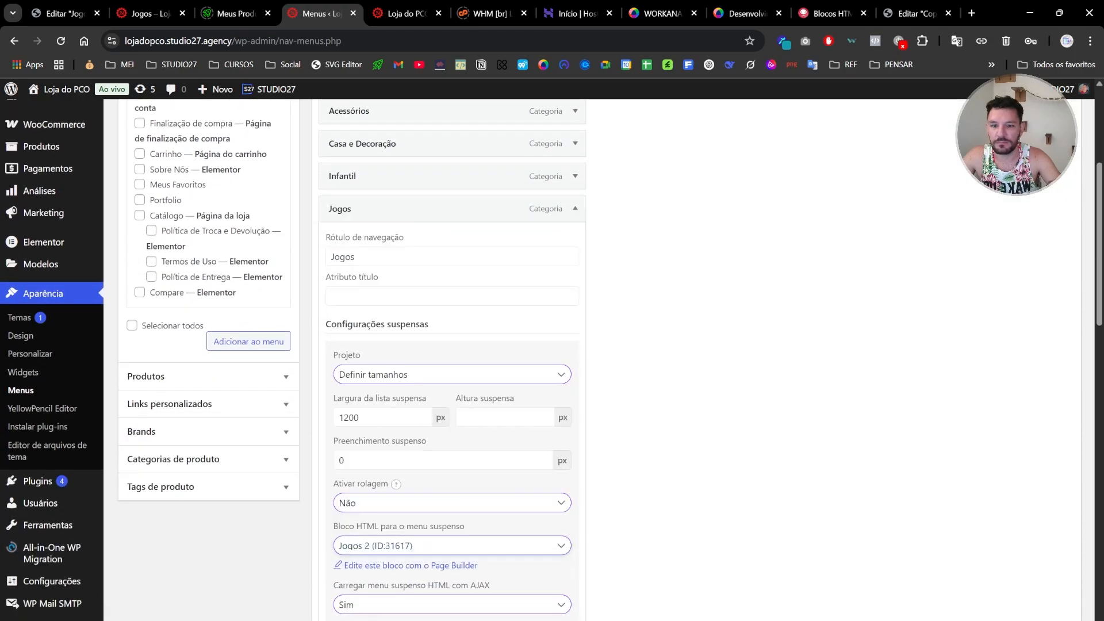
pyautogui.scroll(-1, 575, 402)
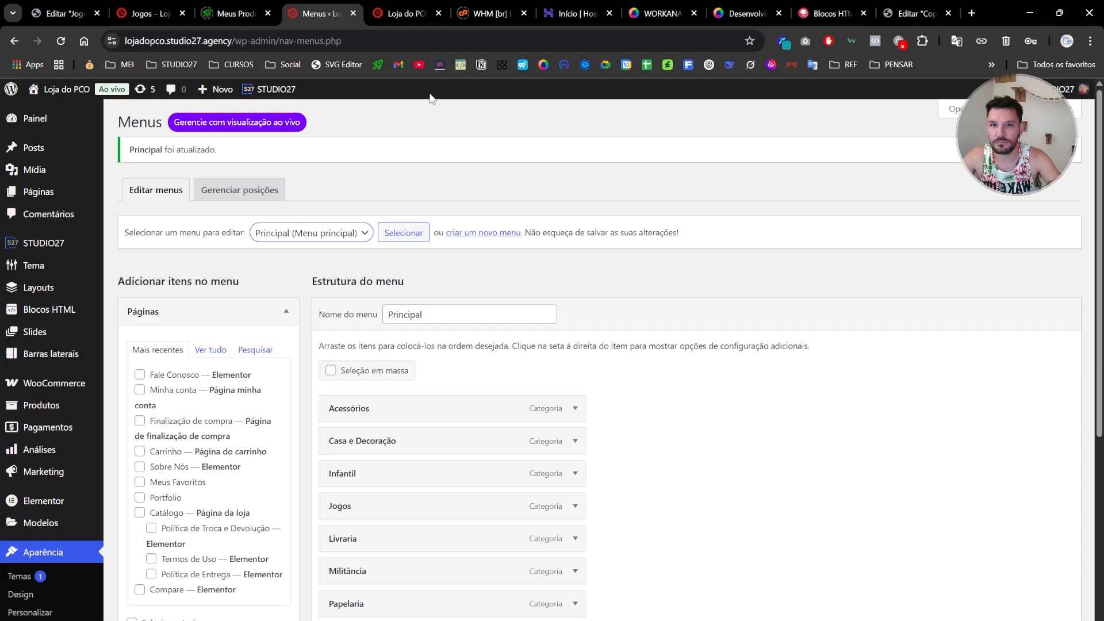
# Check the Jogos dropdown with its product columns on the store's home page
pyautogui.click(397, 14)
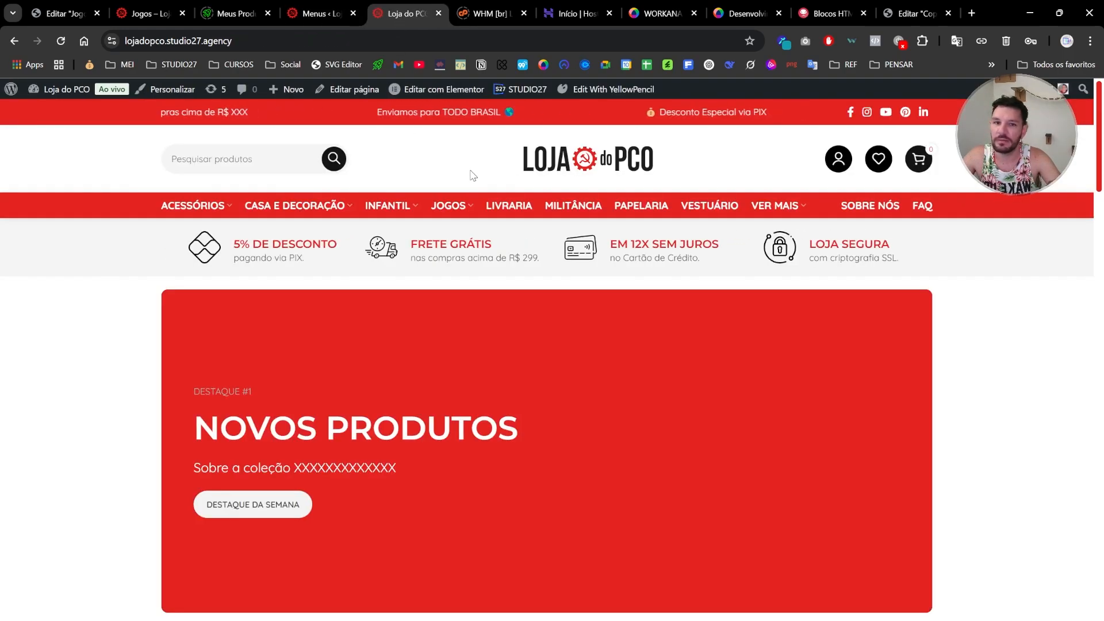
pyautogui.moveTo(461, 212)
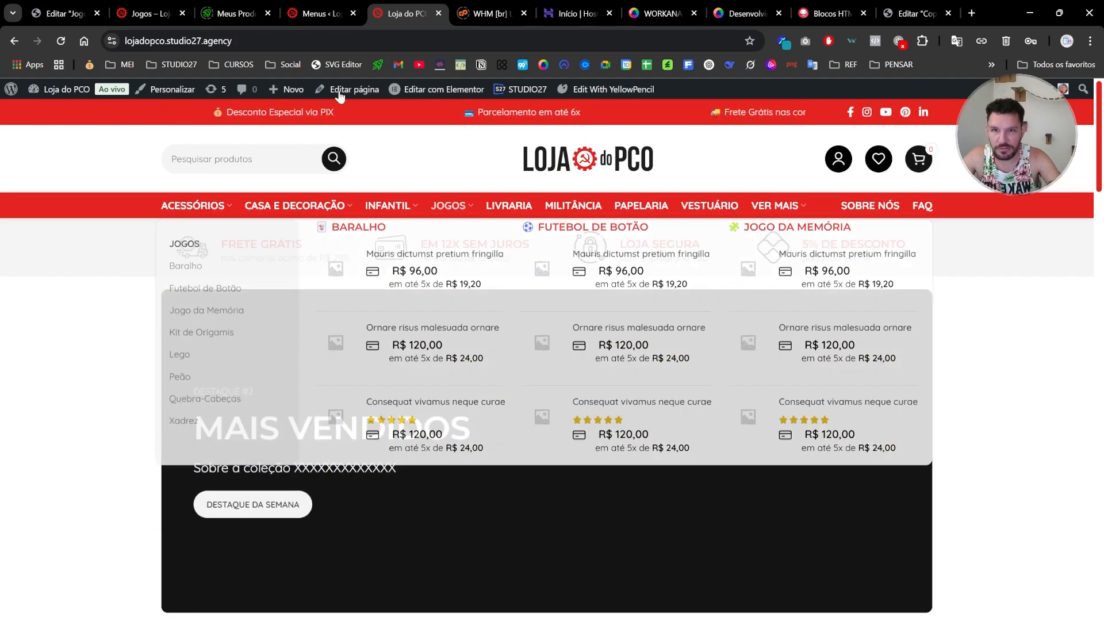
pyautogui.click(137, 12)
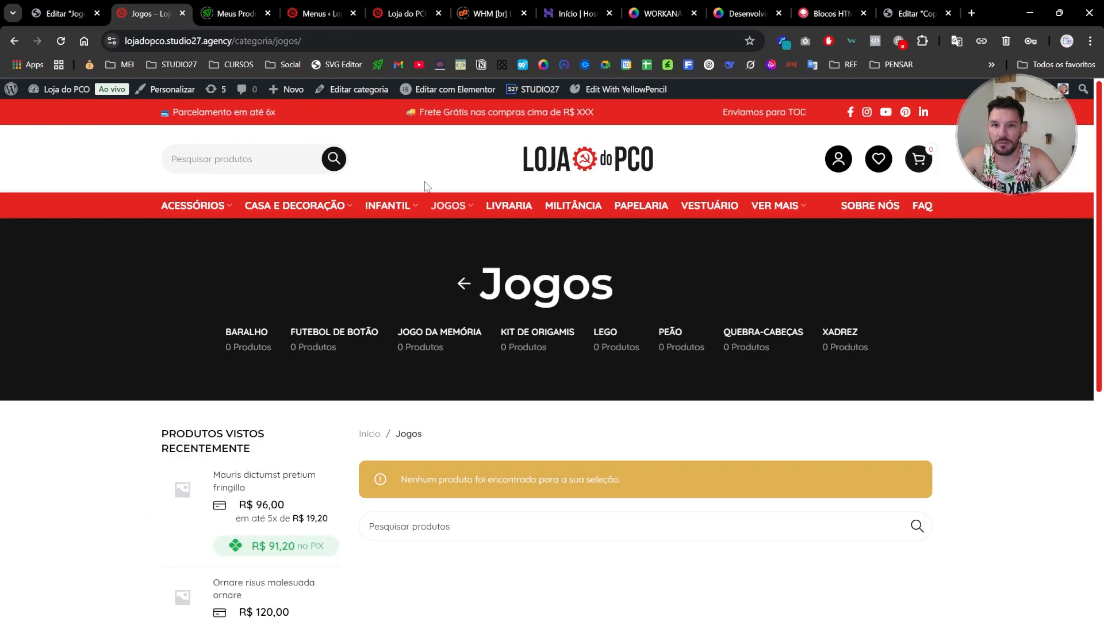
# Return to the Jogos 2 editor and set 10 px padding on all sides of the Baralho product list
pyautogui.click(102, 13)
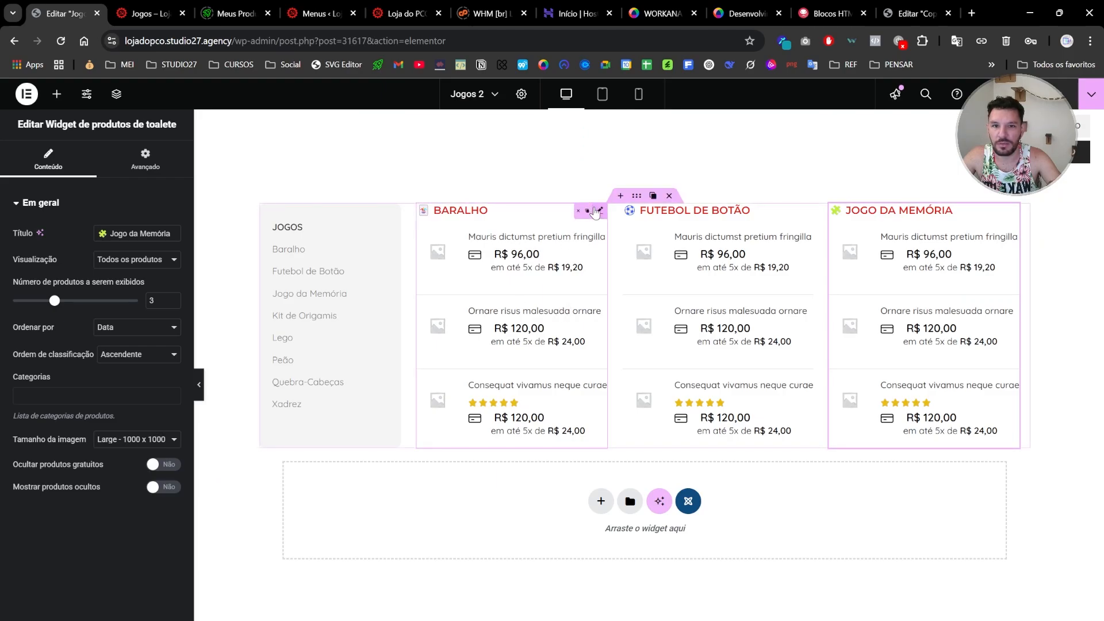
pyautogui.click(29, 298)
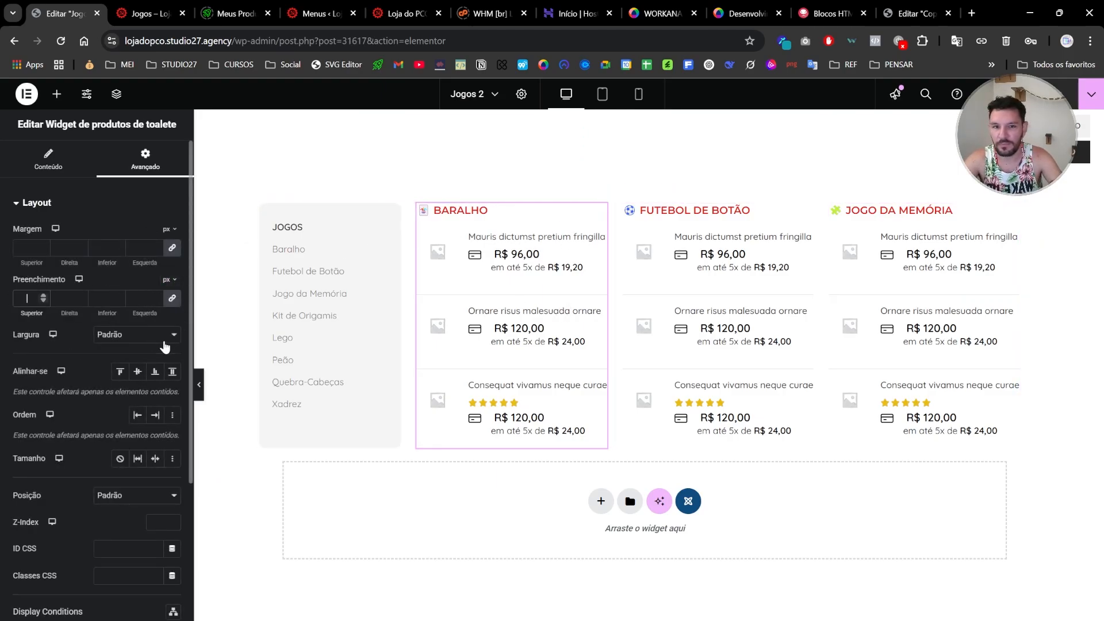
pyautogui.write('10')
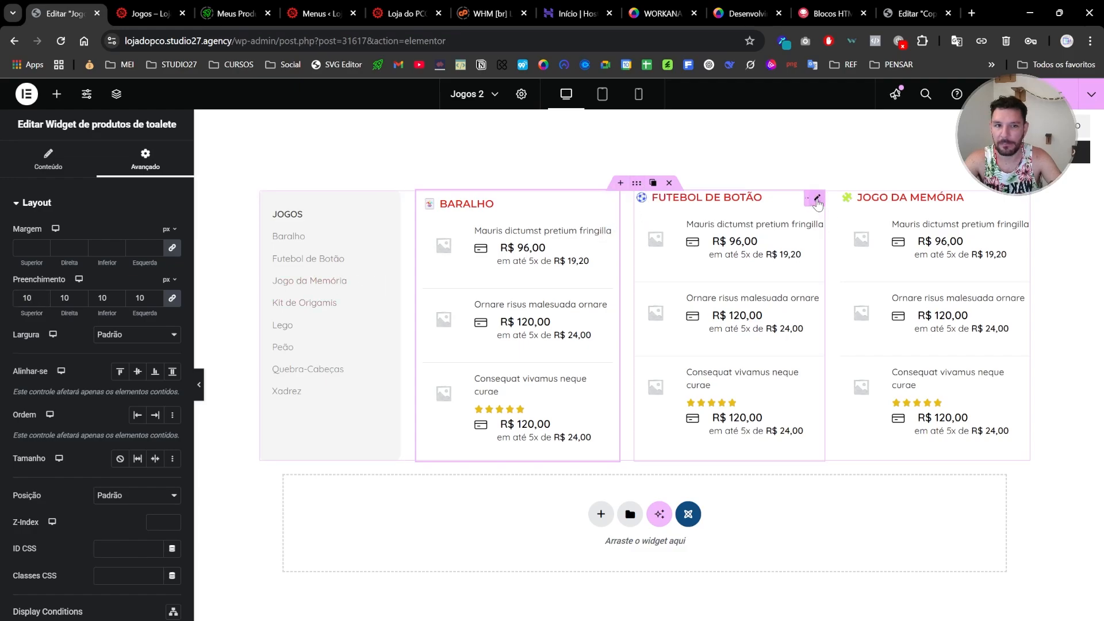
# Set 10 px padding on all sides of the Futebol de Botão and Jogo da Memória product lists
pyautogui.click(815, 200)
pyautogui.click(154, 163)
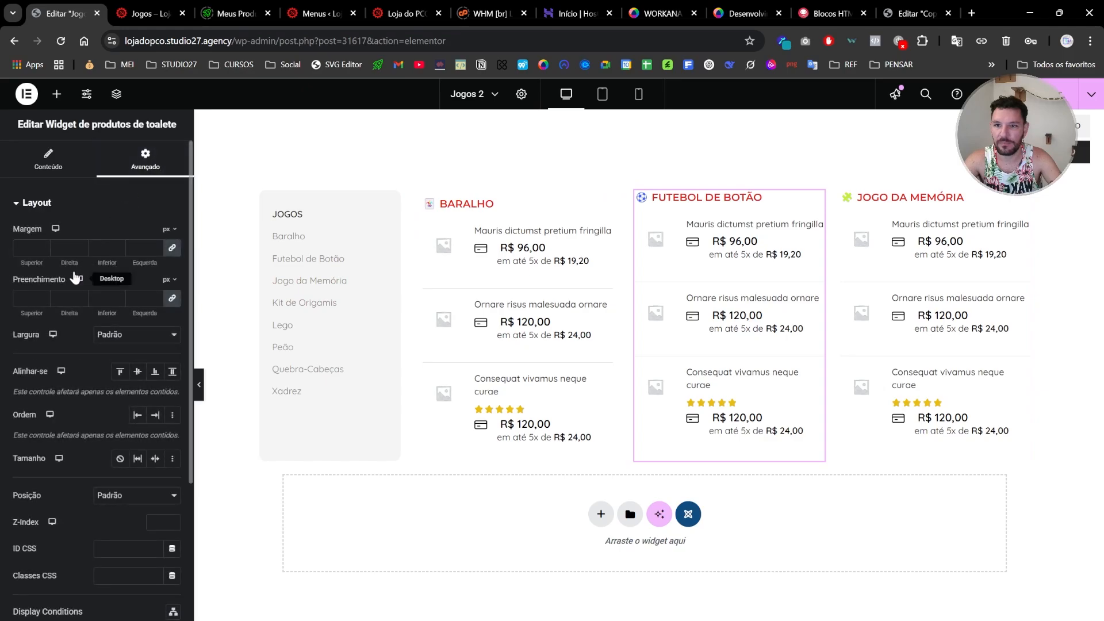
pyautogui.click(20, 298)
pyautogui.write('10')
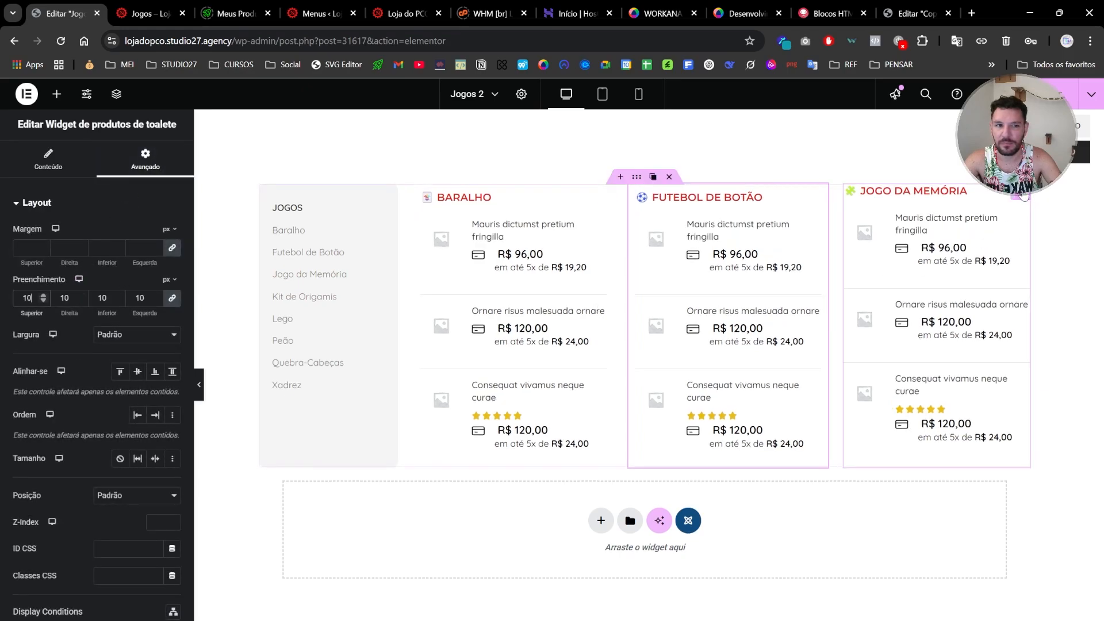
pyautogui.click(1022, 239)
pyautogui.click(147, 160)
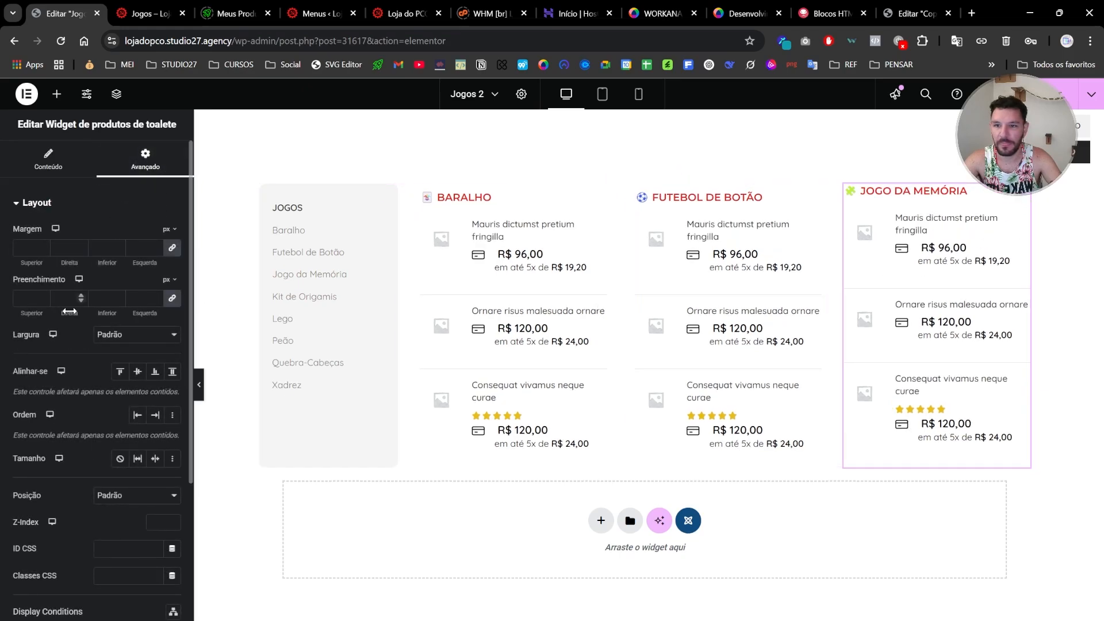
pyautogui.write('10')
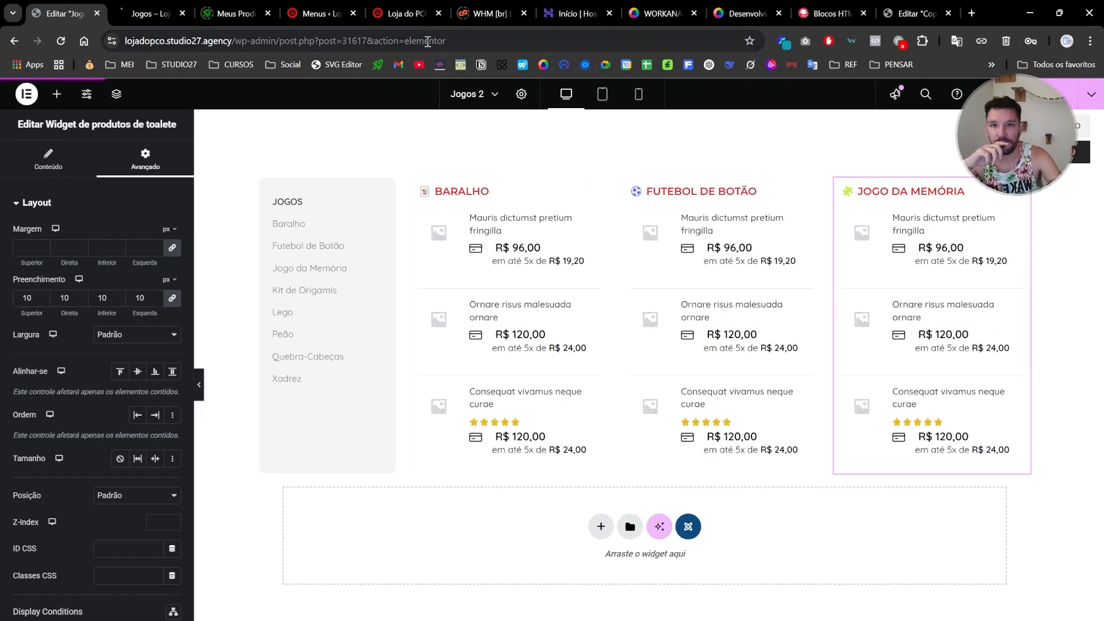
# Review the Jogos dropdown on the store's home page, going over its three product column headings
pyautogui.click(406, 13)
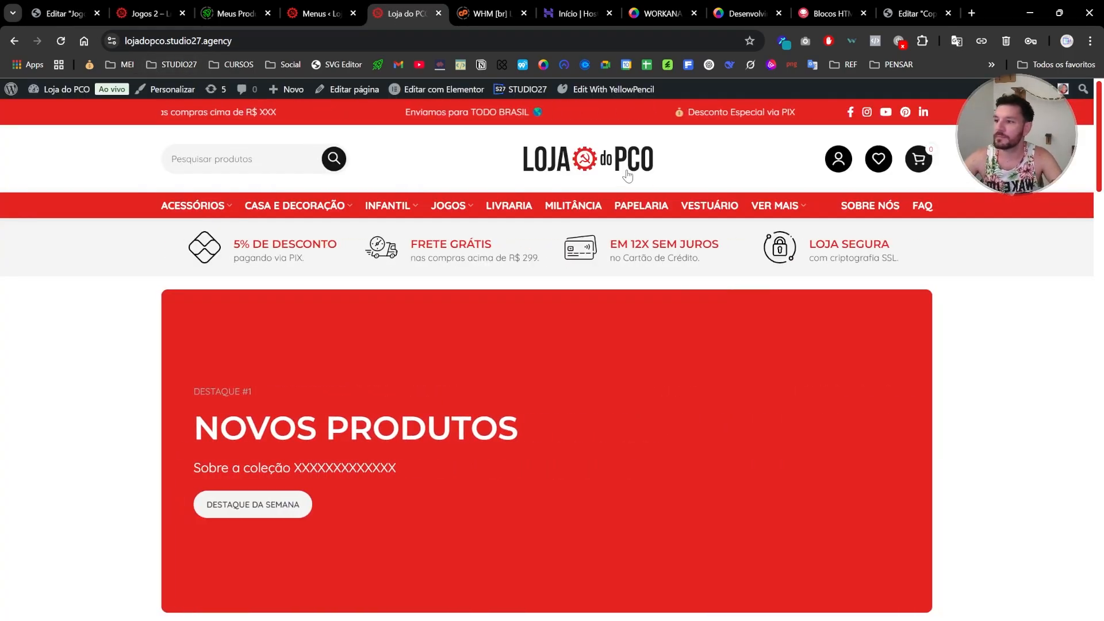
pyautogui.moveTo(455, 208)
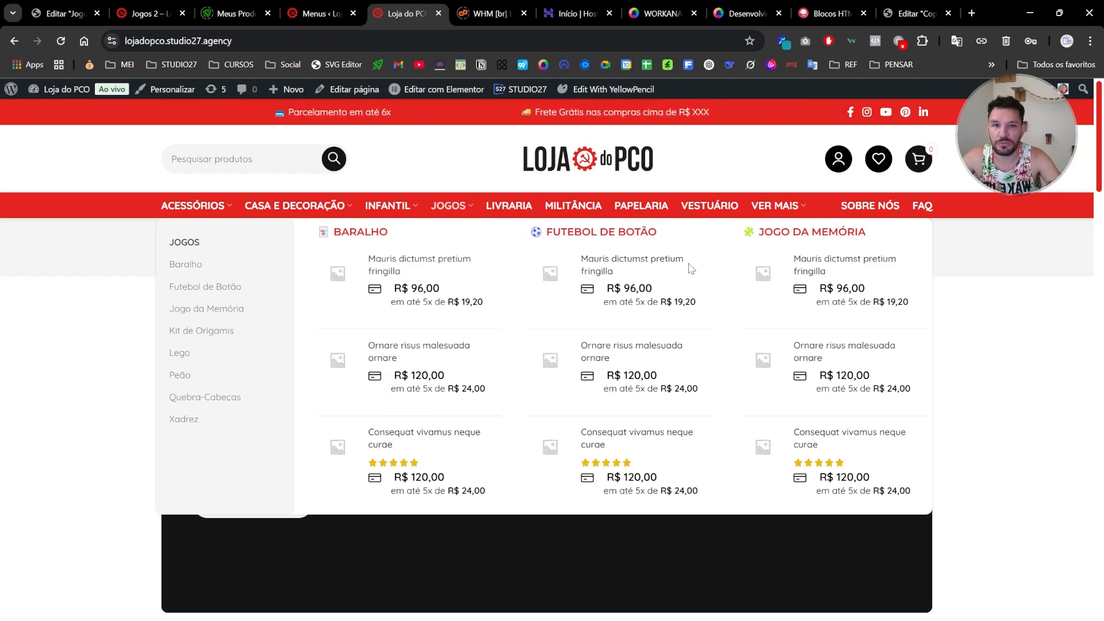
pyautogui.moveTo(331, 232); pyautogui.dragTo(388, 232)
pyautogui.moveTo(554, 232); pyautogui.dragTo(657, 232)
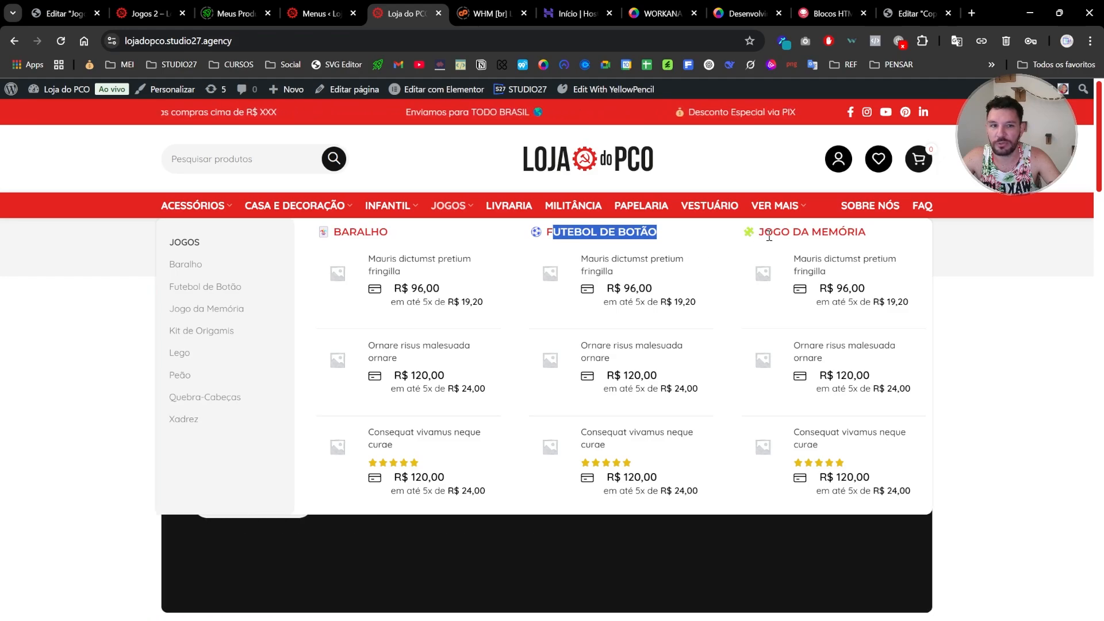
pyautogui.moveTo(866, 232); pyautogui.dragTo(774, 232)
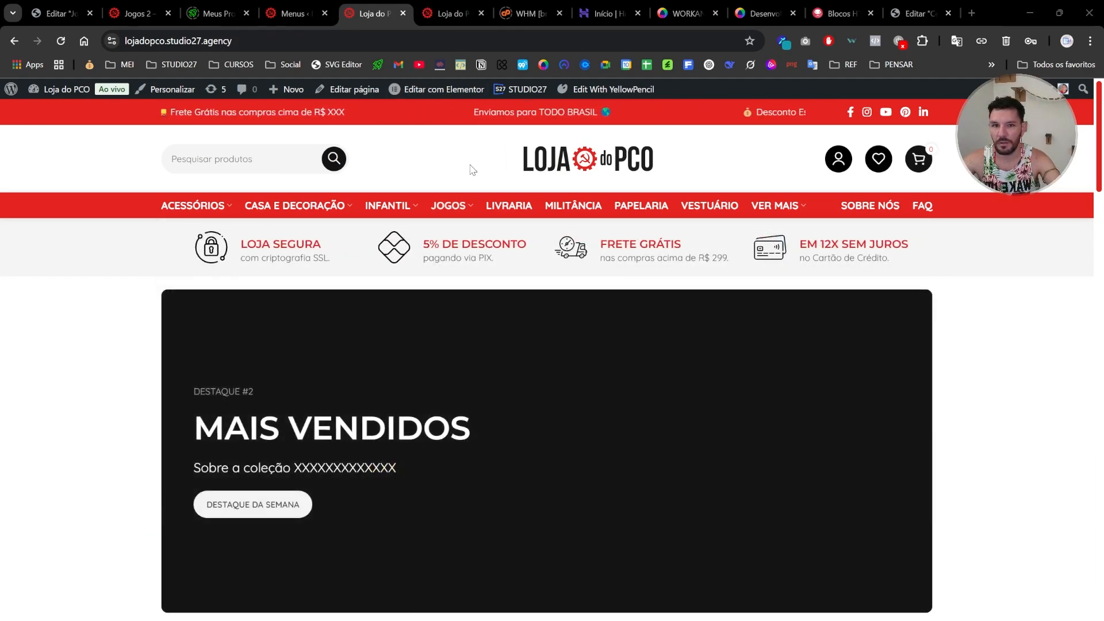
# Measure the first banner of the Jogos dropdown's banner version with a screenshot area selection
pyautogui.moveTo(453, 206)
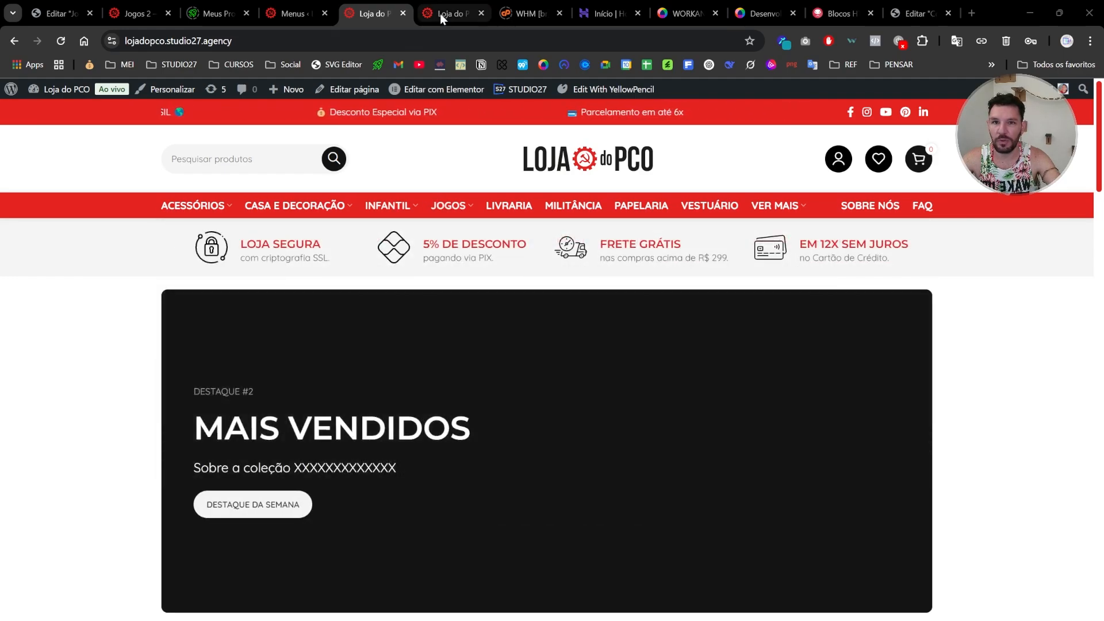
pyautogui.click(440, 12)
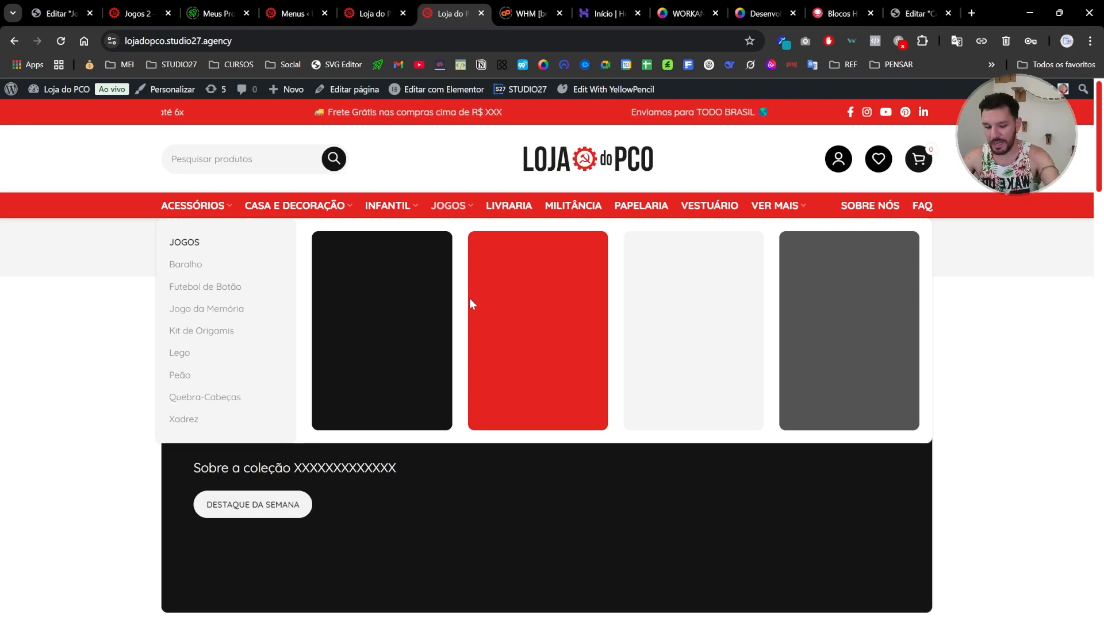
pyautogui.press('Print')
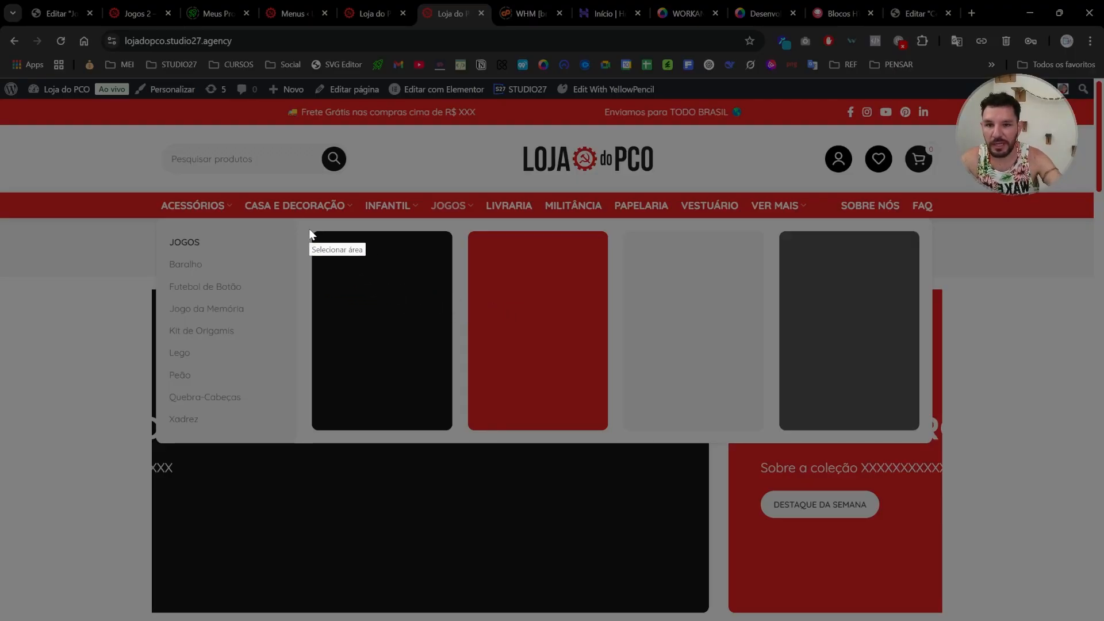
pyautogui.moveTo(309, 227); pyautogui.dragTo(456, 436)
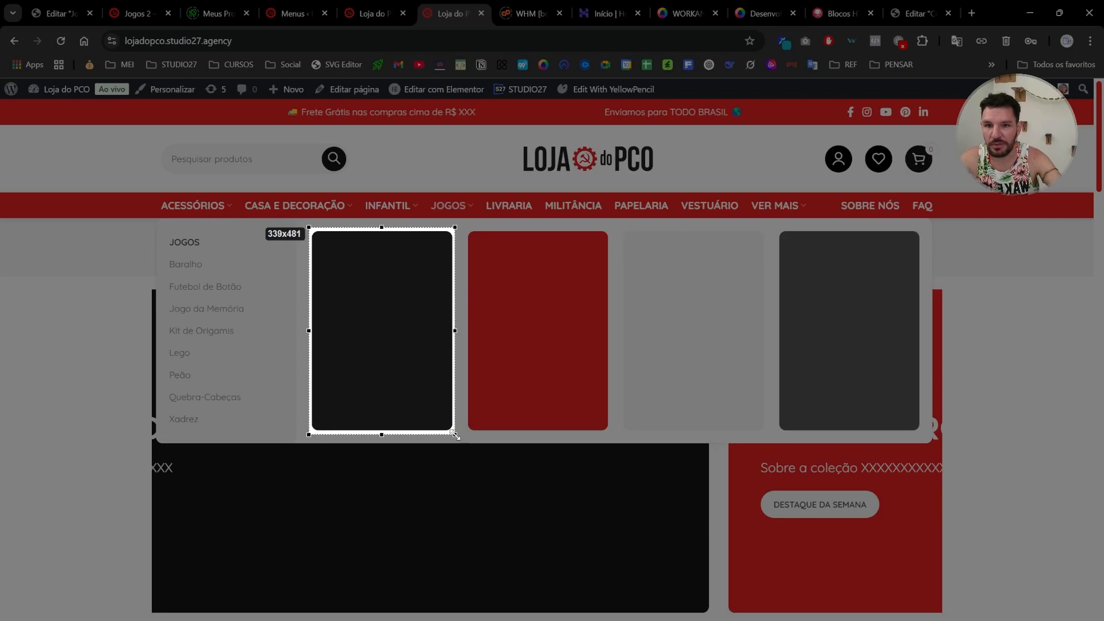
pyautogui.moveTo(455, 435); pyautogui.dragTo(456, 438)
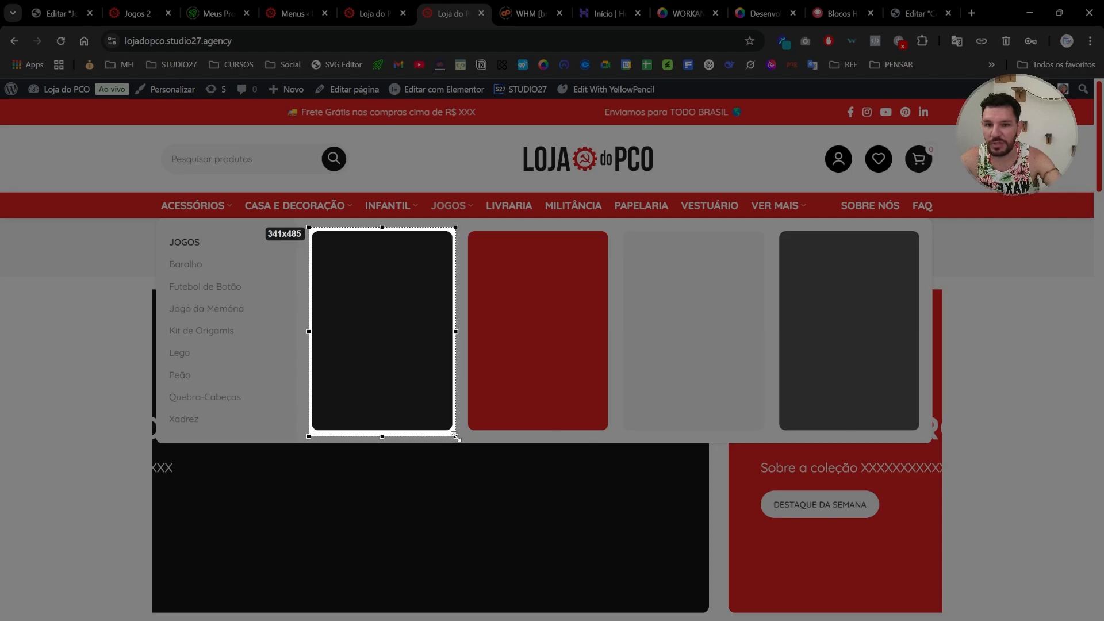
pyautogui.moveTo(455, 438); pyautogui.dragTo(457, 434)
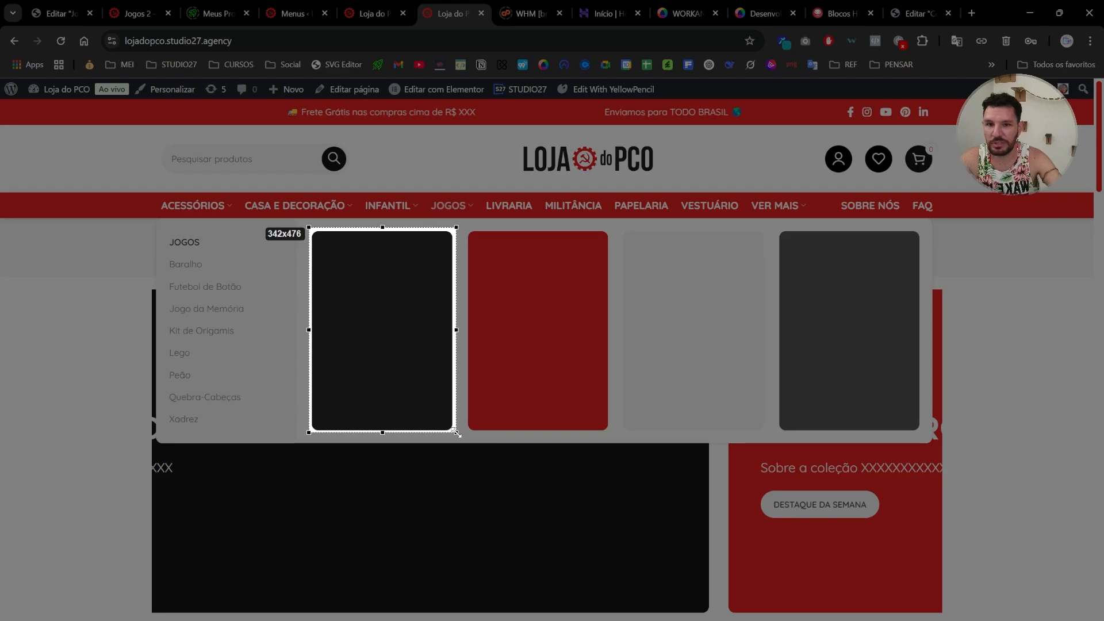
pyautogui.rightClick(458, 436)
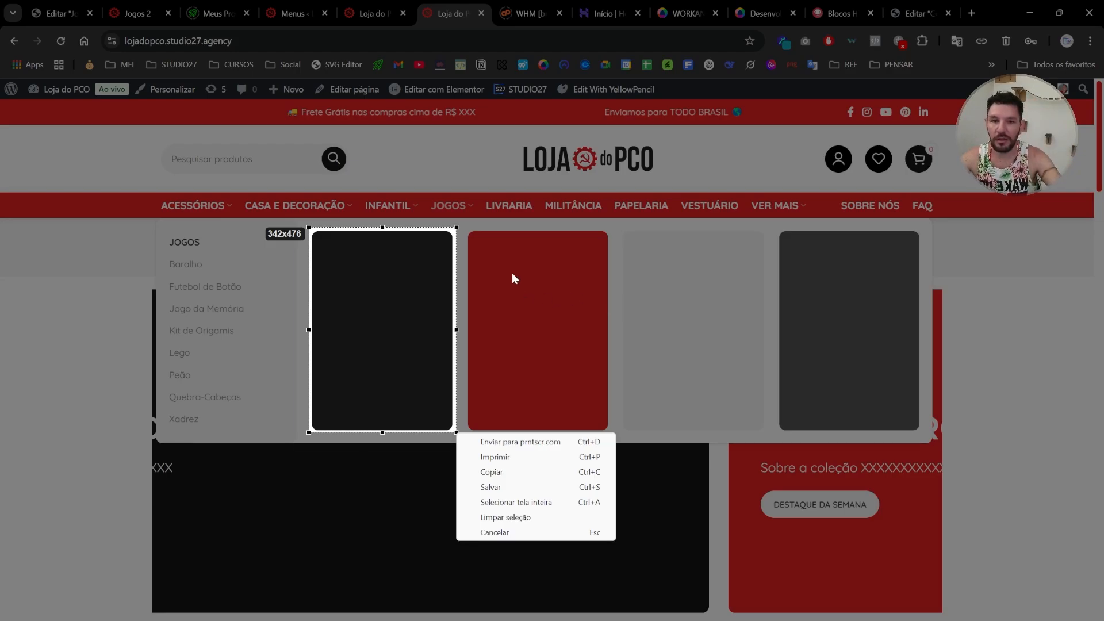
pyautogui.click(363, 11)
pyautogui.press('Escape')
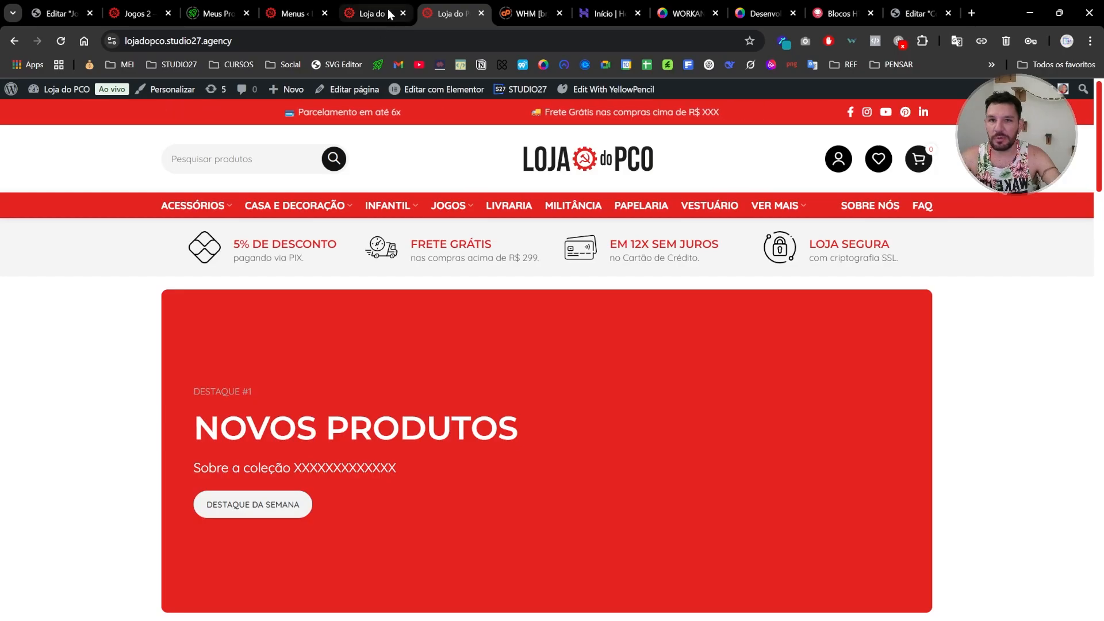
# Review the Jogos dropdown with product columns on the store's home page and return to the Jogos 2 editor
pyautogui.click(389, 14)
pyautogui.moveTo(449, 207)
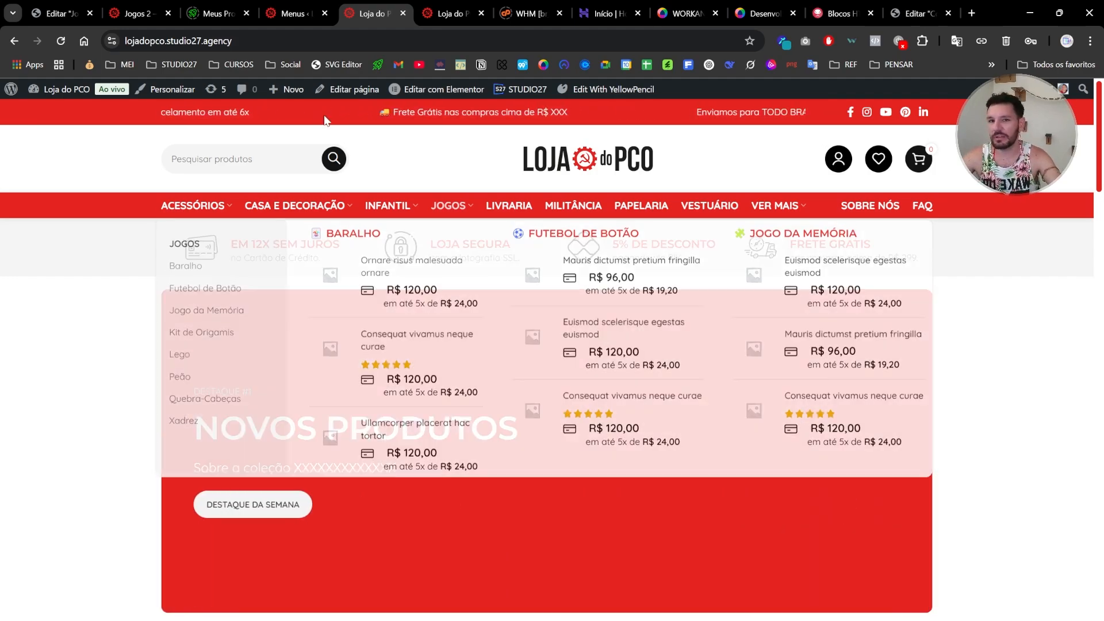
pyautogui.click(61, 13)
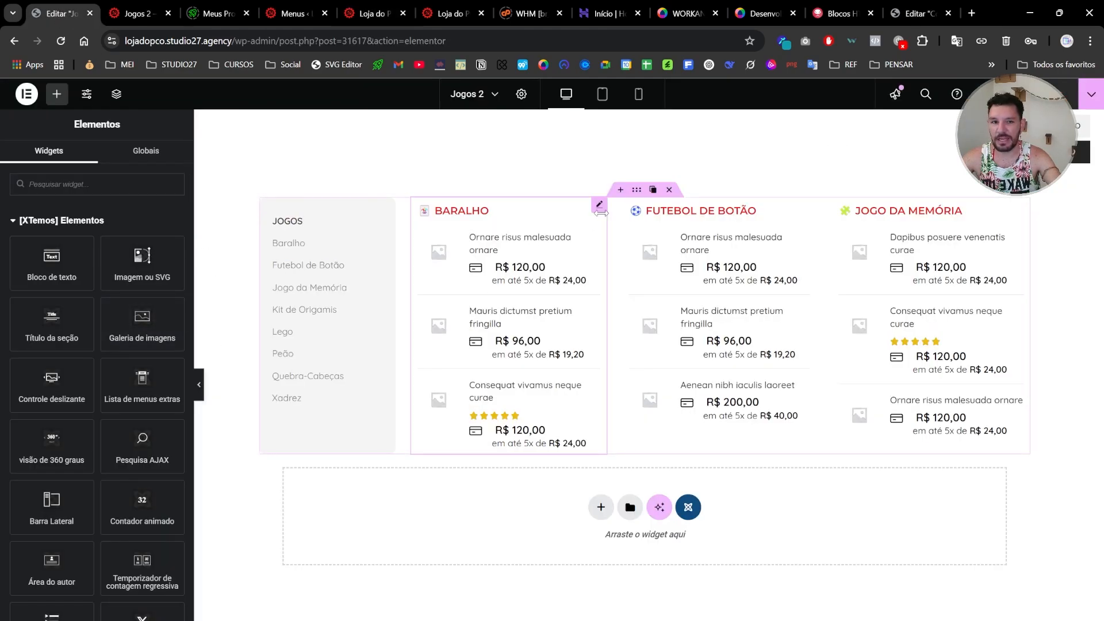
# Try Produtos em Destaque as the product view of the Baralho list
pyautogui.click(599, 206)
pyautogui.click(99, 332)
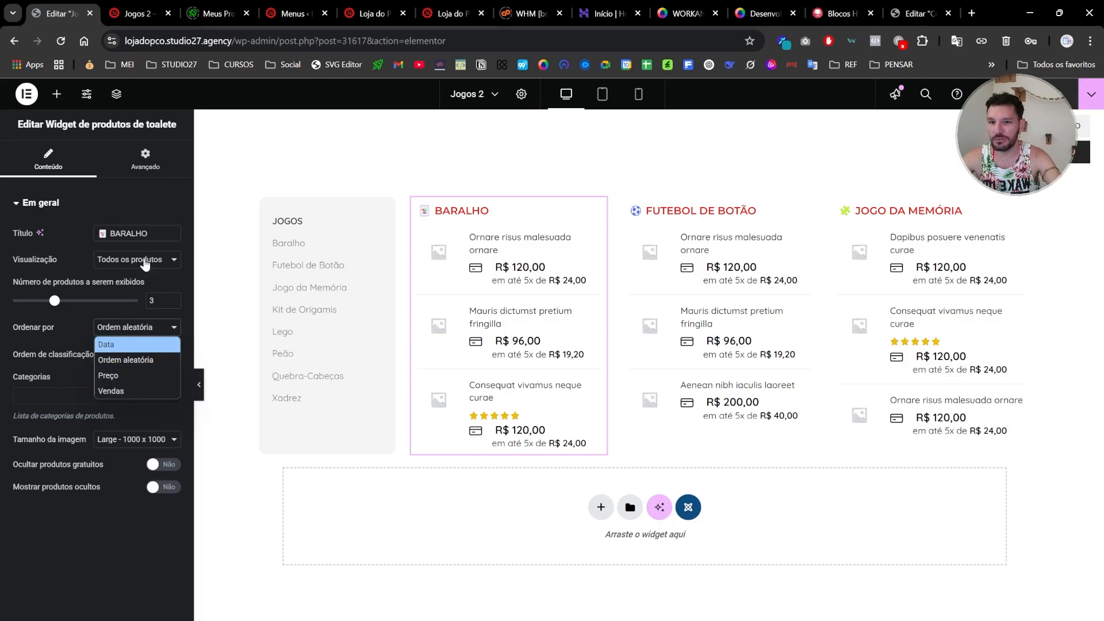
pyautogui.click(141, 262)
pyautogui.click(136, 262)
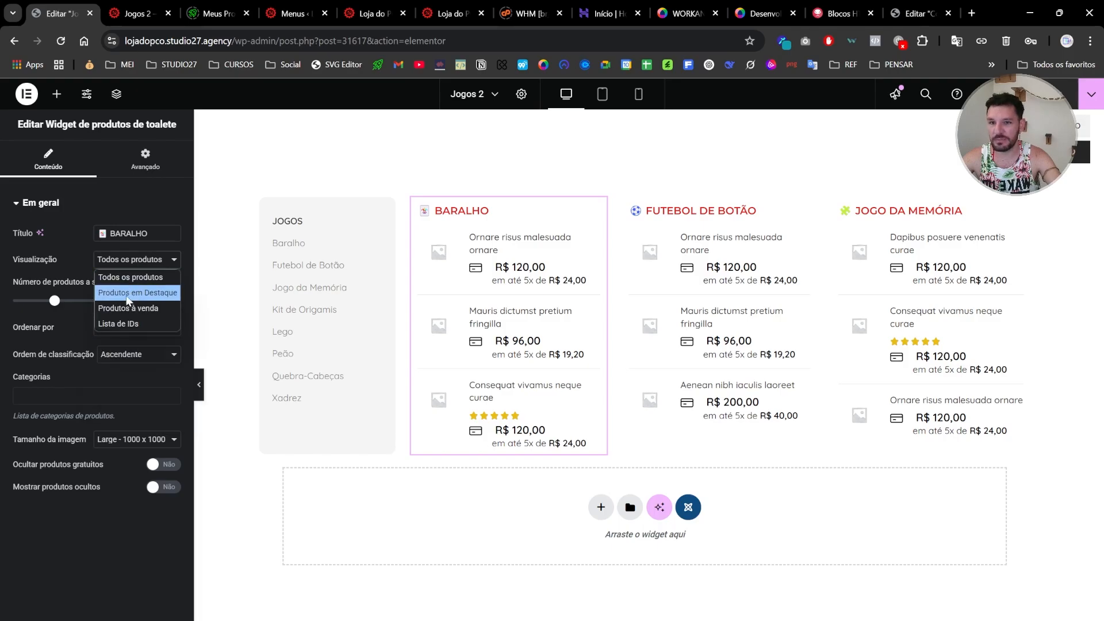
pyautogui.click(132, 293)
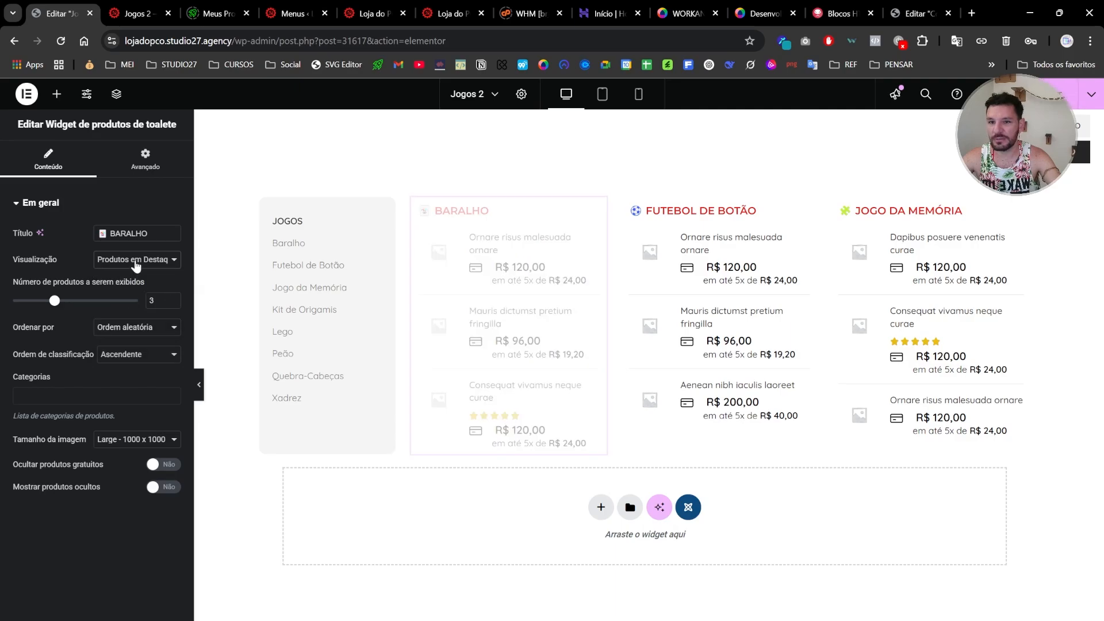
# Check the Baralho list's category filter and set its product view back to Todos os produtos
pyautogui.click(76, 393)
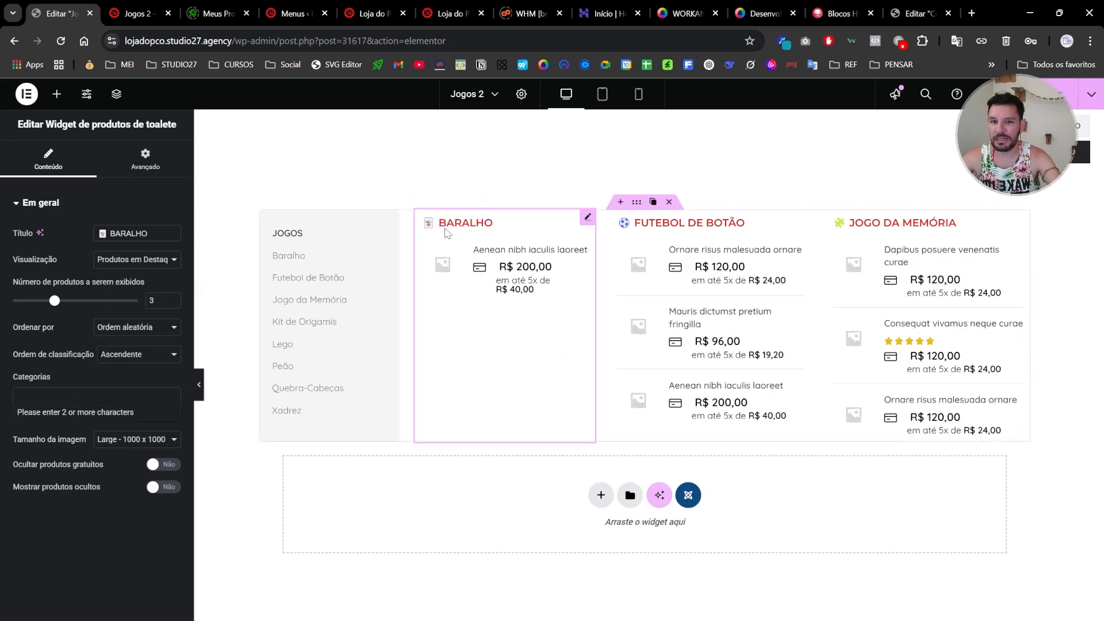
pyautogui.click(52, 399)
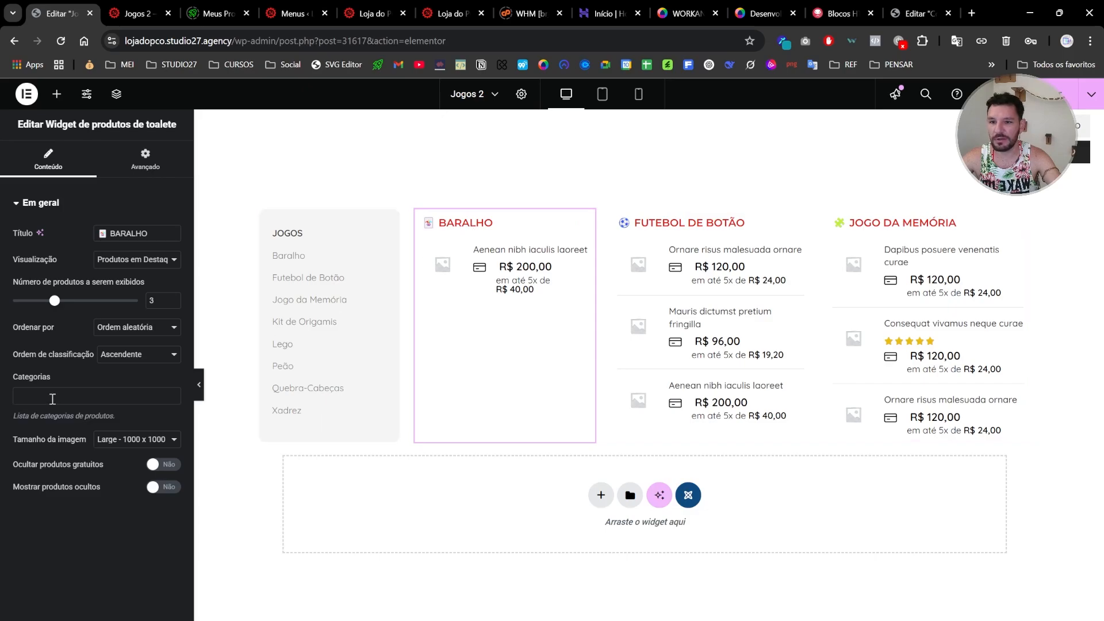
pyautogui.click(53, 396)
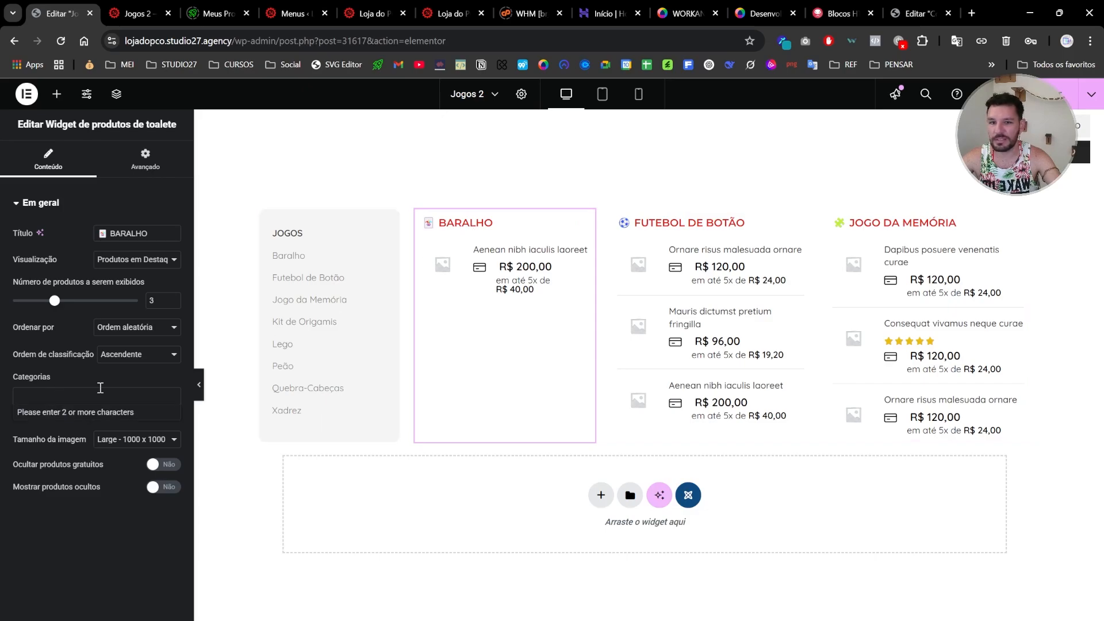
pyautogui.click(138, 267)
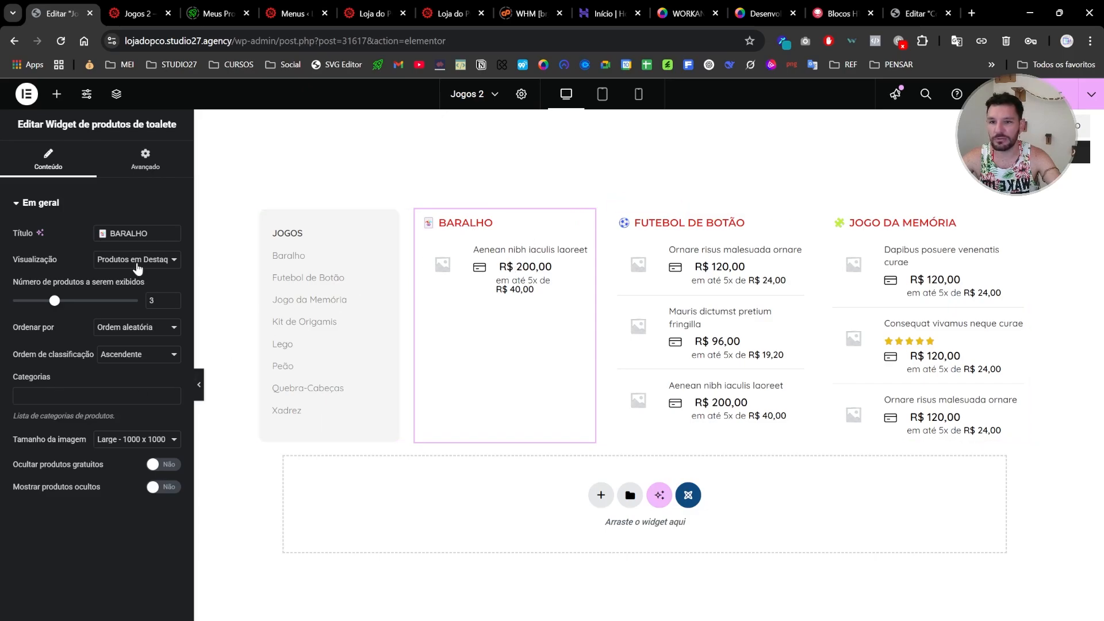
pyautogui.click(137, 267)
pyautogui.click(113, 275)
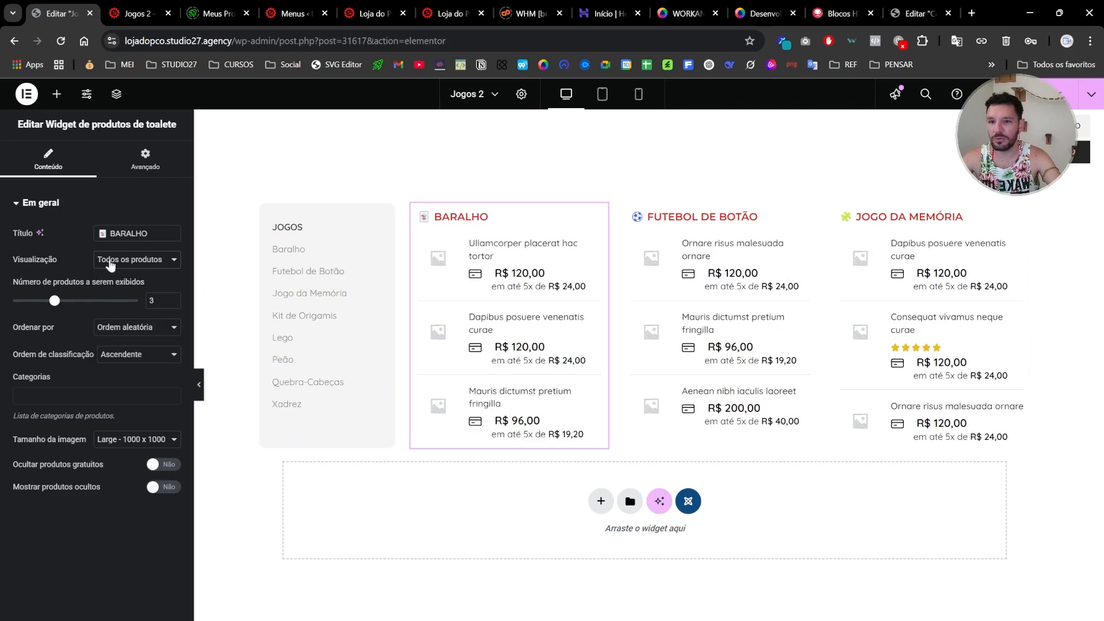
# Set the Baralho list's product view to Produtos à venda and open its category filter
pyautogui.click(109, 264)
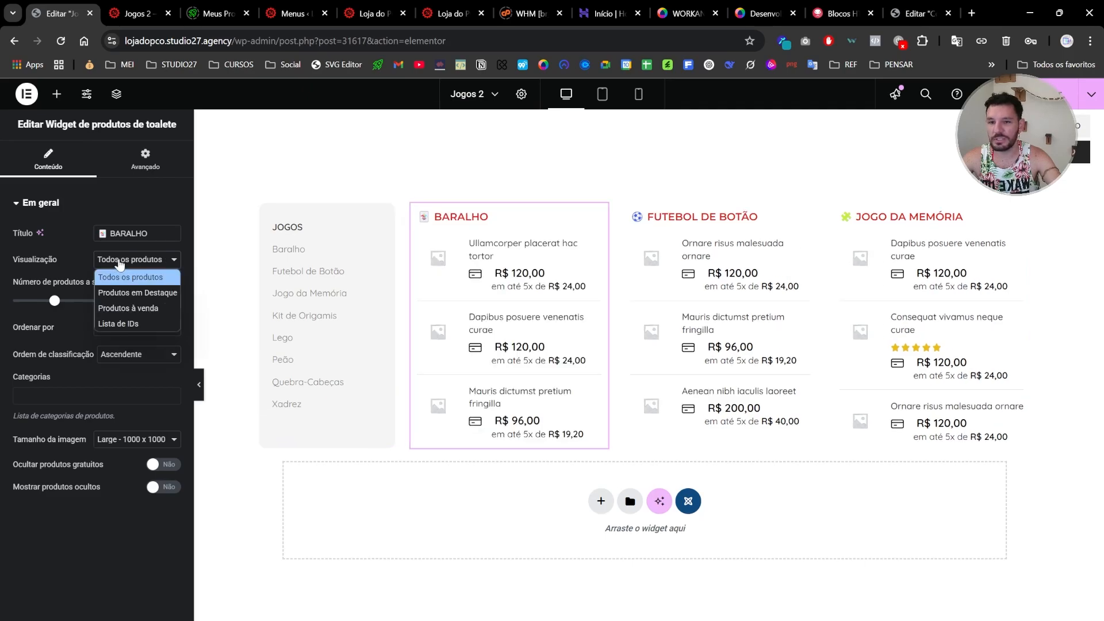
pyautogui.click(131, 310)
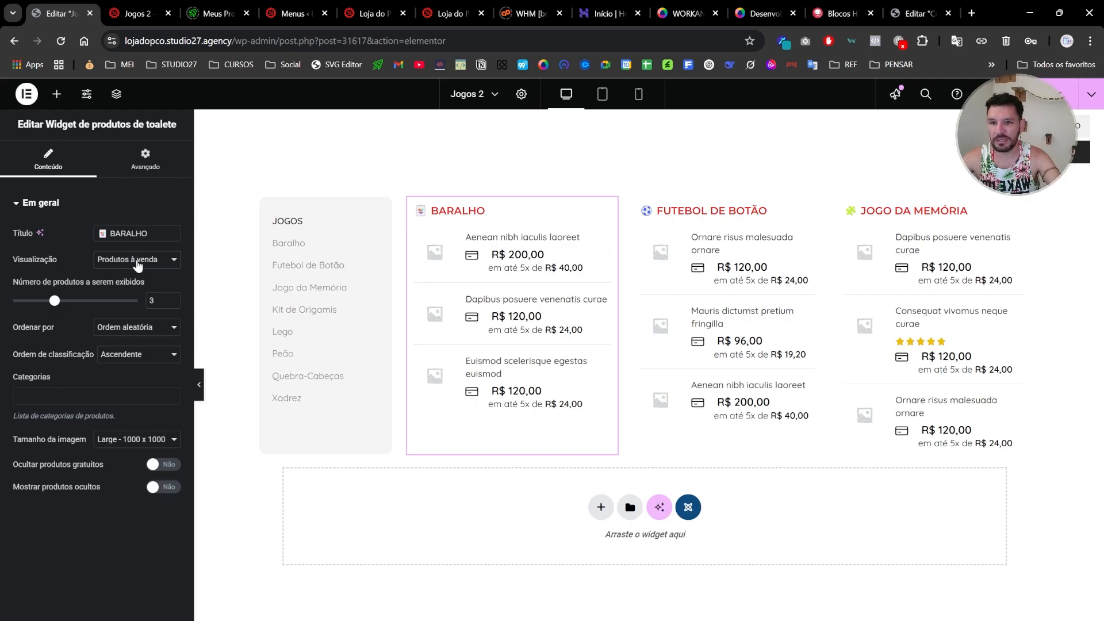
pyautogui.click(133, 263)
pyautogui.click(132, 264)
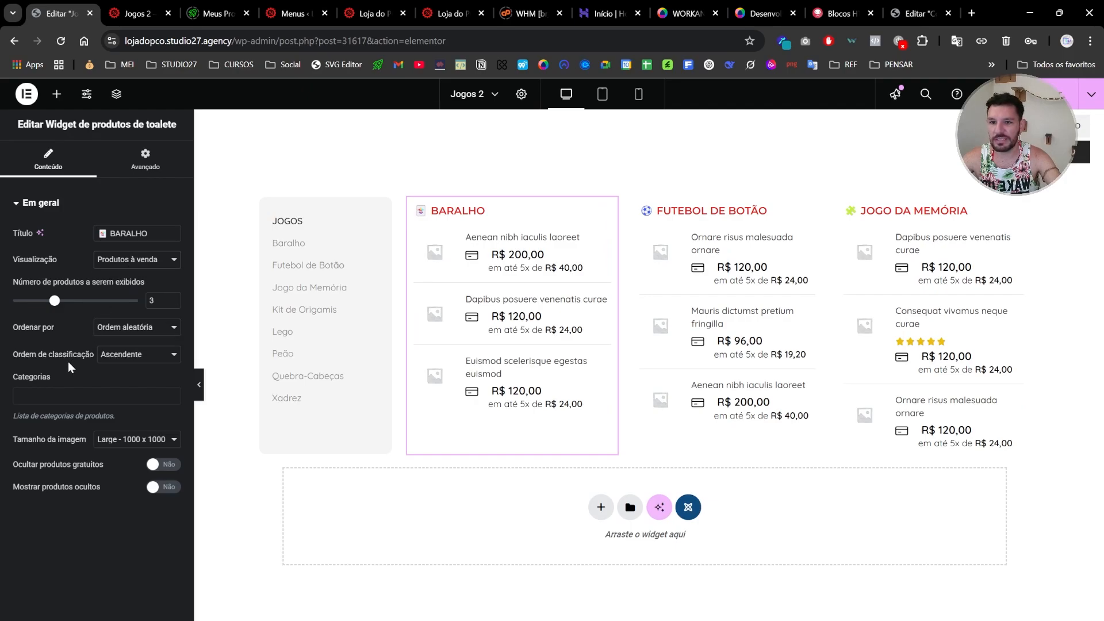
pyautogui.click(62, 398)
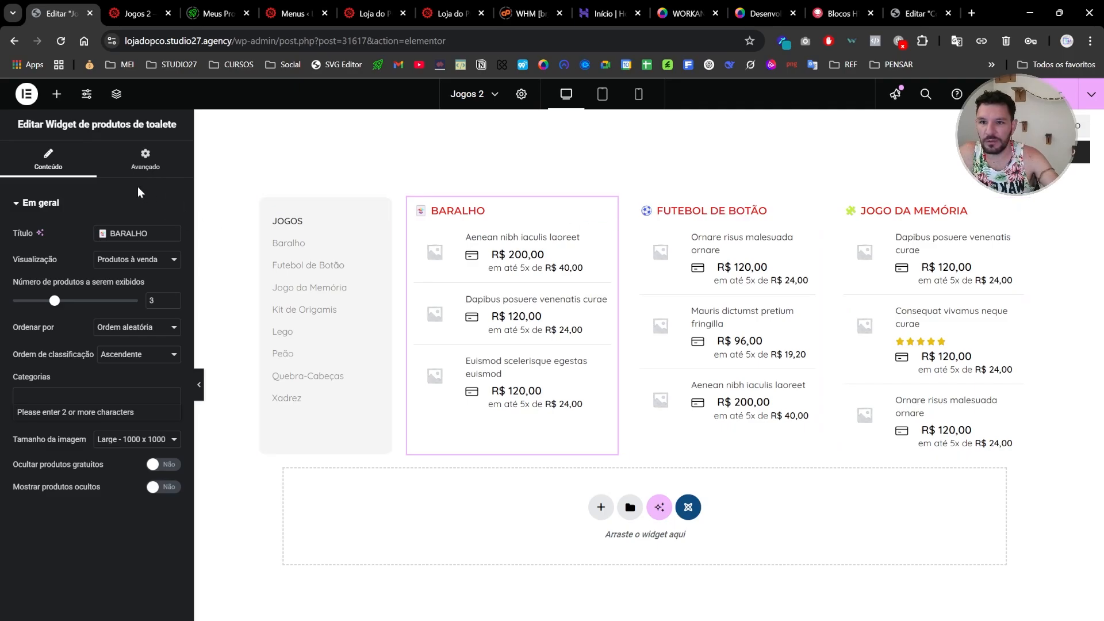
# Set 20 px padding on all sides of the Baralho and Futebol de Botão product lists
pyautogui.click(144, 160)
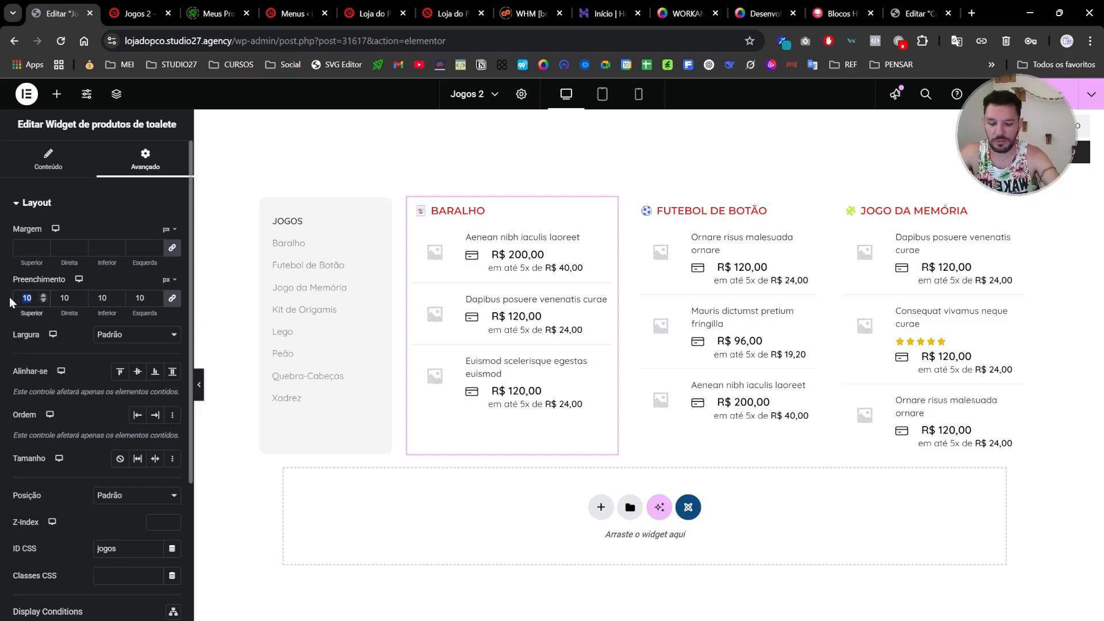
pyautogui.write('20')
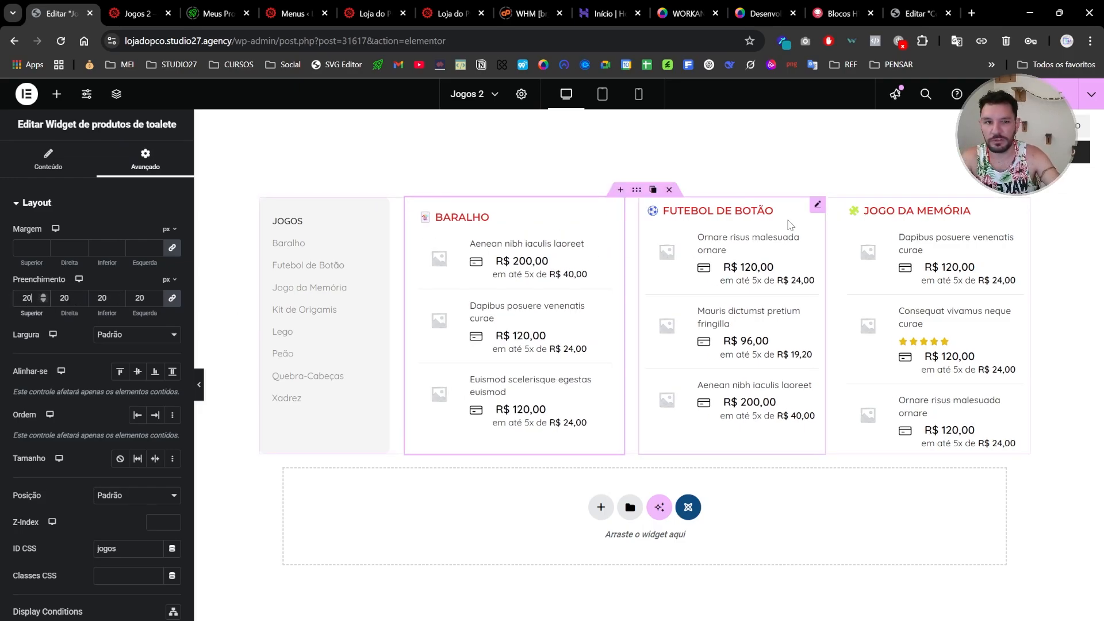
pyautogui.click(817, 206)
pyautogui.click(145, 158)
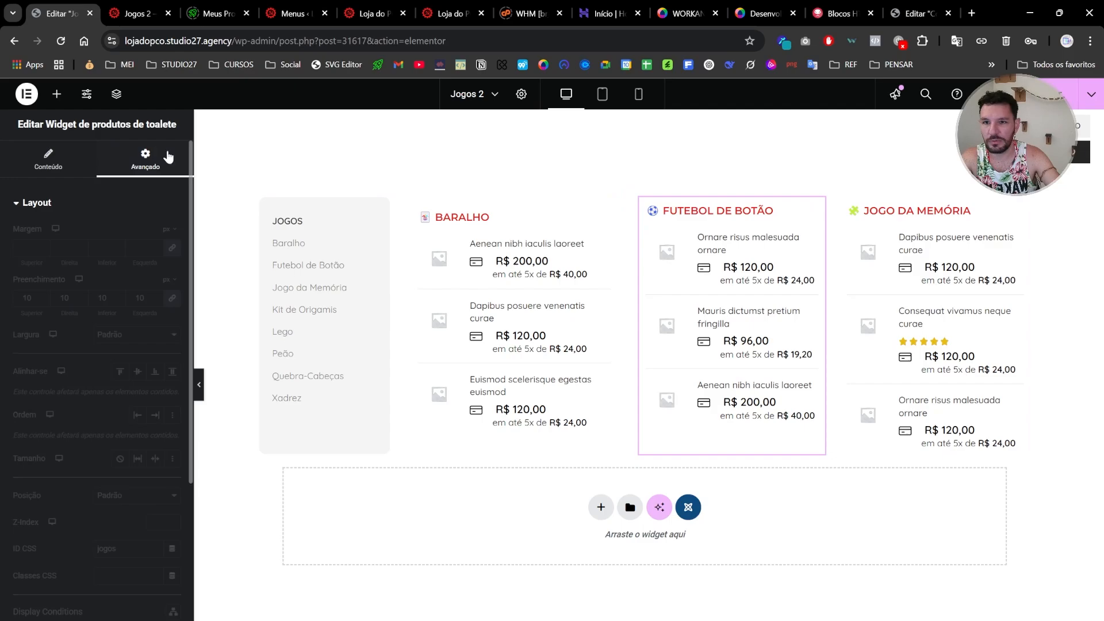
pyautogui.write('20')
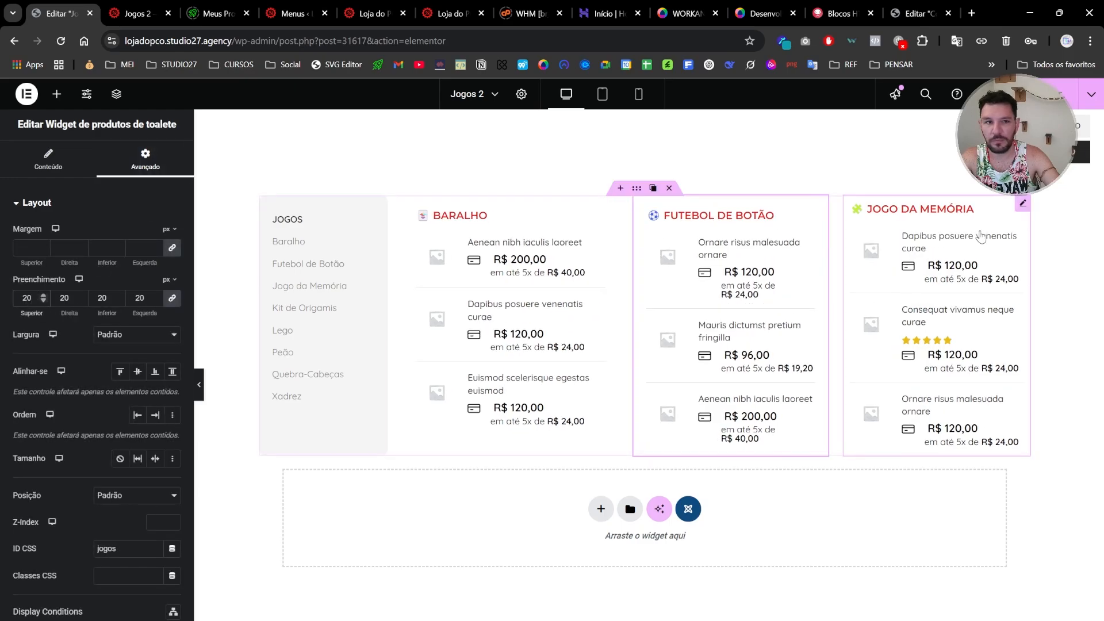
# Set 20 px padding on all sides of the Jogo da Memória product list
pyautogui.click(1036, 209)
pyautogui.click(1022, 205)
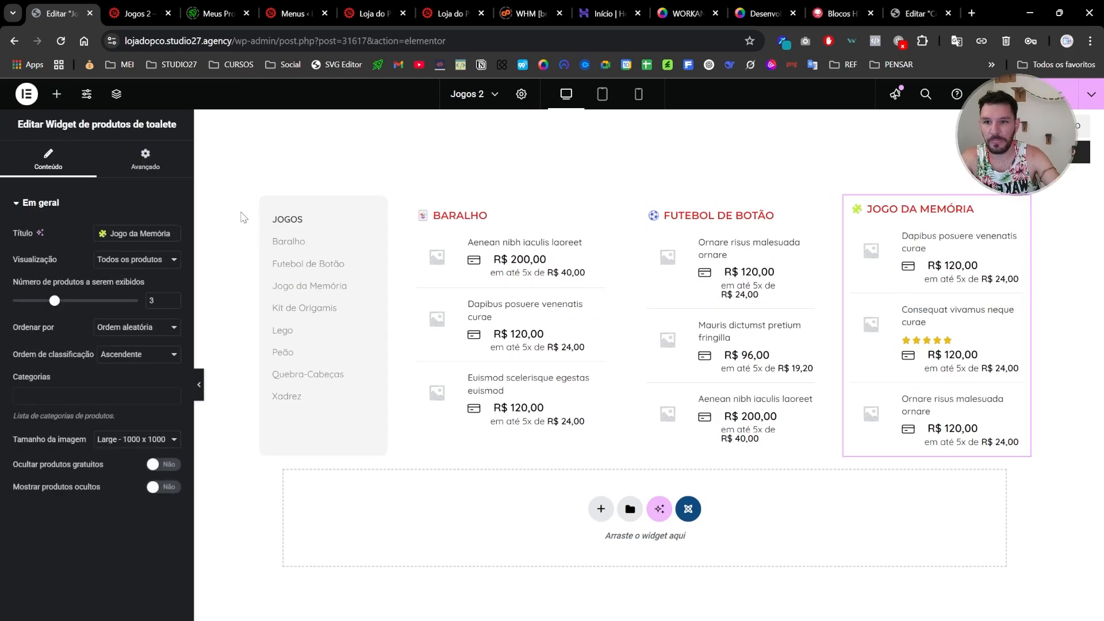
pyautogui.click(145, 158)
pyautogui.doubleClick(27, 297)
pyautogui.write('20')
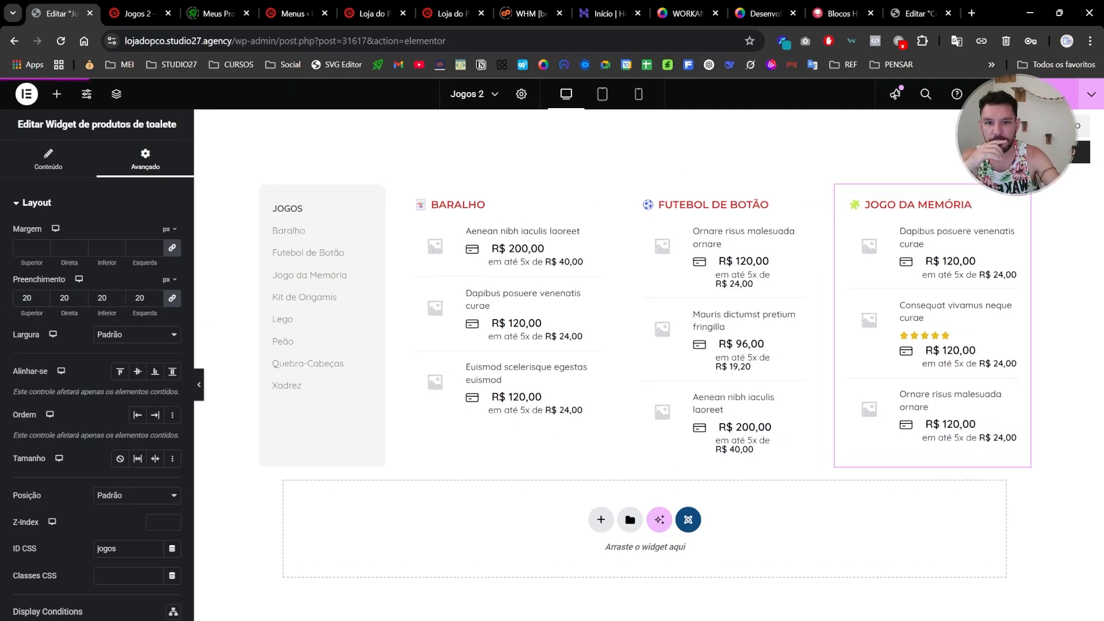
# Assign the Jogos 2 (ID:31617) block to the Jogos item's dropdown in the Principal menu and save the menu
pyautogui.click(288, 14)
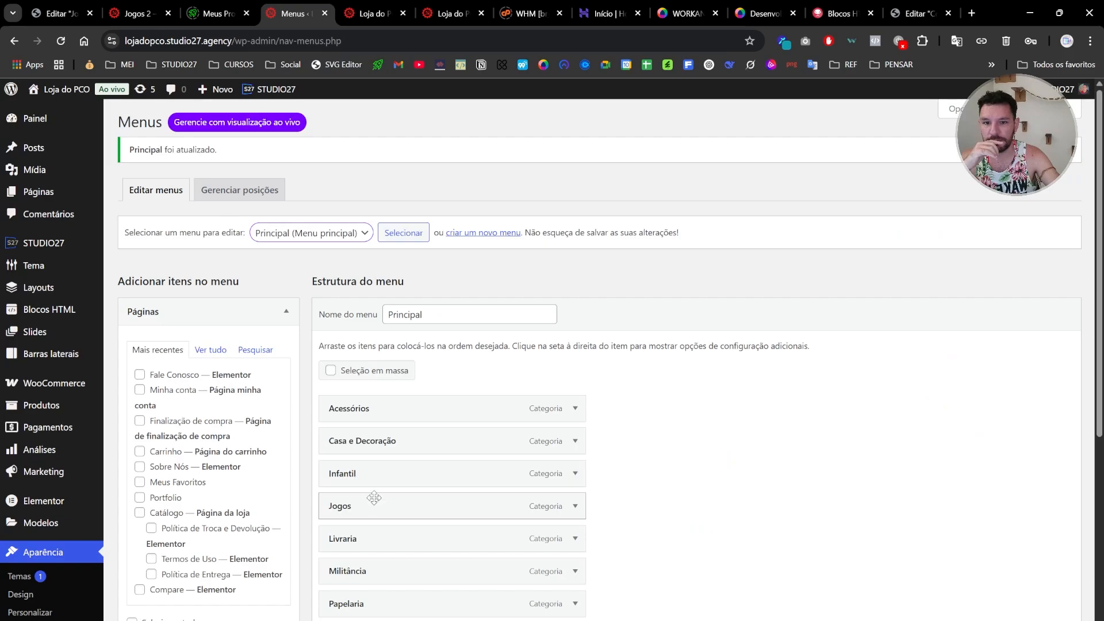
pyautogui.click(574, 507)
pyautogui.scroll(-5, 348, 354)
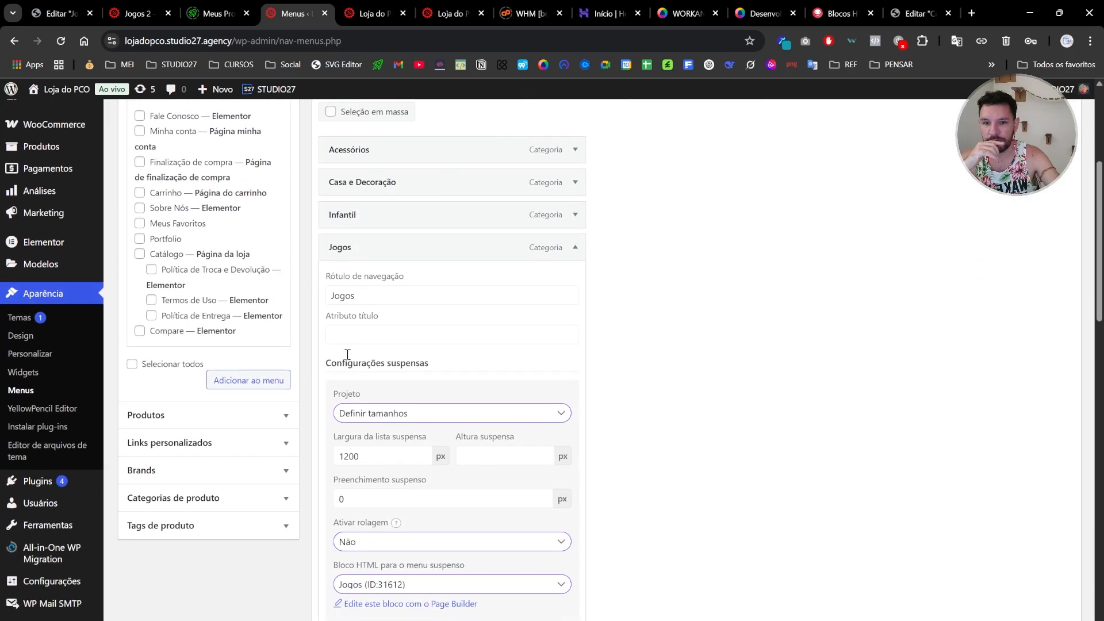
pyautogui.click(395, 585)
pyautogui.click(353, 254)
pyautogui.scroll(-1, 353, 253)
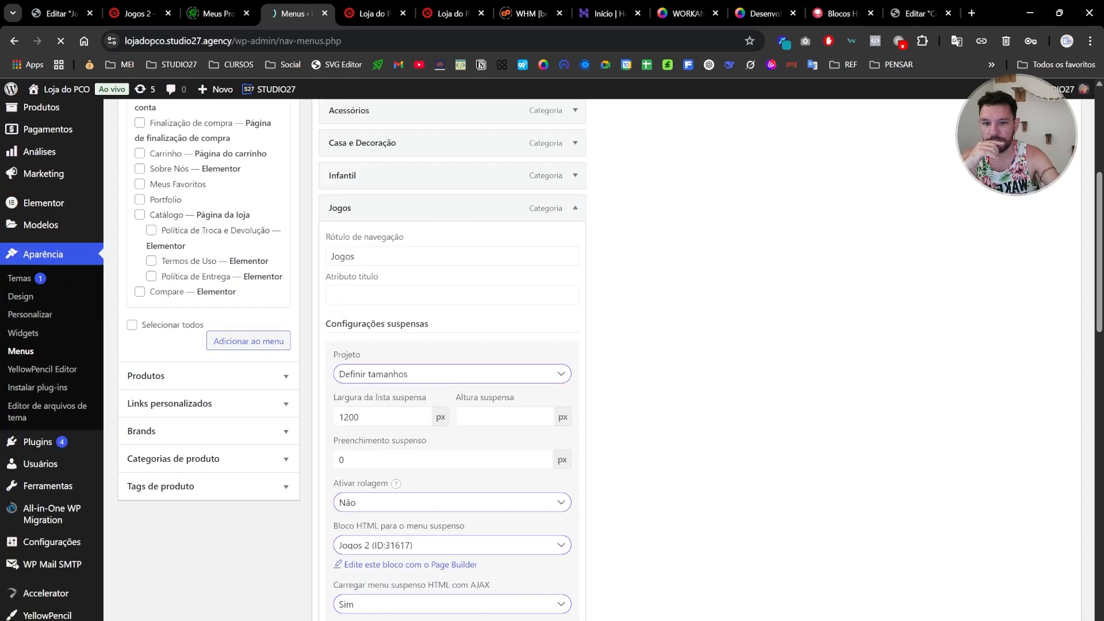
# Reload the store's home page and compare its Jogos product-list dropdown with the banner version
pyautogui.click(380, 15)
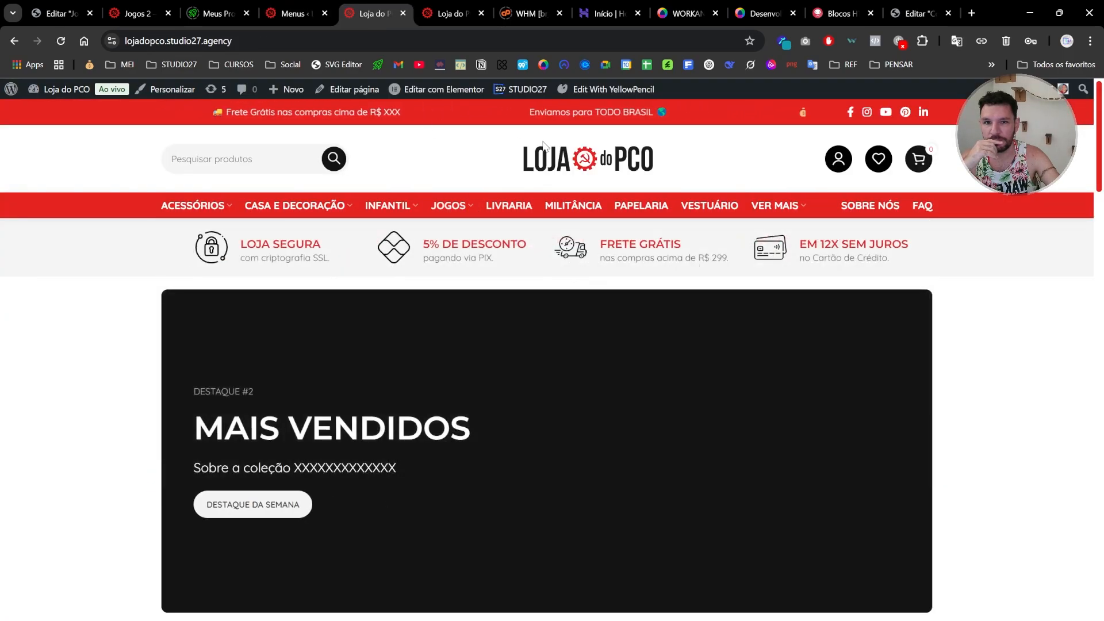
pyautogui.click(551, 157)
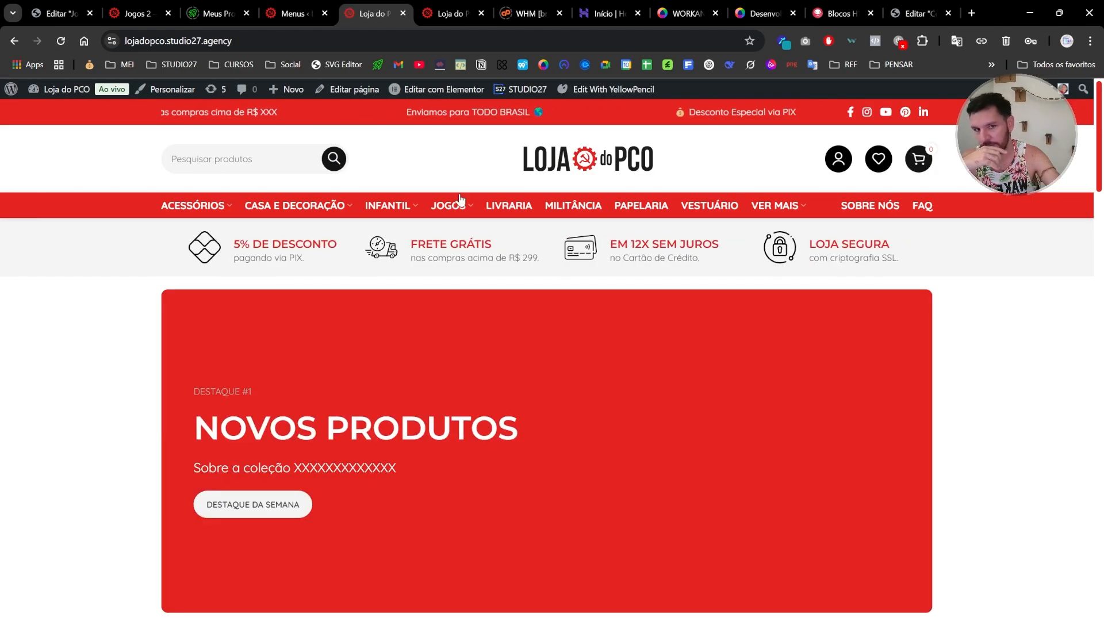
pyautogui.moveTo(460, 202)
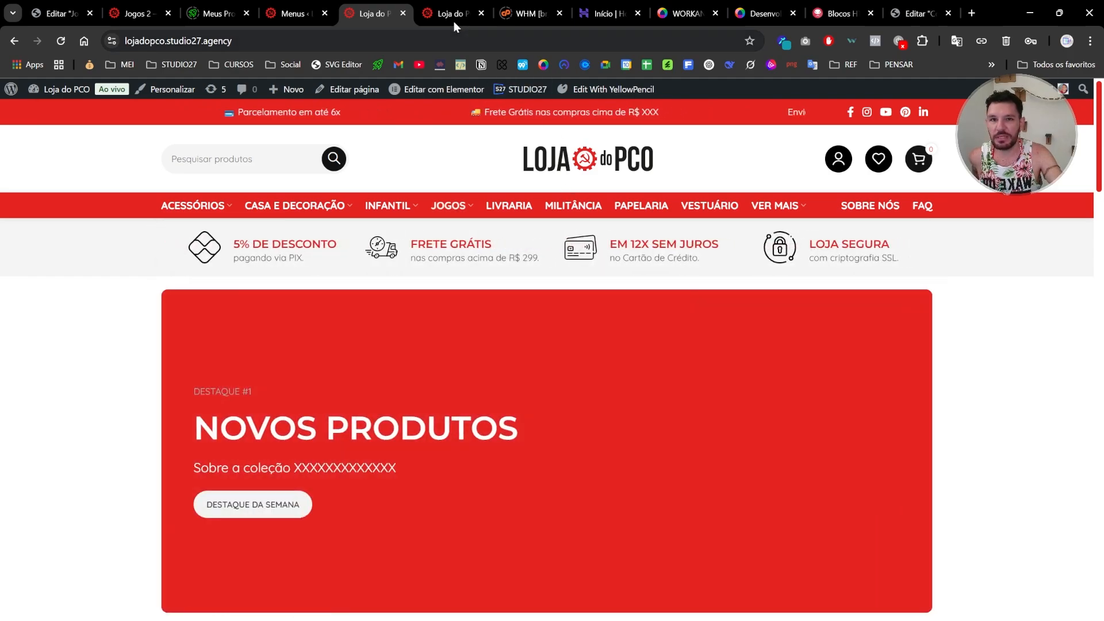
pyautogui.click(454, 21)
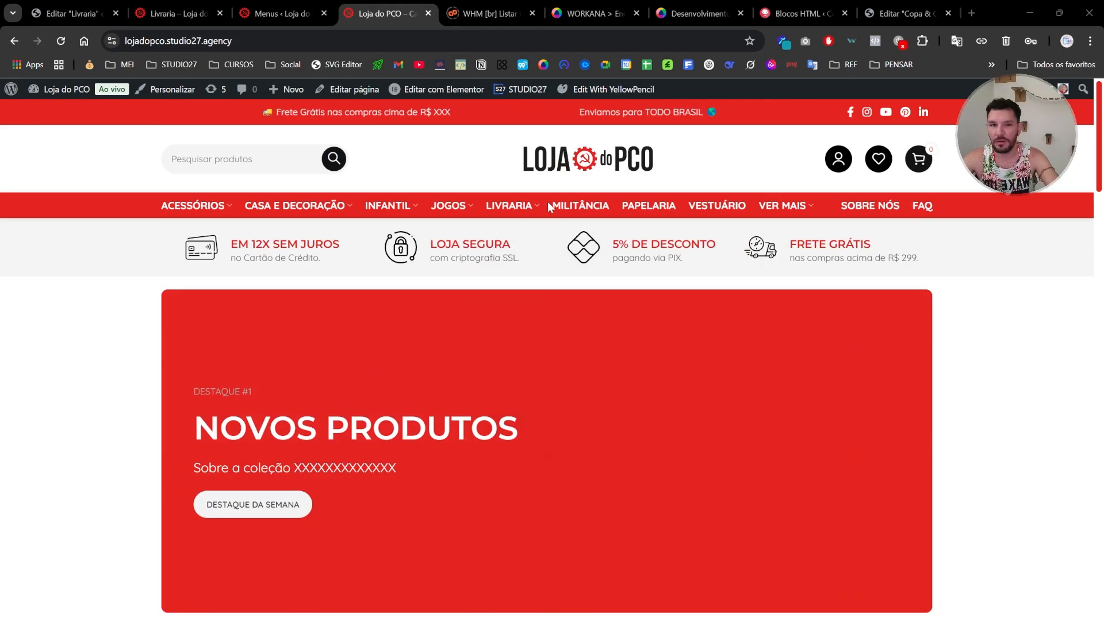
# Review the Jogos, Livraria, Infantil, Casa e Decoração and Acessórios dropdowns on the store
pyautogui.moveTo(454, 206)
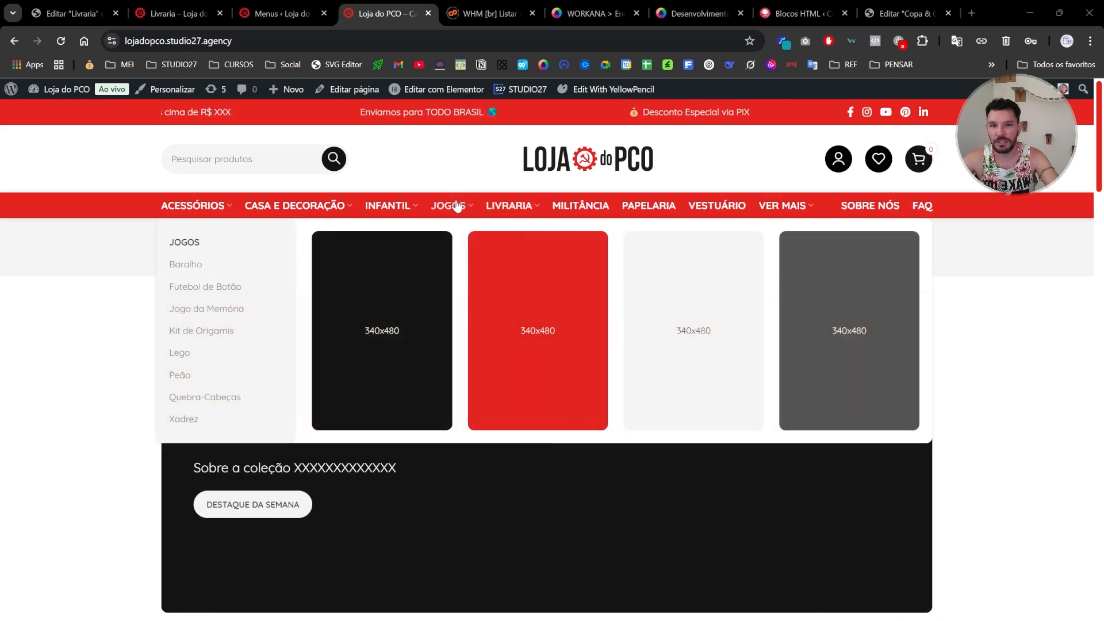
pyautogui.moveTo(498, 208)
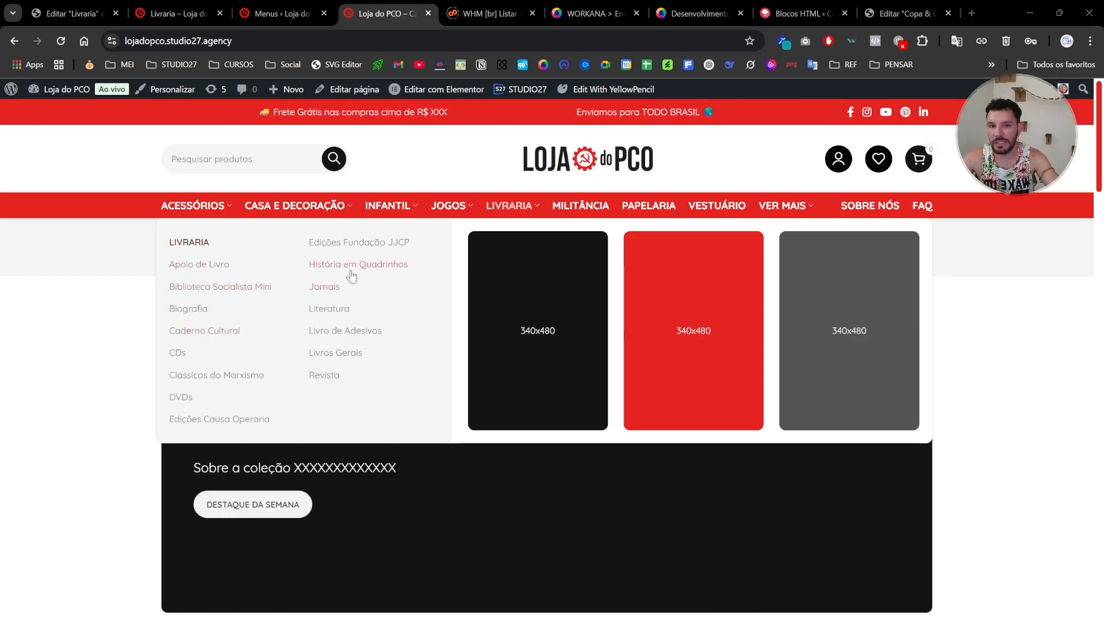
pyautogui.moveTo(397, 217)
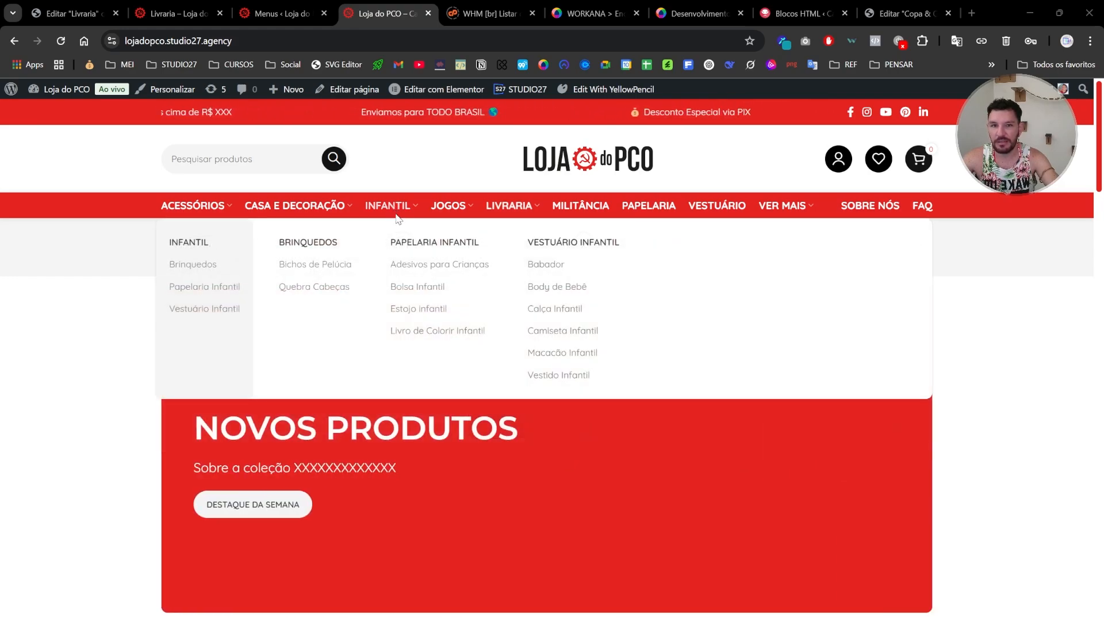
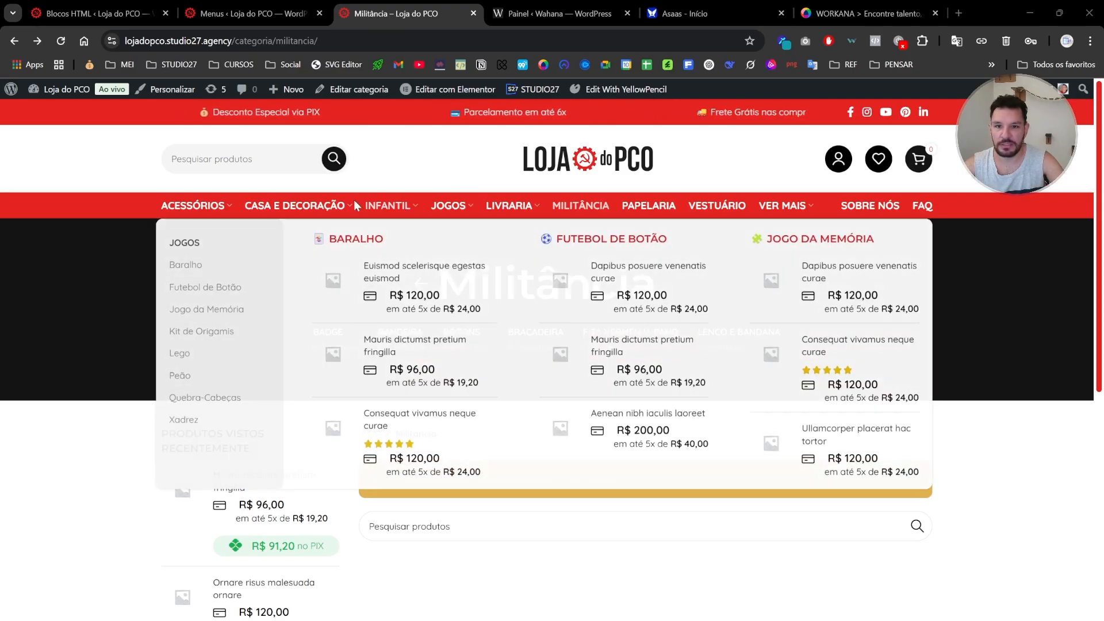
pyautogui.moveTo(305, 212)
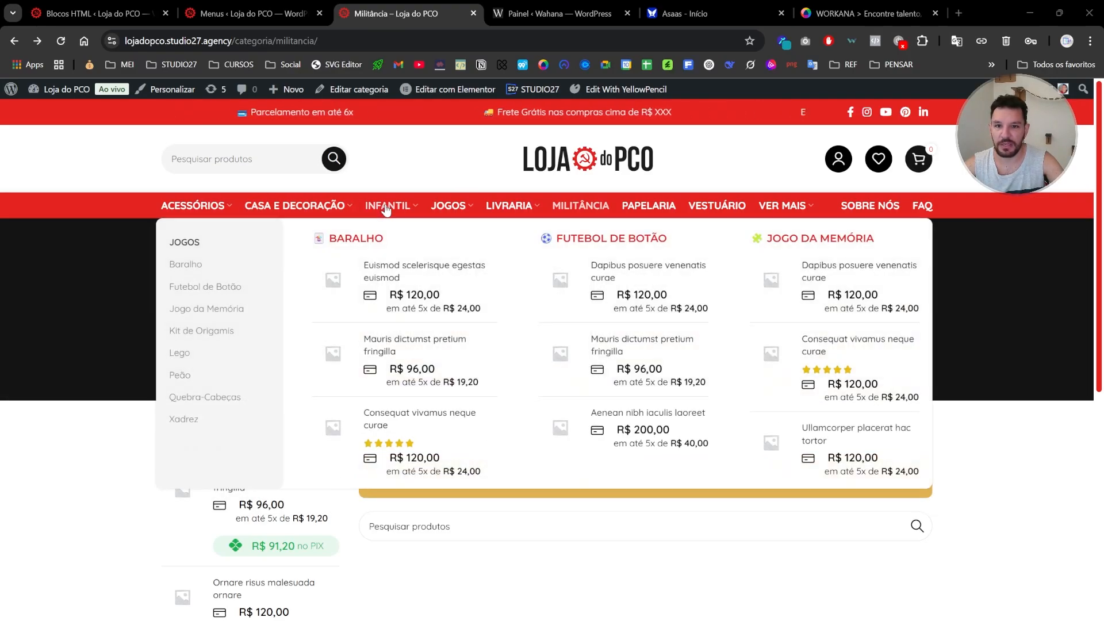
pyautogui.moveTo(180, 208)
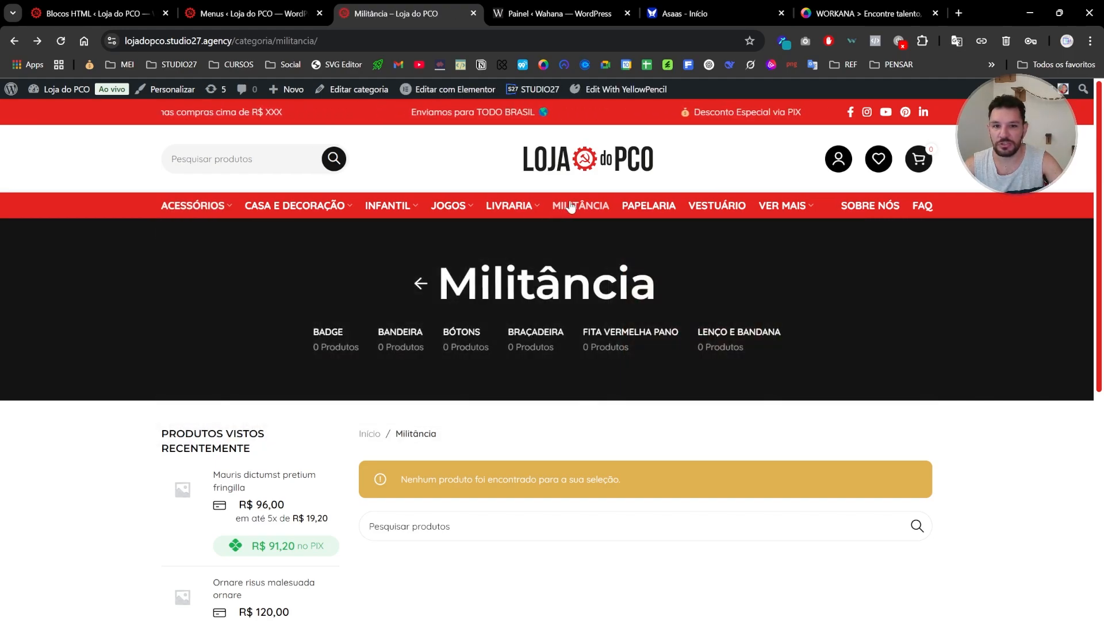
# Examine the Militância category's subcategory levels, go back from Bótons quadrados to Bótons, and compare with the Acessórios, Jogos and Livraria dropdowns
pyautogui.moveTo(451, 290); pyautogui.dragTo(651, 281)
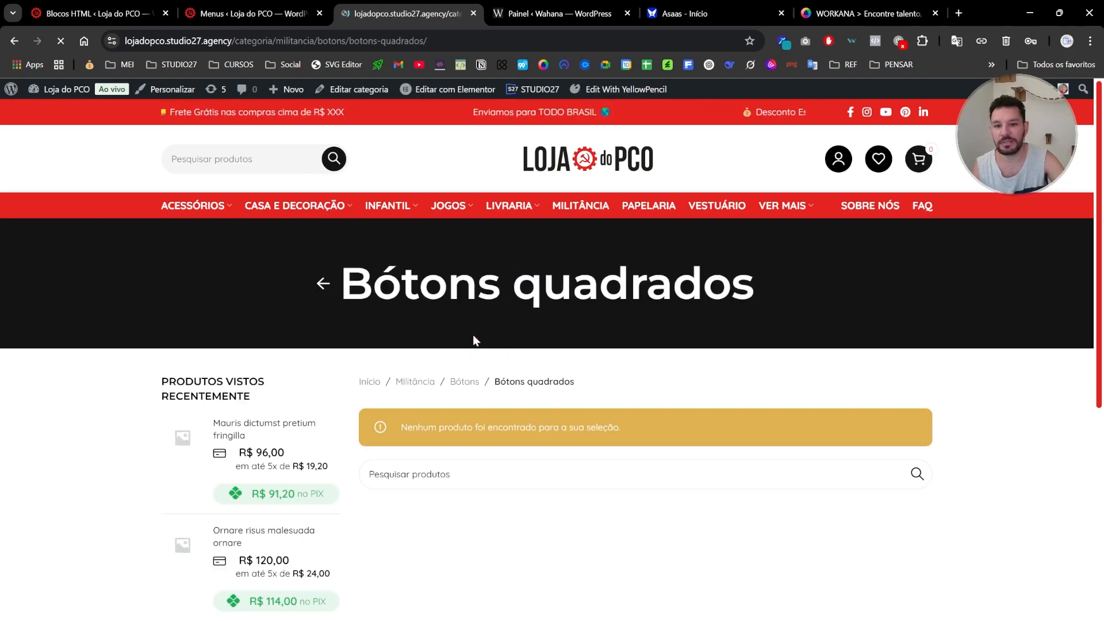
pyautogui.click(322, 286)
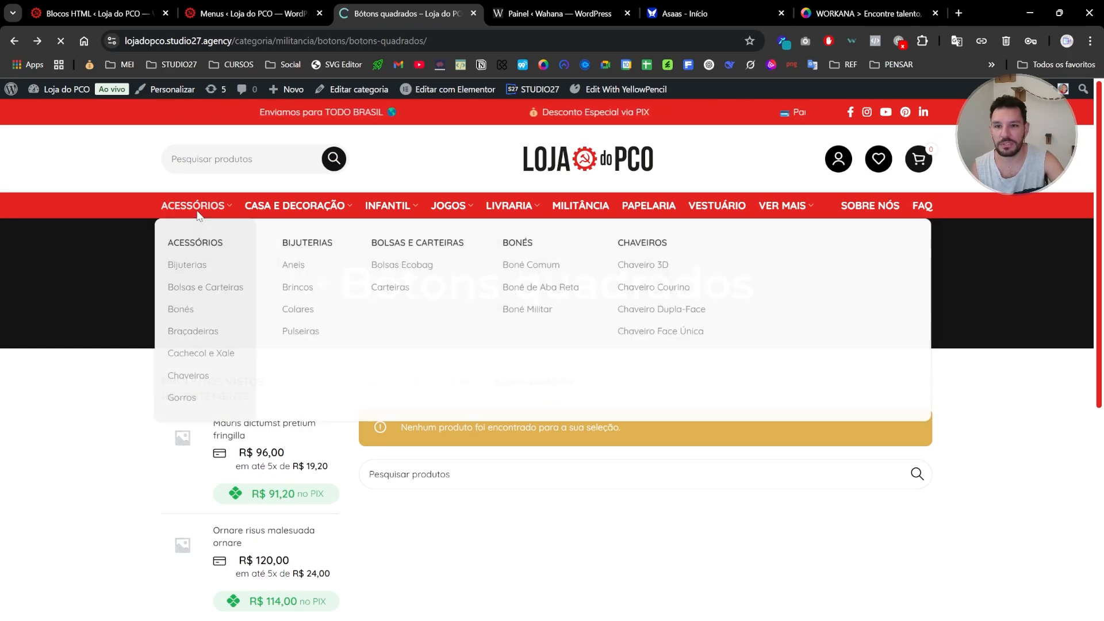
pyautogui.moveTo(219, 236)
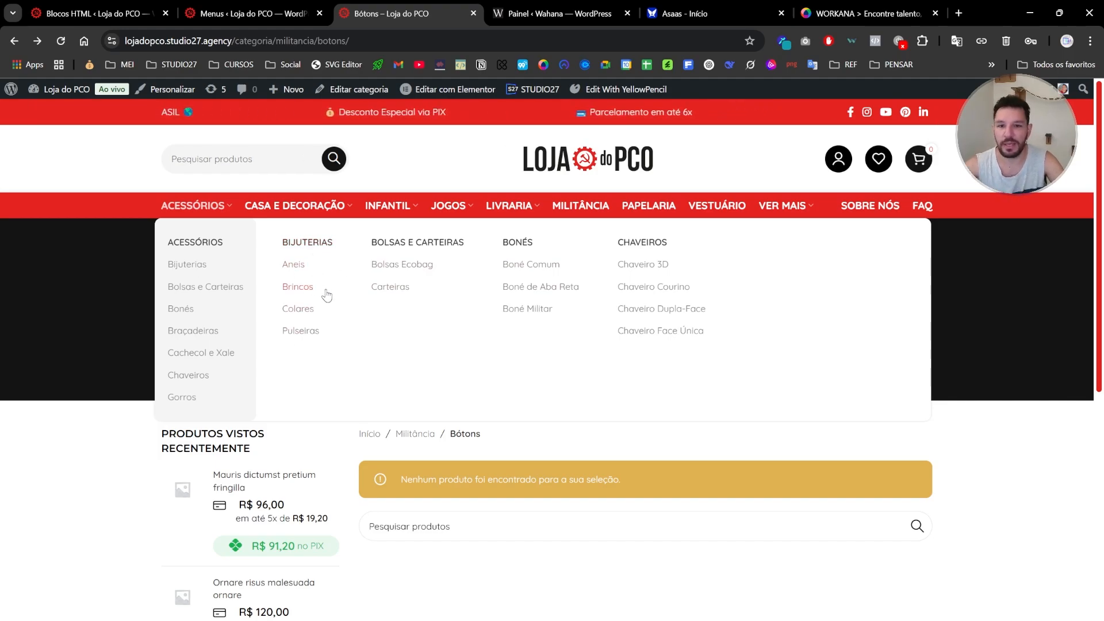
pyautogui.moveTo(470, 229)
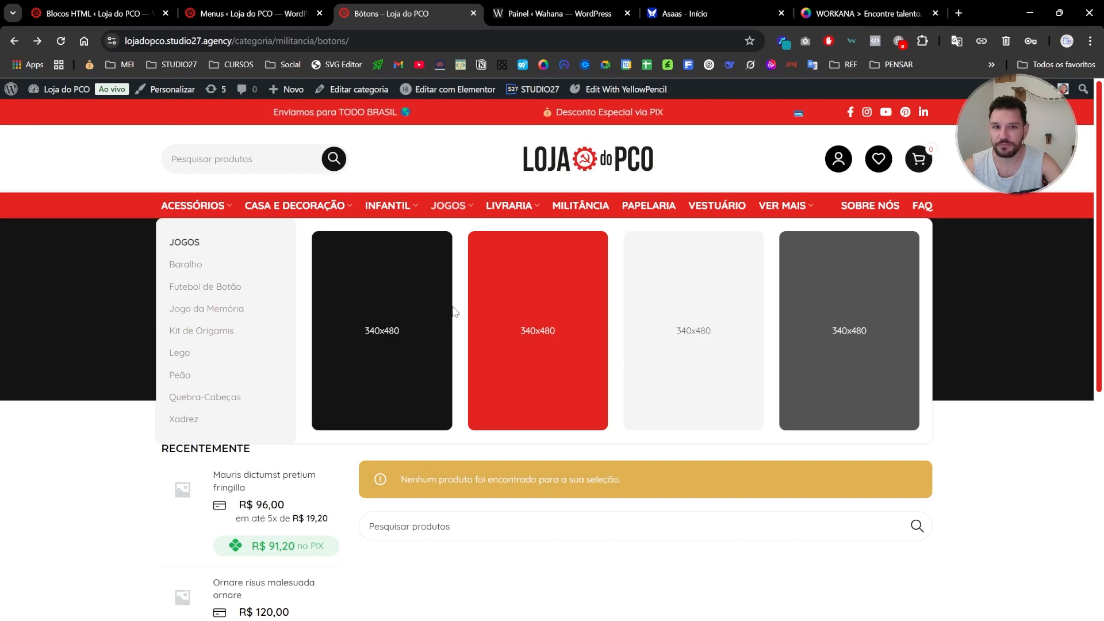
pyautogui.moveTo(522, 209)
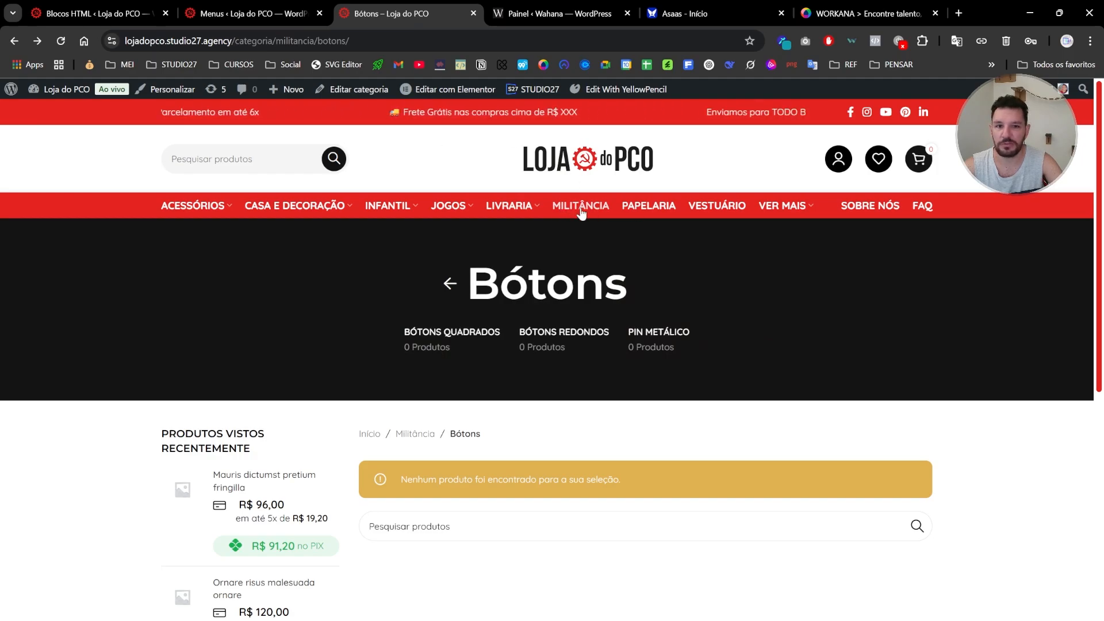
# Duplicate the Acessórios mega-menu block in the HTML blocks list
pyautogui.click(109, 14)
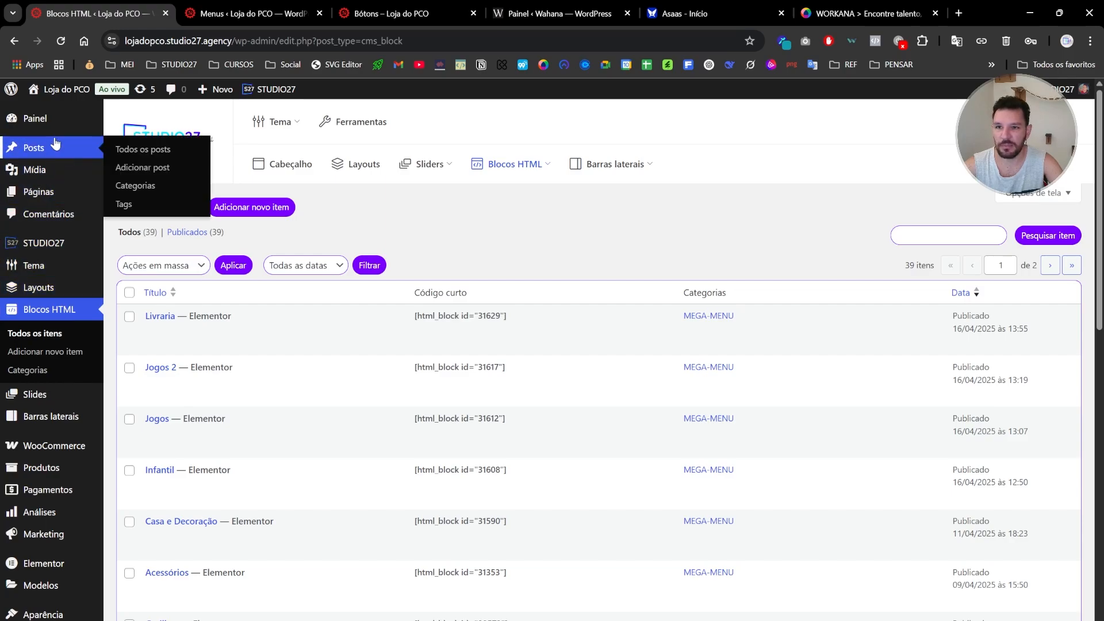
pyautogui.moveTo(300, 362)
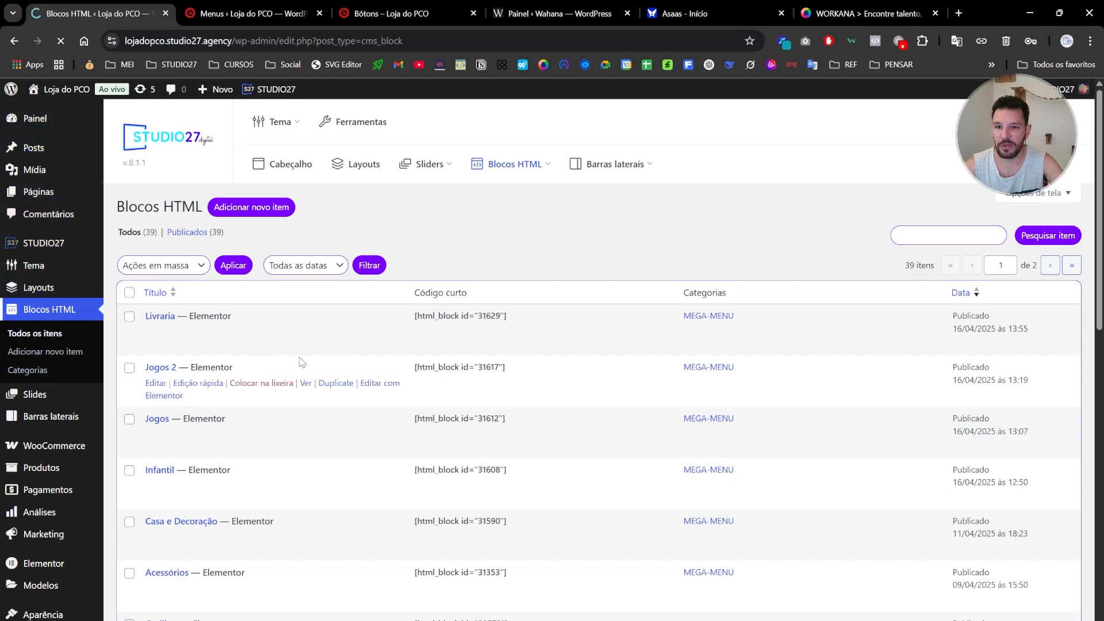
pyautogui.scroll(-2, 290, 364)
pyautogui.moveTo(157, 451)
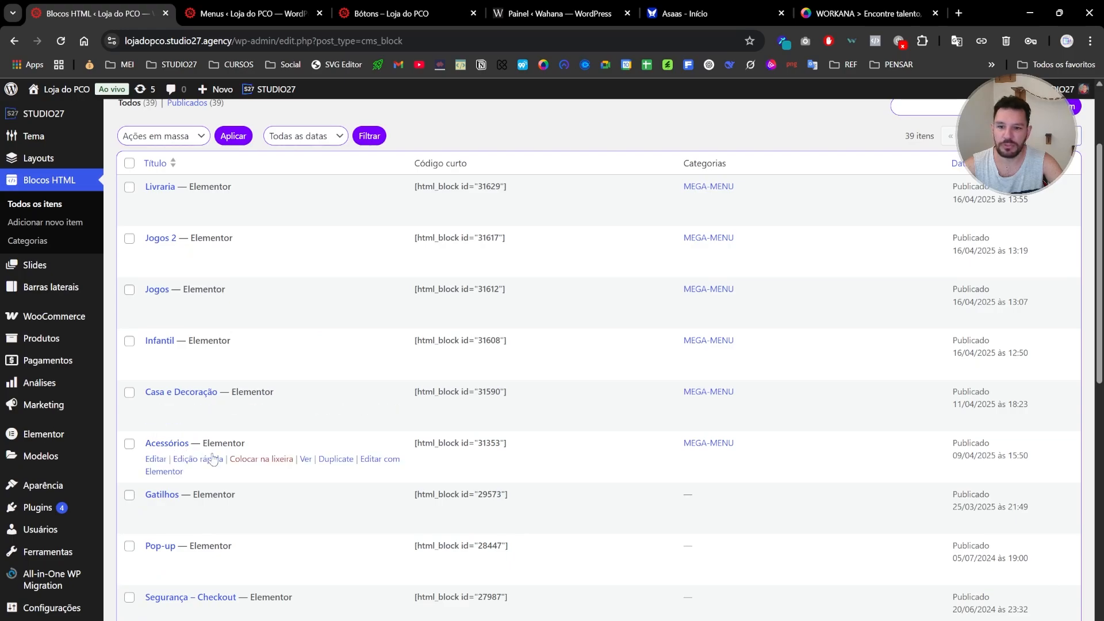
pyautogui.click(337, 459)
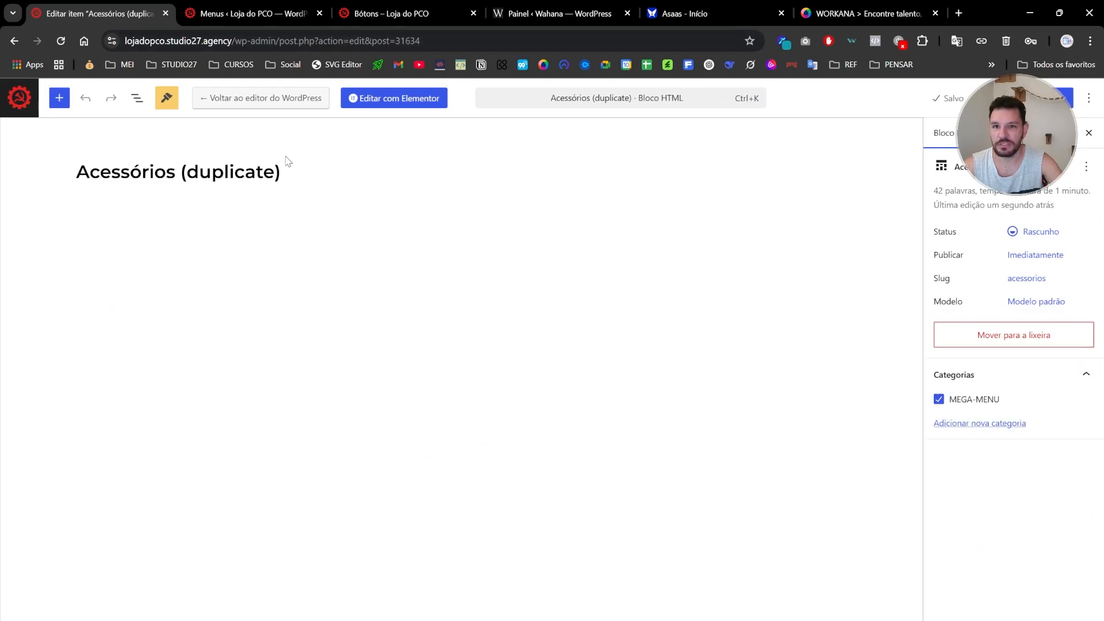
# Rename the duplicated block as Militância, copying the name from the store's category page, and publish it
pyautogui.click(379, 13)
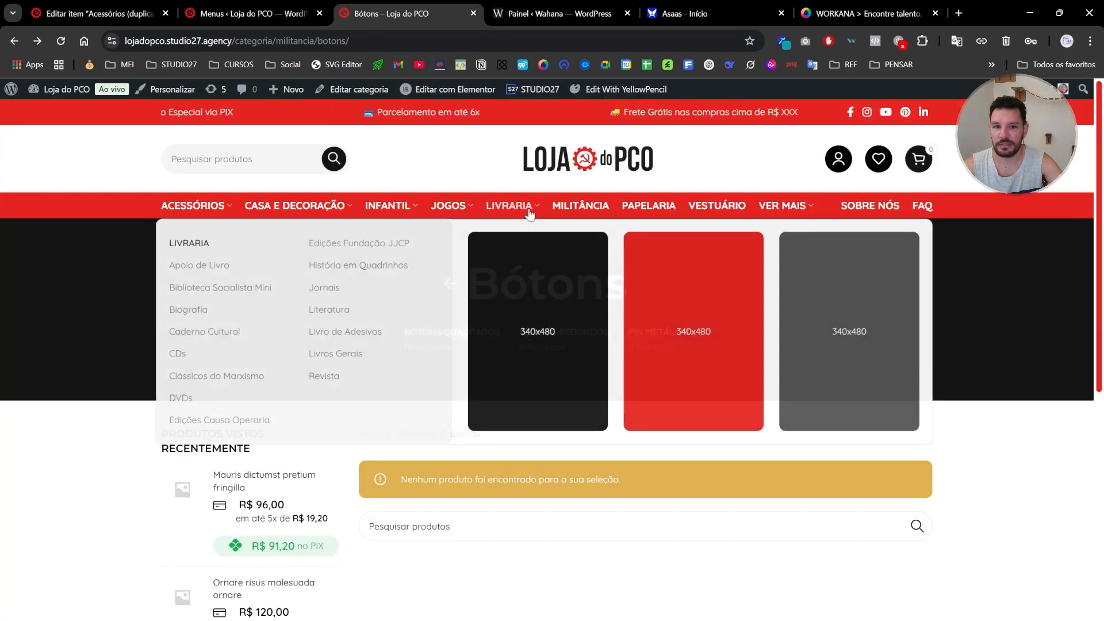
pyautogui.click(579, 209)
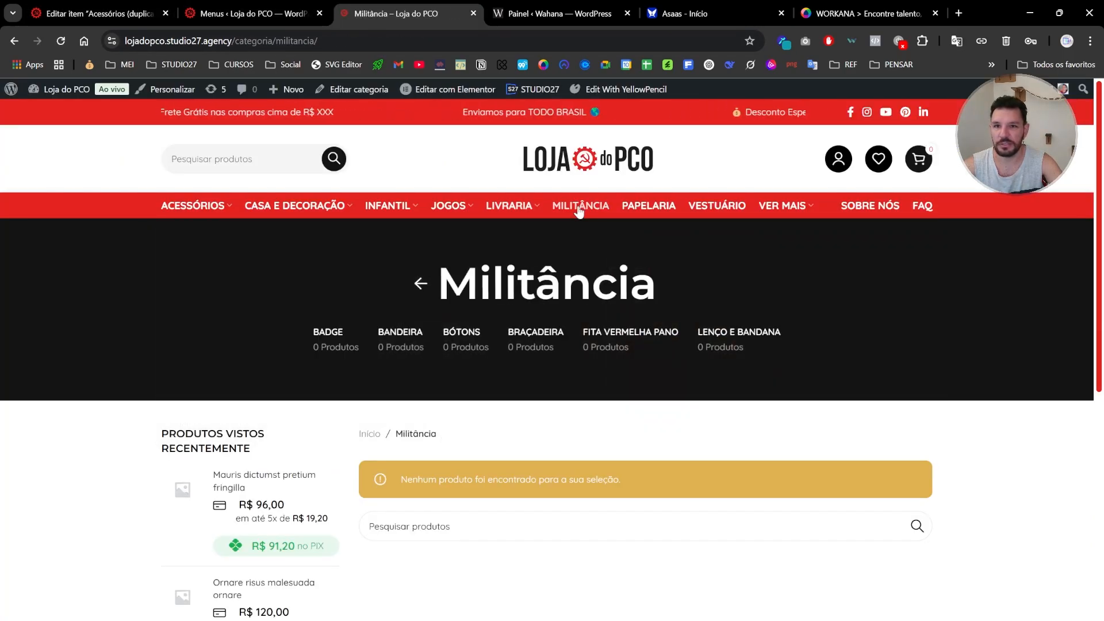
pyautogui.doubleClick(547, 283)
pyautogui.hotkey('ctrl', 'c')
pyautogui.click(109, 13)
pyautogui.click(236, 171)
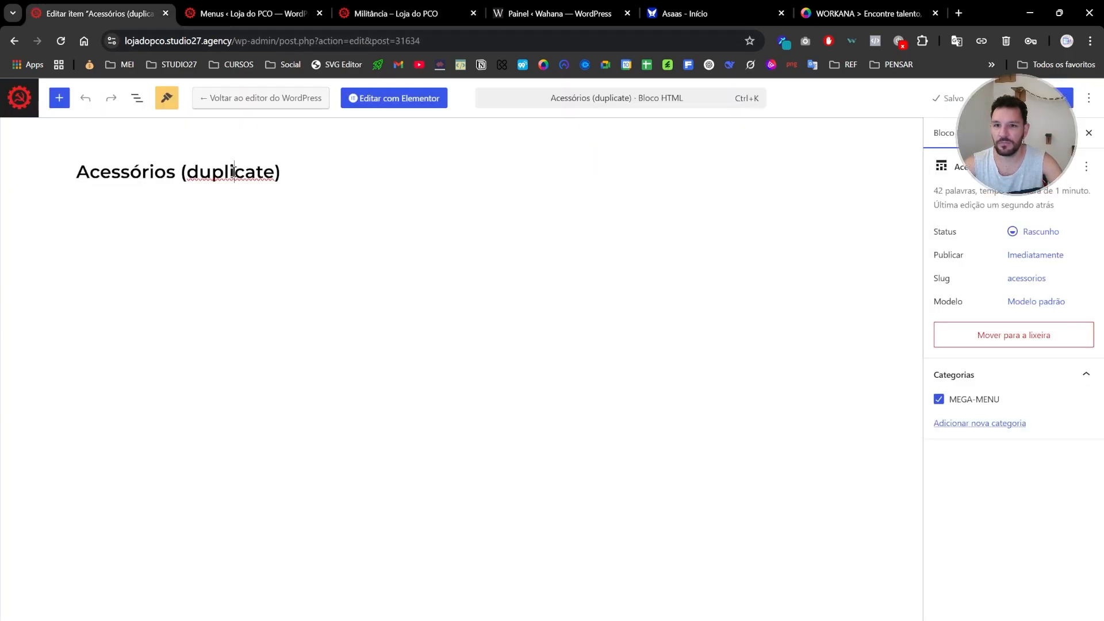
pyautogui.hotkey('ctrl', 'a')
pyautogui.hotkey('ctrl', 'v')
pyautogui.click(1050, 99)
pyautogui.click(1050, 99)
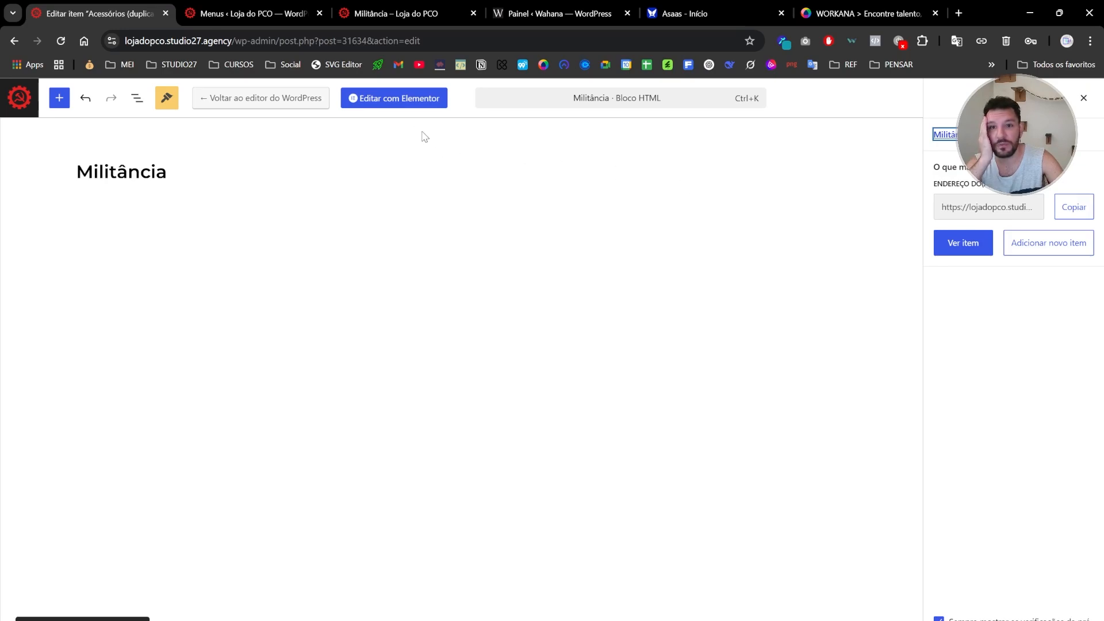
# Edit the Militância block in Elementor and set its first menu list's title to Militância and link to /categoria/militancia/
pyautogui.click(395, 109)
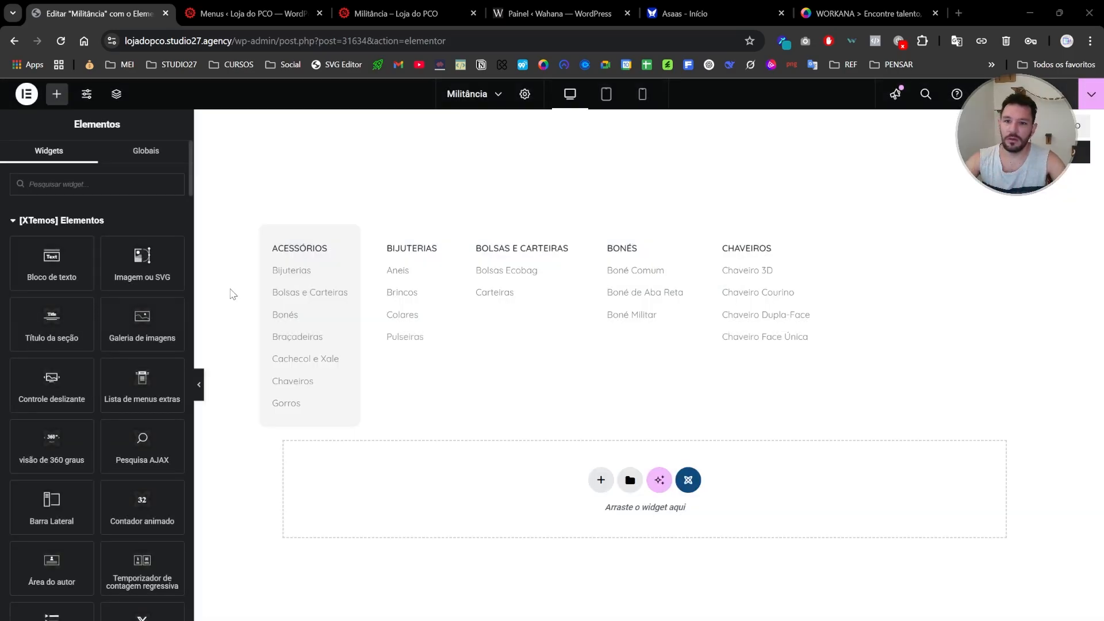
pyautogui.moveTo(402, 13); pyautogui.dragTo(0, 69)
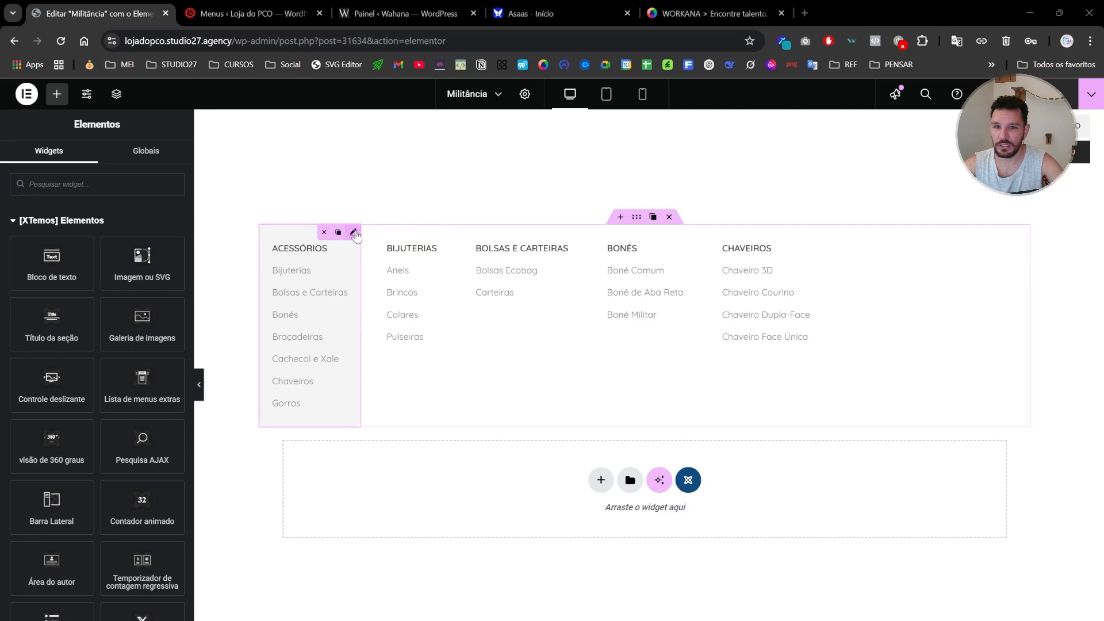
pyautogui.click(355, 231)
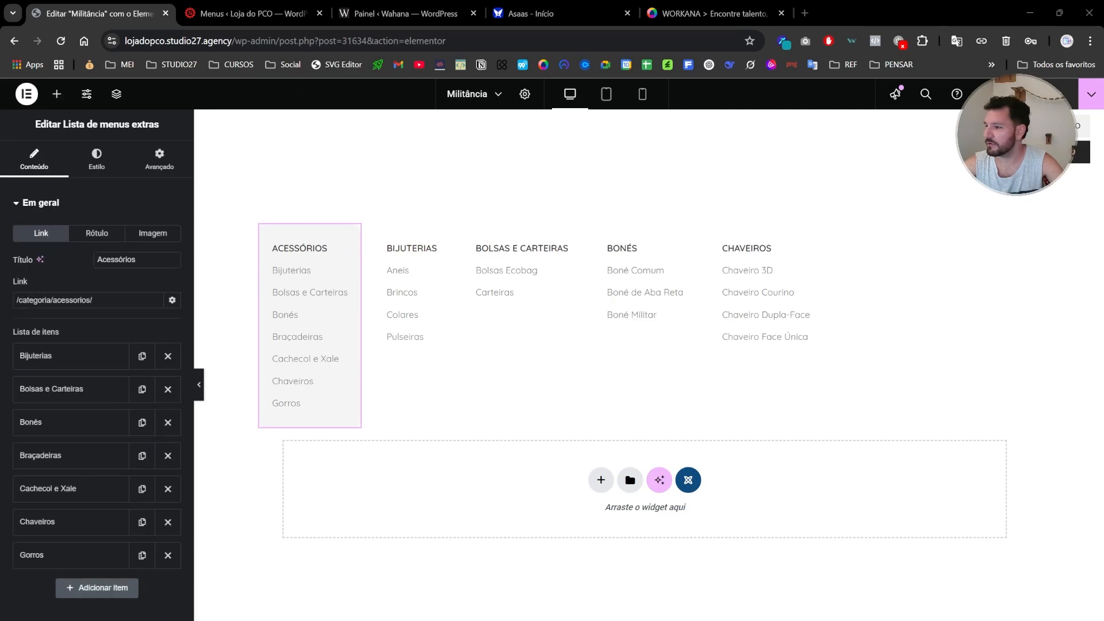
pyautogui.doubleClick(149, 253)
pyautogui.hotkey('ctrl', 'v')
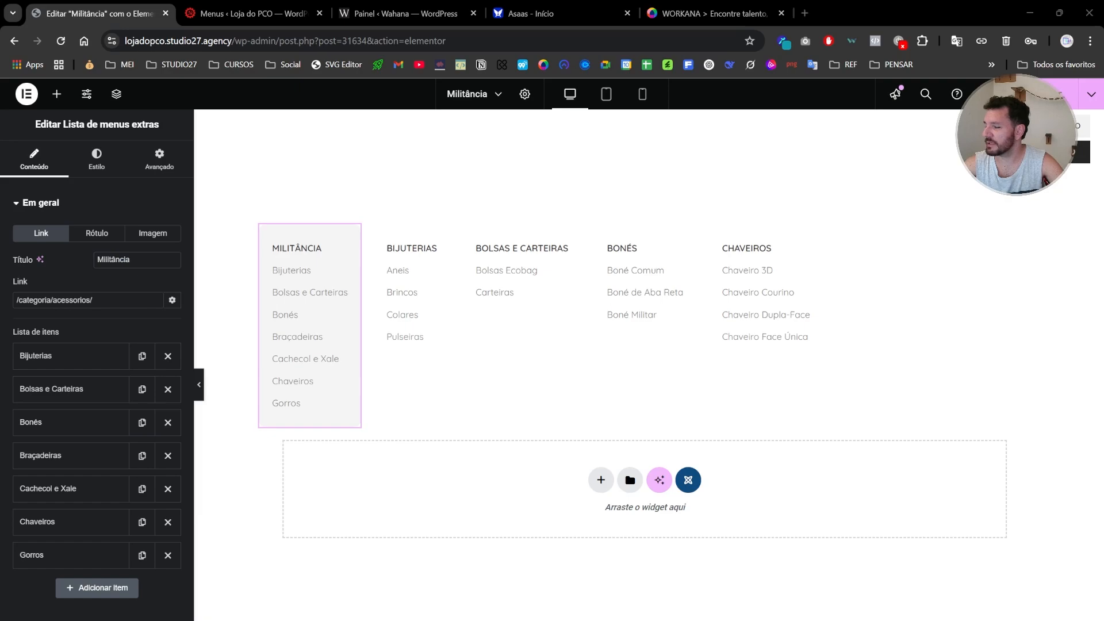
pyautogui.tripleClick(106, 300)
pyautogui.write('/categoria/militancia/')
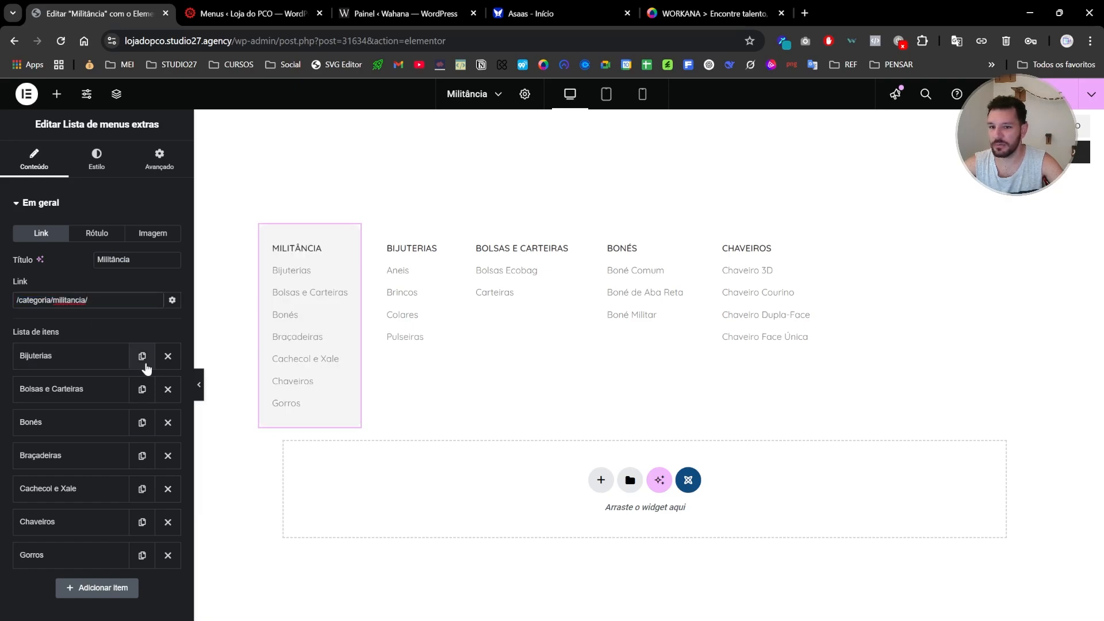
# Delete every item from the Militância list except Gorros
pyautogui.click(167, 356)
pyautogui.click(168, 356)
pyautogui.click(168, 356)
pyautogui.click(168, 356)
pyautogui.click(168, 356)
pyautogui.click(168, 356)
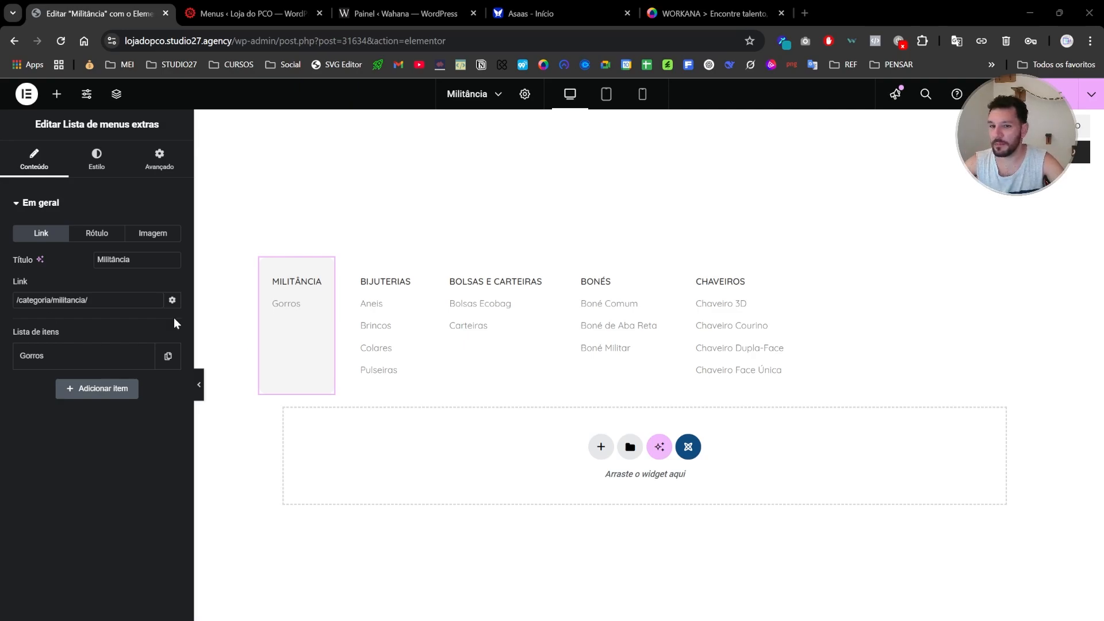
pyautogui.click(124, 302)
pyautogui.doubleClick(141, 259)
pyautogui.write('Badge')
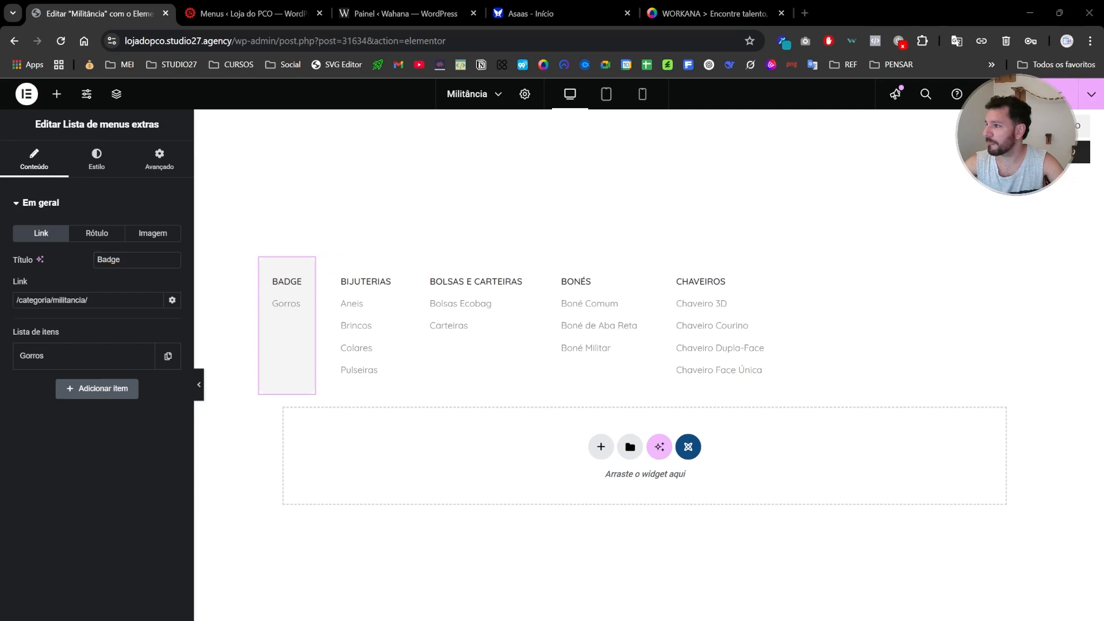
pyautogui.click(101, 300)
pyautogui.write('badge/')
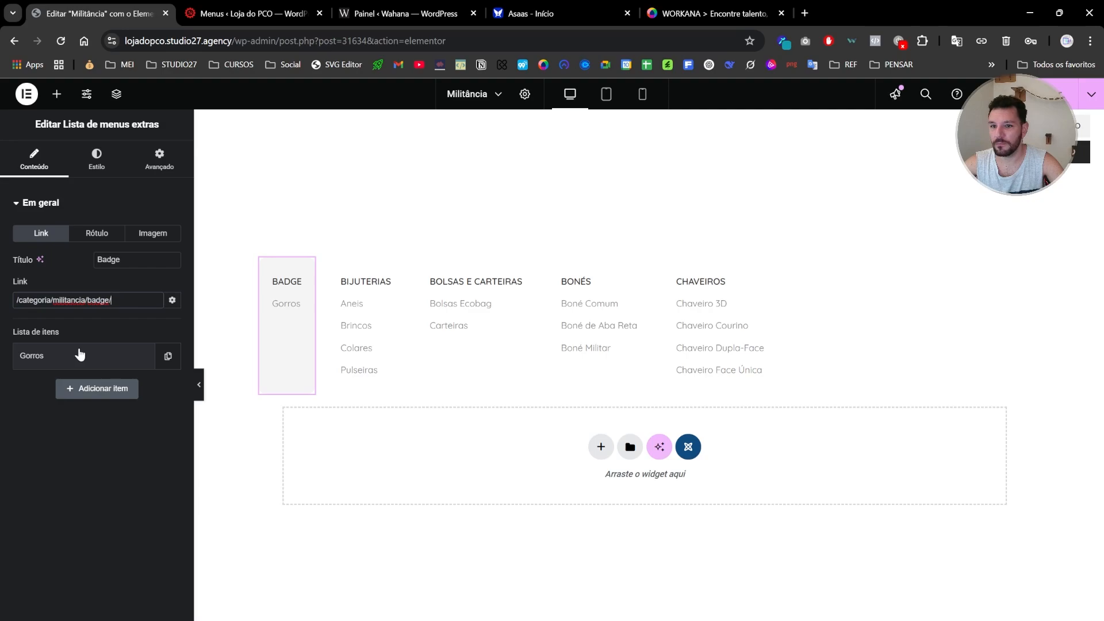
pyautogui.hotkey('ctrl', 'z')
pyautogui.hotkey('ctrl', 'z')
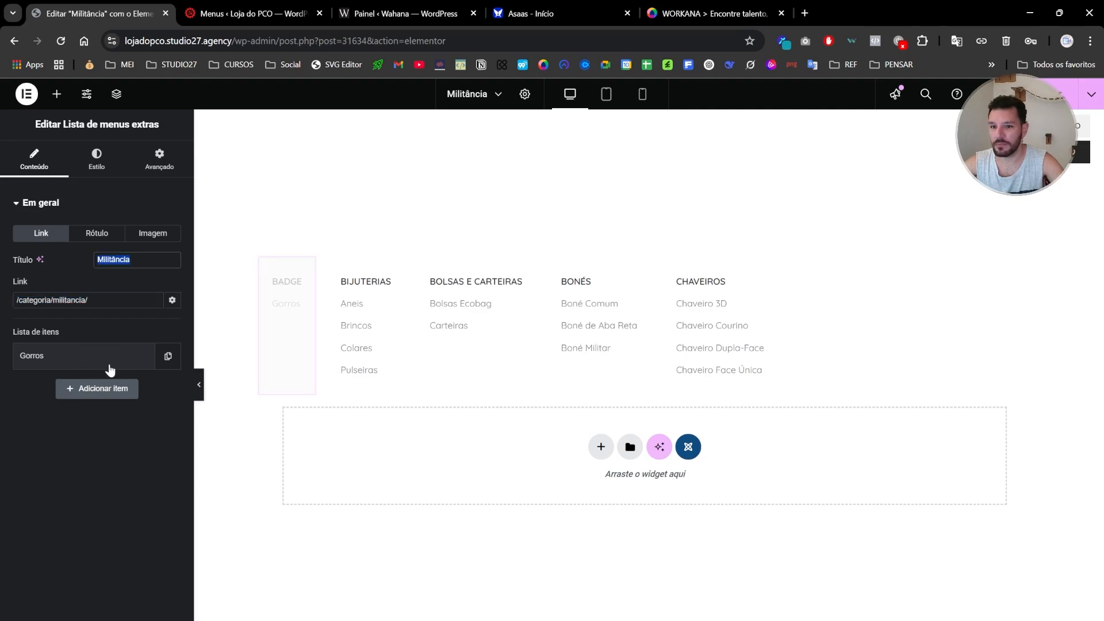
# Change the Gorros item's title to Badge and its link to /categoria/militancia/badge/
pyautogui.click(106, 367)
pyautogui.tripleClick(111, 448)
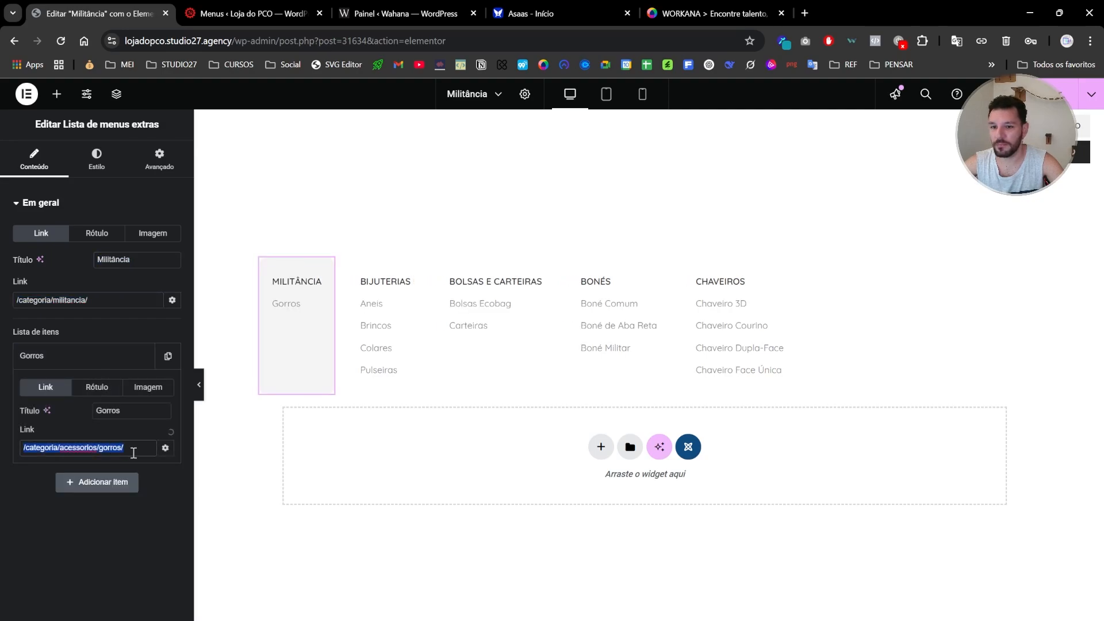
pyautogui.press('super+v')
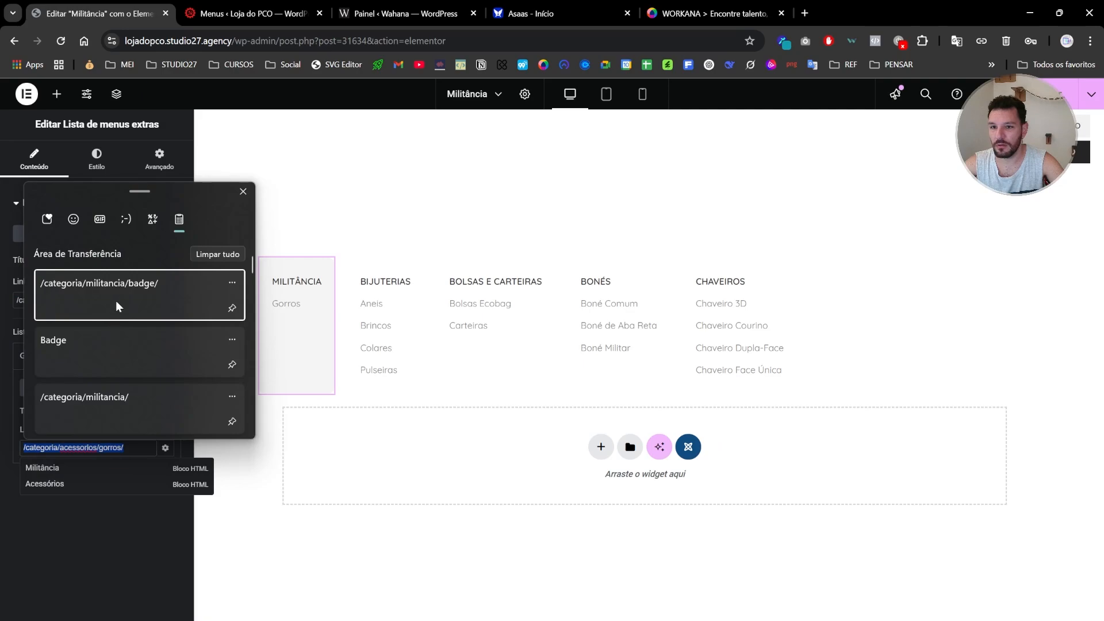
pyautogui.click(117, 305)
pyautogui.doubleClick(138, 411)
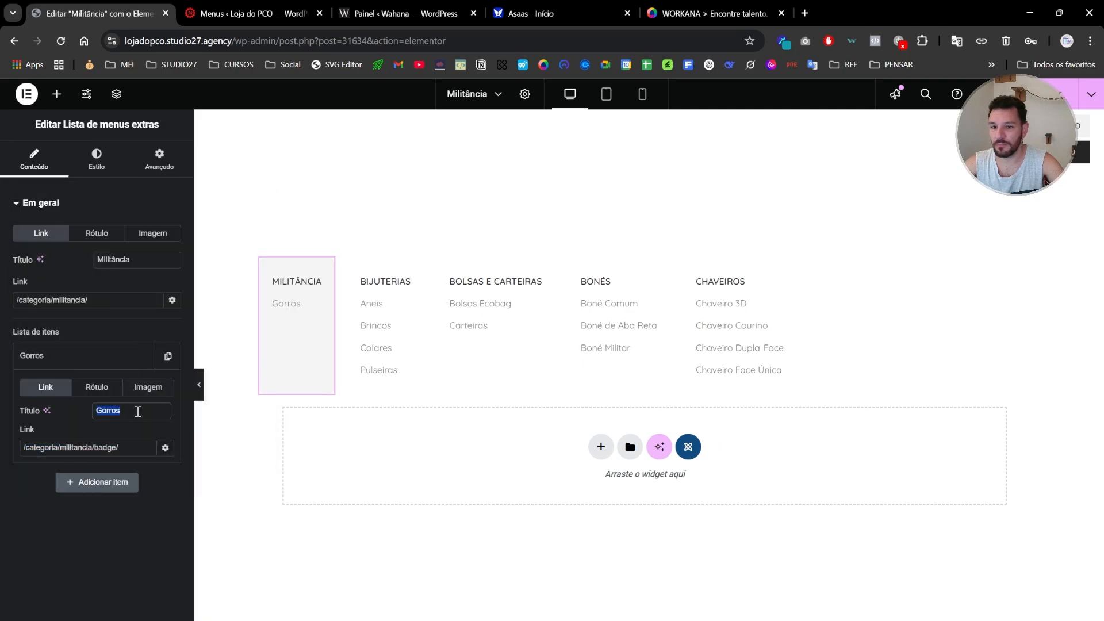
pyautogui.press('super+v')
pyautogui.click(163, 592)
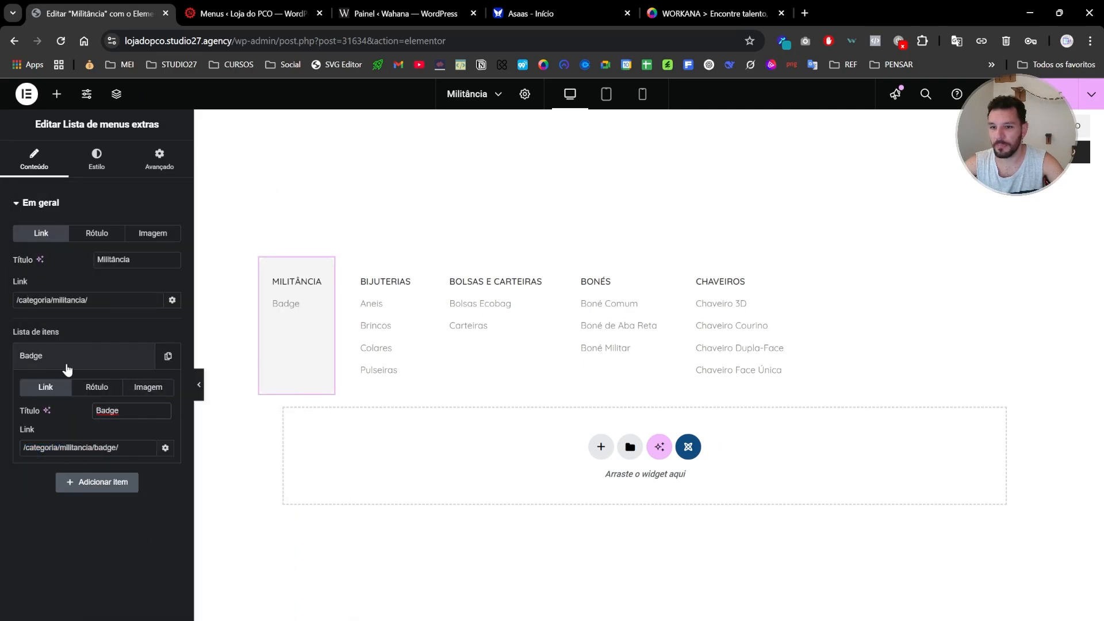
pyautogui.click(67, 363)
# Duplicate the Badge item and set the copy's title to Bandeira and its link to /categoria/militancia/bandeira/
pyautogui.click(167, 356)
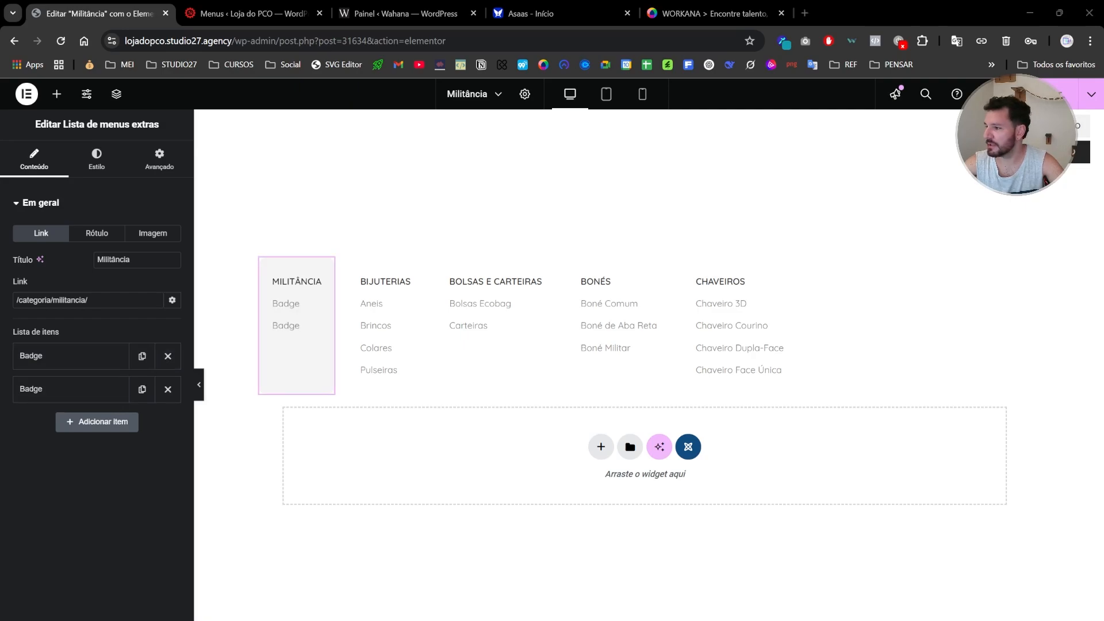
pyautogui.click(86, 389)
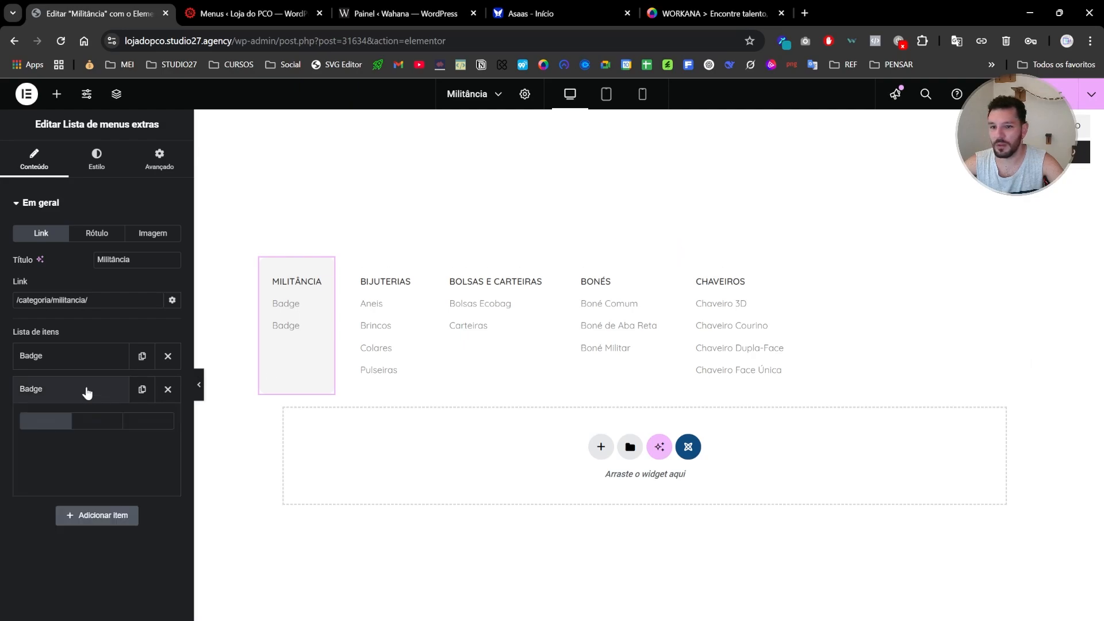
pyautogui.doubleClick(110, 442)
pyautogui.write('Bandeira')
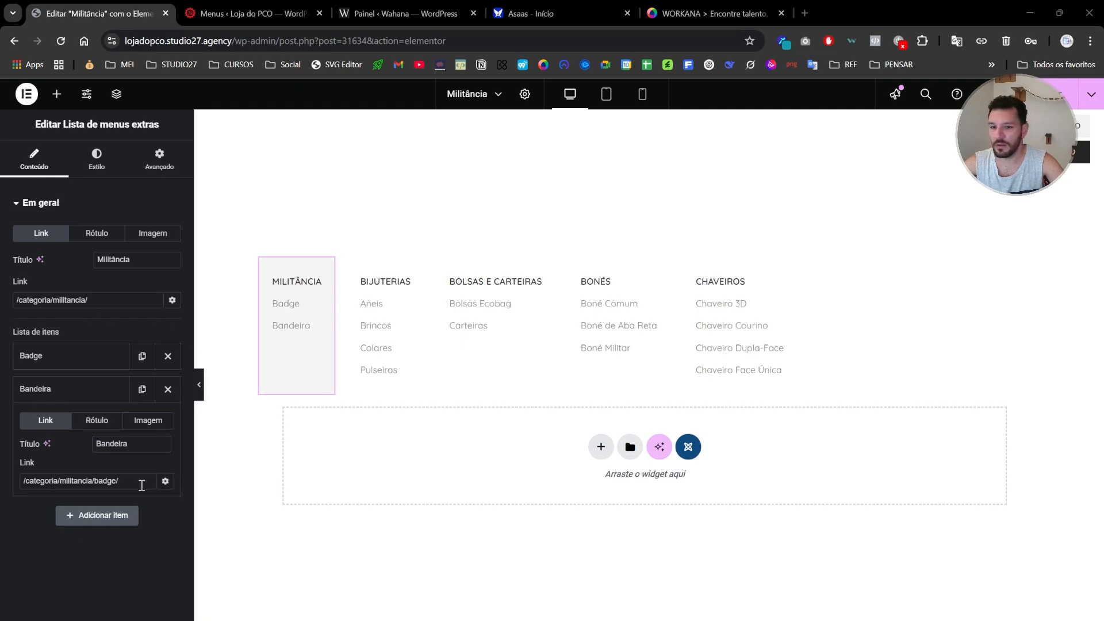
pyautogui.click(141, 484)
pyautogui.hotkey('ctrl', 'a')
pyautogui.write('/categoria/militancia/bandeira/')
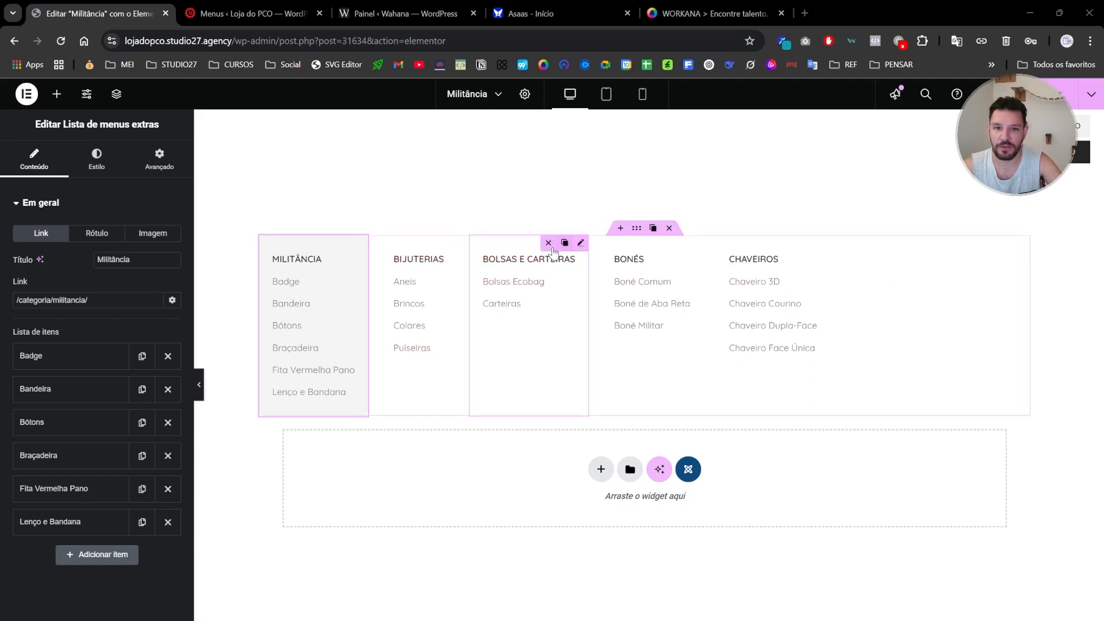
# Delete the Bolsas e Carteiras, Bonés and Chaveiros lists from the Militância block
pyautogui.click(566, 243)
pyautogui.click(533, 242)
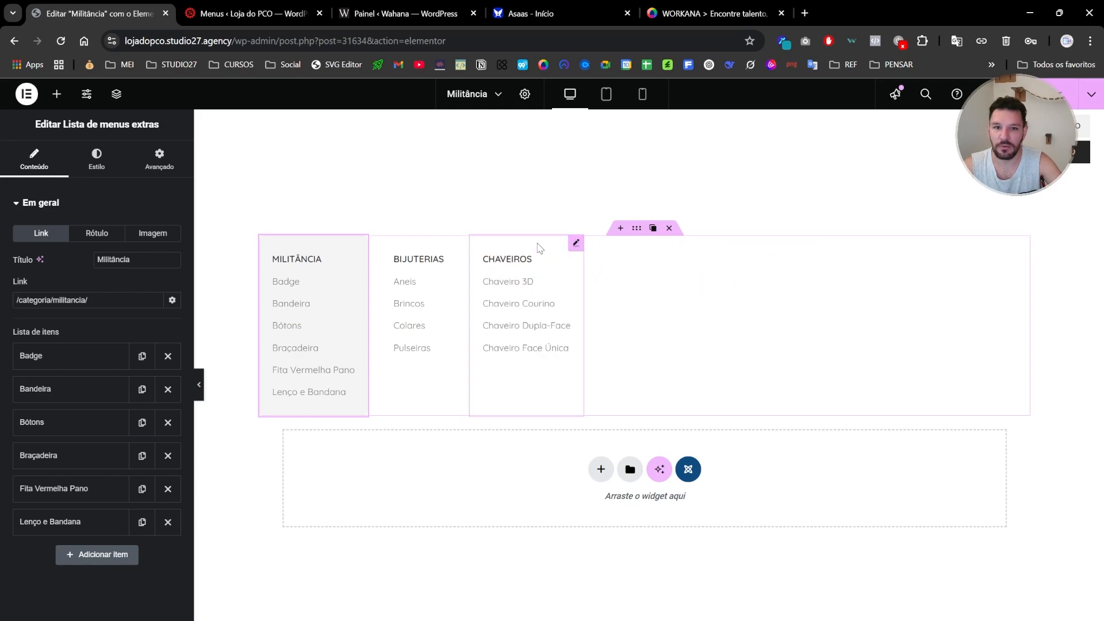
pyautogui.click(544, 243)
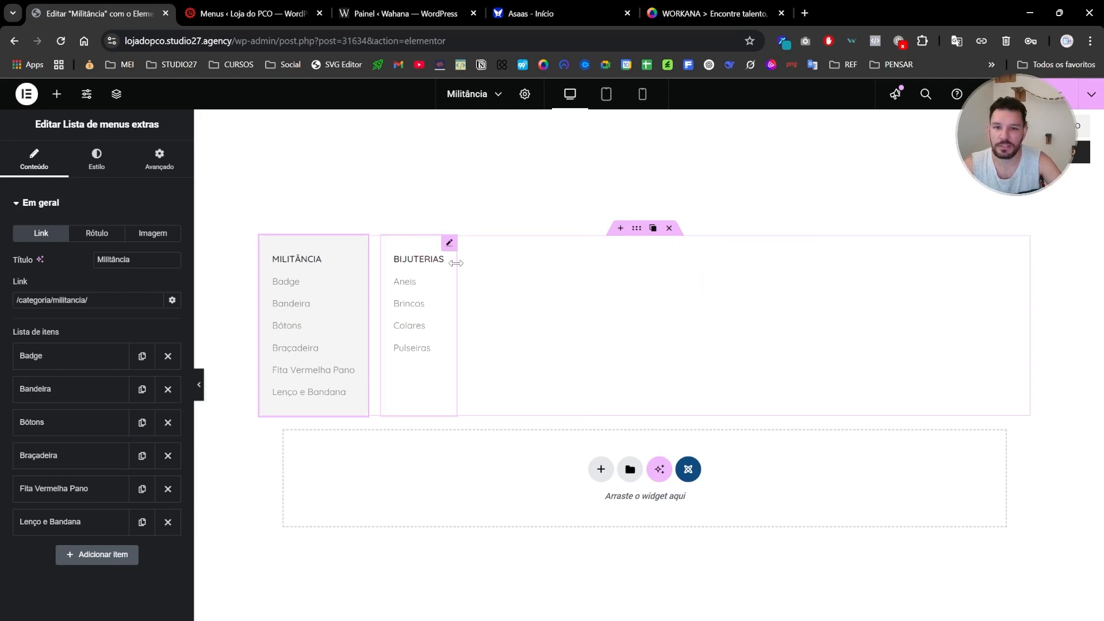
# Delete the Aneis, Brincos and Colares items from the Bijuterias list
pyautogui.click(449, 240)
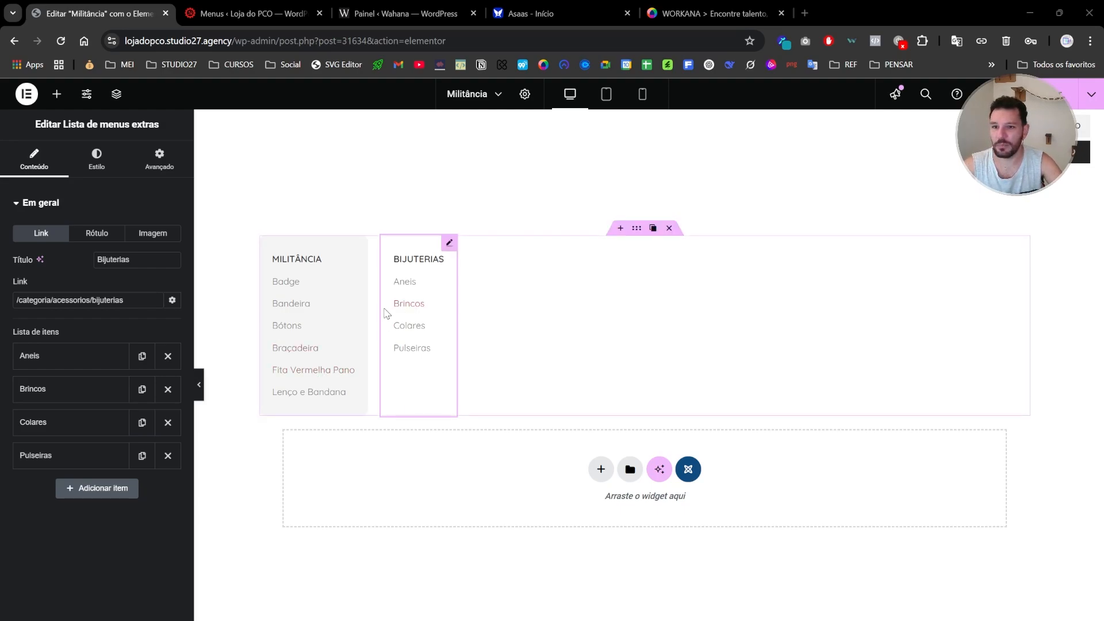
pyautogui.click(168, 356)
pyautogui.click(167, 356)
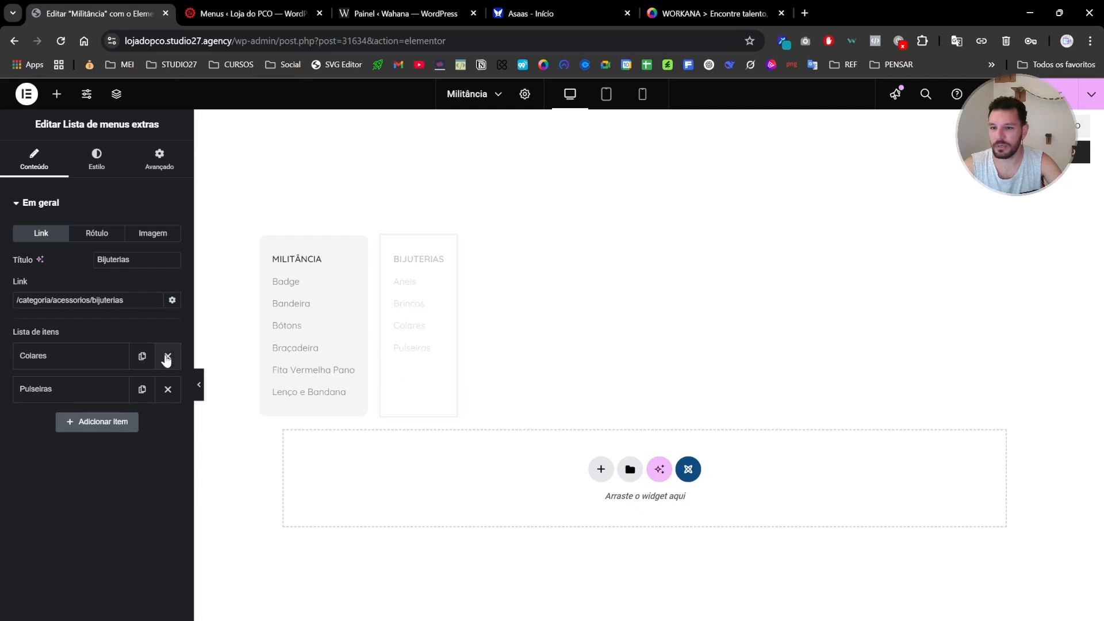
pyautogui.click(167, 356)
# Change the Pulseiras item's title to Bótons Quadrados and its link to /categoria/militancia/botons/botons-quadrados/
pyautogui.click(110, 356)
pyautogui.doubleClick(116, 412)
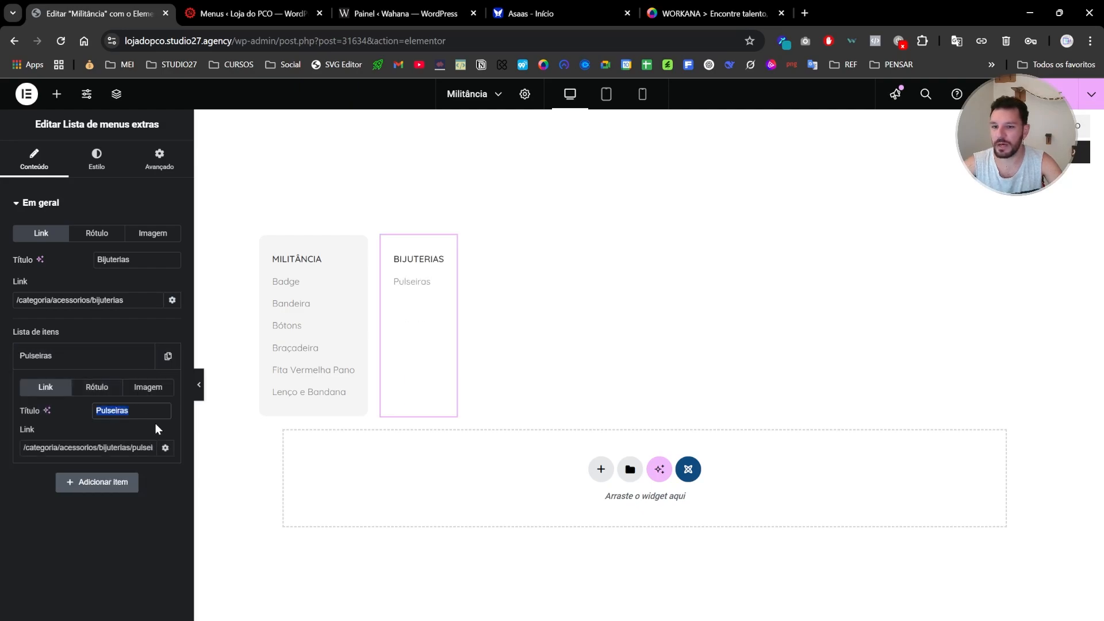
pyautogui.write('Bótons quadrados')
pyautogui.click(127, 413)
pyautogui.press('BackSpace')
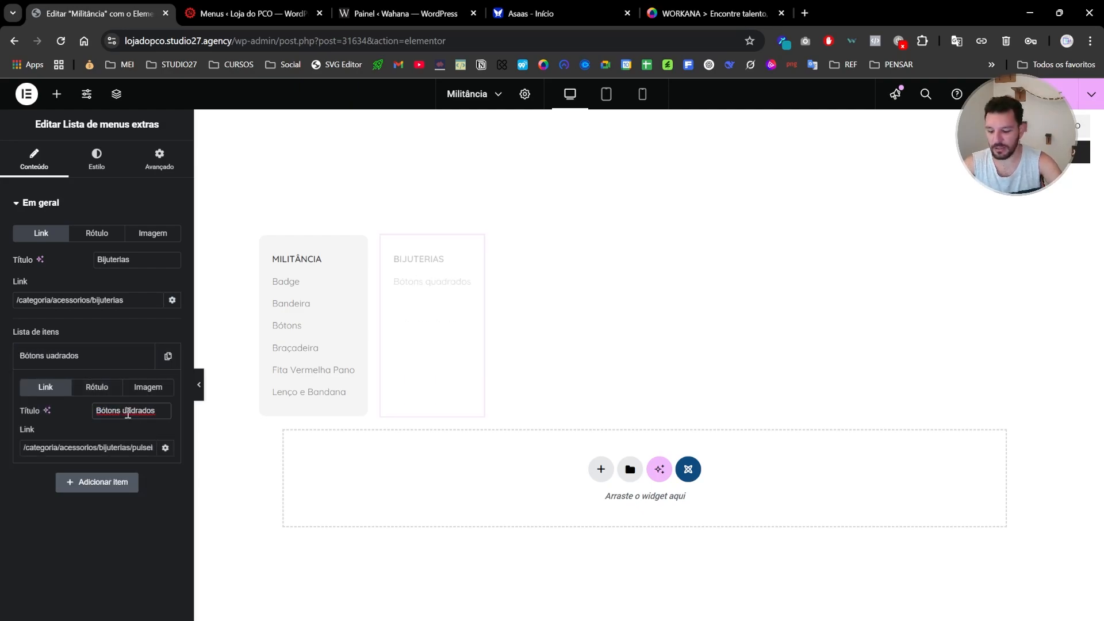
pyautogui.write('Q')
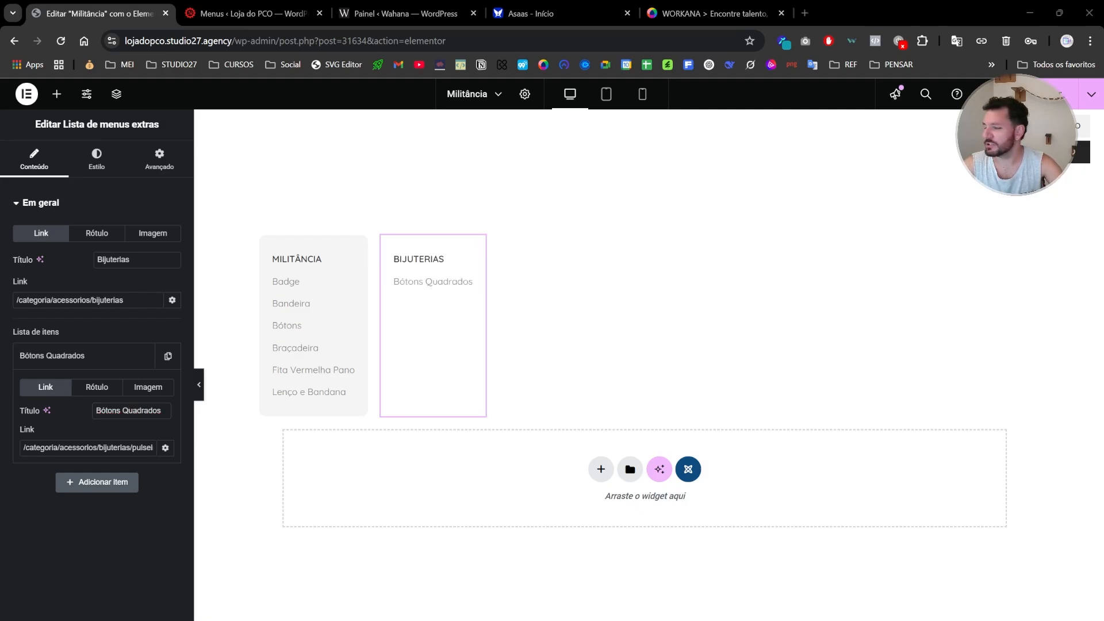
pyautogui.click(117, 448)
pyautogui.hotkey('ctrl', 'a')
pyautogui.write('/categoria/militancia/botons/botons-quadrados')
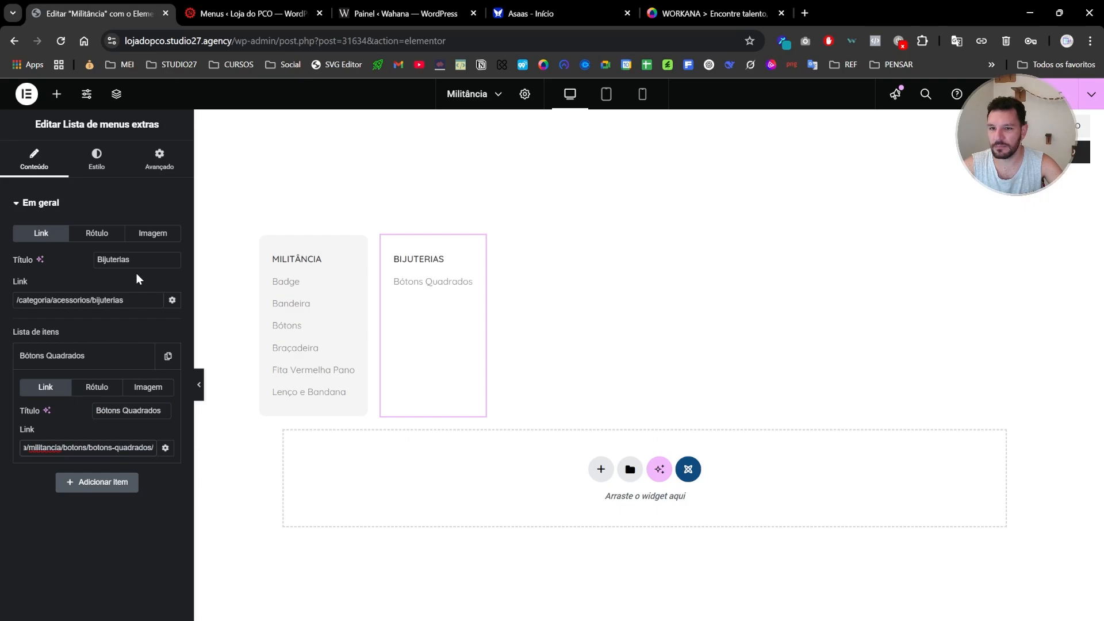
pyautogui.moveTo(138, 260); pyautogui.dragTo(39, 239)
pyautogui.press('capslock')
pyautogui.write('B')
pyautogui.press('capslock')
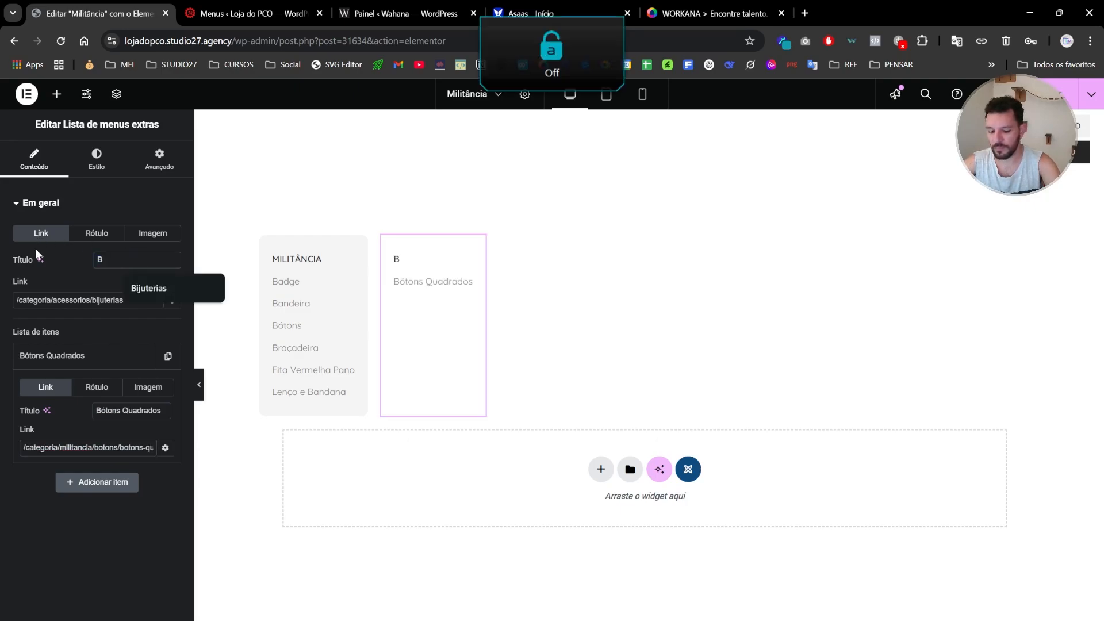
pyautogui.write('ótons')
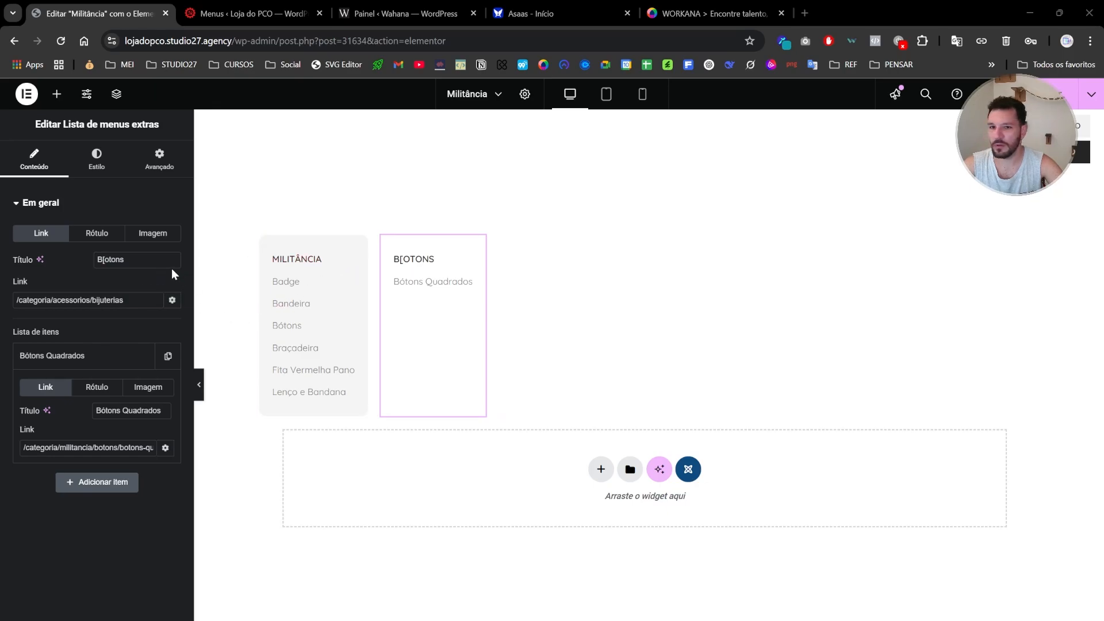
pyautogui.write('340x480')
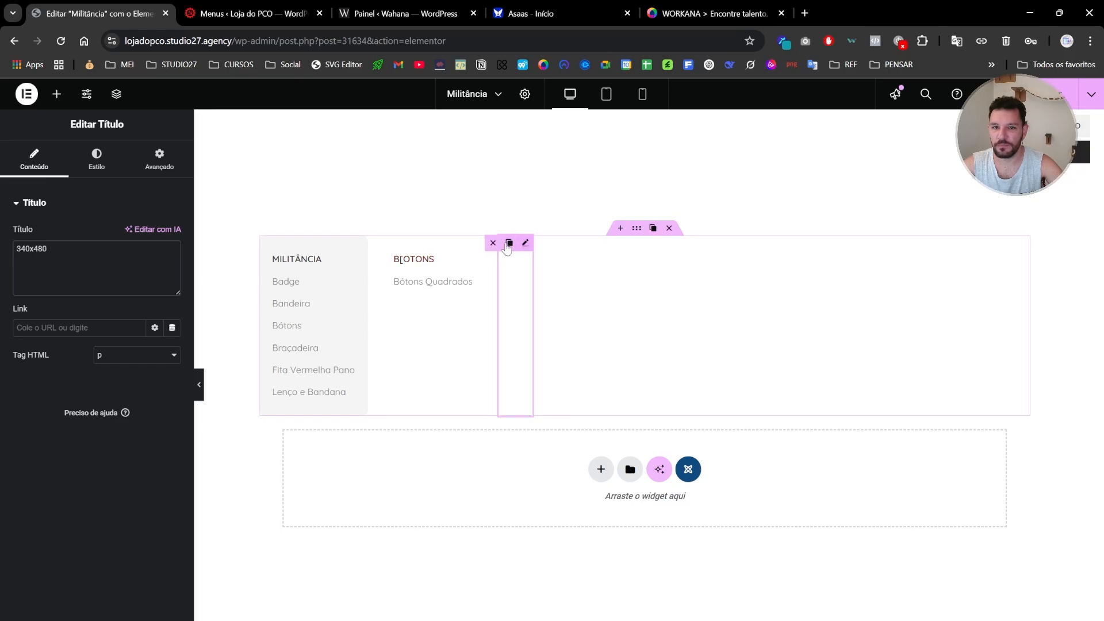
pyautogui.click(493, 243)
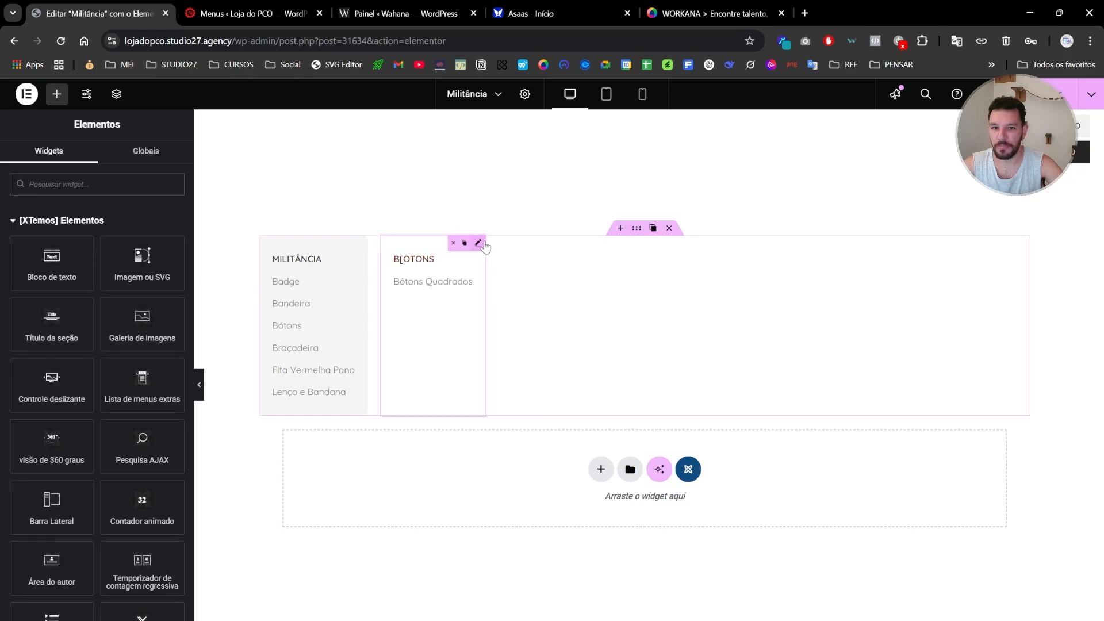
# Set the second list's title to Bótons and link to /categoria/militancia/botons/, and duplicate its Bótons Quadrados item
pyautogui.click(479, 243)
pyautogui.tripleClick(150, 260)
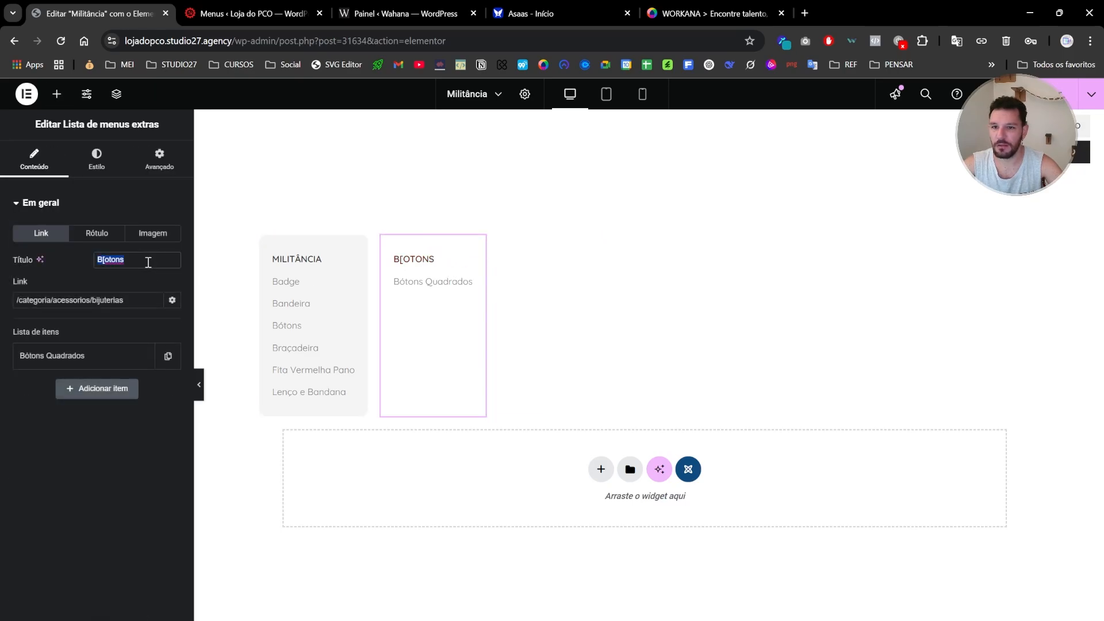
pyautogui.write('Bótons')
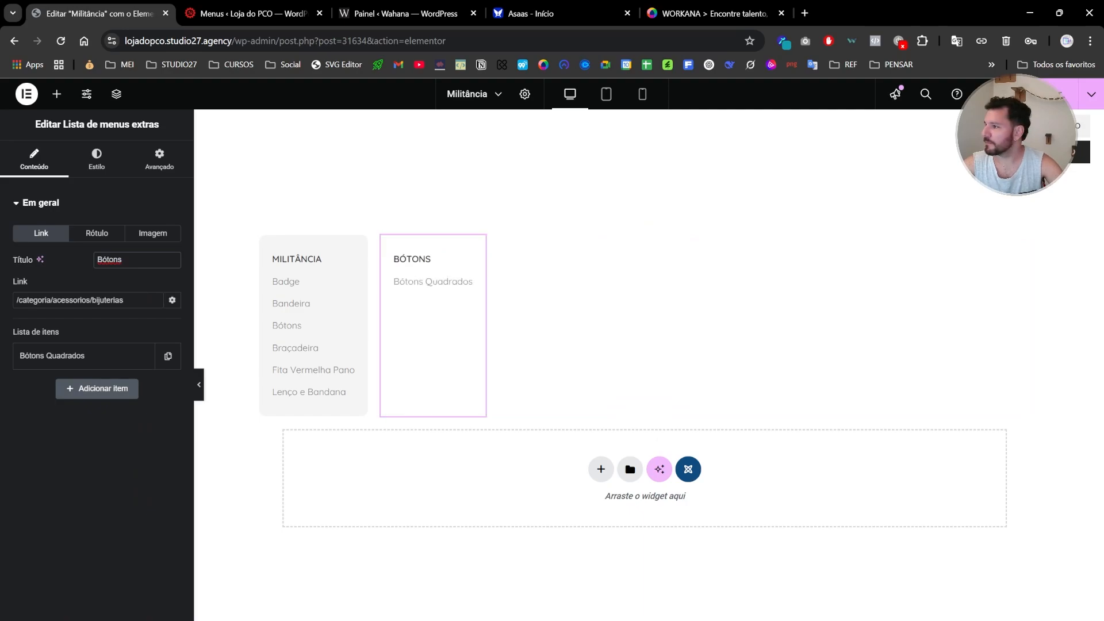
pyautogui.tripleClick(128, 301)
pyautogui.write('/categoria/militancia/botons/')
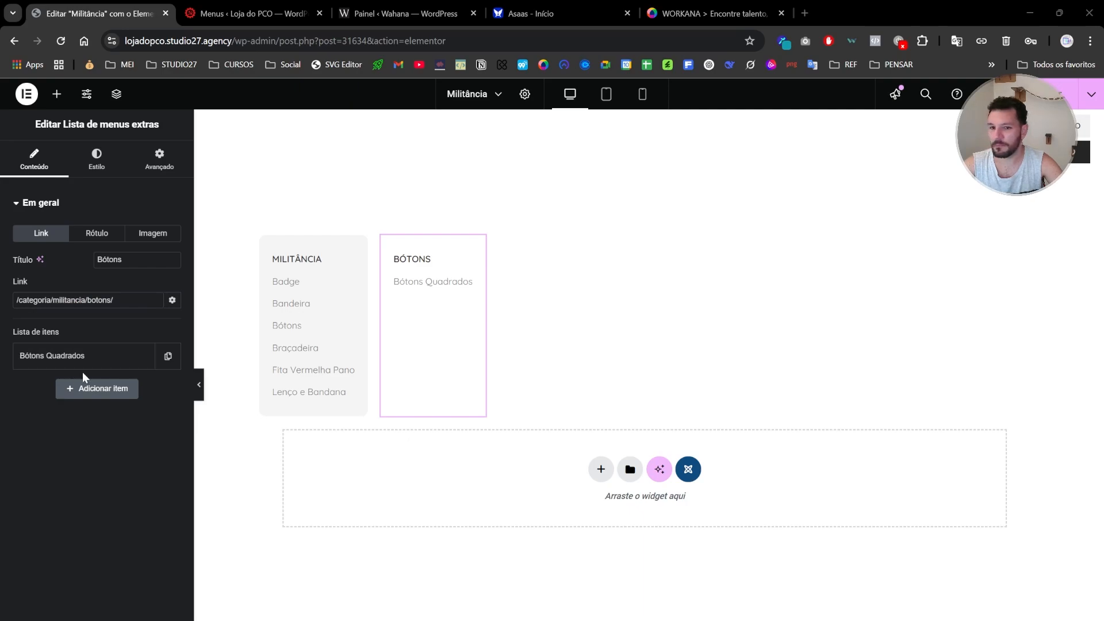
pyautogui.click(168, 357)
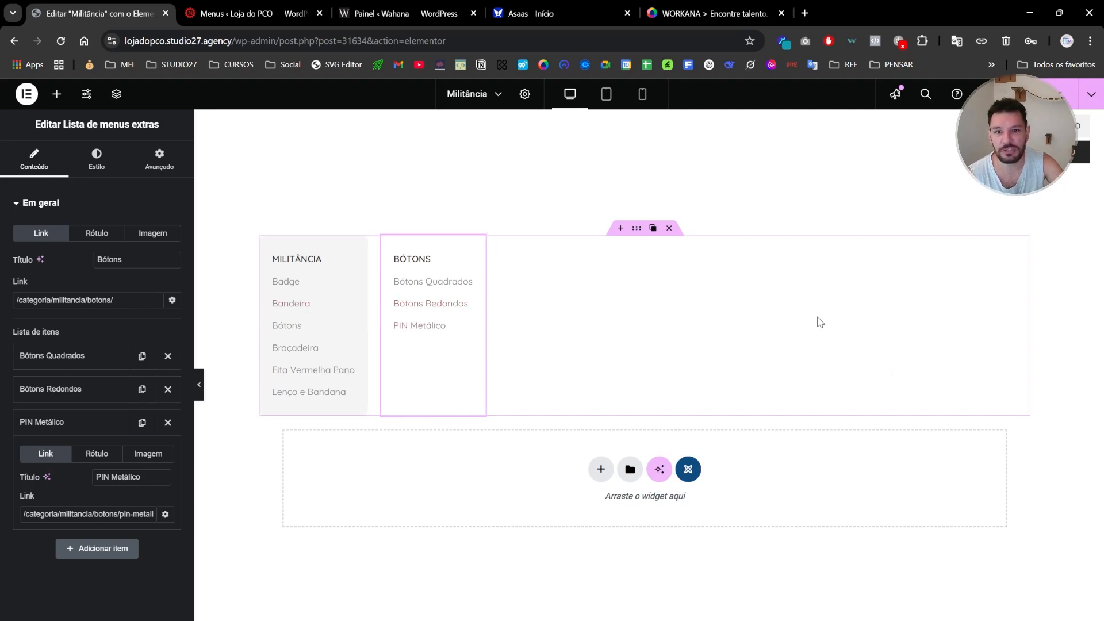
# Give the Militância list a custom width of 15%
pyautogui.click(359, 244)
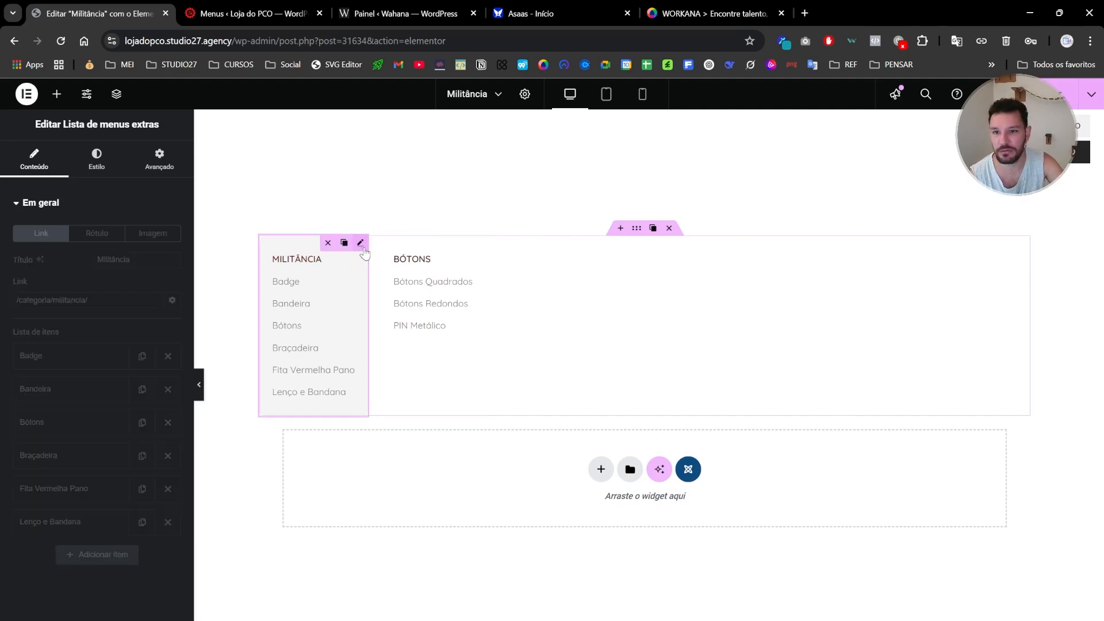
pyautogui.click(161, 161)
pyautogui.click(144, 334)
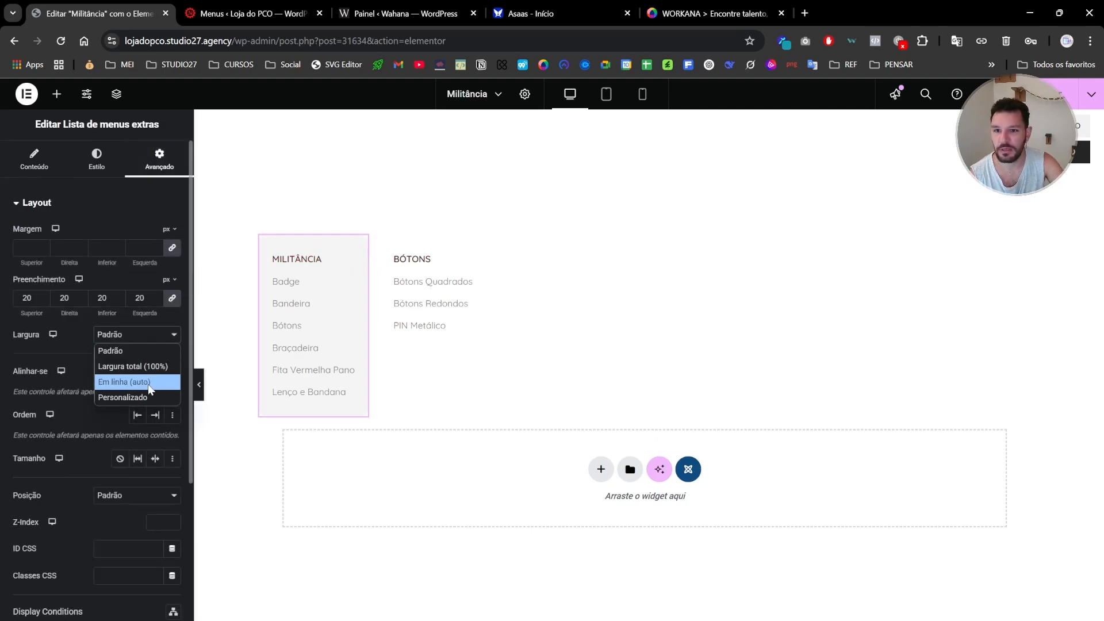
pyautogui.click(147, 379)
pyautogui.click(134, 338)
pyautogui.click(145, 395)
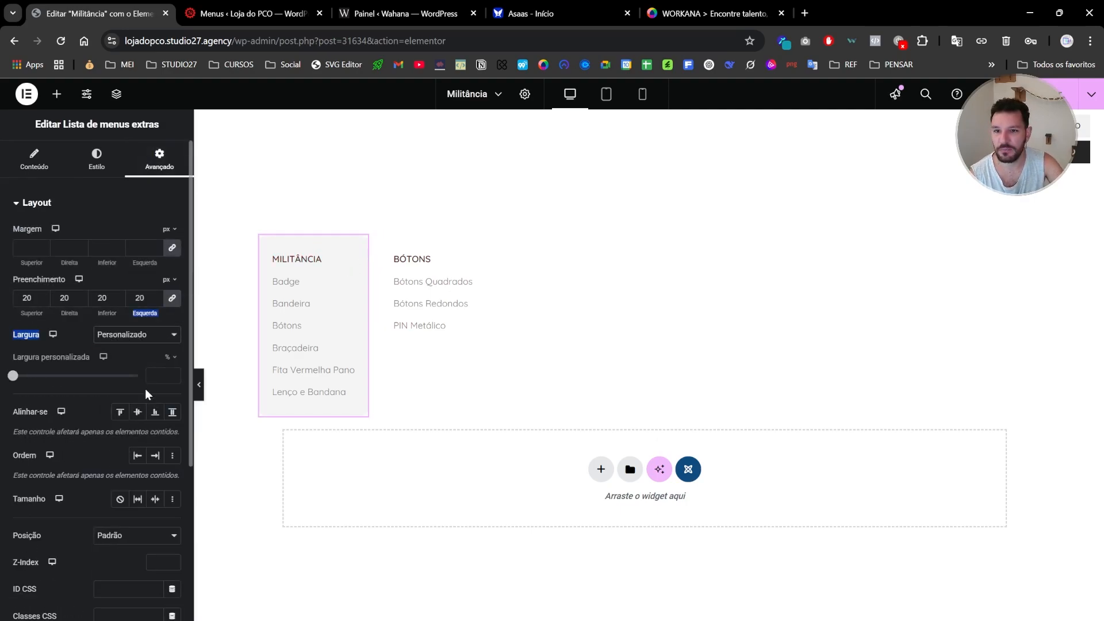
pyautogui.write('20')
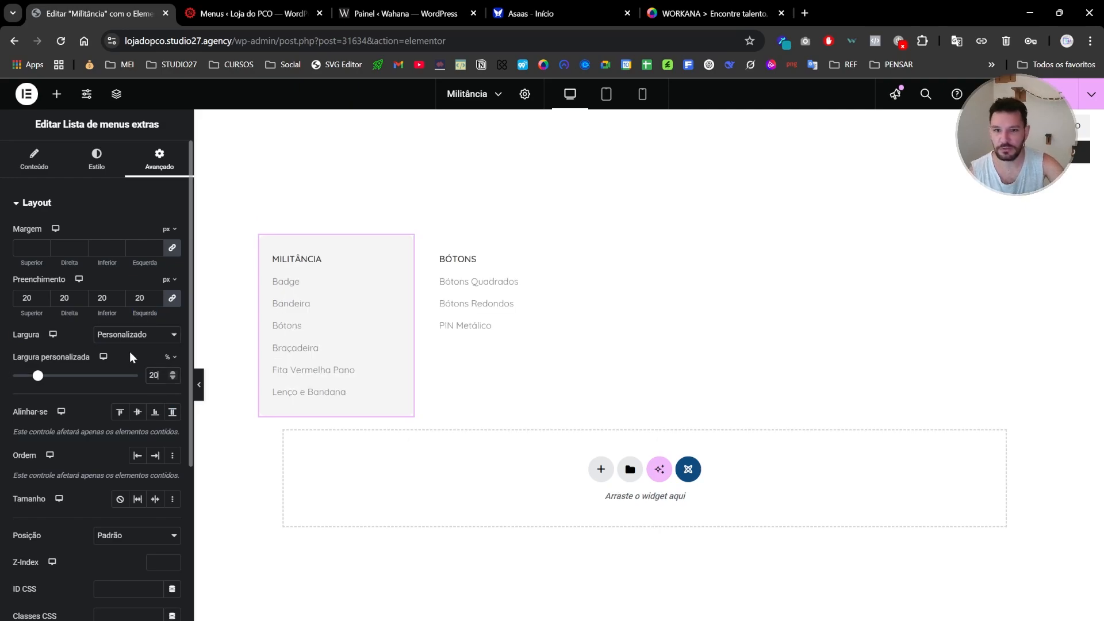
pyautogui.press('BackSpace')
pyautogui.press('BackSpace')
pyautogui.write('15')
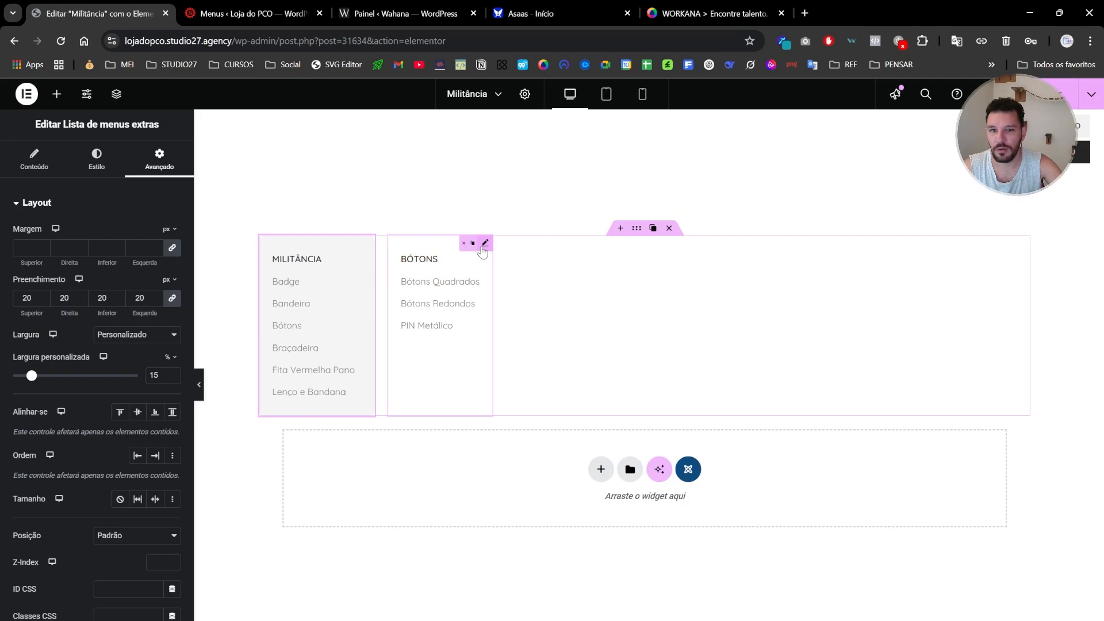
# Give the Bótons list a custom width of 15%
pyautogui.click(486, 239)
pyautogui.click(160, 160)
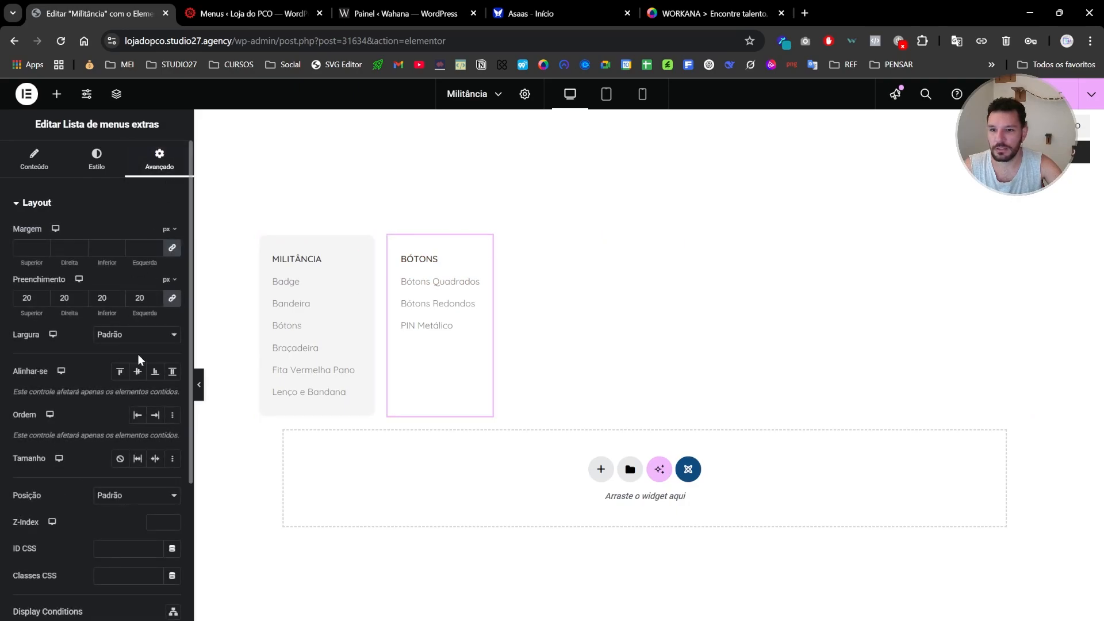
pyautogui.click(137, 335)
pyautogui.click(131, 398)
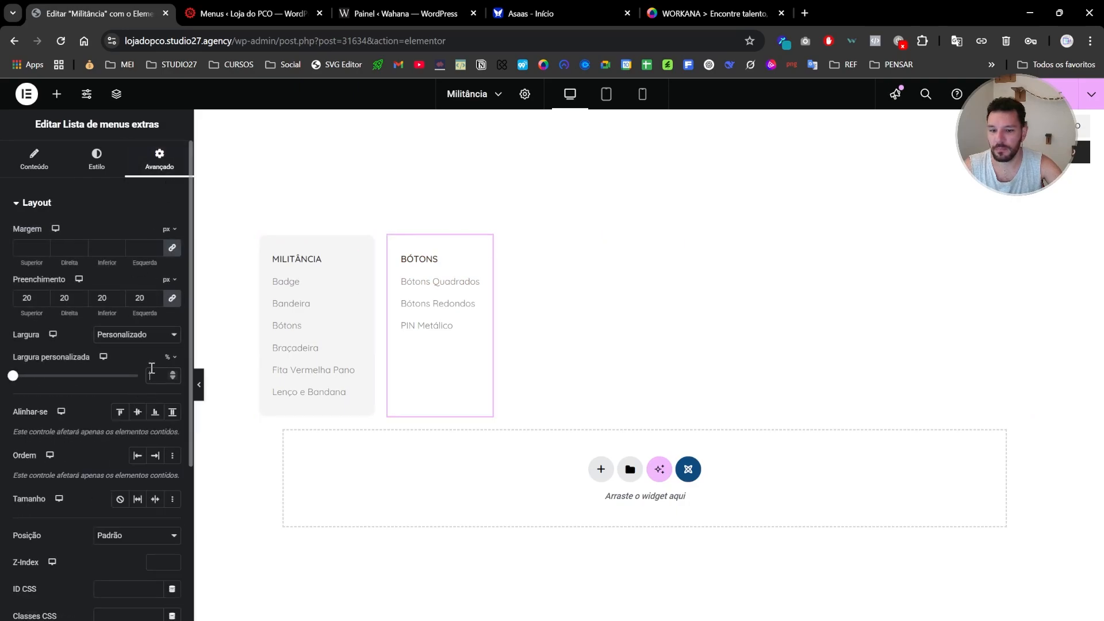
pyautogui.write('15')
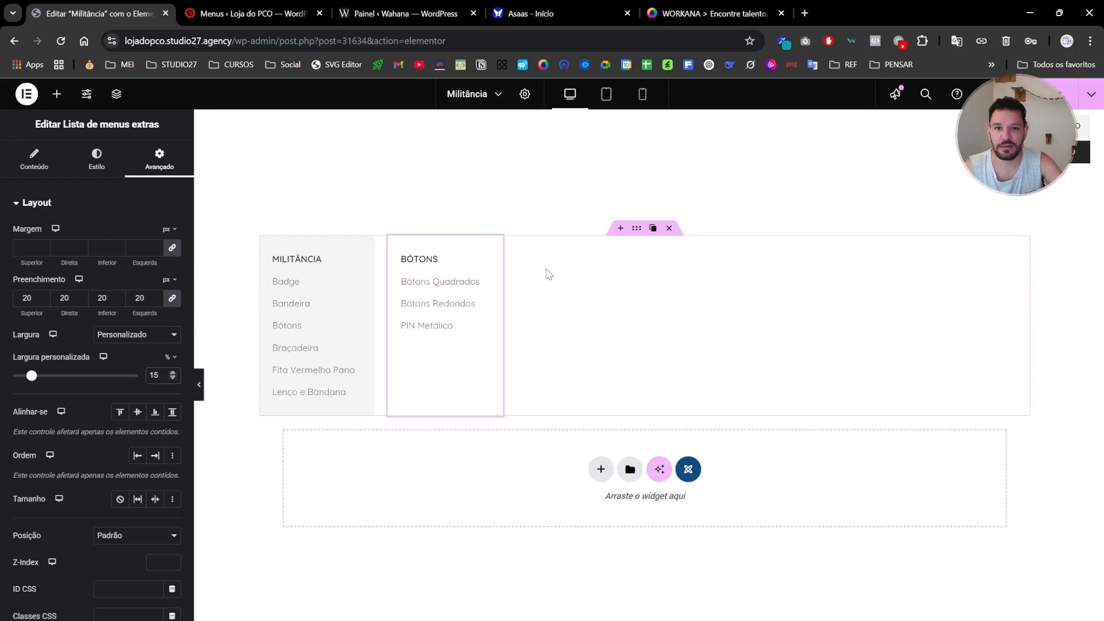
# Add a container with a width of 35% beside the Bótons list and duplicate it
pyautogui.click(57, 95)
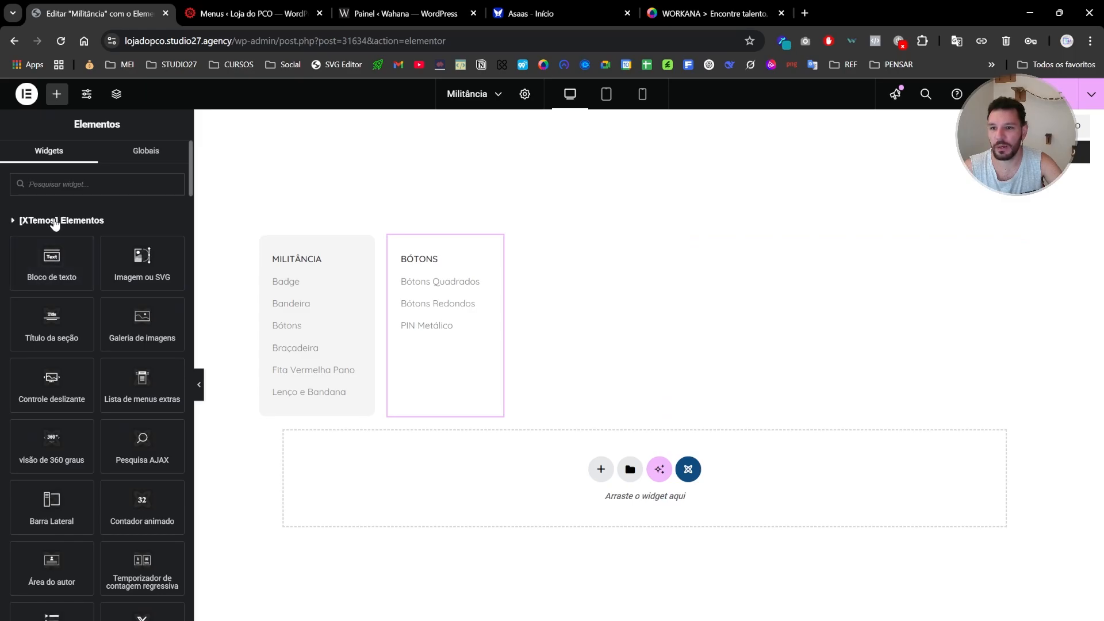
pyautogui.moveTo(94, 499); pyautogui.dragTo(492, 314)
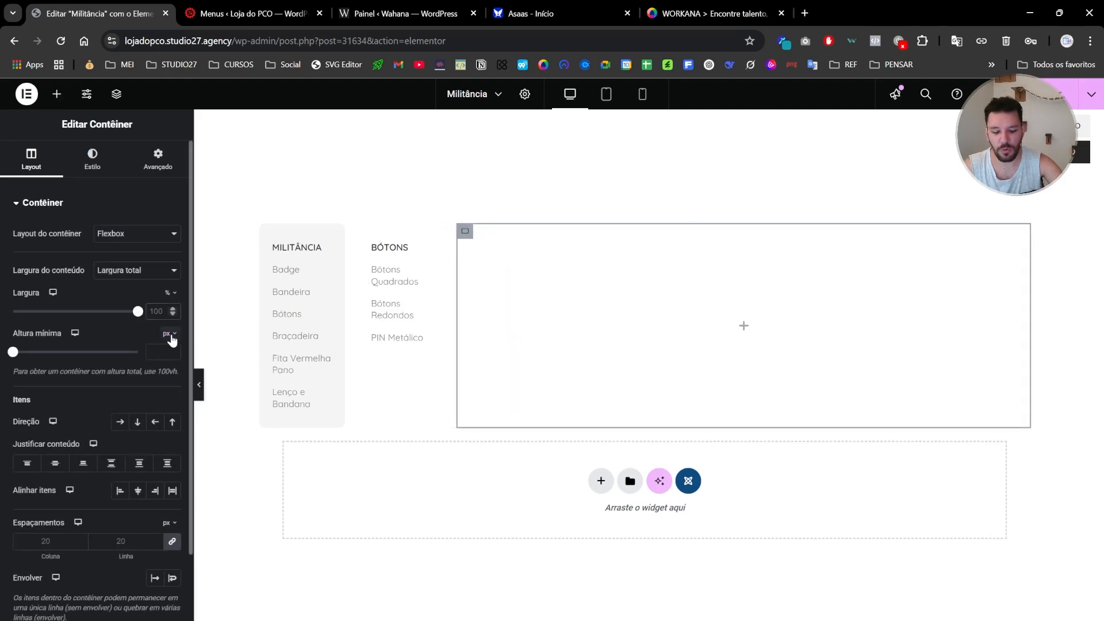
pyautogui.write('35')
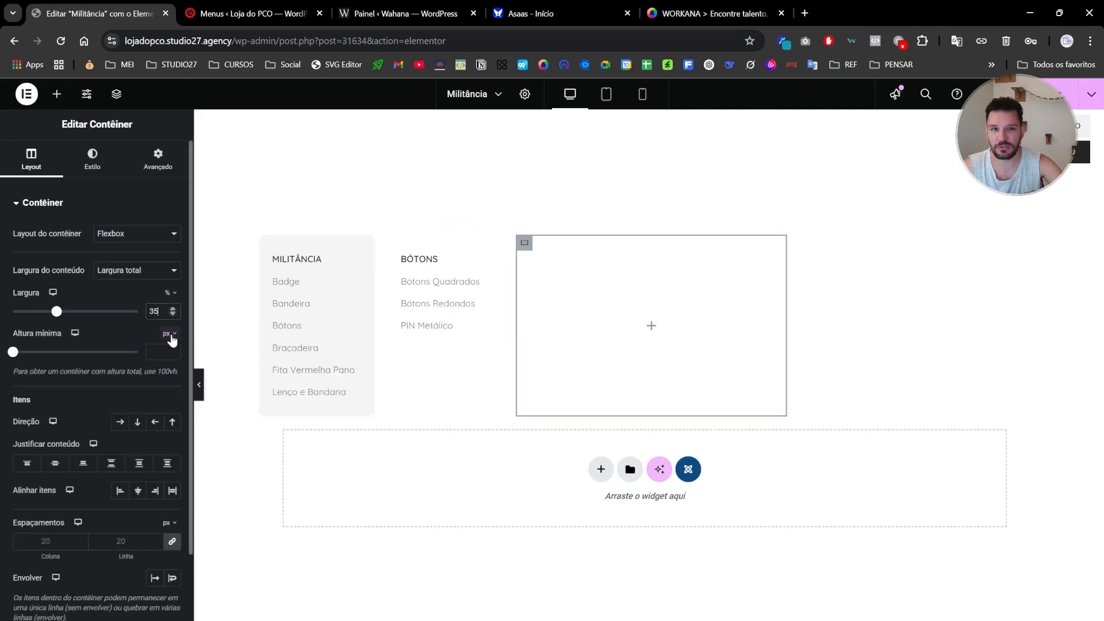
pyautogui.click(541, 245)
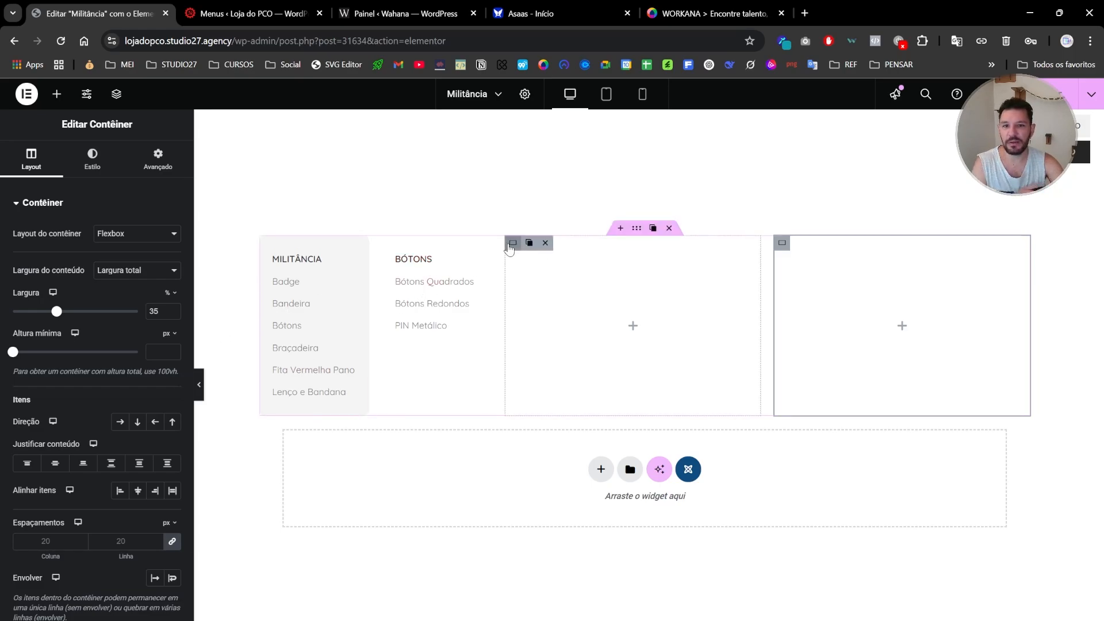
# Open the background style settings of the empty container next to the Bótons list
pyautogui.click(509, 247)
pyautogui.click(91, 156)
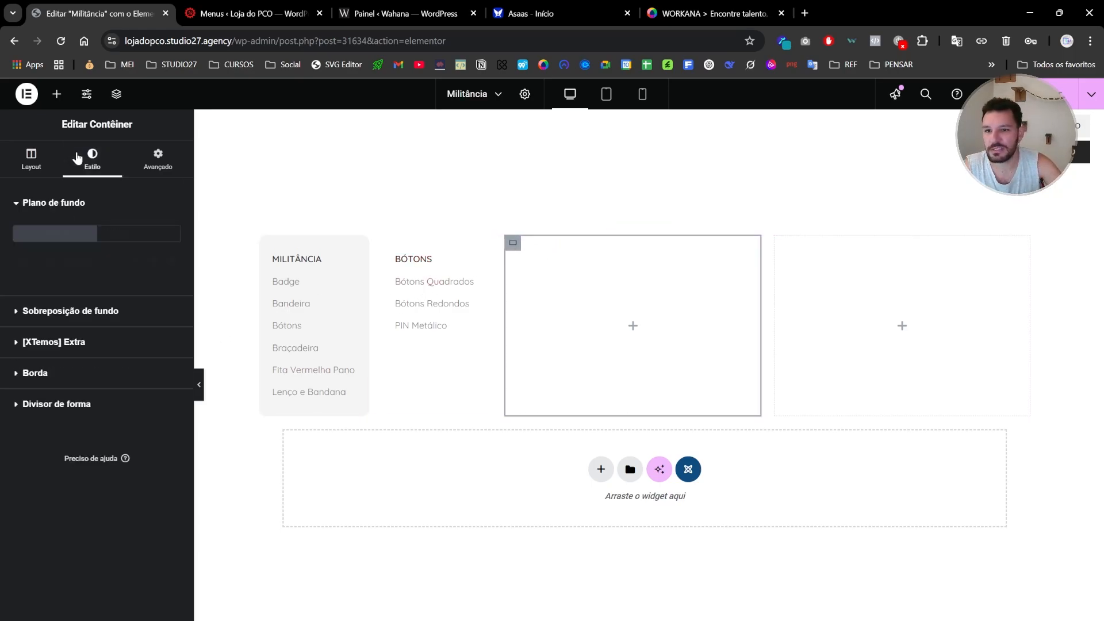
# Give the first empty container the global Primário background colour and a 10 px border radius
pyautogui.click(120, 261)
pyautogui.click(155, 288)
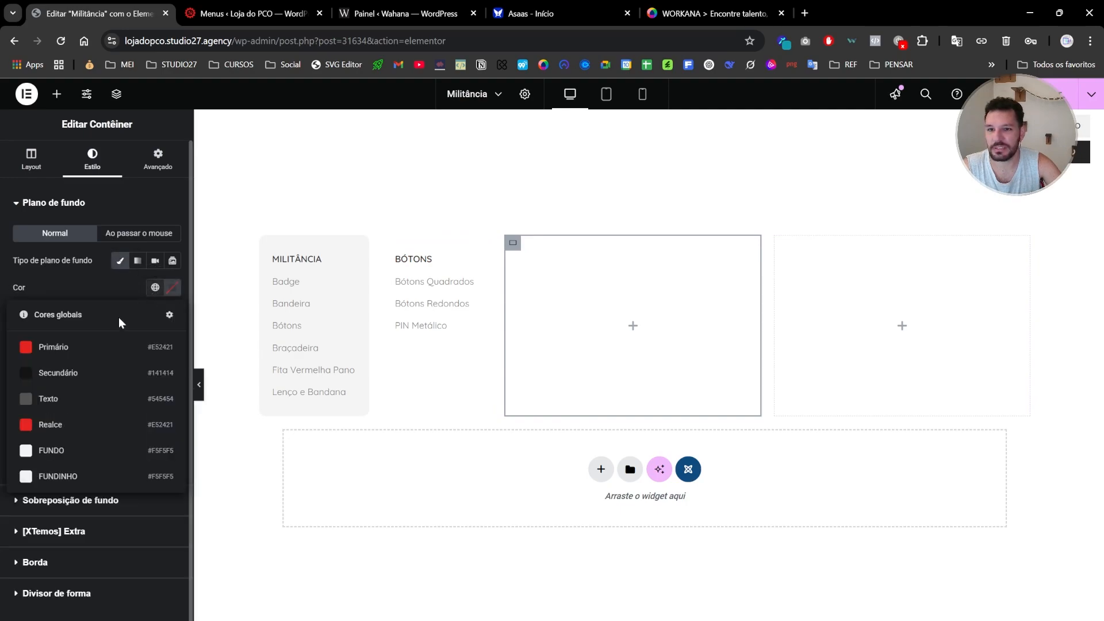
pyautogui.click(78, 348)
pyautogui.scroll(-1, 80, 551)
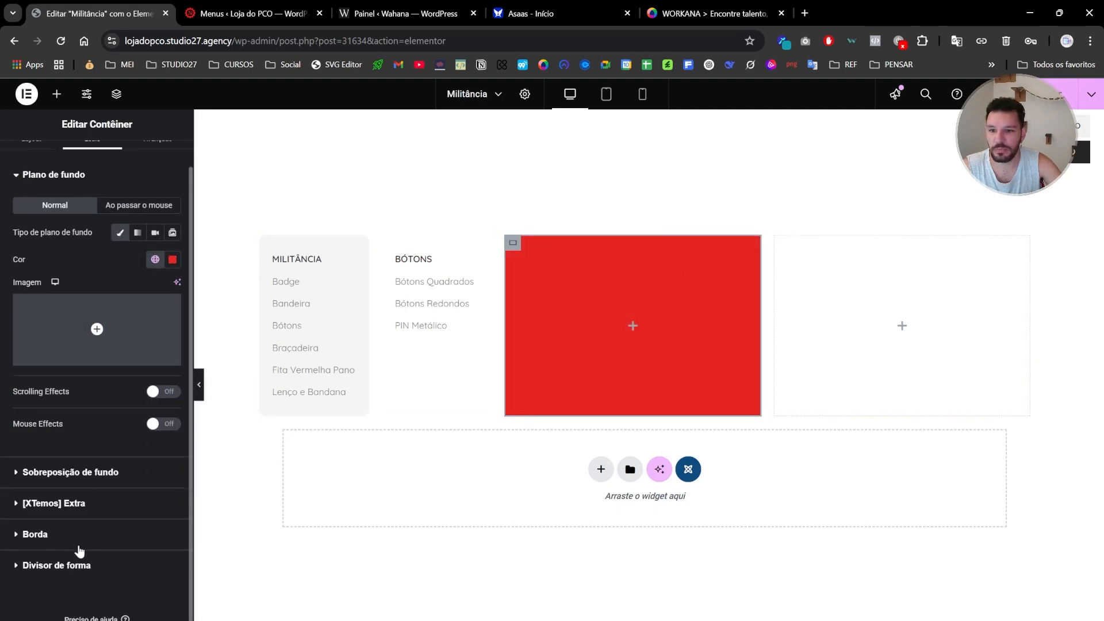
pyautogui.click(65, 540)
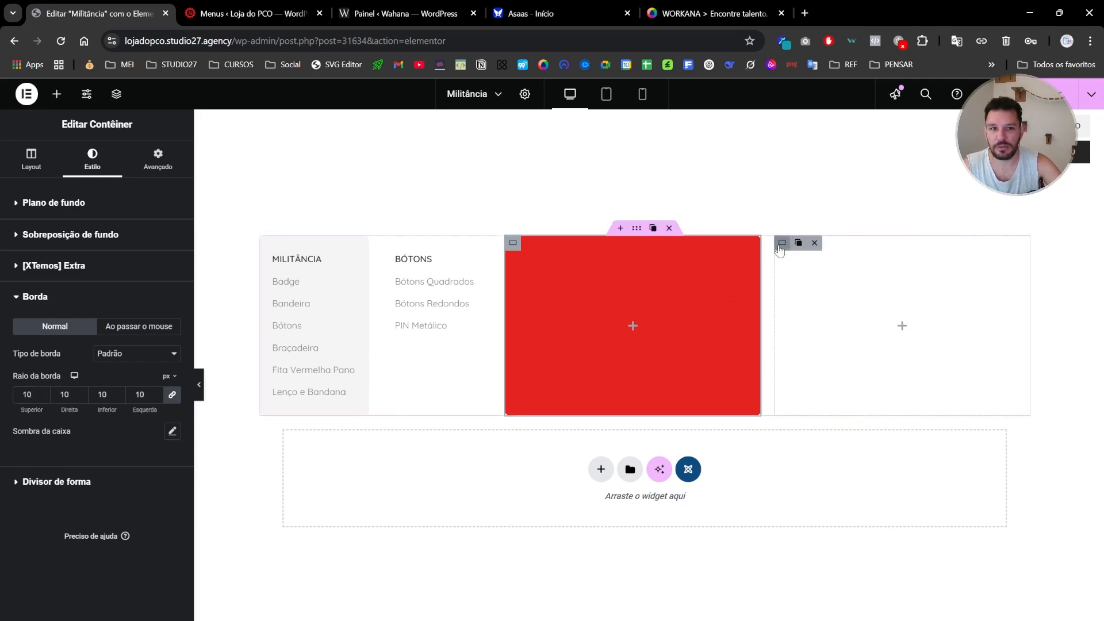
# Round the corners of the last empty container with a 10 px border radius
pyautogui.click(782, 243)
pyautogui.click(92, 155)
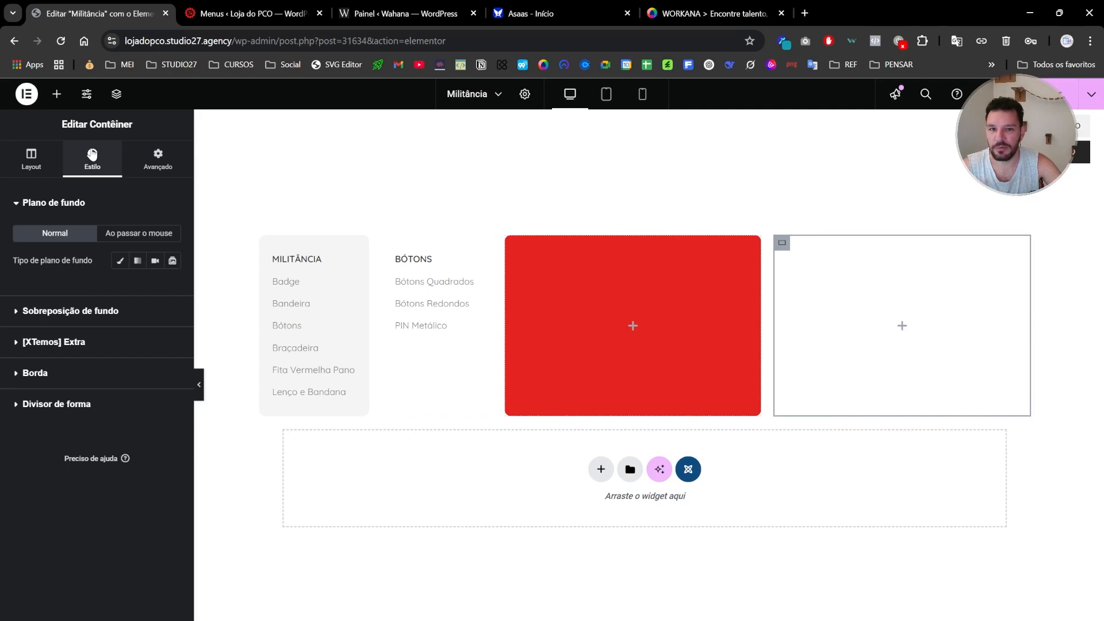
pyautogui.click(59, 374)
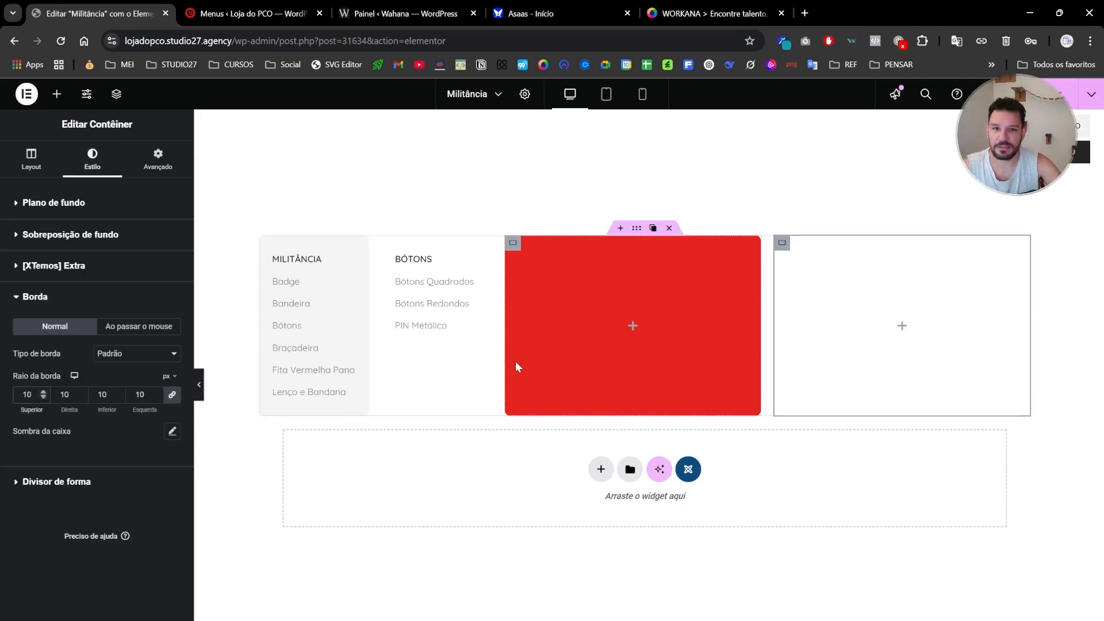
# Apply the global Secundário colour as the last container's background and preview the layout without the editing panel
pyautogui.click(65, 203)
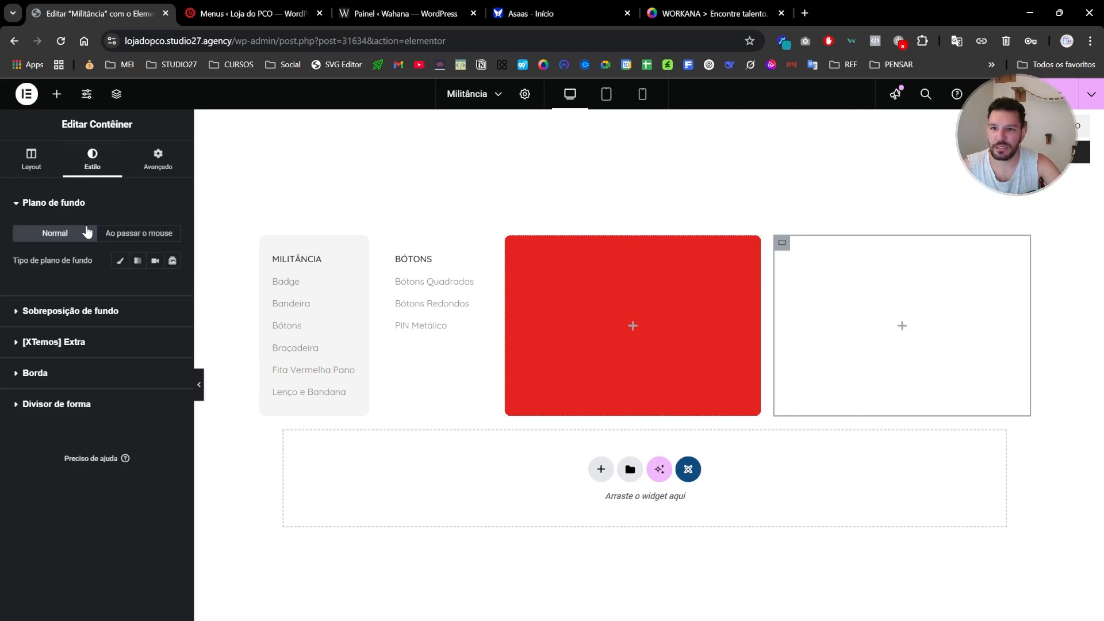
pyautogui.click(120, 261)
pyautogui.click(155, 288)
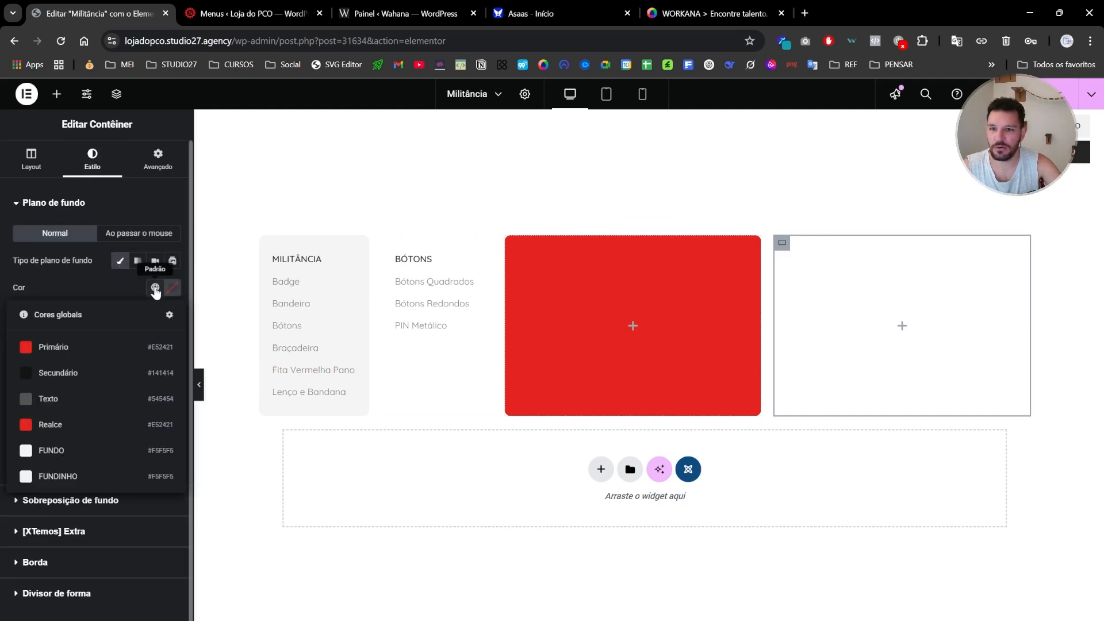
pyautogui.click(74, 371)
pyautogui.click(199, 384)
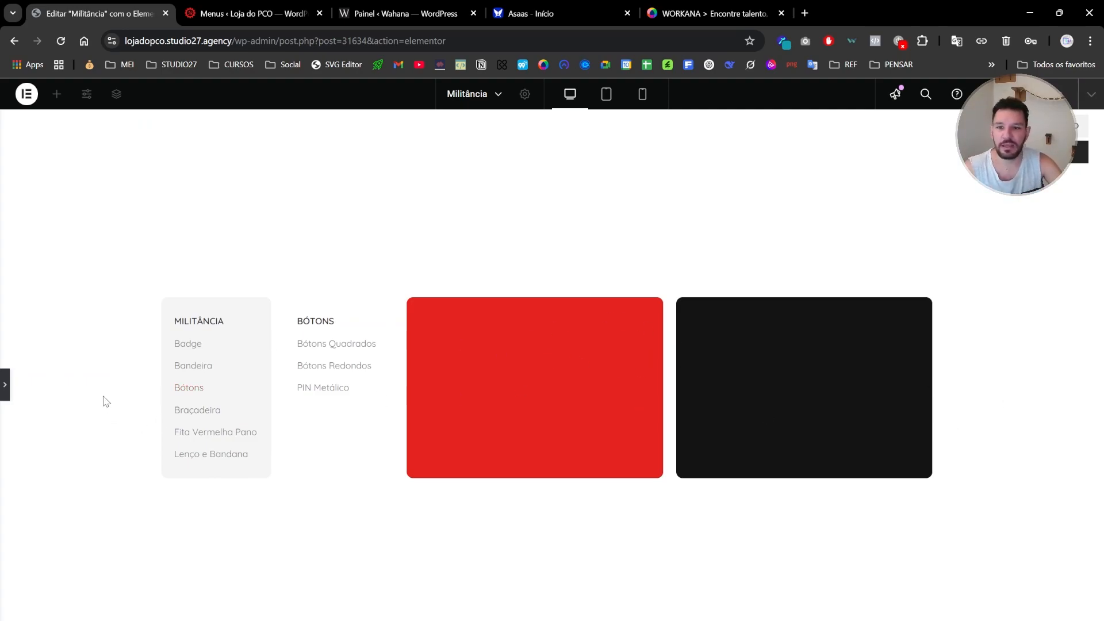
pyautogui.click(6, 391)
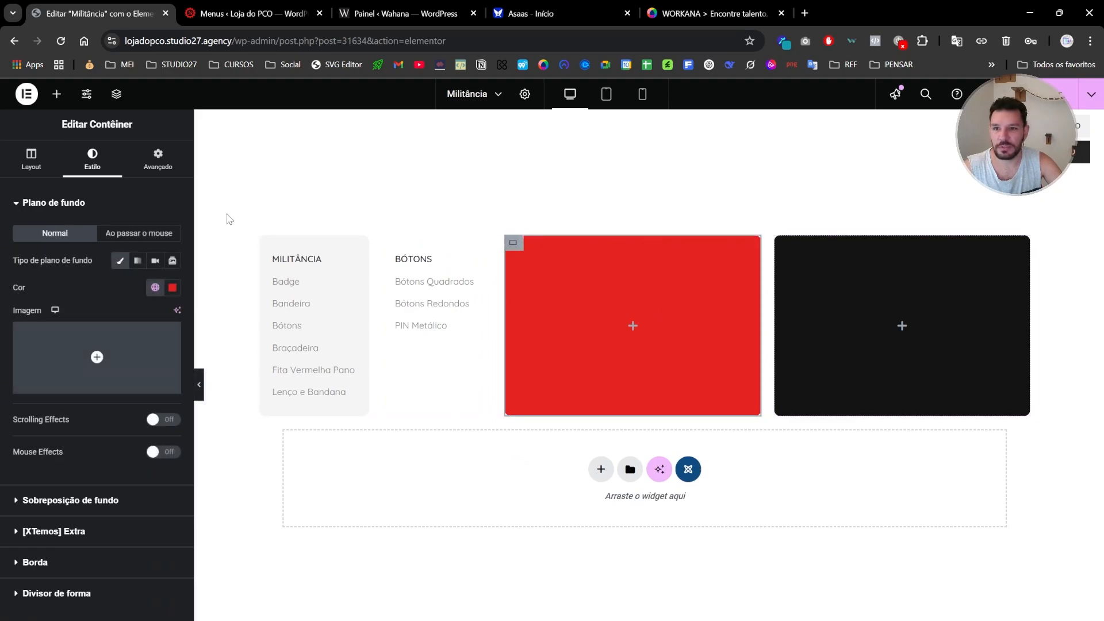
# Unlink the red container's margins and set its top and bottom margins to 10 px
pyautogui.click(157, 156)
pyautogui.click(172, 250)
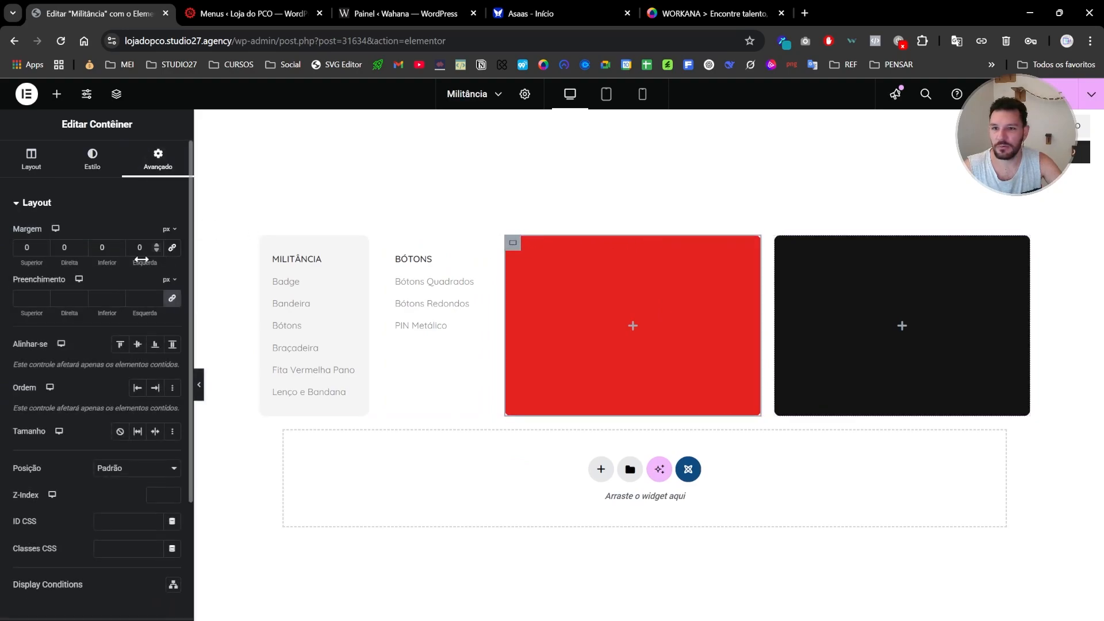
pyautogui.click(38, 248)
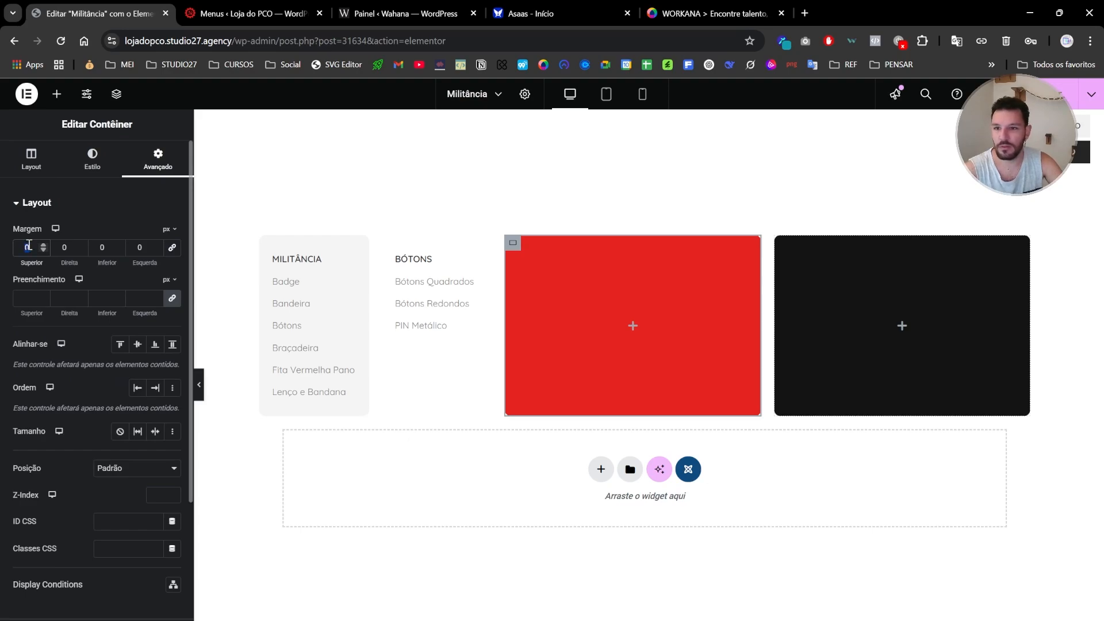
pyautogui.write('10')
pyautogui.click(117, 247)
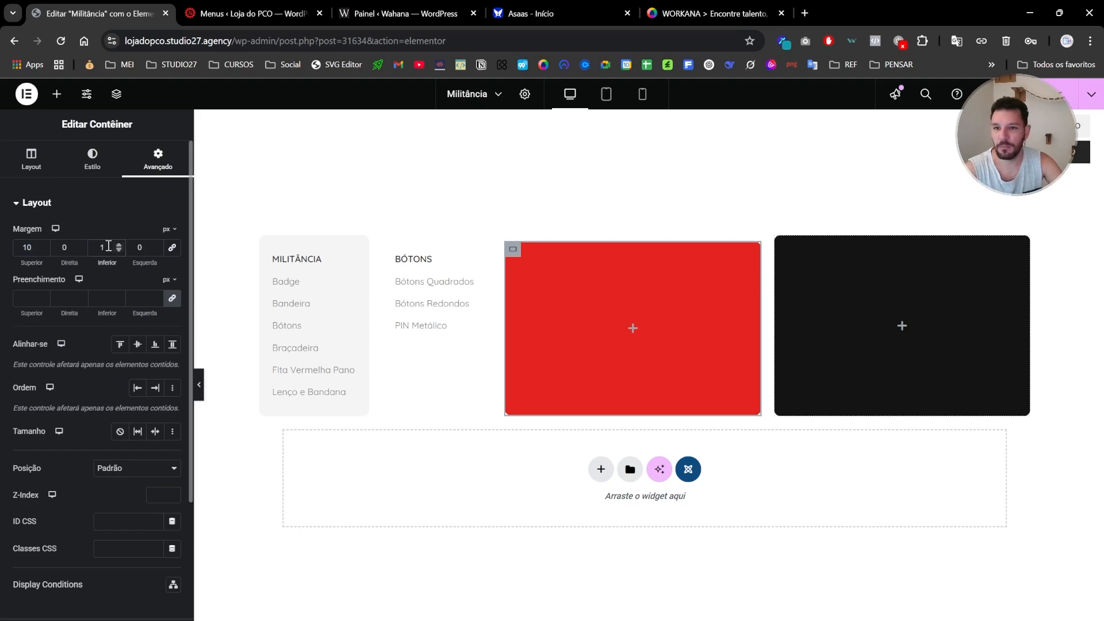
pyautogui.write('5')
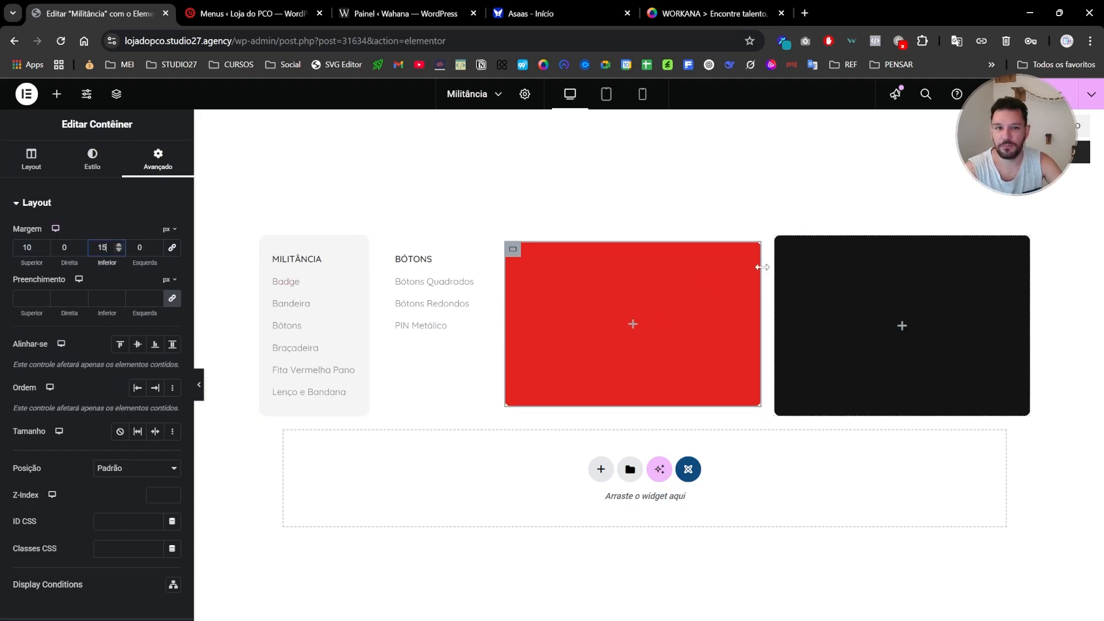
pyautogui.moveTo(763, 267); pyautogui.dragTo(97, 247)
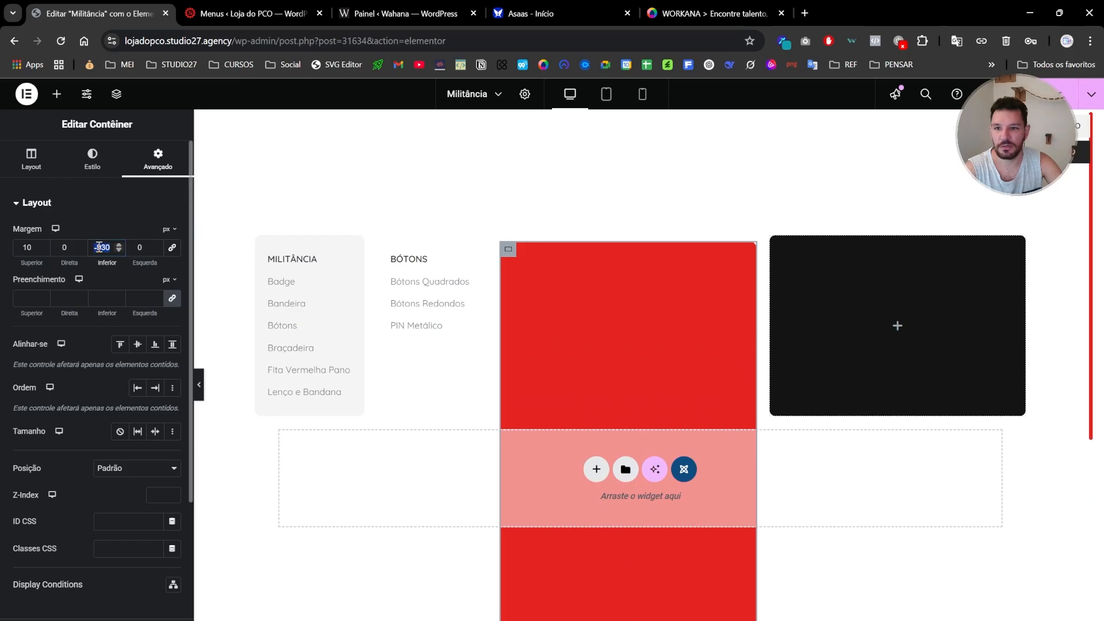
pyautogui.write('10')
pyautogui.click(119, 210)
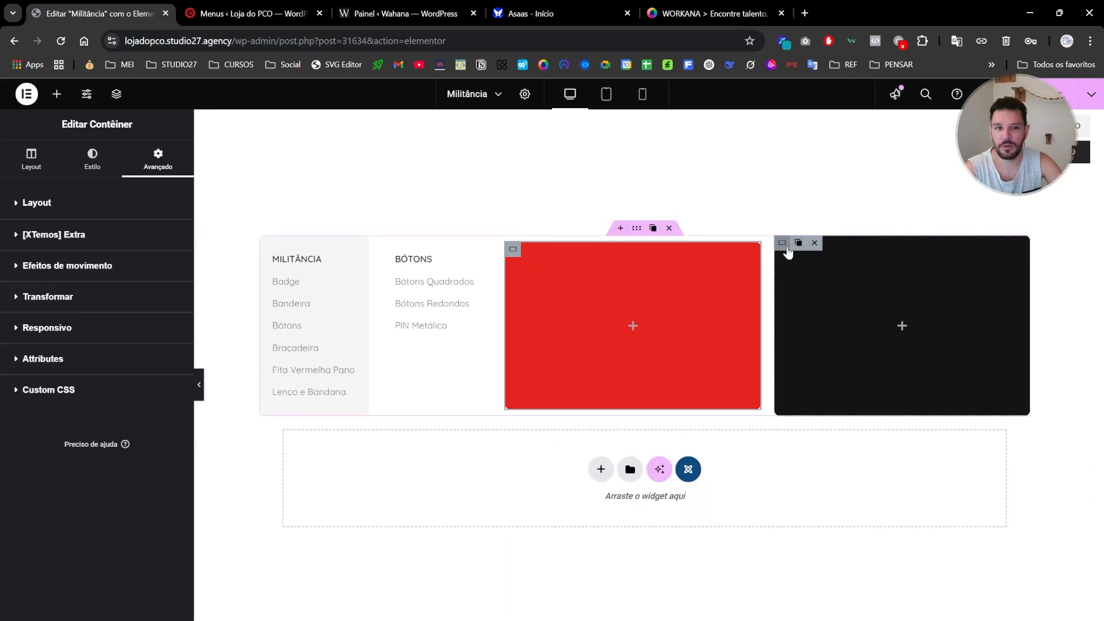
# Set the black container's top and bottom margins to 10 px and publish the Militância block
pyautogui.click(784, 244)
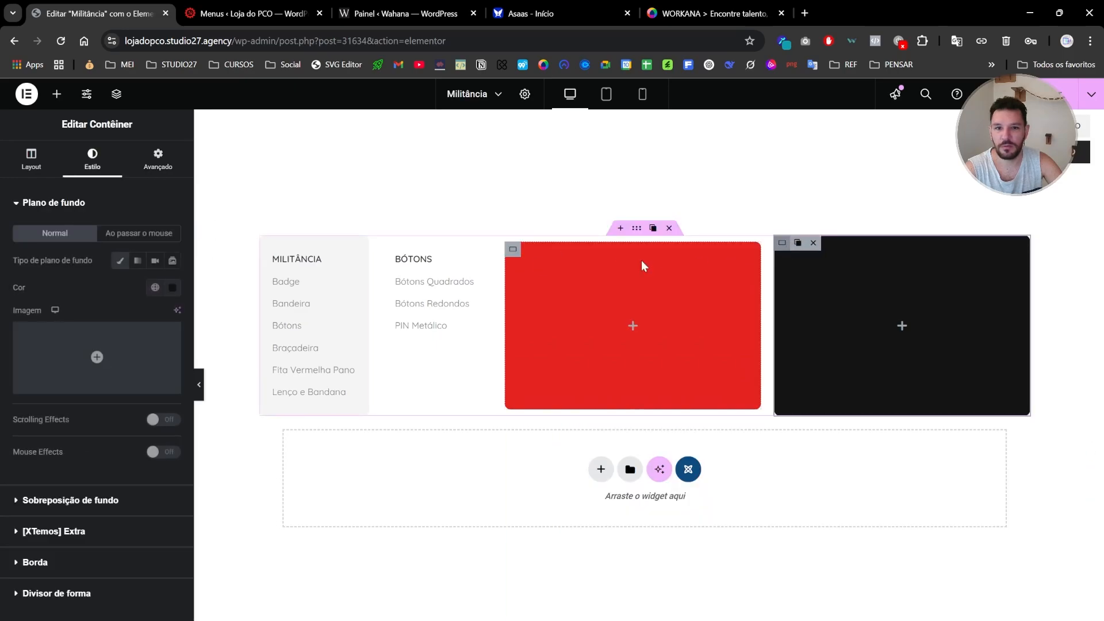
pyautogui.click(160, 163)
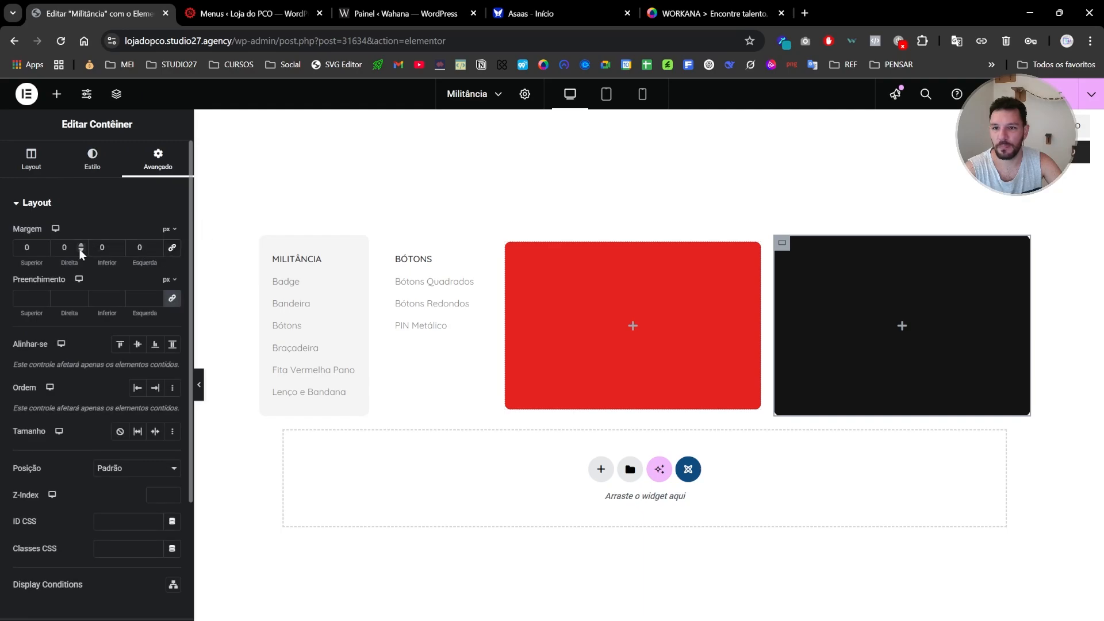
pyautogui.click(36, 245)
pyautogui.write('10')
pyautogui.click(103, 247)
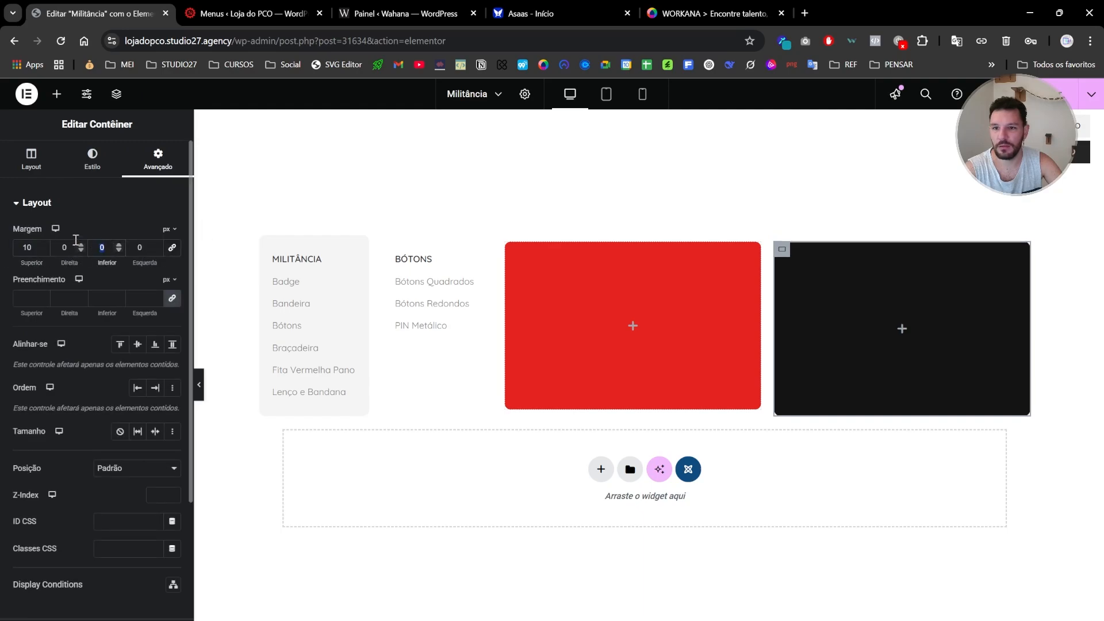
pyautogui.write('10')
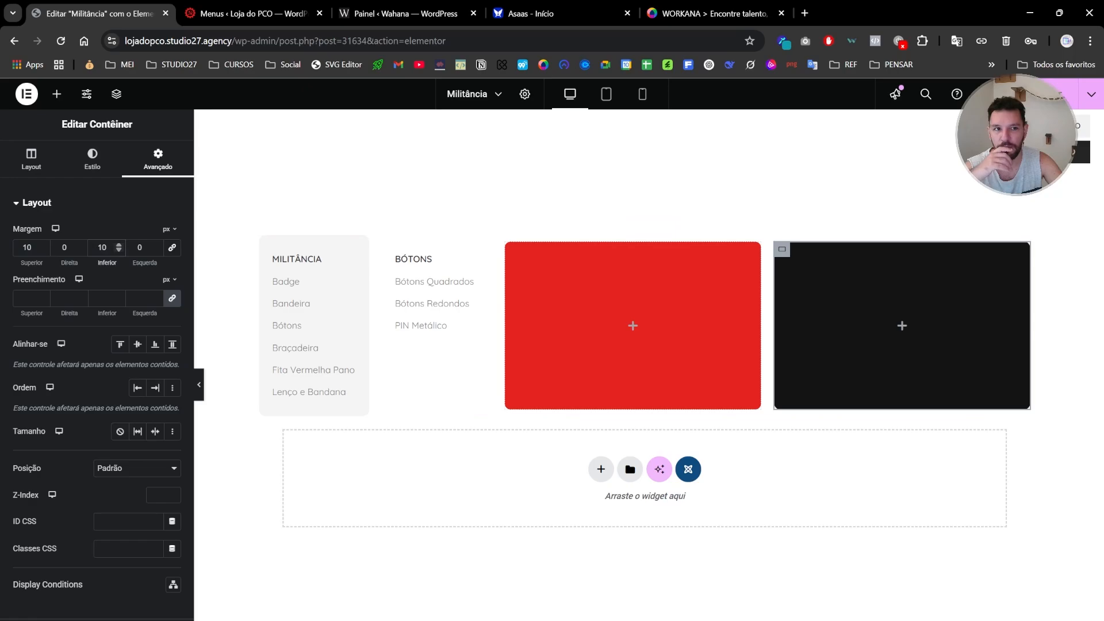
pyautogui.click(1048, 94)
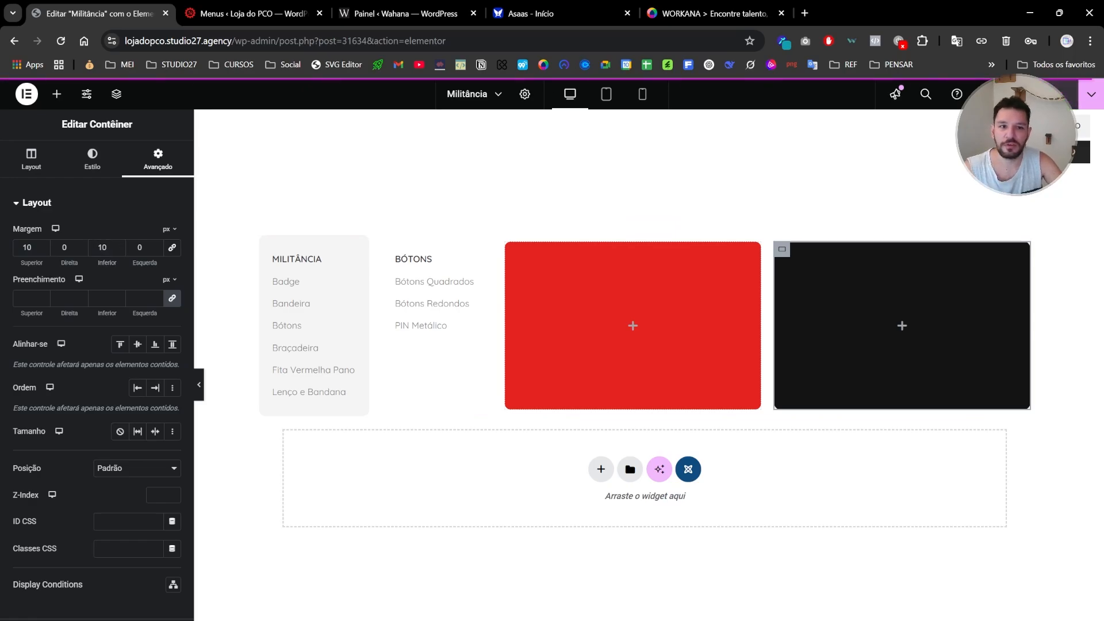
# In the reloaded WordPress Menus page, assign the Militância HTML block as the dropdown of the Militância menu item
pyautogui.click(228, 14)
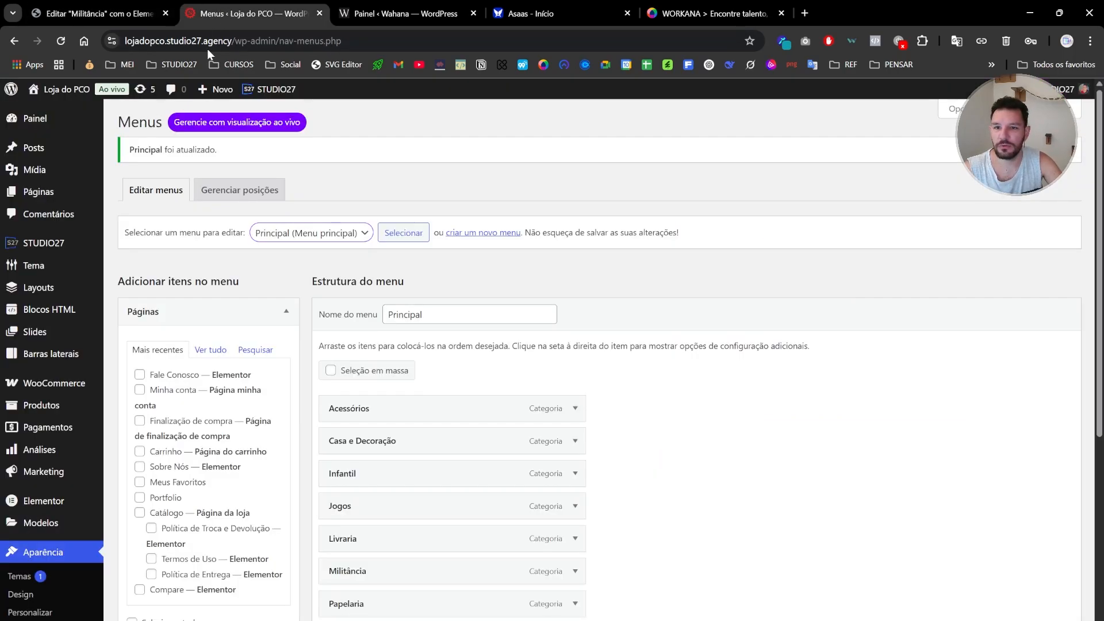
pyautogui.click(58, 40)
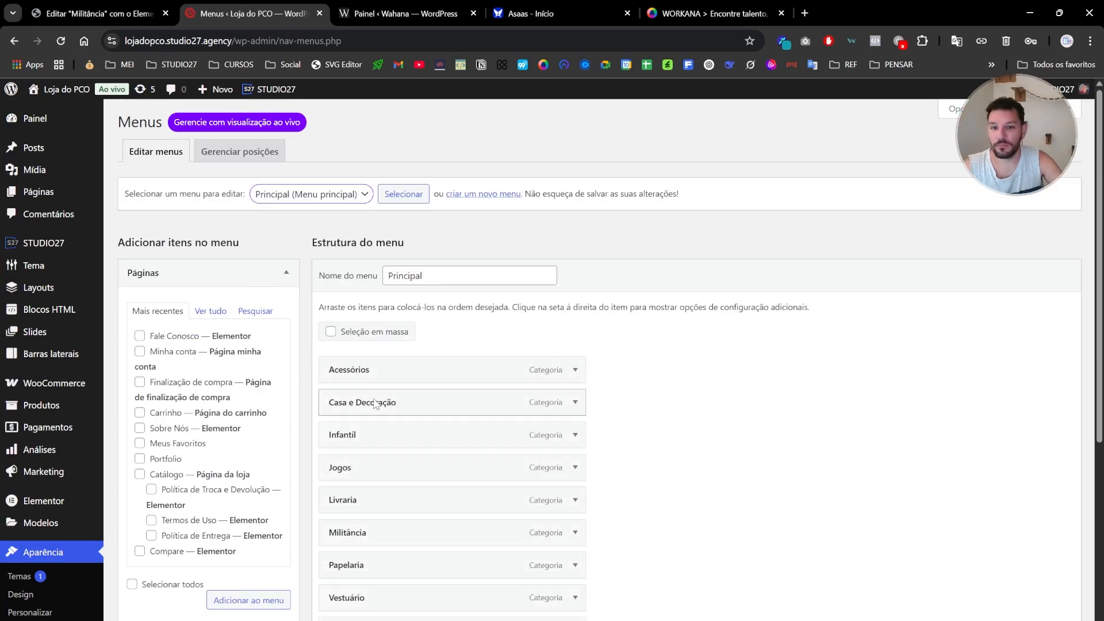
pyautogui.scroll(-3, 375, 405)
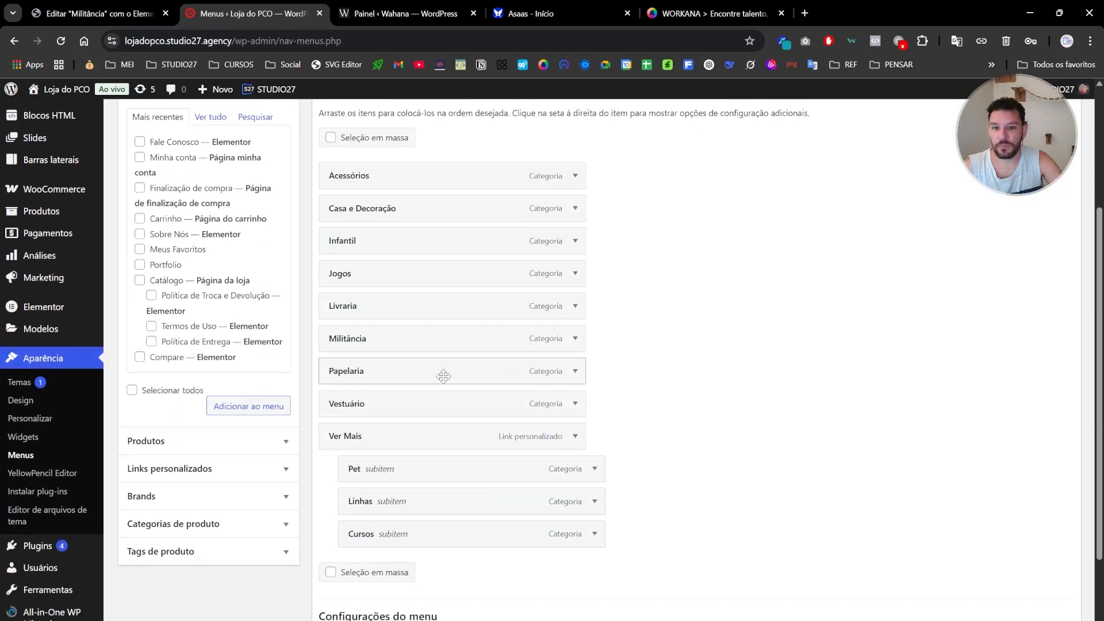
pyautogui.click(575, 338)
pyautogui.scroll(-4, 420, 402)
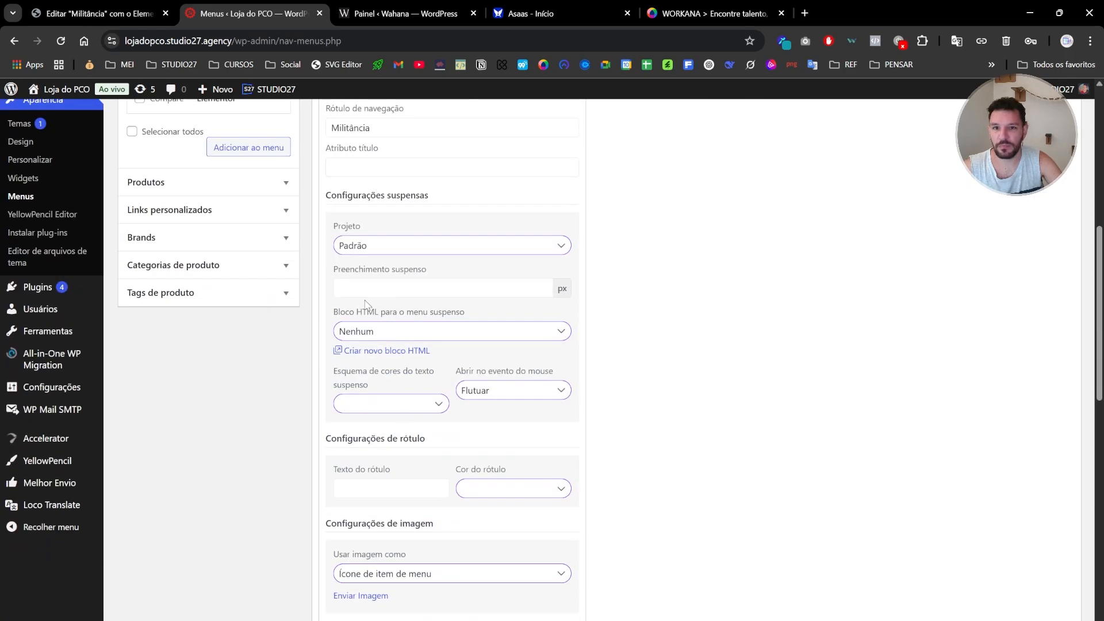
pyautogui.click(366, 333)
pyautogui.click(396, 17)
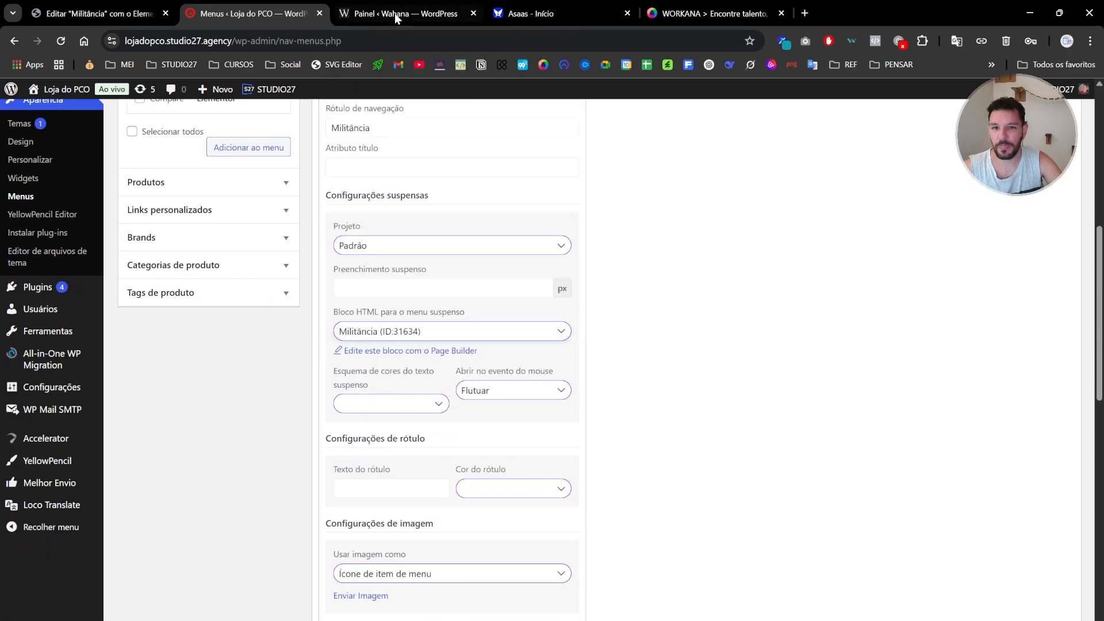
# Set the Militância dropdown's design to Definir tamanhos, with a width of 1200 px and padding of 0 px
pyautogui.click(379, 260)
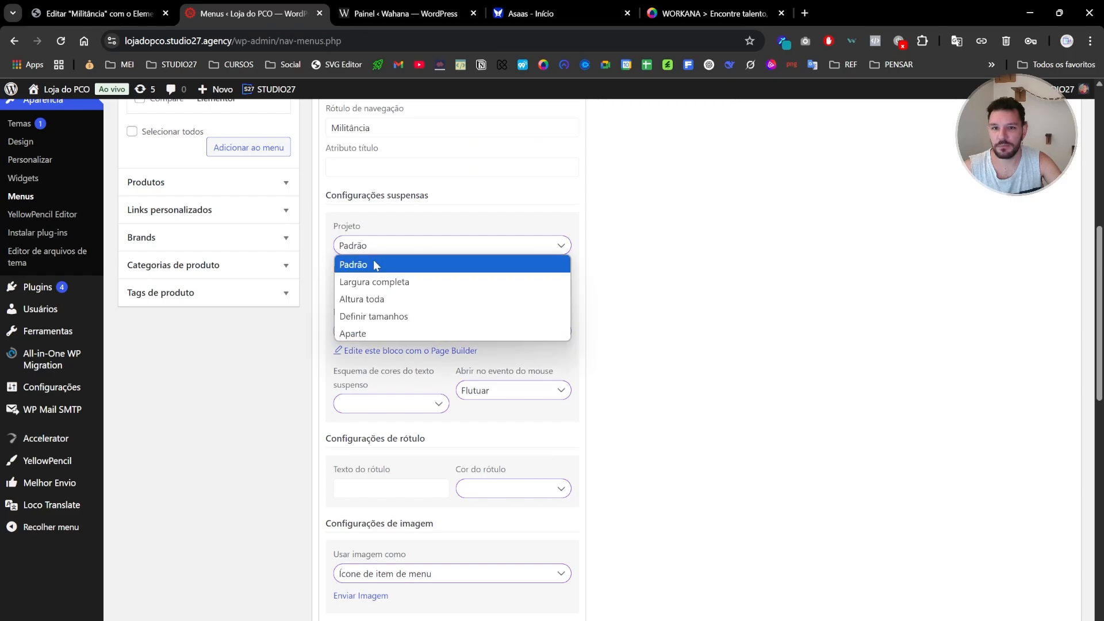
pyautogui.click(370, 314)
pyautogui.click(358, 285)
pyautogui.write('1')
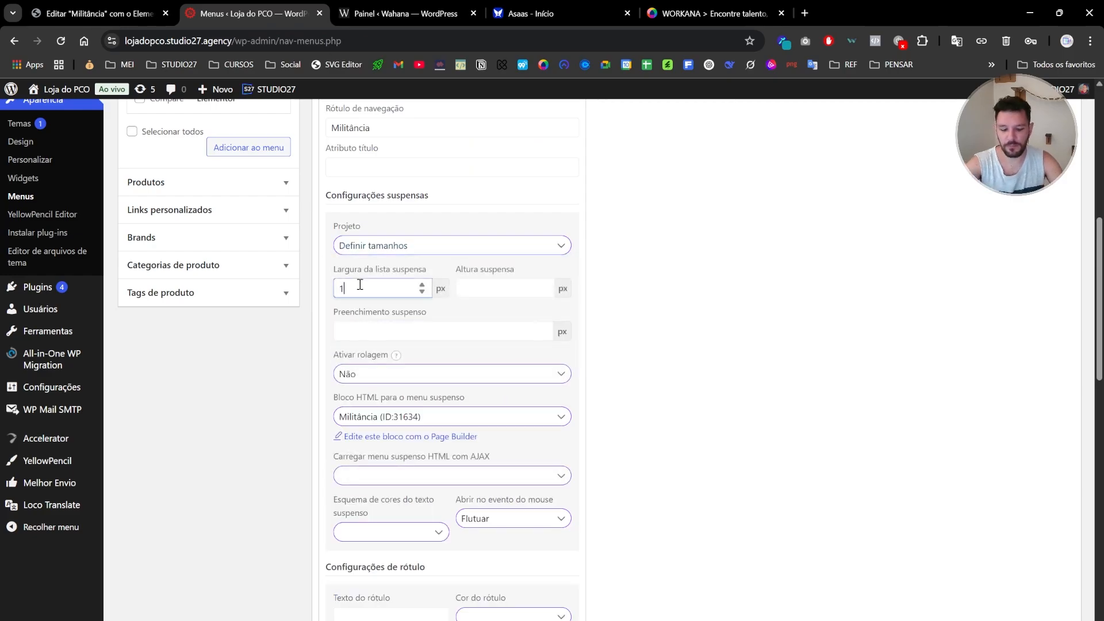
pyautogui.write('200')
pyautogui.click(378, 332)
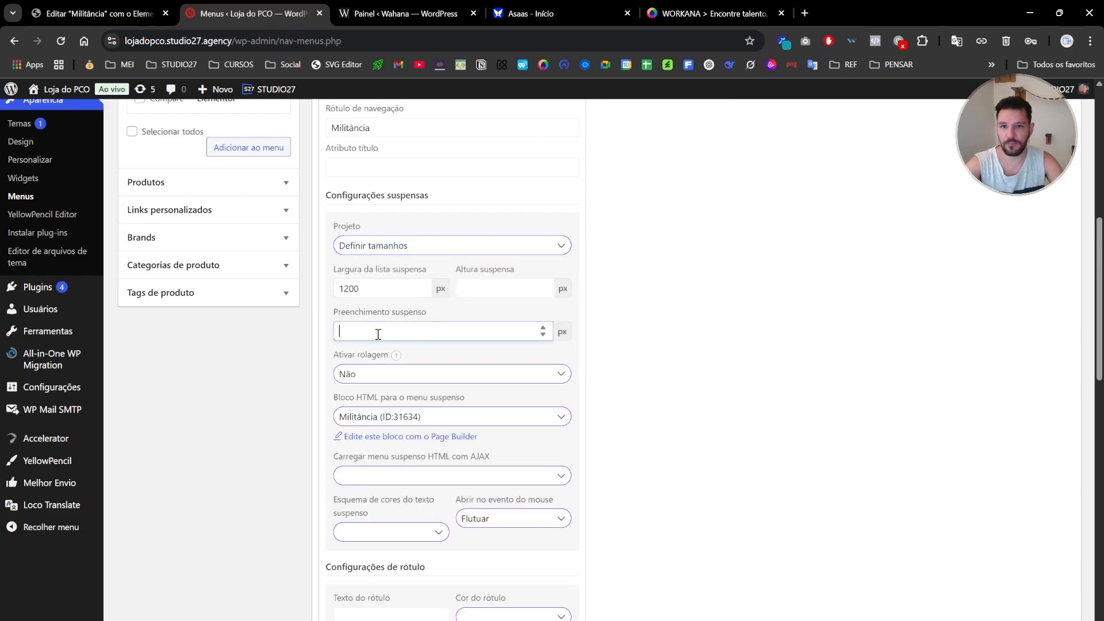
# Enable AJAX loading of the HTML dropdown (Sim) for the Militância item and save the menu
pyautogui.click(359, 477)
pyautogui.click(355, 510)
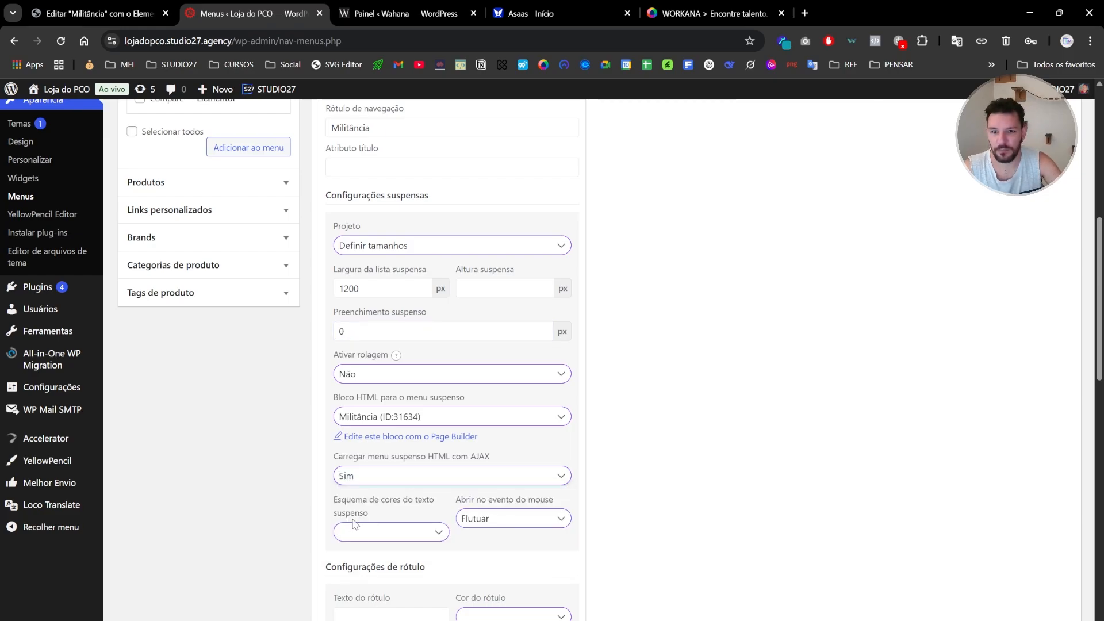
pyautogui.click(356, 620)
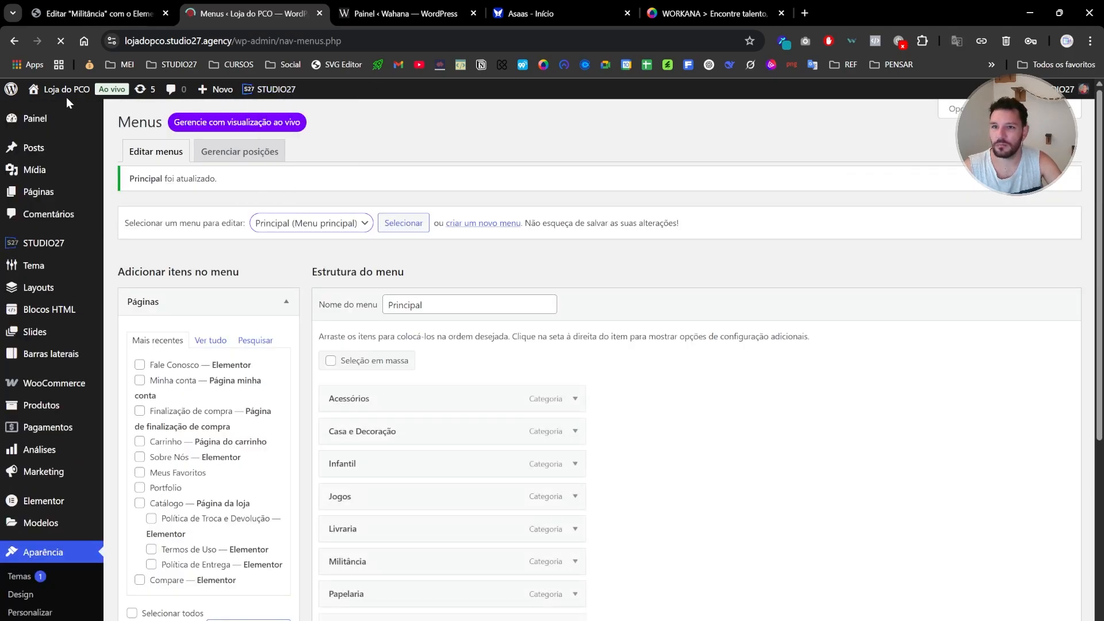
# Open the store's catalogue page in a new tab and check the Militância dropdown menu
pyautogui.moveTo(65, 94)
pyautogui.middleClick(58, 128)
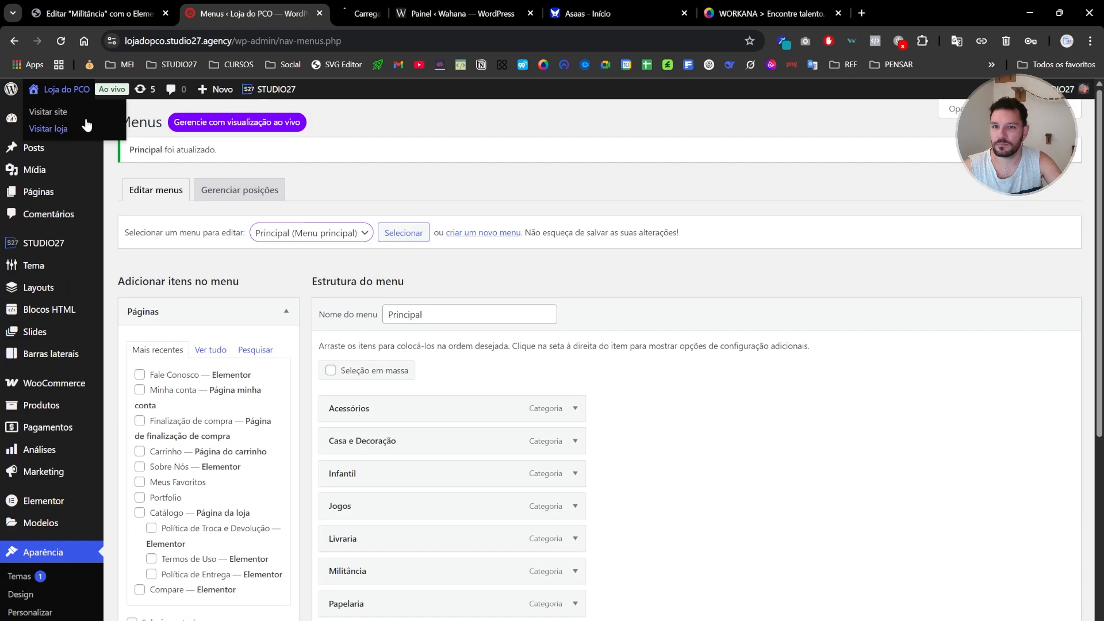
pyautogui.click(365, 14)
pyautogui.moveTo(584, 202)
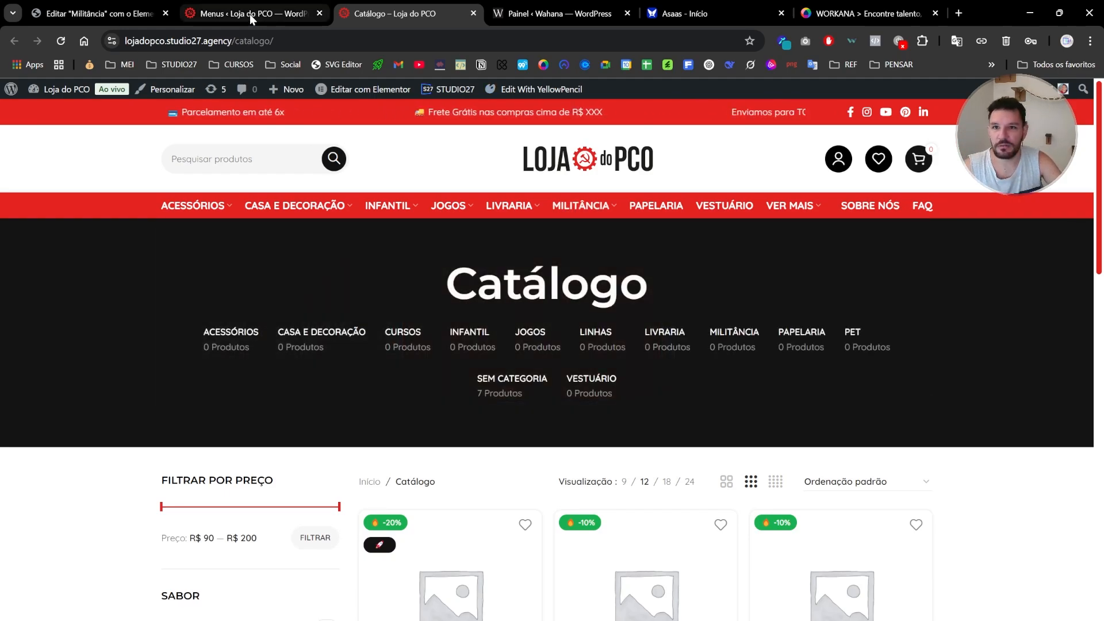
# Back in the Elementor block, set the red container's top and bottom margins to 20 px
pyautogui.click(107, 15)
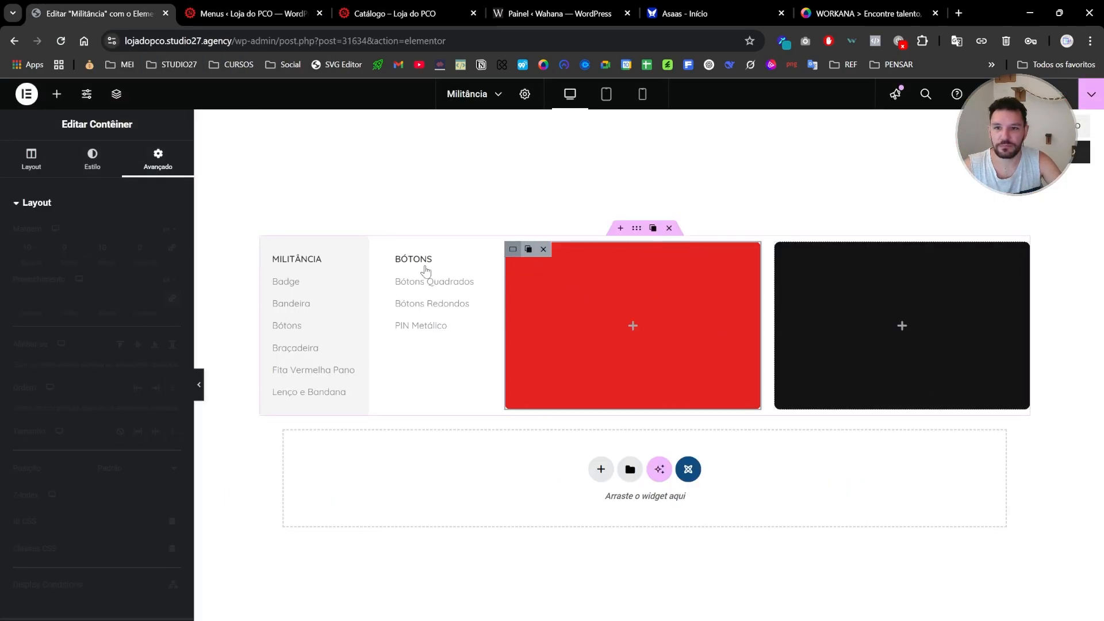
pyautogui.doubleClick(29, 247)
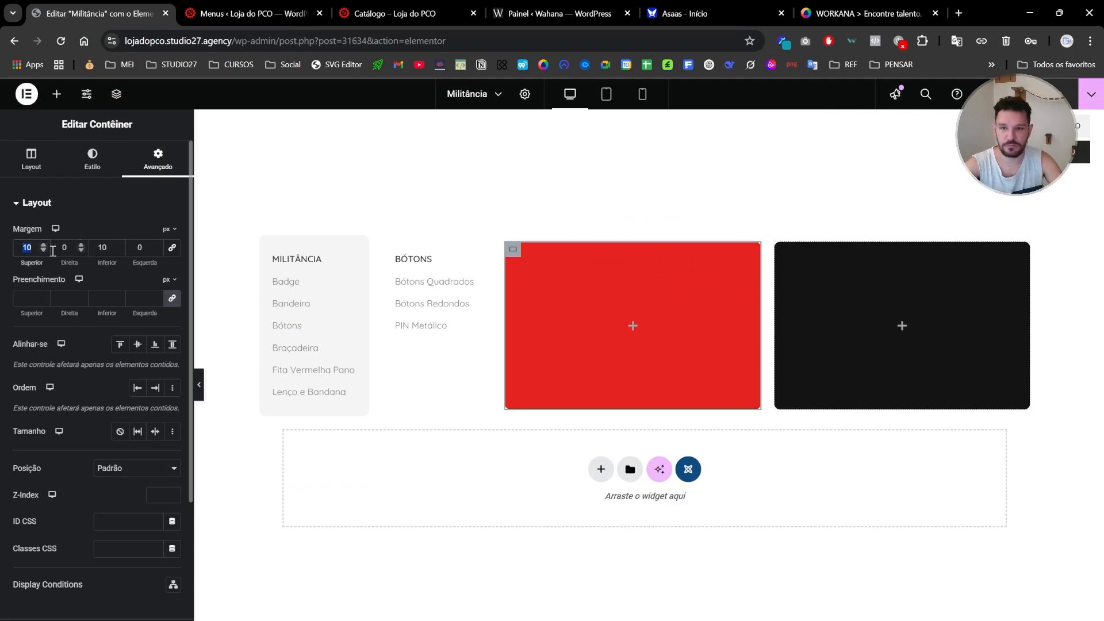
pyautogui.write('20')
pyautogui.doubleClick(105, 249)
pyautogui.write('20')
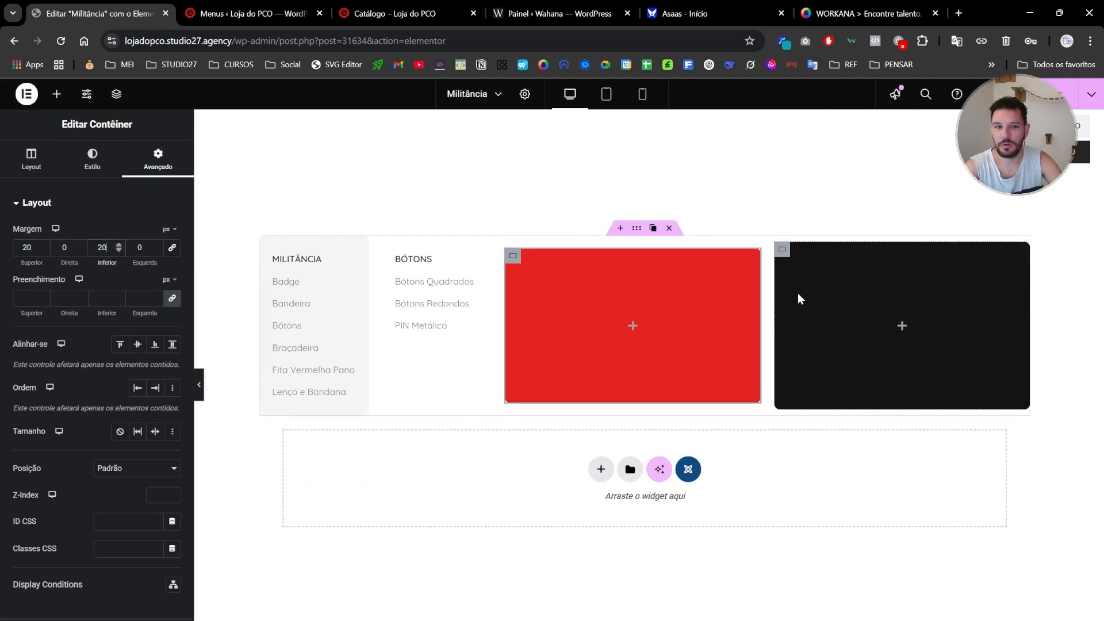
# Set the black container's top and bottom margins to 20 px and its right margin to 10 px
pyautogui.click(783, 251)
pyautogui.doubleClick(27, 246)
pyautogui.write('20')
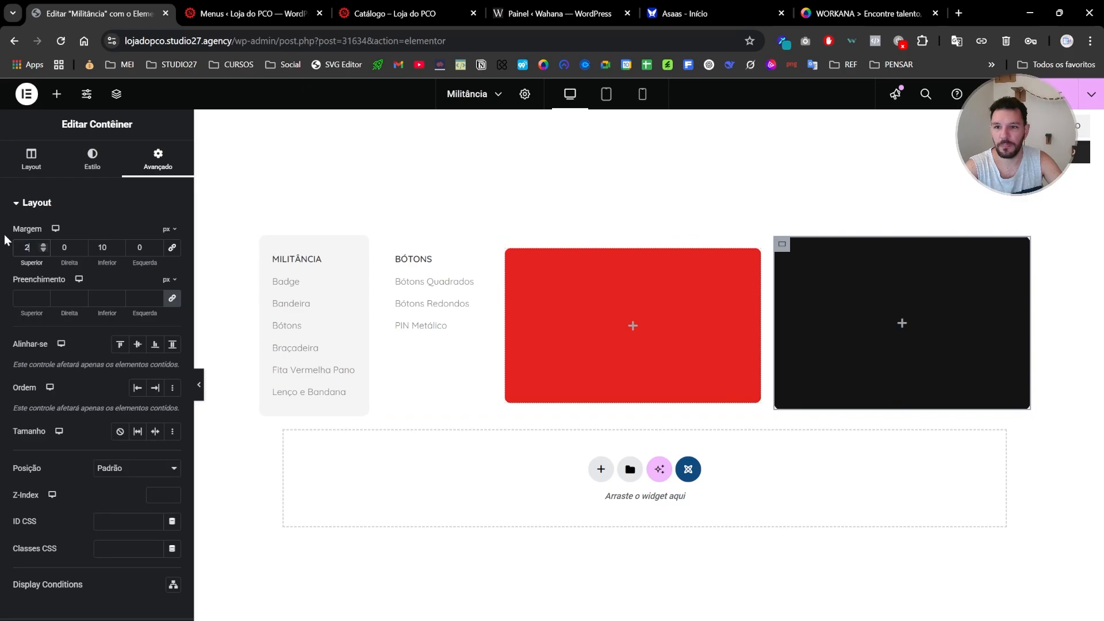
pyautogui.doubleClick(98, 246)
pyautogui.write('20')
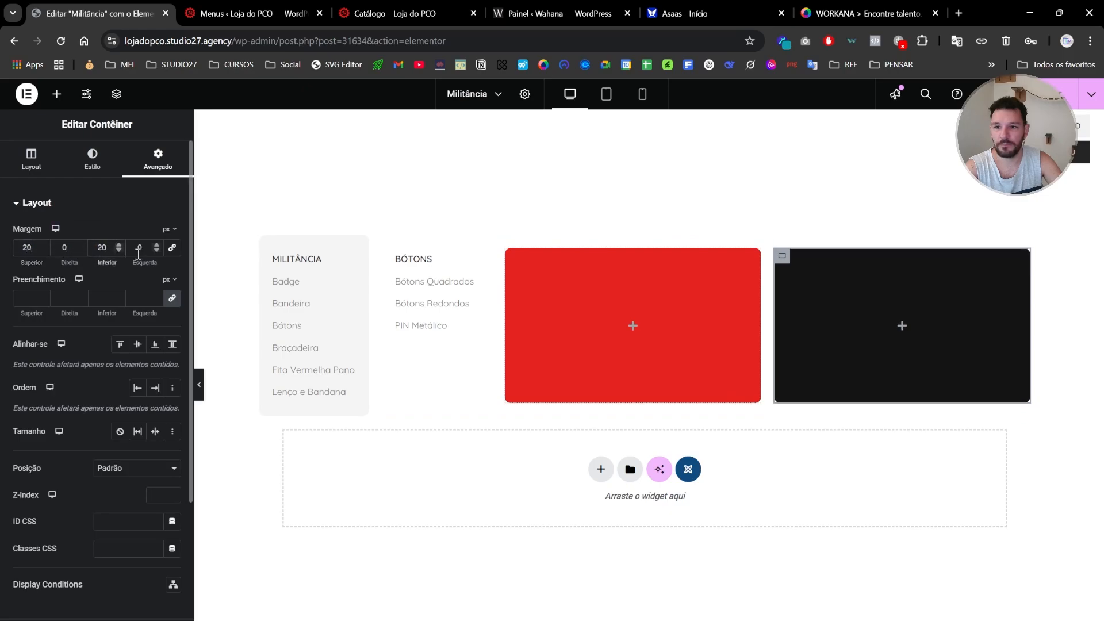
pyautogui.click(67, 247)
pyautogui.write('10')
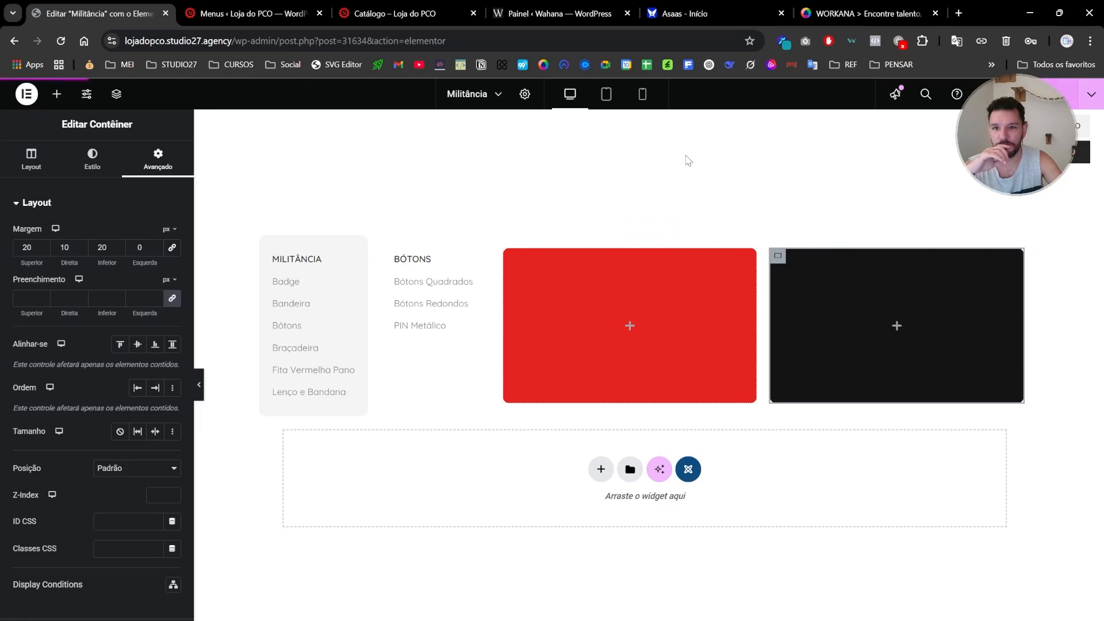
# Check the Militância dropdown on the store's catalogue page and set the black container's right margin to 20 px in Elementor
pyautogui.click(361, 16)
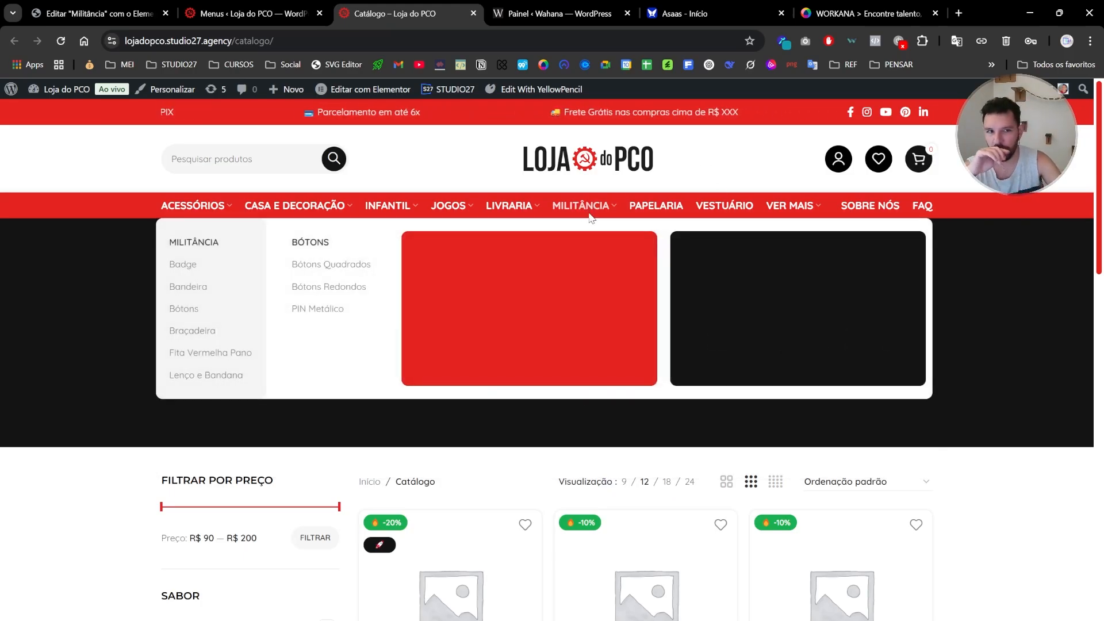
pyautogui.click(121, 12)
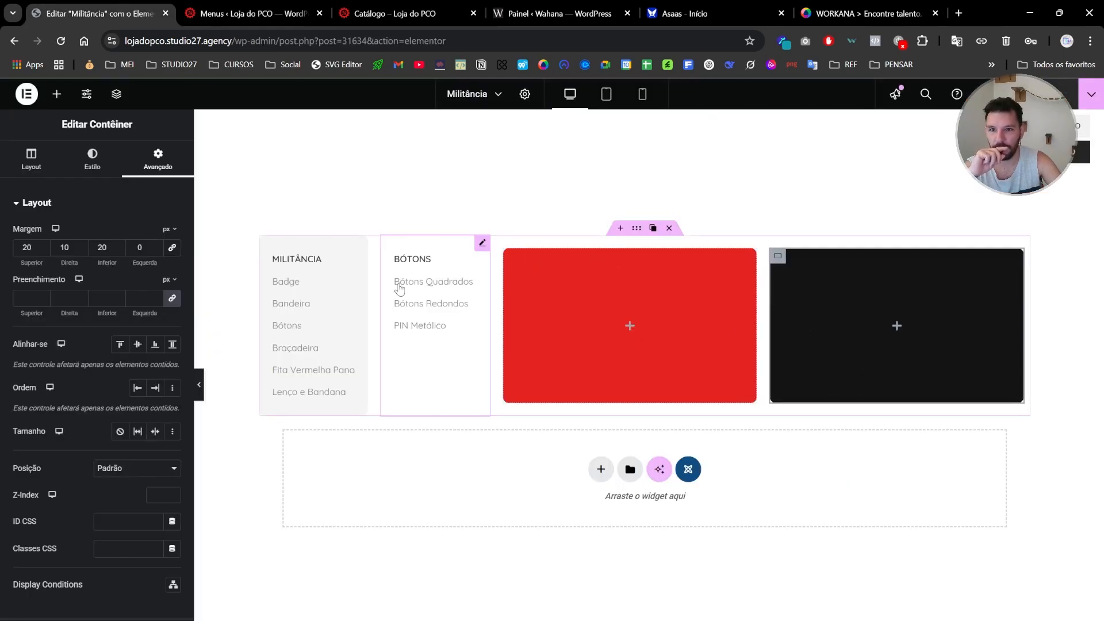
pyautogui.write('2')
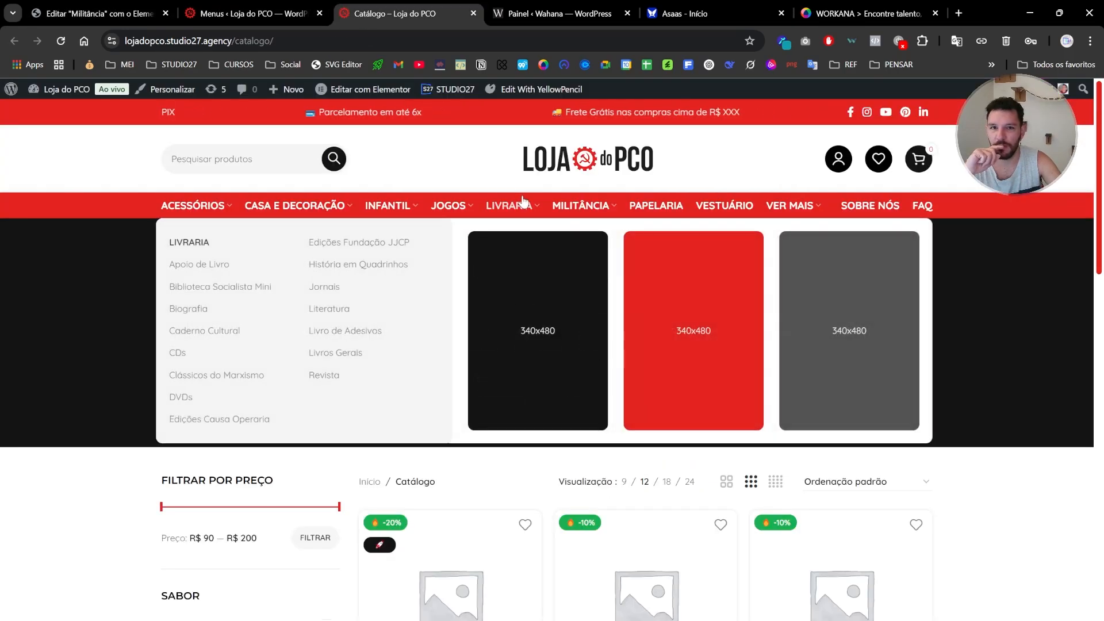
# Reload the store, open its home page and examine the Militância dropdown there
pyautogui.press('F5')
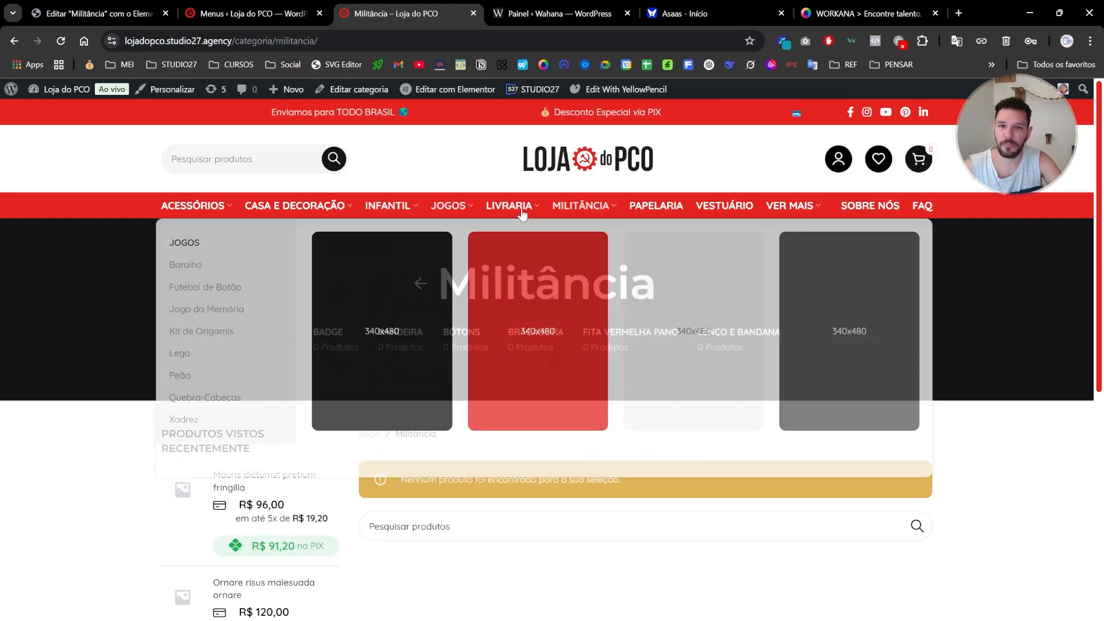
pyautogui.moveTo(591, 209)
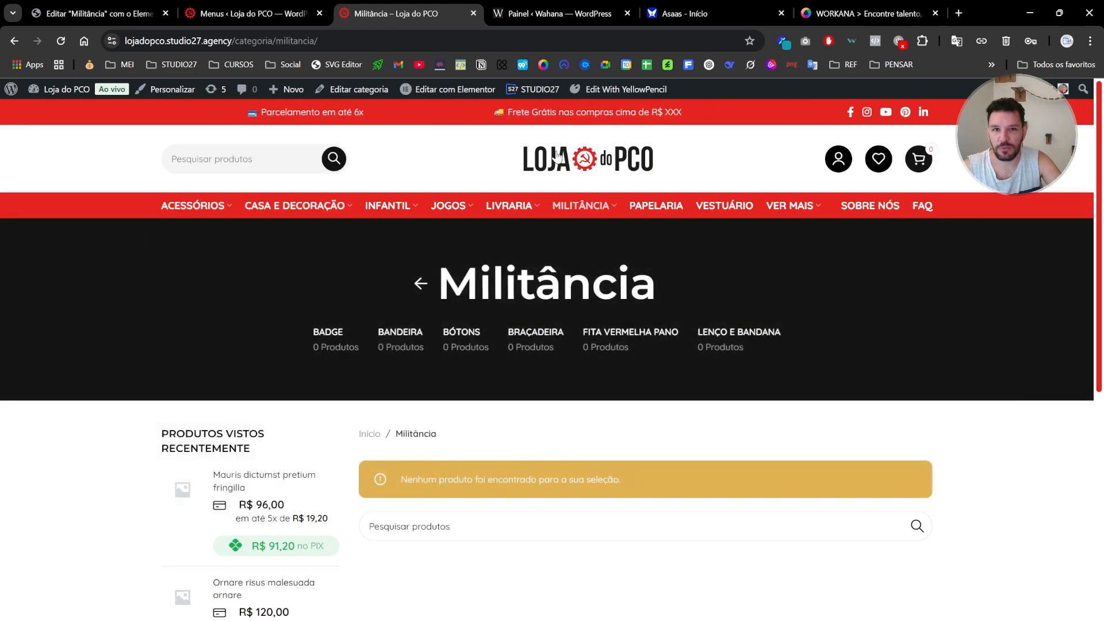
pyautogui.click(553, 159)
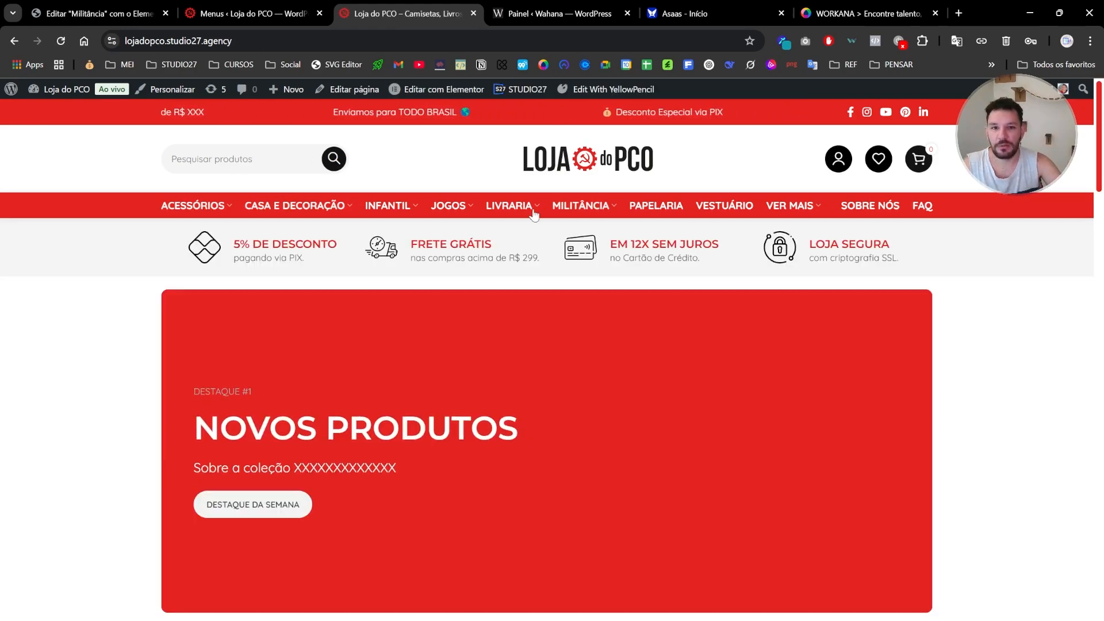
pyautogui.moveTo(601, 212)
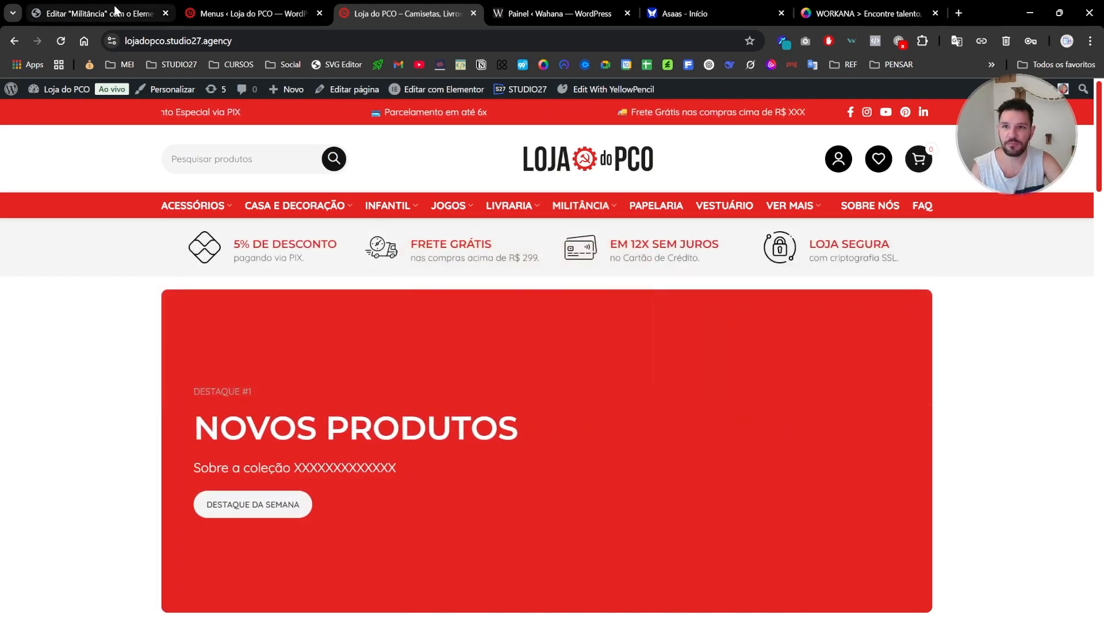
# Back in the Elementor block, enable Ocultar em Desktop for the red container
pyautogui.click(63, 12)
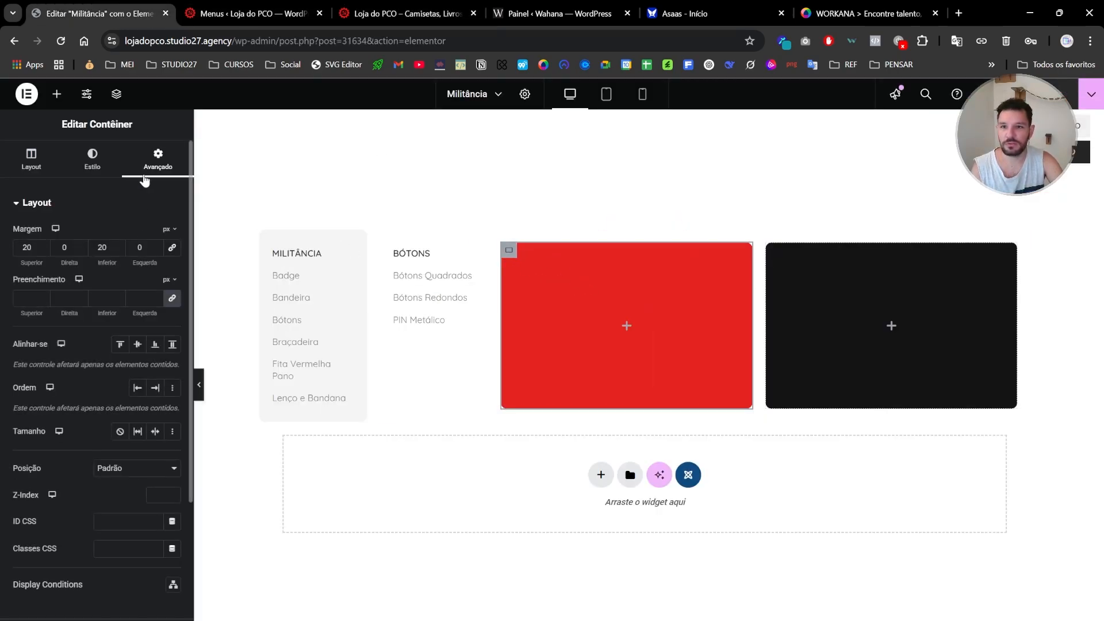
pyautogui.scroll(-3, 119, 403)
pyautogui.scroll(-1, 119, 403)
pyautogui.click(47, 504)
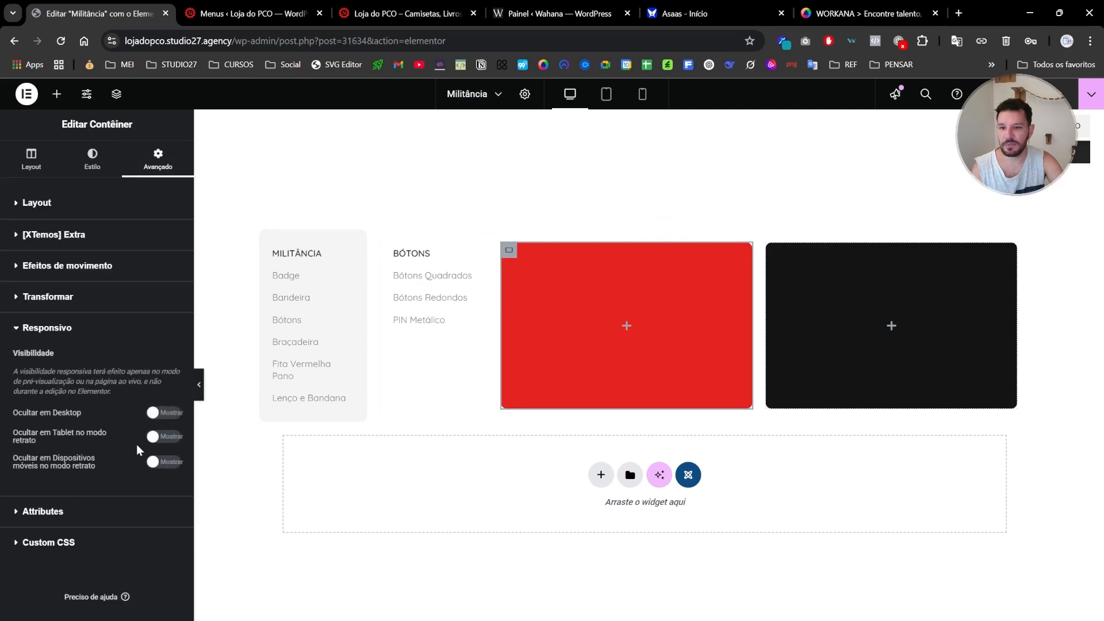
pyautogui.click(163, 413)
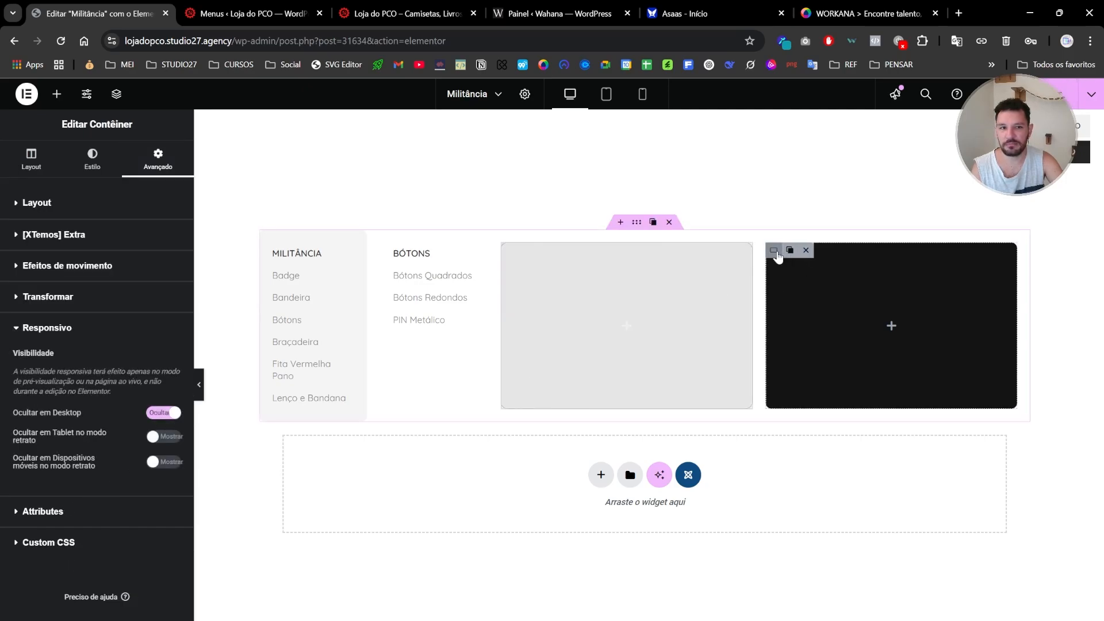
# Enable Ocultar em Desktop for the black container in its responsive settings
pyautogui.click(772, 251)
pyautogui.scroll(-3, 81, 500)
pyautogui.click(77, 468)
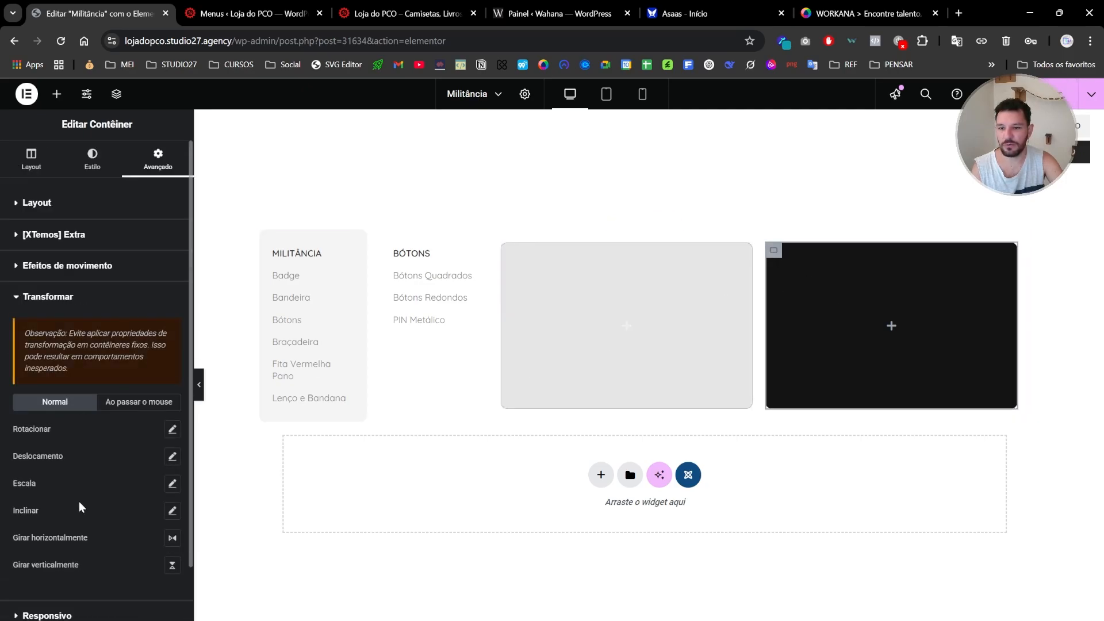
pyautogui.scroll(-3, 80, 505)
pyautogui.click(79, 509)
pyautogui.click(153, 413)
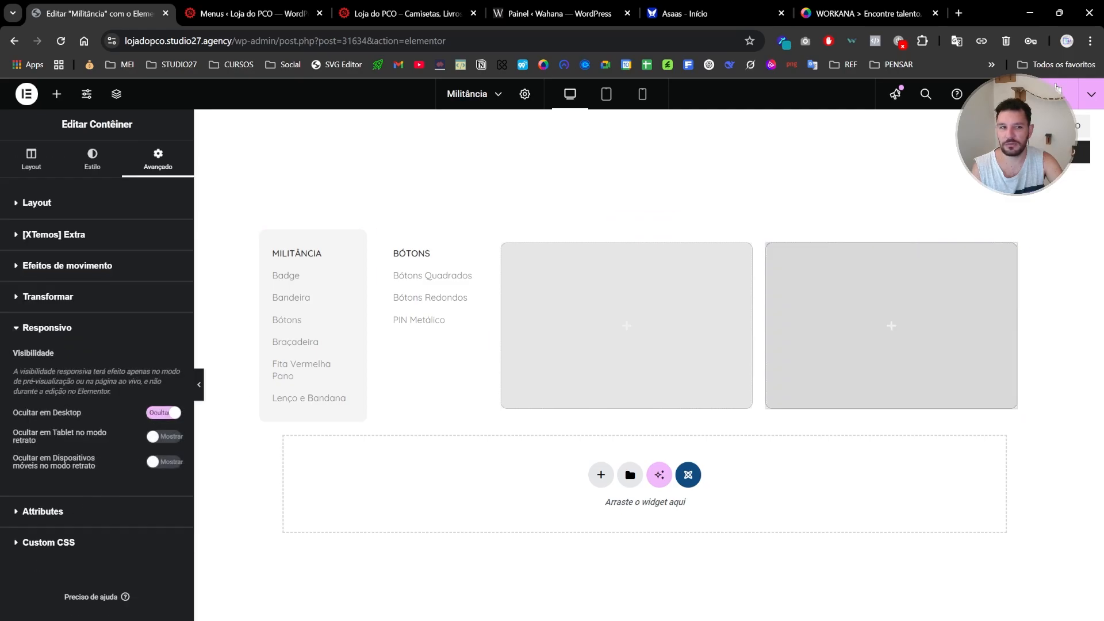
# Reload the store's home page to check the Militância dropdown with both banner containers hidden
pyautogui.click(406, 20)
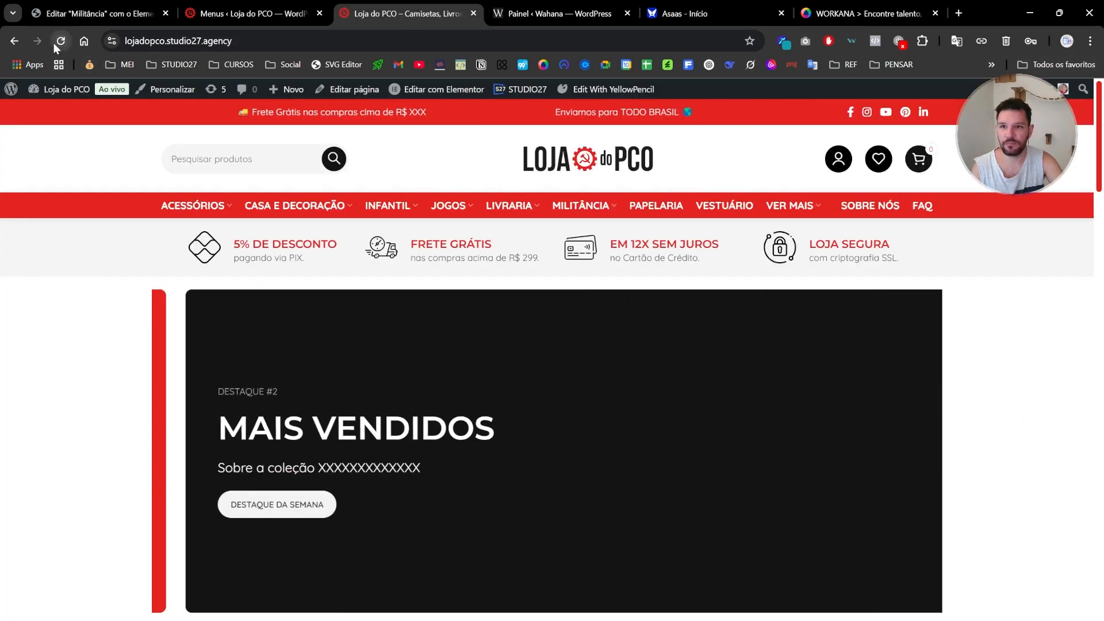
pyautogui.click(60, 42)
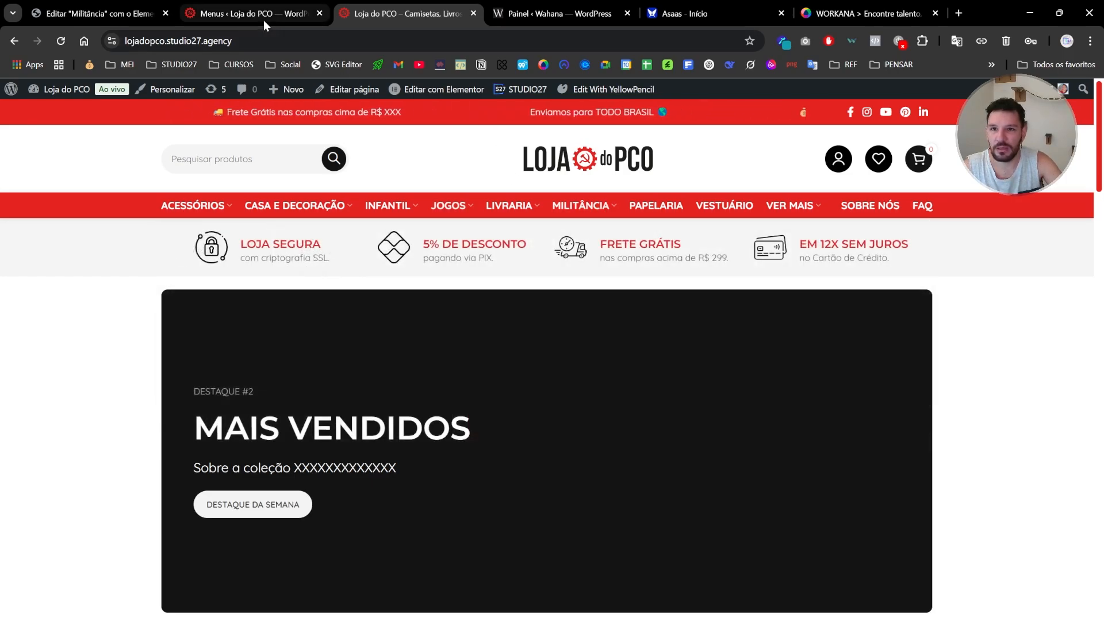
# Back in Elementor, turn off Ocultar em Desktop for the black container and for the red container
pyautogui.click(100, 13)
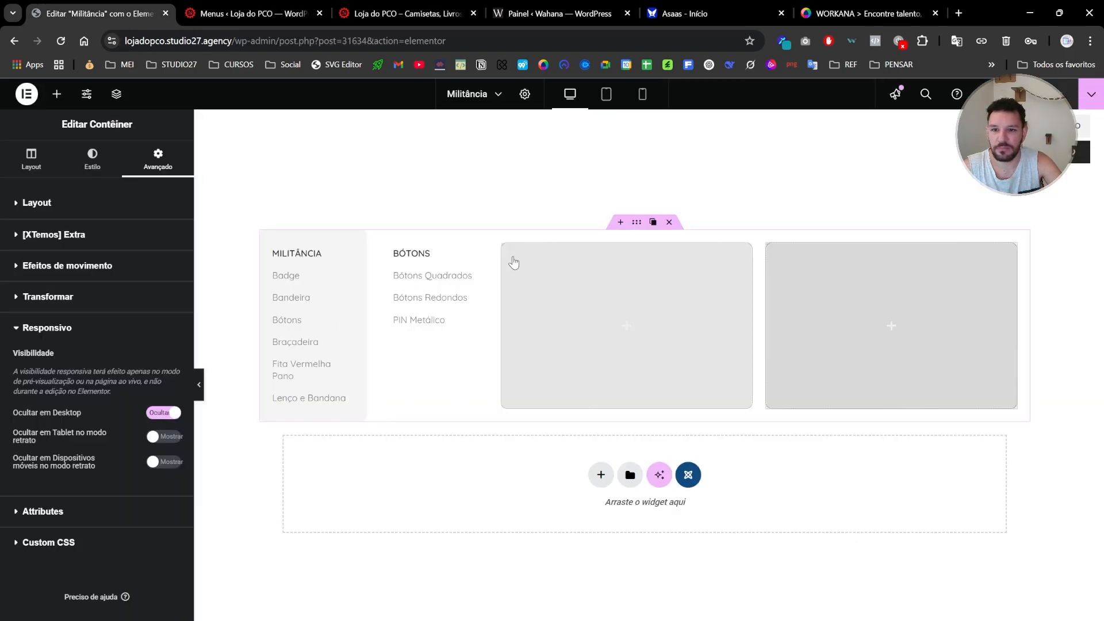
pyautogui.click(167, 413)
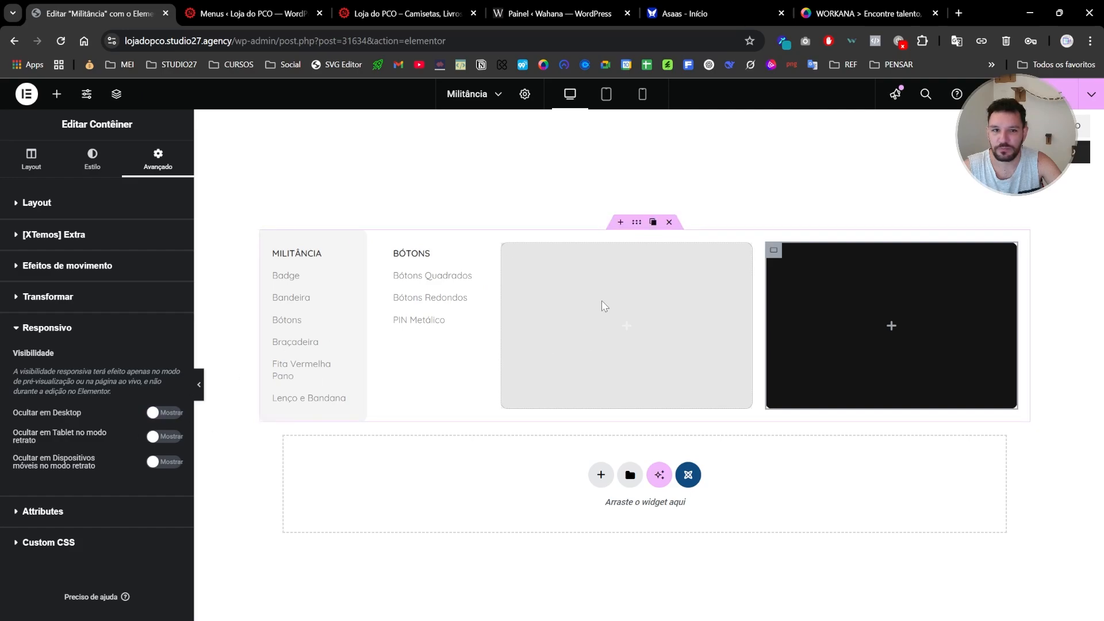
pyautogui.click(116, 93)
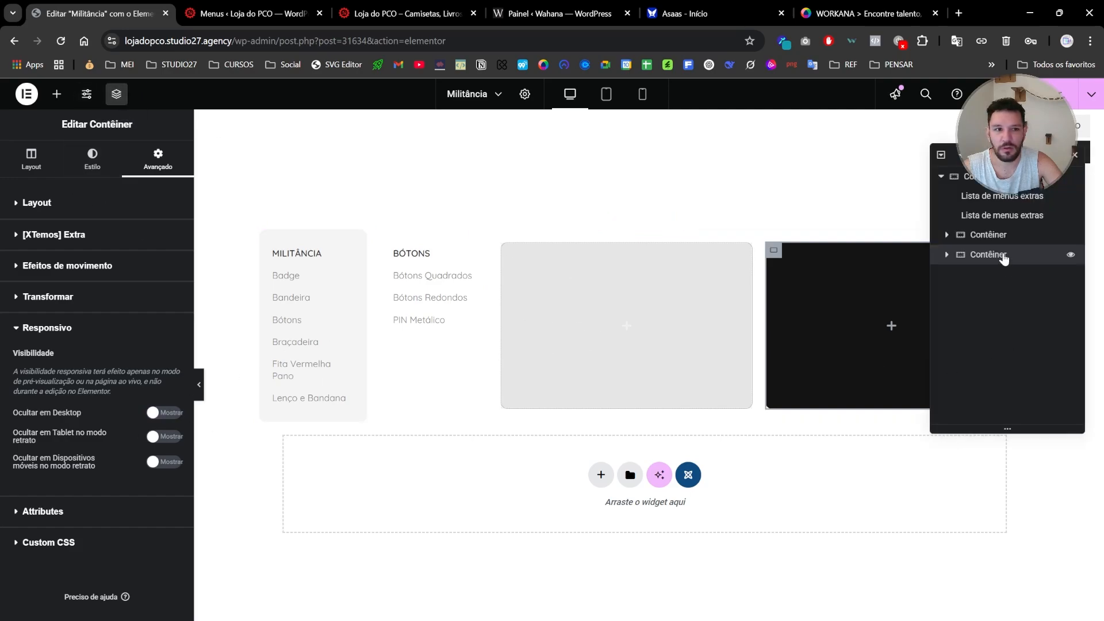
pyautogui.click(1001, 240)
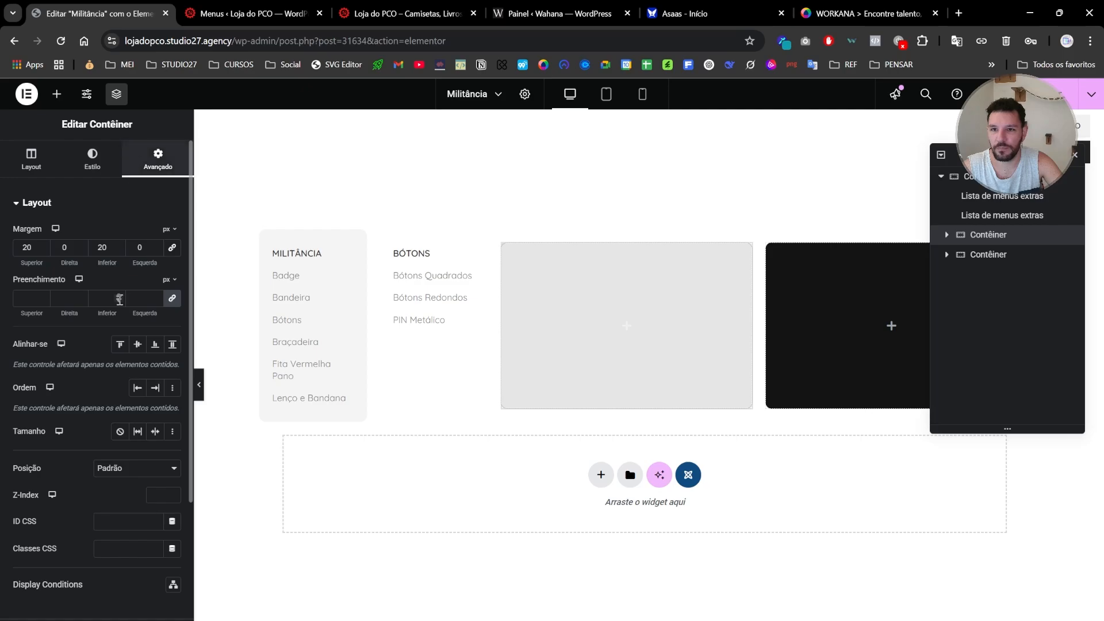
pyautogui.scroll(-4, 49, 498)
pyautogui.click(48, 504)
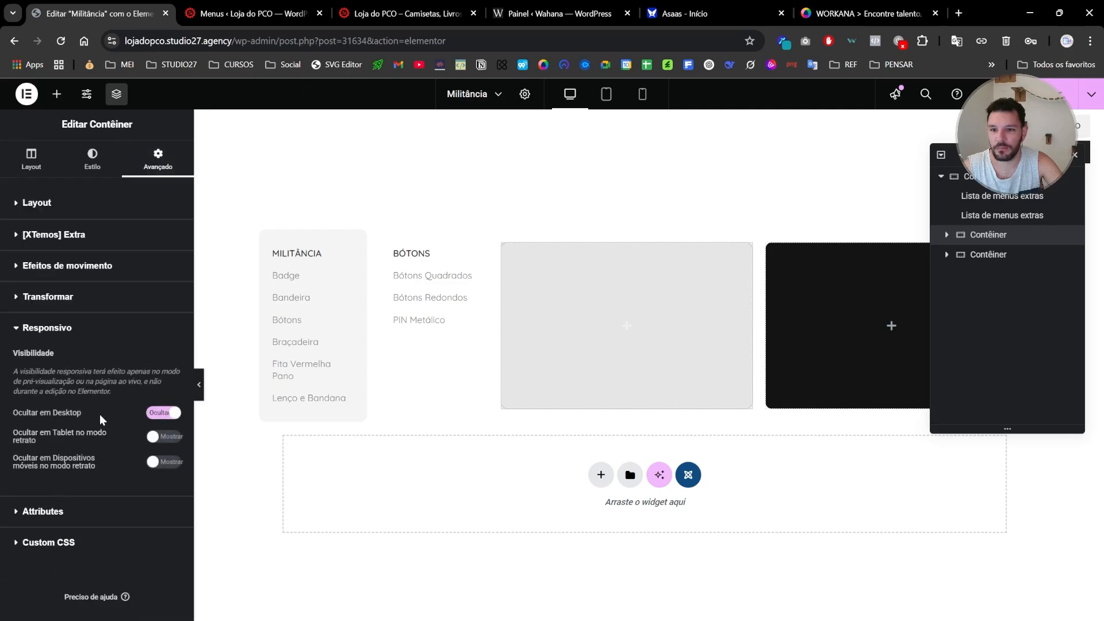
pyautogui.click(154, 412)
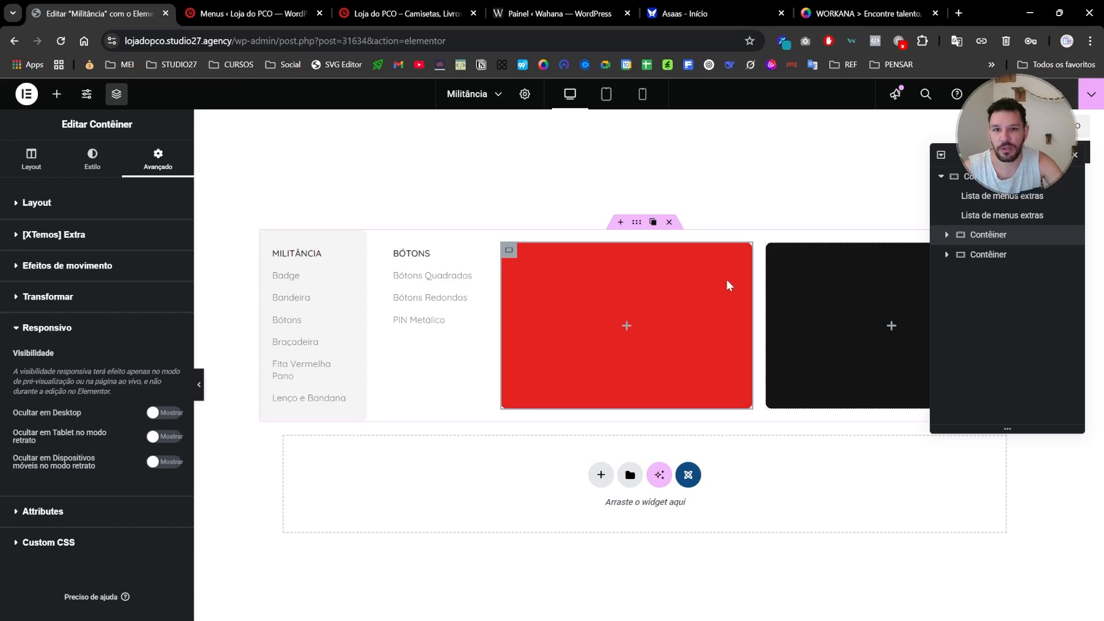
pyautogui.click(1076, 156)
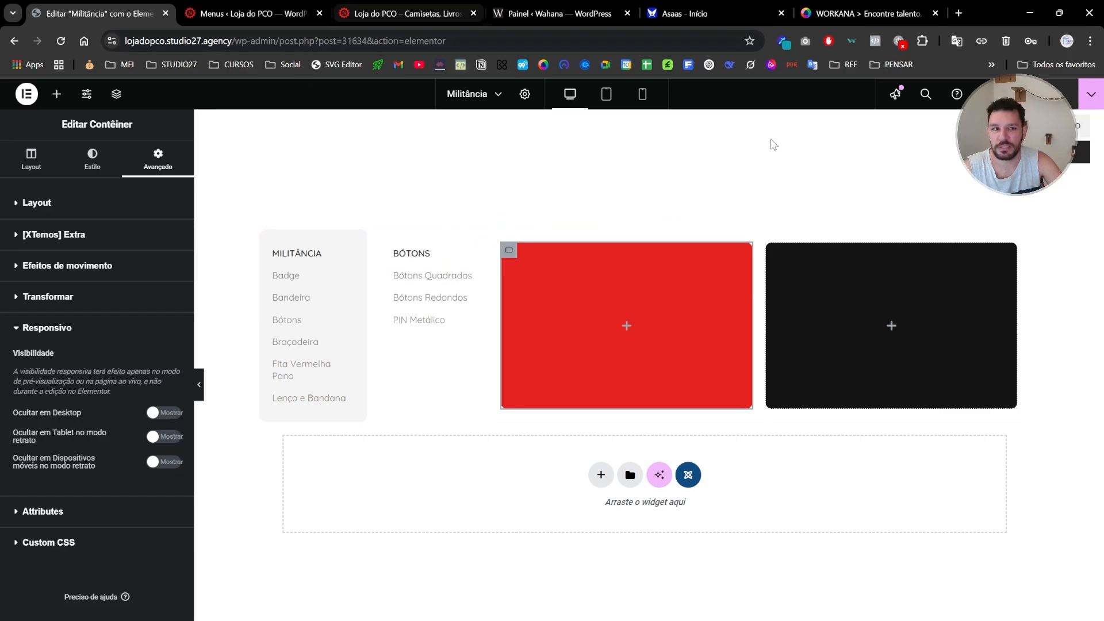
# Open the store's Militância category page and check its dropdown with both banner containers shown
pyautogui.click(360, 13)
pyautogui.moveTo(584, 207)
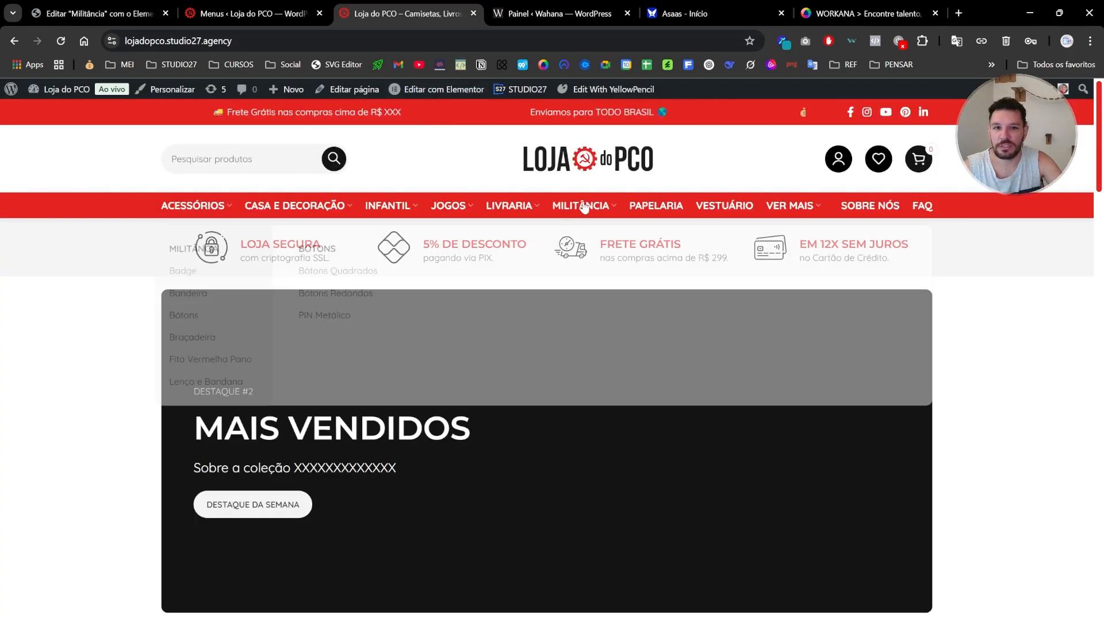
pyautogui.click(584, 206)
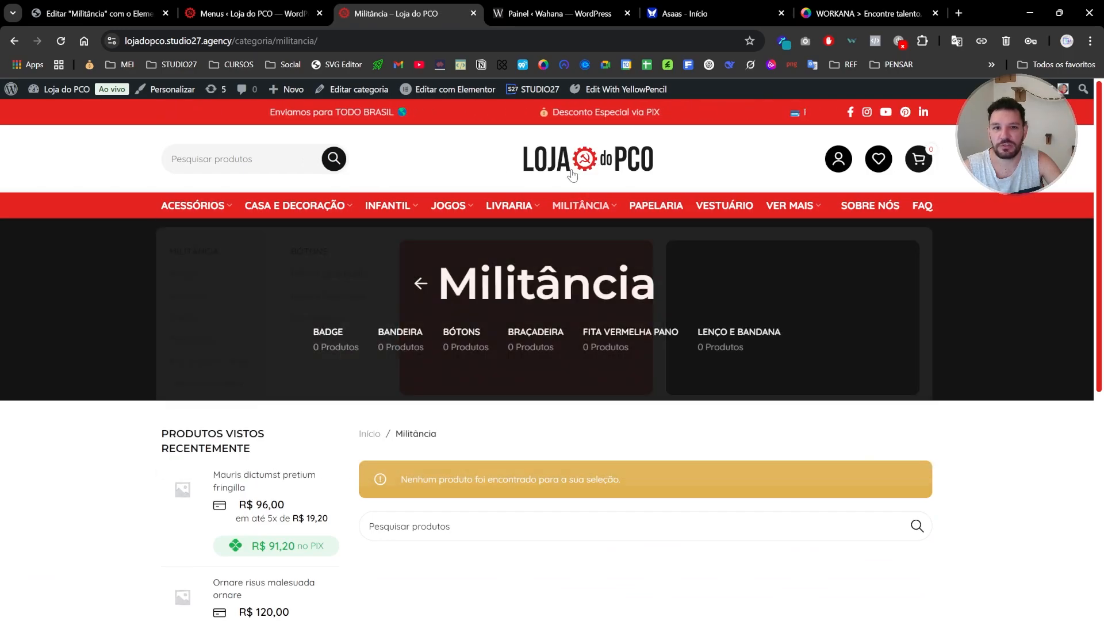
pyautogui.moveTo(582, 210)
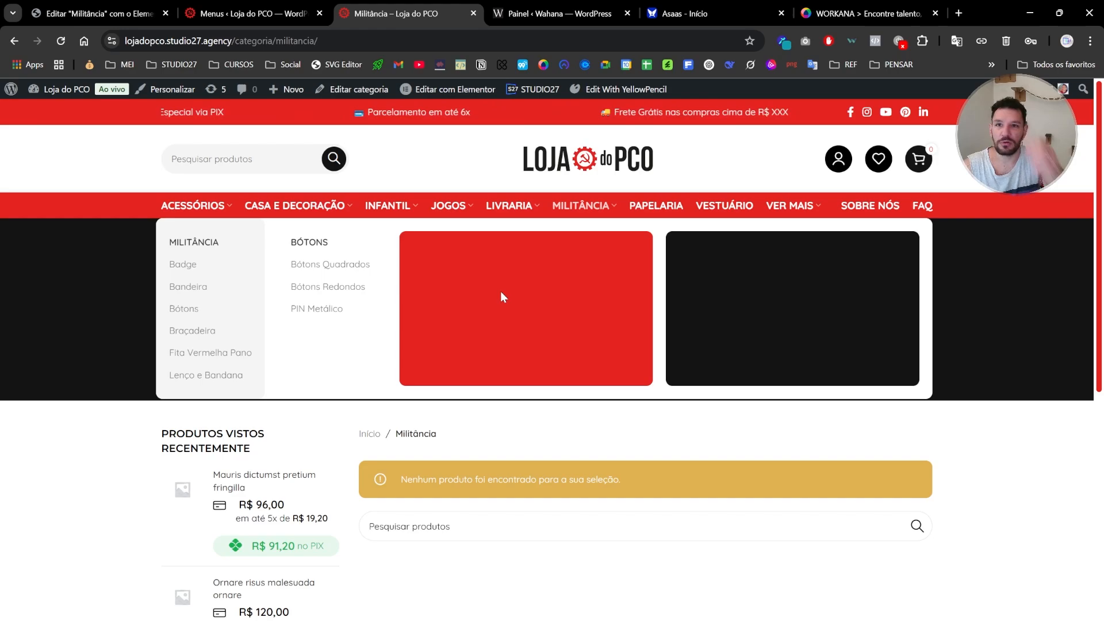
# Examine the Papelaria category's subcategories and the Casa e Decoração dropdown in the store
pyautogui.click(247, 13)
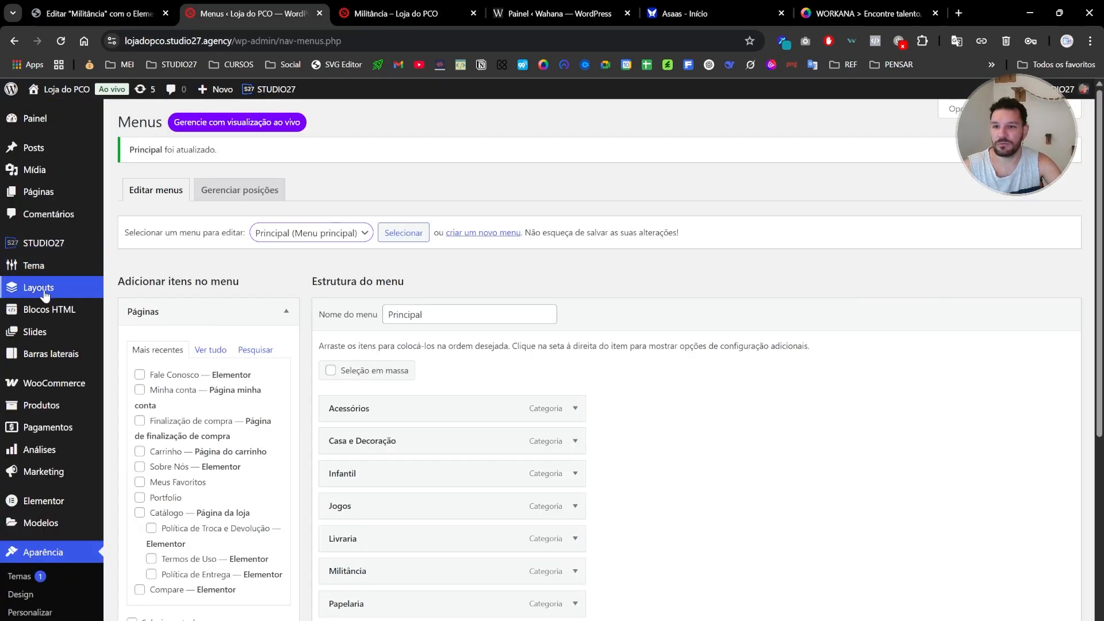
pyautogui.moveTo(49, 310)
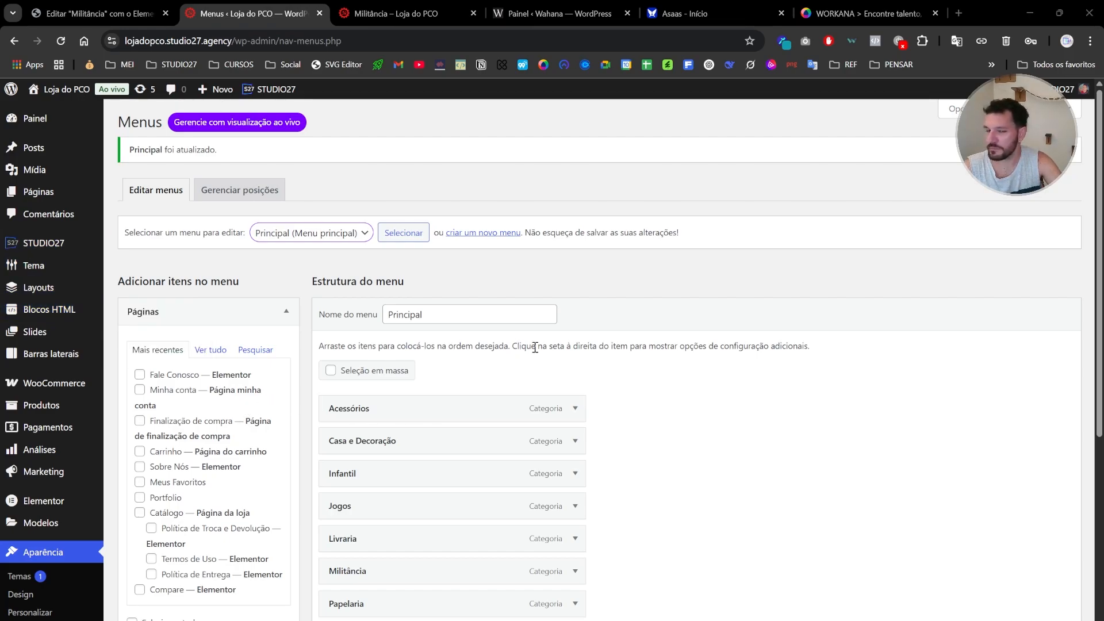
pyautogui.click(371, 13)
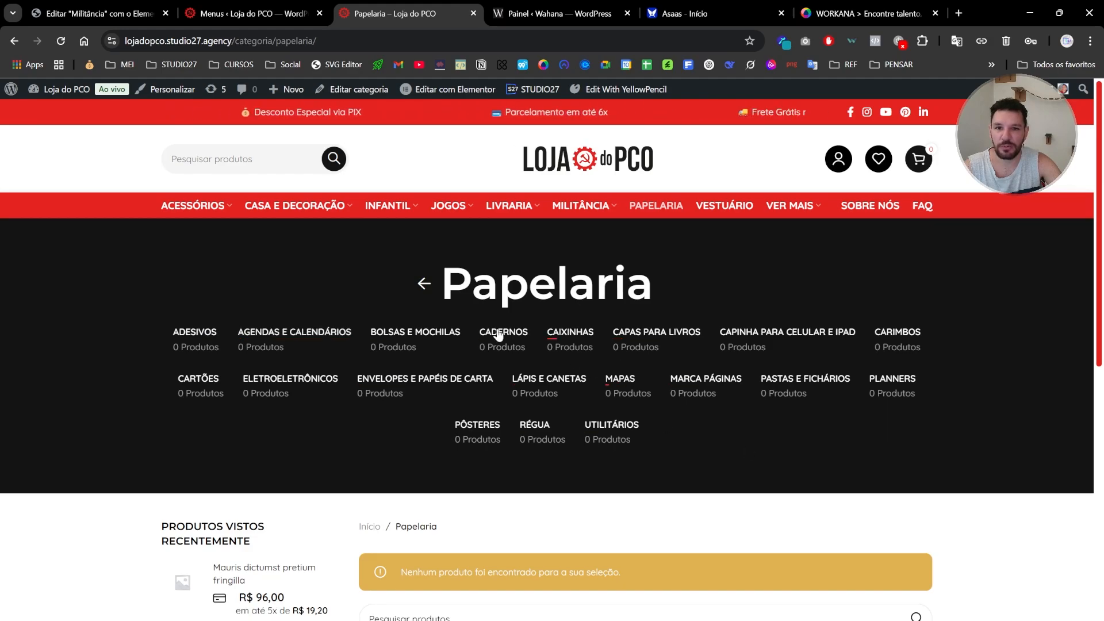
pyautogui.moveTo(320, 213)
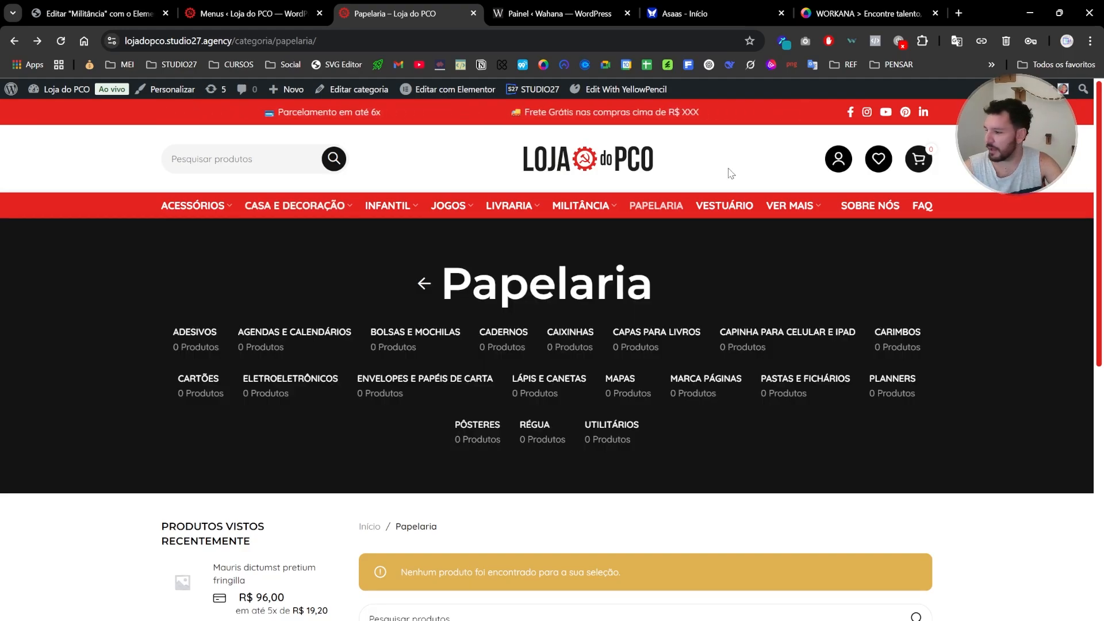
# Close the Militância Elementor editor and duplicate the Casa e Decoração block in the Blocos HTML list
pyautogui.click(218, 11)
pyautogui.click(130, 16)
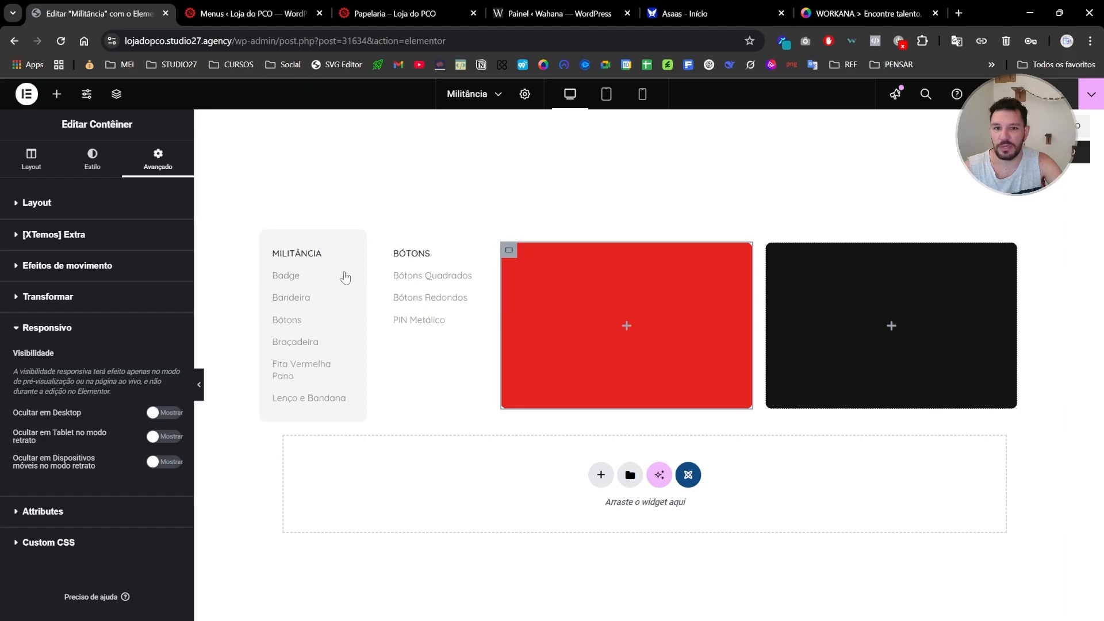
pyautogui.click(164, 13)
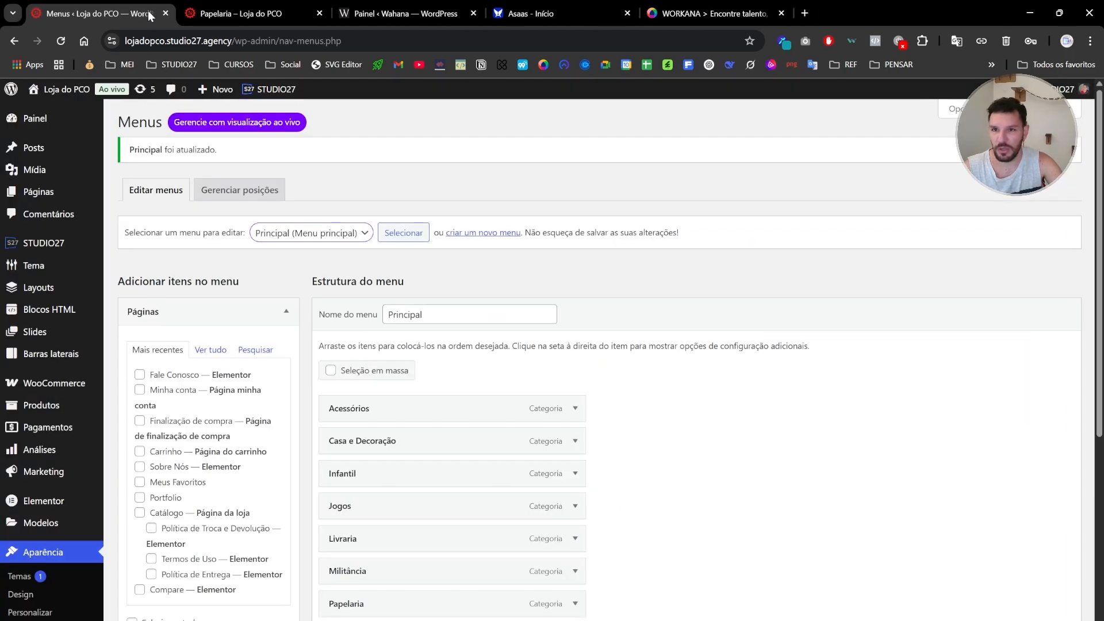
pyautogui.click(45, 318)
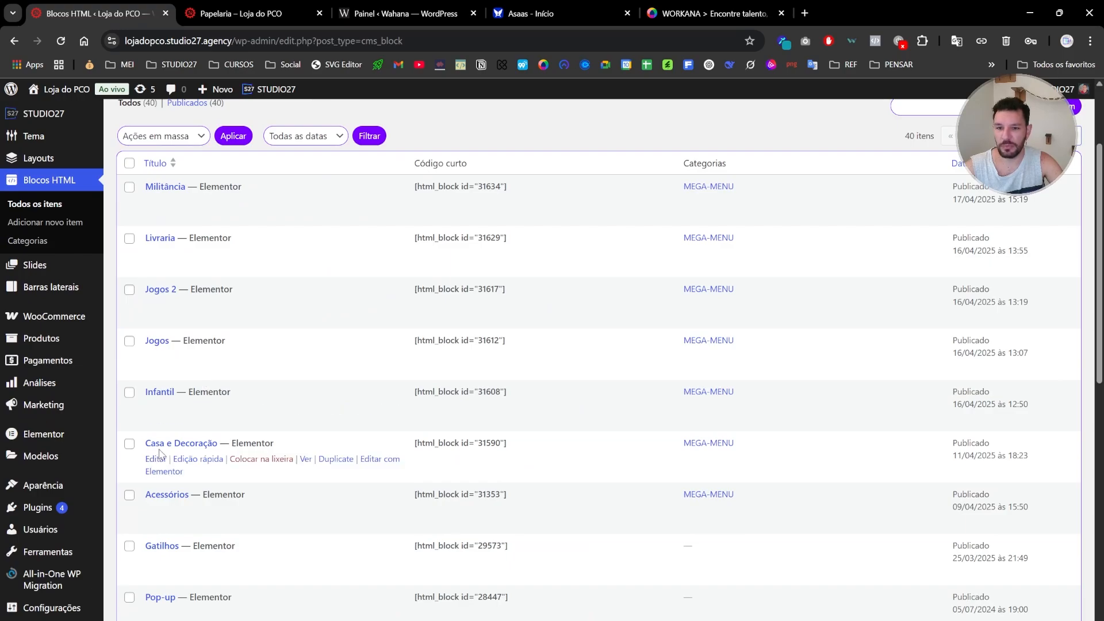
pyautogui.click(336, 460)
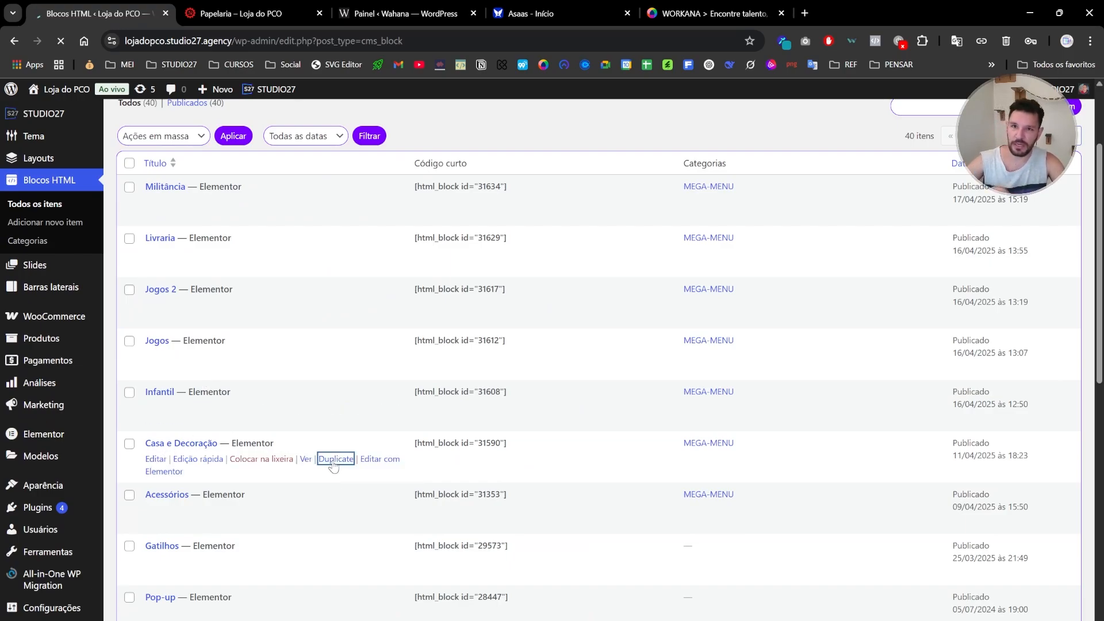
# Rename the duplicated Casa e Decoração block to Papelaria, using the title from the store's category page, and publish it
pyautogui.click(259, 14)
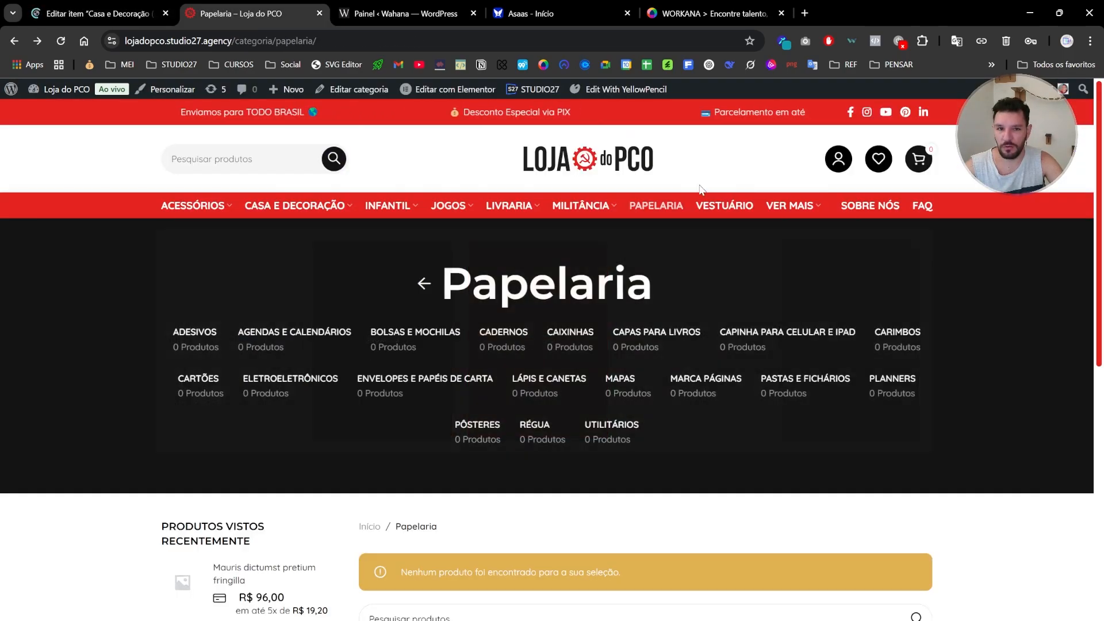
pyautogui.doubleClick(546, 284)
pyautogui.hotkey('ctrl', 'c')
pyautogui.click(103, 15)
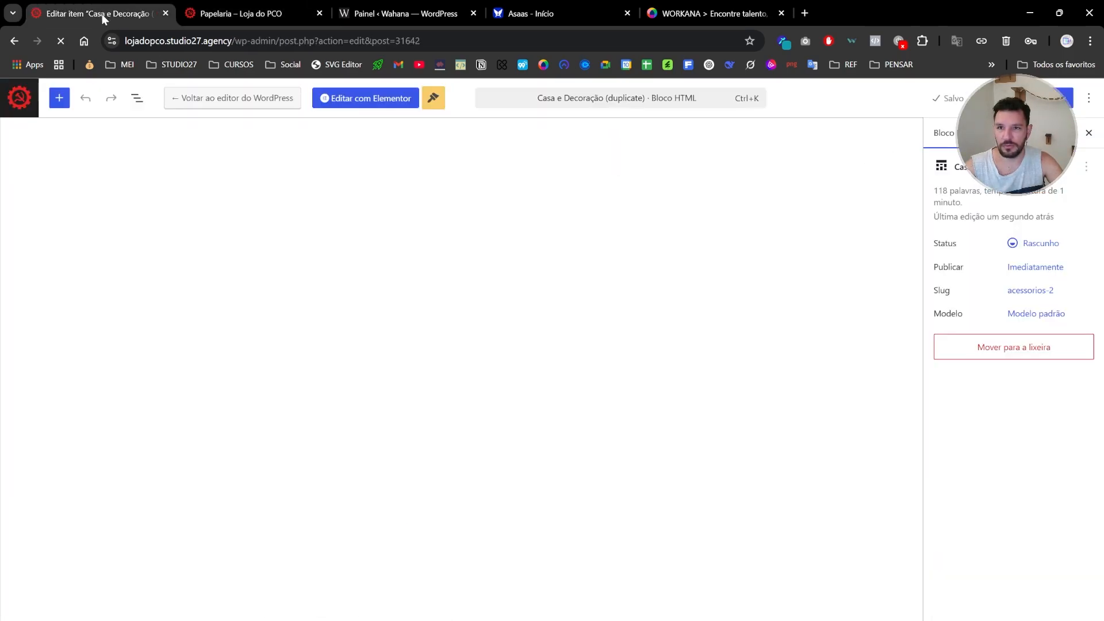
pyautogui.tripleClick(316, 172)
pyautogui.hotkey('ctrl', 'v')
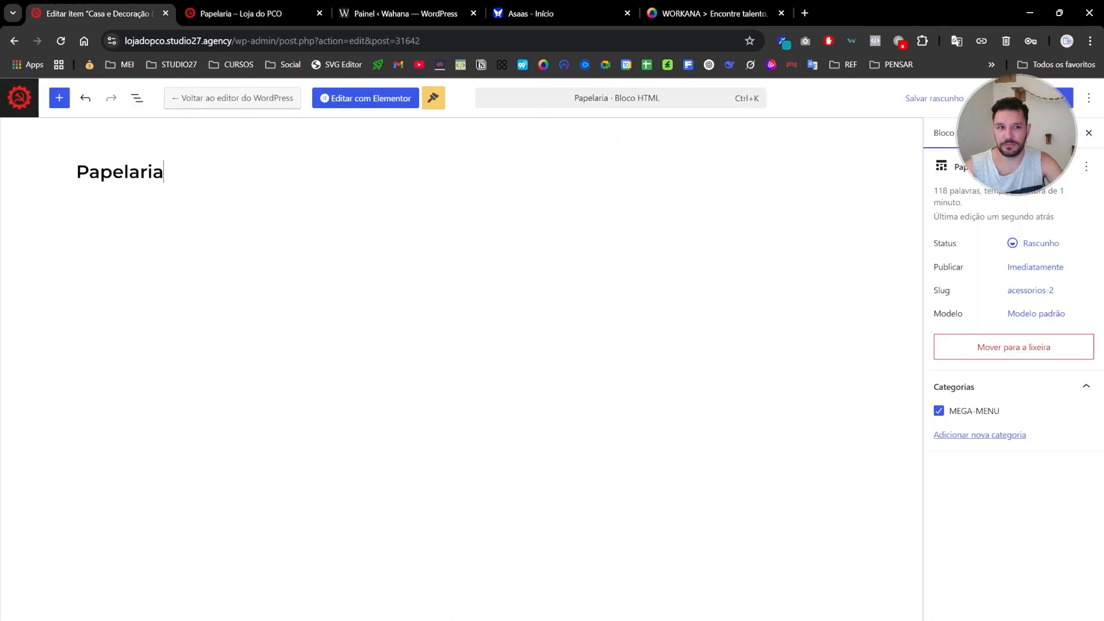
pyautogui.click(1052, 98)
pyautogui.click(1051, 98)
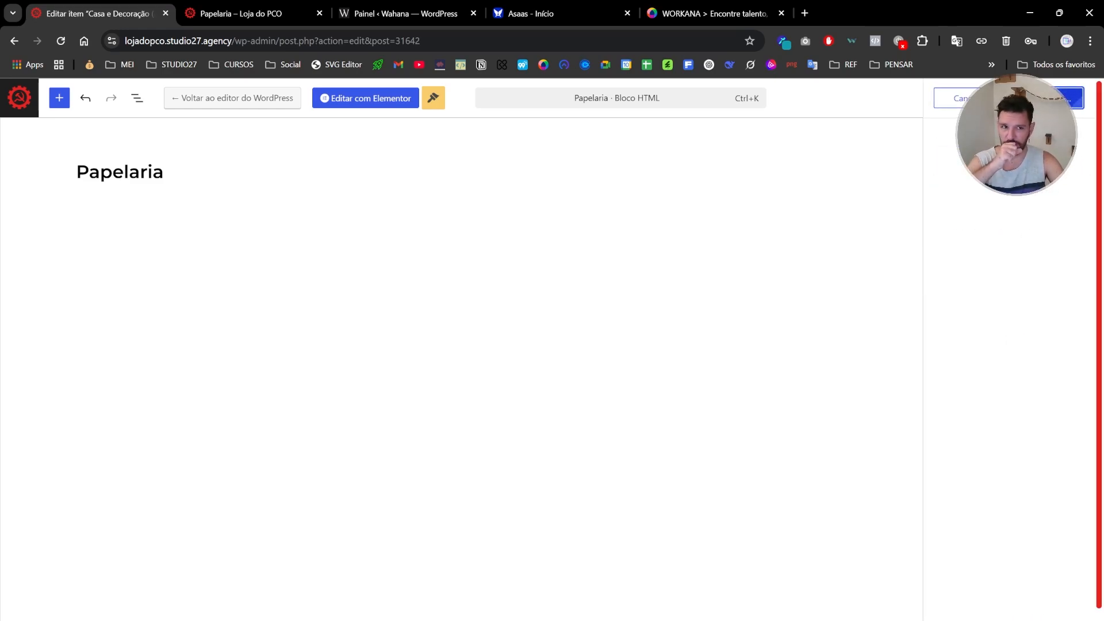
# Open the Papelaria block in Elementor and replace the first list's Casa e Decoração title with Papelaria
pyautogui.click(349, 107)
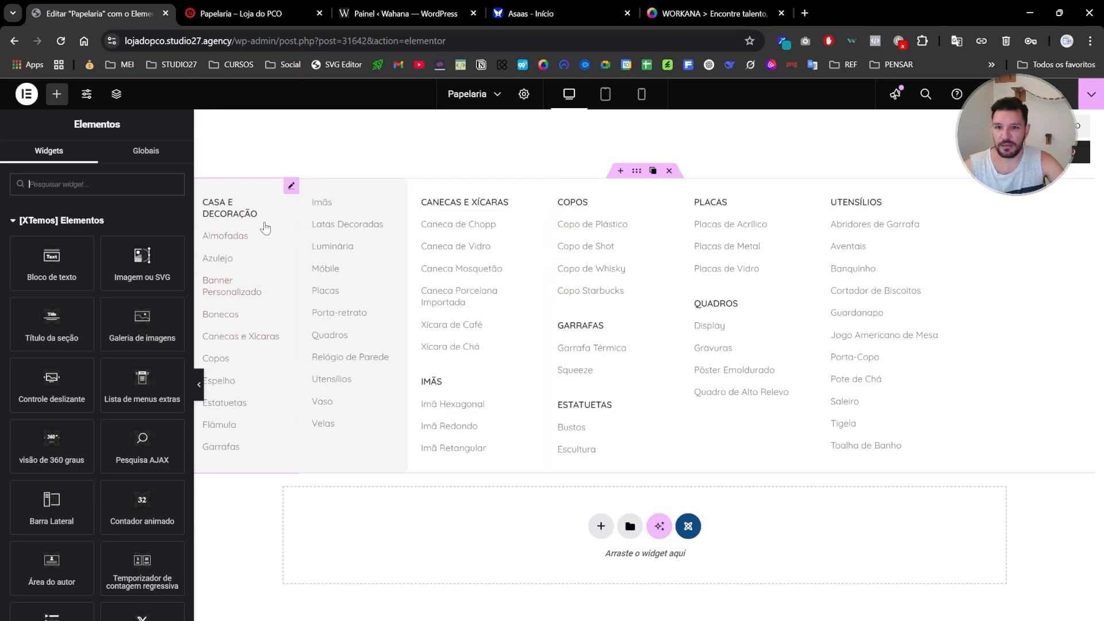
pyautogui.click(223, 15)
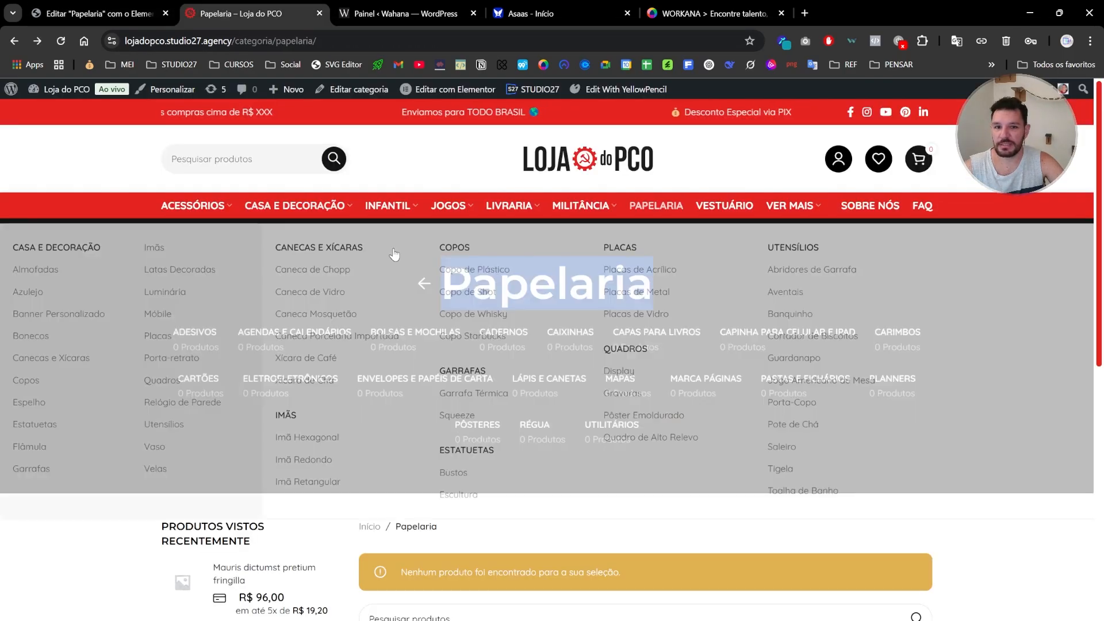
pyautogui.doubleClick(520, 285)
pyautogui.rightClick(517, 289)
pyautogui.click(551, 306)
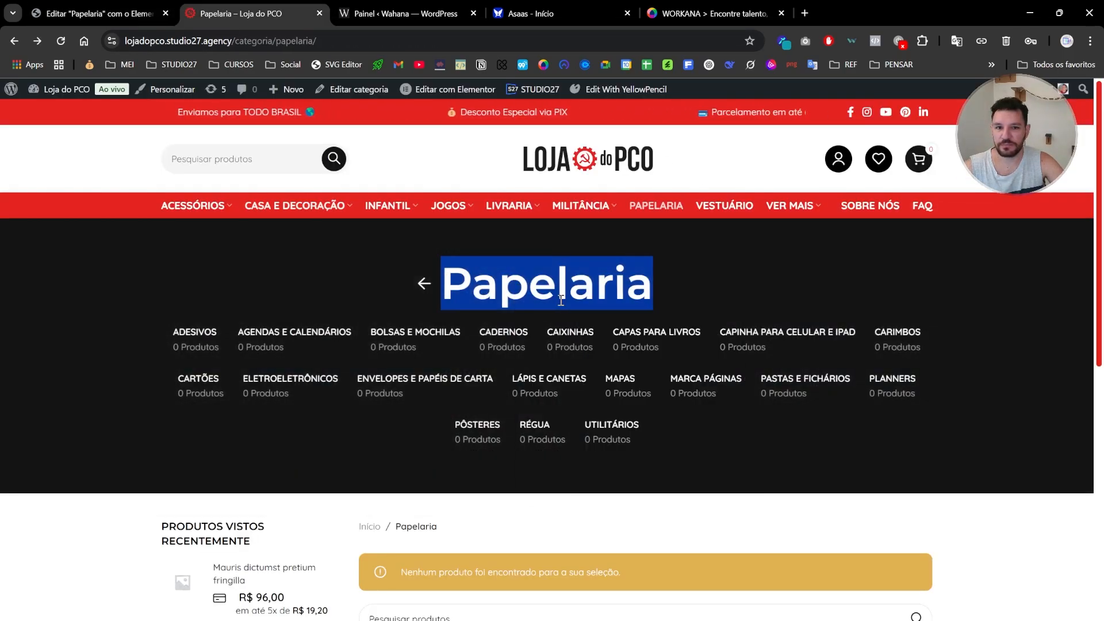
pyautogui.click(78, 10)
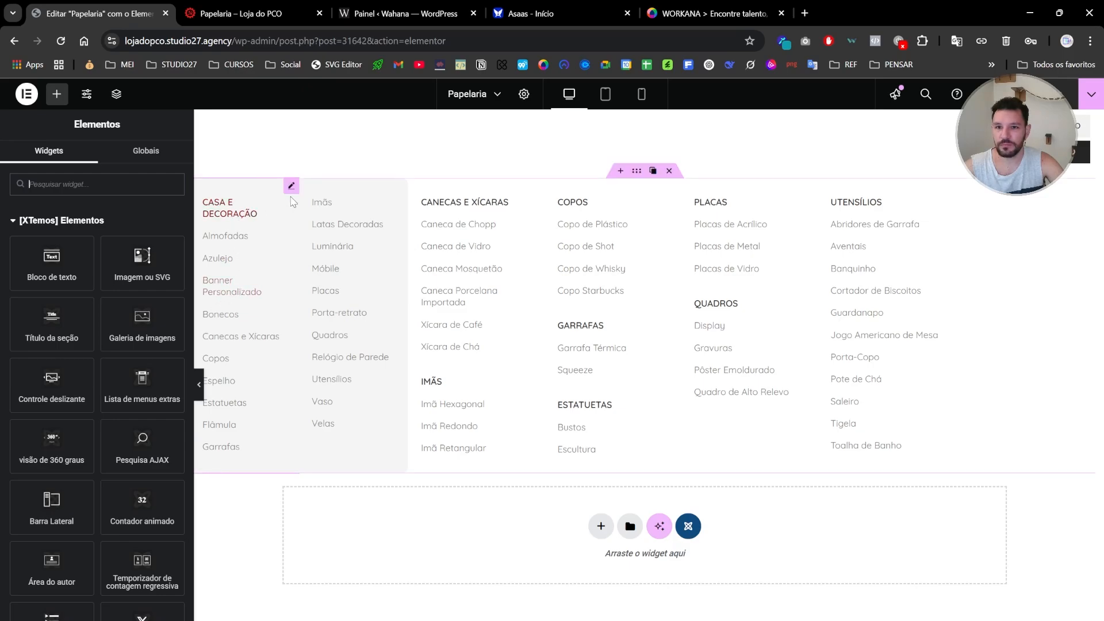
pyautogui.click(291, 186)
pyautogui.tripleClick(141, 258)
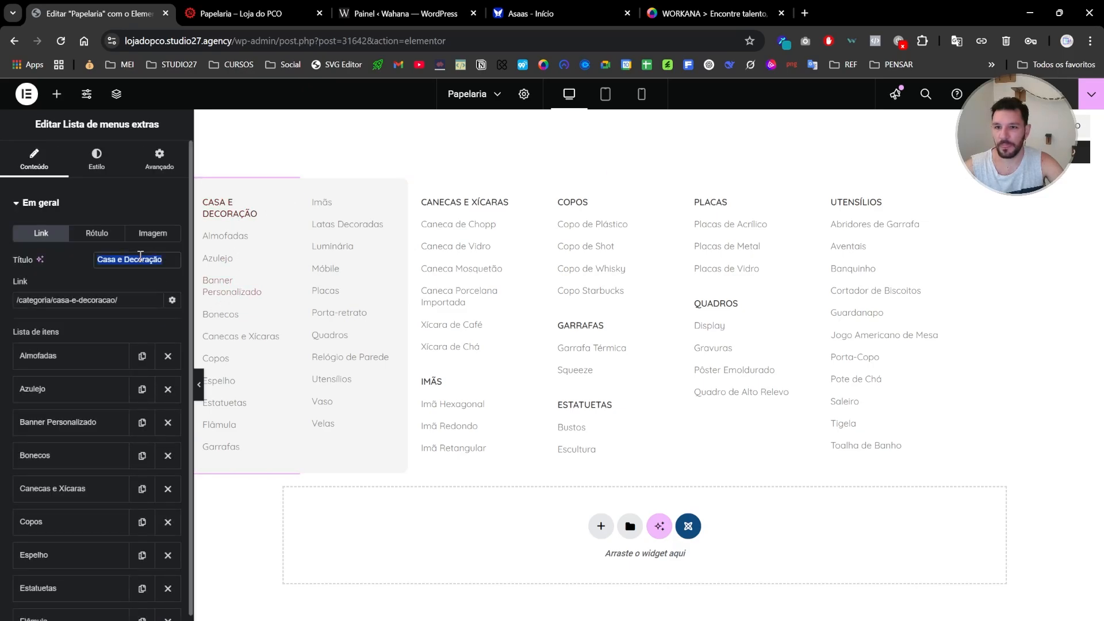
pyautogui.hotkey('ctrl', 'v')
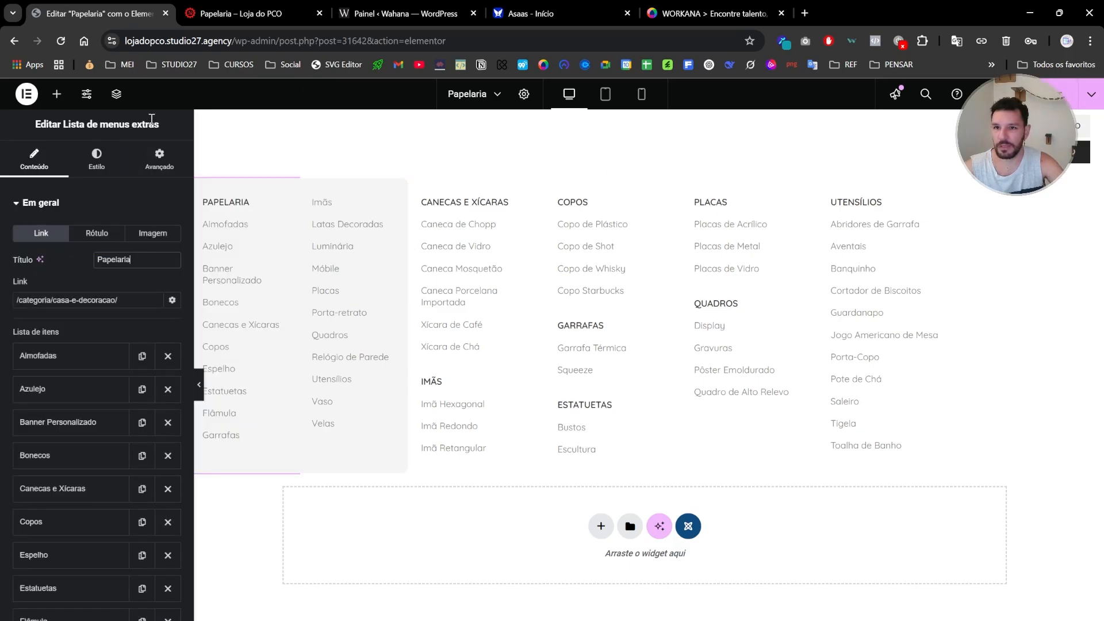
pyautogui.click(294, 9)
pyautogui.hotkey('ctrl', 'w')
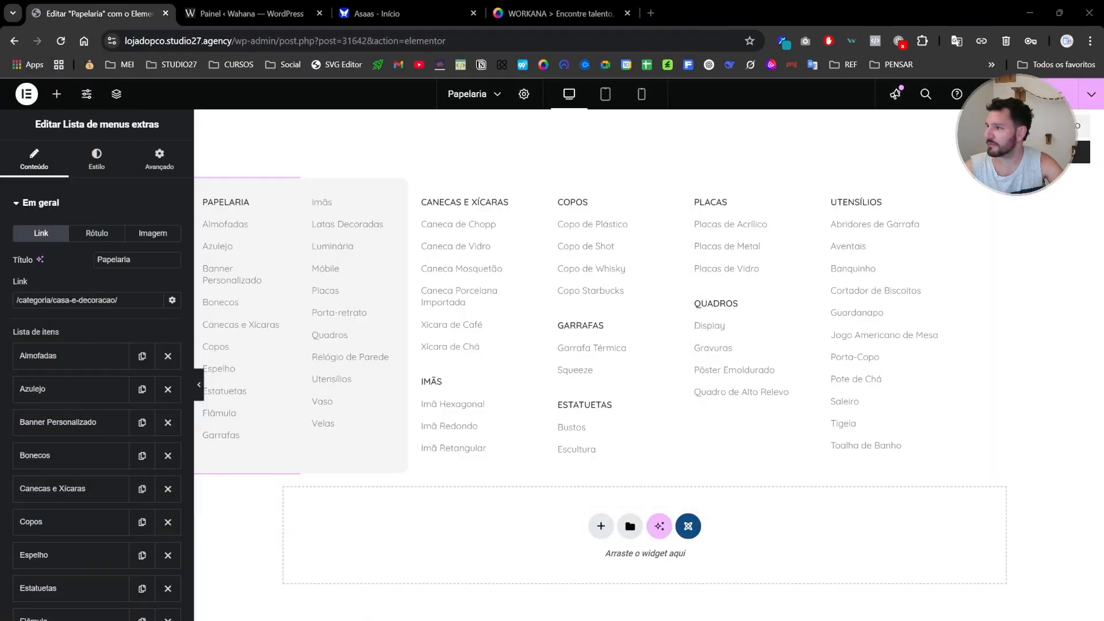
pyautogui.moveTo(1, 63); pyautogui.dragTo(298, 17)
pyautogui.click(100, 19)
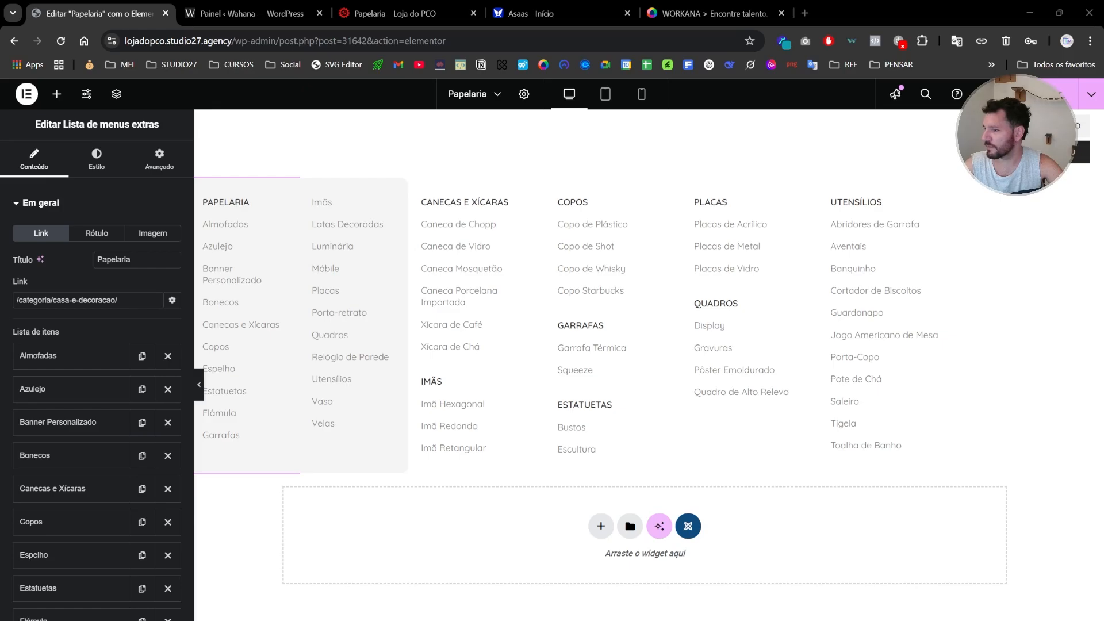
# Remove the items from Almofadas through Flâmula from the Papelaria list, keeping only Garrafas
pyautogui.click(168, 356)
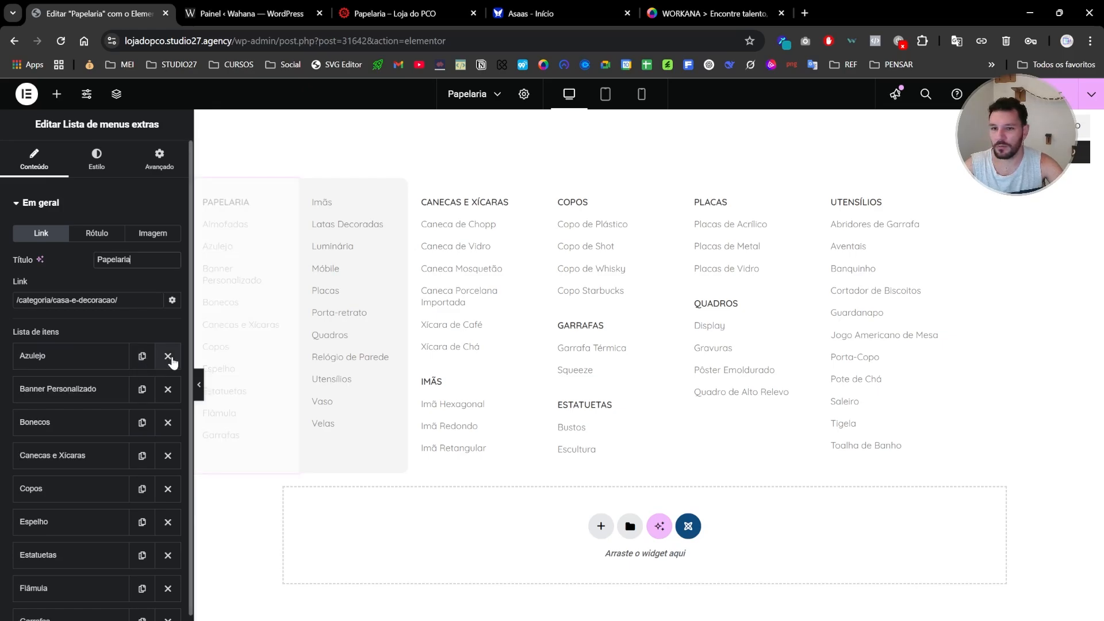
pyautogui.click(168, 357)
pyautogui.click(168, 356)
pyautogui.click(168, 357)
pyautogui.click(168, 357)
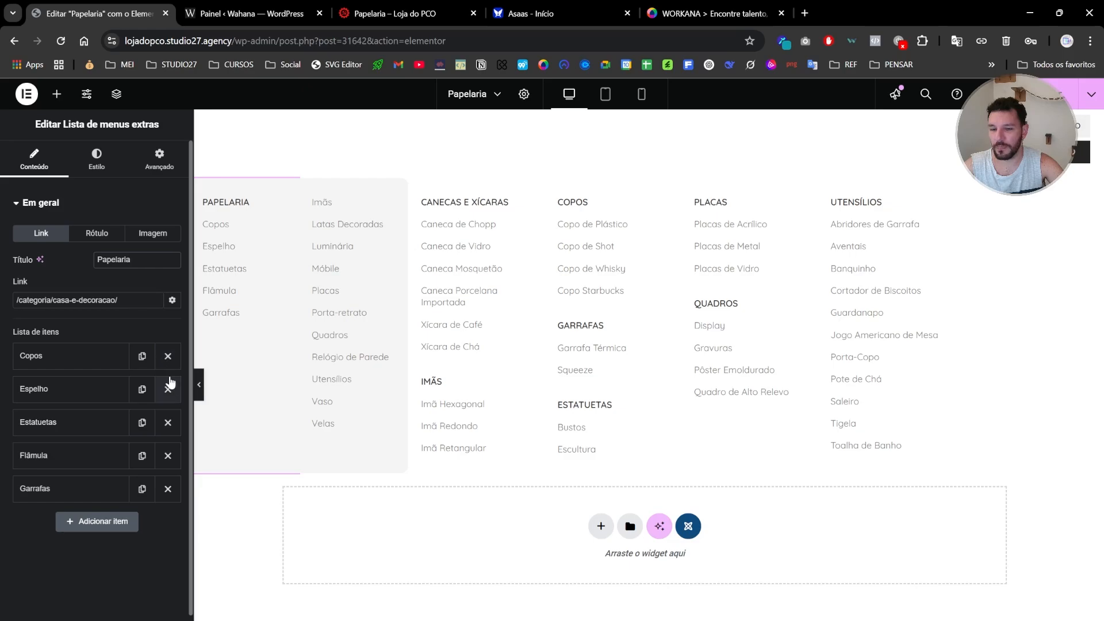
pyautogui.click(168, 356)
pyautogui.click(168, 356)
pyautogui.click(167, 356)
pyautogui.click(168, 356)
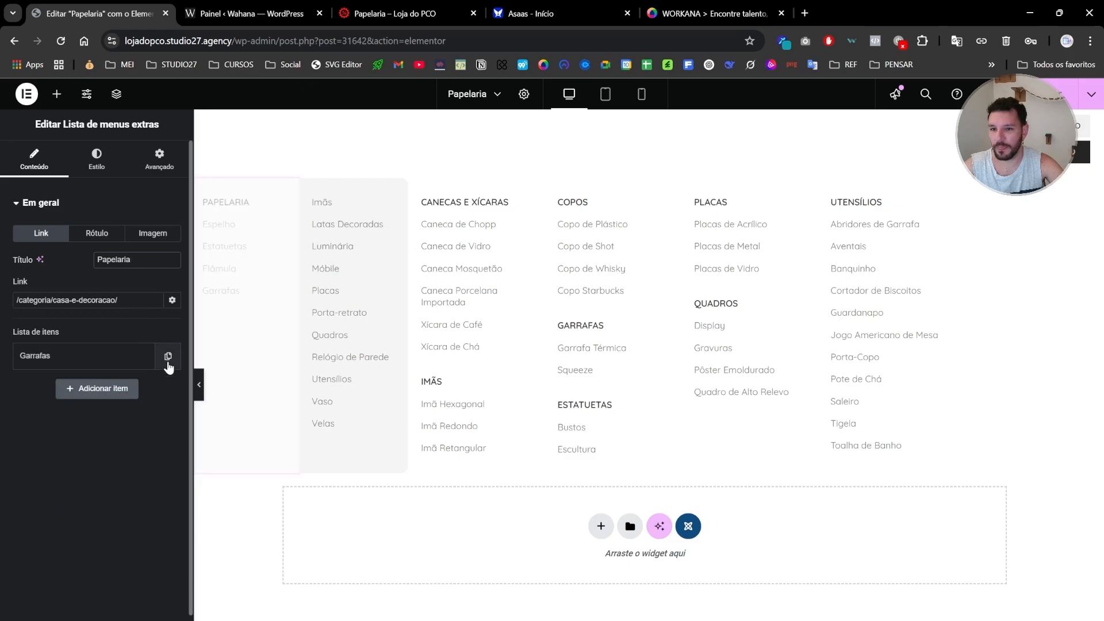
# Rename the remaining Garrafas item to Adesivos and set the Papelaria list's main link to /categoria/papelaria/p
pyautogui.click(141, 359)
pyautogui.hotkey('ctrl', 'a')
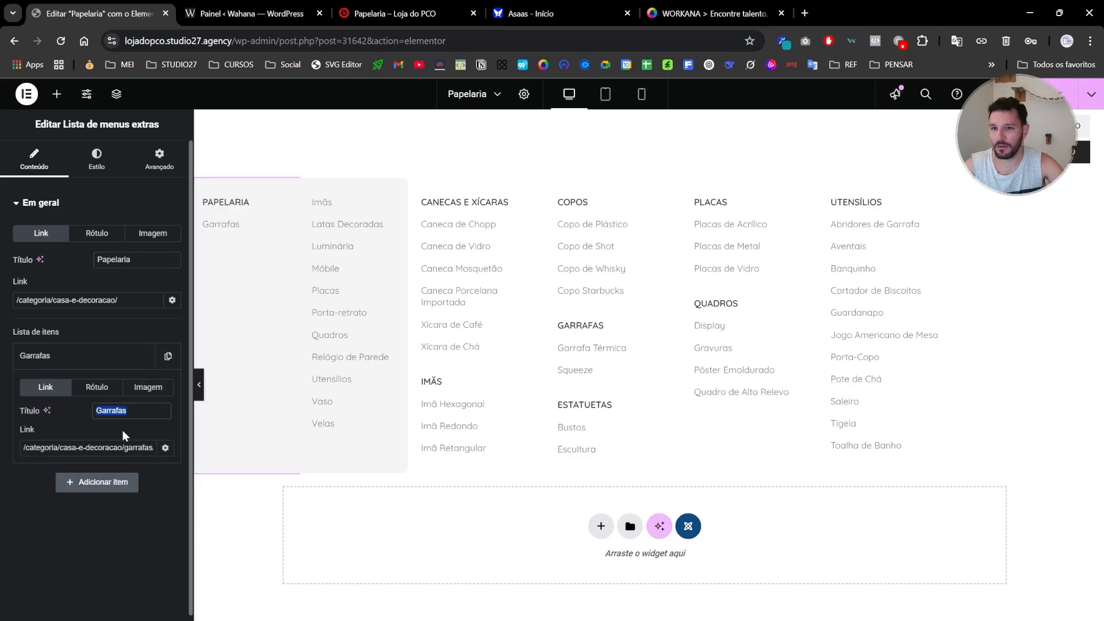
pyautogui.write('Adesivos')
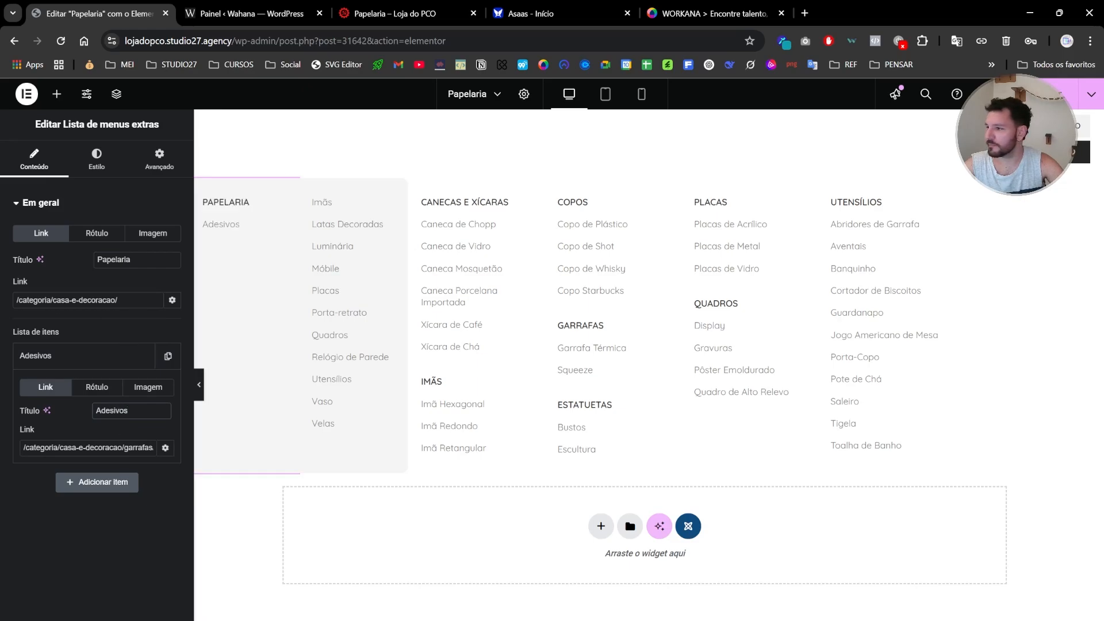
pyautogui.hotkey('alt', 'Tab')
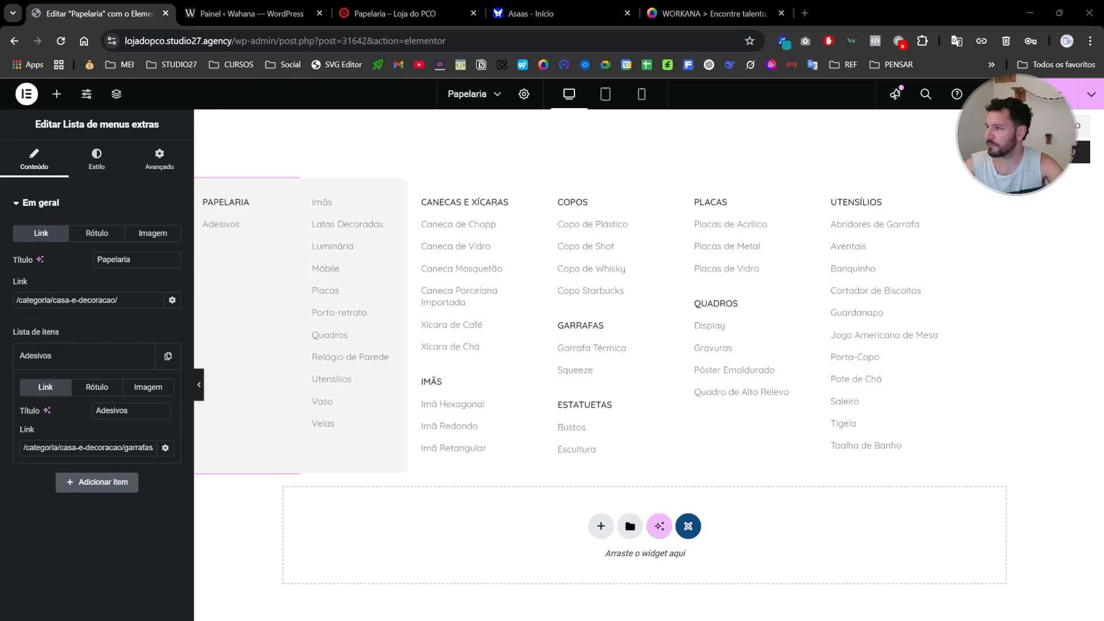
pyautogui.click(128, 300)
pyautogui.hotkey('ctrl', 'a')
pyautogui.hotkey('ctrl', 'v')
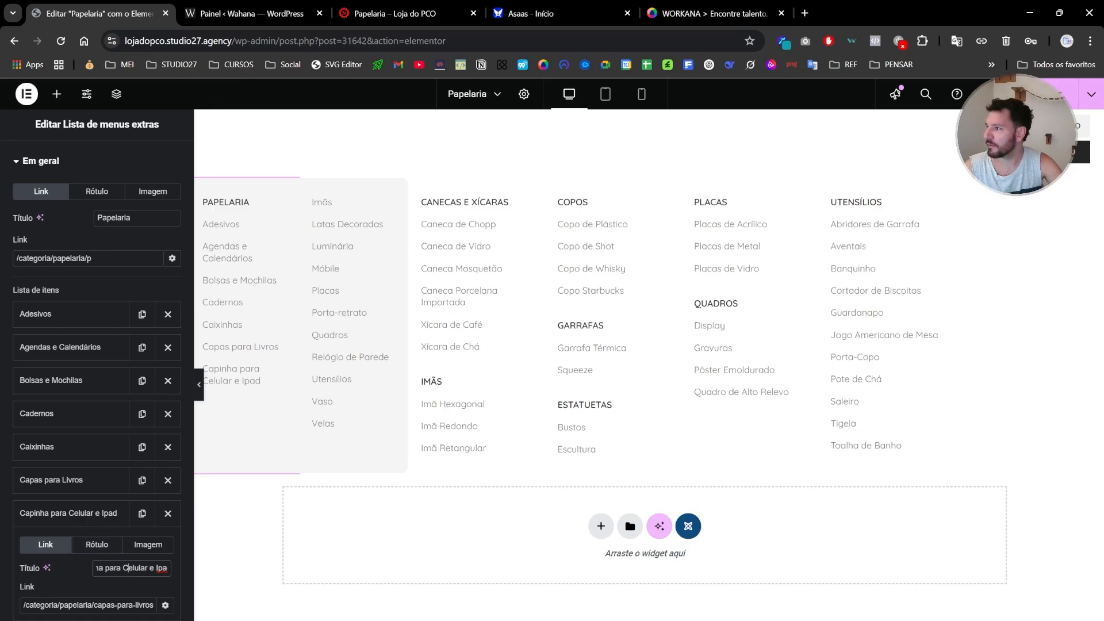
# Replace the link of the Capinha para Celular e Ipad item with its own Papelaria subcategory path
pyautogui.tripleClick(108, 601)
pyautogui.hotkey('ctrl', 'v')
pyautogui.click(82, 514)
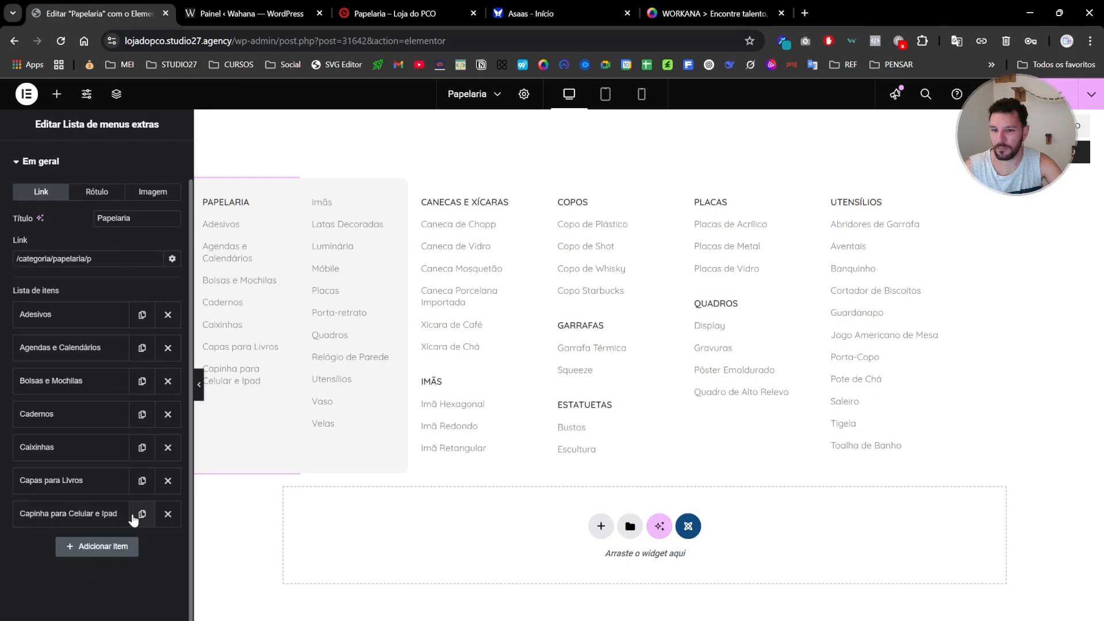
# Duplicate the Capinha para Celular e Ipad item and change the copy to Carimbos with the link /categoria/papelaria/carimbos/
pyautogui.click(142, 514)
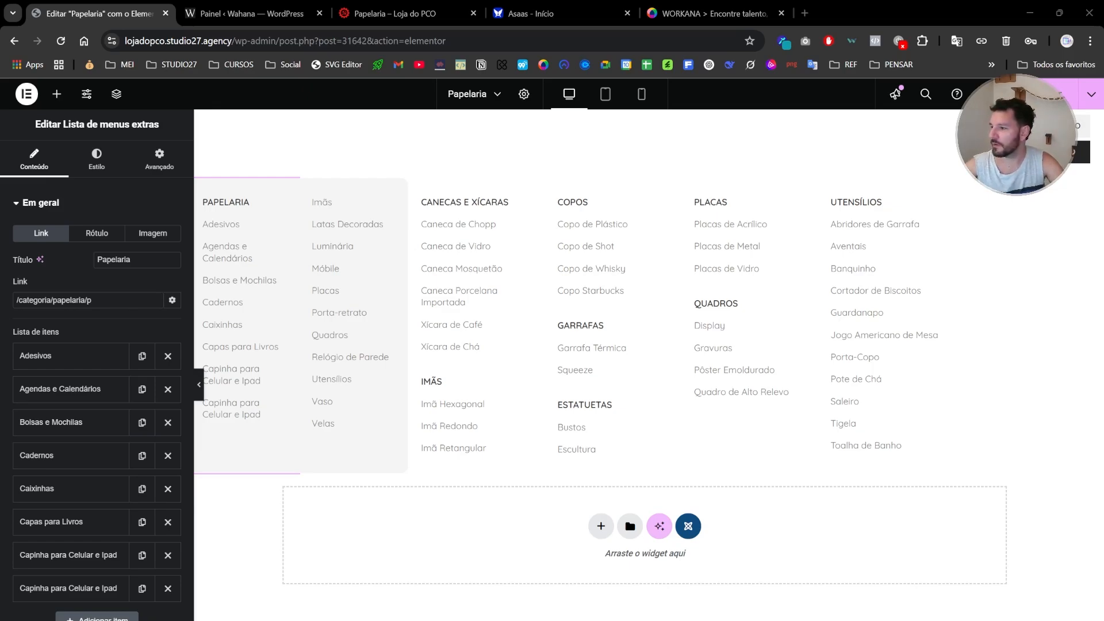
pyautogui.click(147, 595)
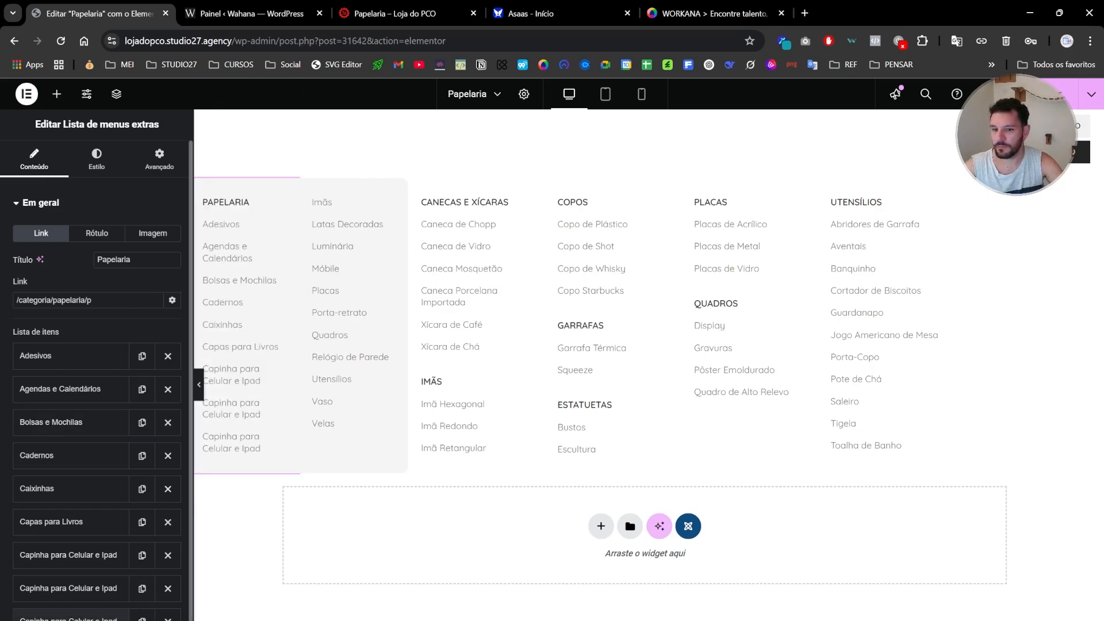
pyautogui.click(167, 619)
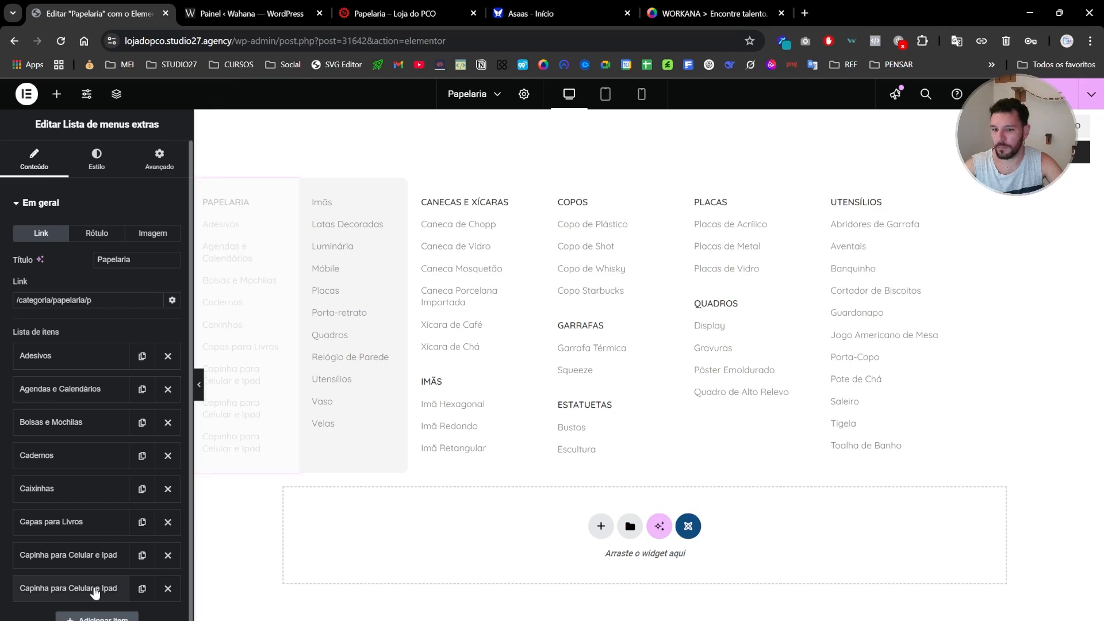
pyautogui.click(95, 593)
pyautogui.scroll(-1, 100, 607)
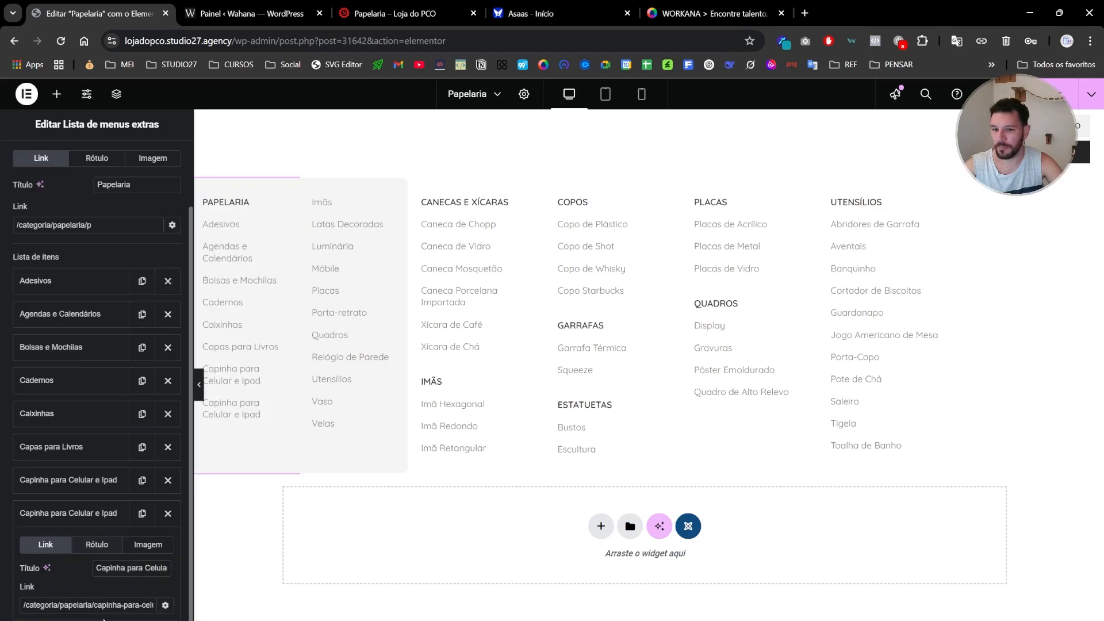
pyautogui.tripleClick(124, 567)
pyautogui.write('Carimbos')
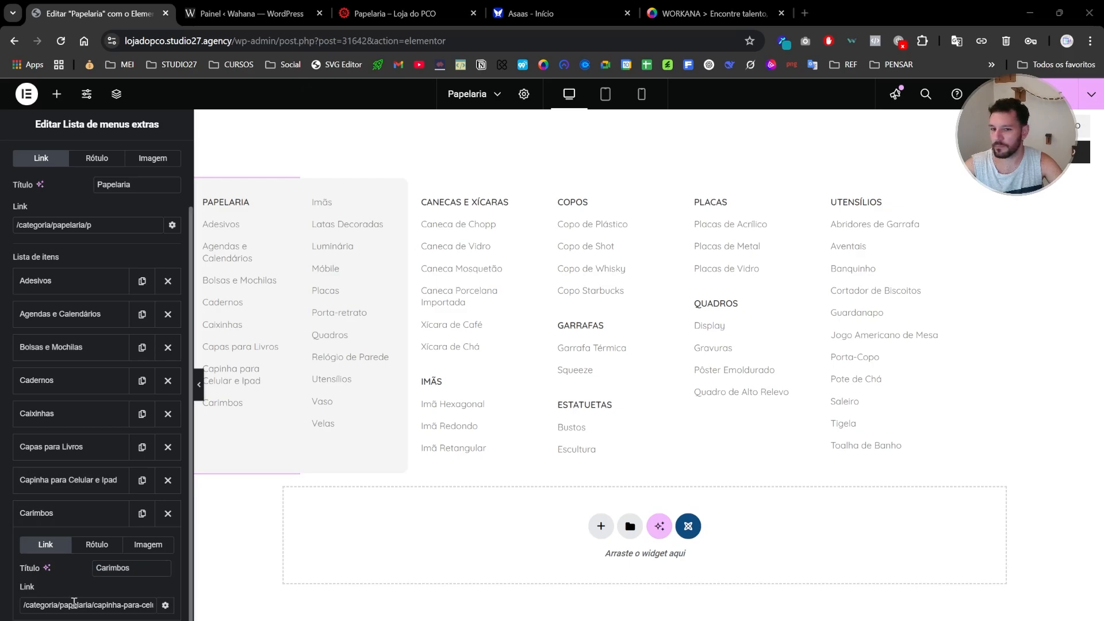
pyautogui.press('Tab')
pyautogui.click(68, 514)
# Duplicate the Carimbos item and change the copy to Cartões with the link /categoria/papelaria/cartoes/
pyautogui.click(142, 513)
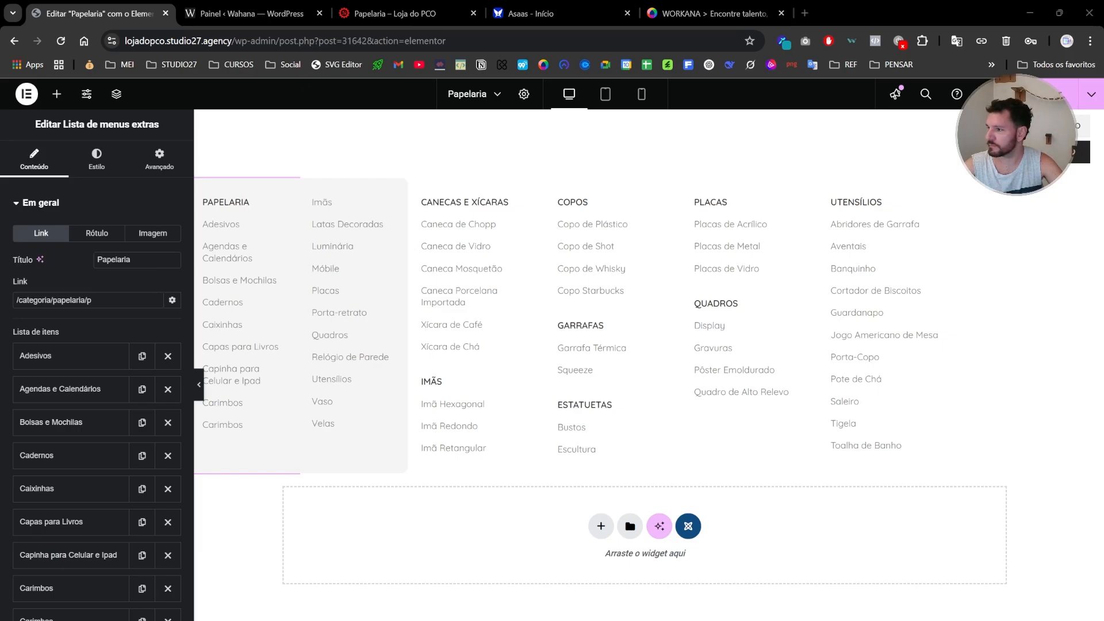
pyautogui.click(118, 616)
pyautogui.doubleClick(112, 568)
pyautogui.write('Cartões')
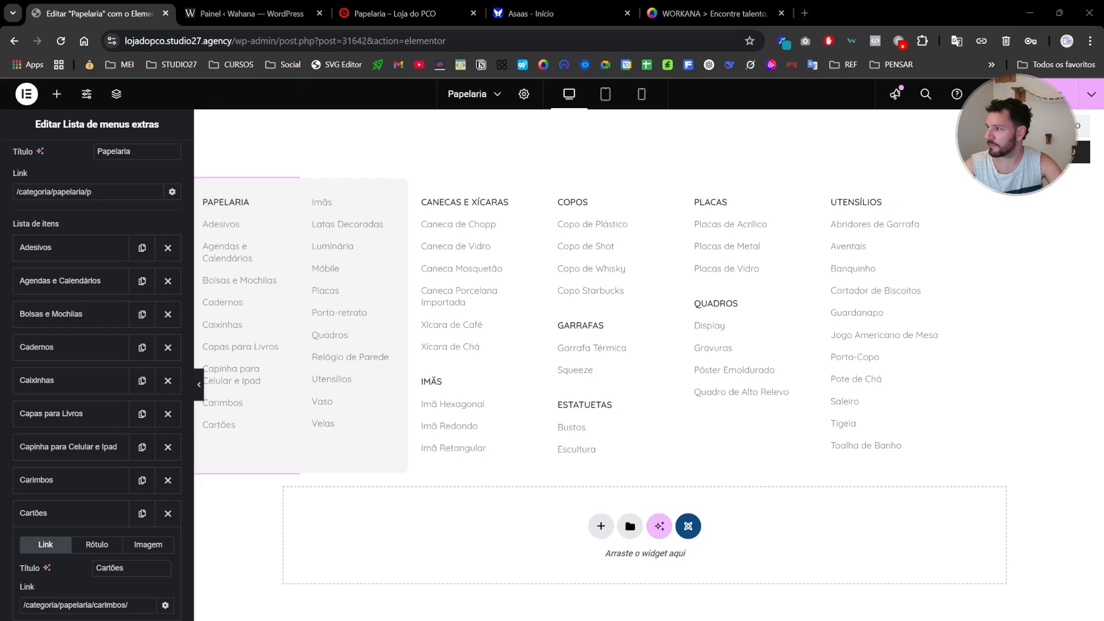
pyautogui.doubleClick(110, 605)
pyautogui.write('cartoes')
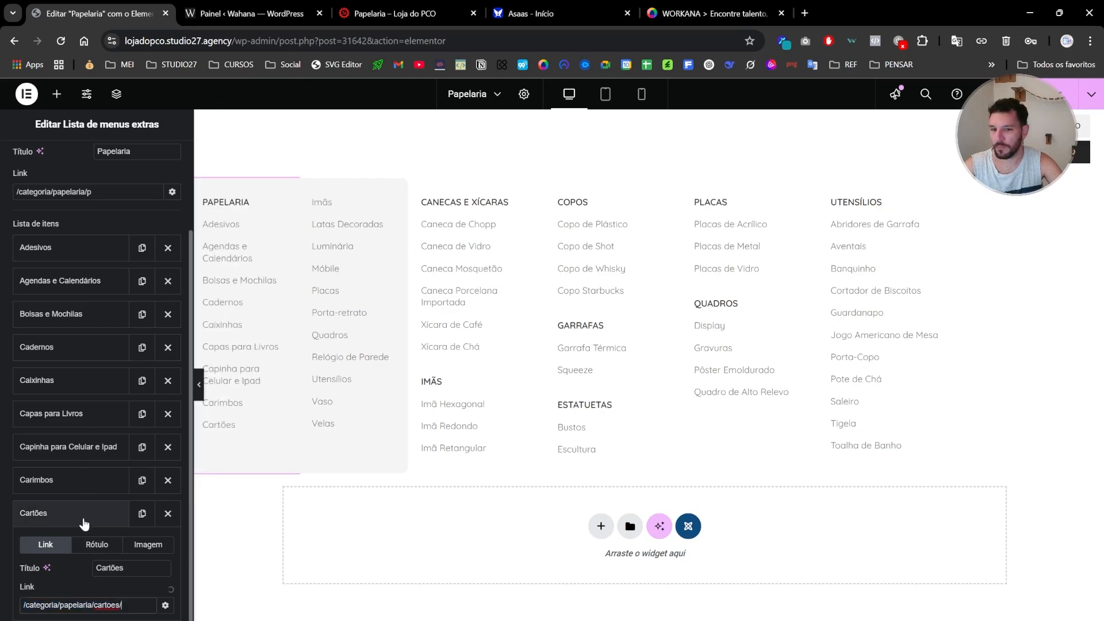
pyautogui.click(84, 522)
# Duplicate the Cartões item in the Papelaria list and open the copy for editing
pyautogui.click(109, 519)
pyautogui.click(118, 518)
pyautogui.scroll(2, 94, 522)
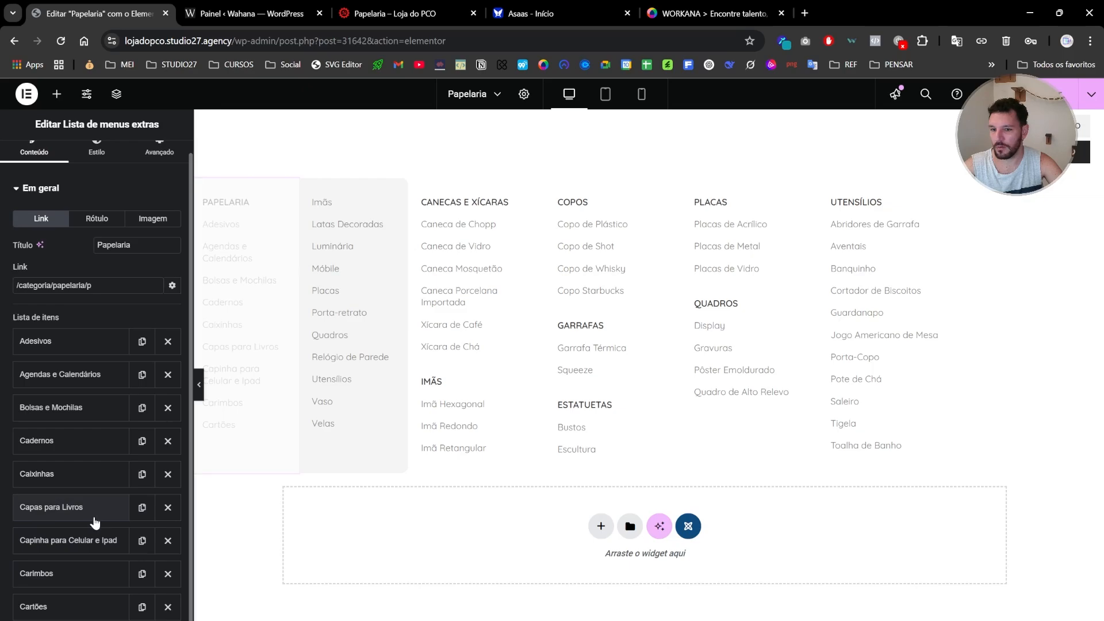
pyautogui.scroll(-1, 92, 552)
pyautogui.click(85, 605)
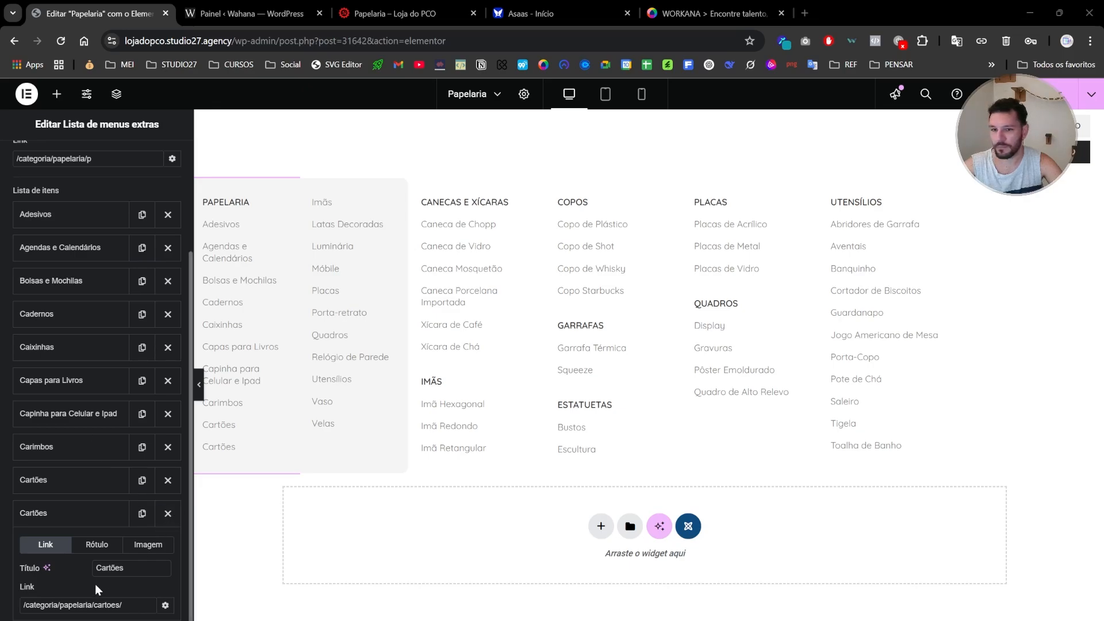
pyautogui.scroll(1, 94, 585)
pyautogui.click(112, 560)
pyautogui.click(63, 529)
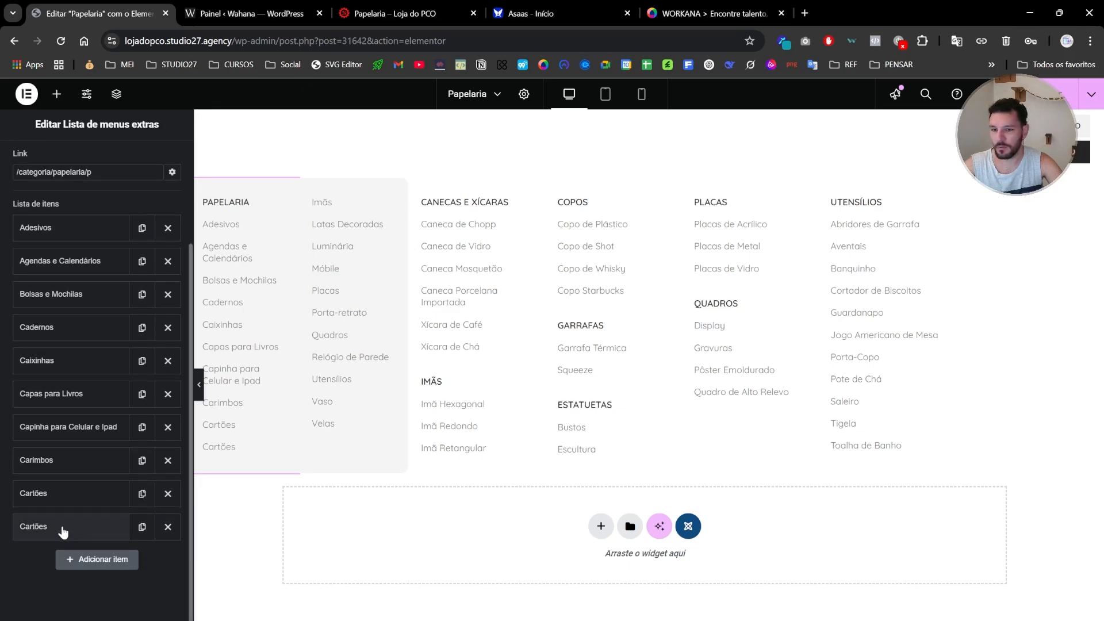
pyautogui.click(63, 529)
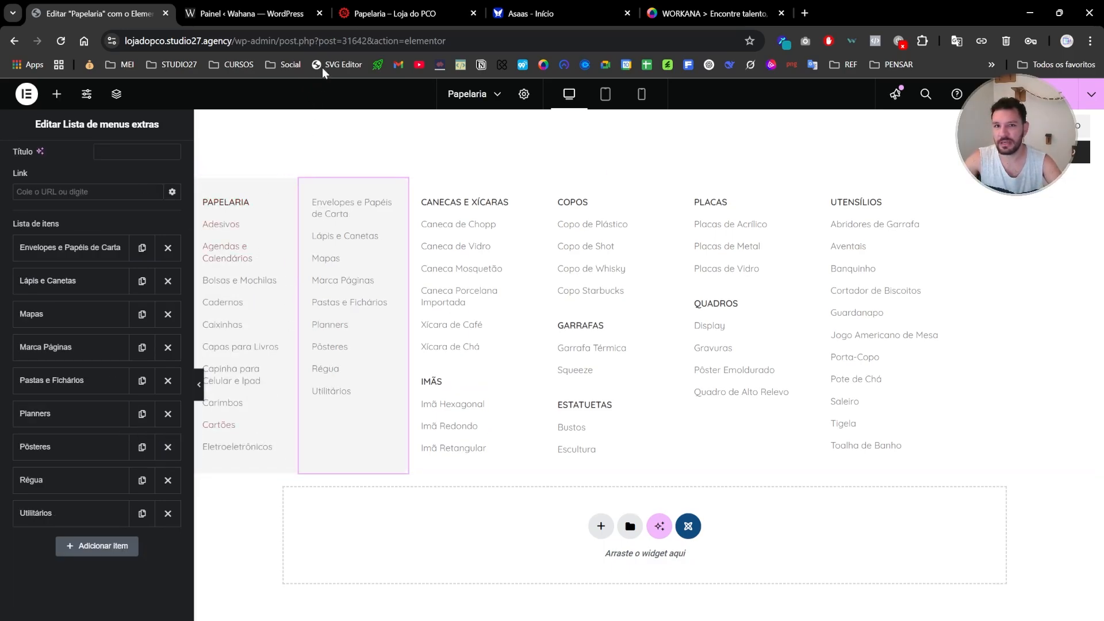
# Delete the Canecas e Xícaras list from the Papelaria mega menu
pyautogui.click(374, 13)
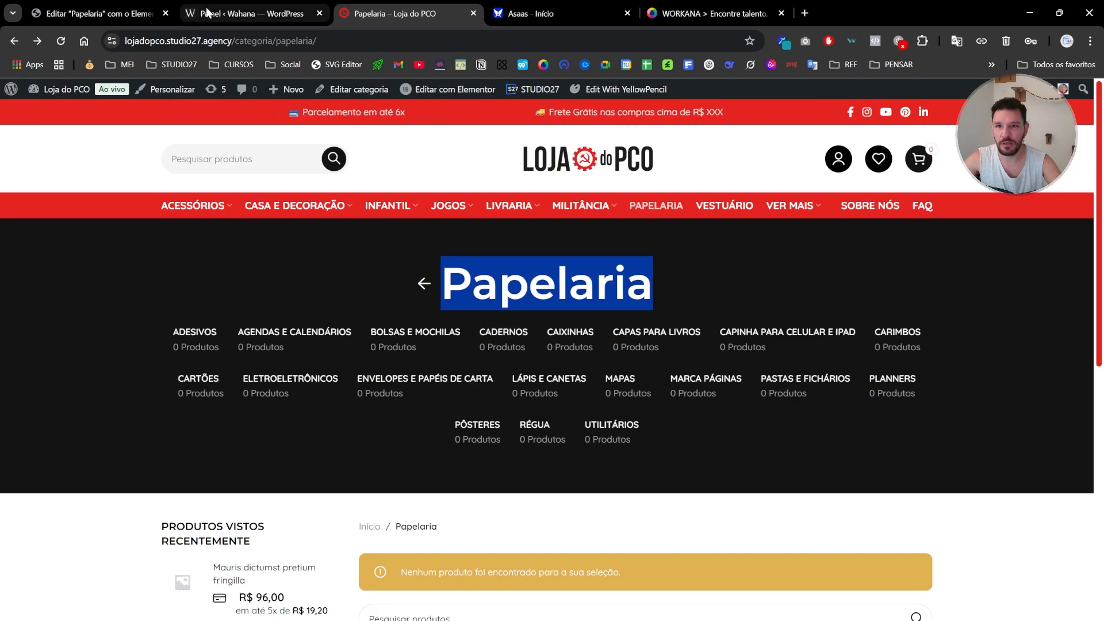
pyautogui.click(98, 12)
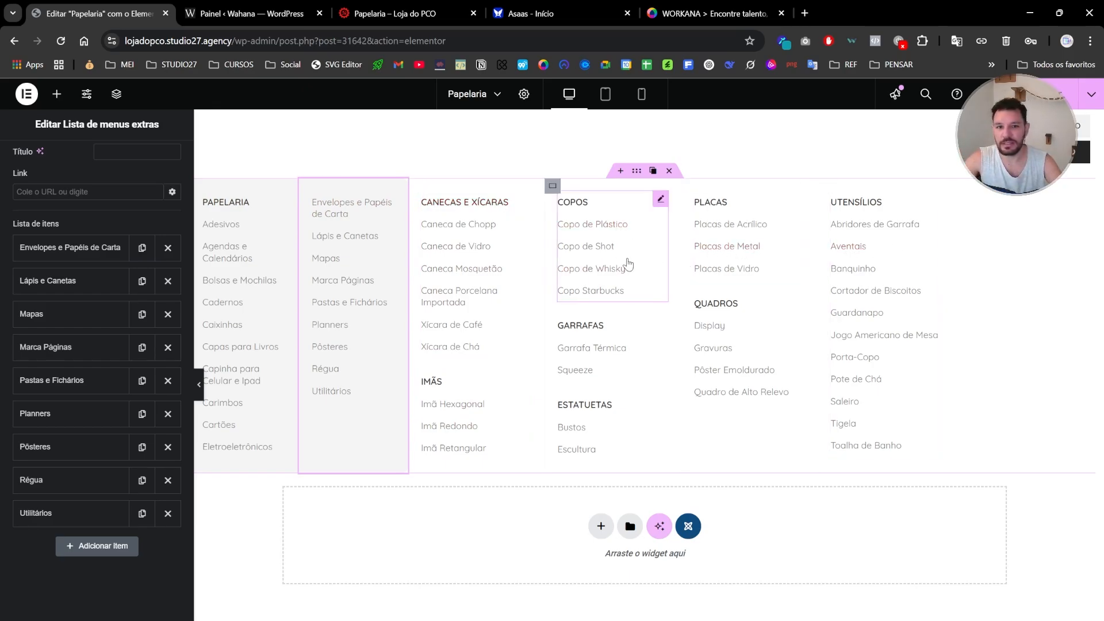
pyautogui.click(636, 172)
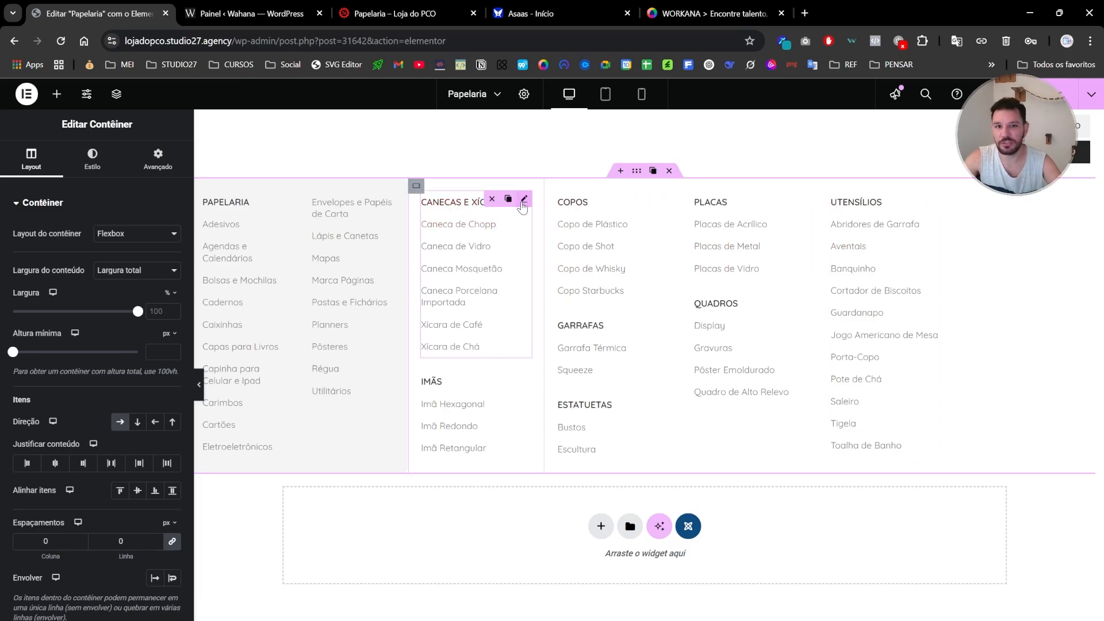
pyautogui.click(492, 199)
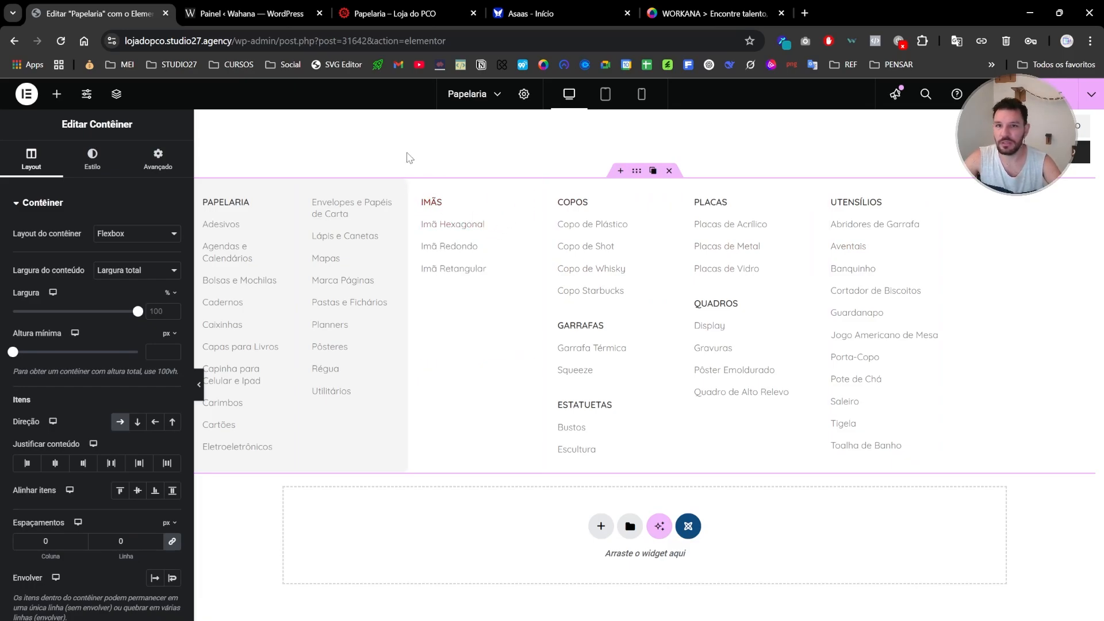
# Copy the Adesivos category name from its store page and use it as the title of the Imãs list
pyautogui.click(374, 18)
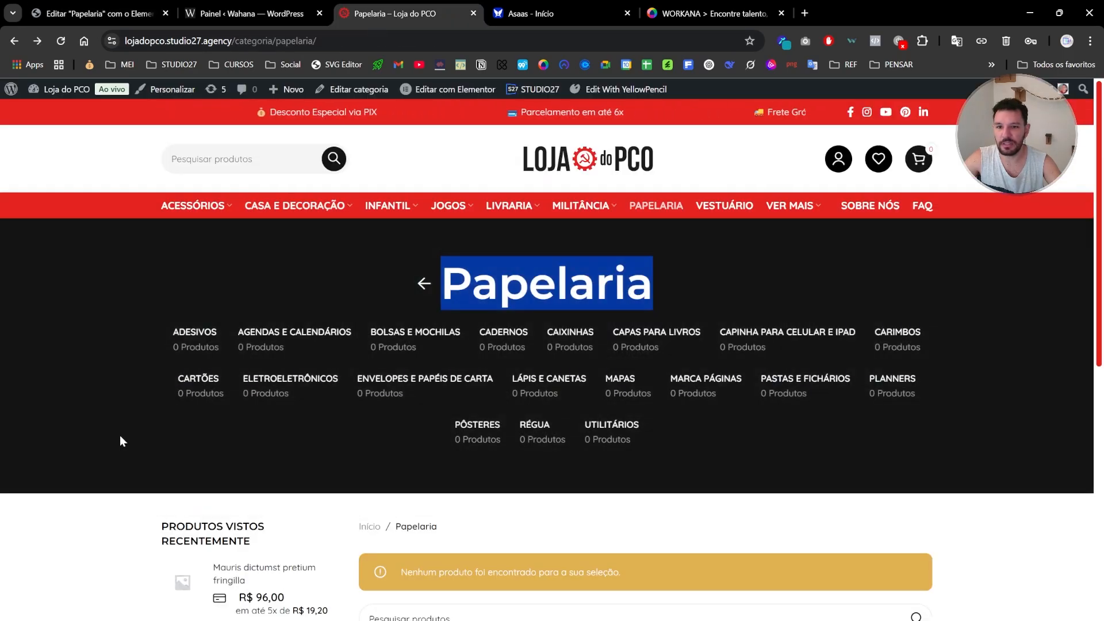
pyautogui.click(184, 347)
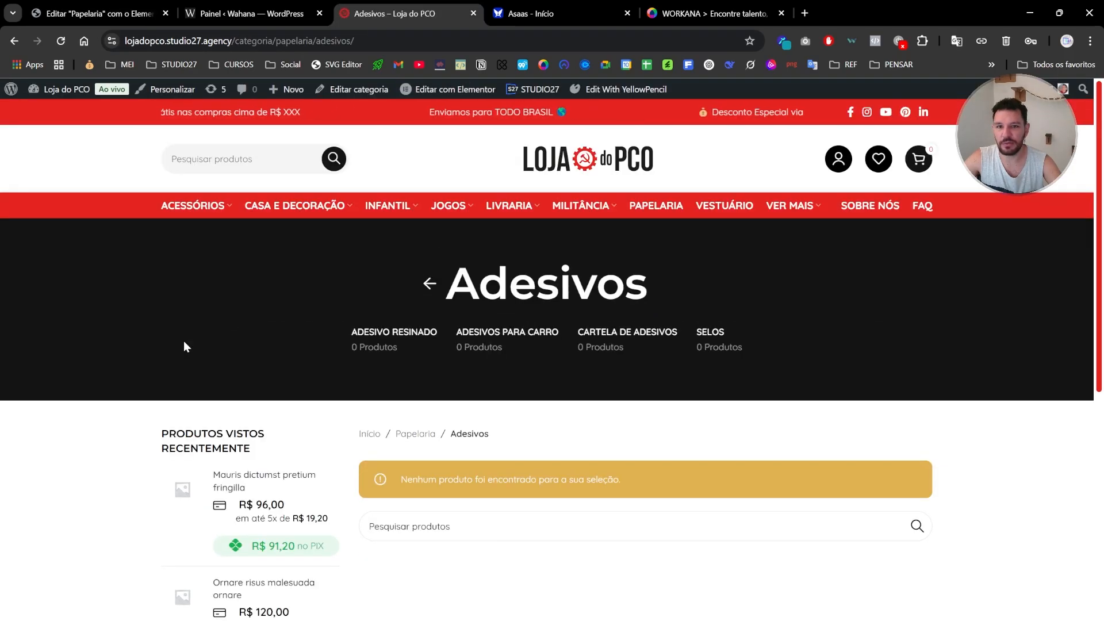
pyautogui.moveTo(472, 282); pyautogui.dragTo(646, 283)
pyautogui.hotkey('ctrl', 'c')
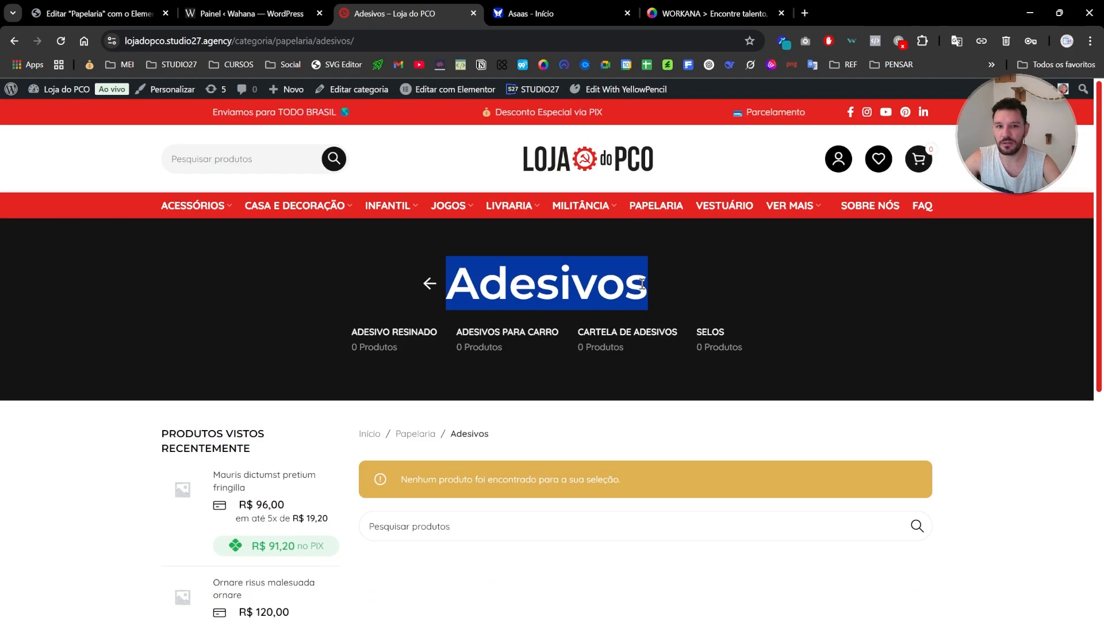
pyautogui.click(127, 15)
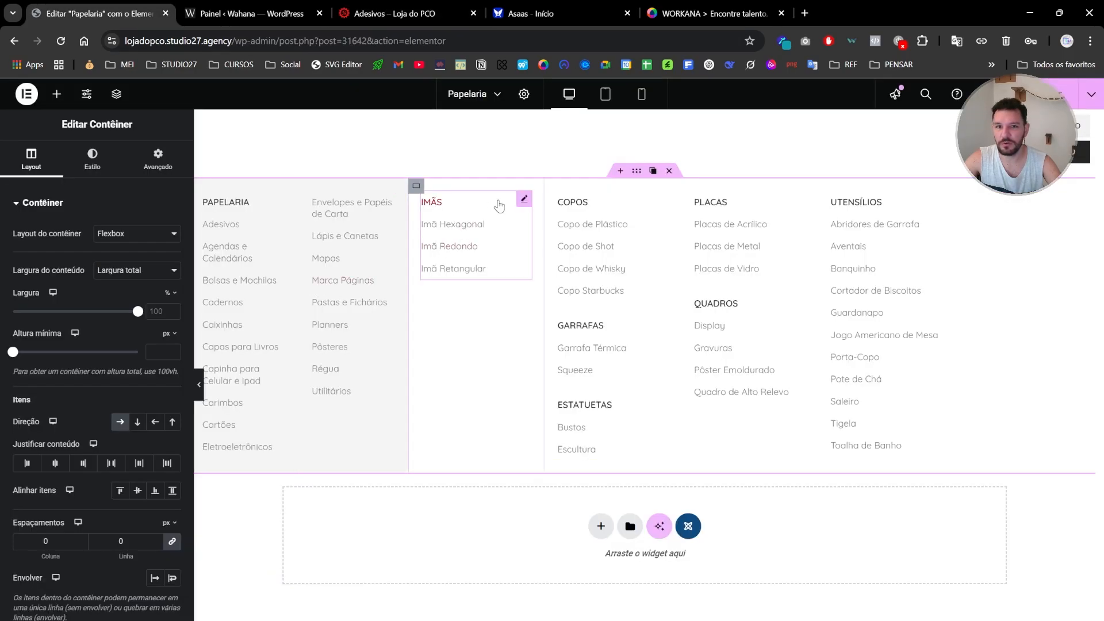
pyautogui.click(524, 200)
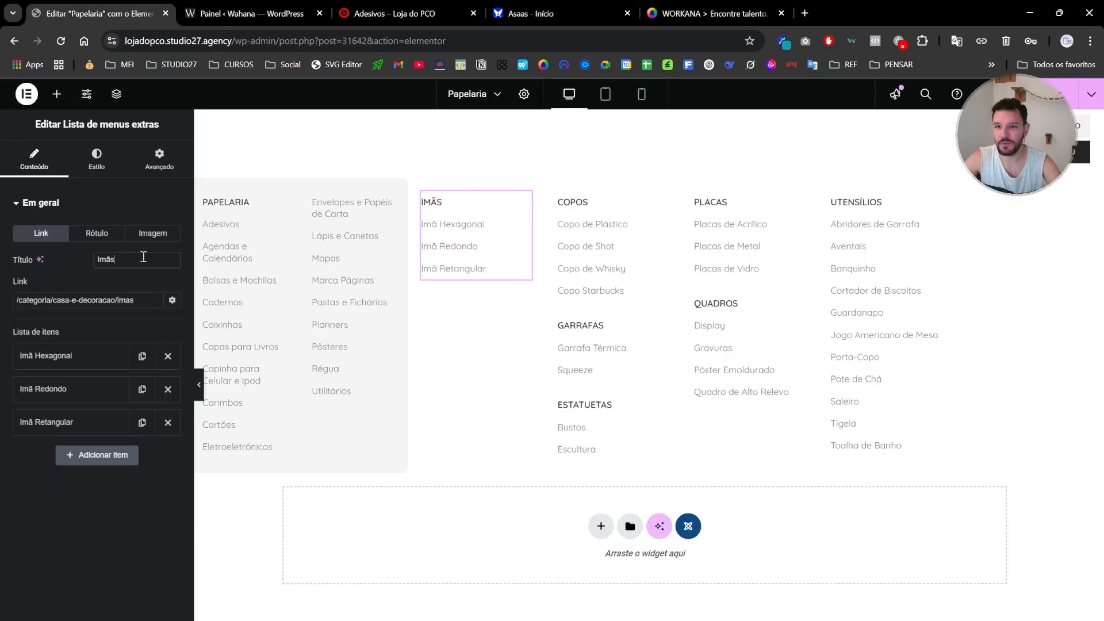
pyautogui.hotkey('ctrl', 'a')
pyautogui.hotkey('ctrl', 'v')
# Replace the Adesivos list's link with its category path, /categoria/papelaria/adesivos/
pyautogui.click(411, 22)
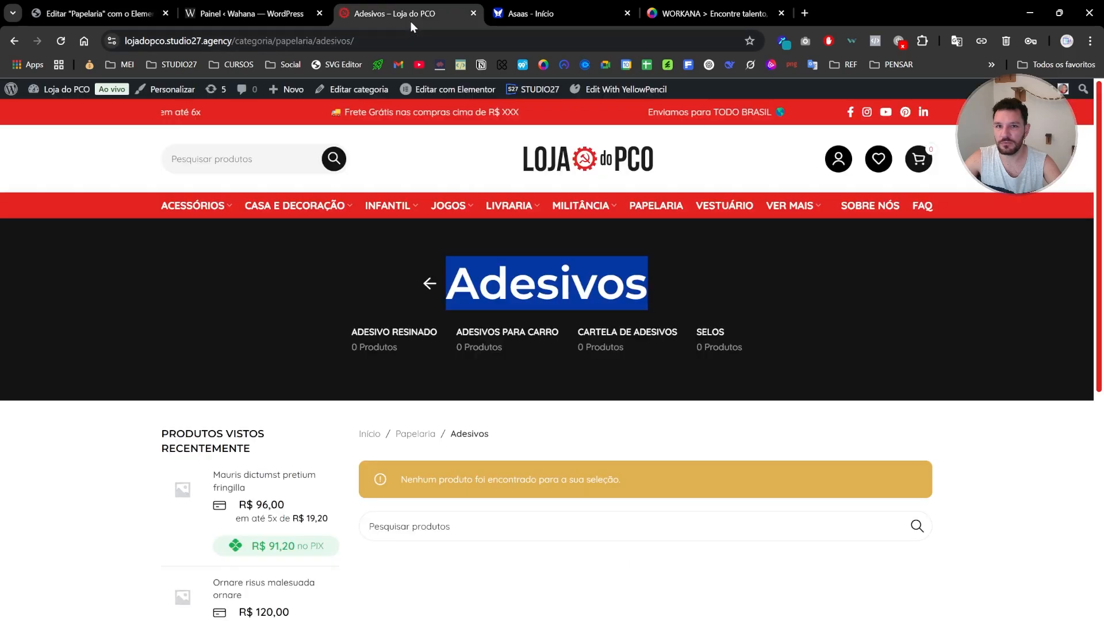
pyautogui.click(234, 41)
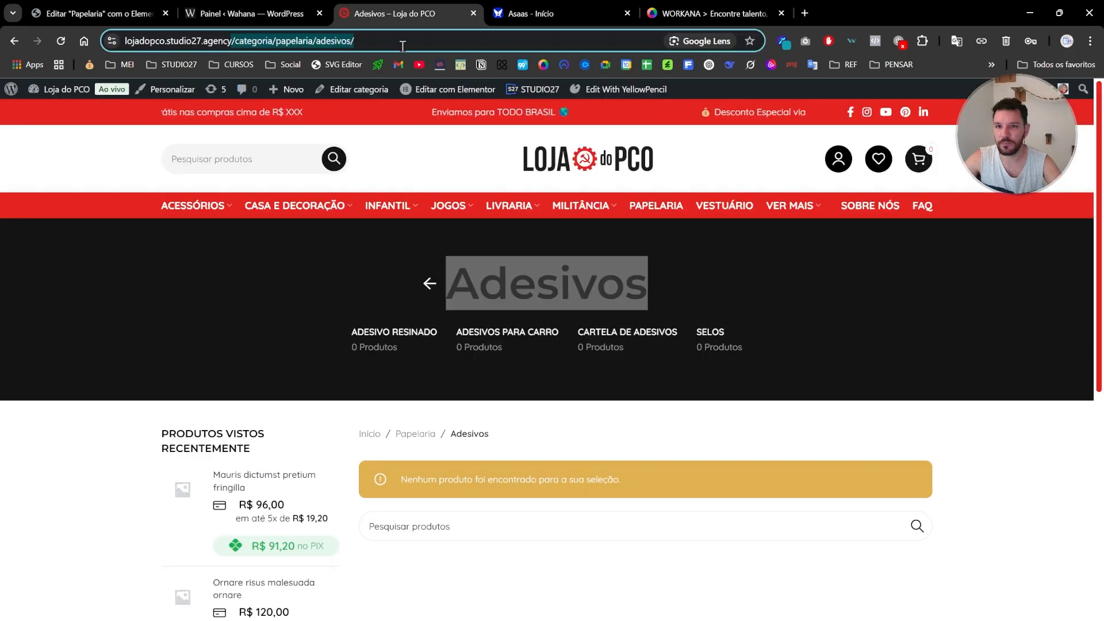
pyautogui.click(98, 13)
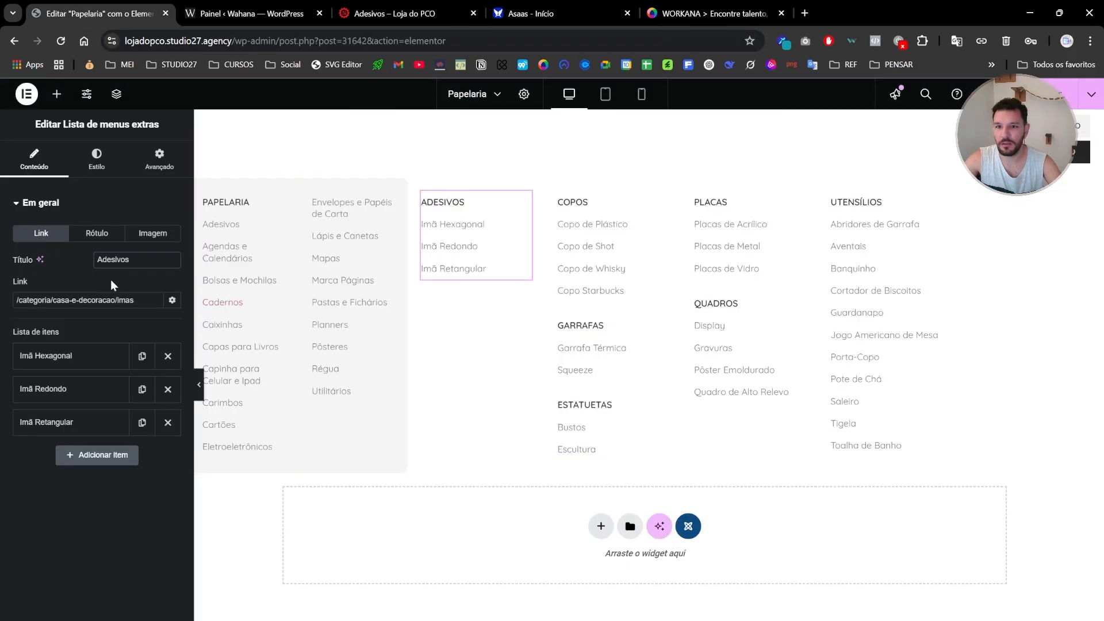
pyautogui.hotkey('ctrl', 'a')
pyautogui.write('/categoria/papelaria/adesivos/')
# Open the Adesivo resinado category page and rename the Imã Hexagonal item in the Adesivos list as Adesivo Resinado
pyautogui.click(85, 346)
pyautogui.click(403, 13)
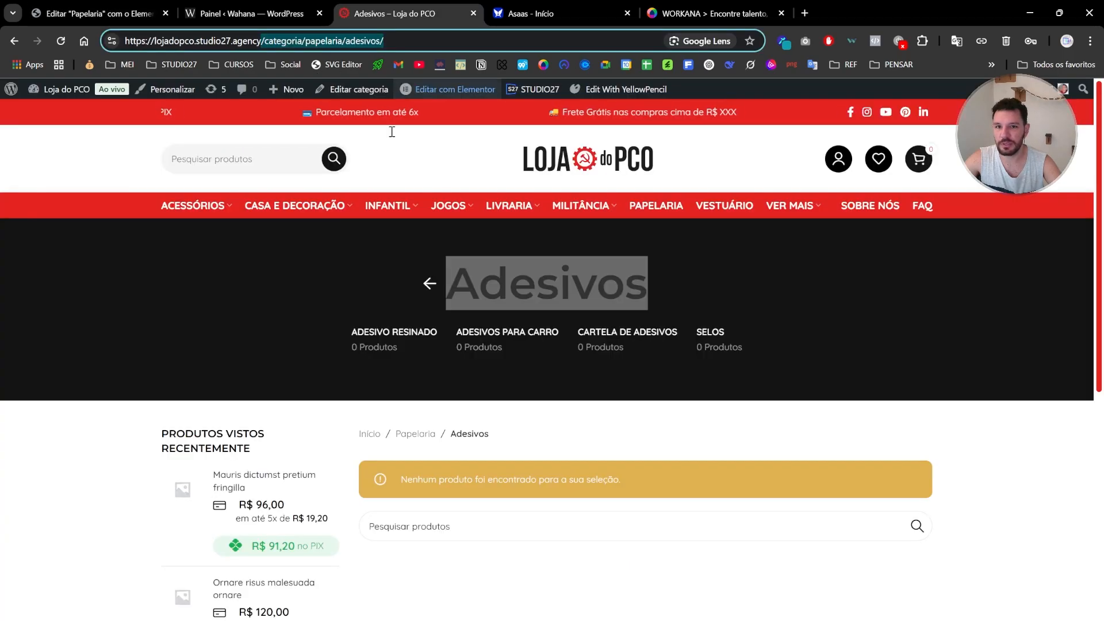
pyautogui.click(384, 337)
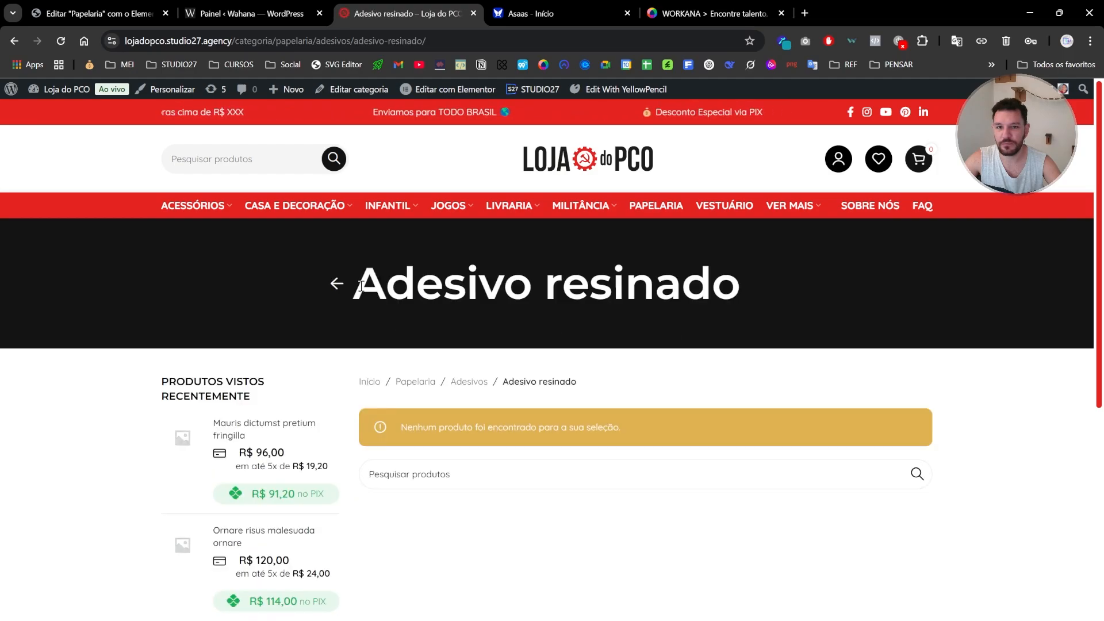
pyautogui.click(98, 14)
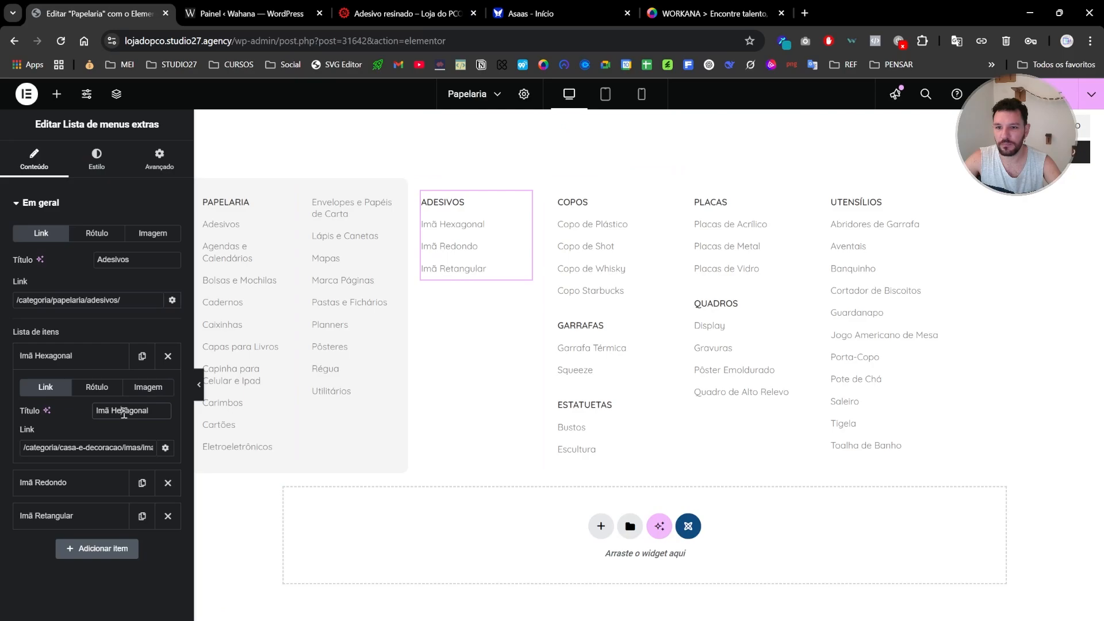
pyautogui.hotkey('ctrl', 'a')
pyautogui.write('Adesivo resinado')
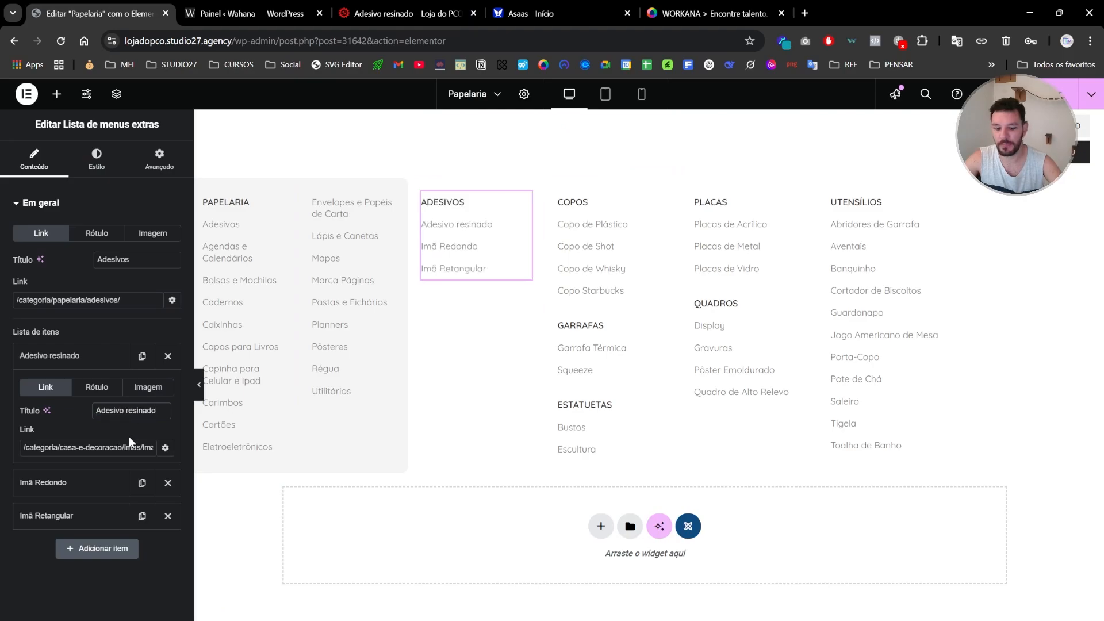
pyautogui.press('BackSpace')
pyautogui.write('R')
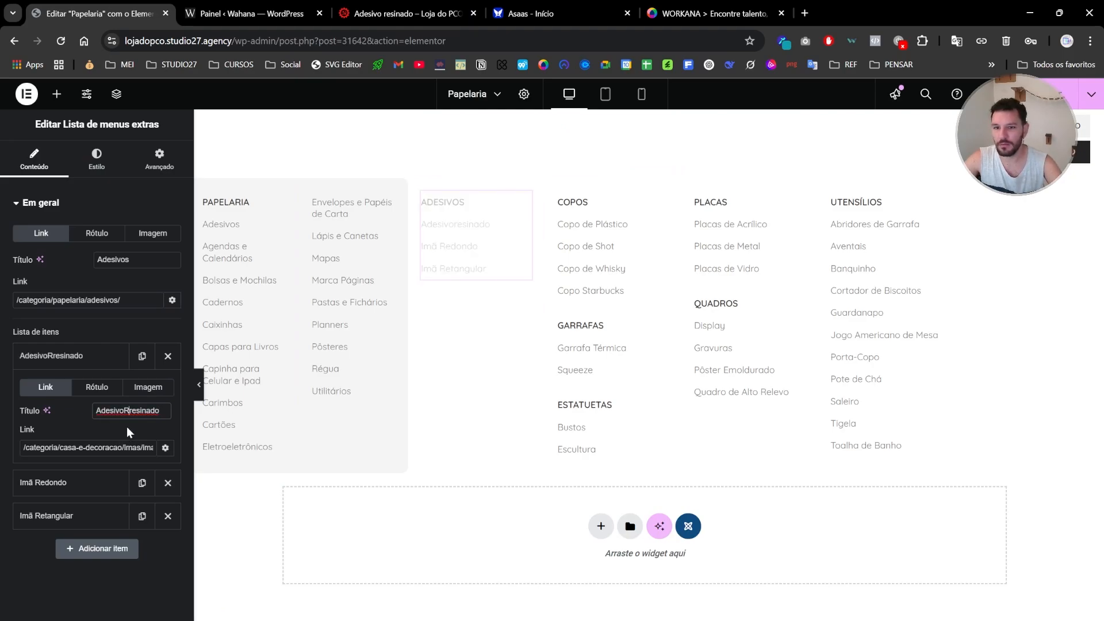
pyautogui.press('Left')
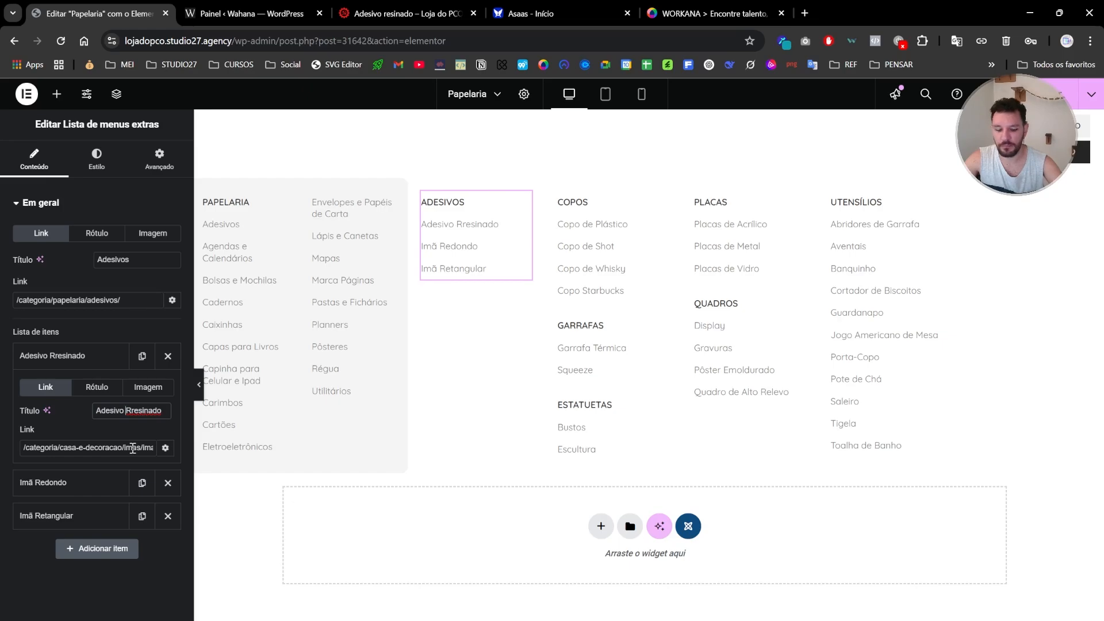
pyautogui.press('Delete')
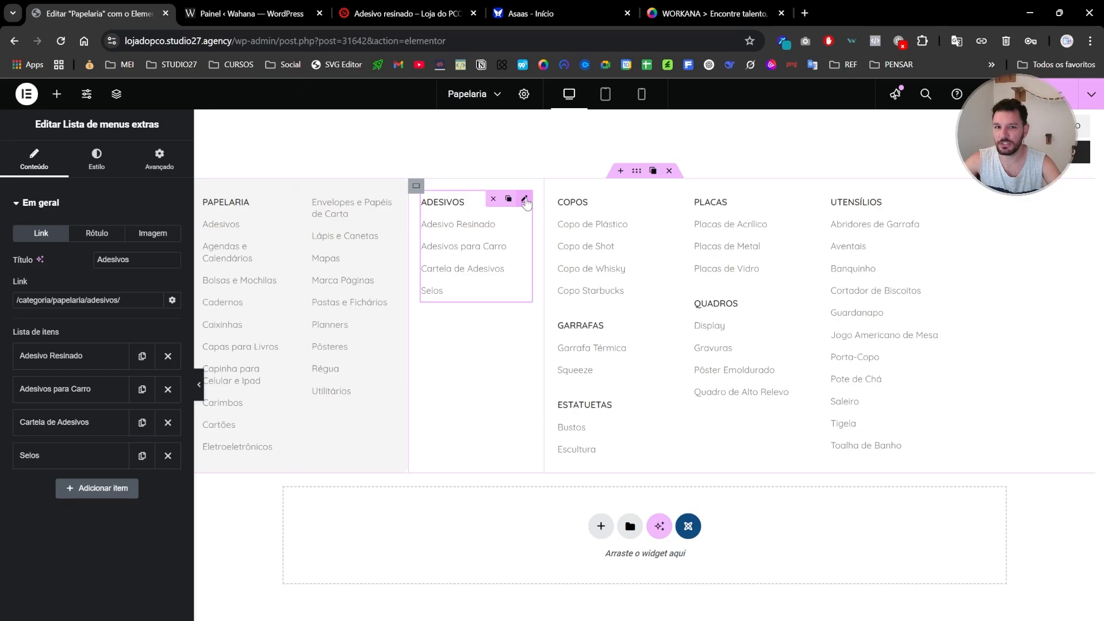
# Duplicate the Adesivos list and check the Agendas e Calendários category page in the store for subcategories
pyautogui.click(508, 200)
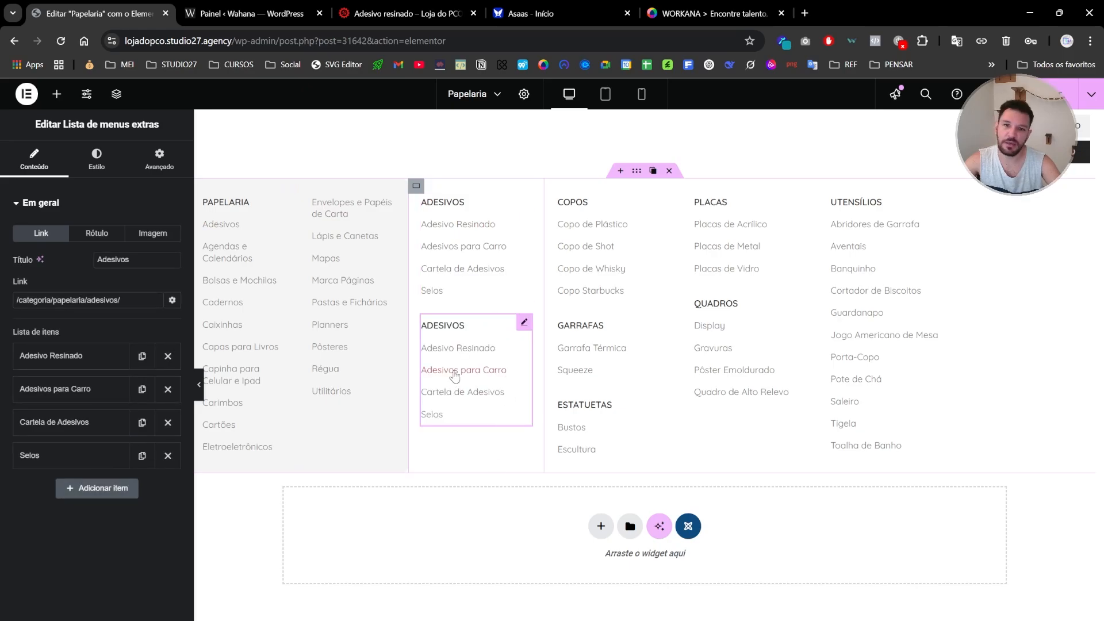
pyautogui.click(369, 13)
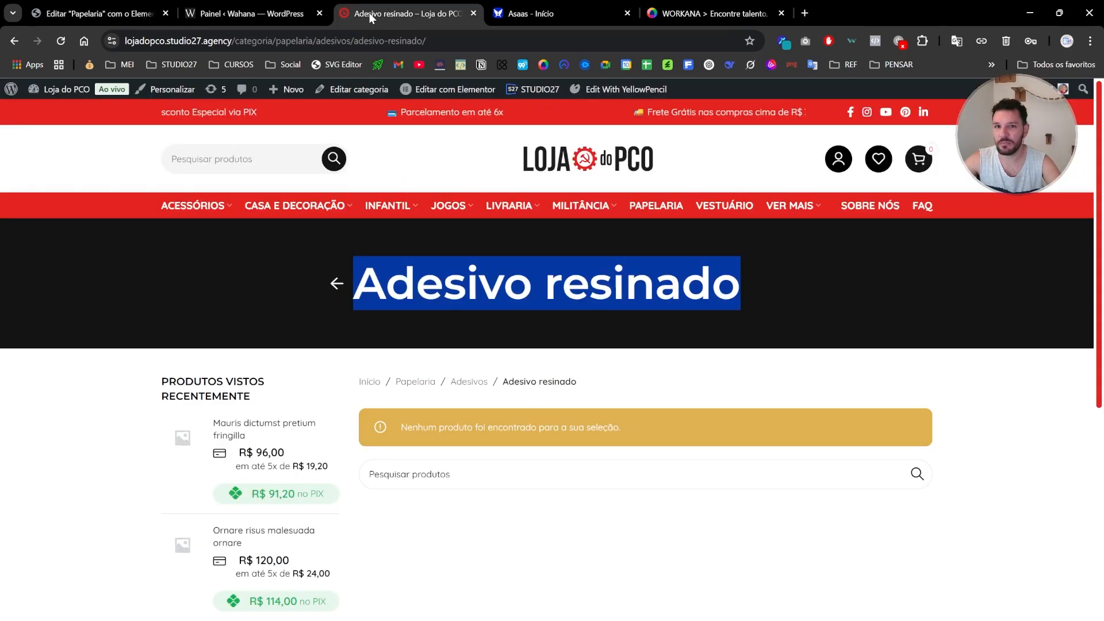
pyautogui.moveTo(583, 206)
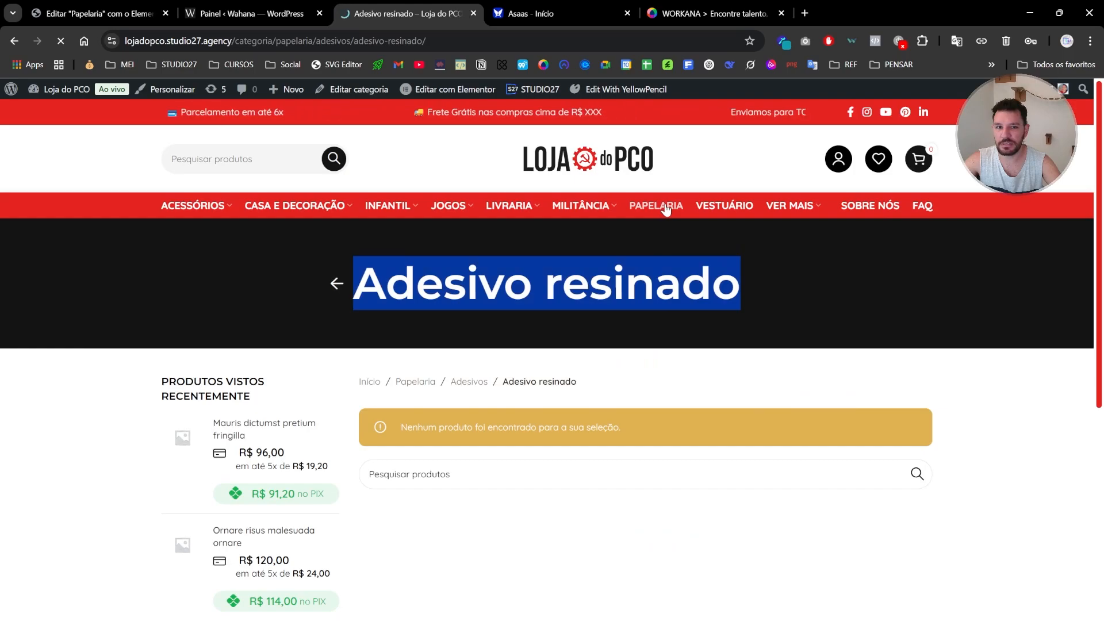
pyautogui.click(658, 204)
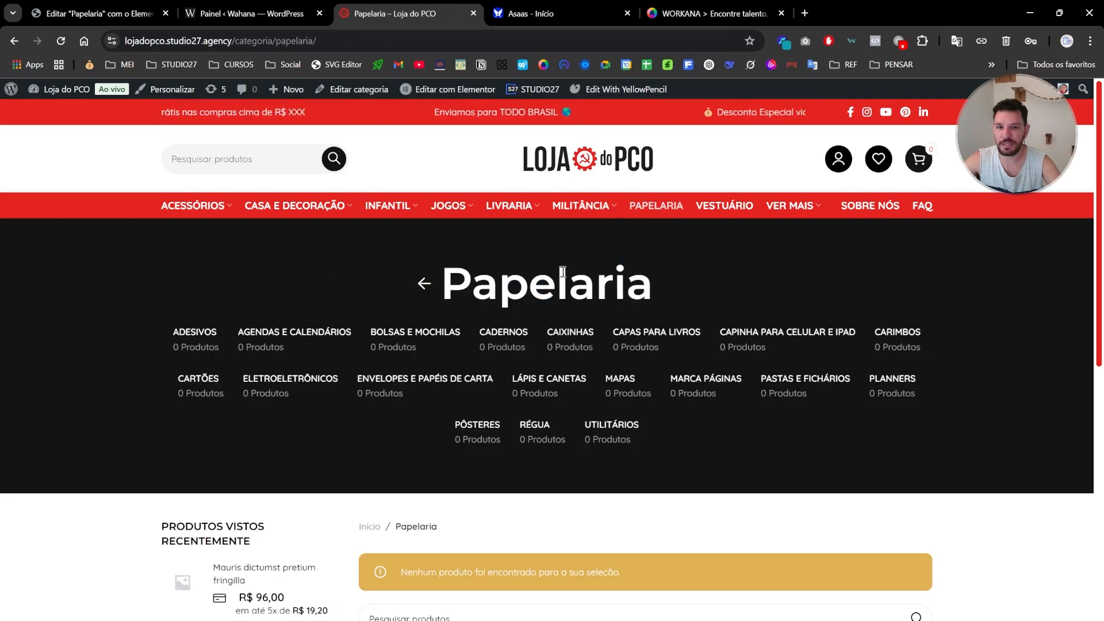
pyautogui.click(281, 343)
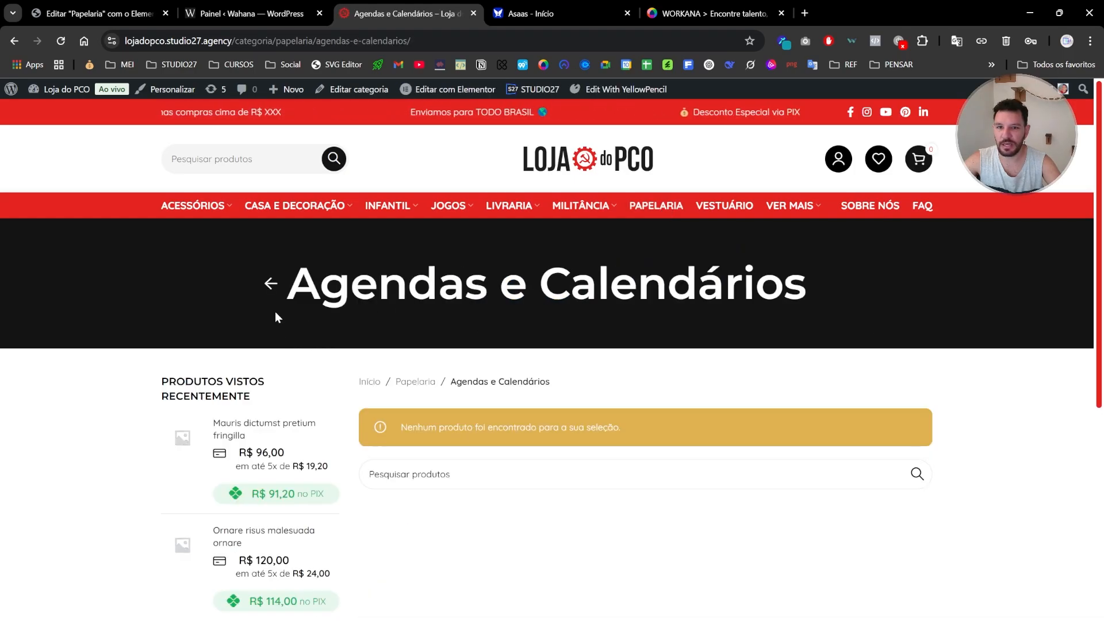
pyautogui.click(275, 286)
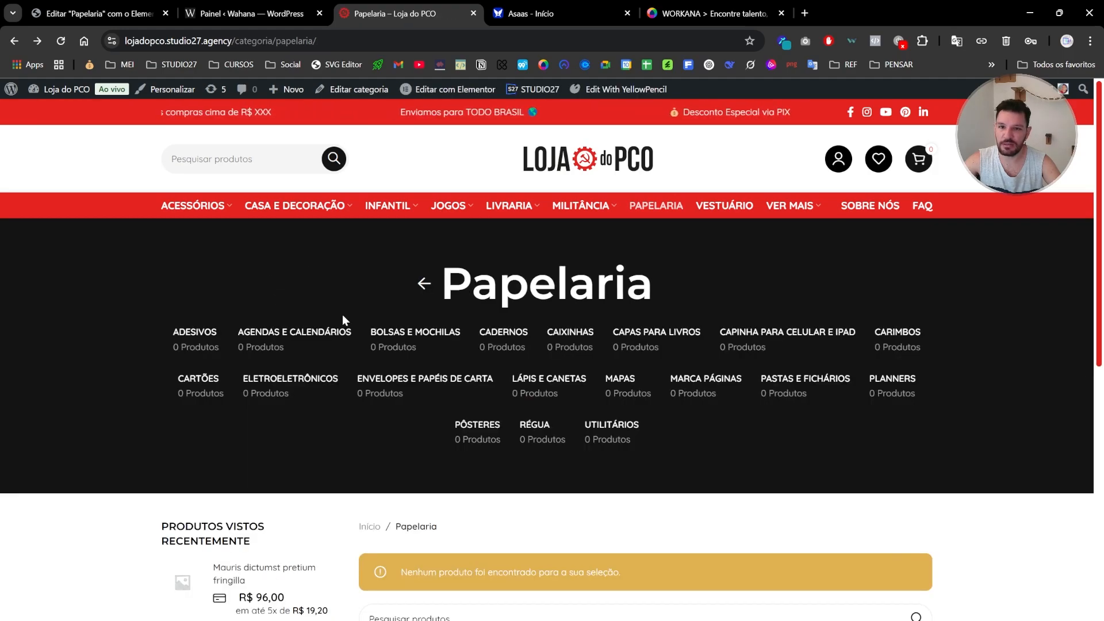
# Copy the Bolsas e mochilas name from its category page and use it as the title of the duplicated Adesivos list
pyautogui.click(409, 339)
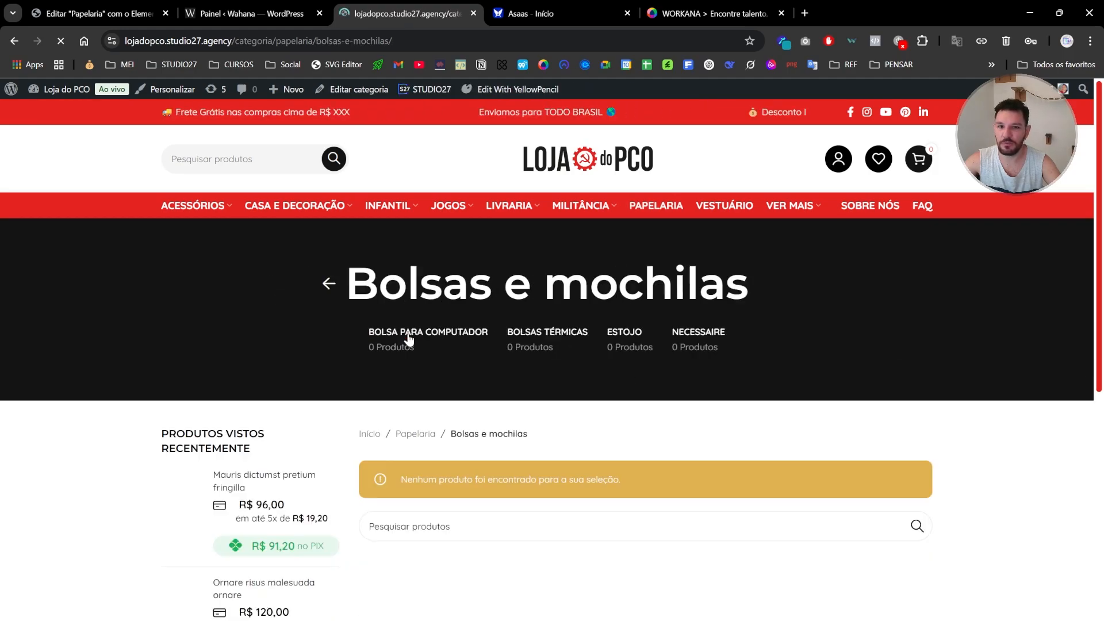
pyautogui.moveTo(347, 283); pyautogui.dragTo(775, 296)
pyautogui.hotkey('ctrl', 'c')
pyautogui.click(98, 13)
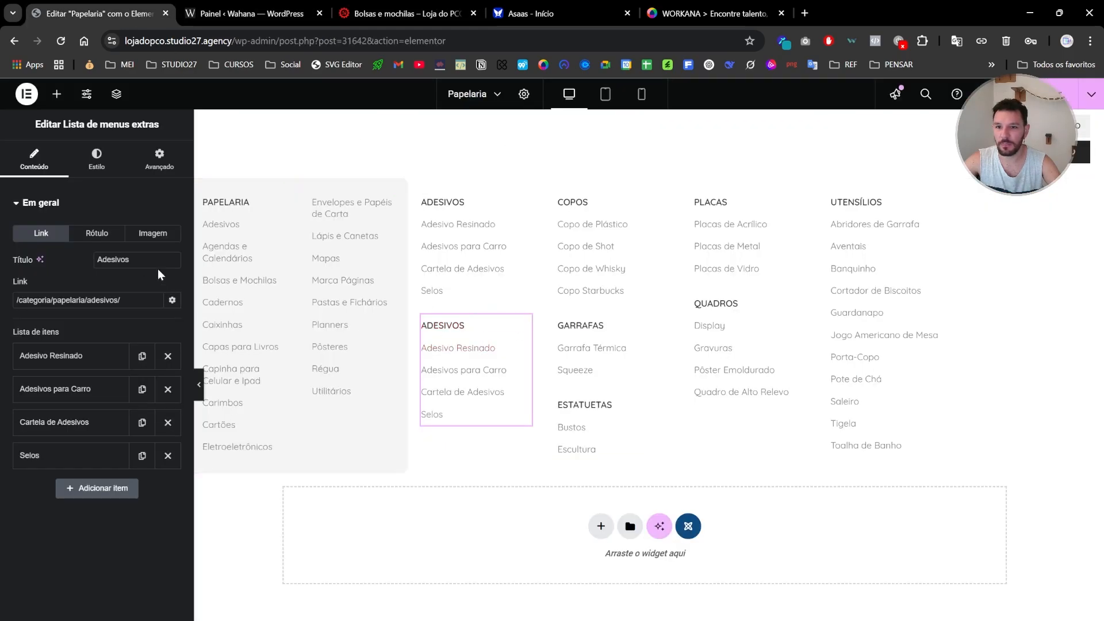
pyautogui.hotkey('ctrl', 'v')
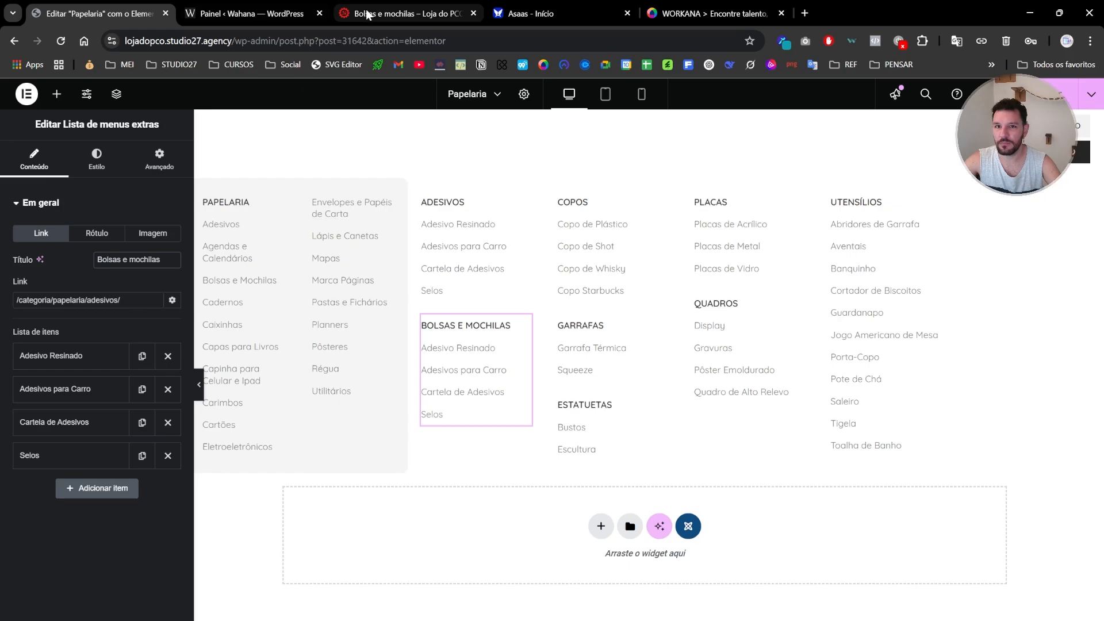
# Set the Bolsas e mochilas list's link to its category path, /categoria/papelaria/bolsas-e-mochilas/
pyautogui.click(403, 13)
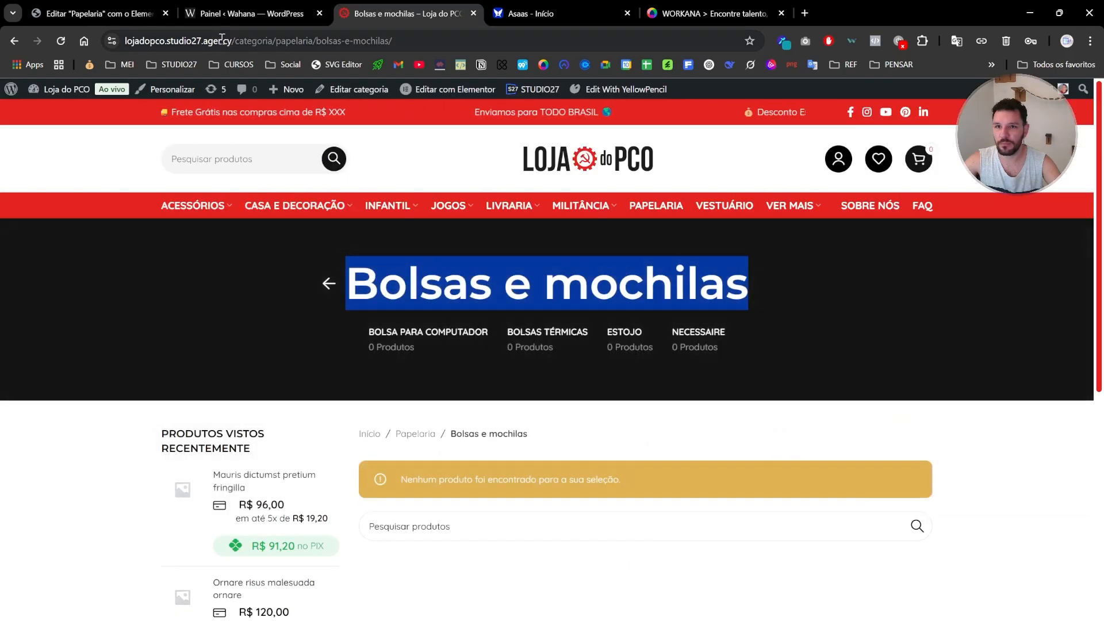
pyautogui.moveTo(233, 42); pyautogui.dragTo(467, 45)
pyautogui.click(112, 13)
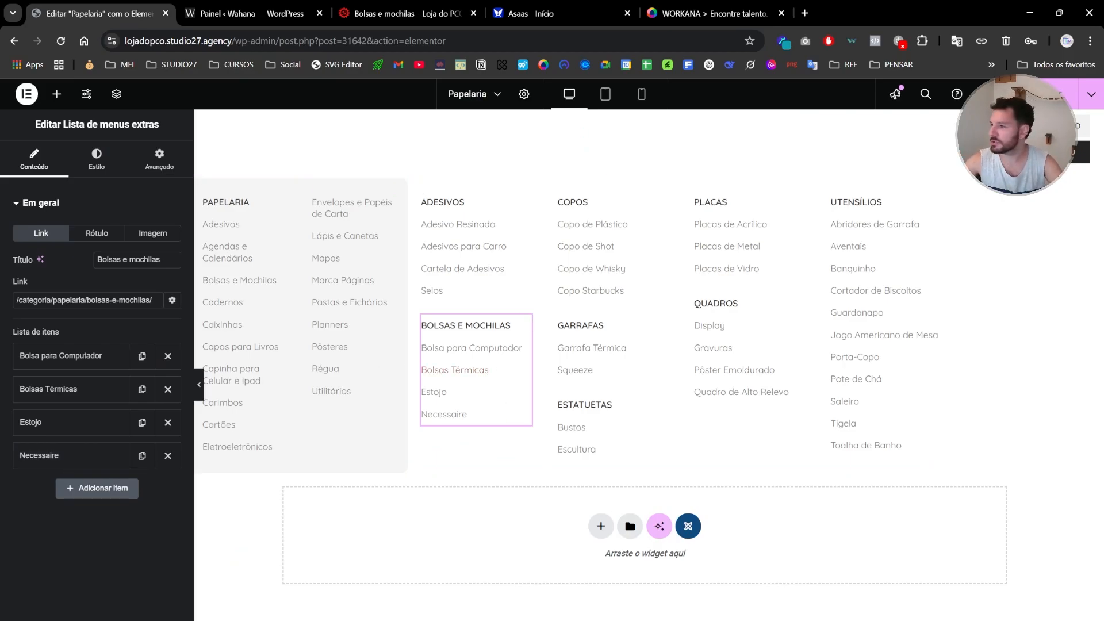
# Open the Cadernos category page in the store and duplicate the Bolsas e mochilas list in the menu
pyautogui.click(371, 16)
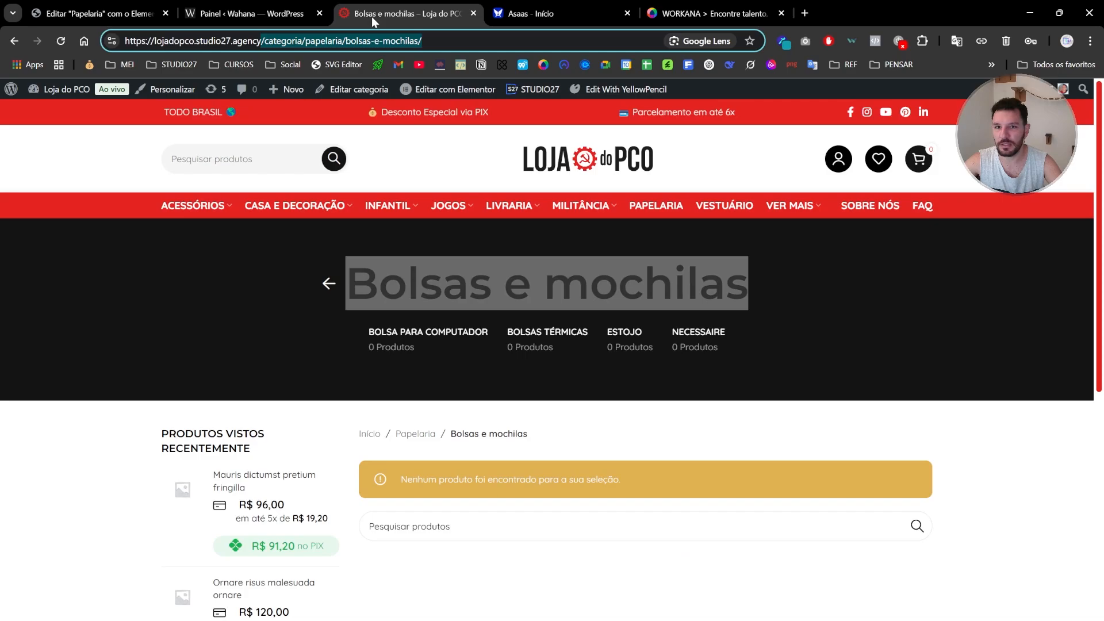
pyautogui.click(330, 286)
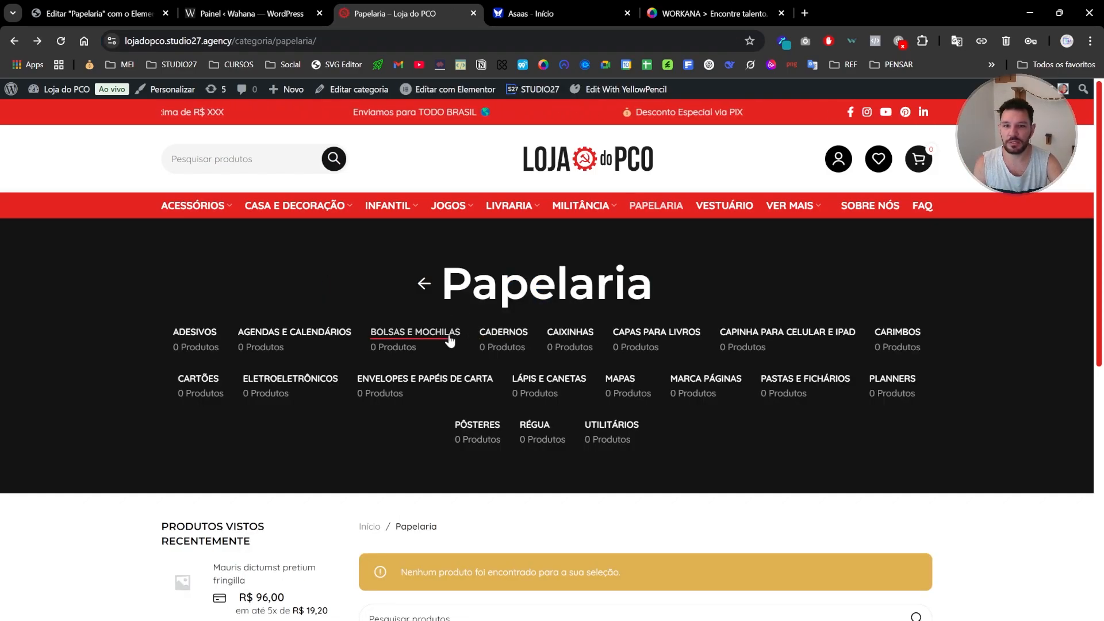
pyautogui.click(499, 336)
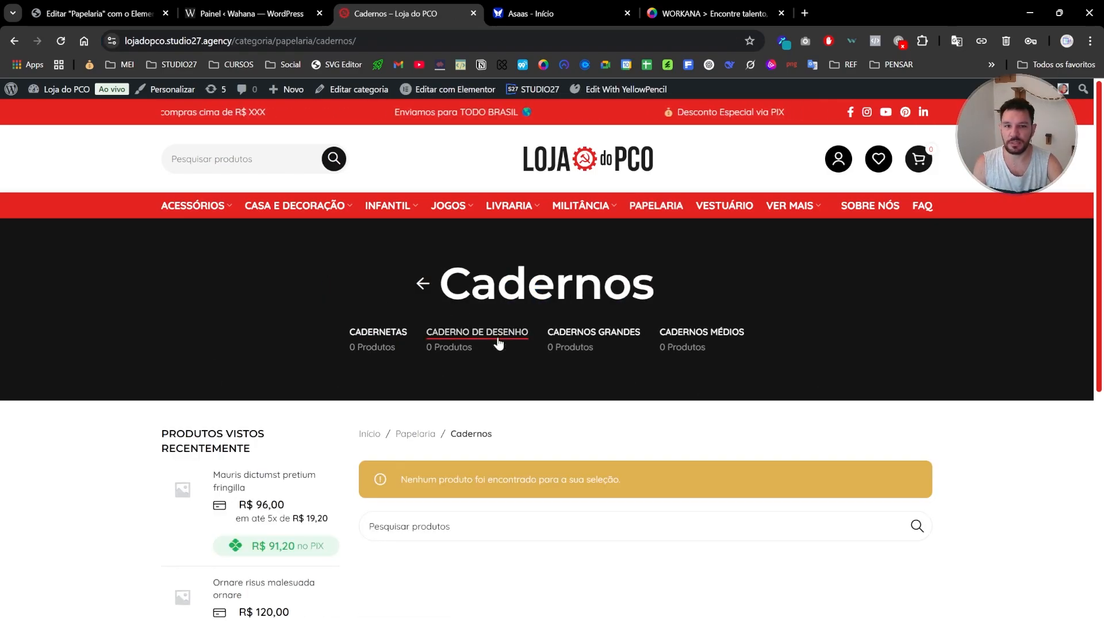
pyautogui.click(113, 12)
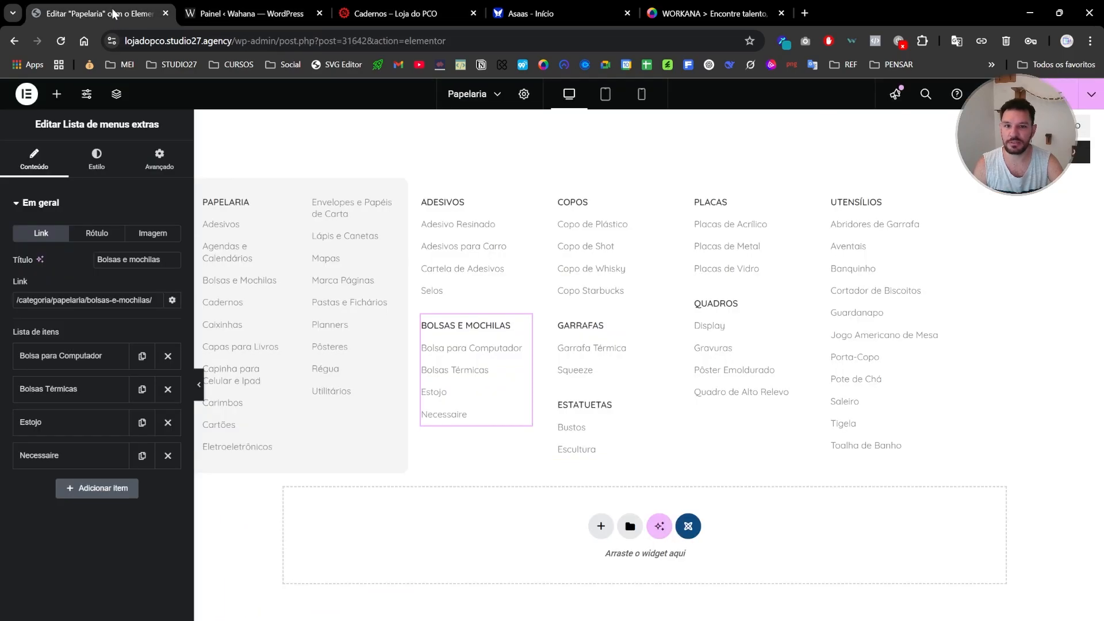
pyautogui.click(509, 323)
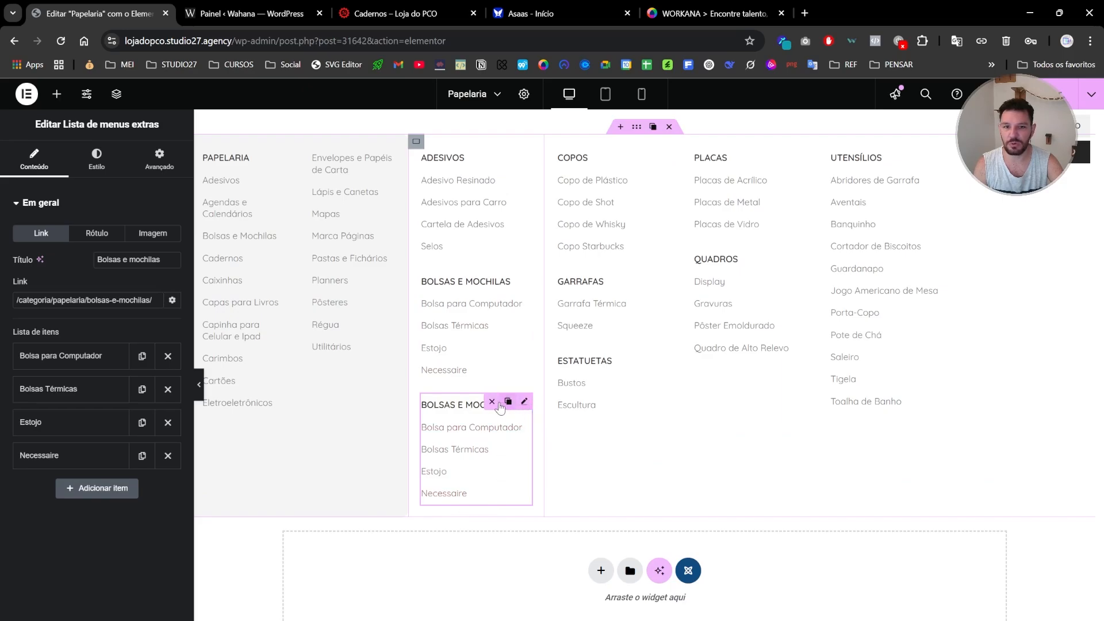
# Delete the duplicated Bolsas e mochilas list and the Garrafas and Estatuetas lists from the menu
pyautogui.click(493, 401)
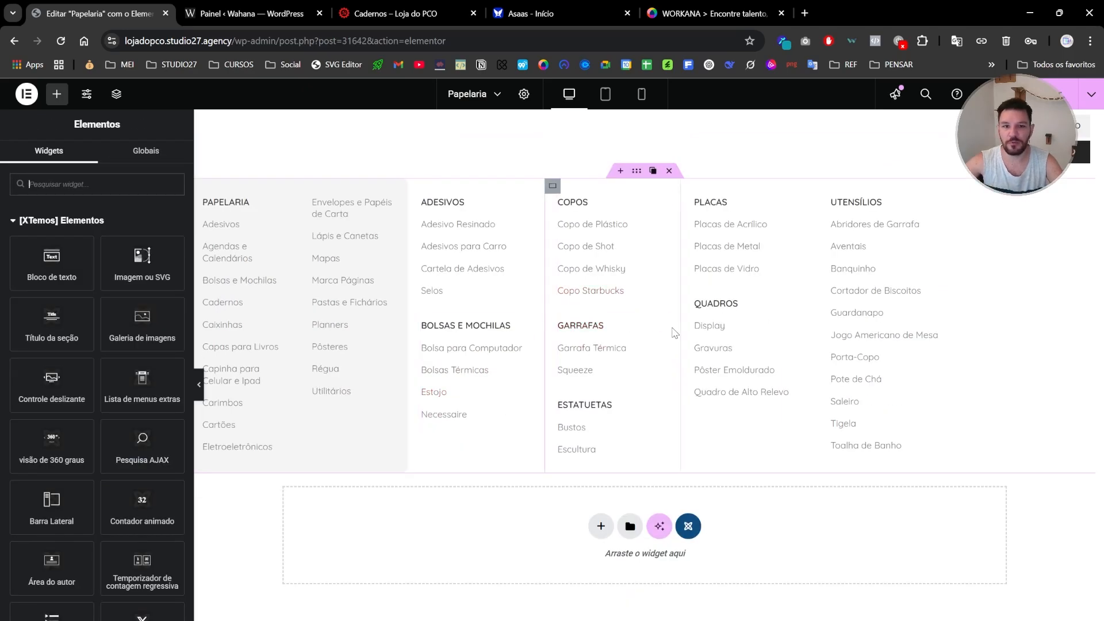
pyautogui.click(629, 323)
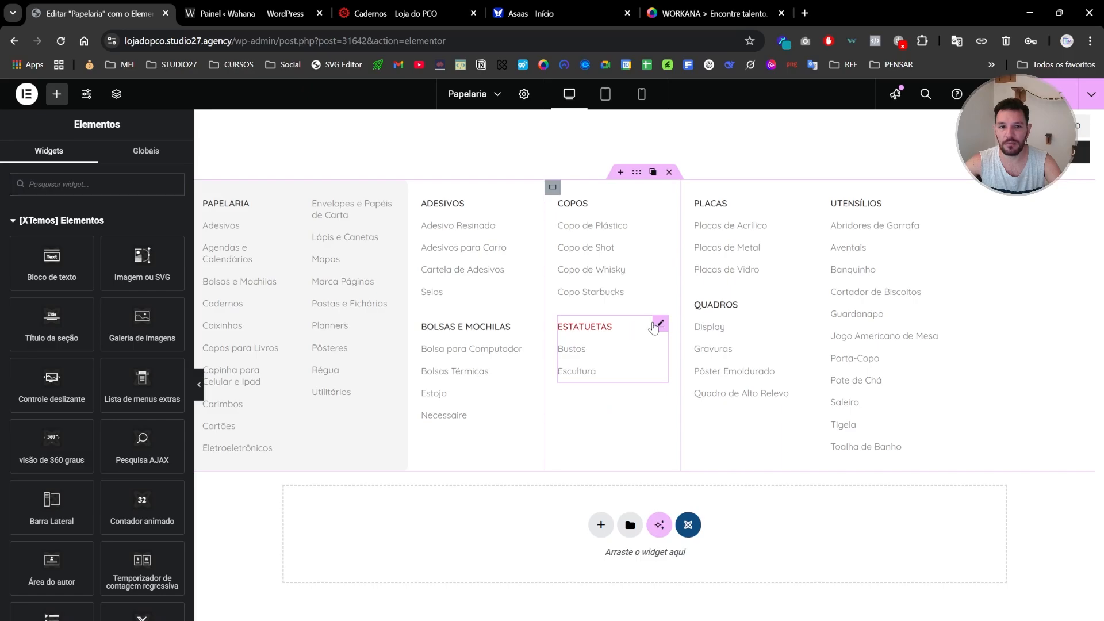
pyautogui.click(629, 324)
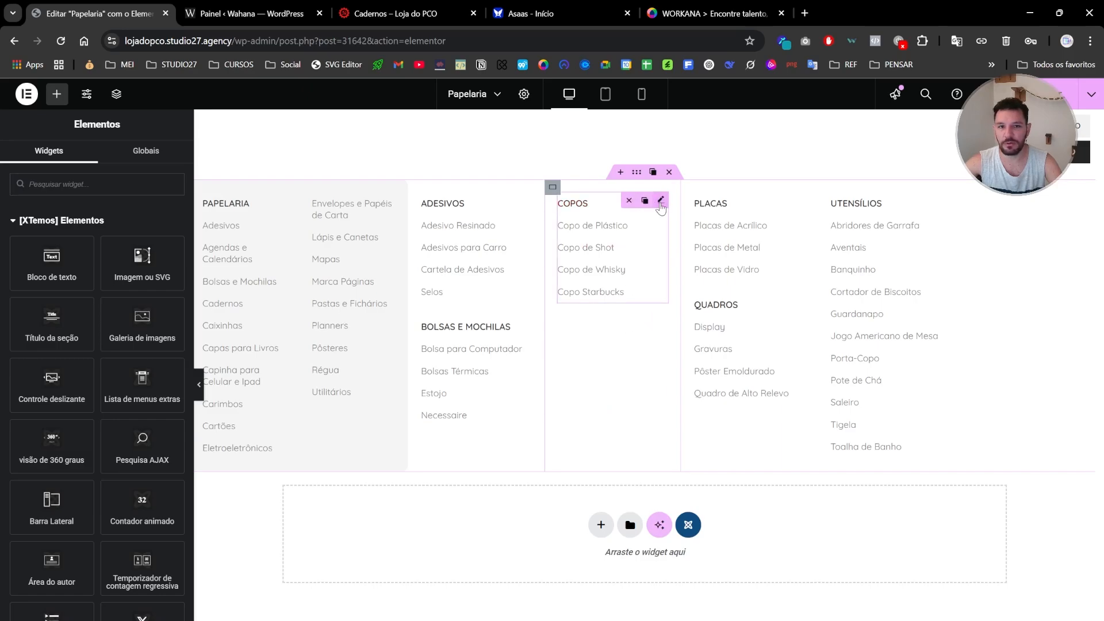
# Copy the Cadernos name from its category page and use it as the title of the Copos list
pyautogui.click(660, 202)
pyautogui.click(359, 18)
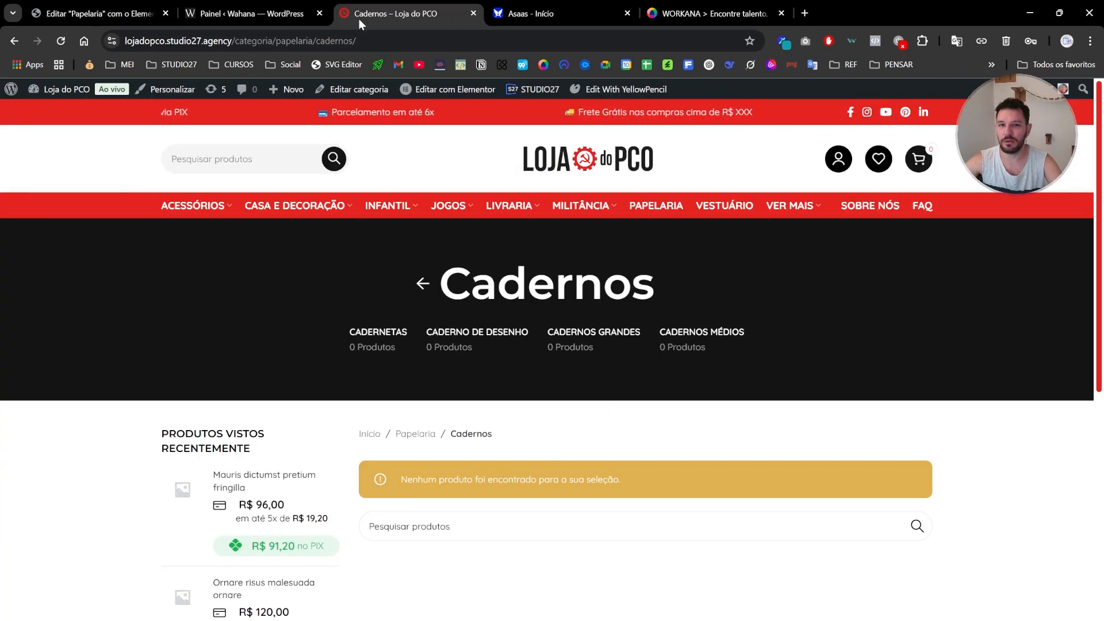
pyautogui.doubleClick(504, 271)
pyautogui.hotkey('ctrl', 'c')
pyautogui.click(113, 18)
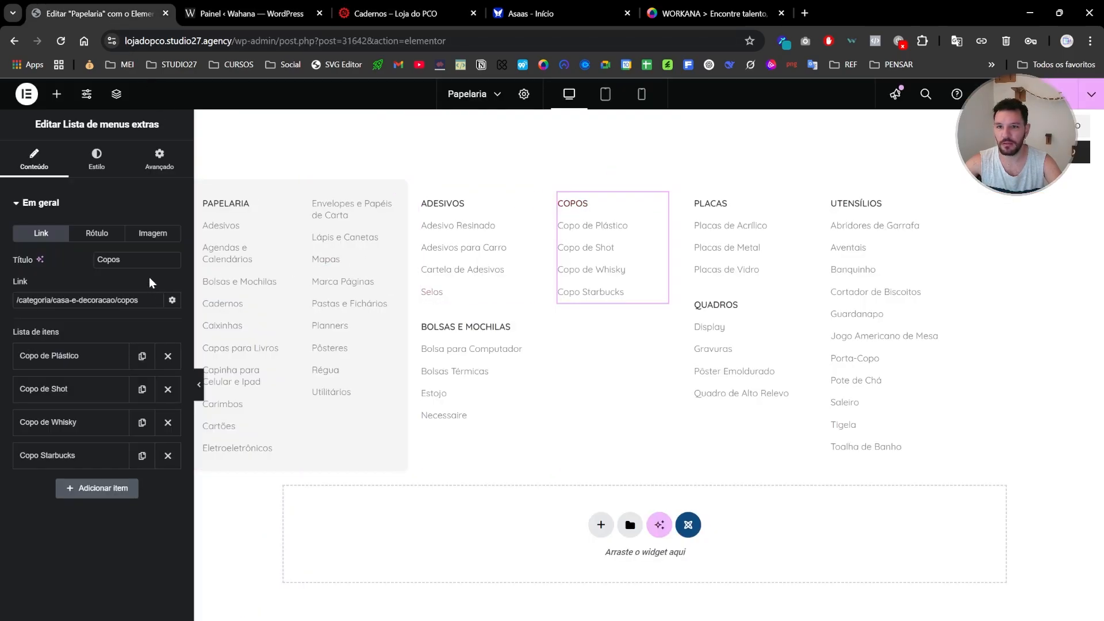
pyautogui.hotkey('ctrl', 'v')
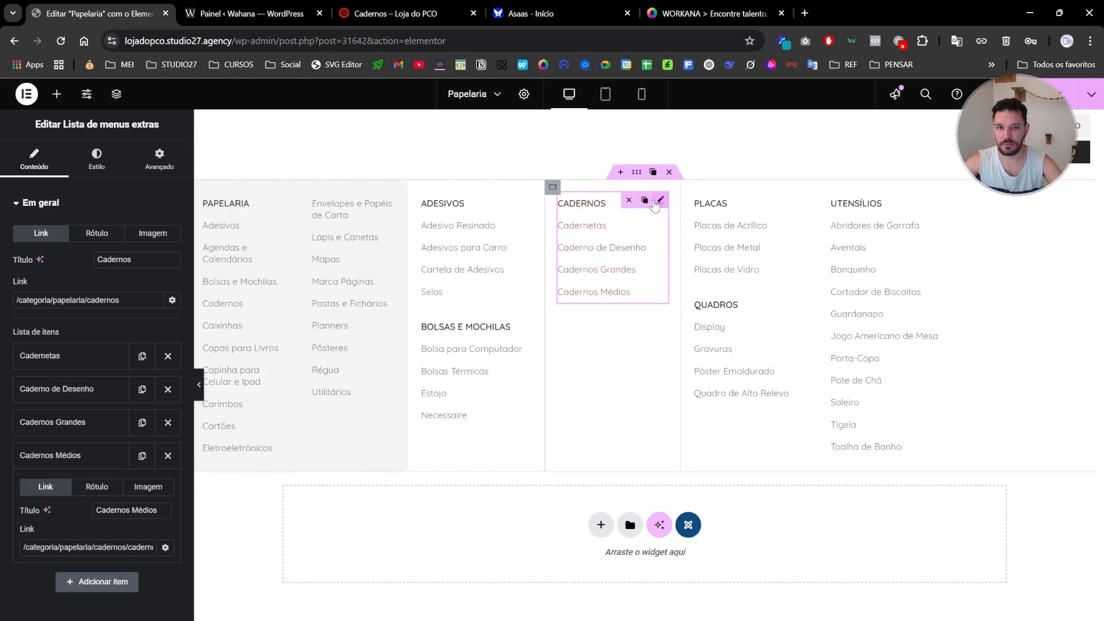
# Duplicate the Cadernos list and title the copy Caixinhas, using the name copied from the store's Caixinhas category page
pyautogui.click(645, 201)
pyautogui.click(391, 14)
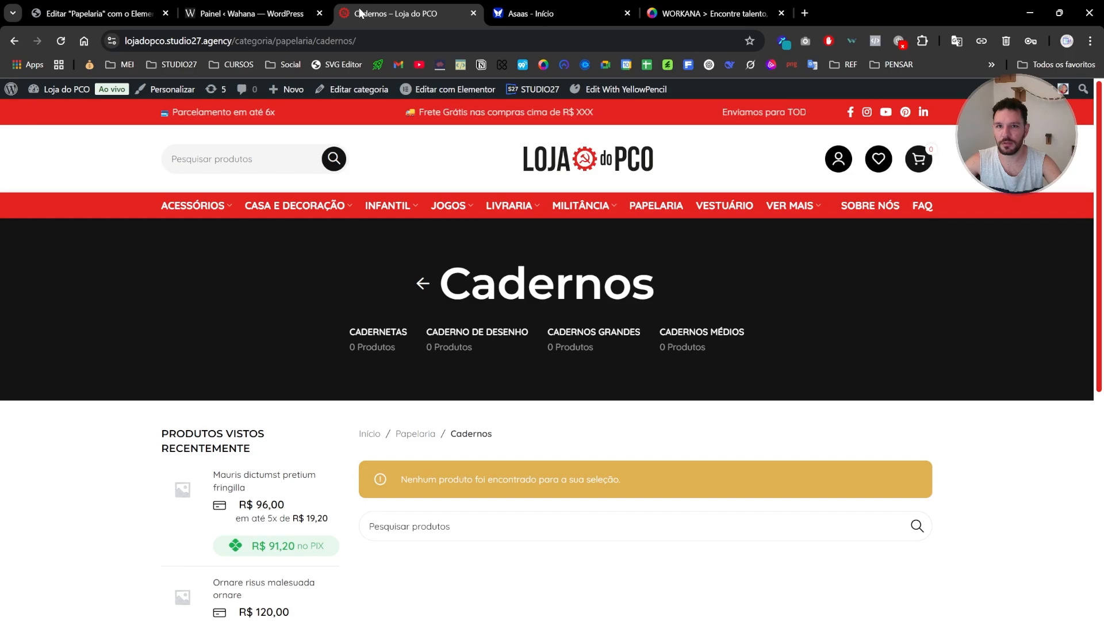
pyautogui.click(423, 283)
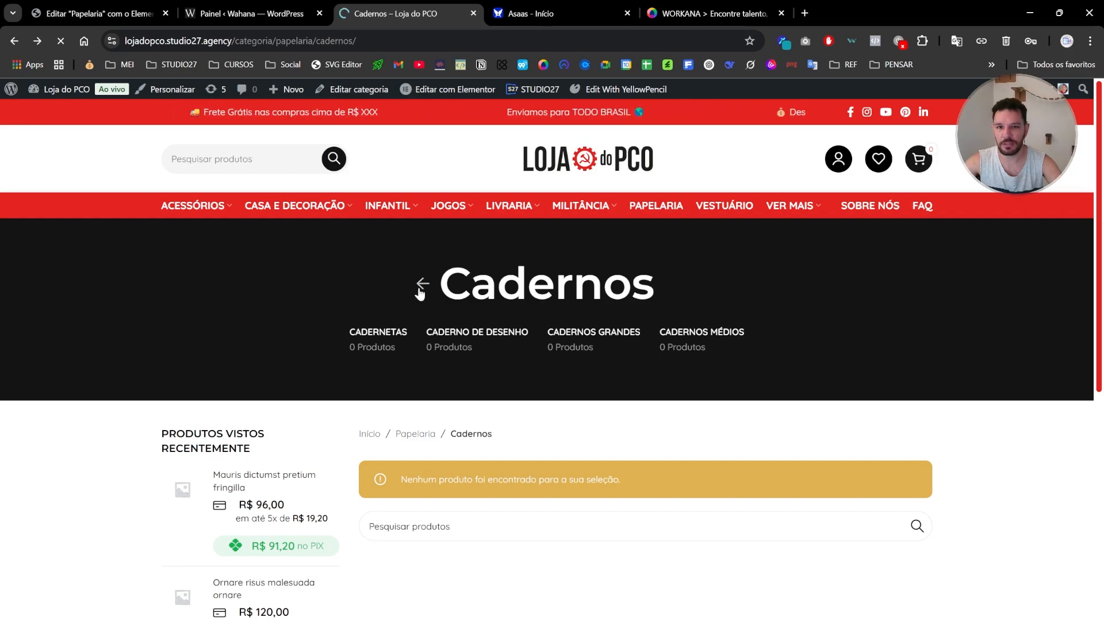
pyautogui.click(572, 343)
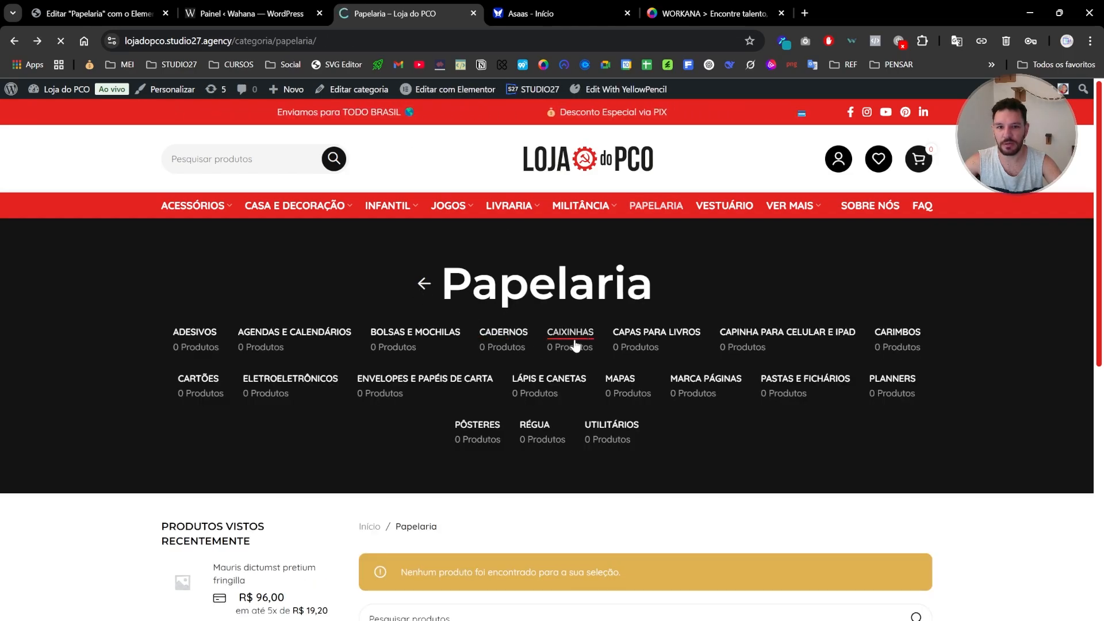
pyautogui.moveTo(440, 281); pyautogui.dragTo(656, 284)
pyautogui.click(87, 14)
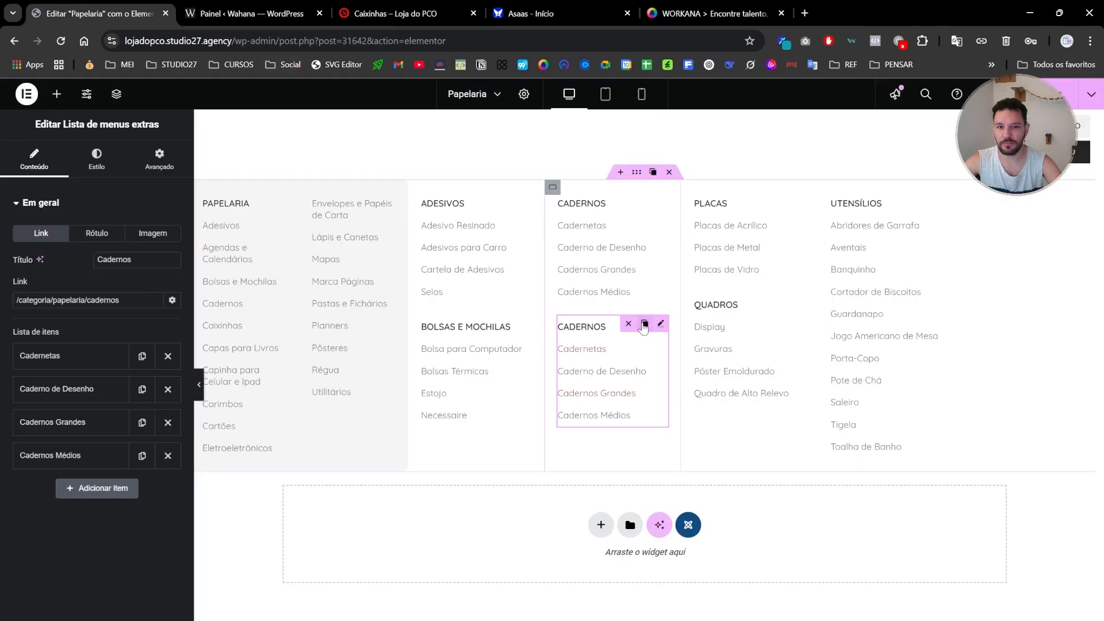
pyautogui.click(644, 325)
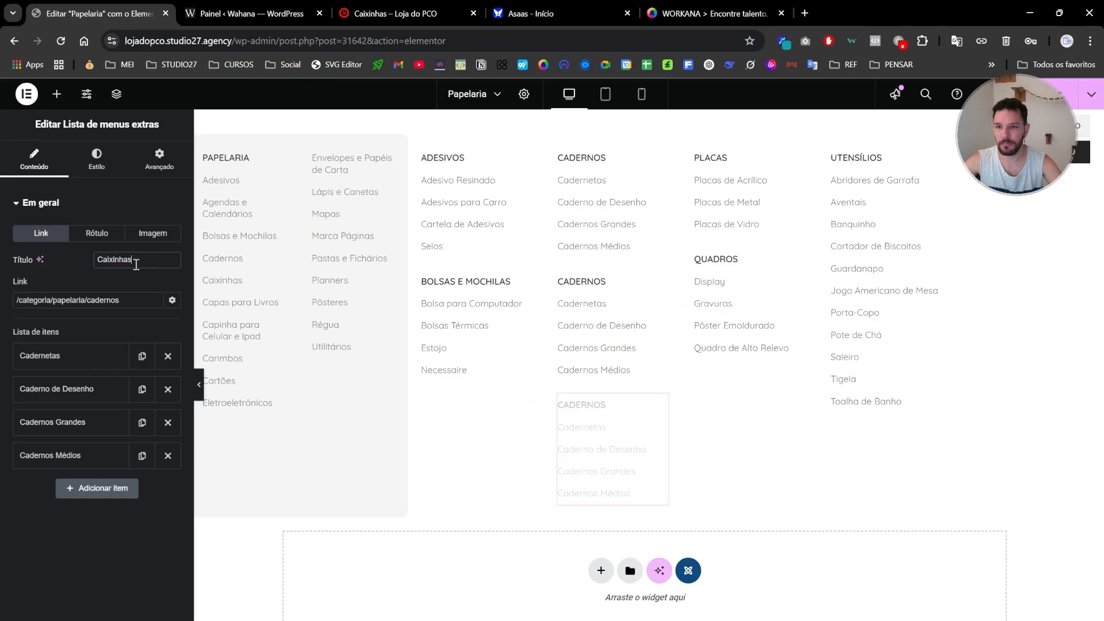
# Set the Caixinhas list's link to /categoria/papelaria/caixinhas/ and delete the surplus Cadernos list above it
pyautogui.click(374, 13)
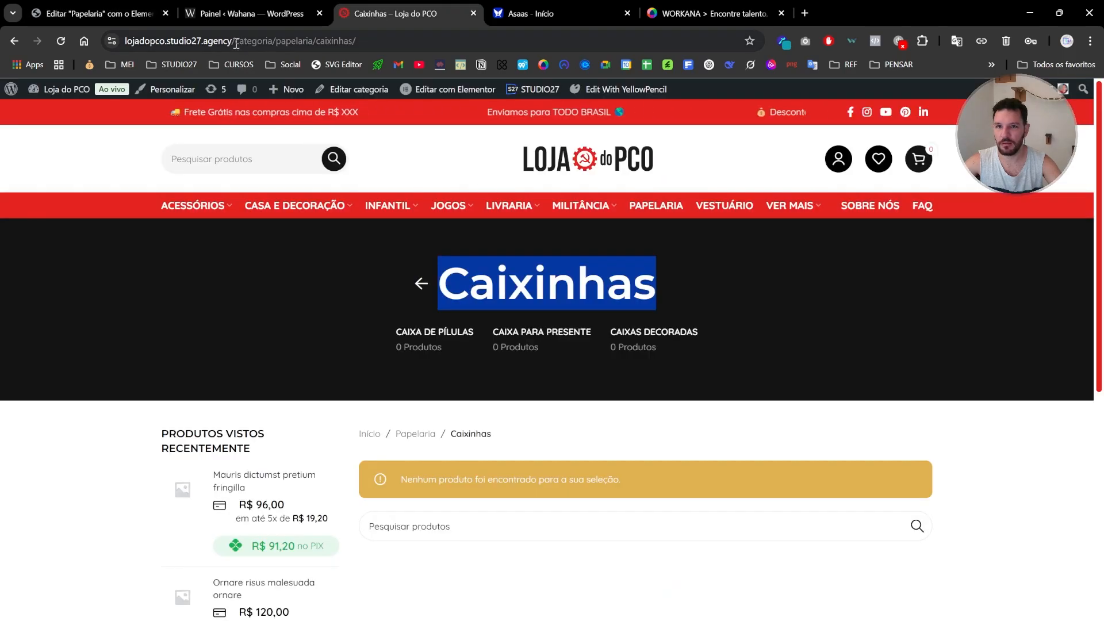
pyautogui.click(278, 42)
pyautogui.moveTo(263, 41); pyautogui.dragTo(426, 48)
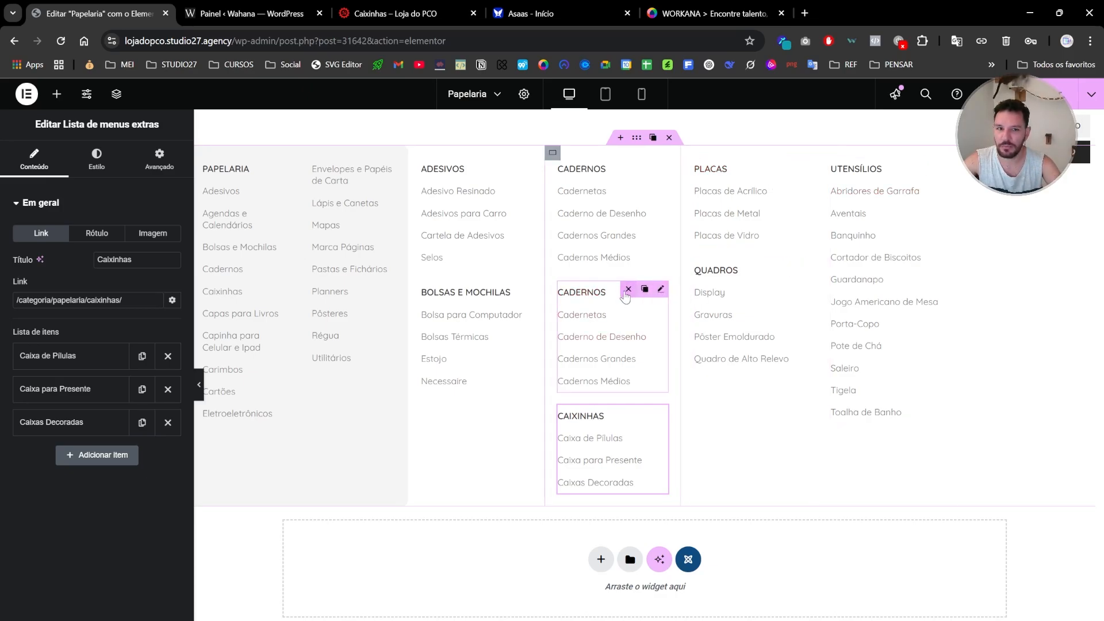
pyautogui.click(628, 289)
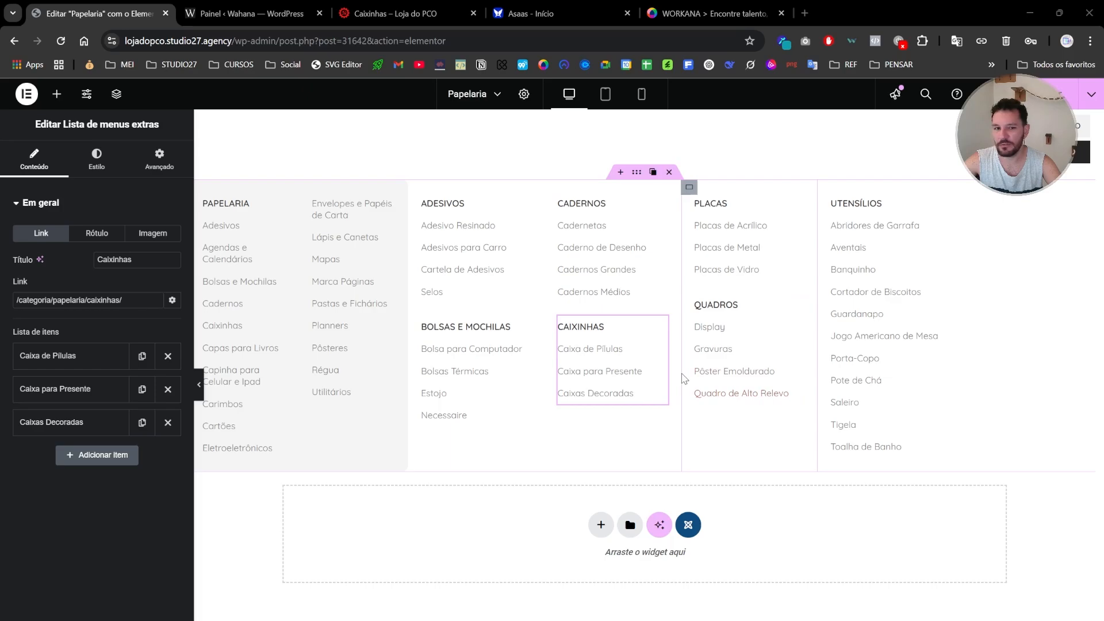
# Check the Capas para livros, Capinha para celular e ipad and Carimbos category pages in the store for subcategories
pyautogui.click(397, 13)
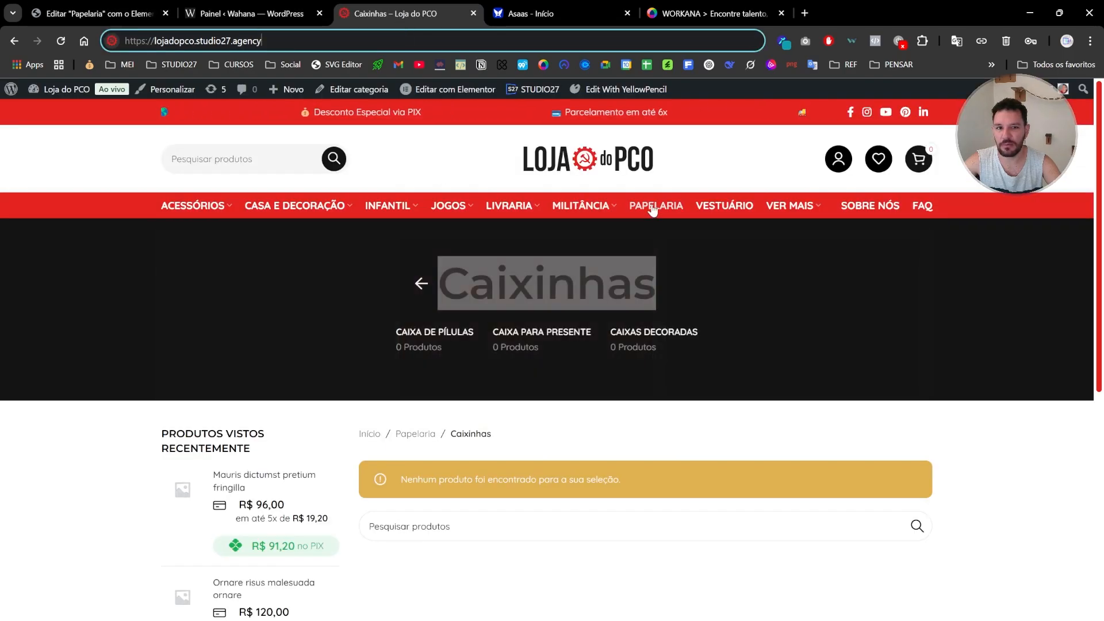
pyautogui.click(654, 207)
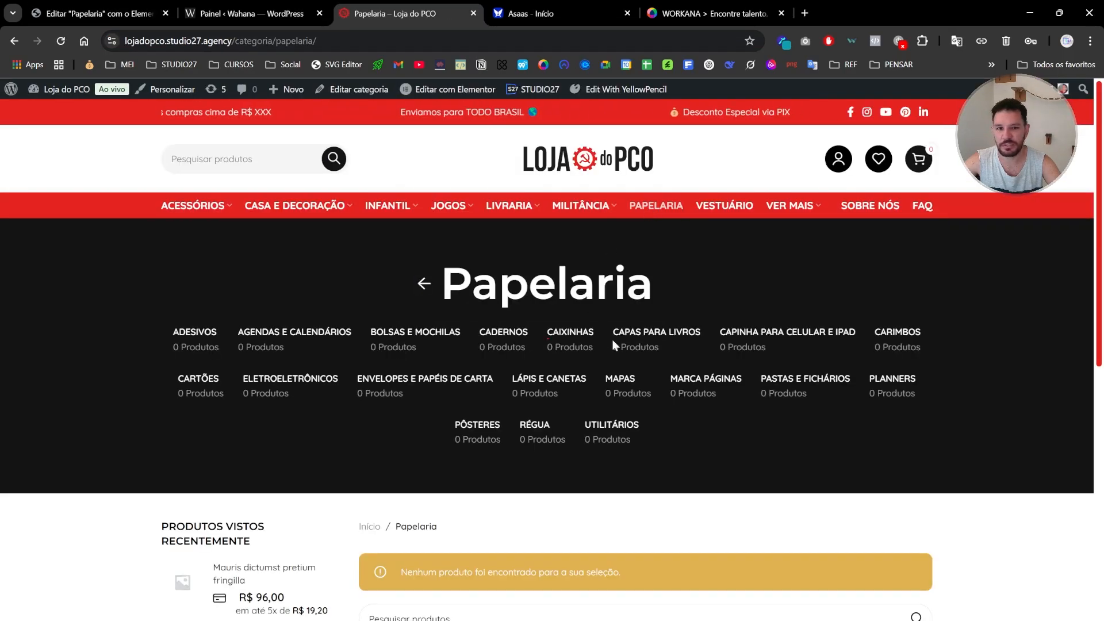
pyautogui.click(662, 335)
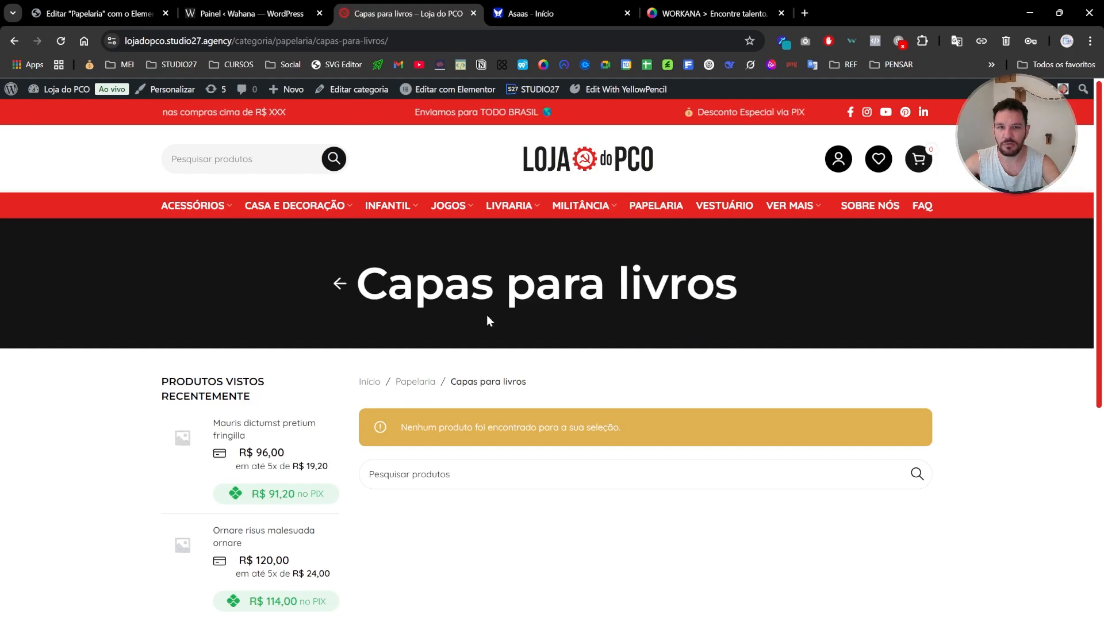
pyautogui.hotkey('alt', 'Left')
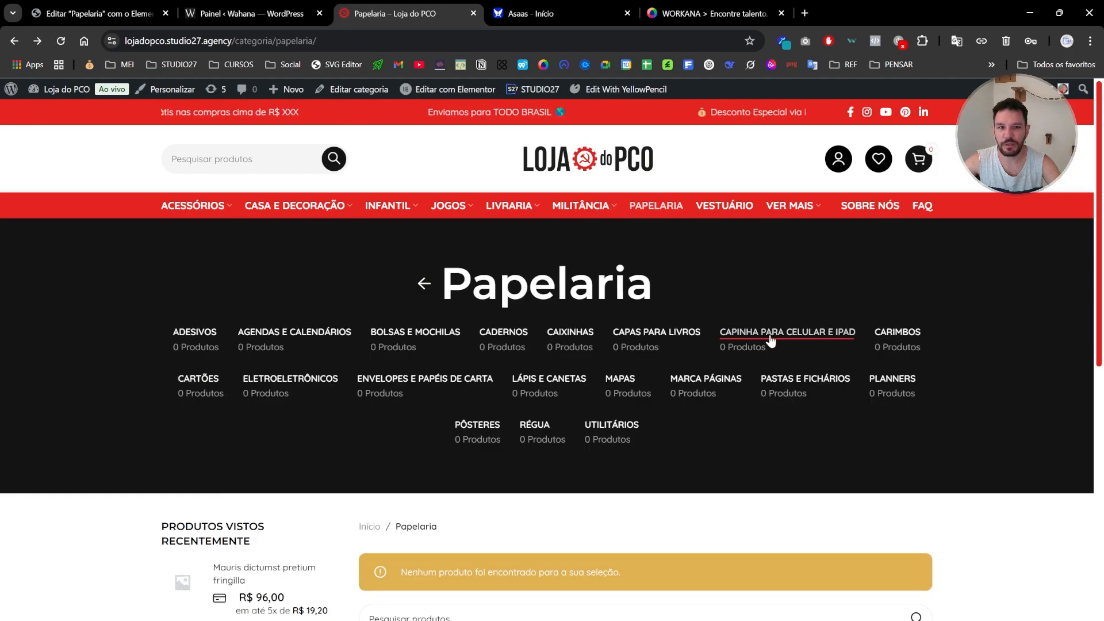
pyautogui.click(771, 328)
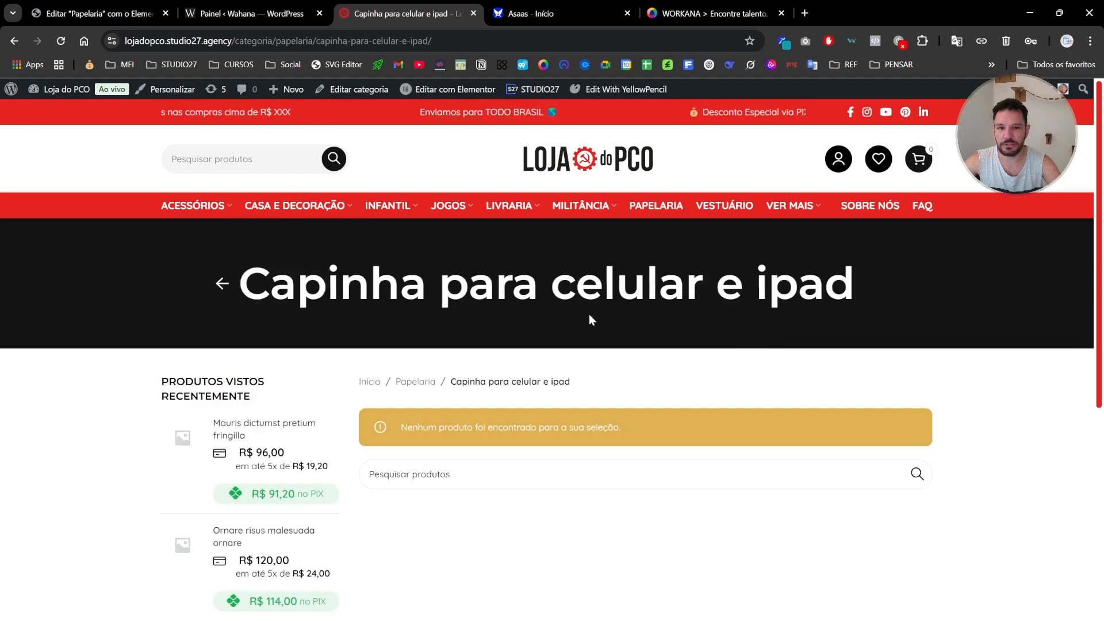
pyautogui.hotkey('alt', 'Left')
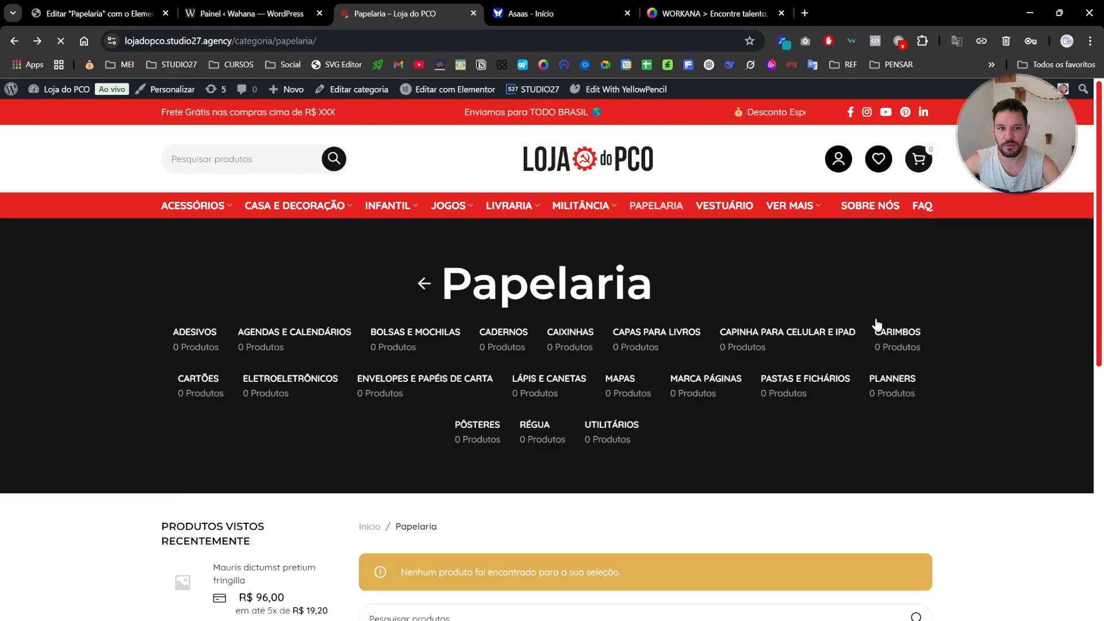
pyautogui.click(907, 335)
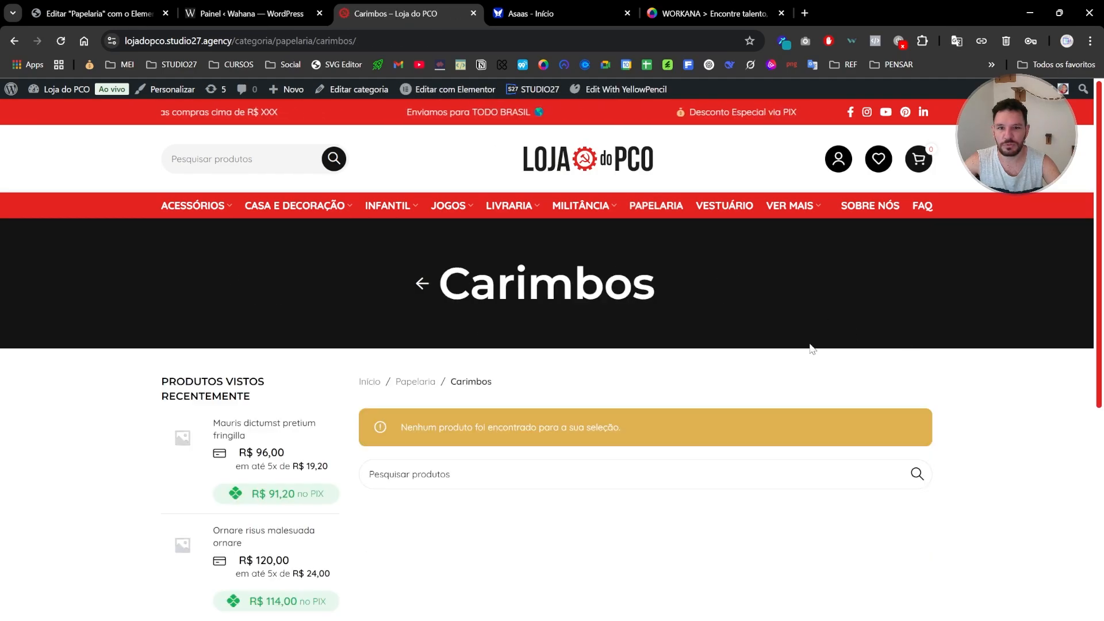
pyautogui.click(424, 284)
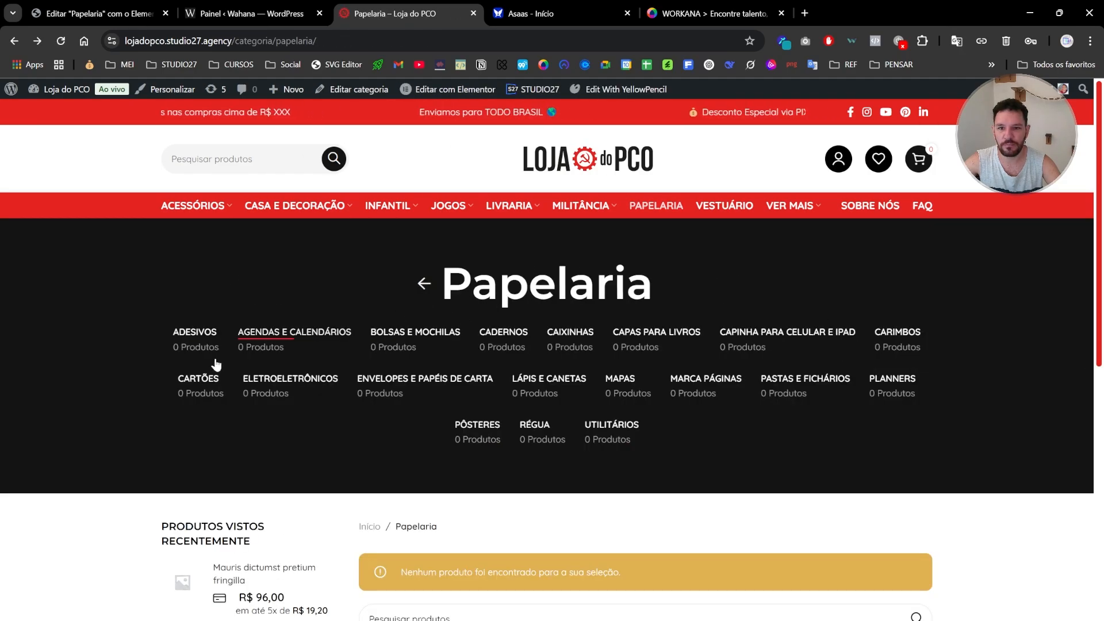
# Copy the Cartões name from its category page, duplicate the Caixinhas list and title the copy Cartões
pyautogui.click(199, 378)
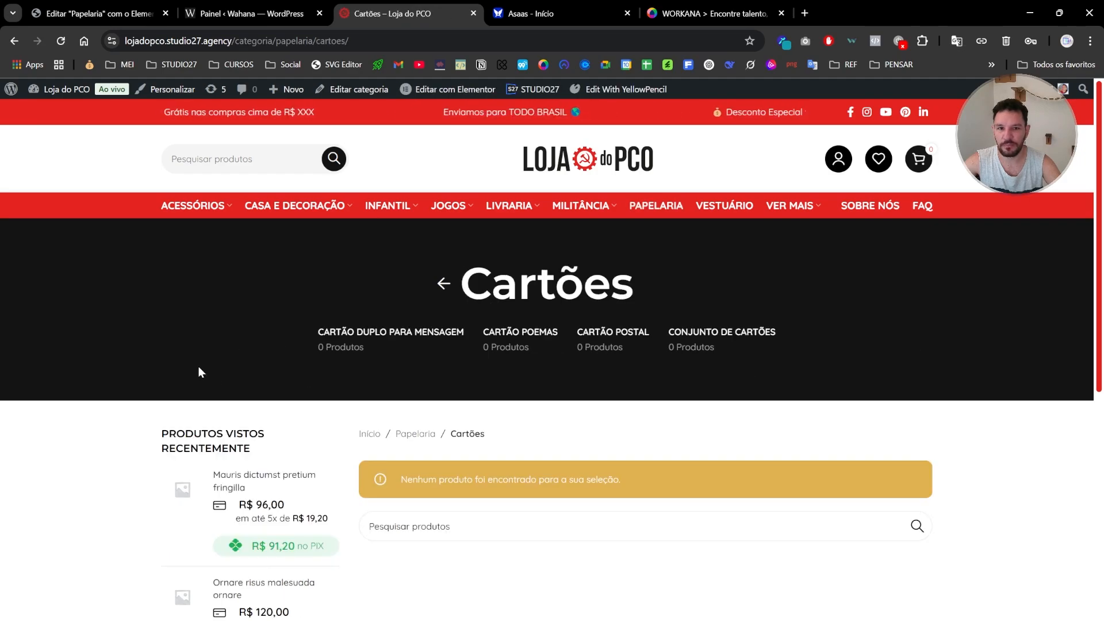
pyautogui.moveTo(470, 286); pyautogui.dragTo(630, 291)
pyautogui.hotkey('ctrl', 'c')
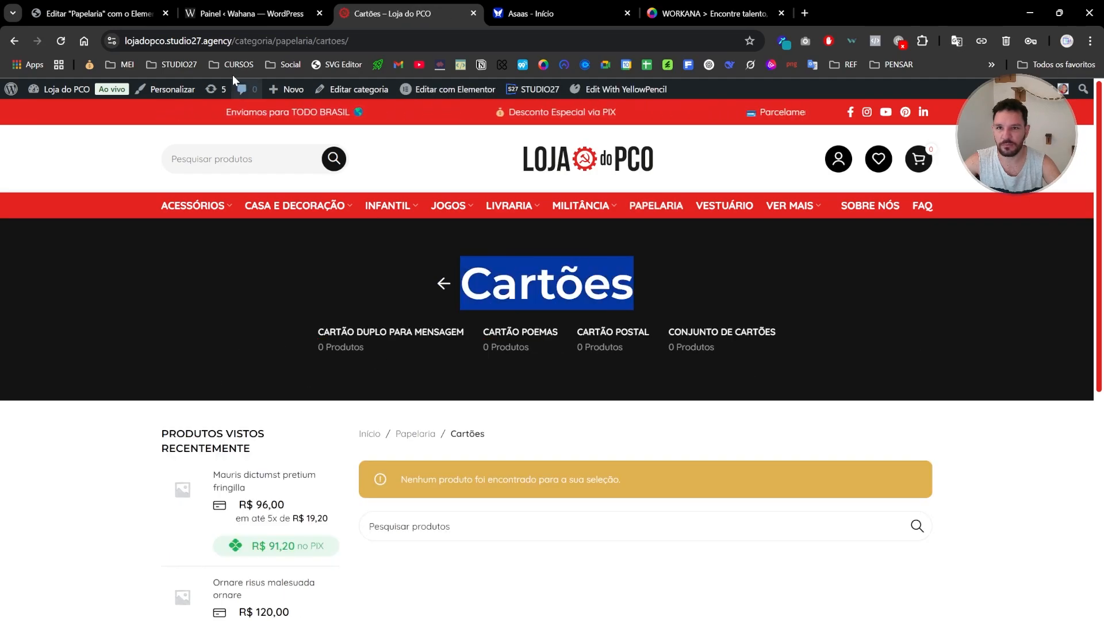
pyautogui.click(92, 12)
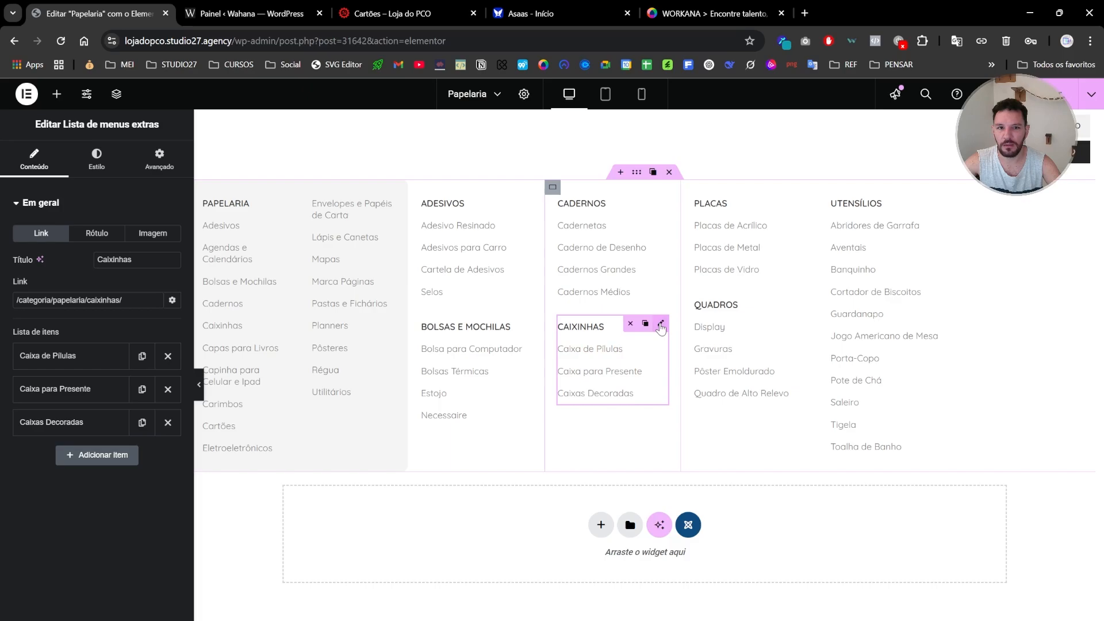
pyautogui.click(646, 328)
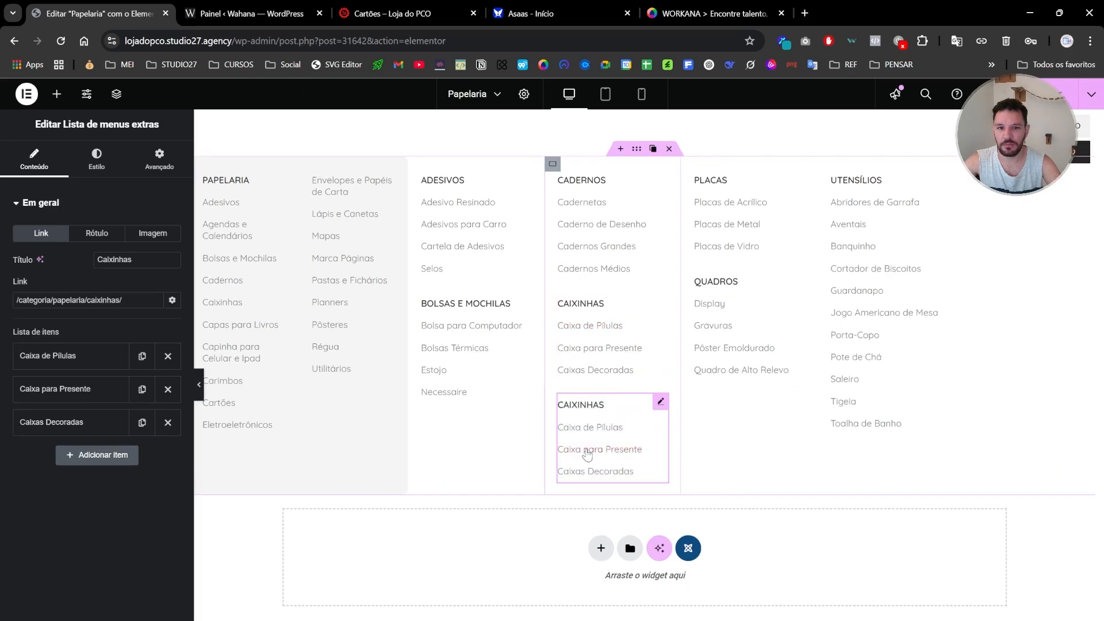
pyautogui.hotkey('ctrl', 'a')
pyautogui.hotkey('ctrl', 'v')
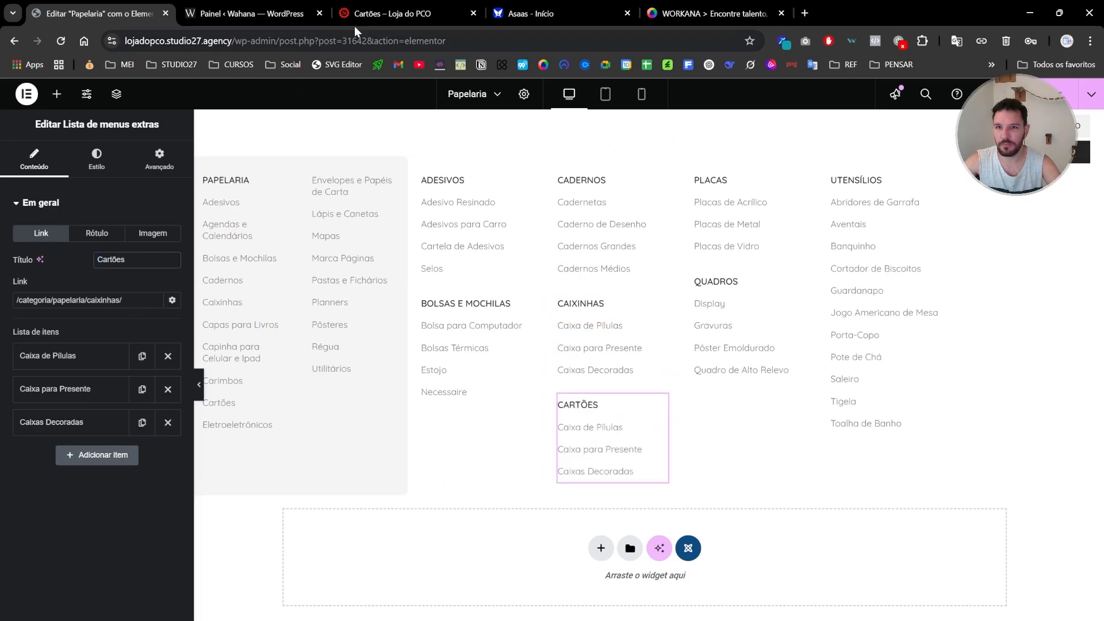
# Set the Cartões list's link to its category path, /categoria/papelaria/cartoes/
pyautogui.click(361, 16)
pyautogui.moveTo(229, 41); pyautogui.dragTo(395, 35)
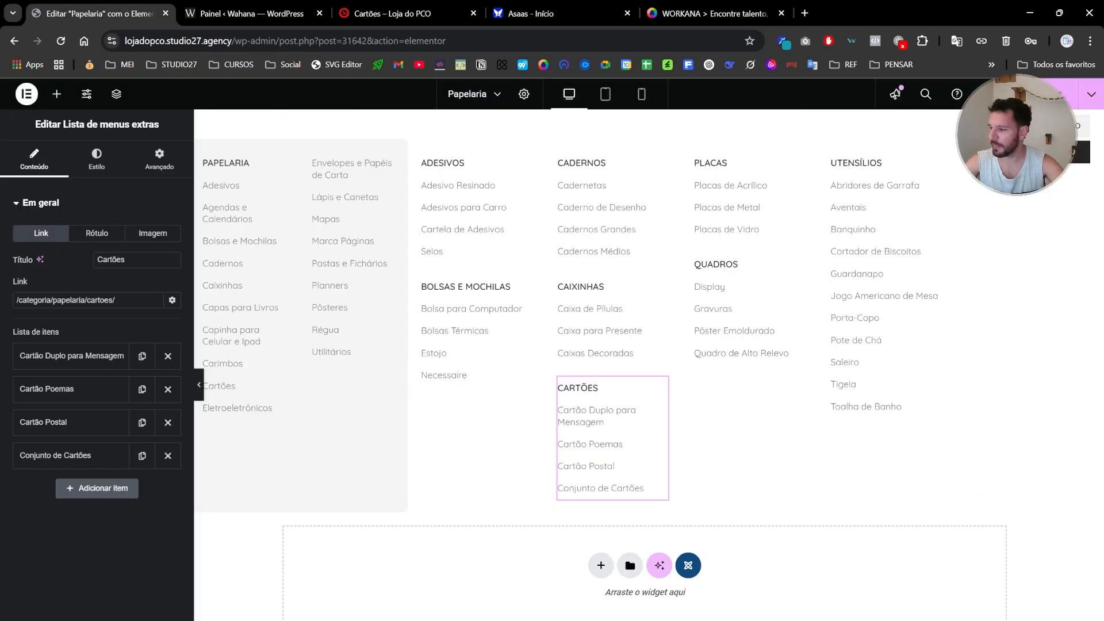
pyautogui.press('F12')
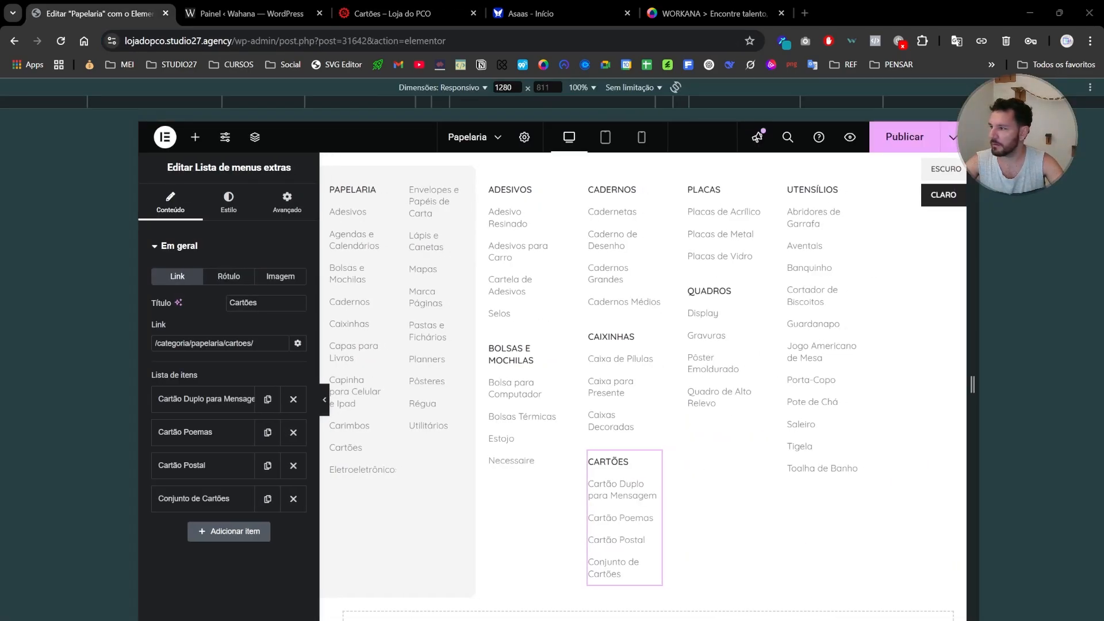
pyautogui.press('F12')
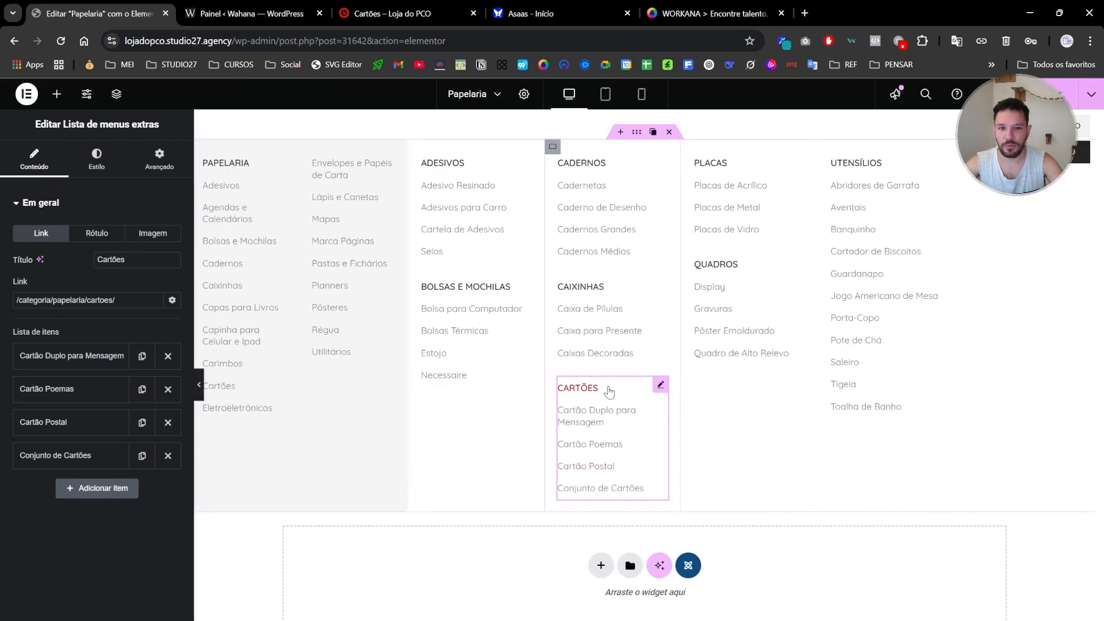
# Open the Eletroeletrônicos category page under Papelaria in the store to check its subcategories against the menu
pyautogui.click(422, 21)
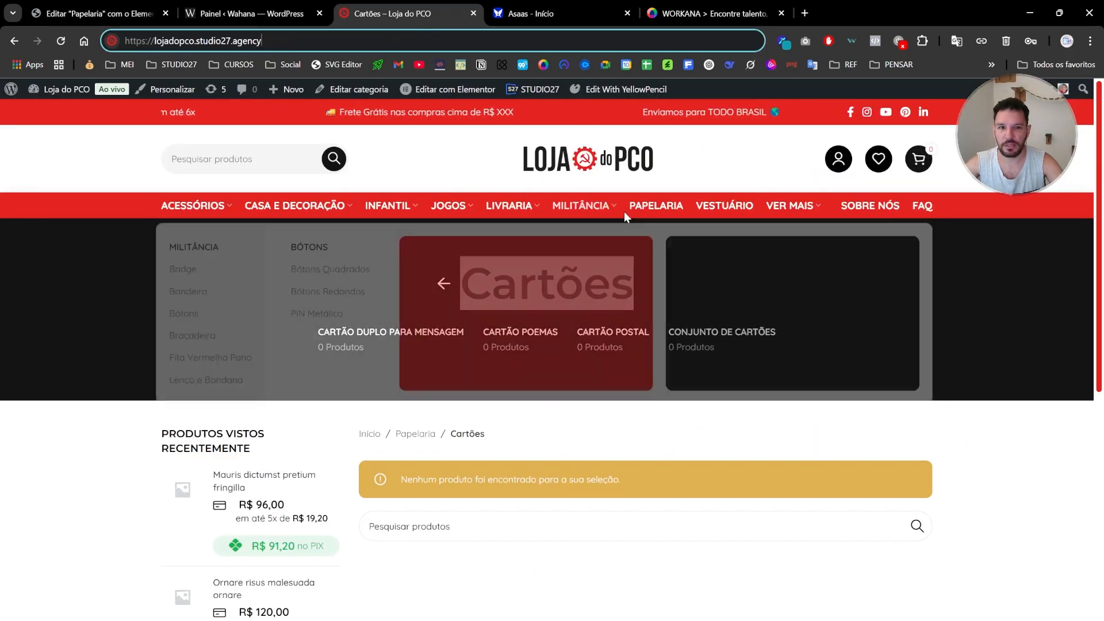
pyautogui.click(656, 210)
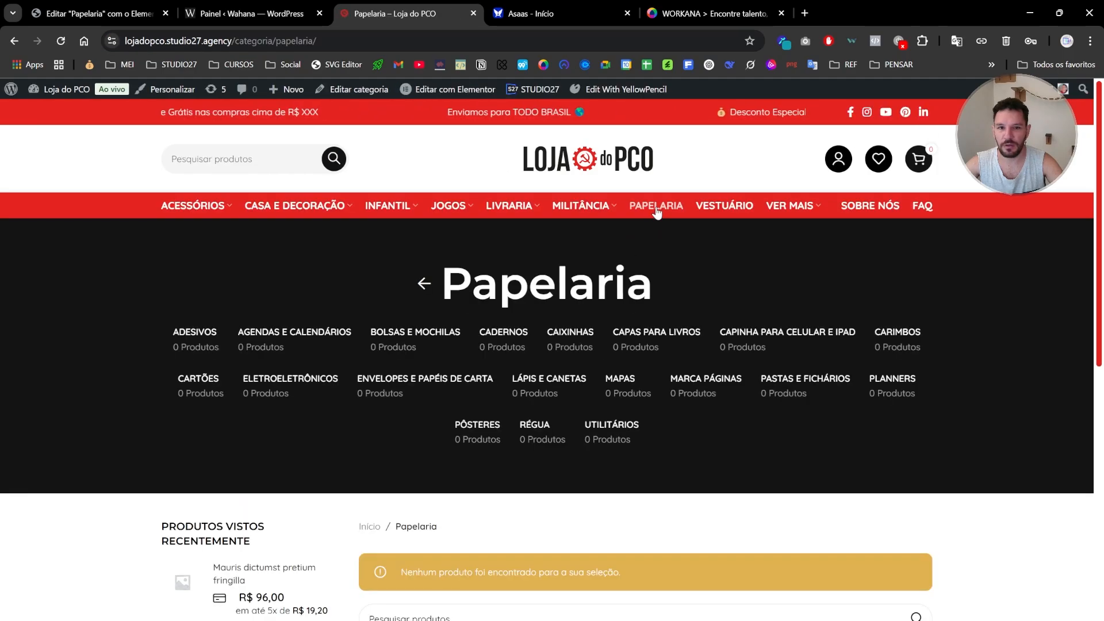
pyautogui.click(318, 386)
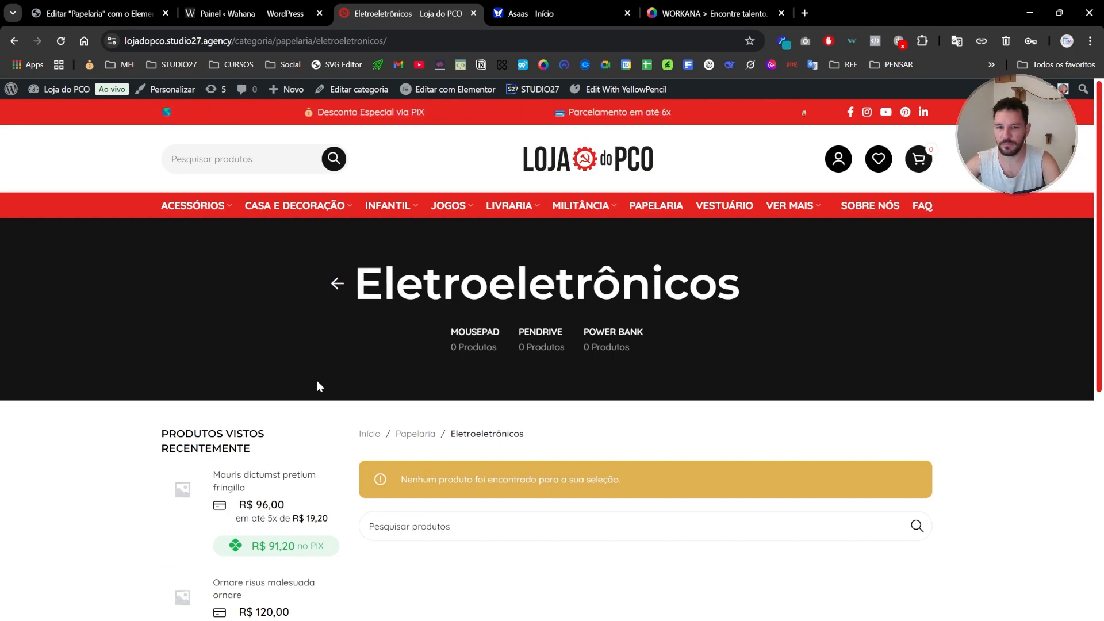
pyautogui.hotkey('ctrl', '1')
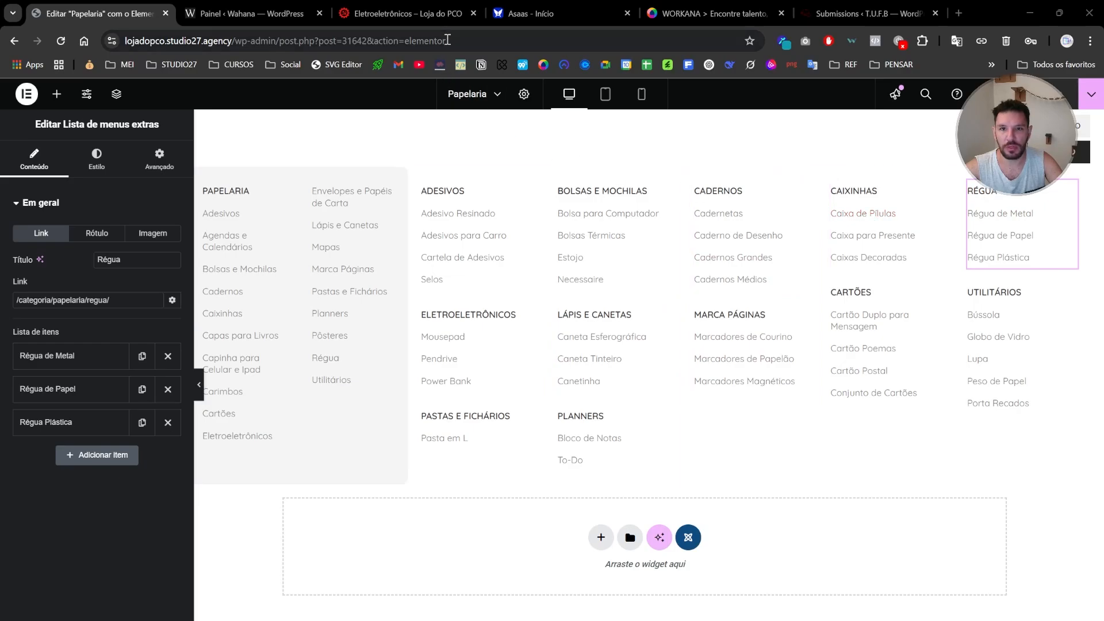
pyautogui.click(443, 15)
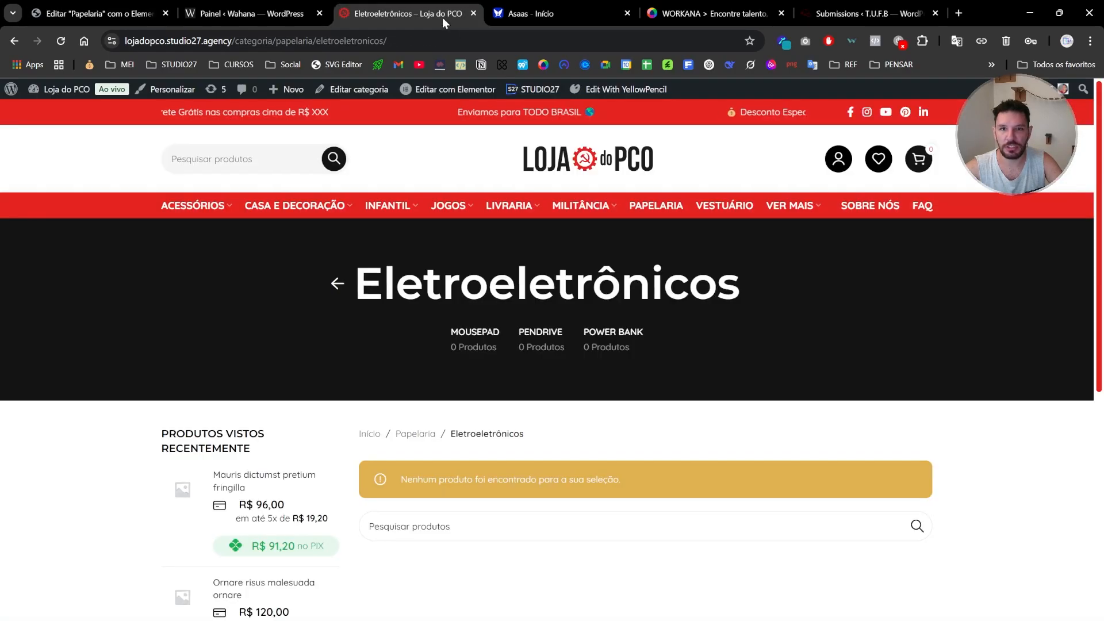
# Open the Papelaria category page in the store and look over its subcategories
pyautogui.click(658, 208)
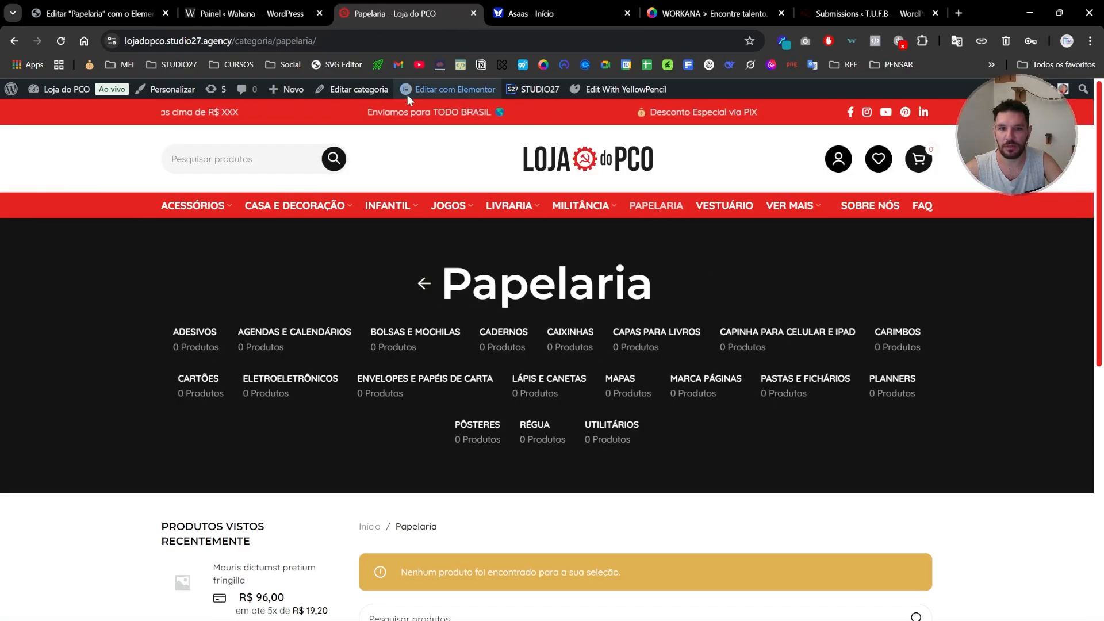
pyautogui.moveTo(408, 92)
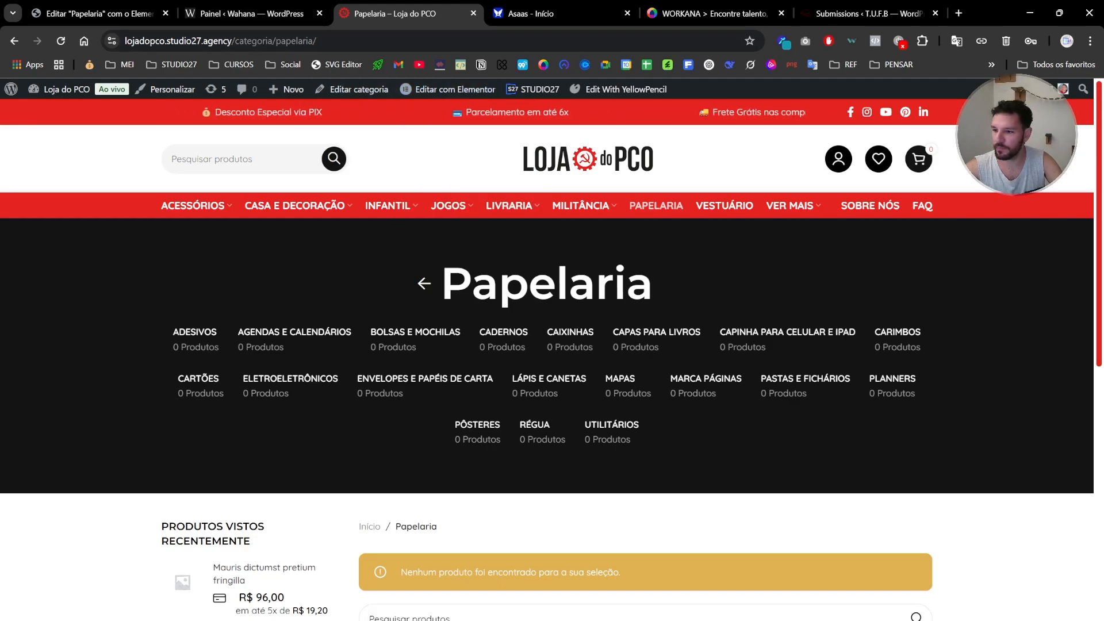
pyautogui.moveTo(512, 205)
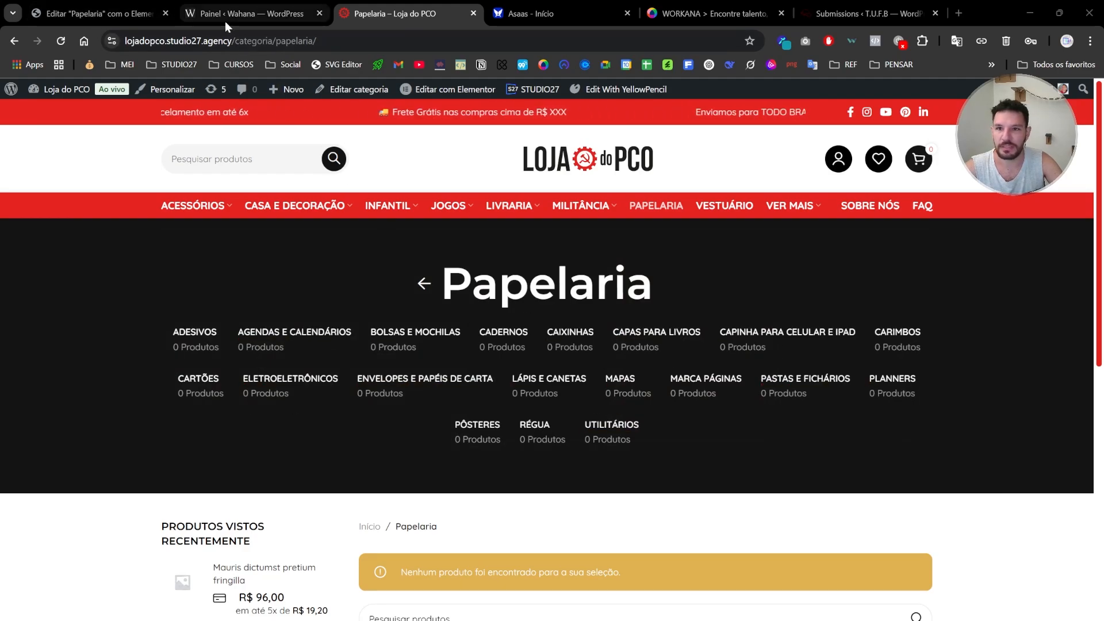
# Open the store's Menus admin page in a new tab and expand the Papelaria item's settings
pyautogui.moveTo(49, 101)
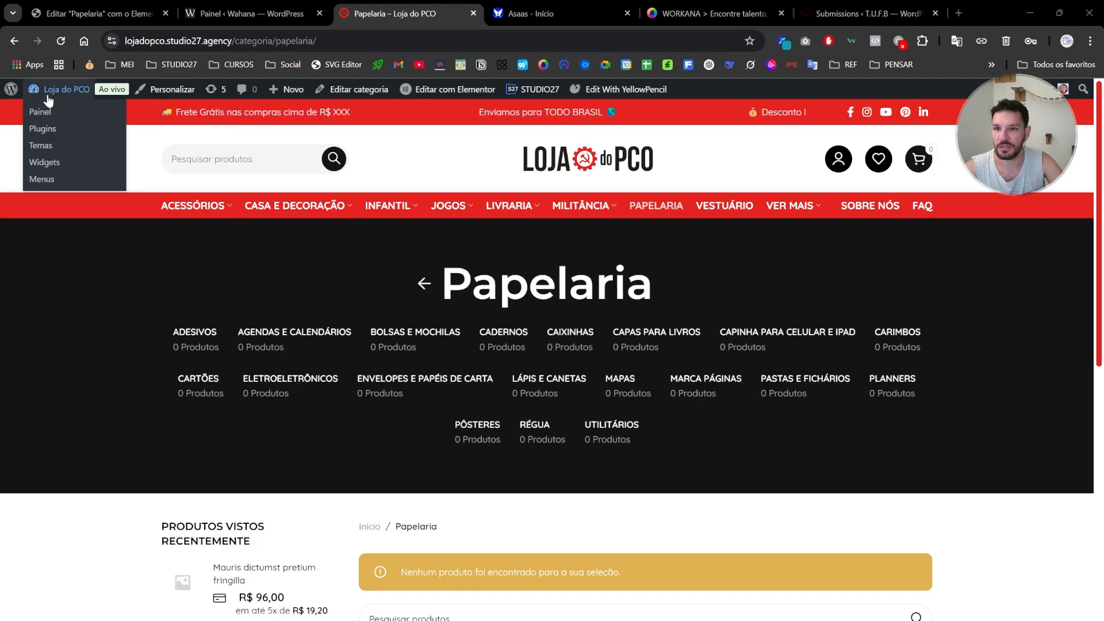
pyautogui.middleClick(42, 179)
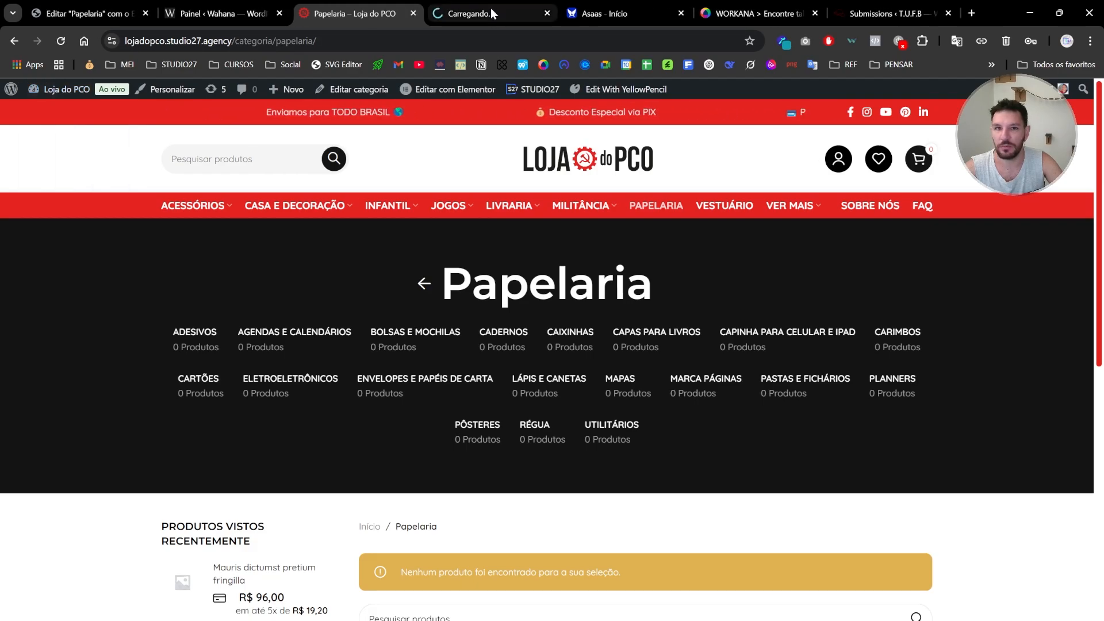
pyautogui.click(493, 12)
pyautogui.scroll(-5, 396, 440)
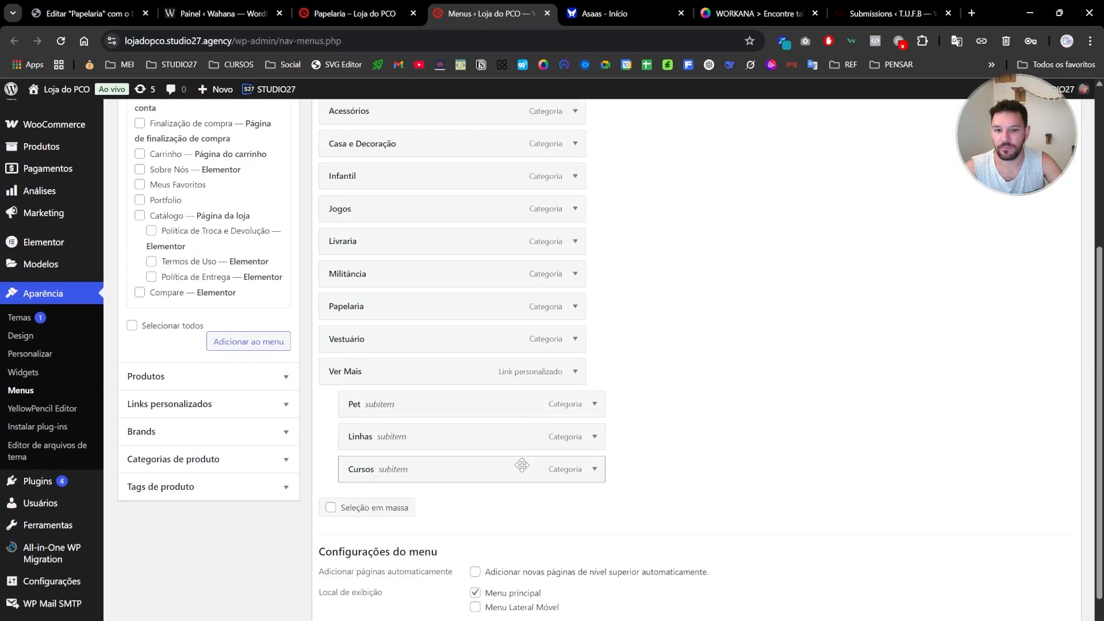
pyautogui.click(579, 312)
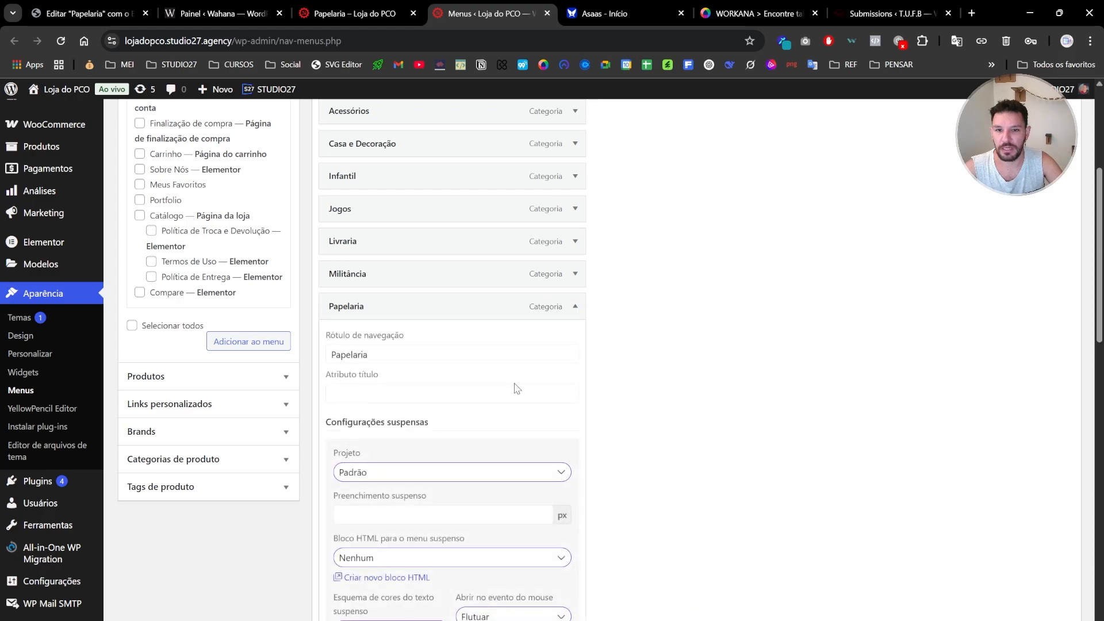
# Assign the Papelaria (ID:31642) HTML block to the Papelaria dropdown and set its design to Largura completa
pyautogui.scroll(-3, 514, 386)
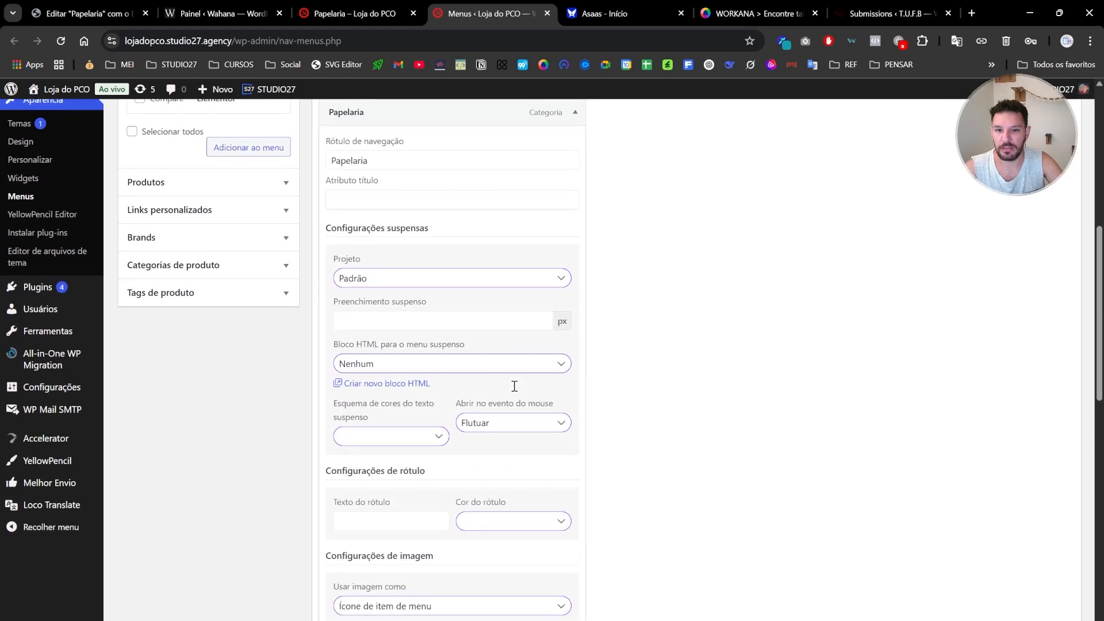
pyautogui.click(387, 362)
pyautogui.click(393, 50)
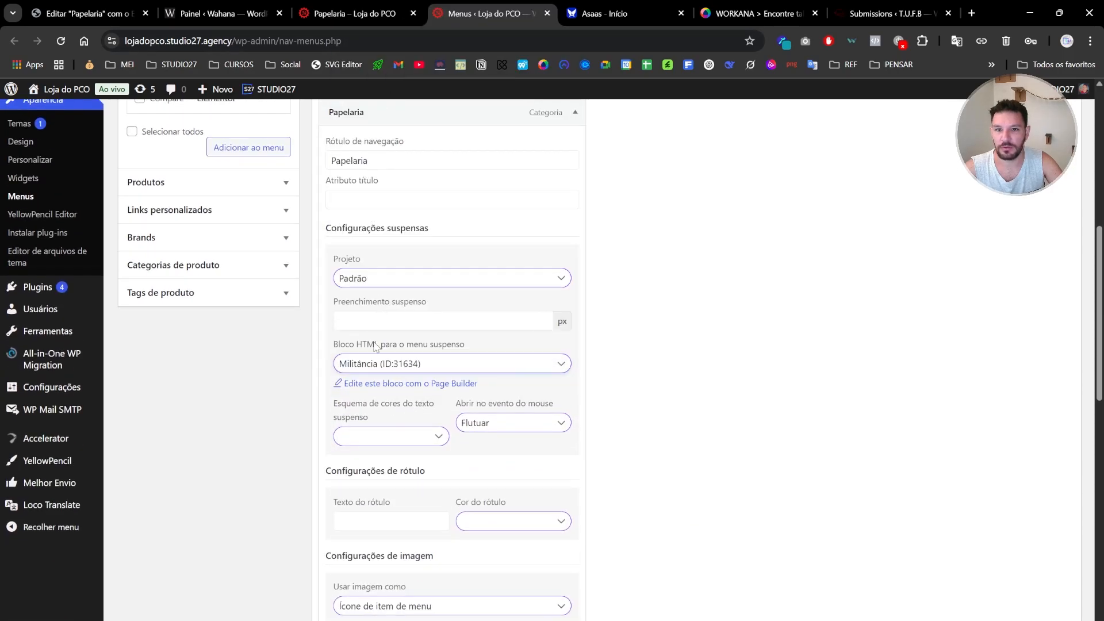
pyautogui.click(375, 363)
pyautogui.click(379, 32)
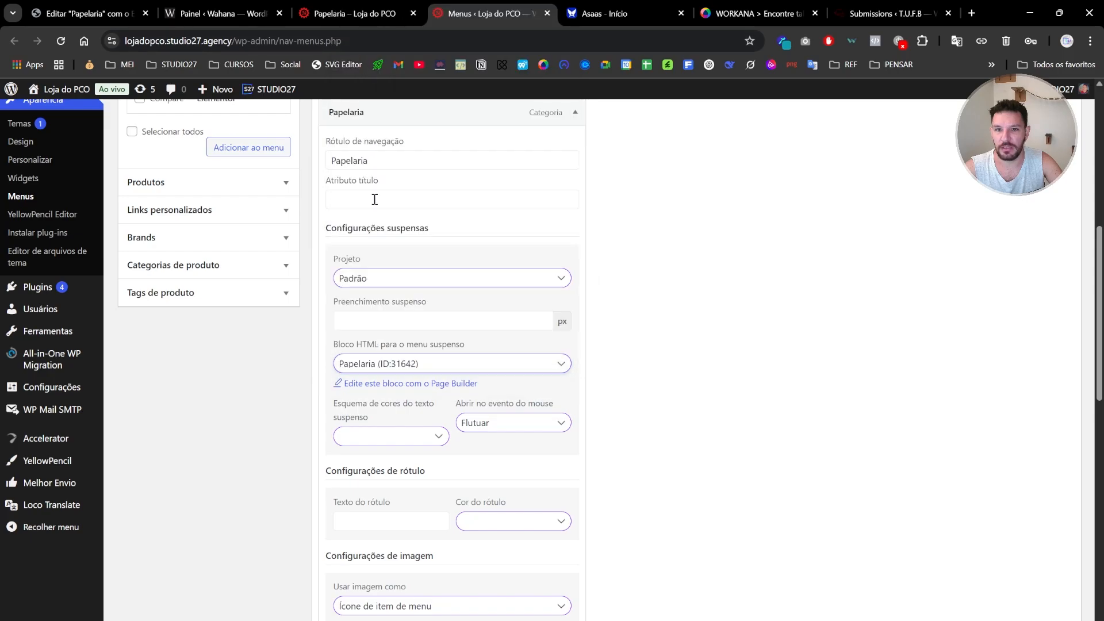
pyautogui.click(386, 278)
pyautogui.click(384, 316)
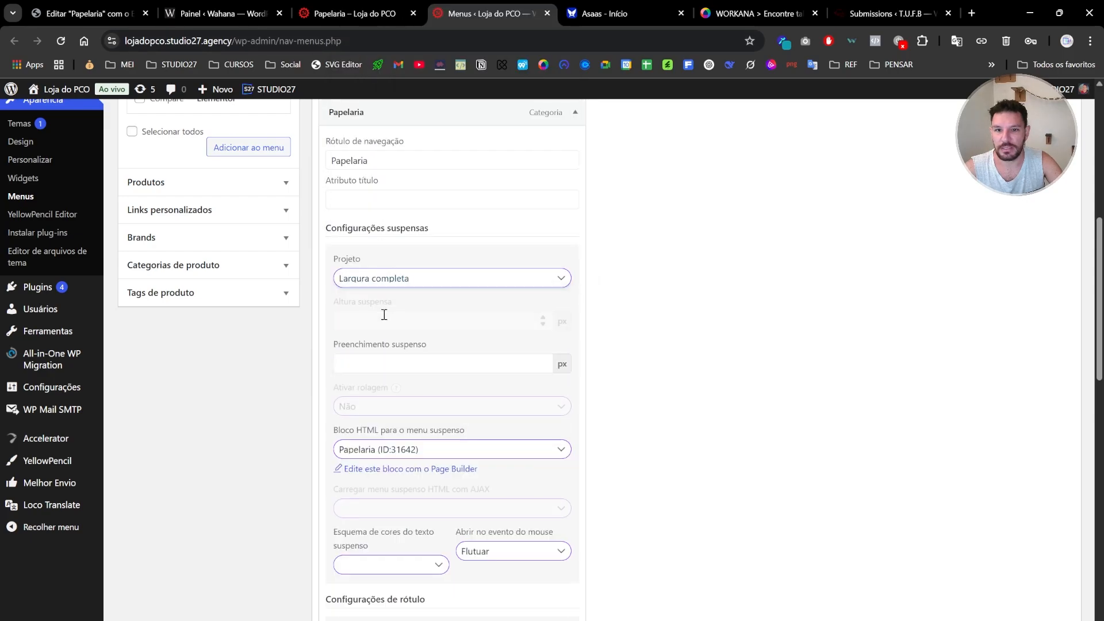
# Check the Casa e Decoração item's dropdown settings and set the Papelaria dropdown's padding to 0 px
pyautogui.scroll(5, 530, 323)
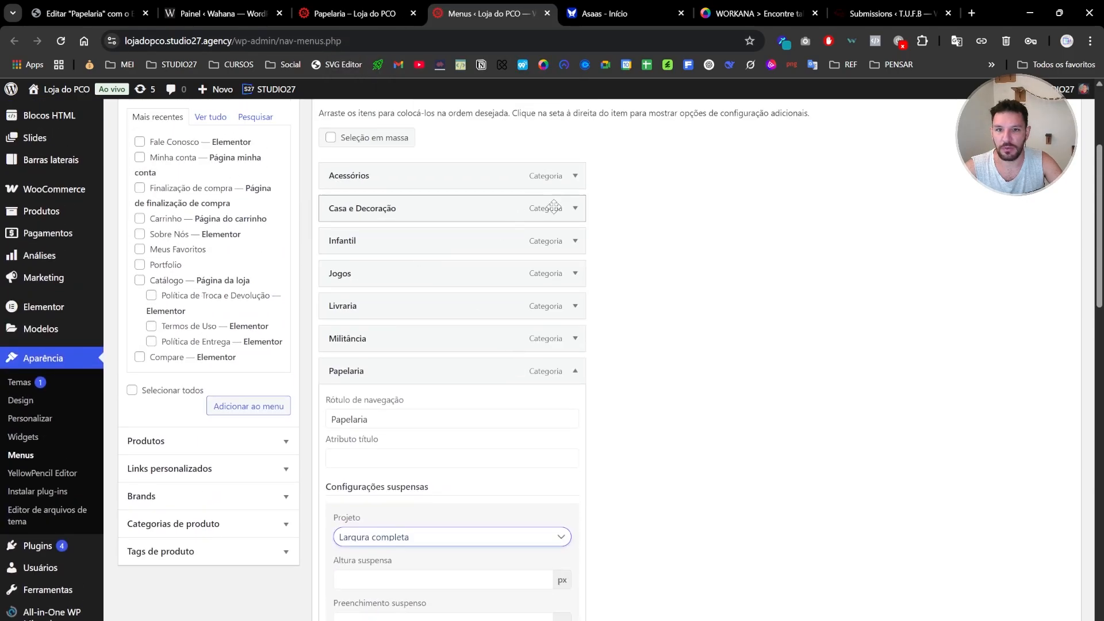
pyautogui.click(572, 209)
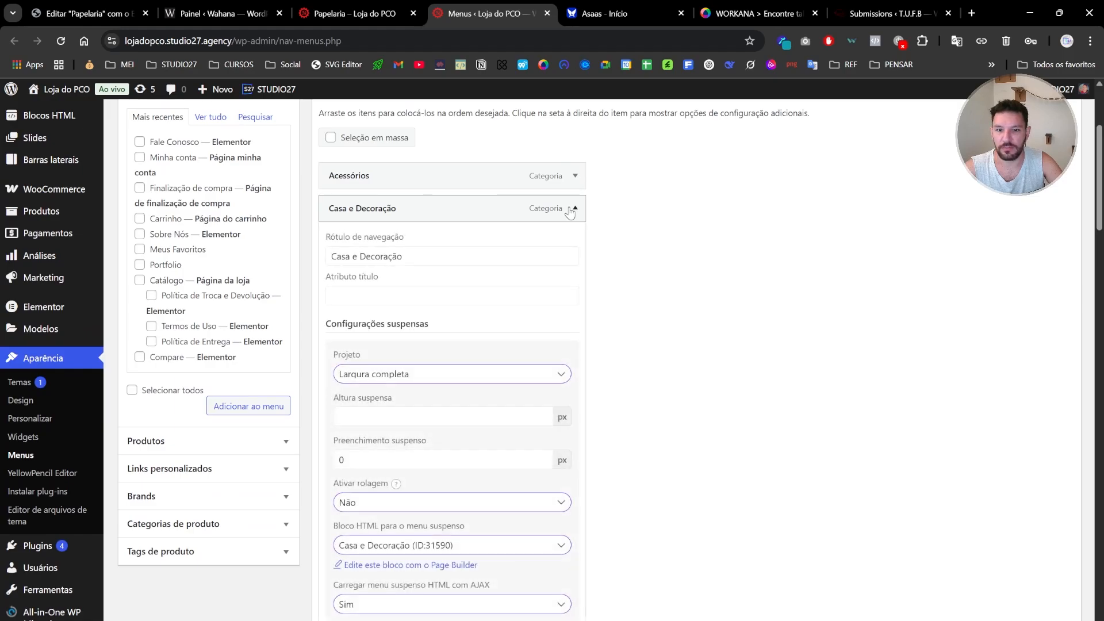
pyautogui.click(572, 210)
pyautogui.scroll(-3, 456, 495)
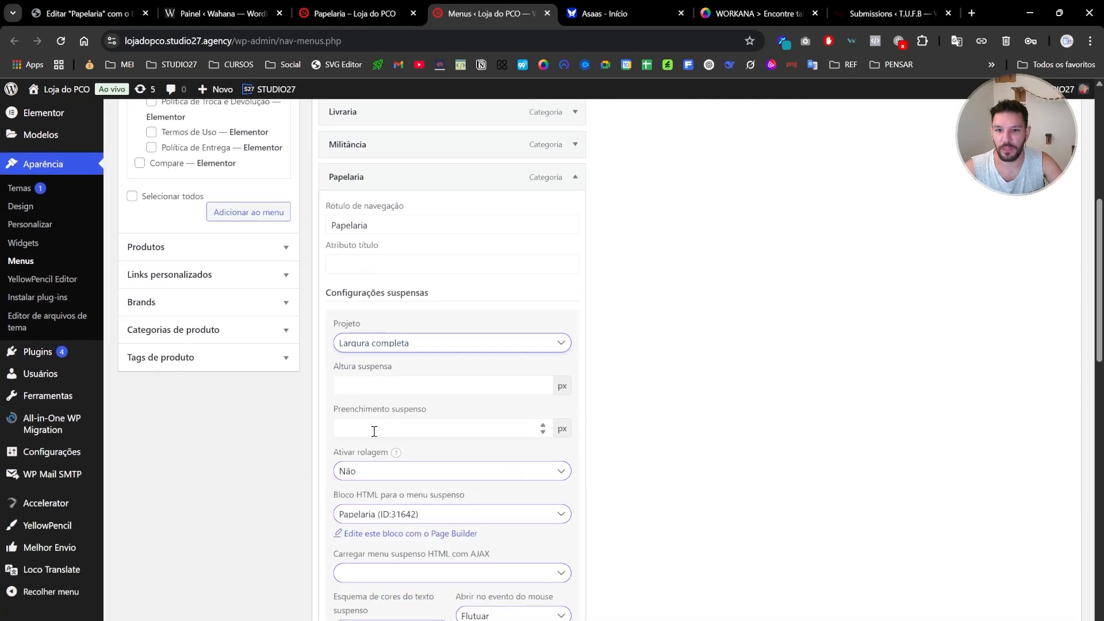
pyautogui.click(374, 431)
# Set AJAX loading of the Papelaria dropdown's HTML to Sim and save the menu
pyautogui.scroll(-2, 410, 430)
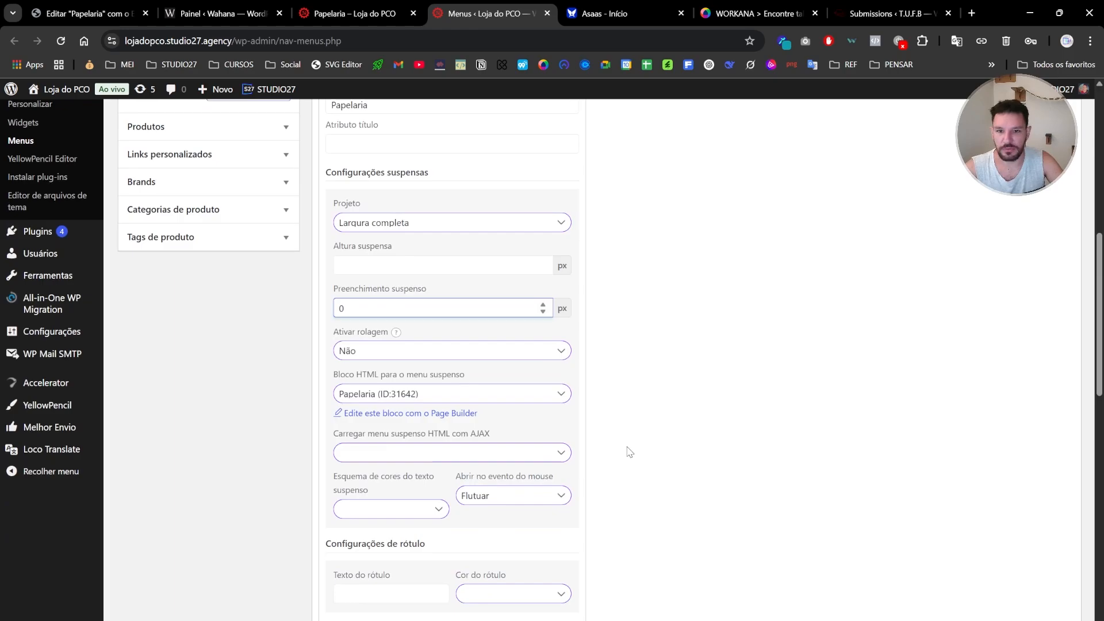
pyautogui.click(370, 439)
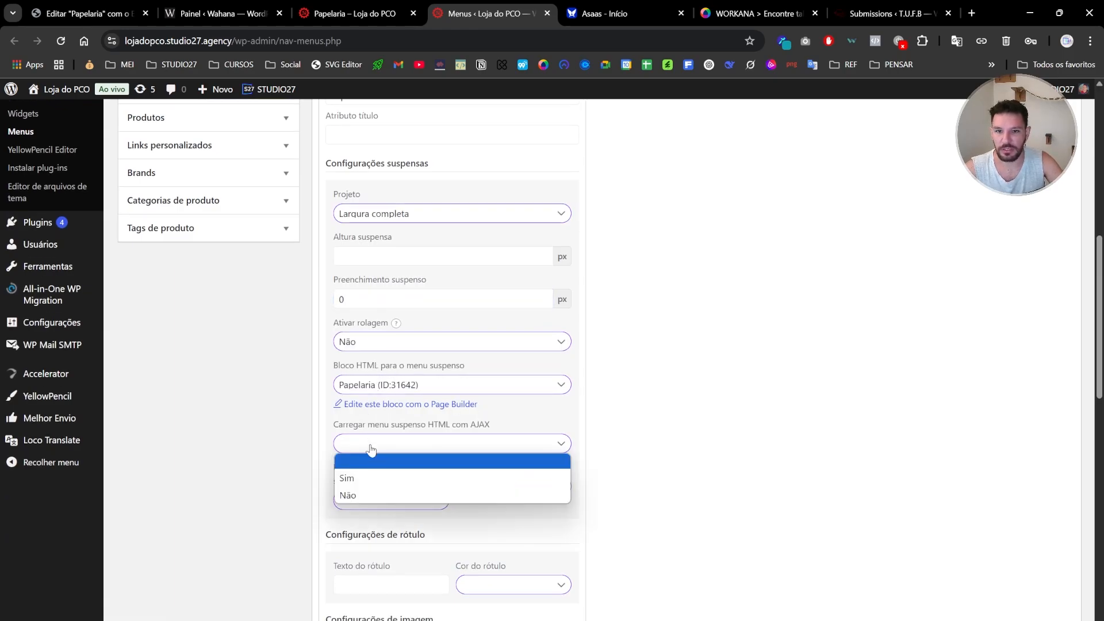
pyautogui.click(371, 477)
pyautogui.scroll(-4, 377, 495)
pyautogui.scroll(-1, 376, 494)
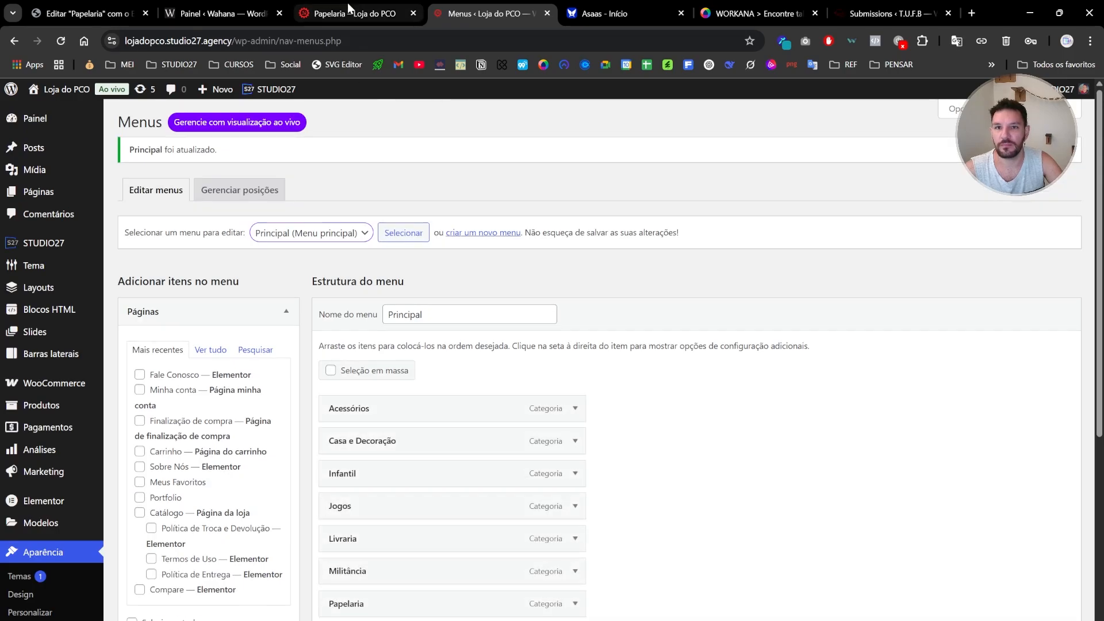
# Check the main menu's dropdowns on the store's home page and on the Vestuário category page
pyautogui.click(352, 13)
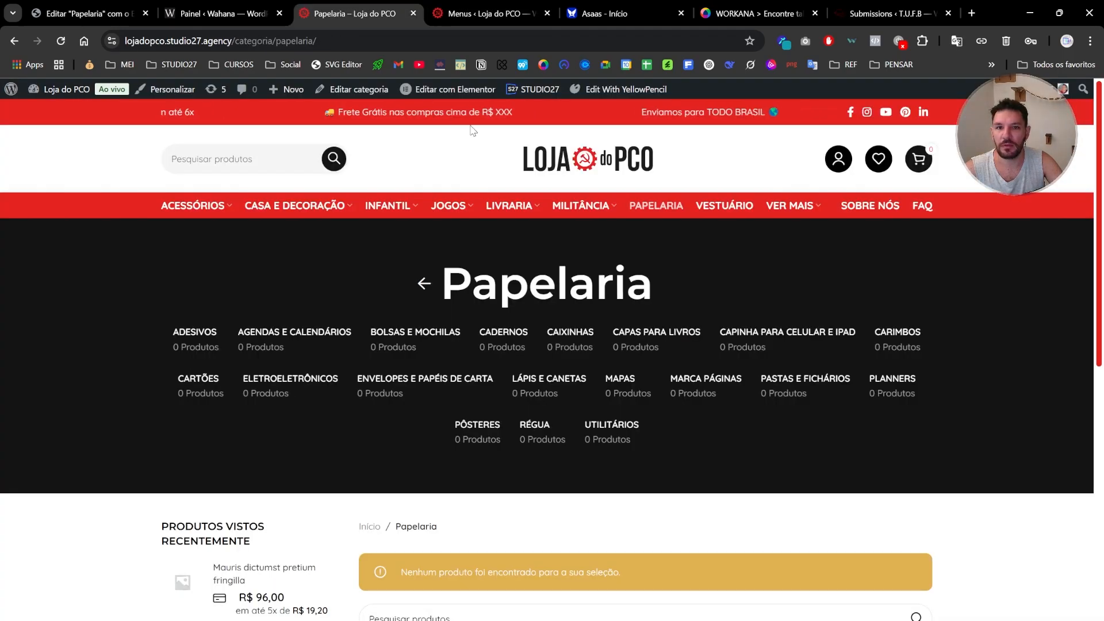
pyautogui.click(558, 154)
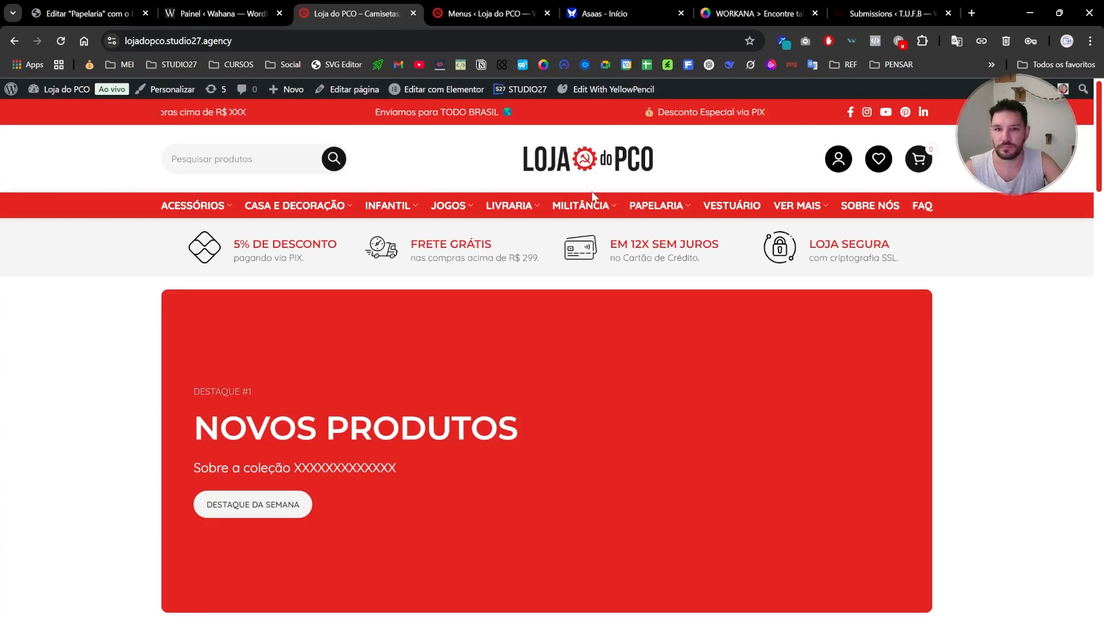
pyautogui.moveTo(670, 210)
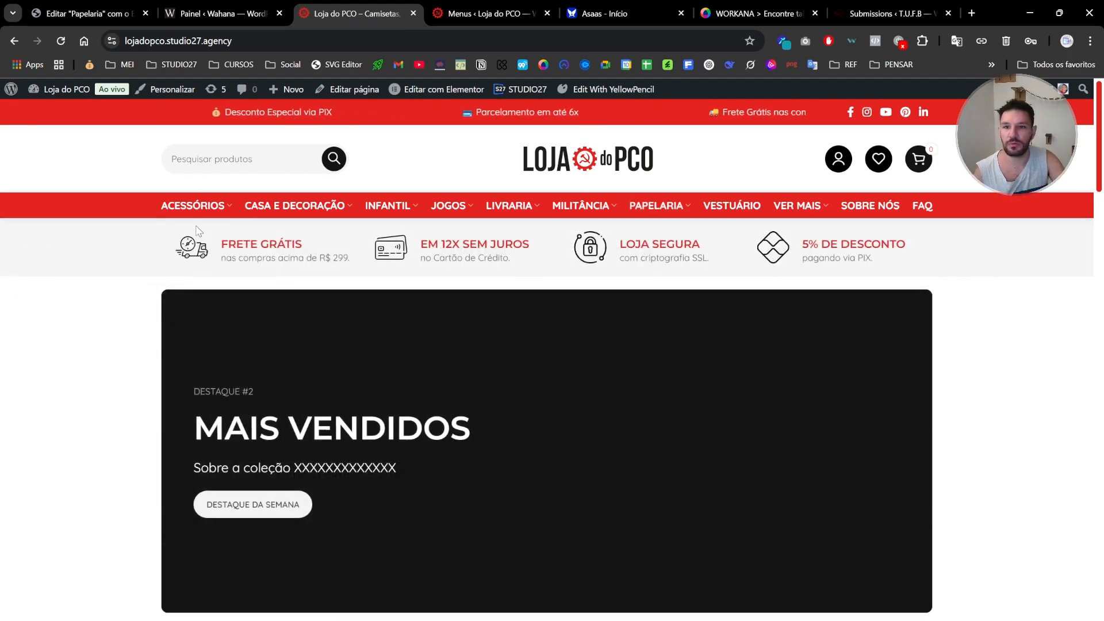
pyautogui.moveTo(274, 214)
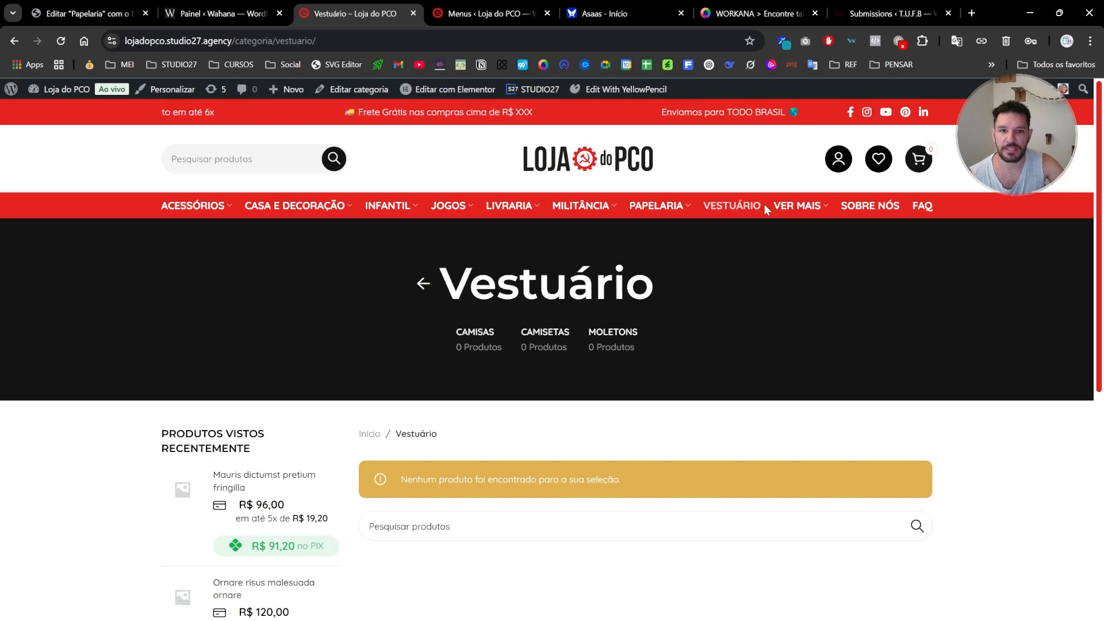
pyautogui.moveTo(785, 207)
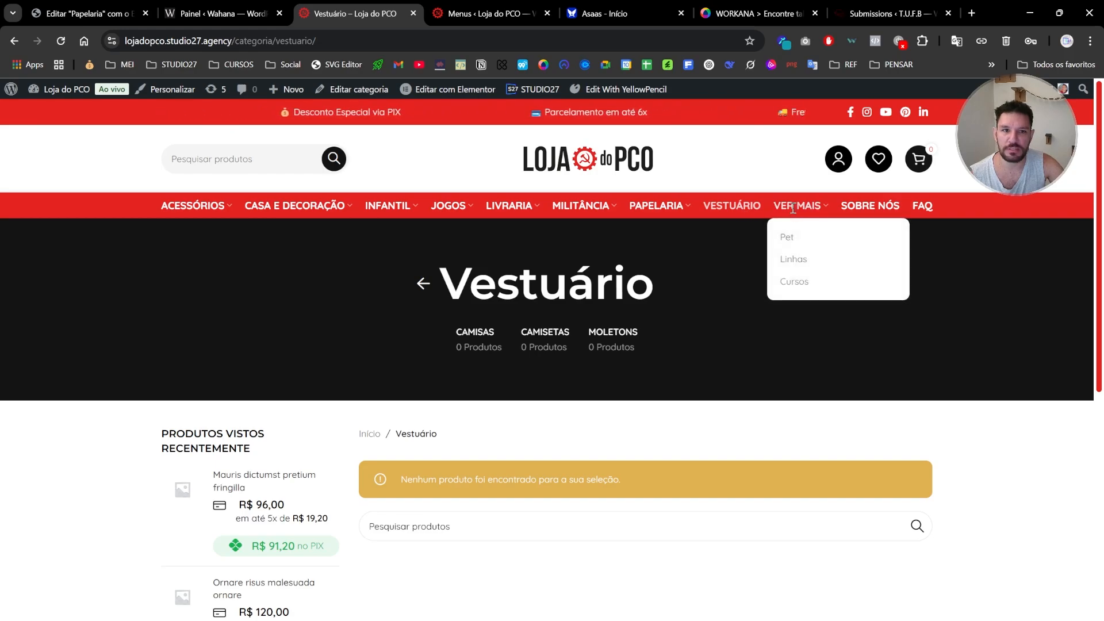
# Set the Vestuário menu item's dropdown design to Definir tamanhos and assign it the Militância (ID:31634) HTML block
pyautogui.click(462, 14)
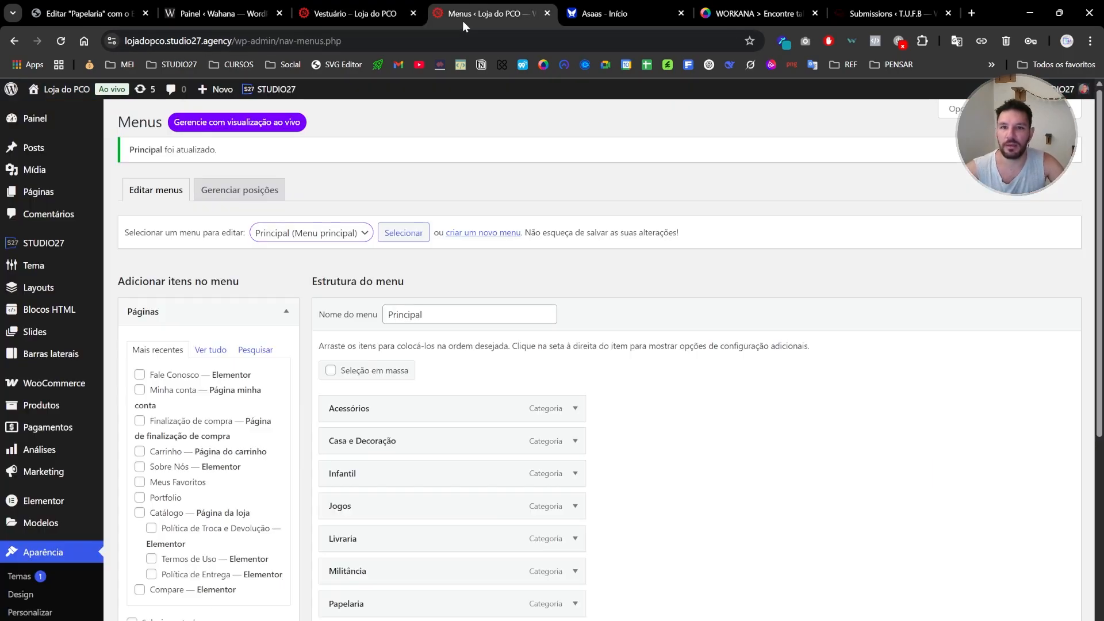
pyautogui.scroll(-5, 489, 460)
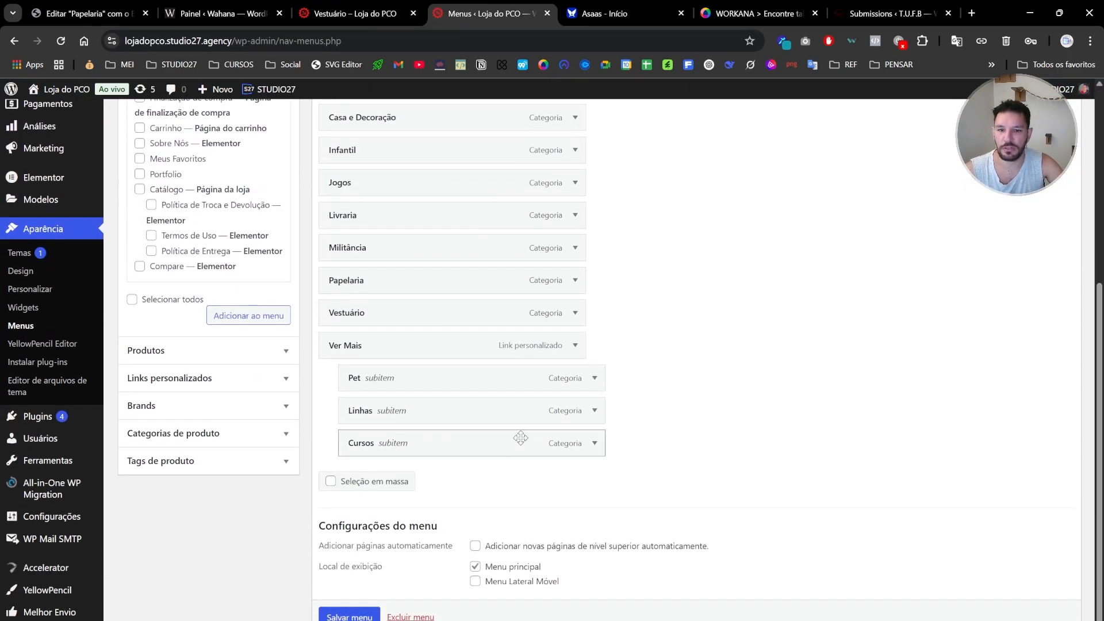
pyautogui.click(575, 313)
pyautogui.scroll(-2, 441, 432)
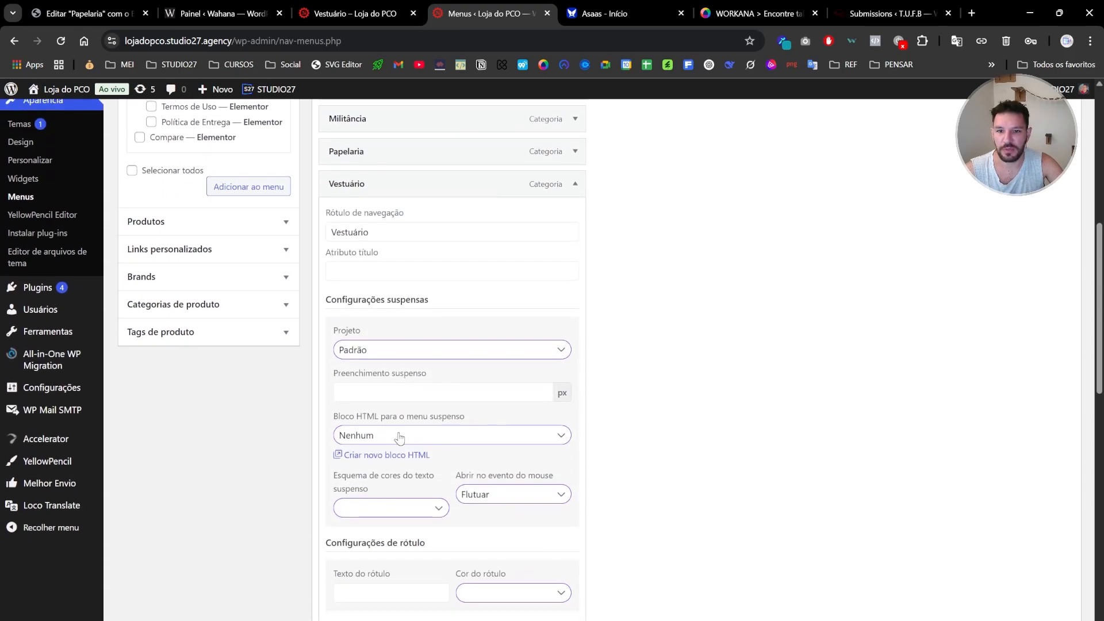
pyautogui.click(374, 350)
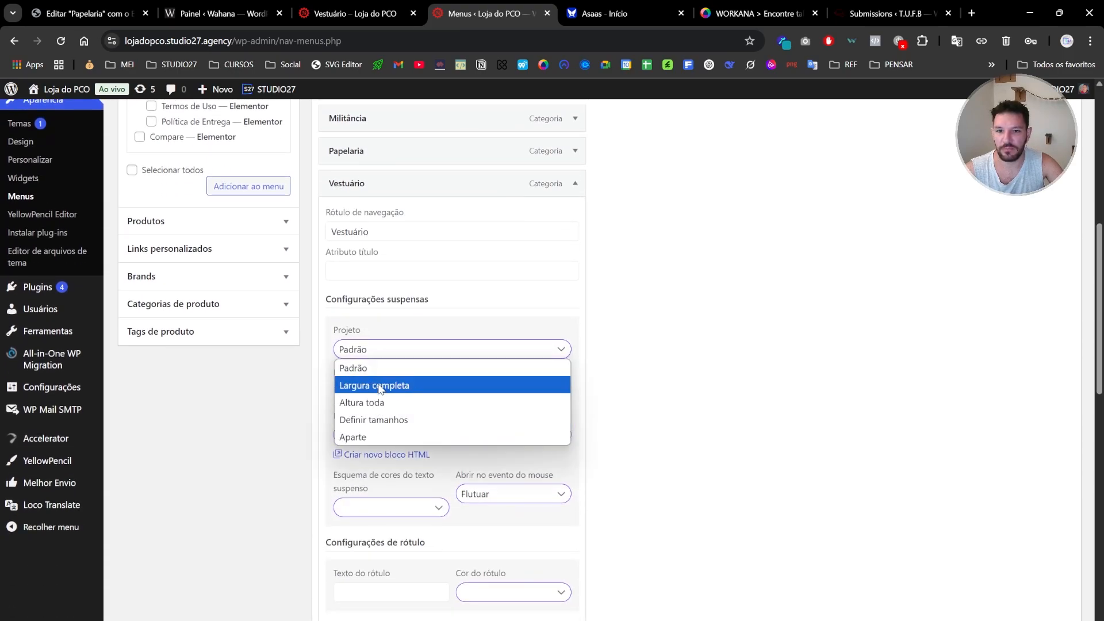
pyautogui.click(381, 422)
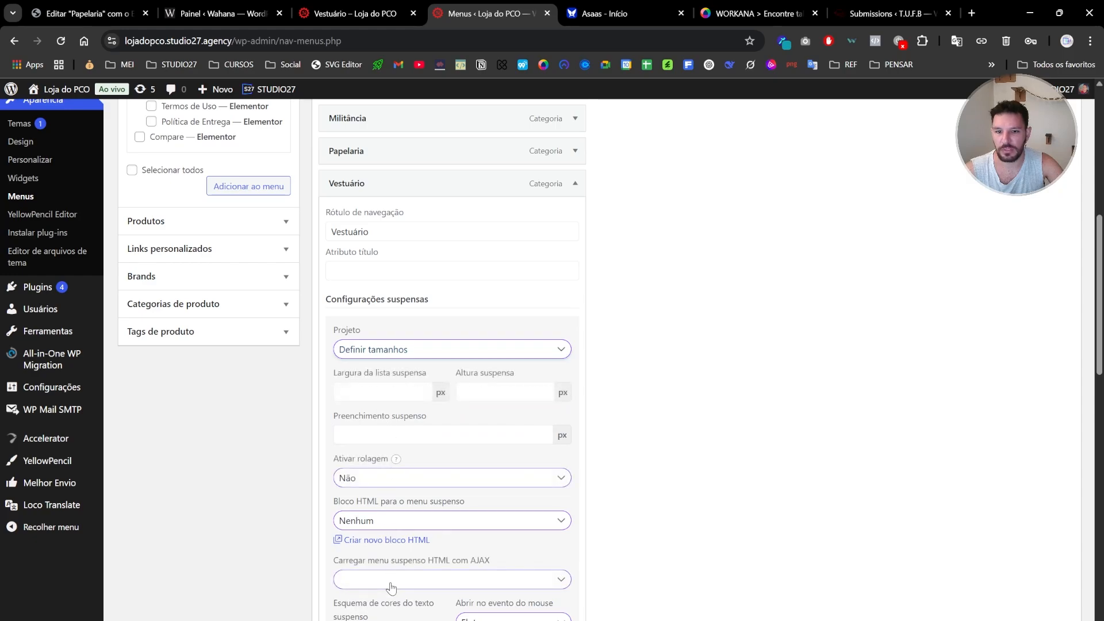
pyautogui.click(390, 519)
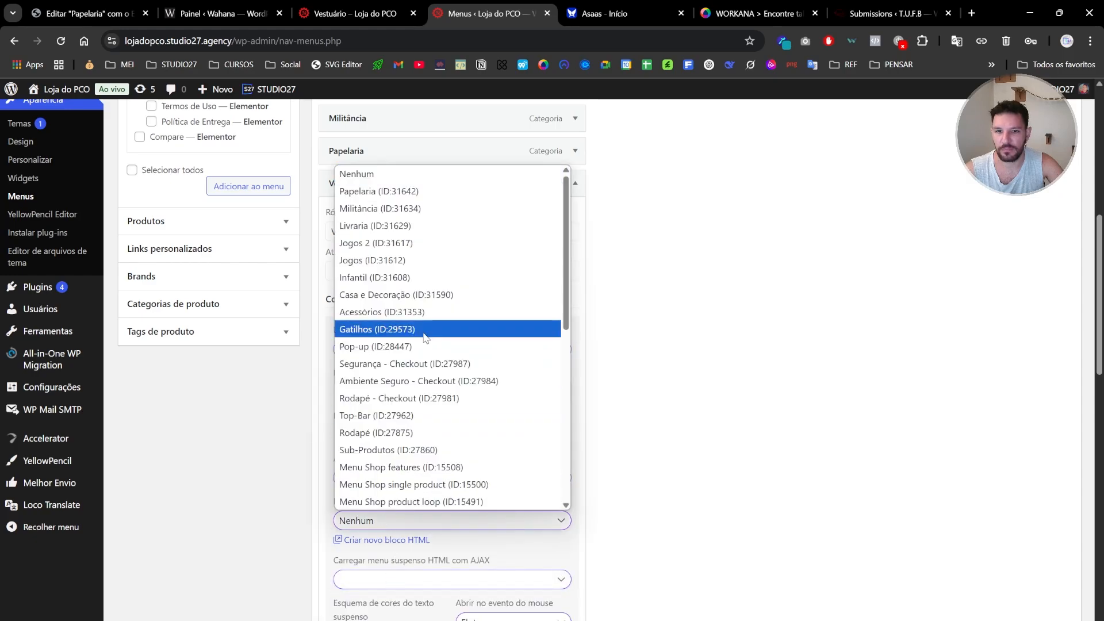
pyautogui.click(430, 208)
# Set the Vestuário dropdown's width to 1200 px and its padding to 0 px, and save the menu
pyautogui.scroll(-1, 441, 468)
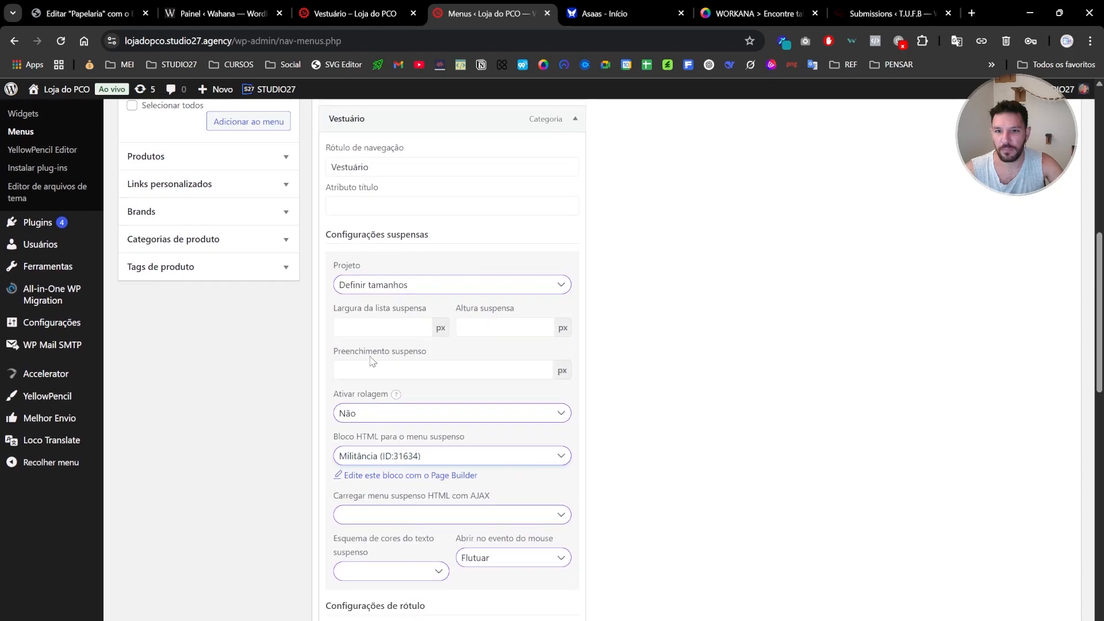
pyautogui.write('1200')
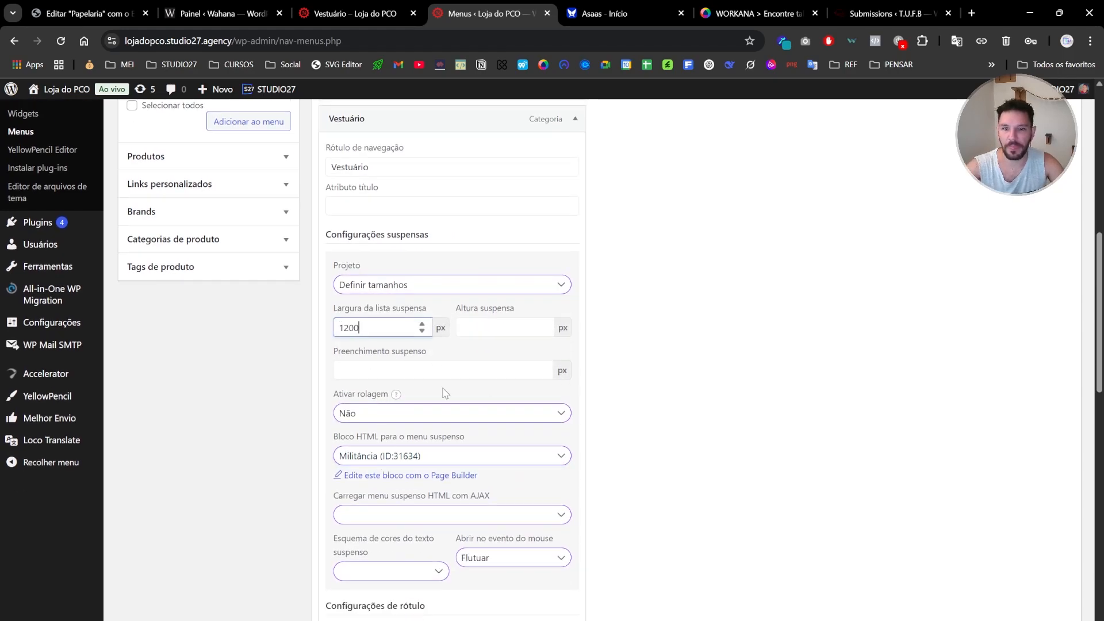
pyautogui.click(483, 368)
pyautogui.write('0')
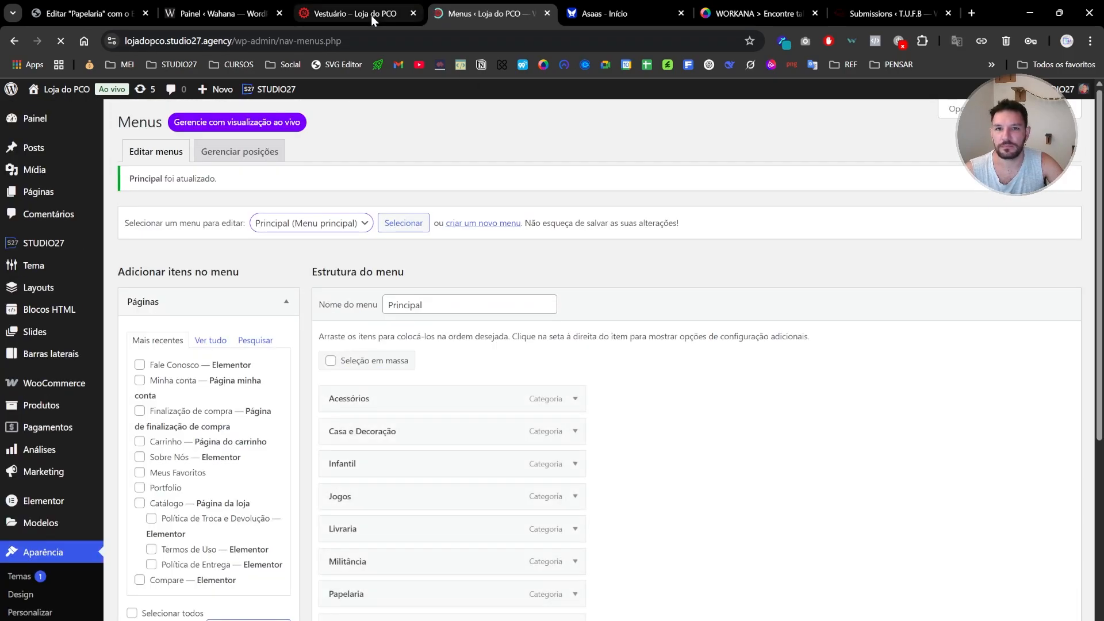
# Reload the store and check the Vestuário dropdown in the home page's main menu
pyautogui.click(371, 15)
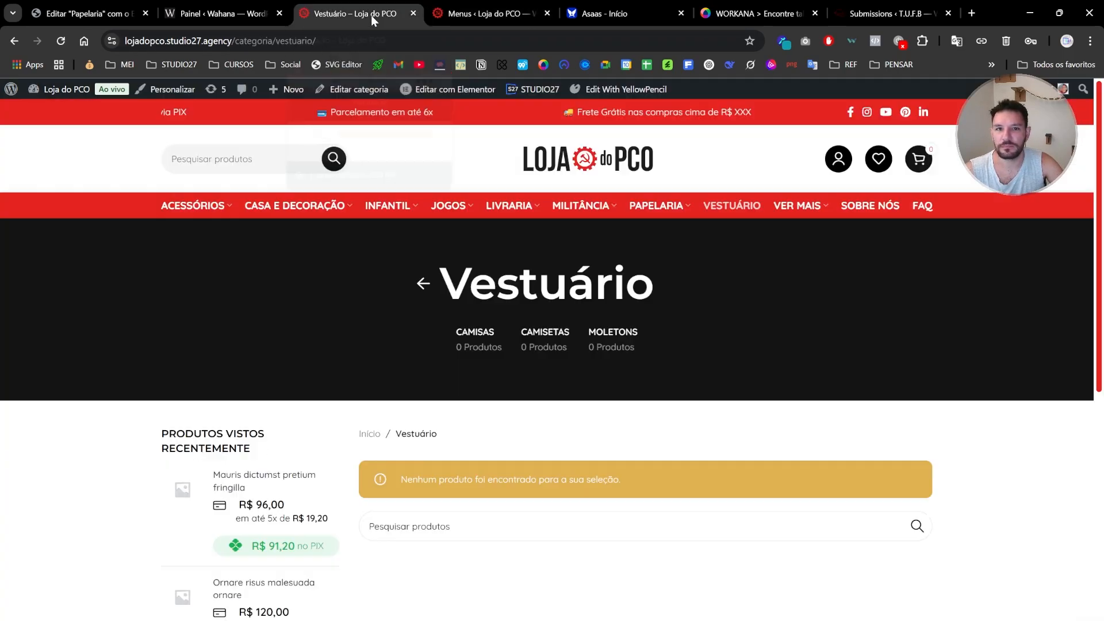
pyautogui.press('F5')
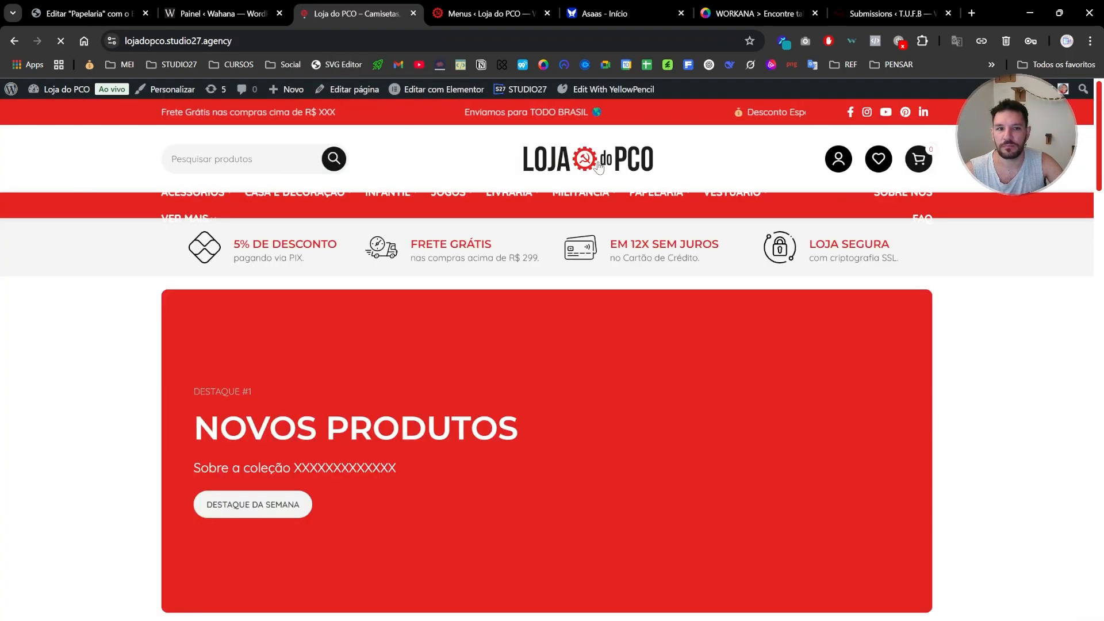
pyautogui.moveTo(746, 195)
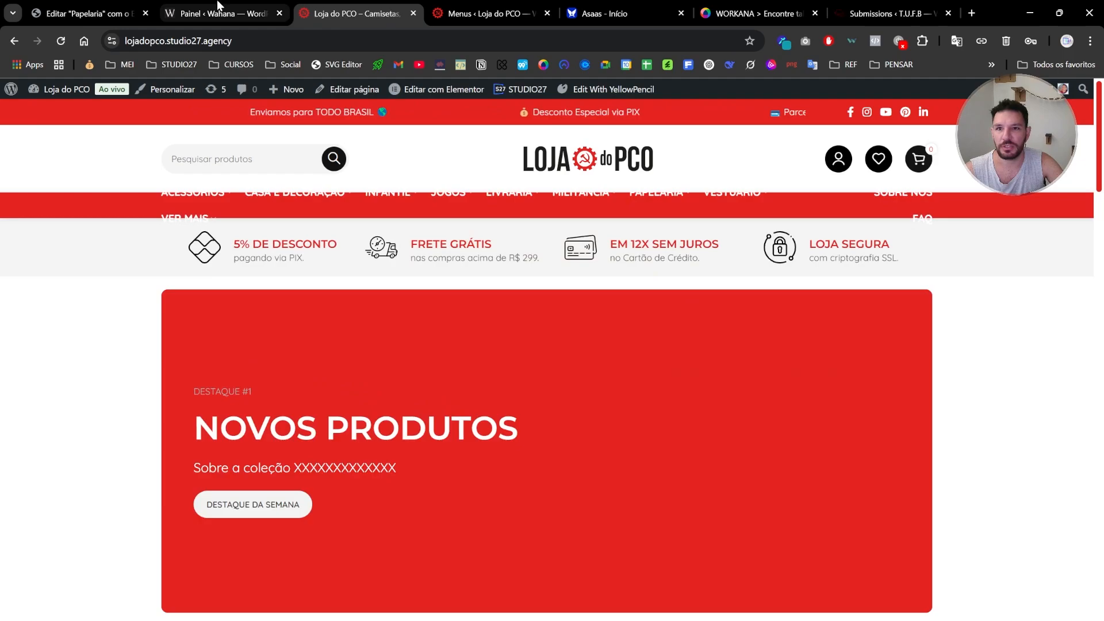
# Nest the Vestuário menu item under Ver Mais as its first subitem and set its dropdown design to Padrão
pyautogui.click(467, 14)
pyautogui.scroll(-6, 386, 311)
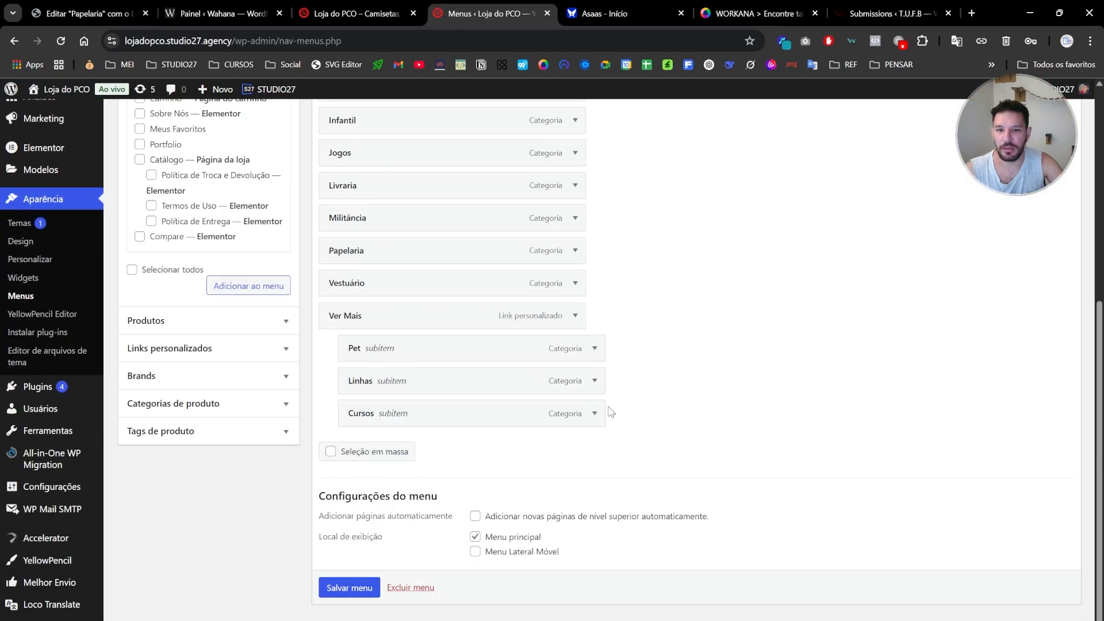
pyautogui.moveTo(379, 289); pyautogui.dragTo(401, 322)
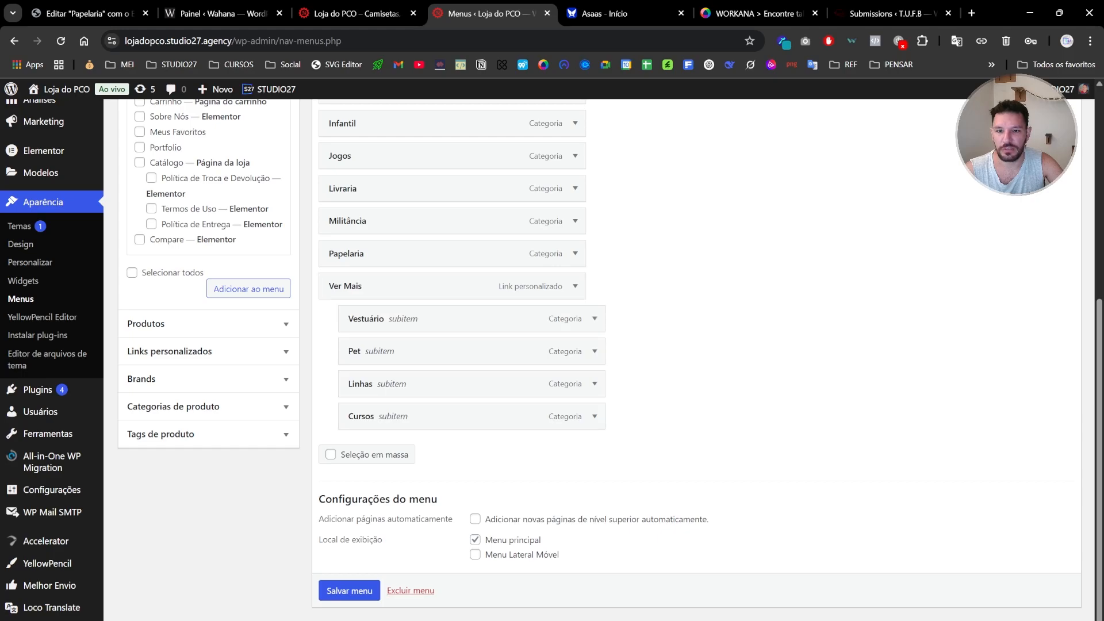
pyautogui.click(594, 319)
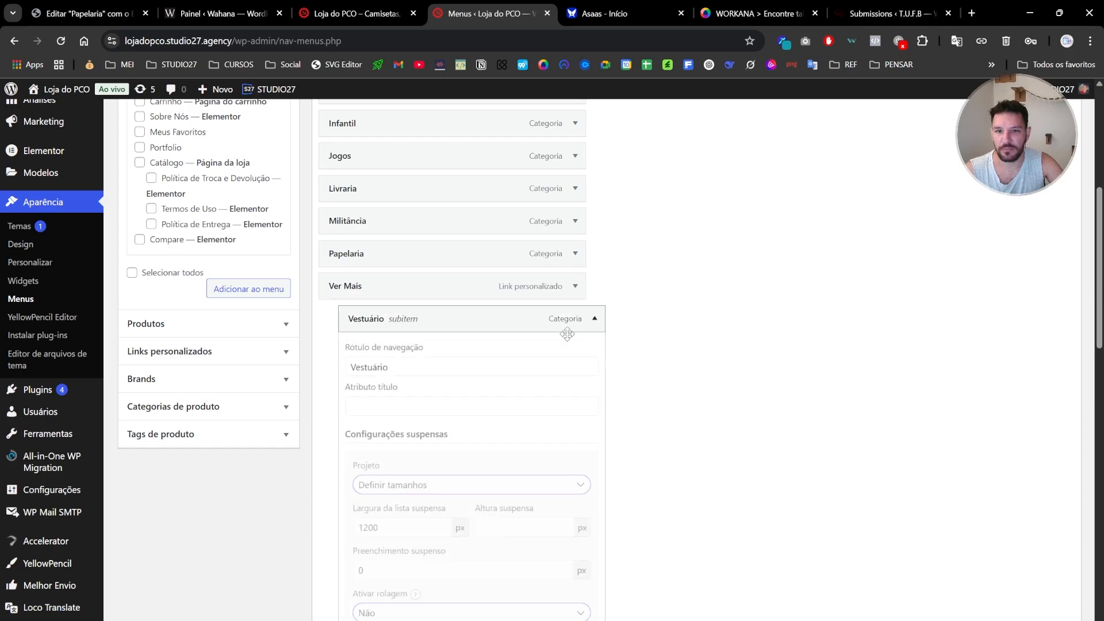
pyautogui.click(410, 486)
pyautogui.click(405, 504)
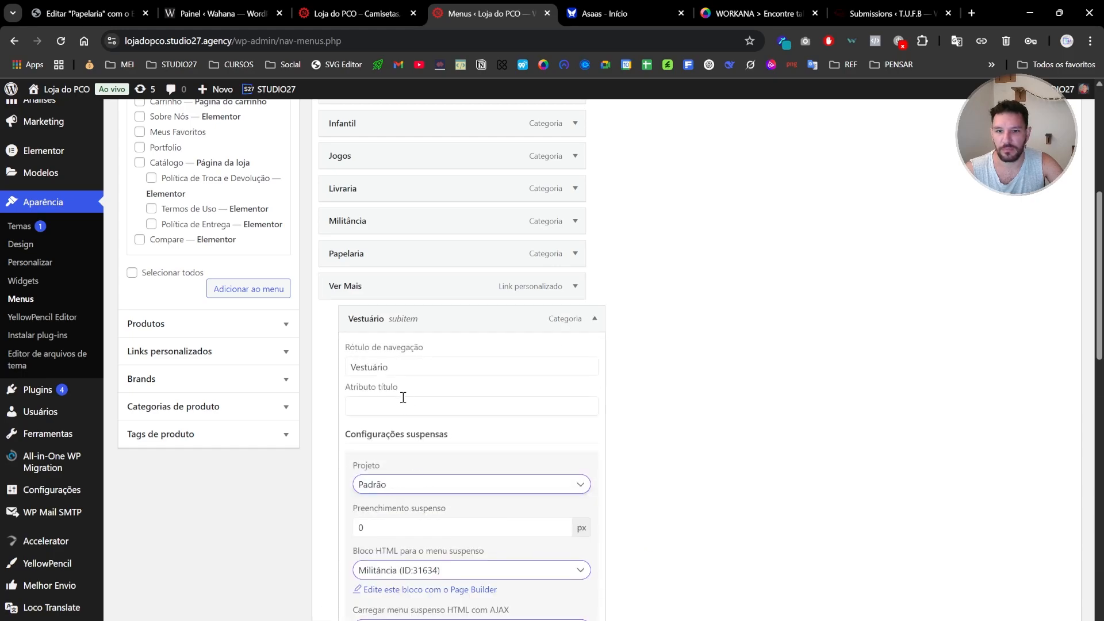
# Set the Vestuário subitem's dropdown HTML block to Nenhum, clear its dropdown padding, and save the menu
pyautogui.scroll(-1, 396, 454)
pyautogui.click(422, 523)
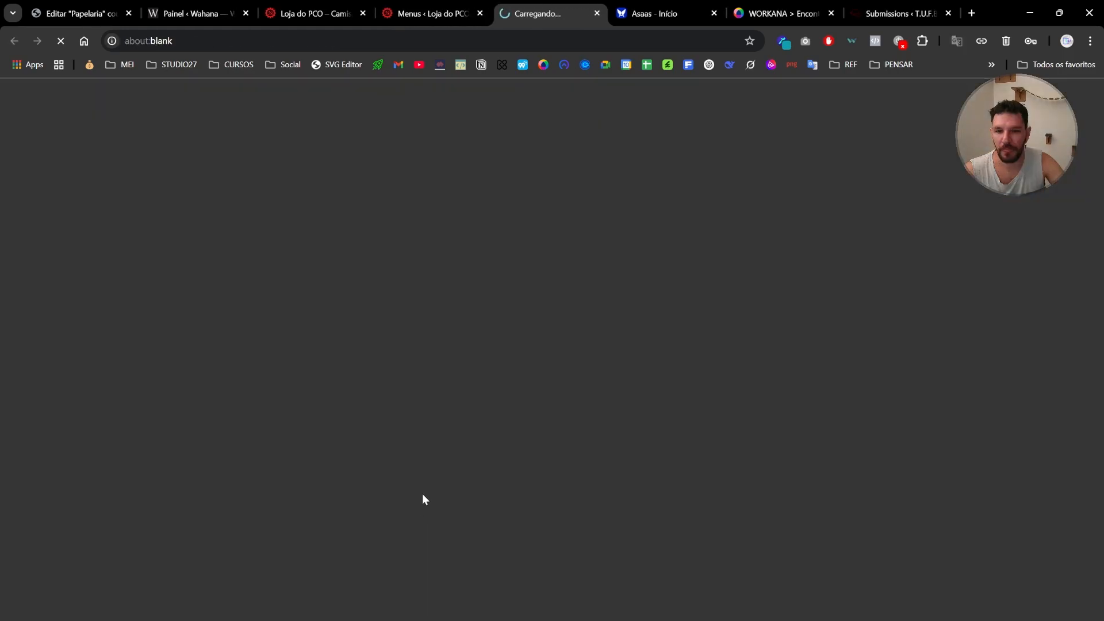
pyautogui.click(597, 13)
pyautogui.click(437, 505)
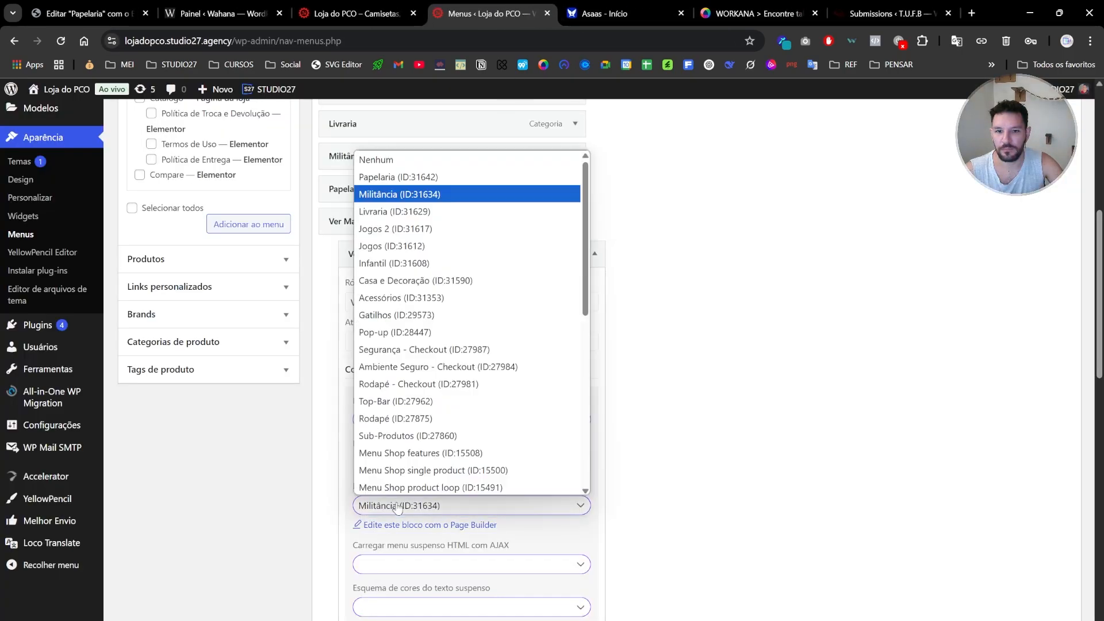
pyautogui.scroll(-1, 420, 212)
pyautogui.scroll(1, 410, 179)
pyautogui.click(403, 160)
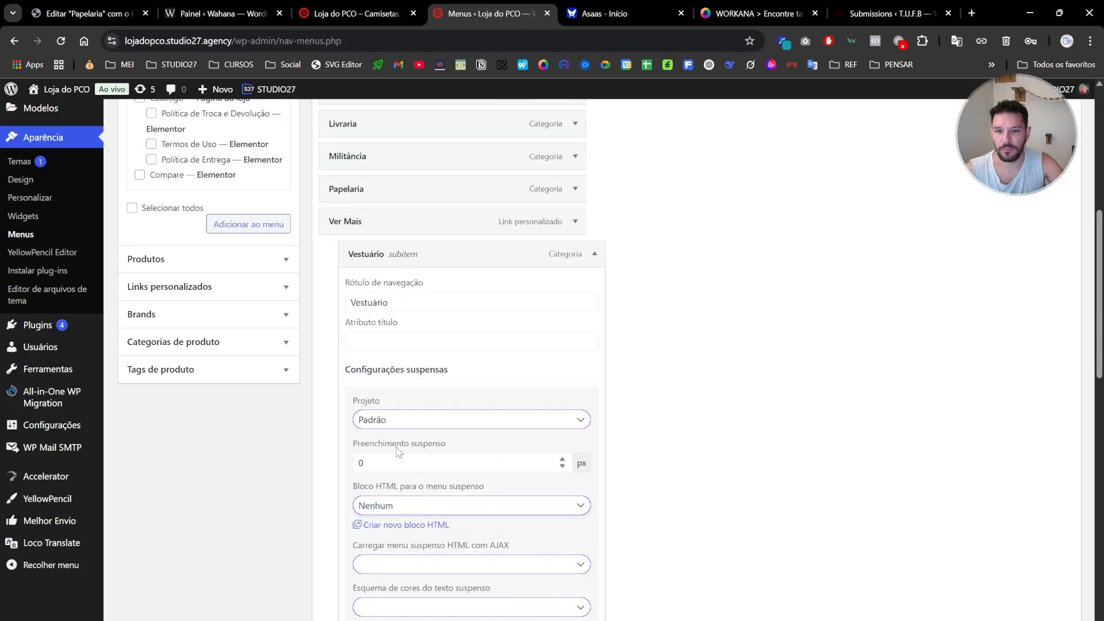
pyautogui.moveTo(386, 464); pyautogui.dragTo(325, 460)
pyautogui.press('Return')
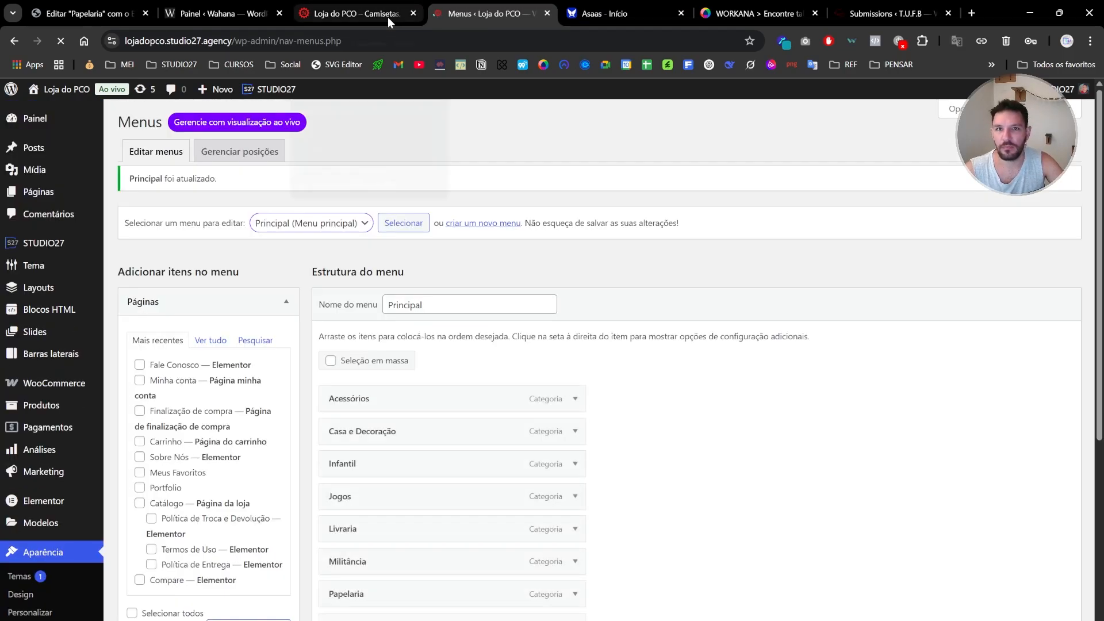
# Check the Ver Mais dropdown on the store's home page and open the Vestuário category from it
pyautogui.click(387, 16)
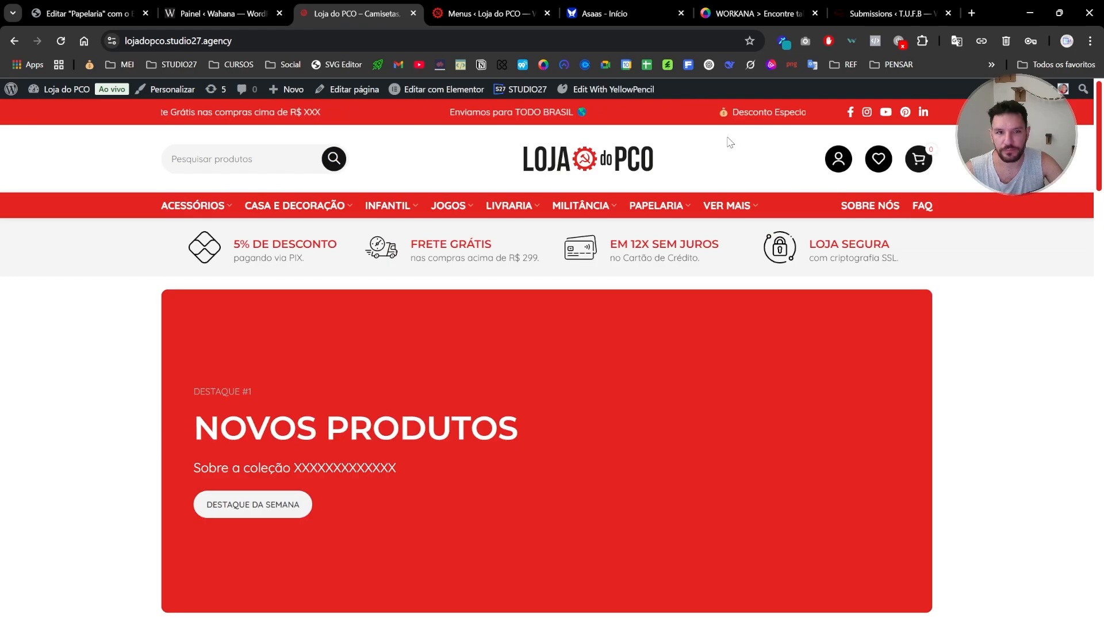
pyautogui.moveTo(737, 205)
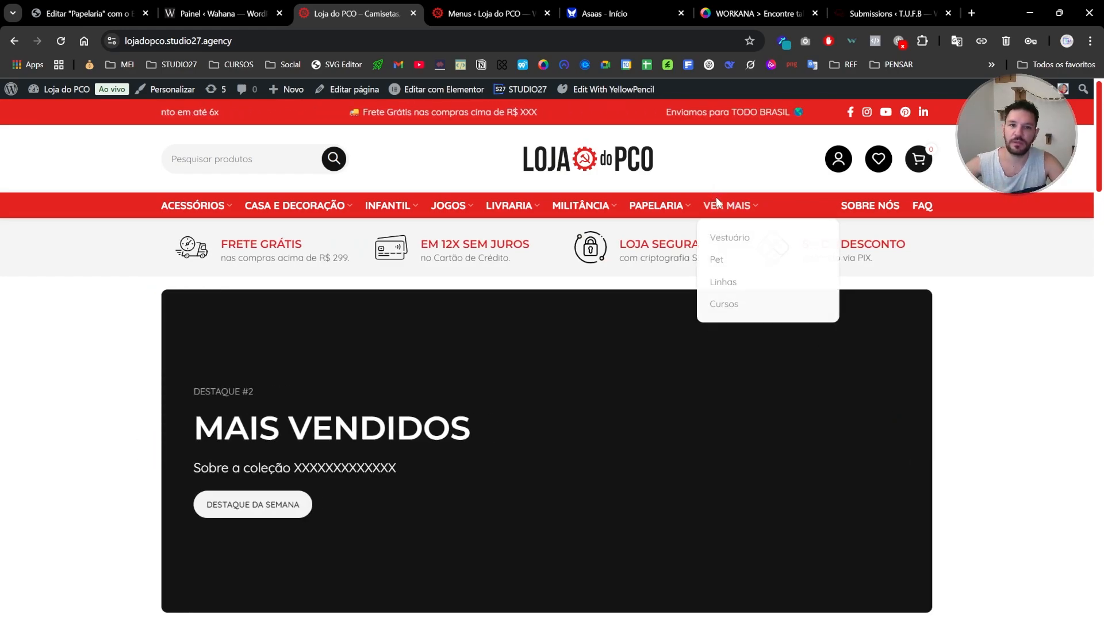
pyautogui.click(726, 238)
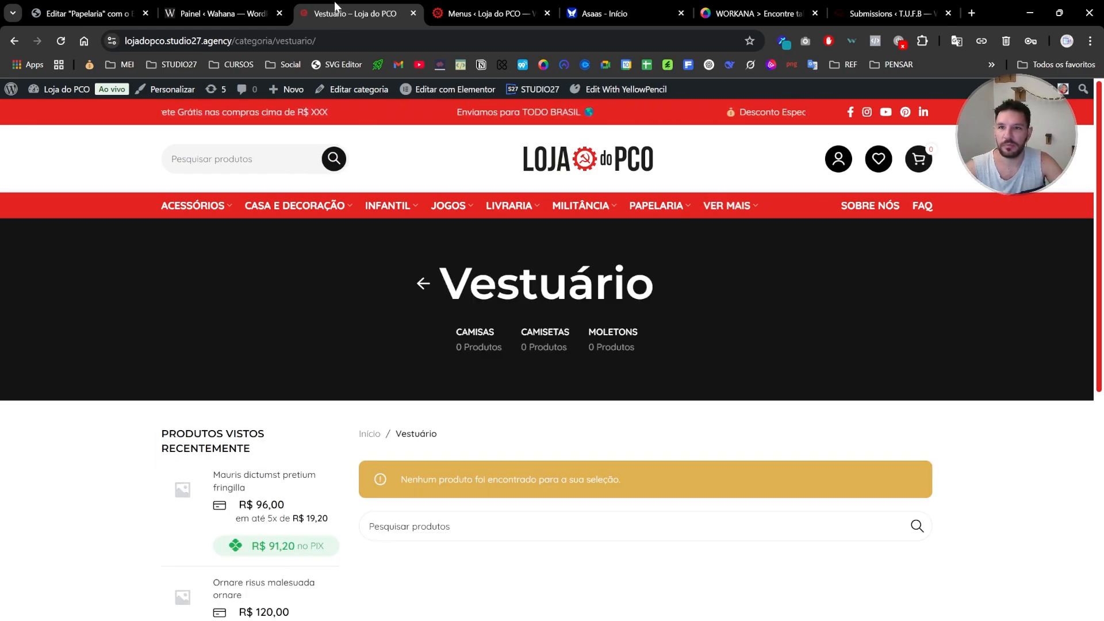
# Close the Papelaria block's editor and duplicate the Acessórios block from the Blocos HTML list
pyautogui.click(173, 13)
pyautogui.click(132, 23)
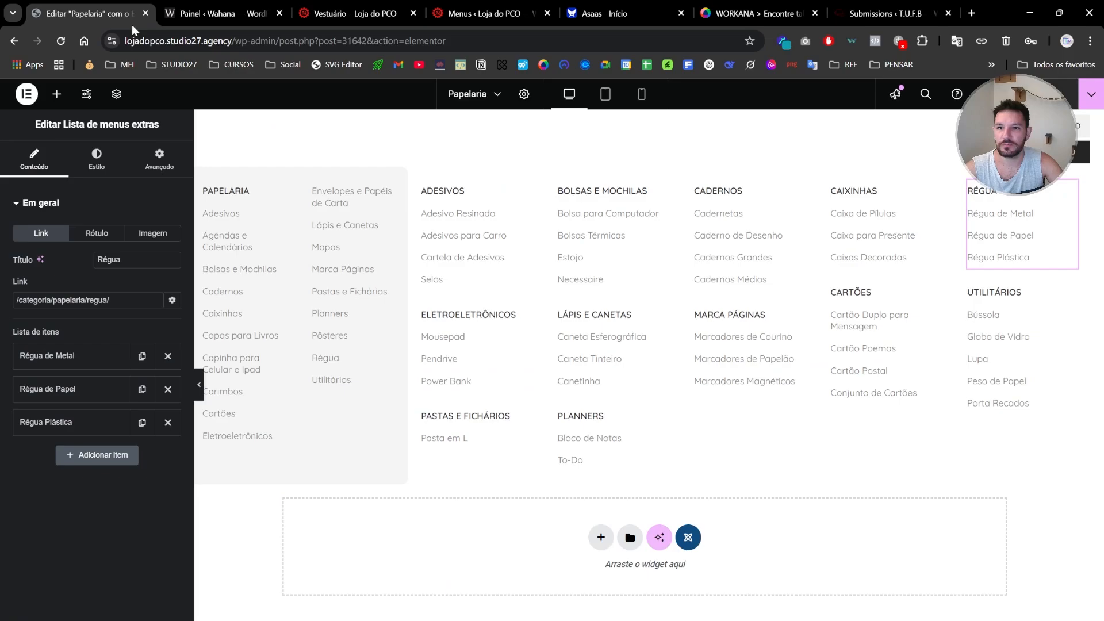
pyautogui.click(146, 14)
pyautogui.click(333, 14)
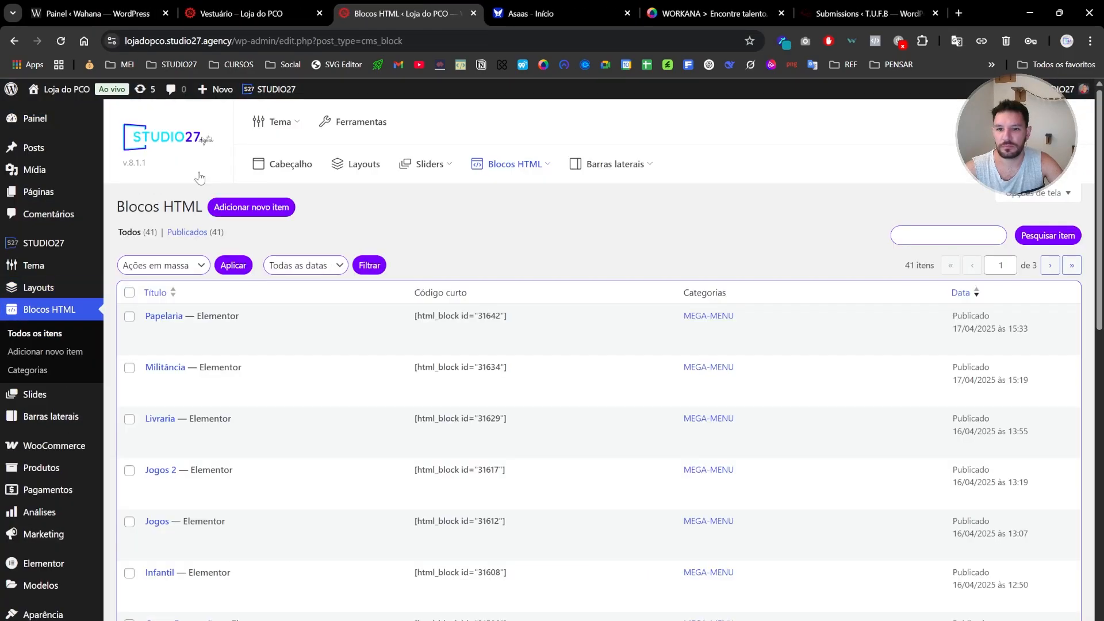
pyautogui.scroll(-4, 249, 273)
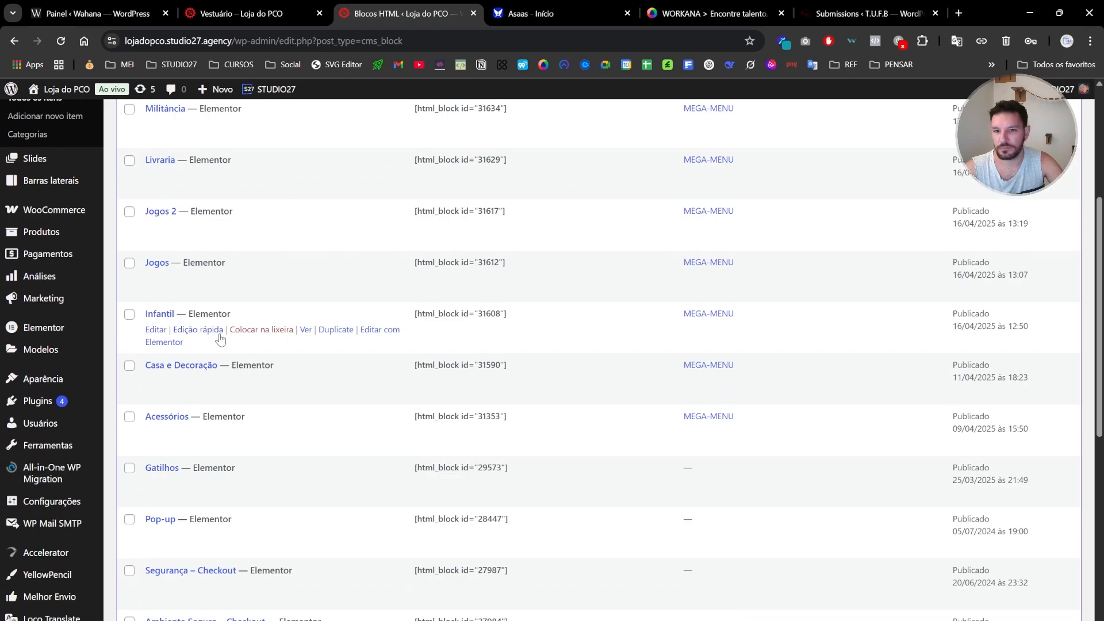
pyautogui.scroll(-2, 221, 411)
pyautogui.scroll(4, 220, 469)
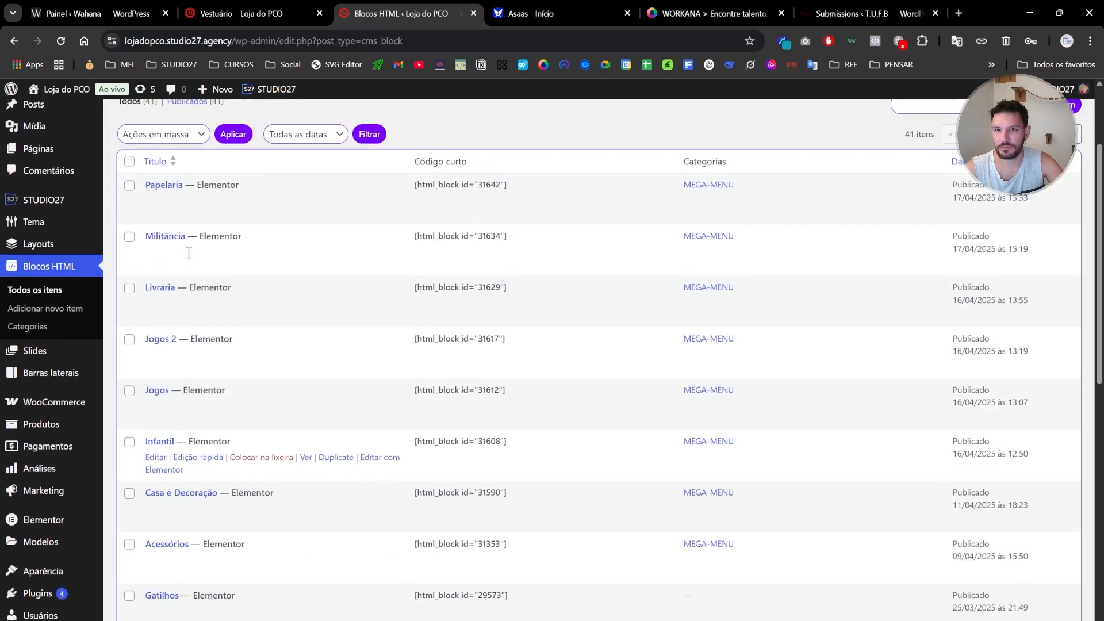
pyautogui.scroll(-1, 220, 469)
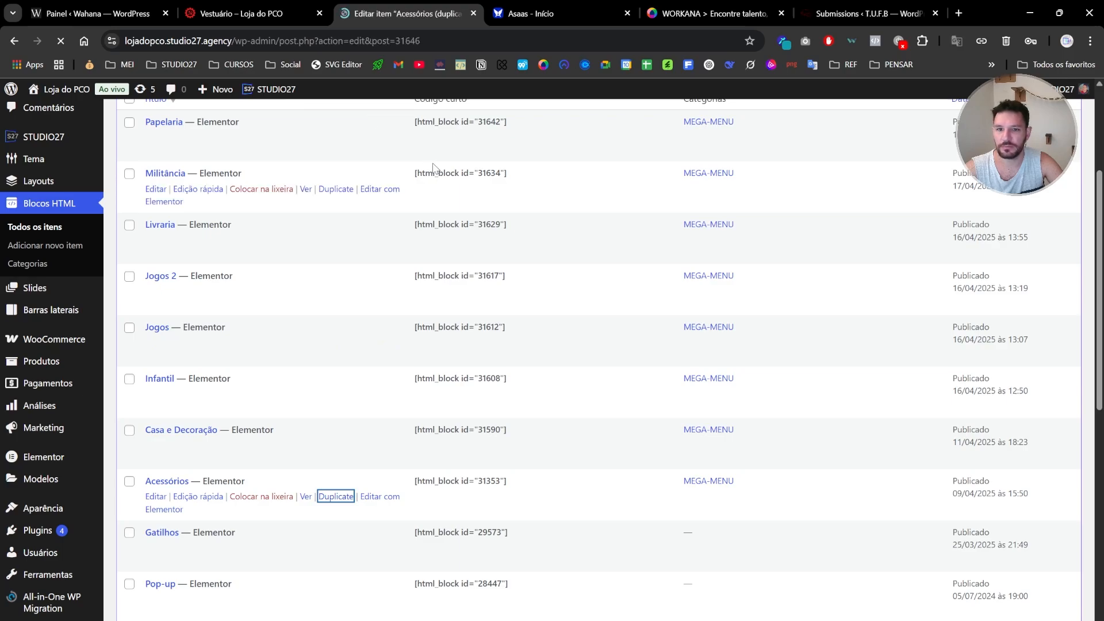
# Title the duplicated Acessórios block "Ver mais" and publish it
pyautogui.tripleClick(270, 171)
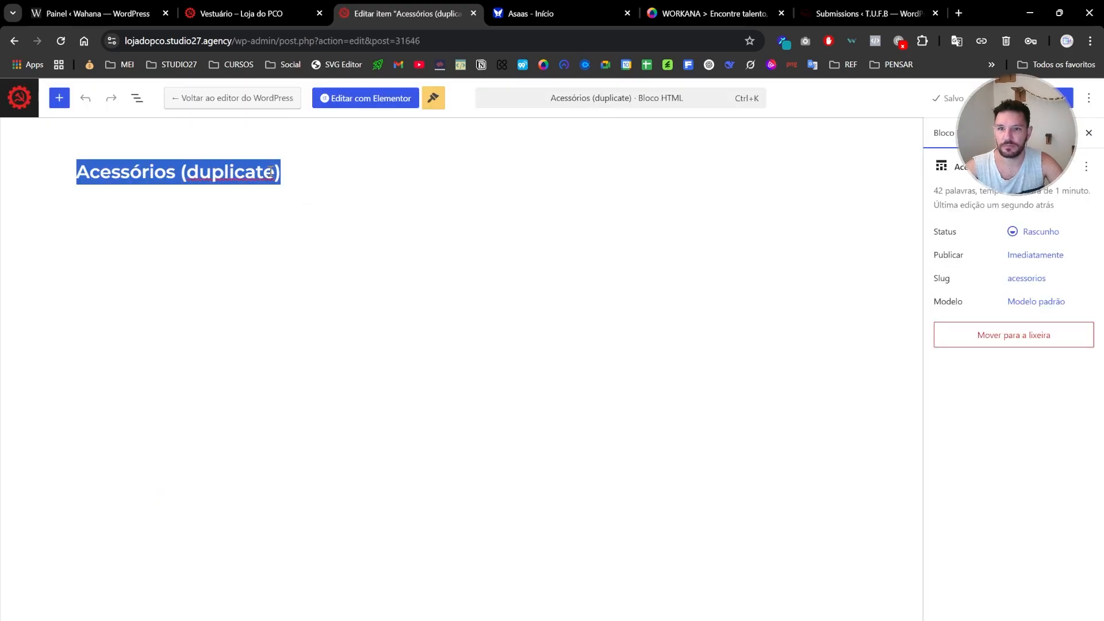
pyautogui.press('capslock')
pyautogui.write('VER MAIS')
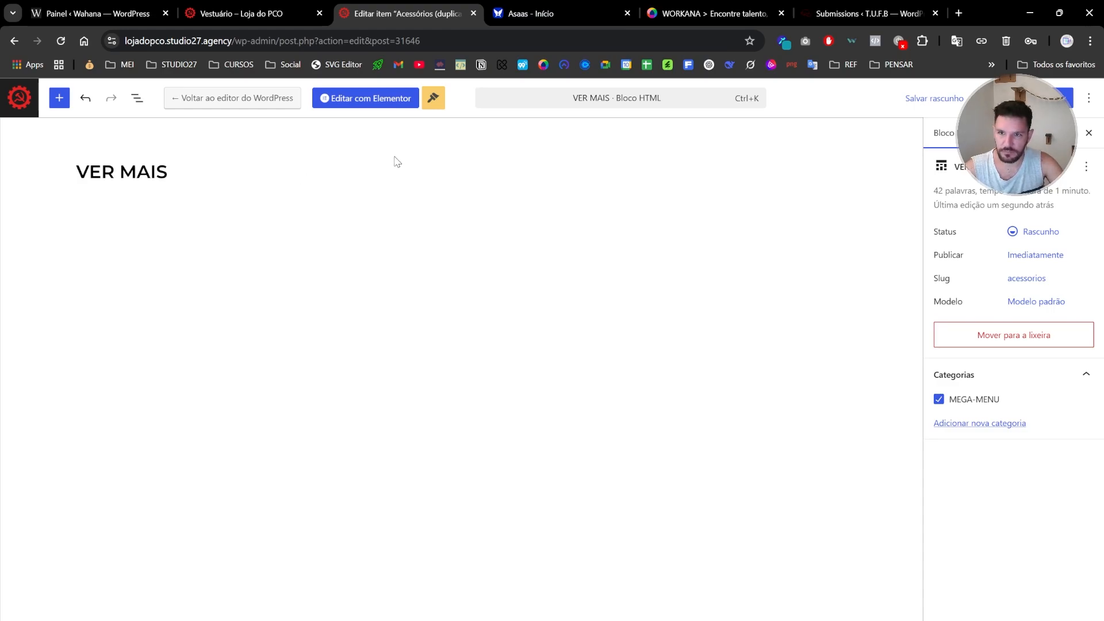
pyautogui.hotkey('ctrl', 'a')
pyautogui.press('capslock')
pyautogui.write('v')
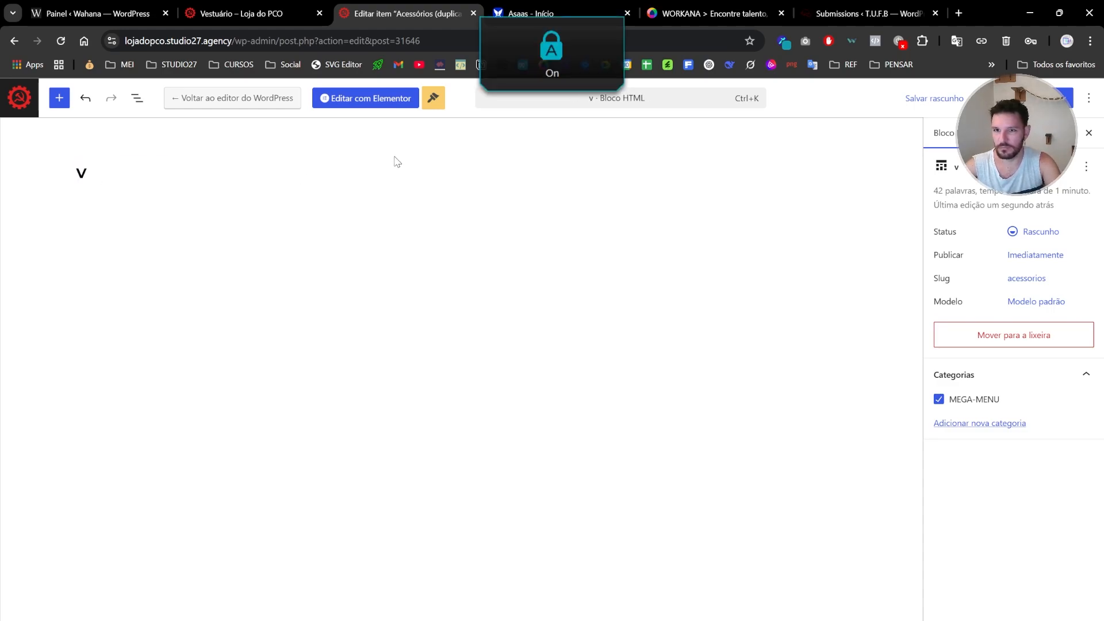
pyautogui.press('BackSpace')
pyautogui.press('capslock')
pyautogui.write('Ver mais')
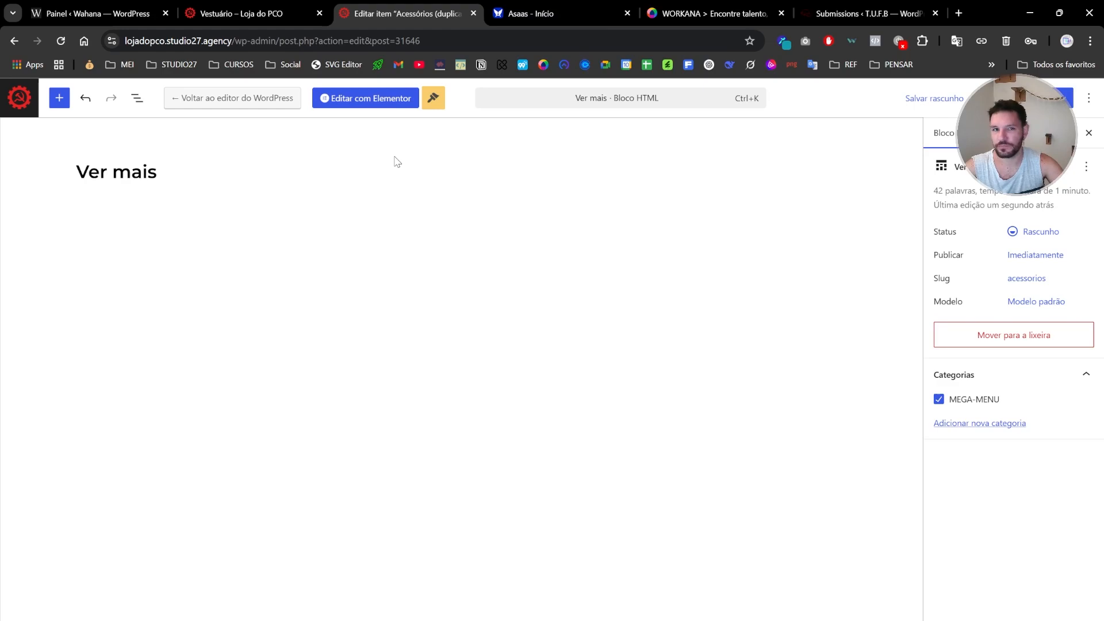
pyautogui.click(1048, 99)
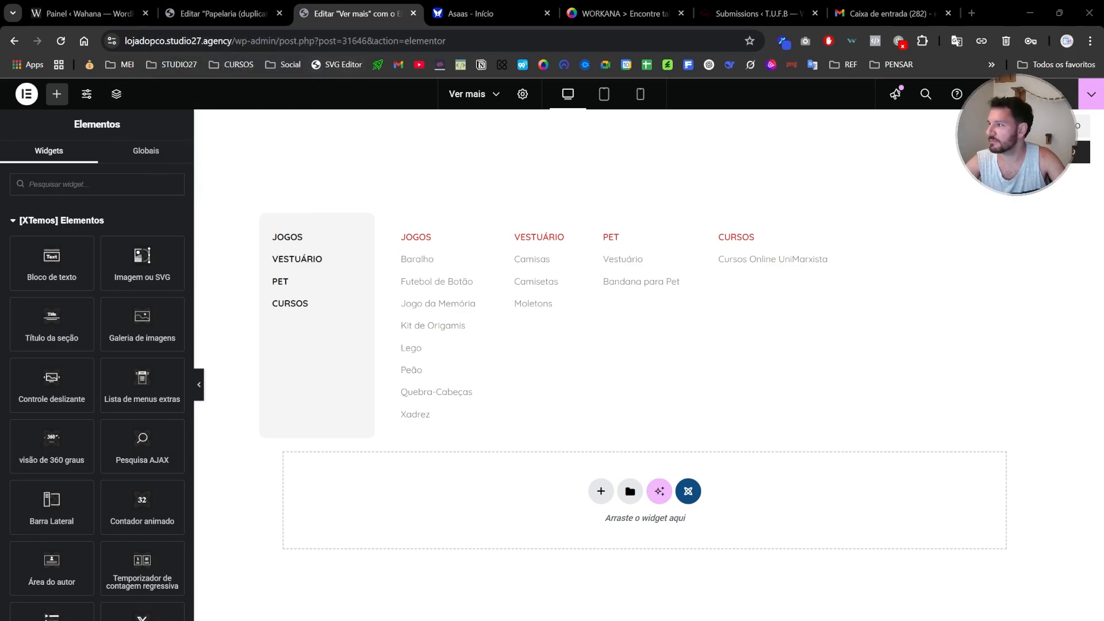
# Check the Ver Mais and Livraria dropdowns in the store home page's main menu, including Livraria's best-seller carousel
pyautogui.click(410, 13)
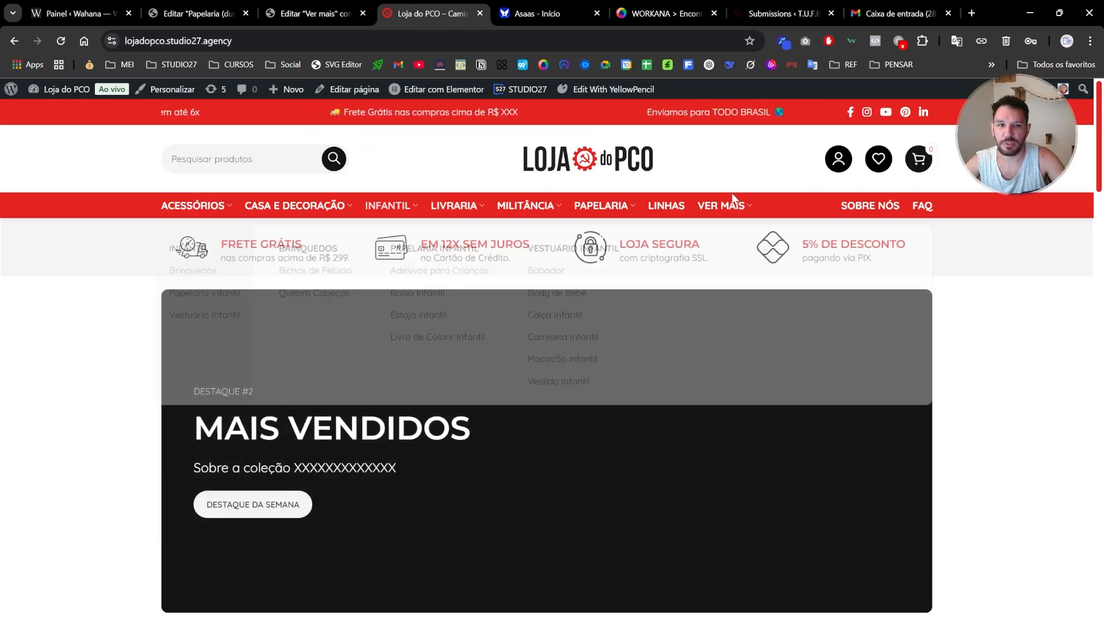
pyautogui.moveTo(723, 203)
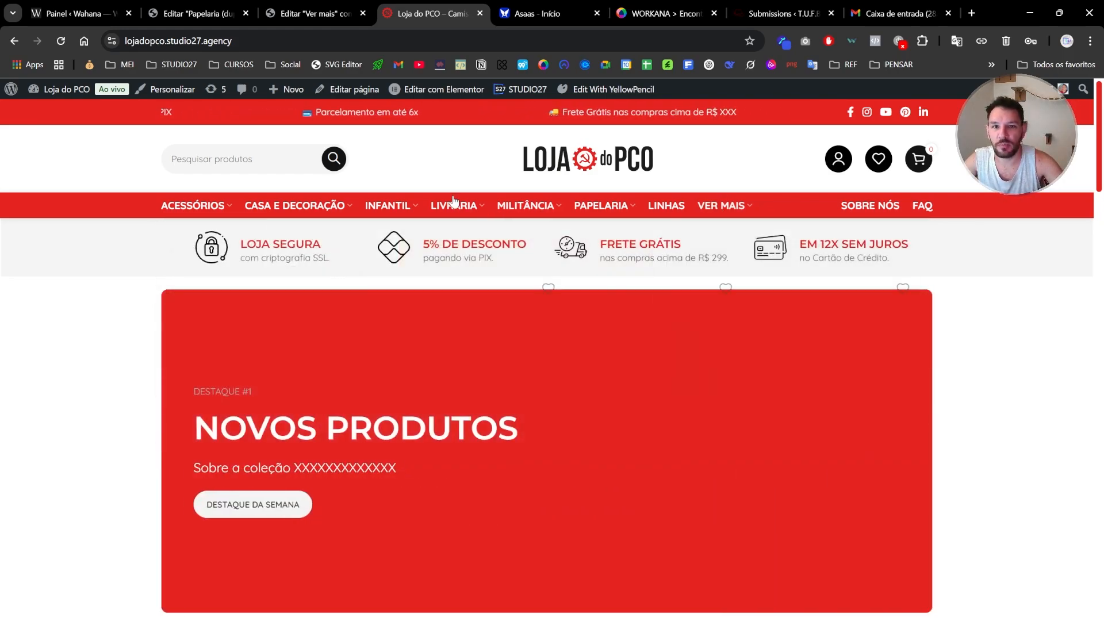
pyautogui.moveTo(450, 215)
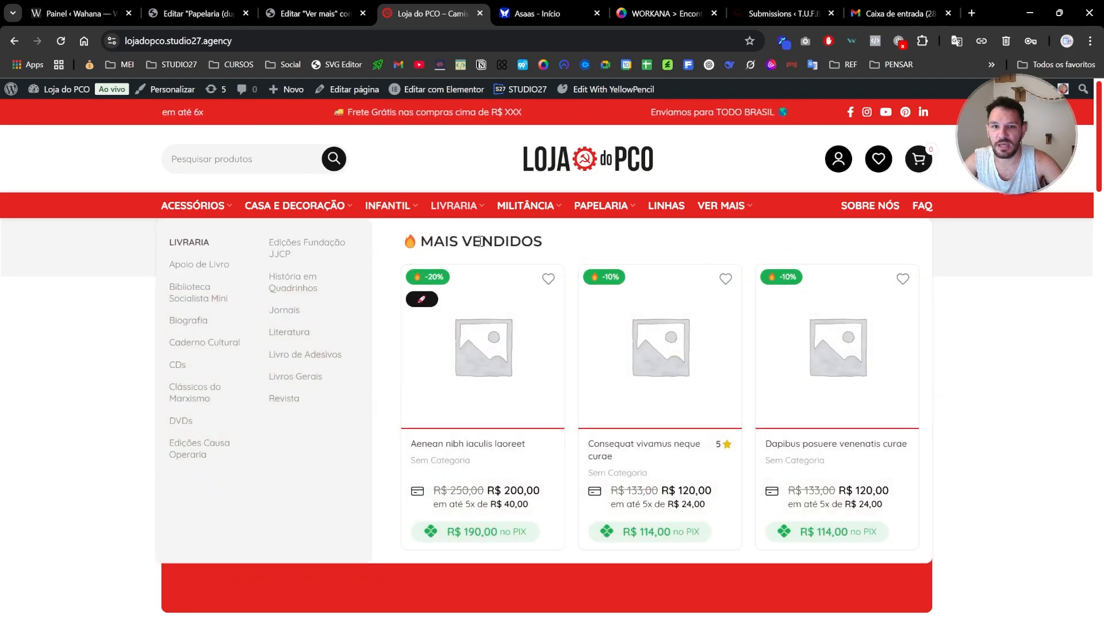
pyautogui.moveTo(633, 456)
pyautogui.moveTo(824, 347)
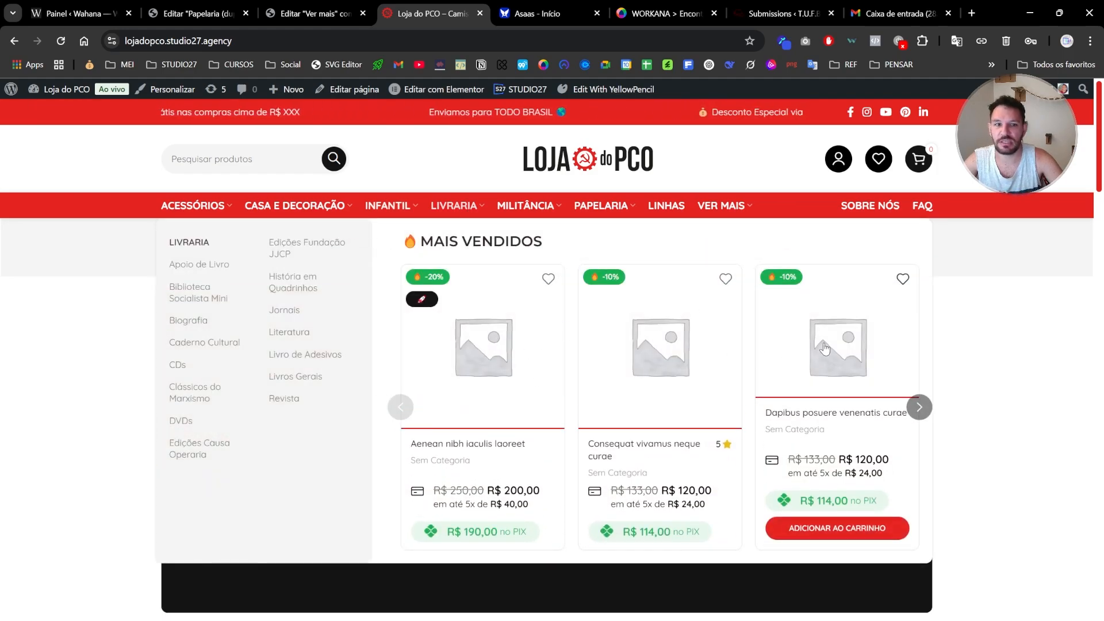
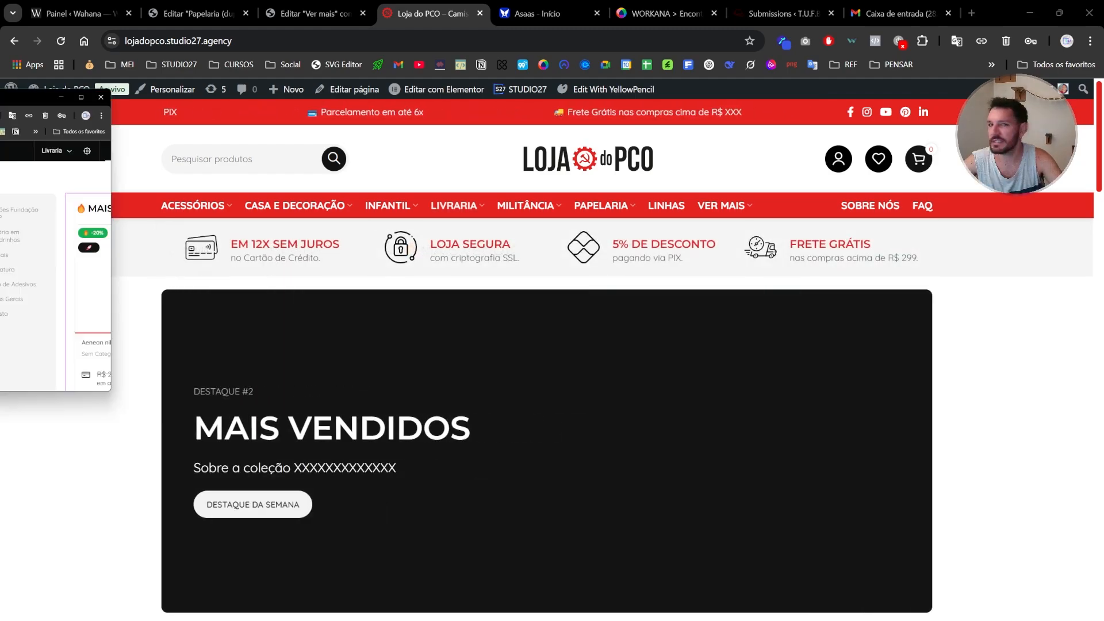
# Restrict the Livraria block's product carousel to the Livraria (product_cat) taxonomy and set its data source to Mais vendidos
pyautogui.moveTo(292, 20); pyautogui.dragTo(373, 22)
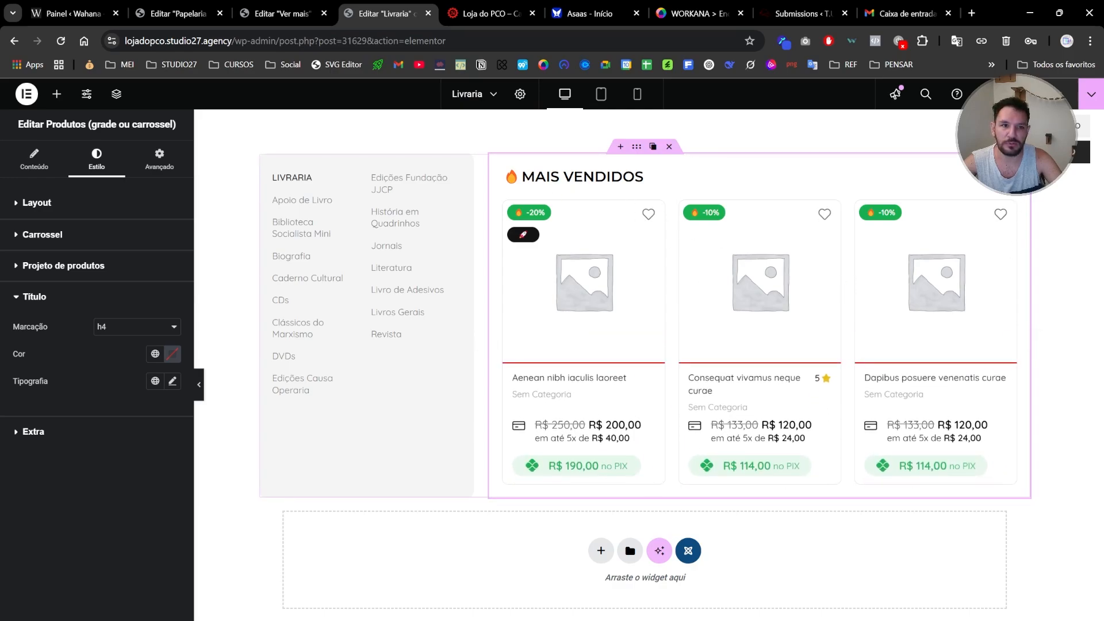
pyautogui.click(34, 159)
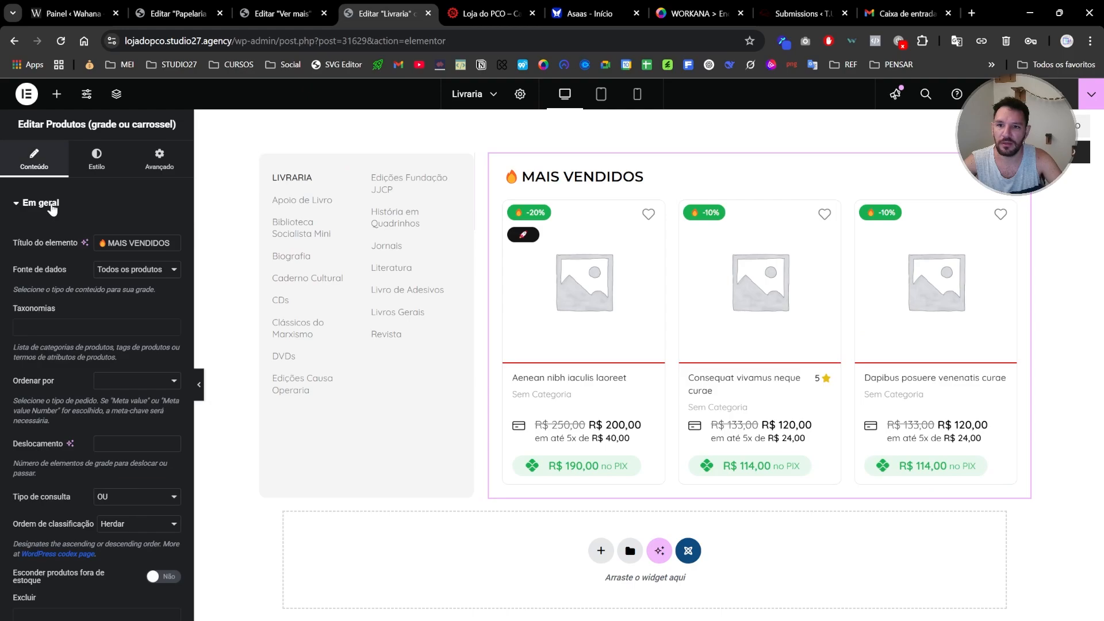
pyautogui.click(48, 334)
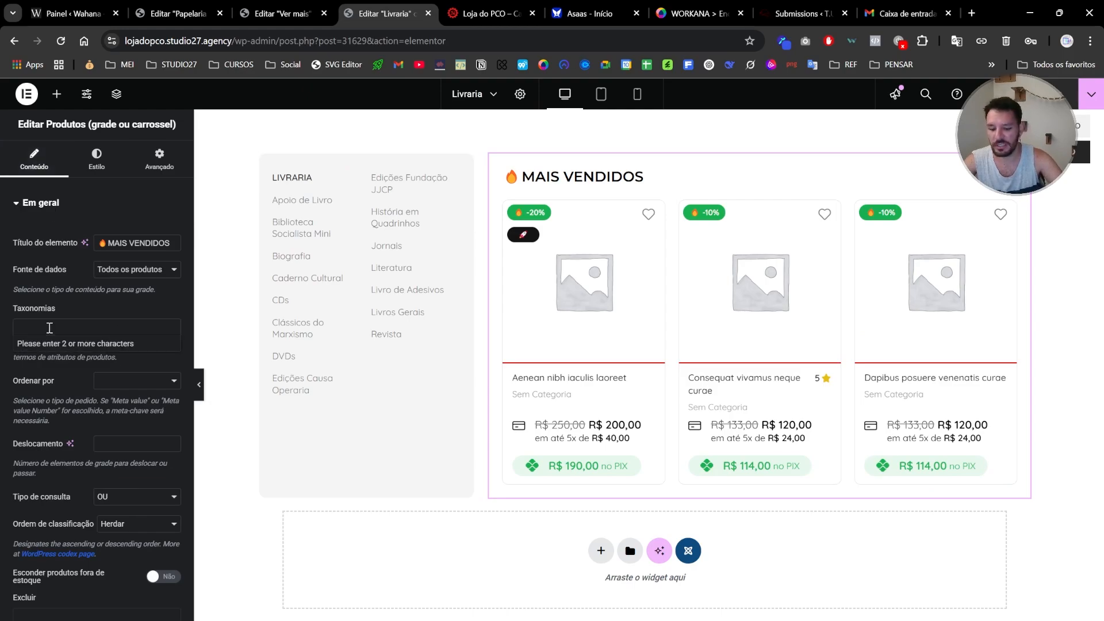
pyautogui.write('libr')
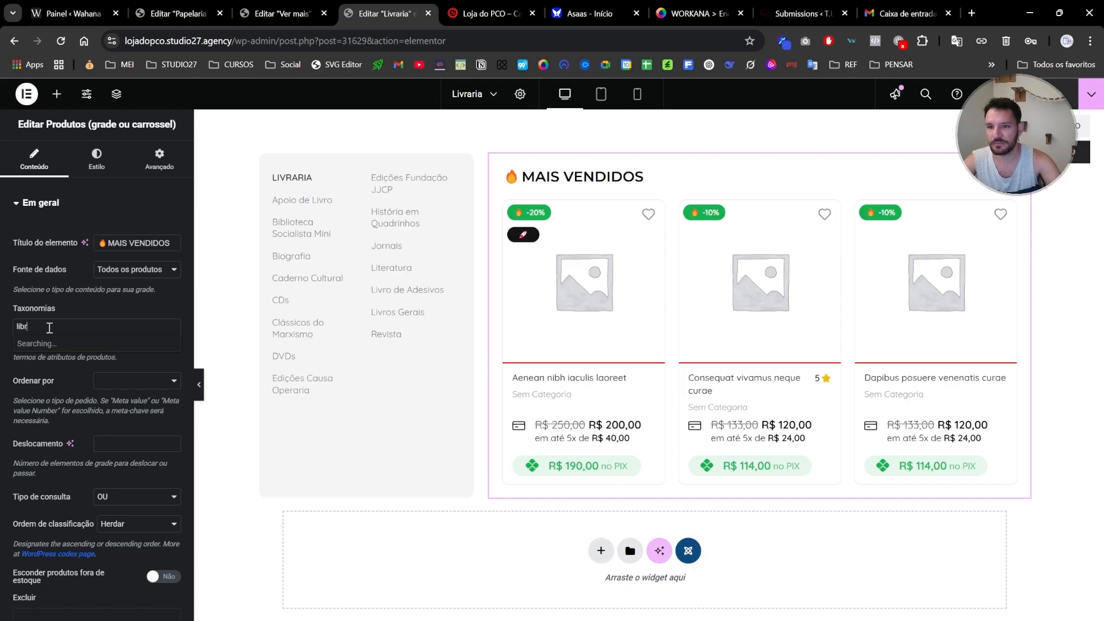
pyautogui.write('ae')
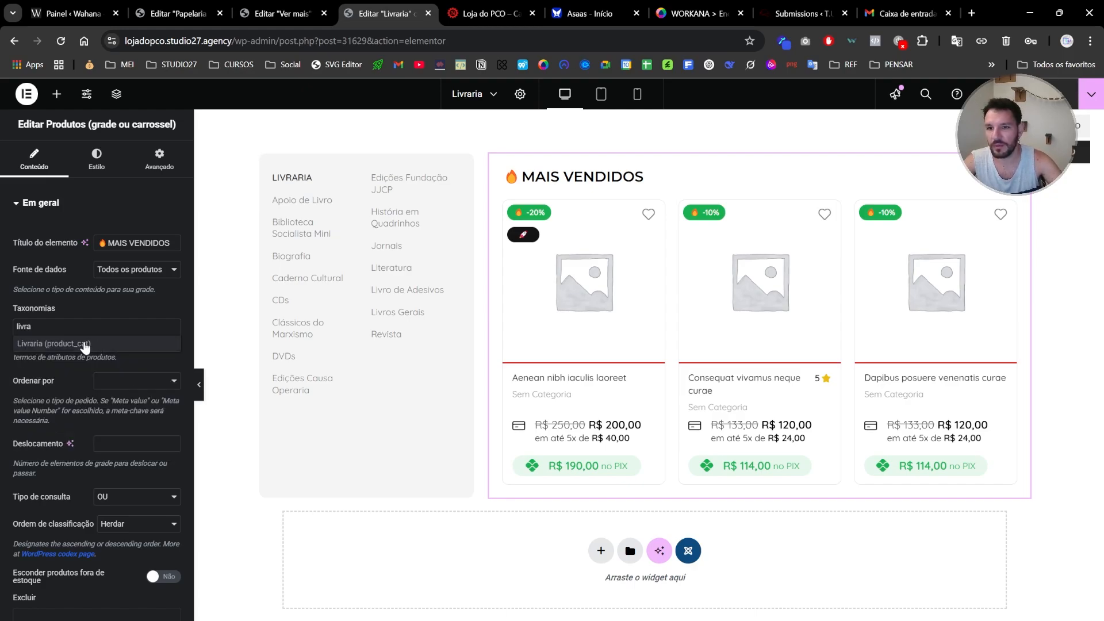
pyautogui.click(87, 346)
pyautogui.click(134, 271)
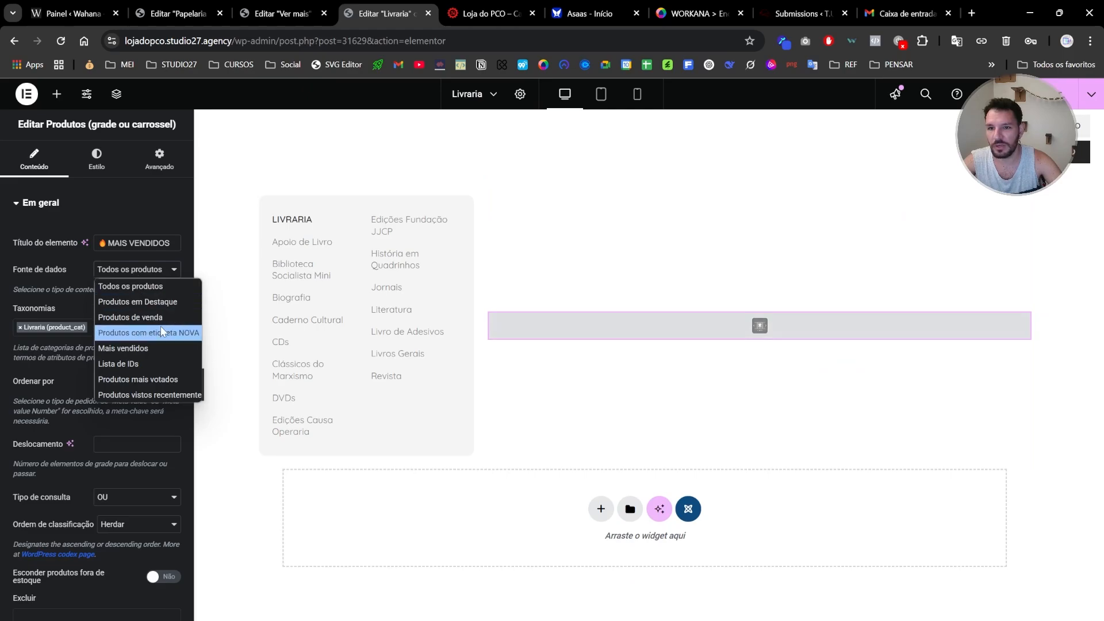
pyautogui.click(153, 348)
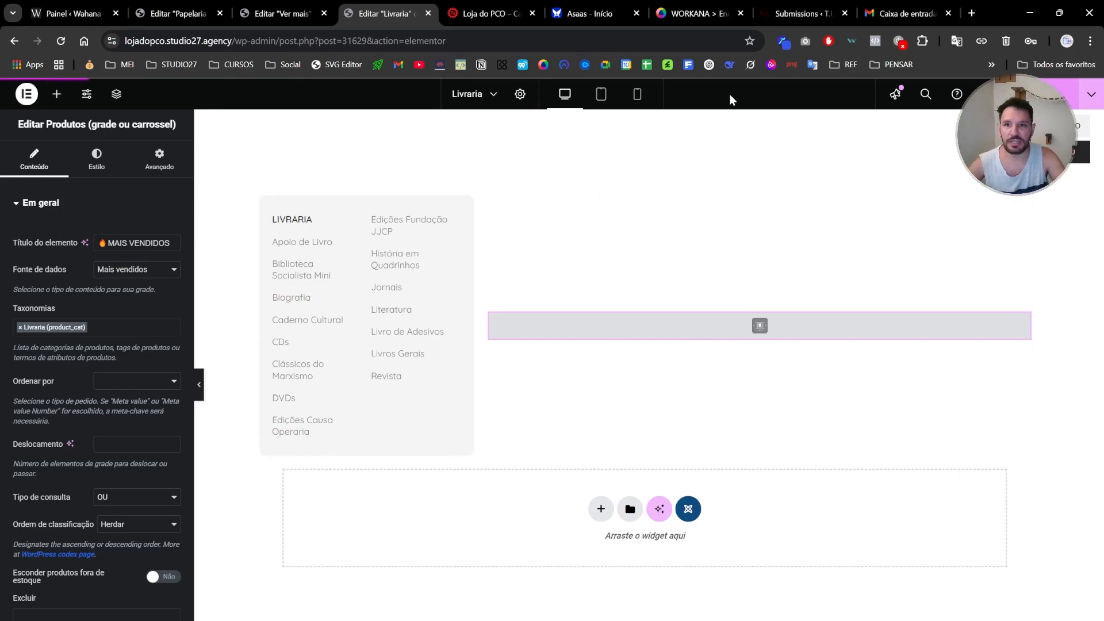
# Check the edited Livraria dropdown in the store home page's main menu
pyautogui.click(472, 21)
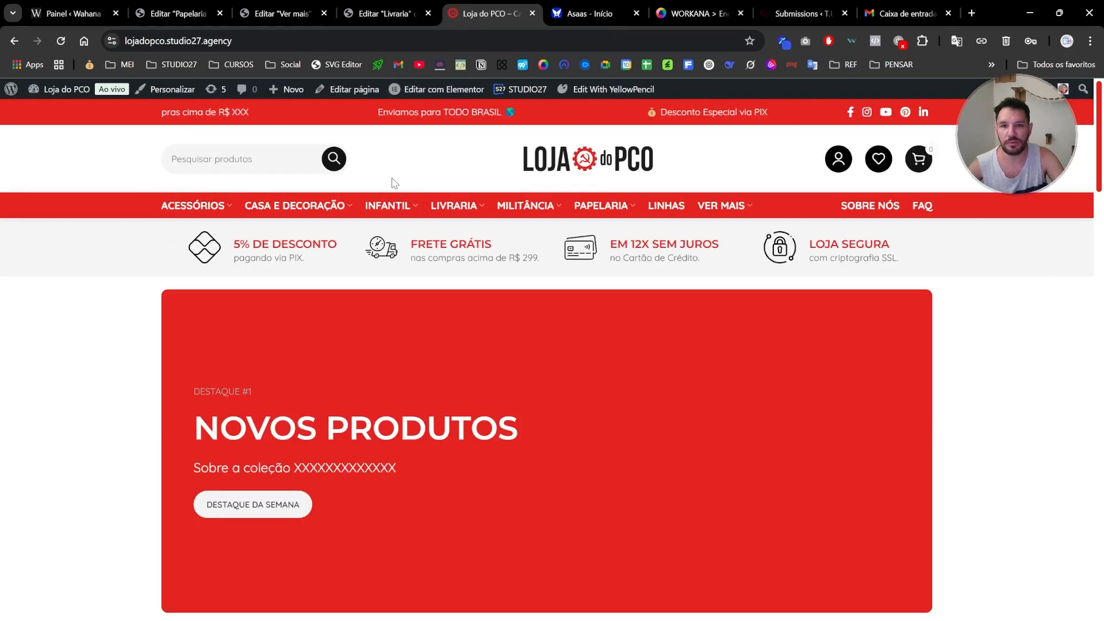
pyautogui.moveTo(451, 208)
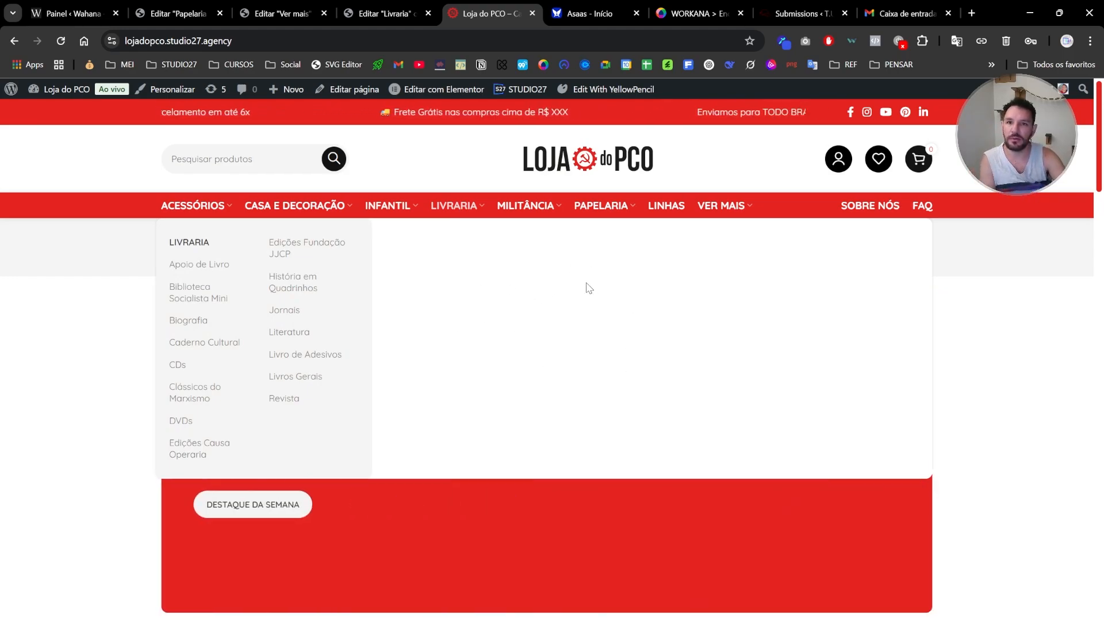
# Remove the Livraria (product_cat) taxonomy from the Livraria block's product carousel and save the block
pyautogui.click(386, 12)
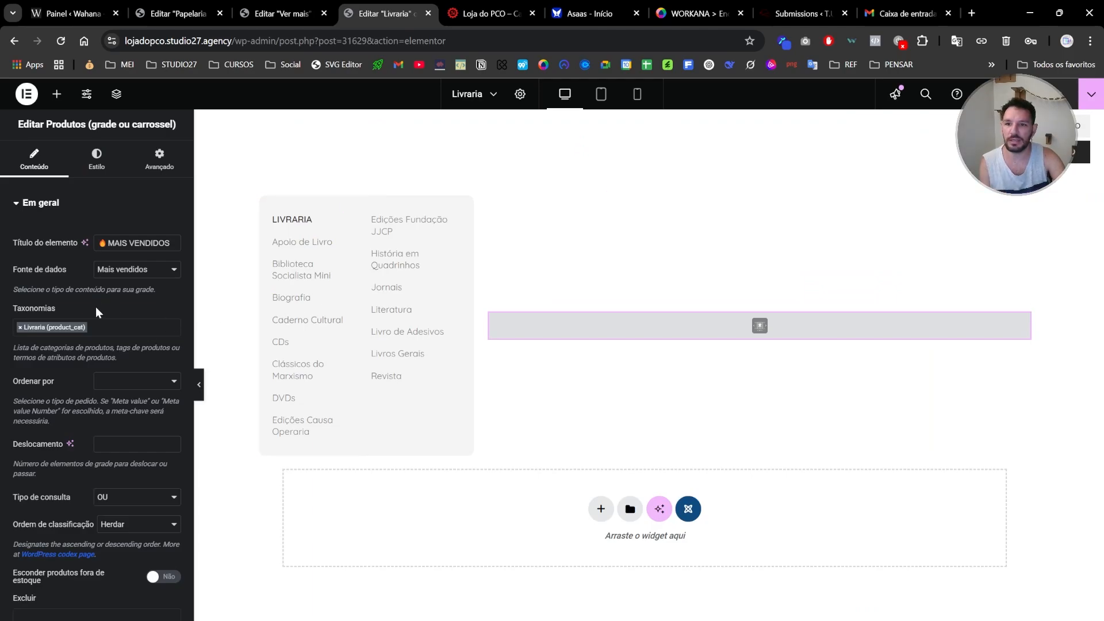
pyautogui.click(19, 329)
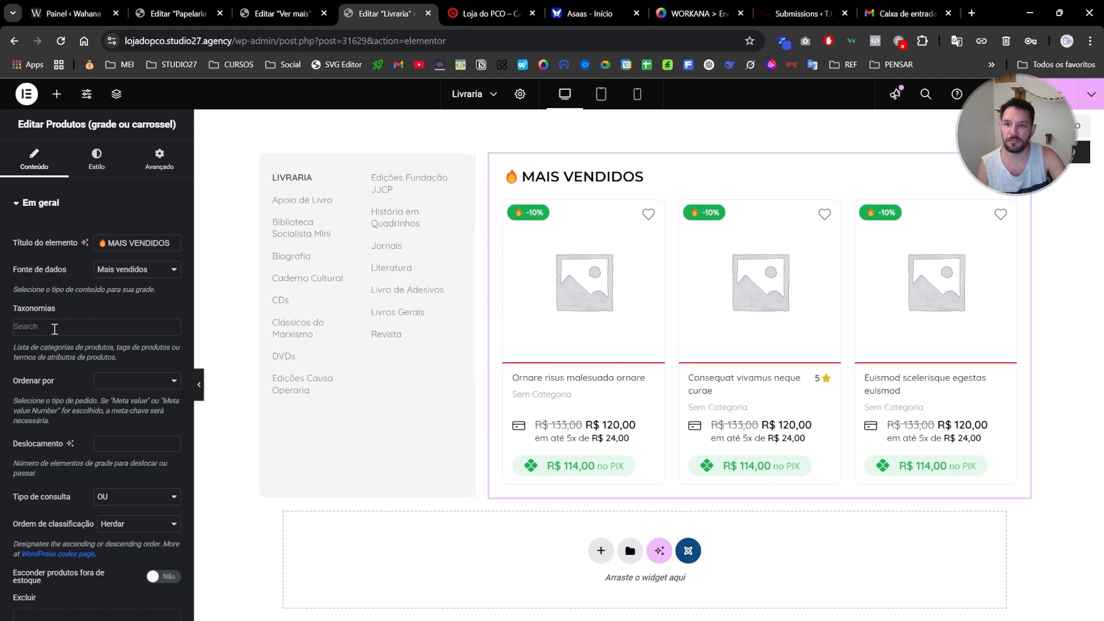
pyautogui.click(55, 329)
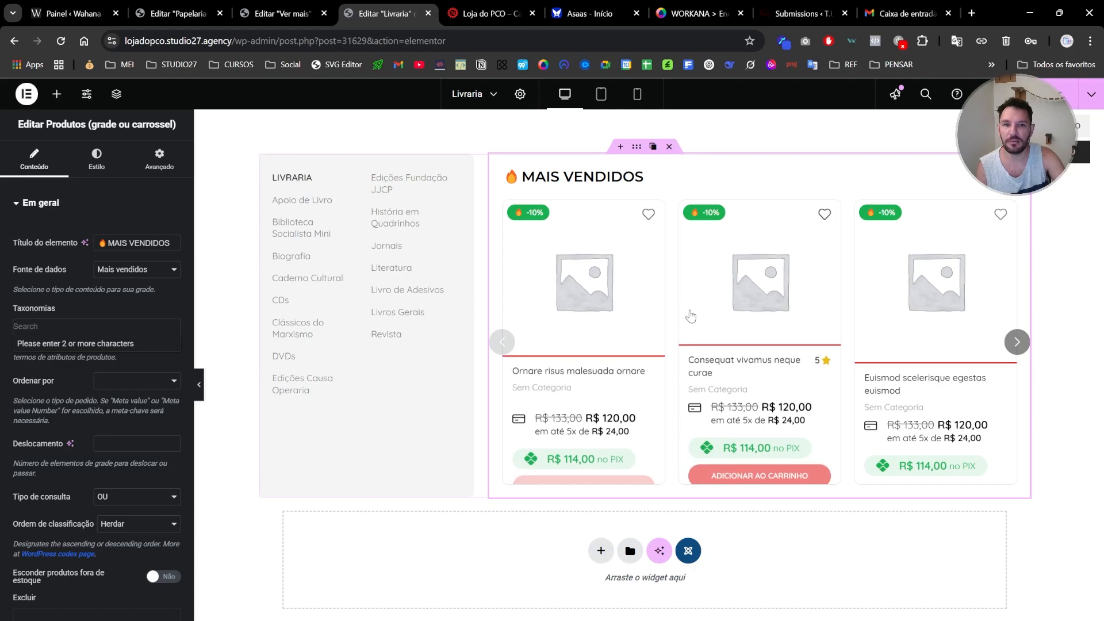
pyautogui.click(1045, 94)
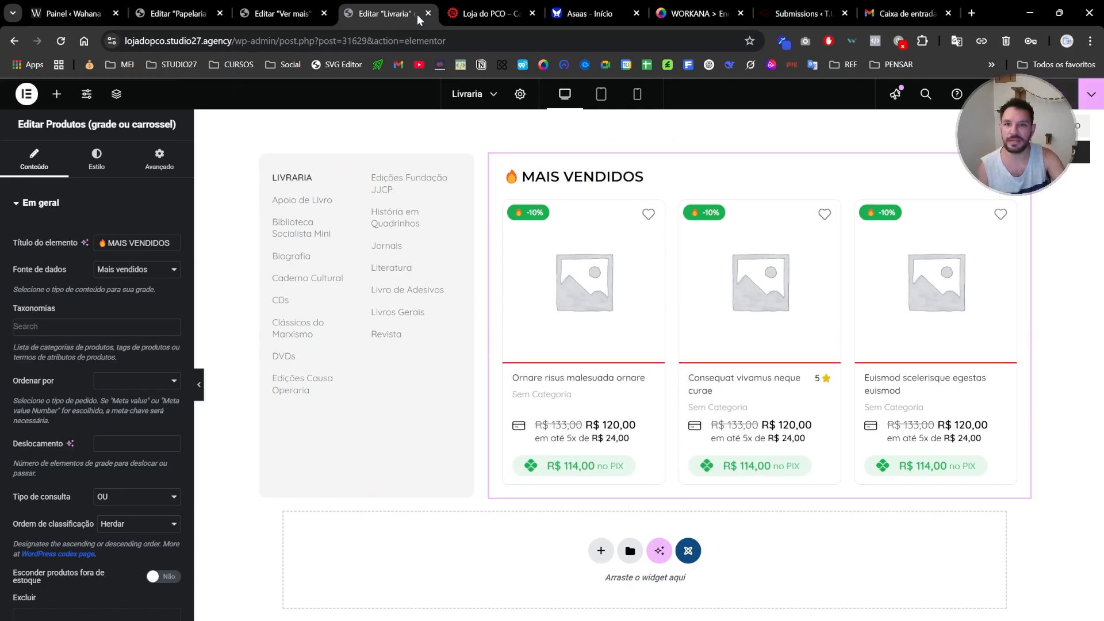
# Check Livraria's best-seller carousel in the store home page's main menu, paging forward through the products and back
pyautogui.click(481, 14)
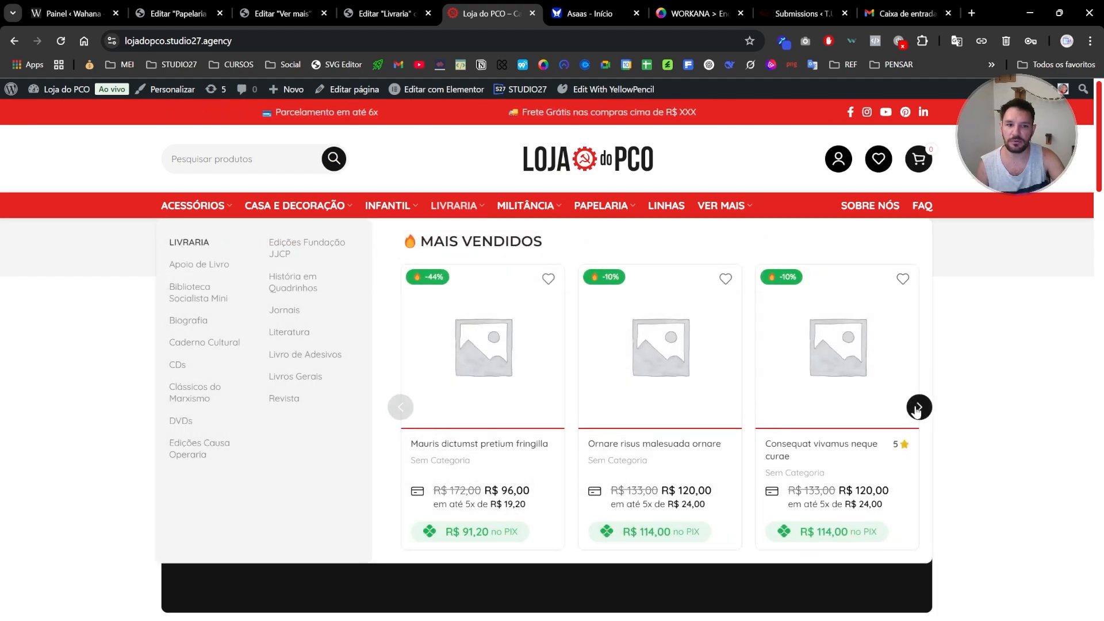
pyautogui.click(918, 407)
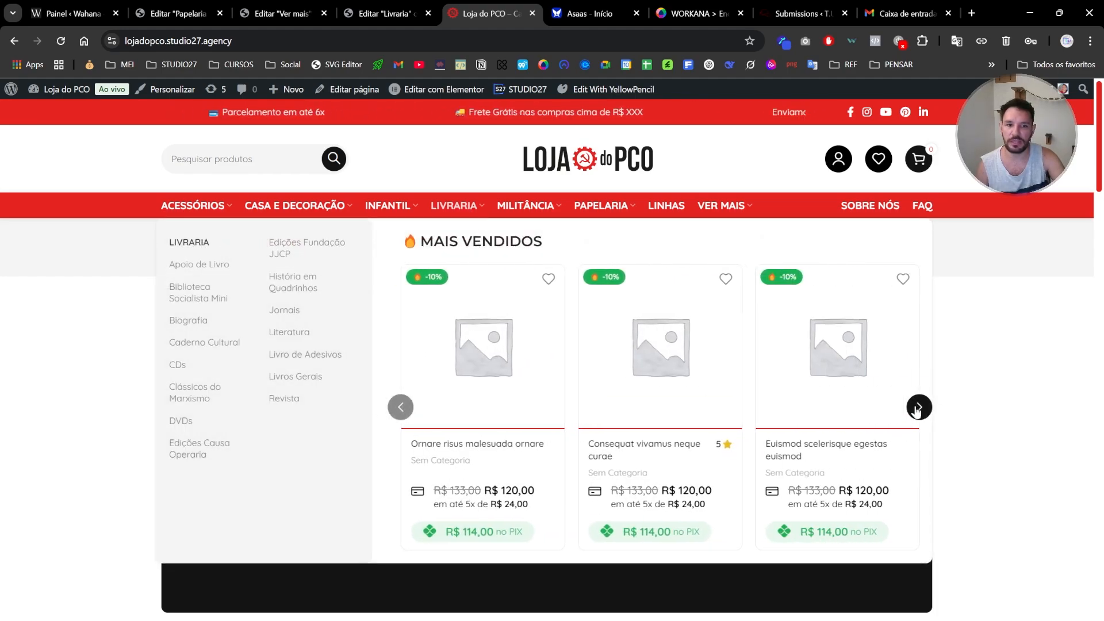
pyautogui.click(919, 407)
pyautogui.click(918, 407)
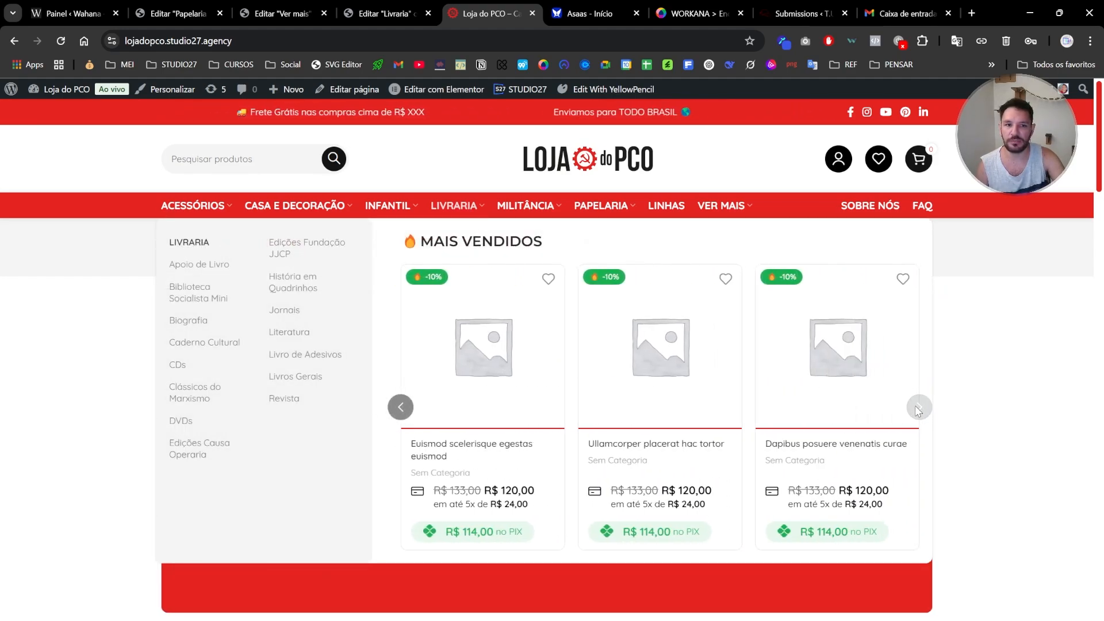
pyautogui.click(402, 407)
pyautogui.click(402, 408)
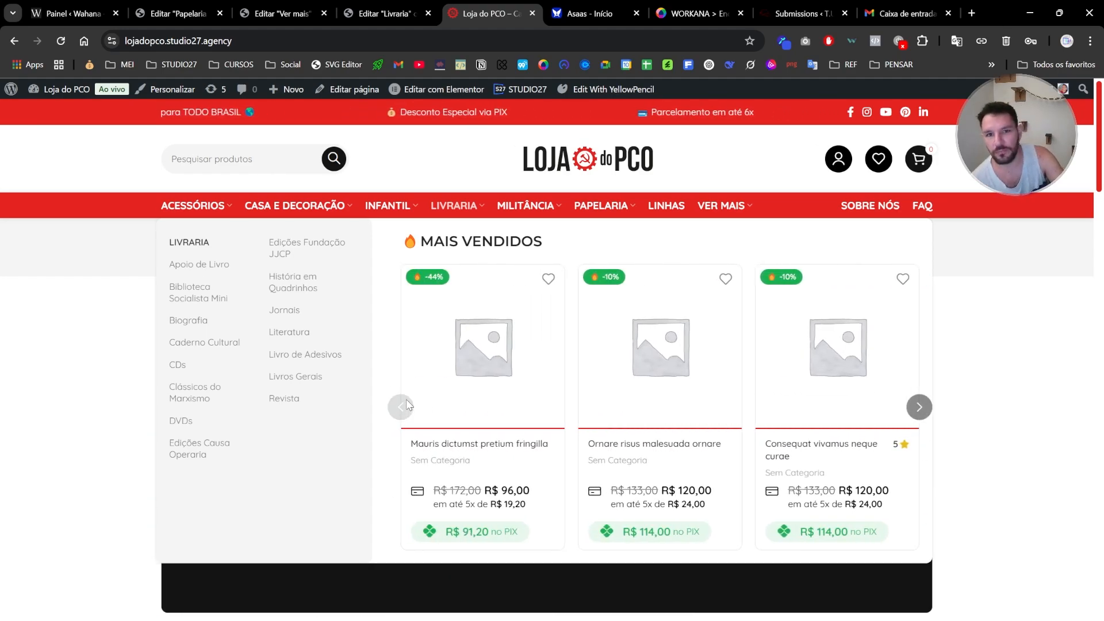
# Compare the store menu's existing dropdowns, including Casa e Decoração and Militância, with the Linhas item and its category page
pyautogui.moveTo(719, 200)
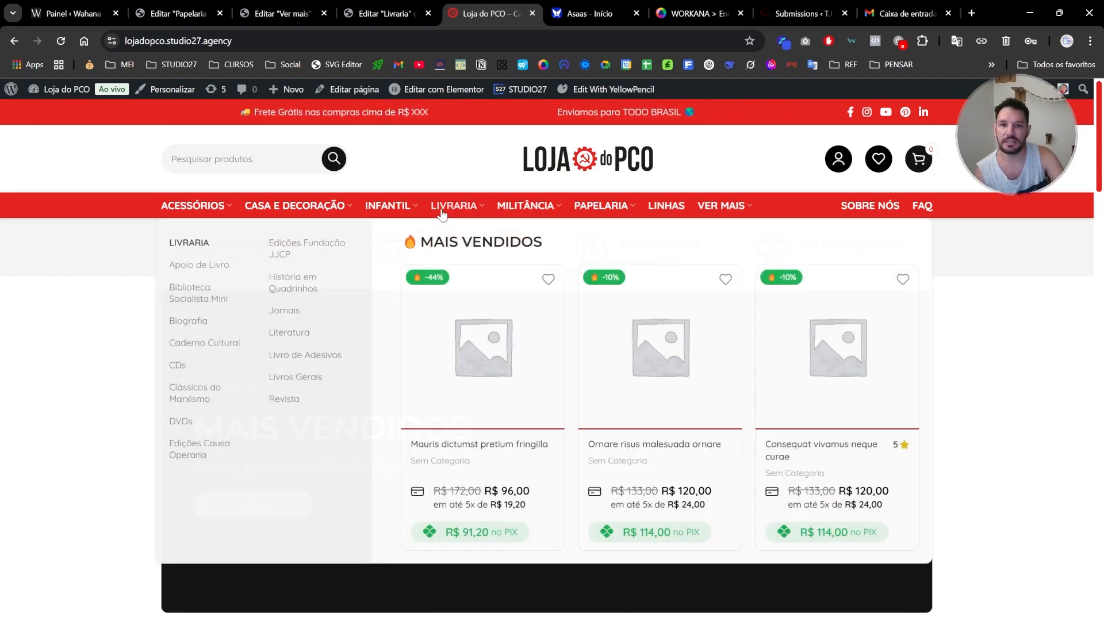
pyautogui.moveTo(278, 210)
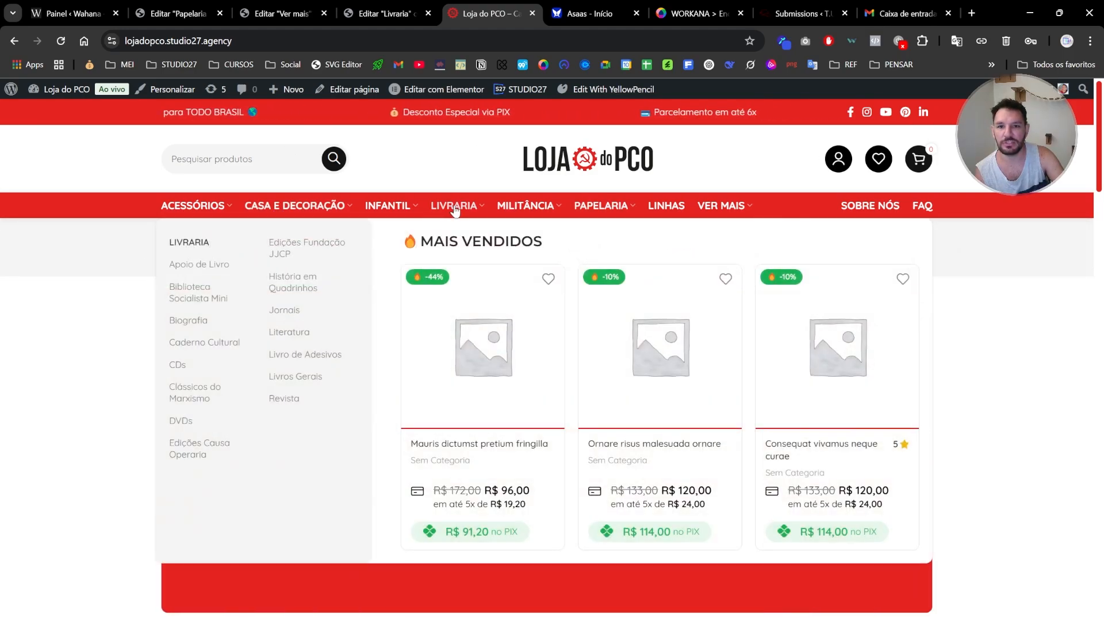
pyautogui.moveTo(535, 214)
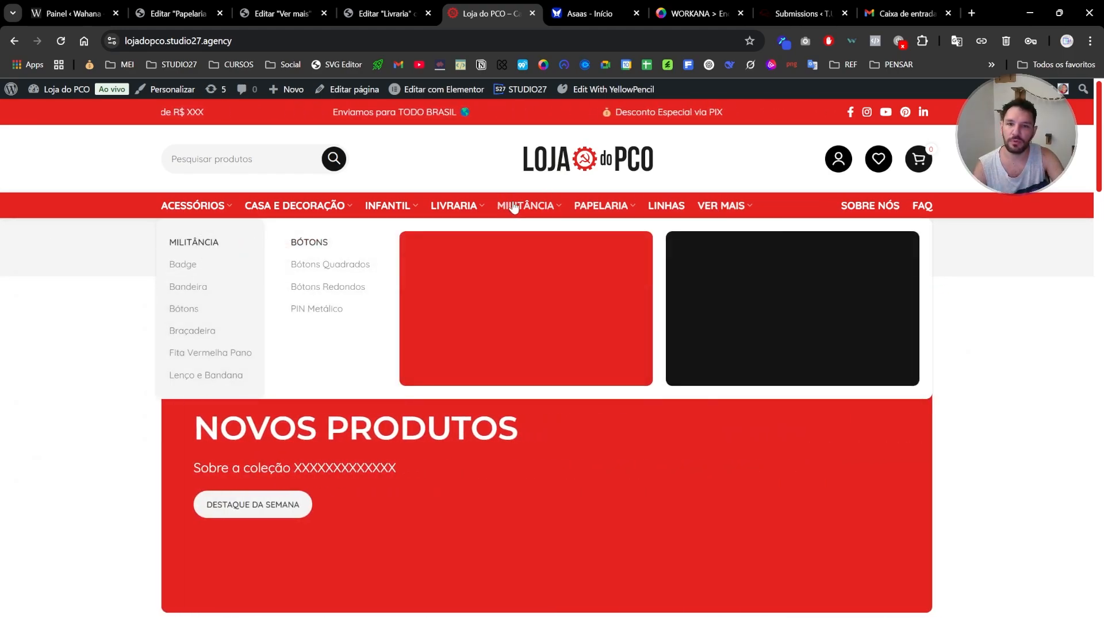
pyautogui.moveTo(450, 208)
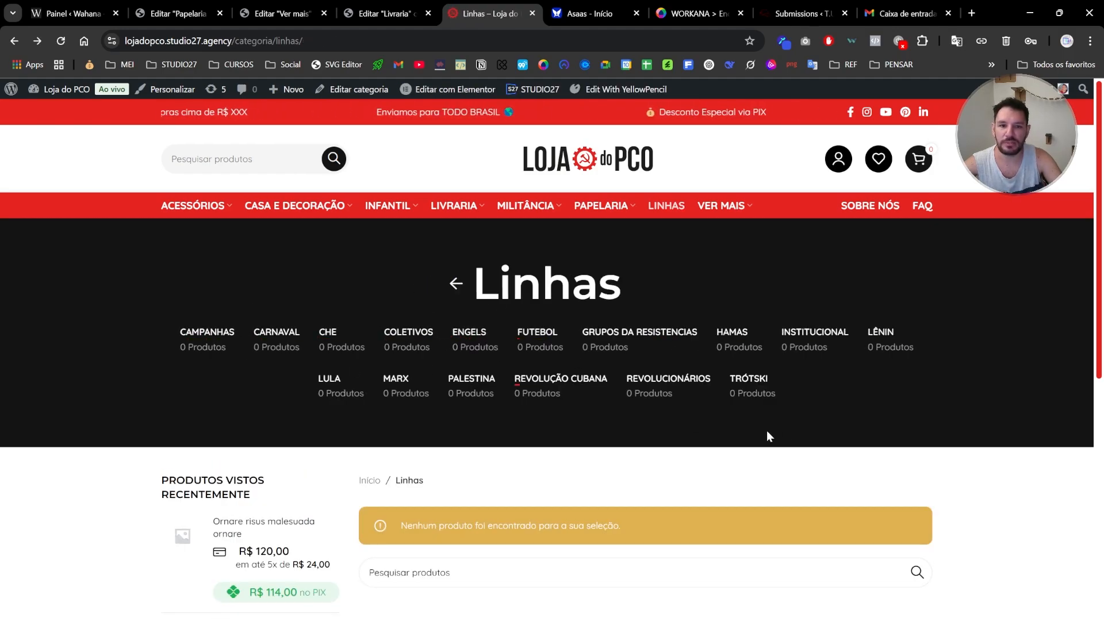
pyautogui.moveTo(532, 208)
pyautogui.moveTo(280, 213)
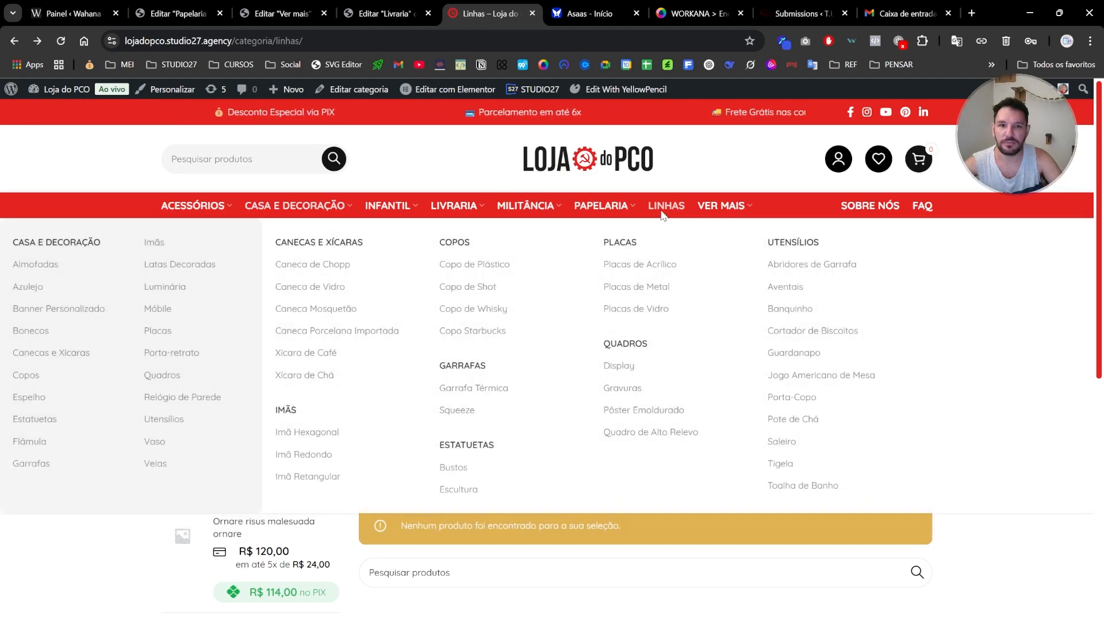
pyautogui.moveTo(619, 208)
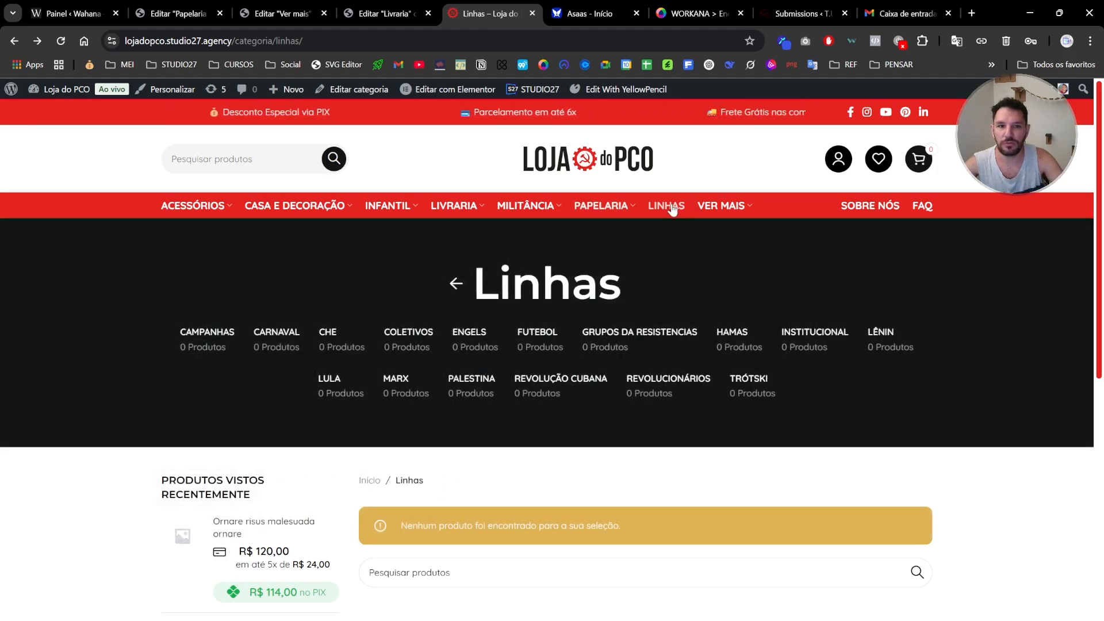
# Go to the WordPress list of HTML blocks and duplicate the Casa e Decoração block
pyautogui.click(280, 11)
pyautogui.click(365, 15)
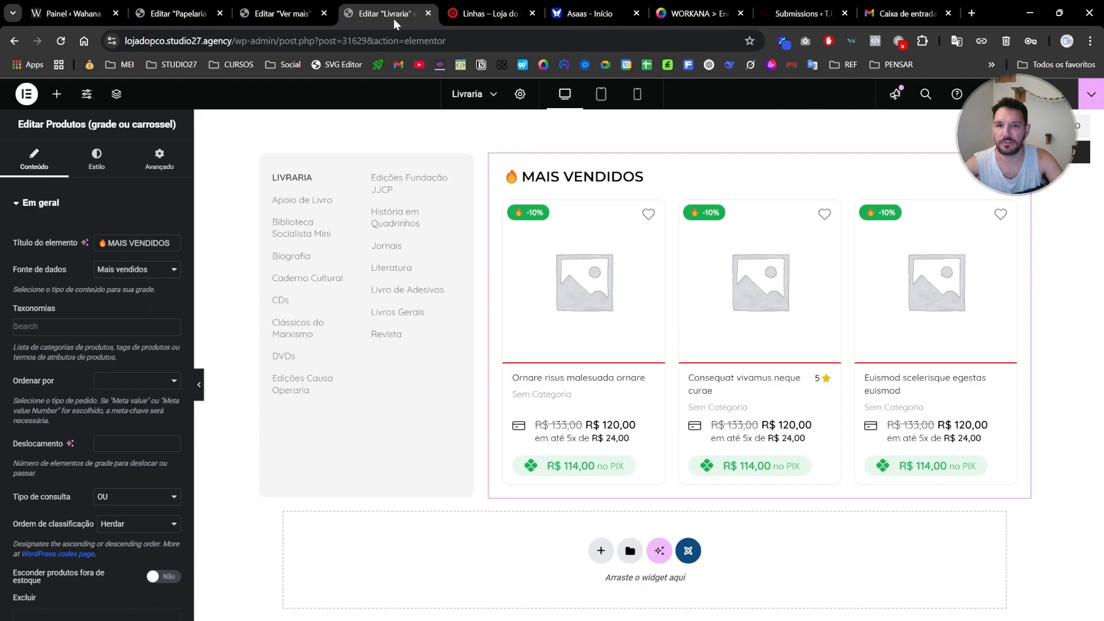
pyautogui.moveTo(281, 41); pyautogui.dragTo(475, 41)
pyautogui.press('BackSpace')
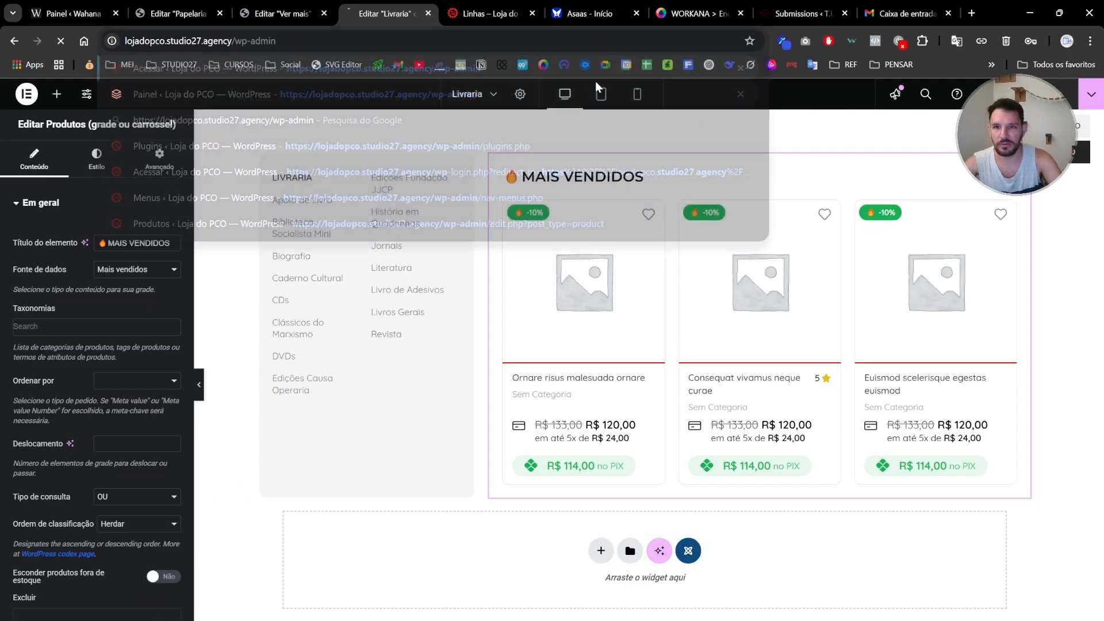
pyautogui.press('Return')
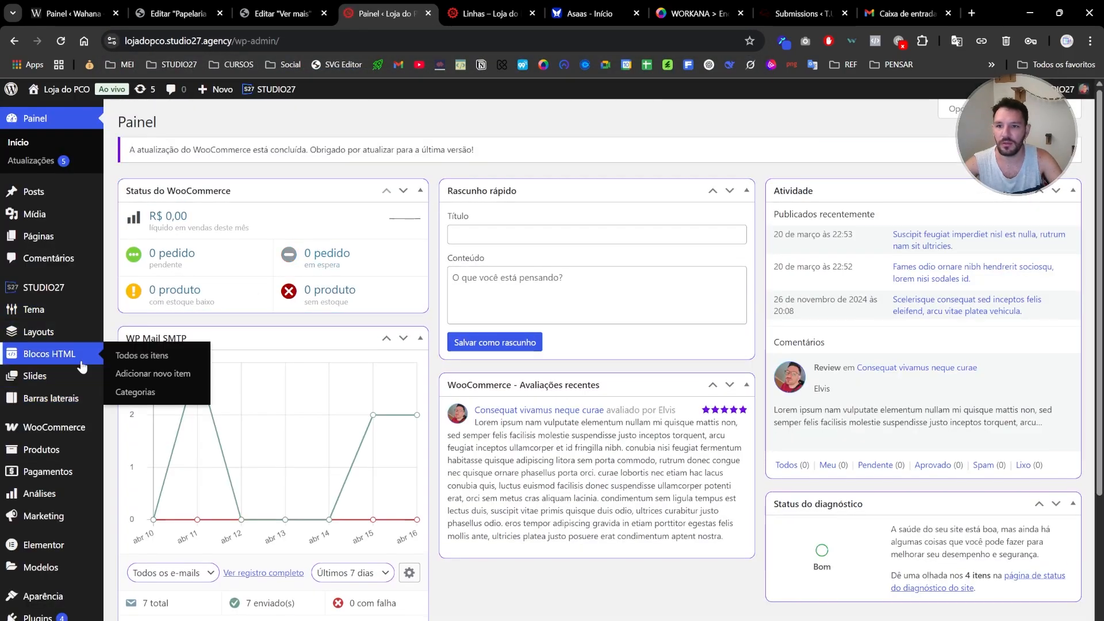
pyautogui.click(67, 361)
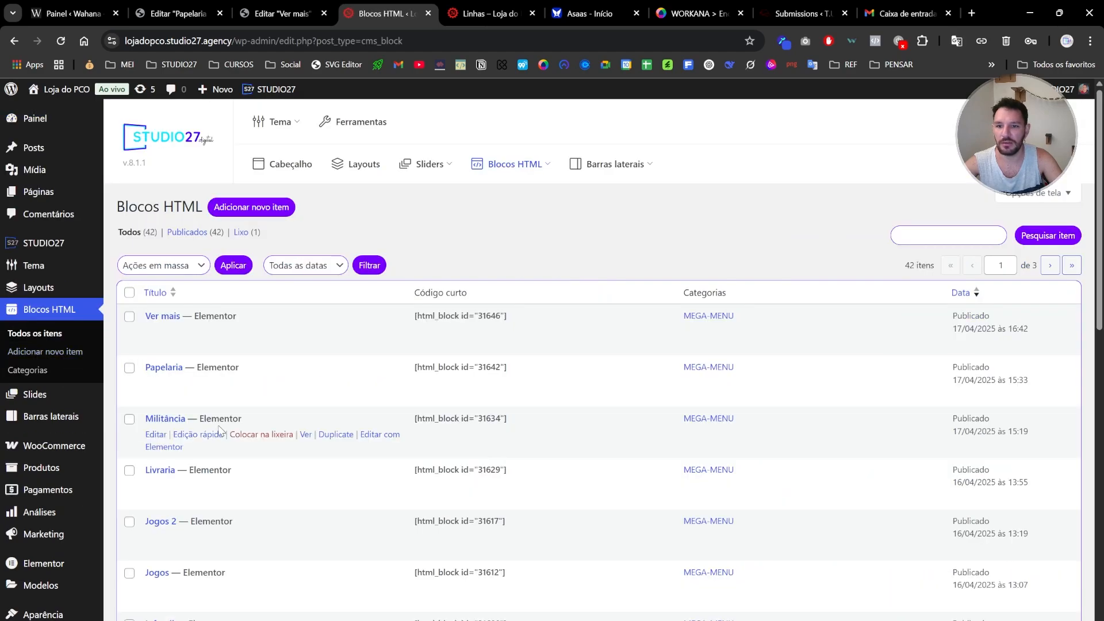
pyautogui.scroll(-3, 212, 437)
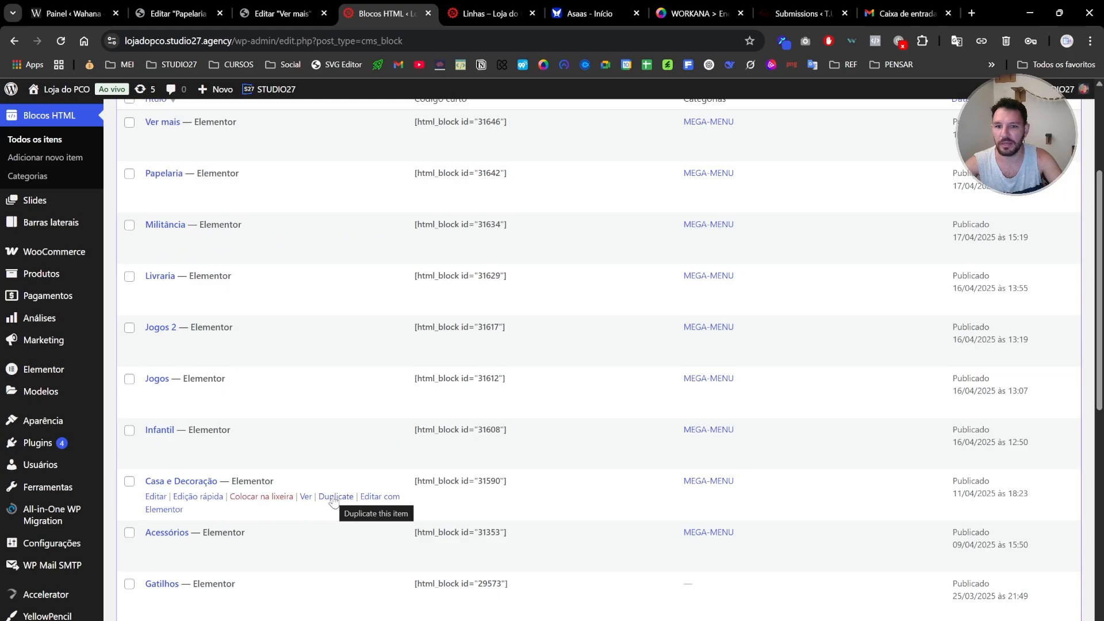
pyautogui.click(333, 497)
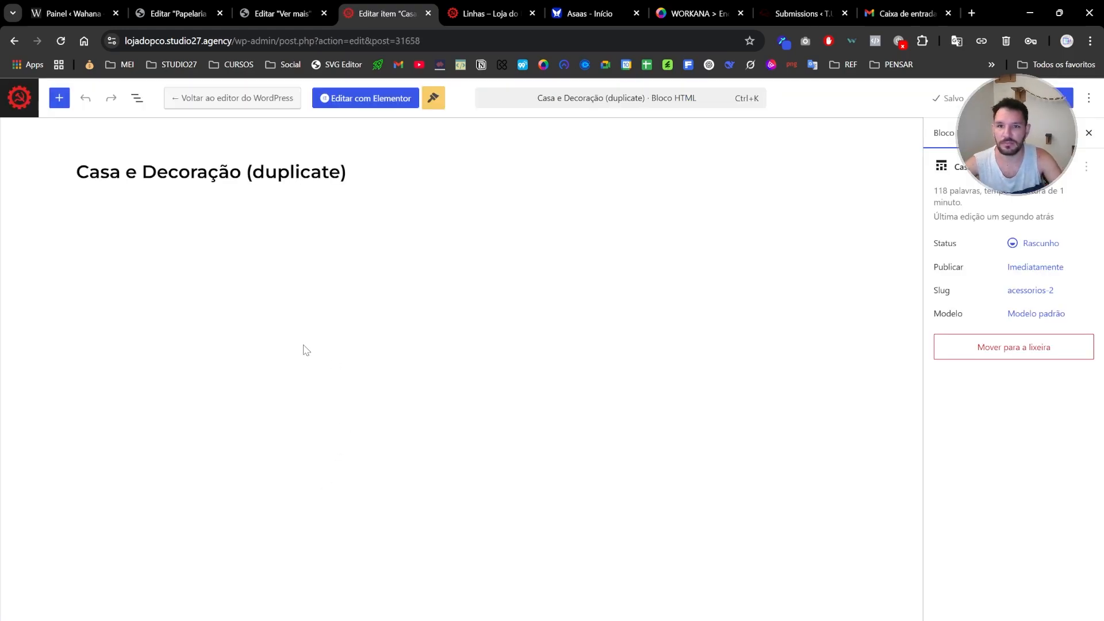
# Title the duplicated Casa e Decoração block "Linhas", publish it and open it in Elementor
pyautogui.click(331, 177)
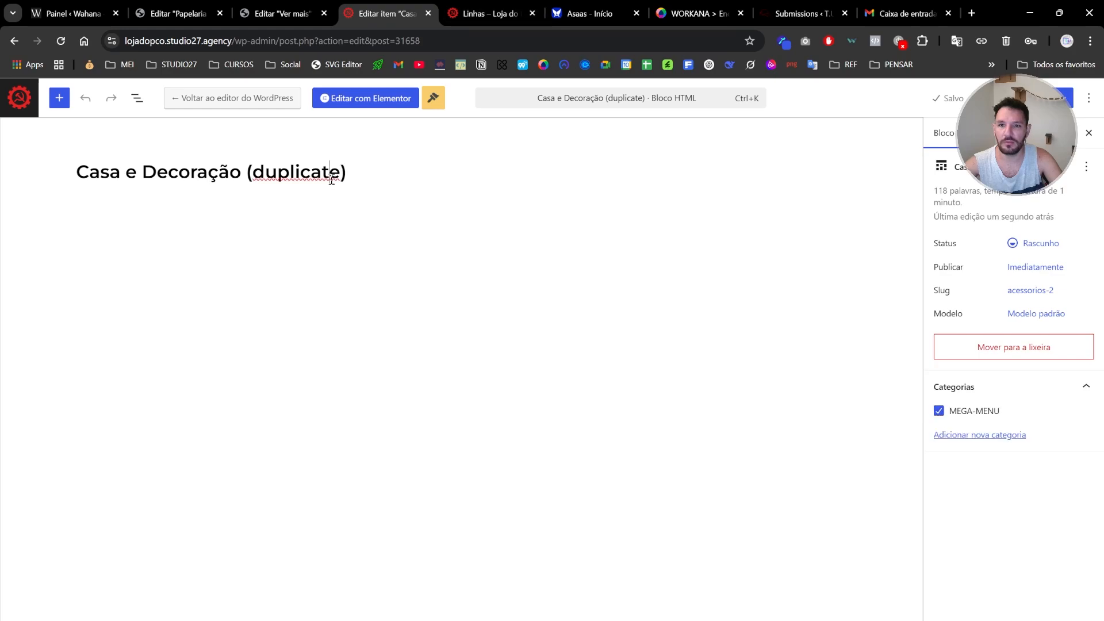
pyautogui.hotkey('ctrl', 'a')
pyautogui.write('L')
pyautogui.press('capslock')
pyautogui.write('inhas')
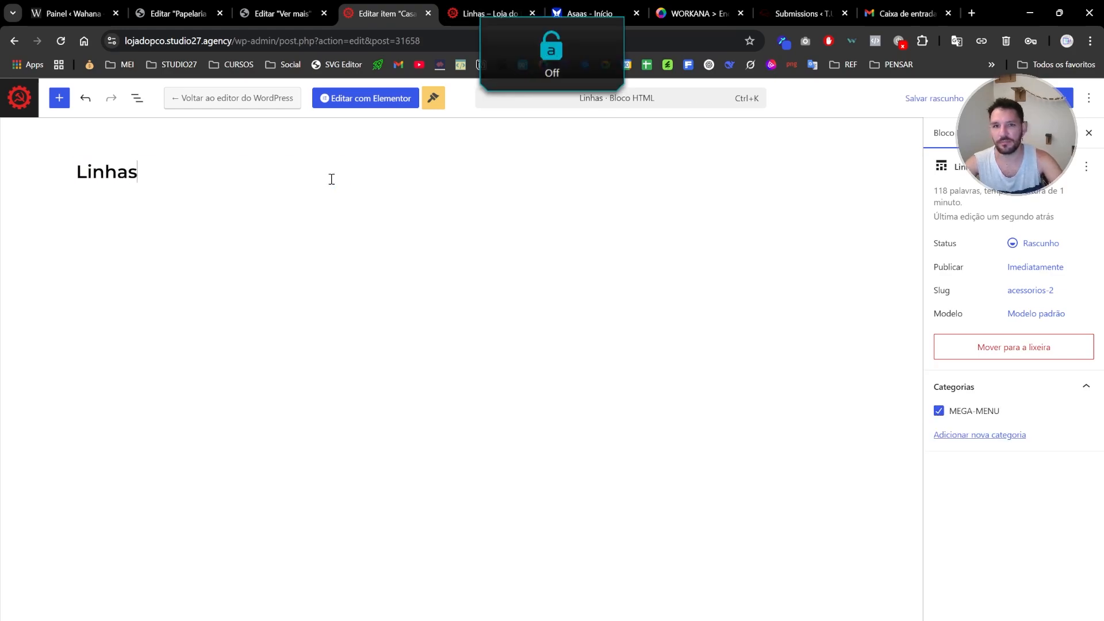
pyautogui.click(1071, 92)
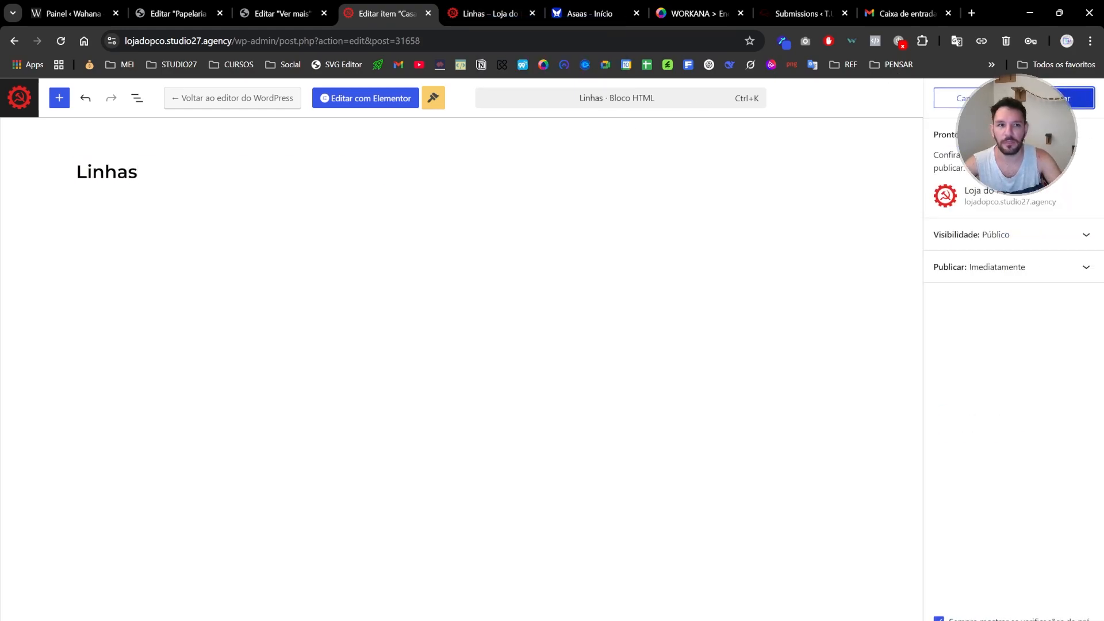
pyautogui.click(1071, 92)
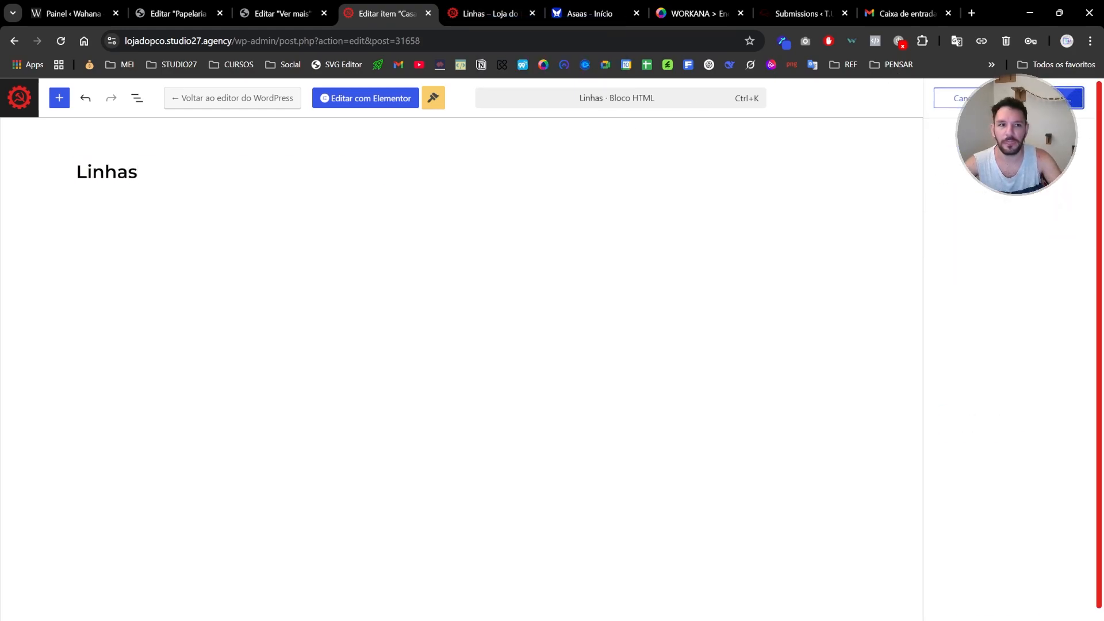
pyautogui.click(375, 101)
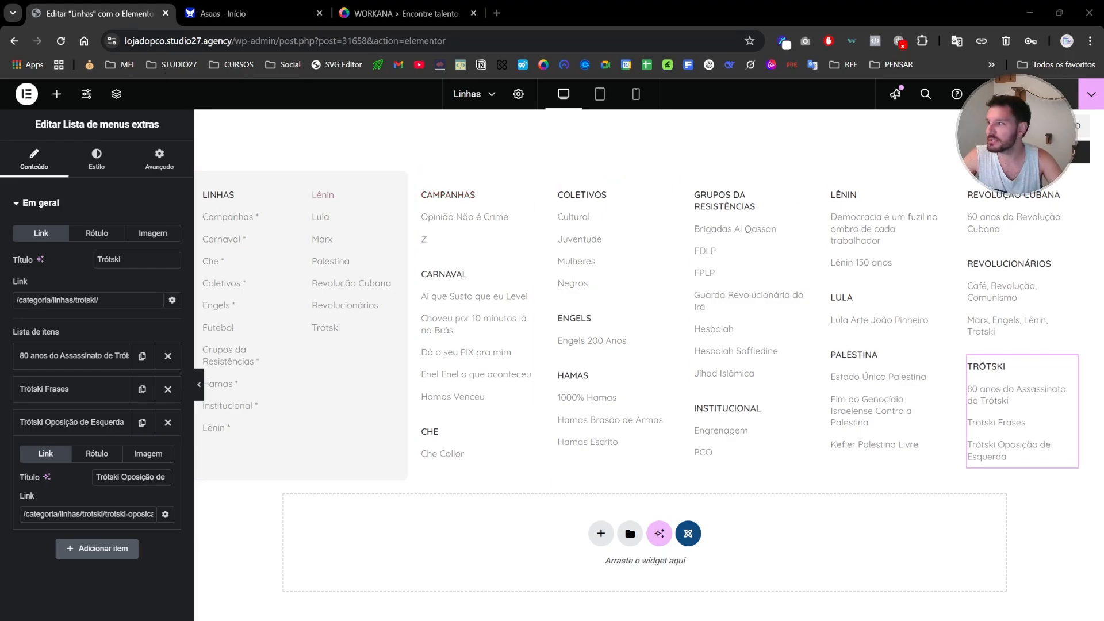
# Check the Linhas dropdown in the store home page's main menu and return to the Linhas block in Elementor
pyautogui.moveTo(357, 73); pyautogui.dragTo(442, 17)
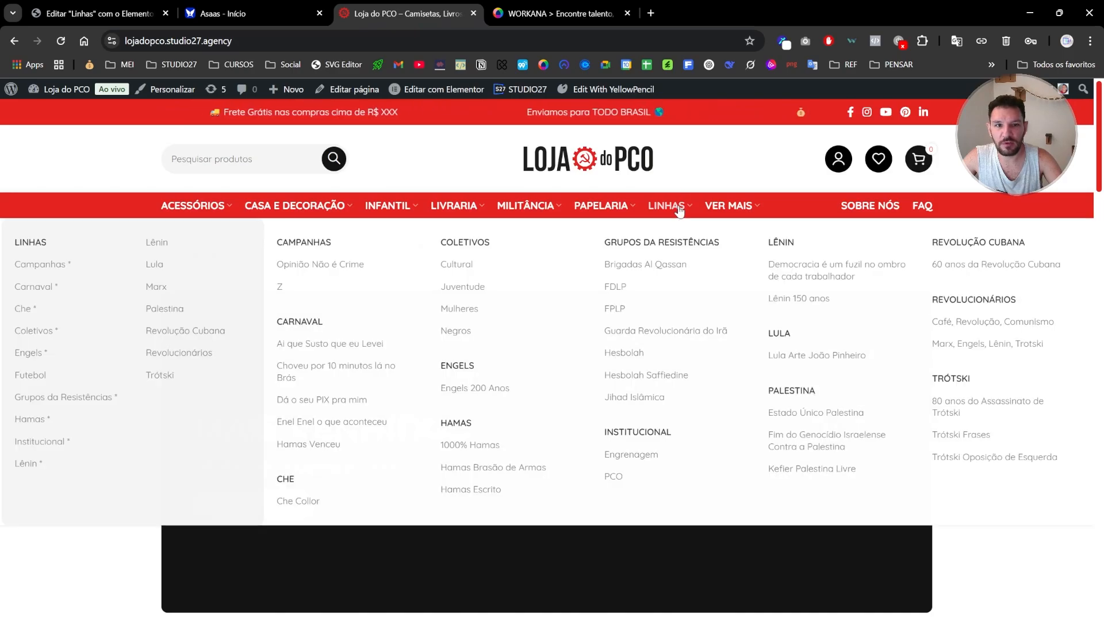
pyautogui.moveTo(673, 209)
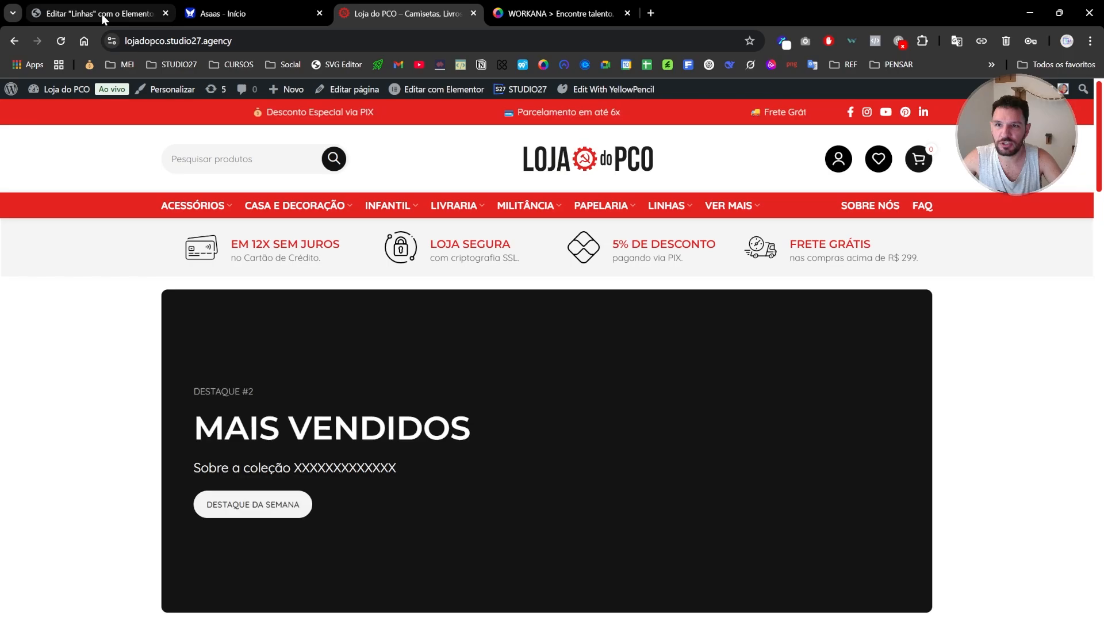
pyautogui.click(103, 19)
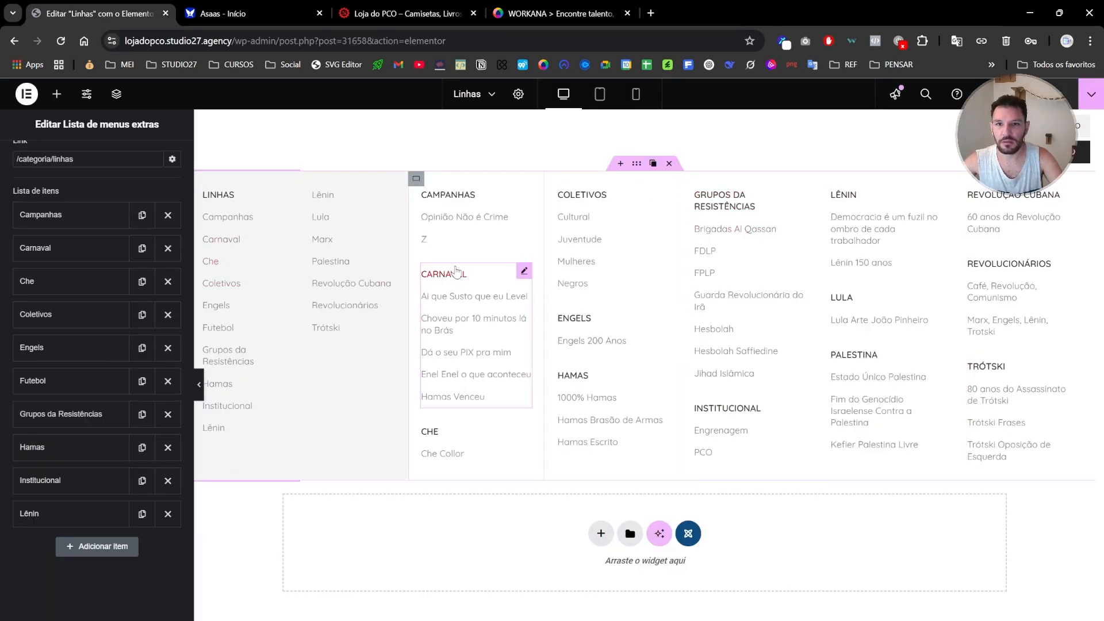
# Review the edited Linhas dropdown alongside the Militância and Livraria dropdowns in the store home page's main menu
pyautogui.click(428, 14)
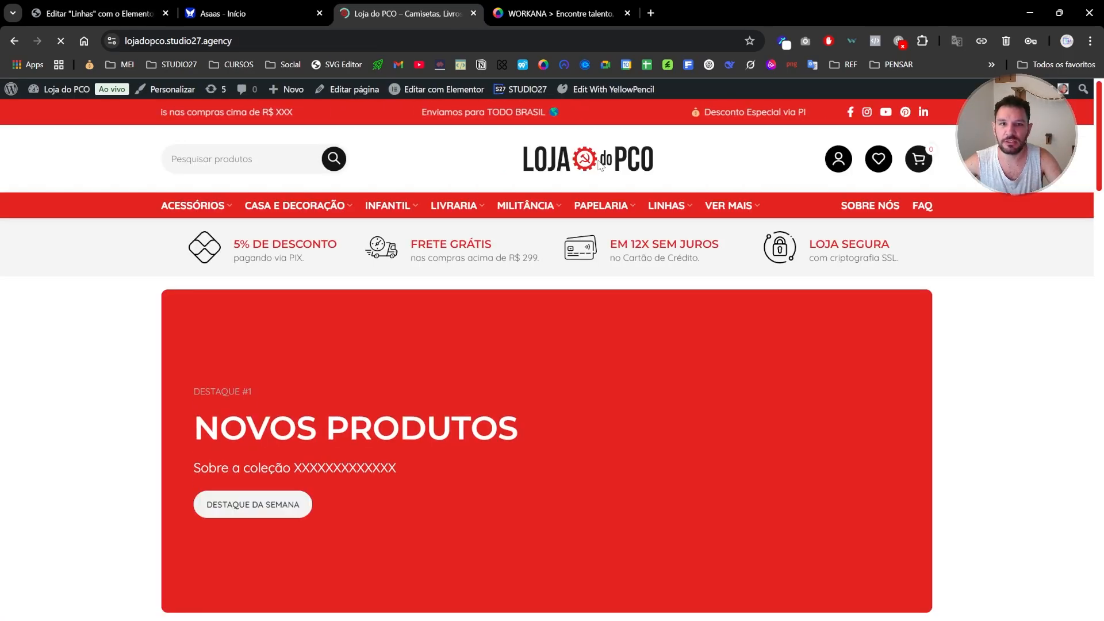
pyautogui.moveTo(661, 207)
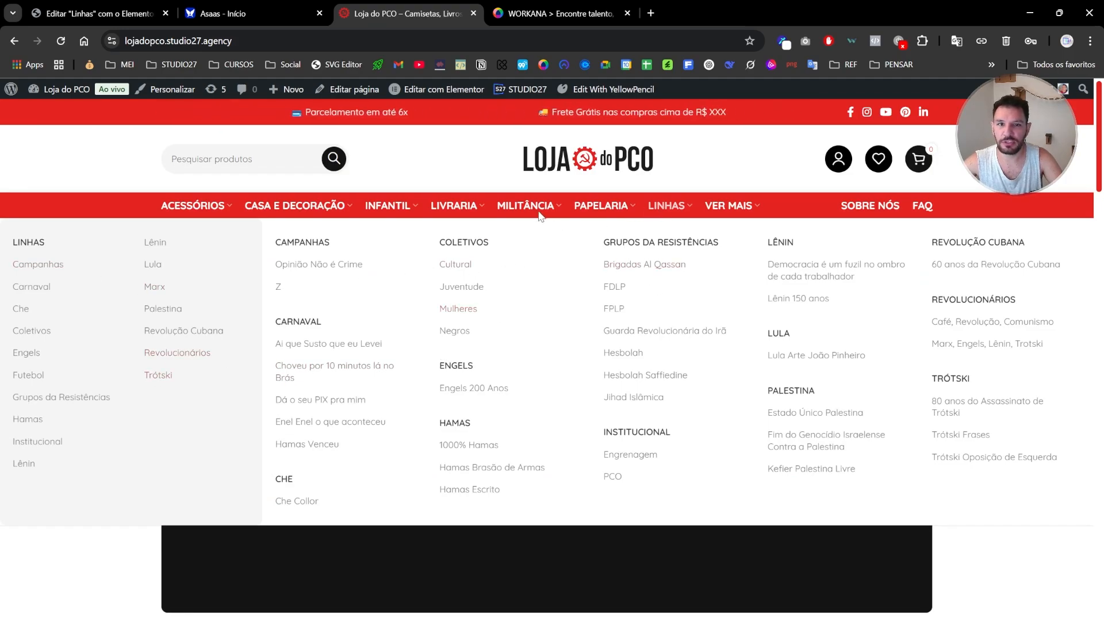
pyautogui.moveTo(541, 214)
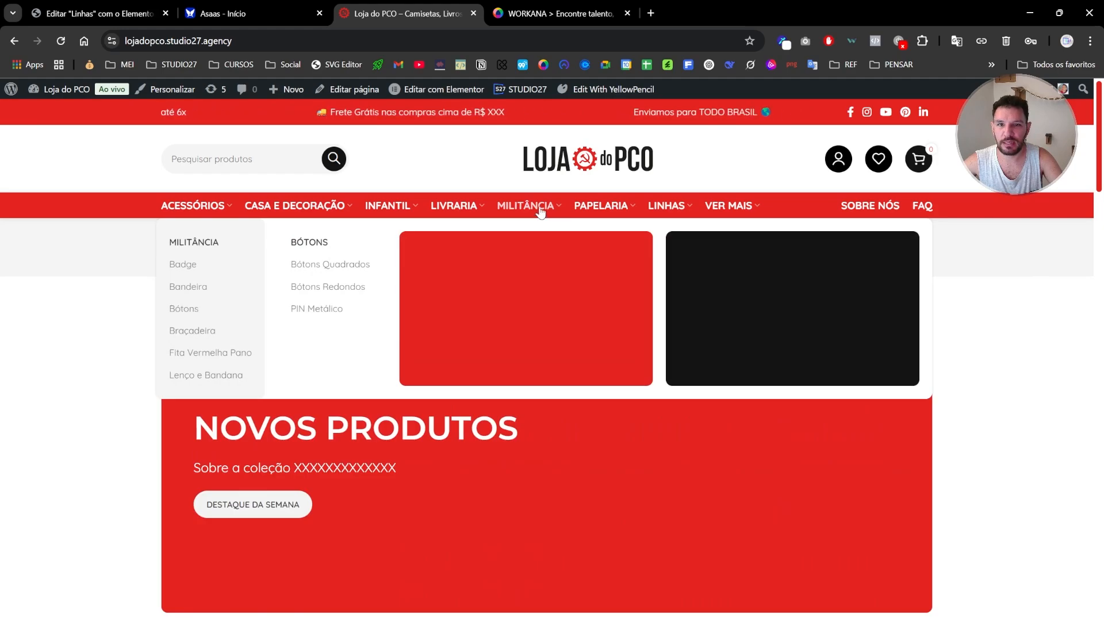
pyautogui.moveTo(462, 211)
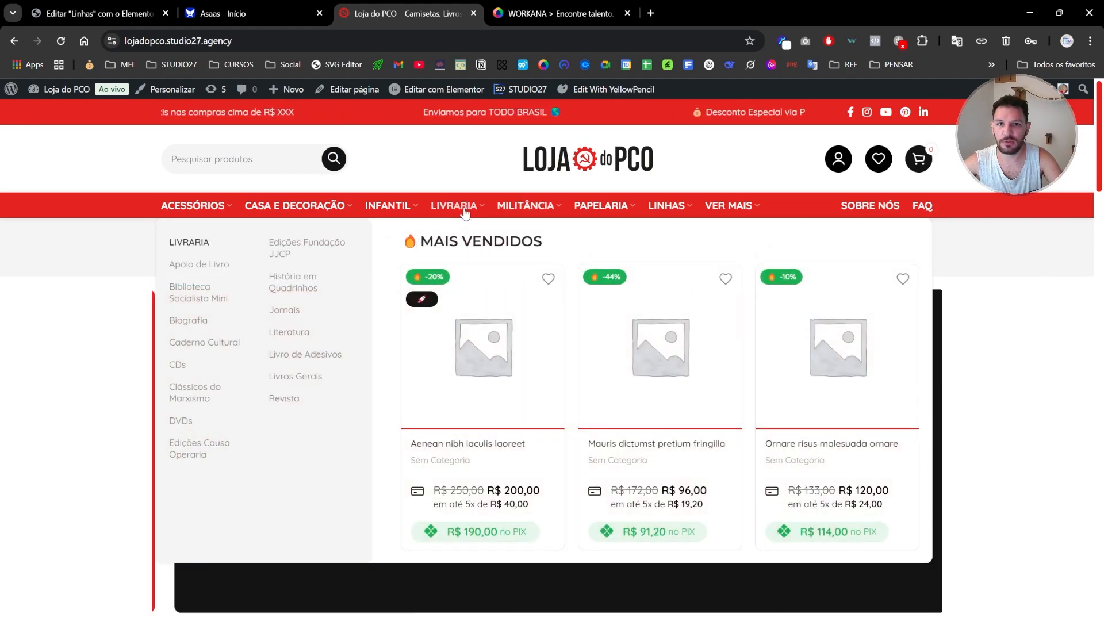
pyautogui.moveTo(506, 211)
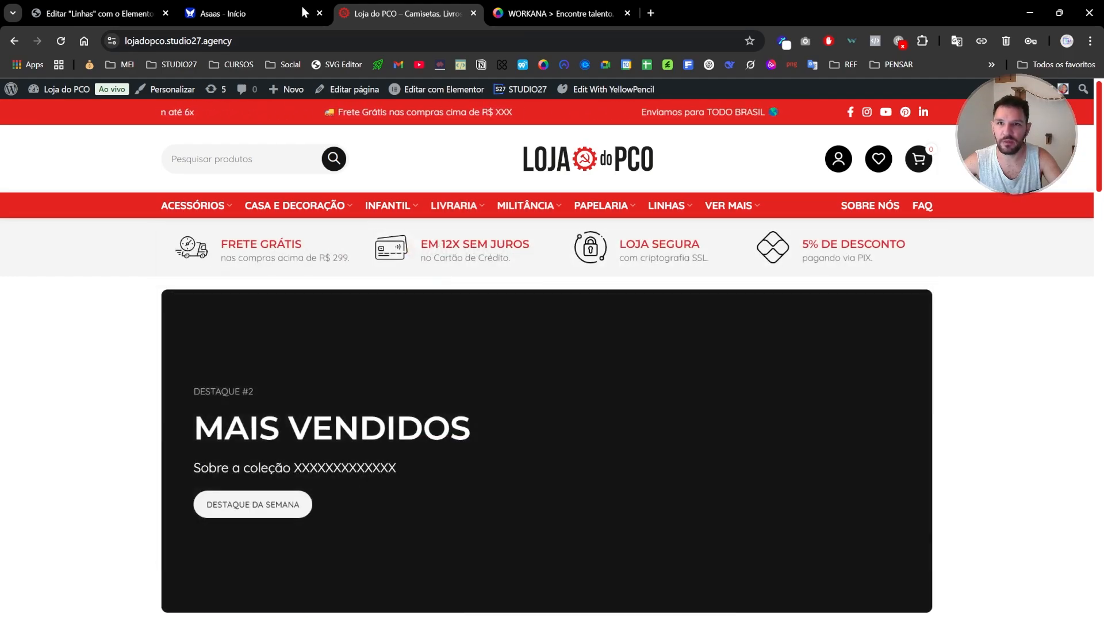
# Open the store's WordPress dashboard in a separate browser tab
pyautogui.moveTo(63, 90)
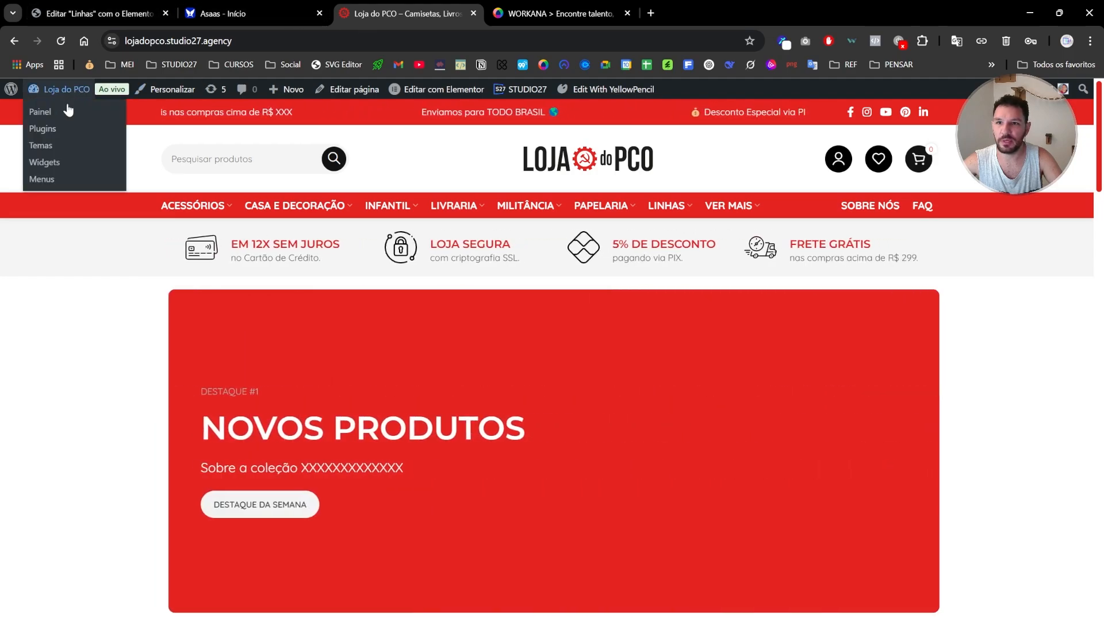
pyautogui.middleClick(52, 113)
pyautogui.click(520, 14)
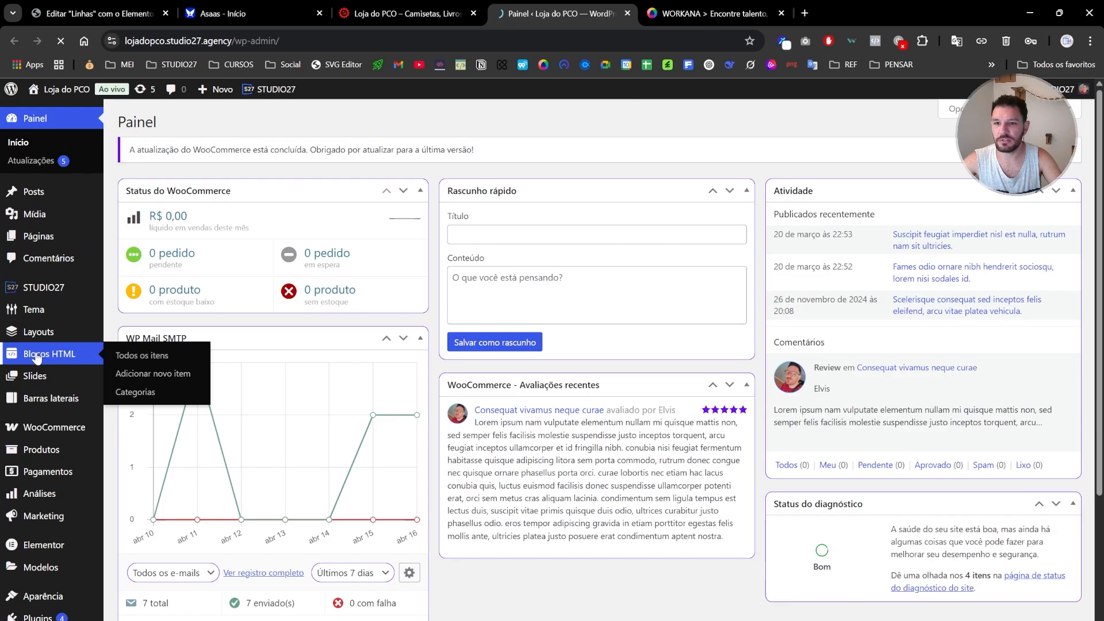
# List the store's HTML blocks and open the Livraria and Militância blocks in Elementor in separate browser tabs
pyautogui.click(35, 356)
pyautogui.click(386, 21)
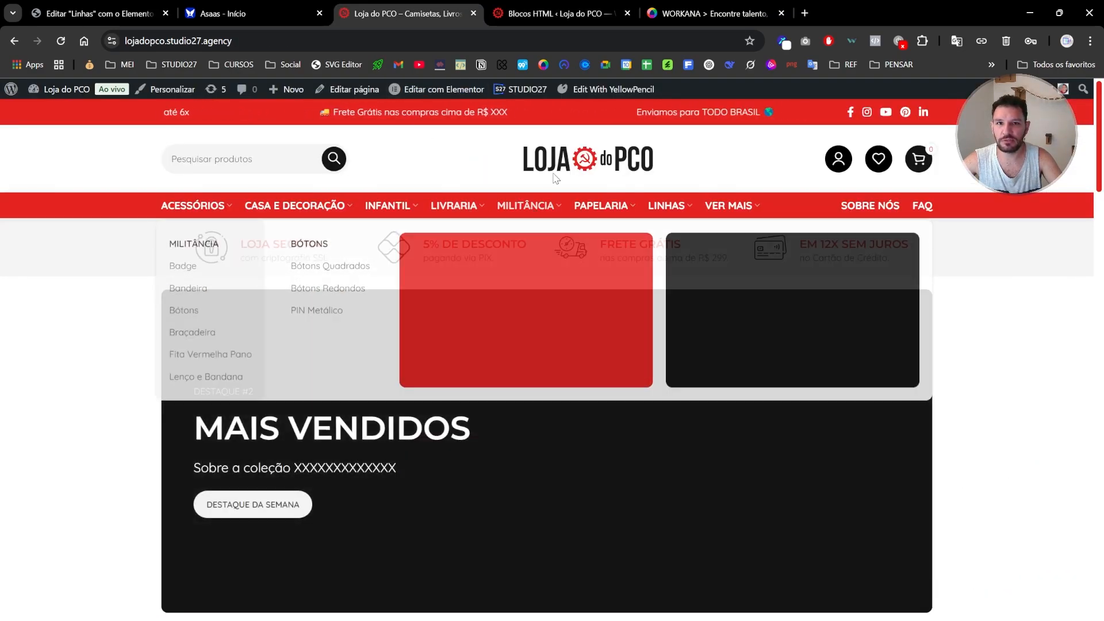
pyautogui.click(554, 13)
pyautogui.scroll(-5, 253, 426)
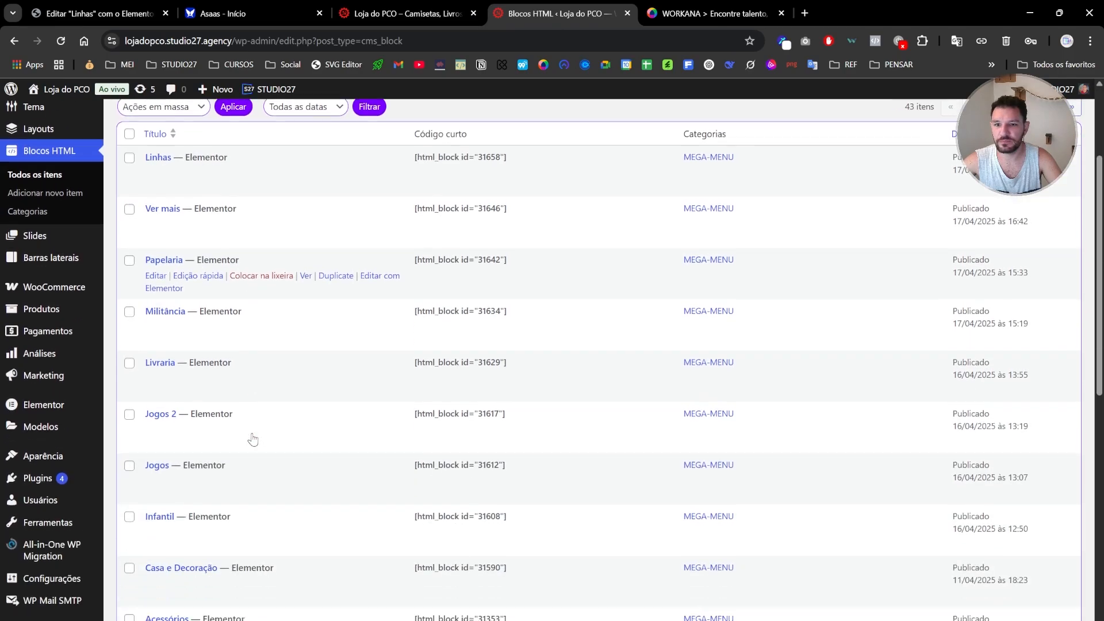
pyautogui.middleClick(384, 348)
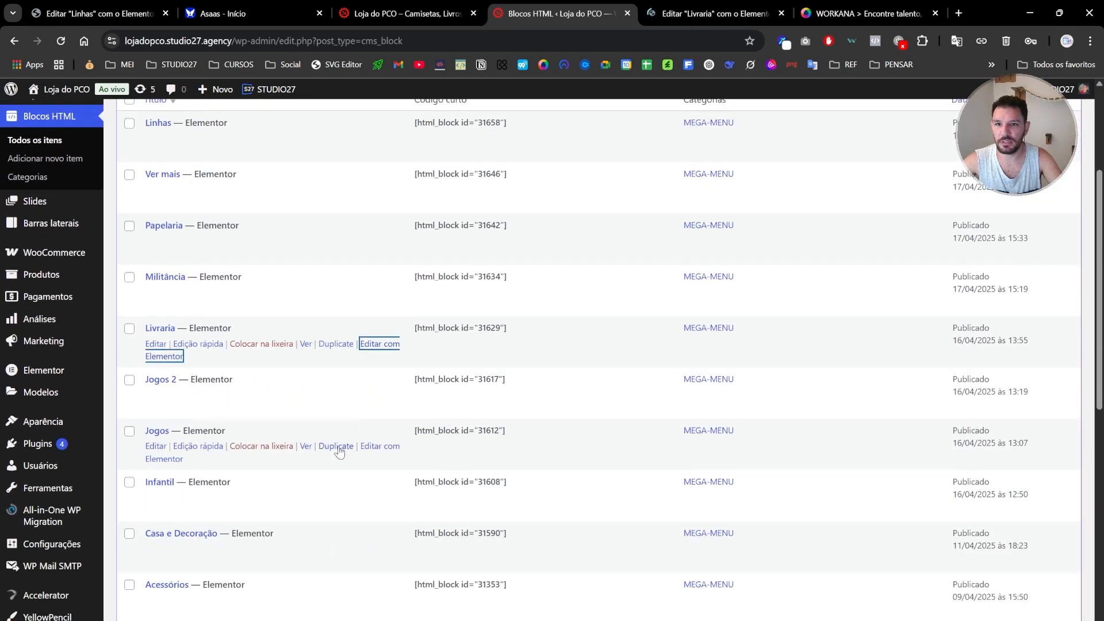
pyautogui.scroll(1, 328, 391)
pyautogui.middleClick(377, 359)
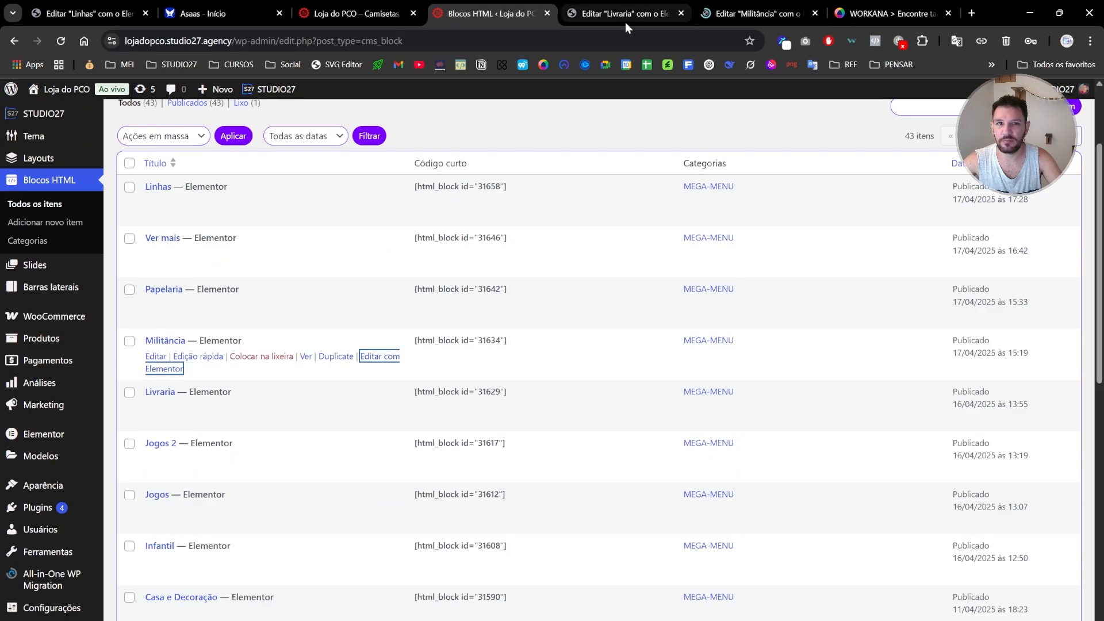
# Copy the MAIS VENDIDOS product carousel from the Livraria block
pyautogui.click(626, 18)
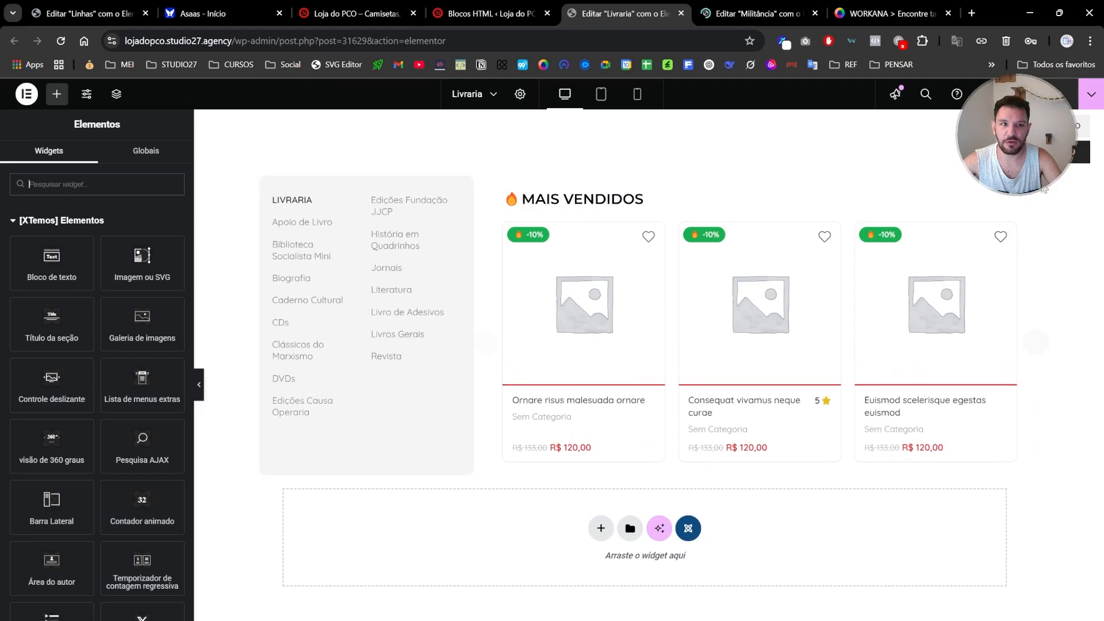
pyautogui.rightClick(1015, 199)
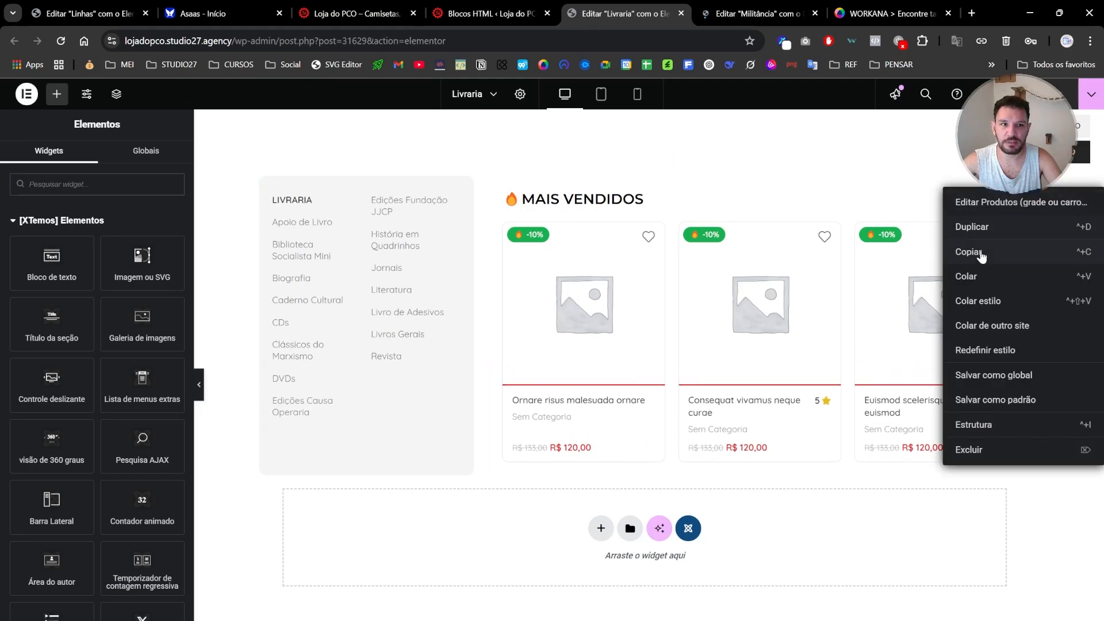
pyautogui.click(981, 257)
# In the Militância block, delete the red and black containers and paste the copied carousel after the Bótons list
pyautogui.click(709, 15)
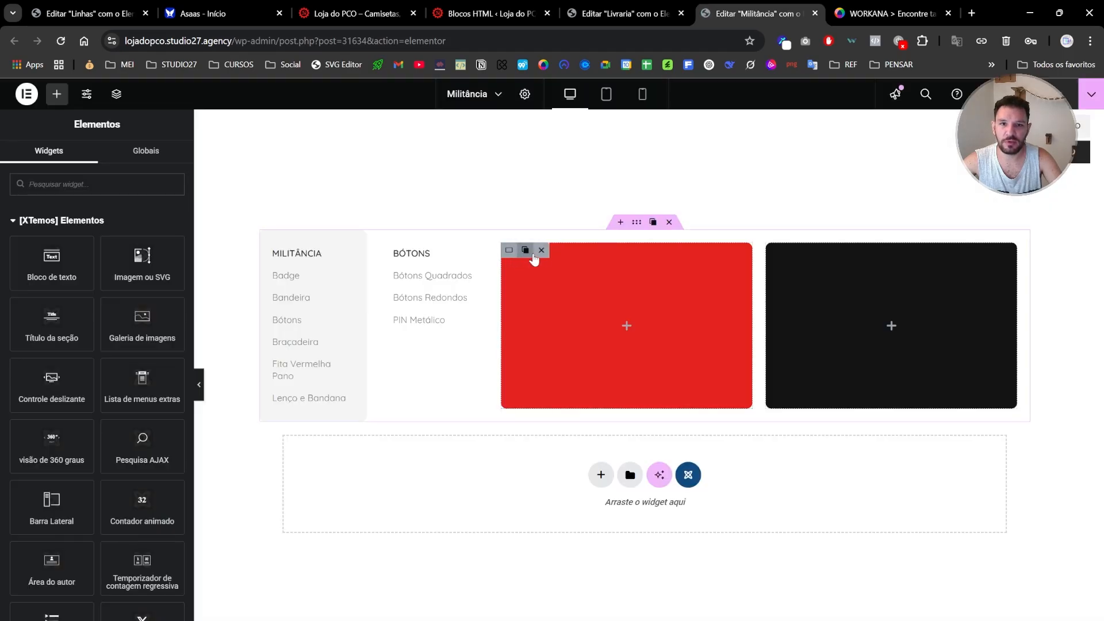
pyautogui.click(541, 251)
pyautogui.click(557, 256)
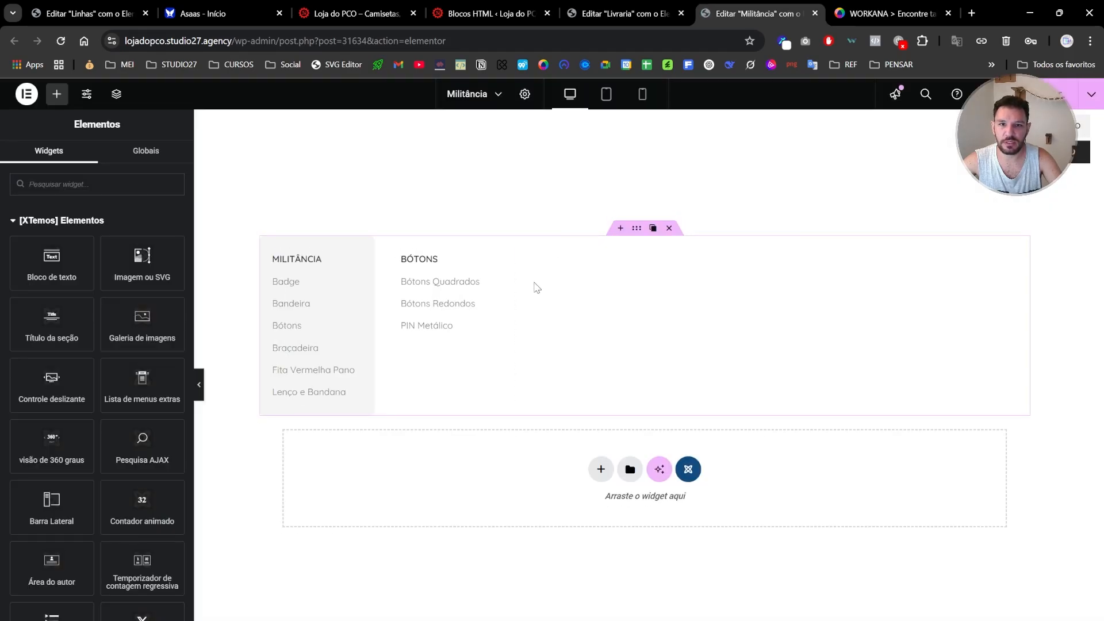
pyautogui.rightClick(499, 257)
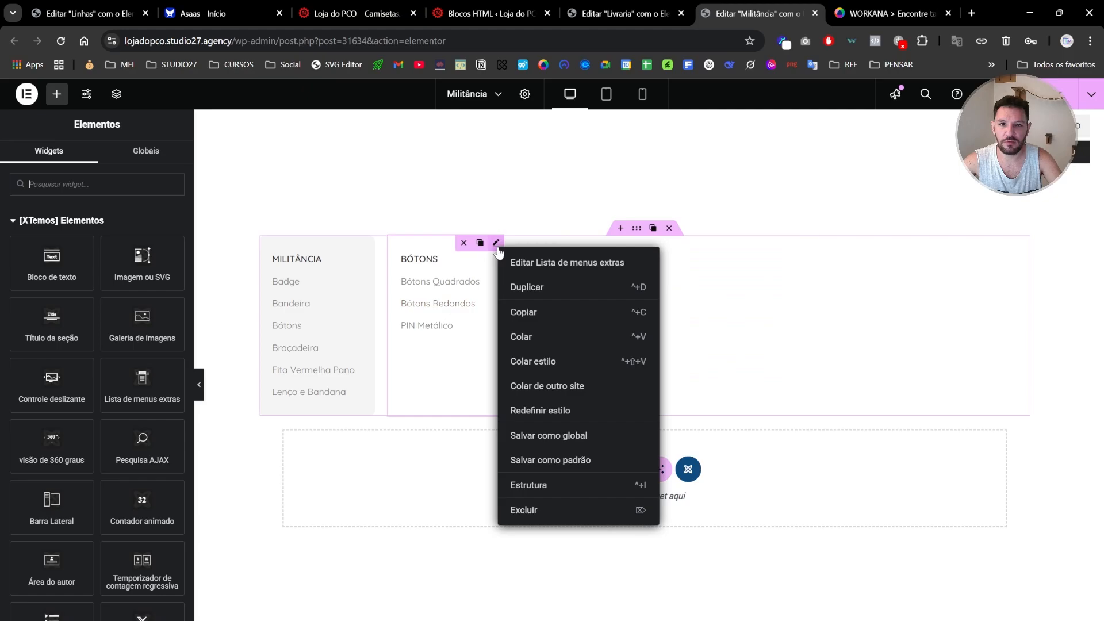
pyautogui.click(544, 333)
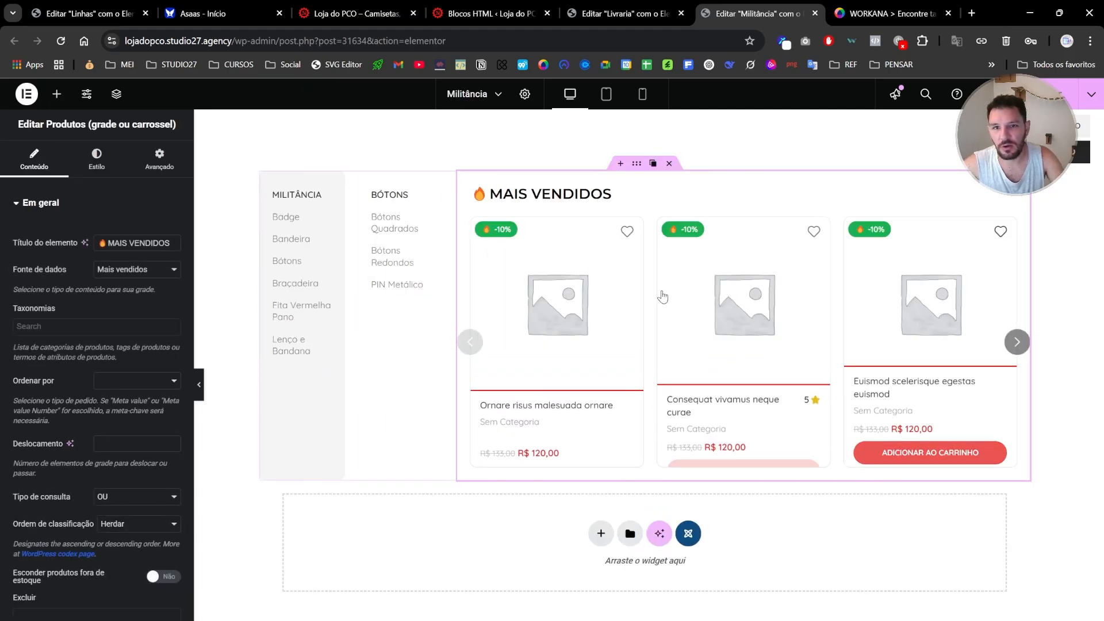
# Check the layout widths of the Militância and Bótons lists, and give the MAIS VENDIDOS carousel a custom width of 70%
pyautogui.click(305, 242)
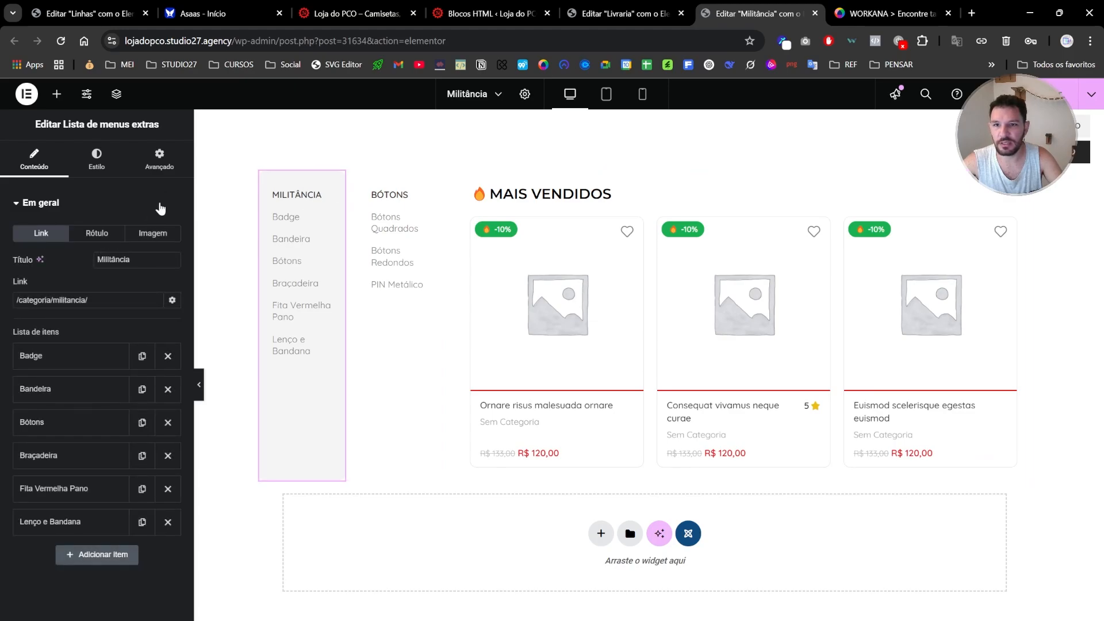
pyautogui.click(159, 160)
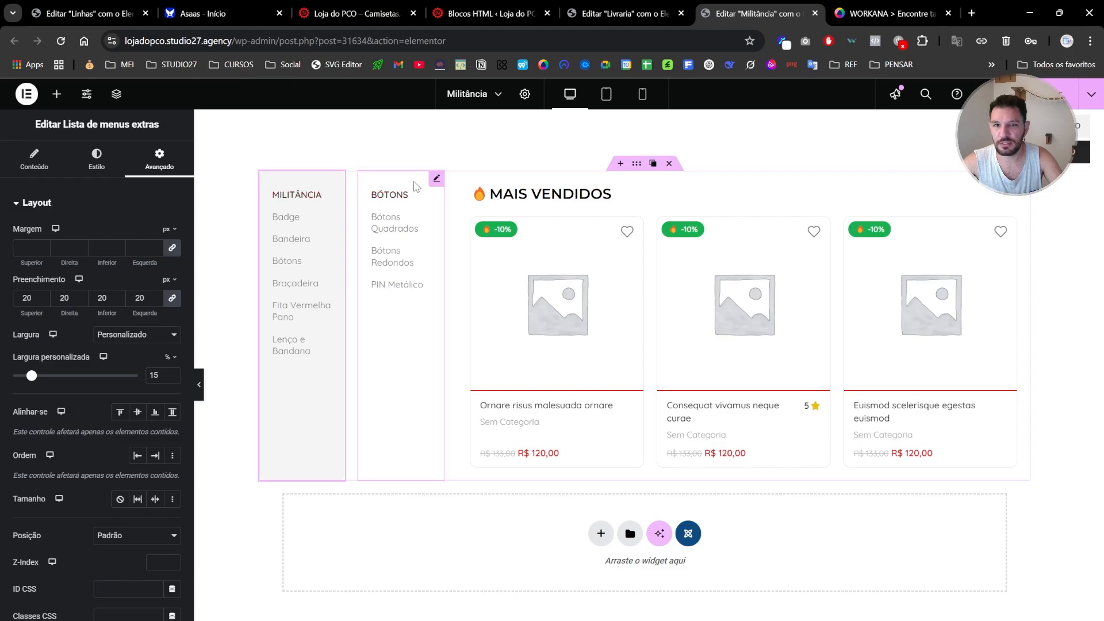
pyautogui.click(437, 183)
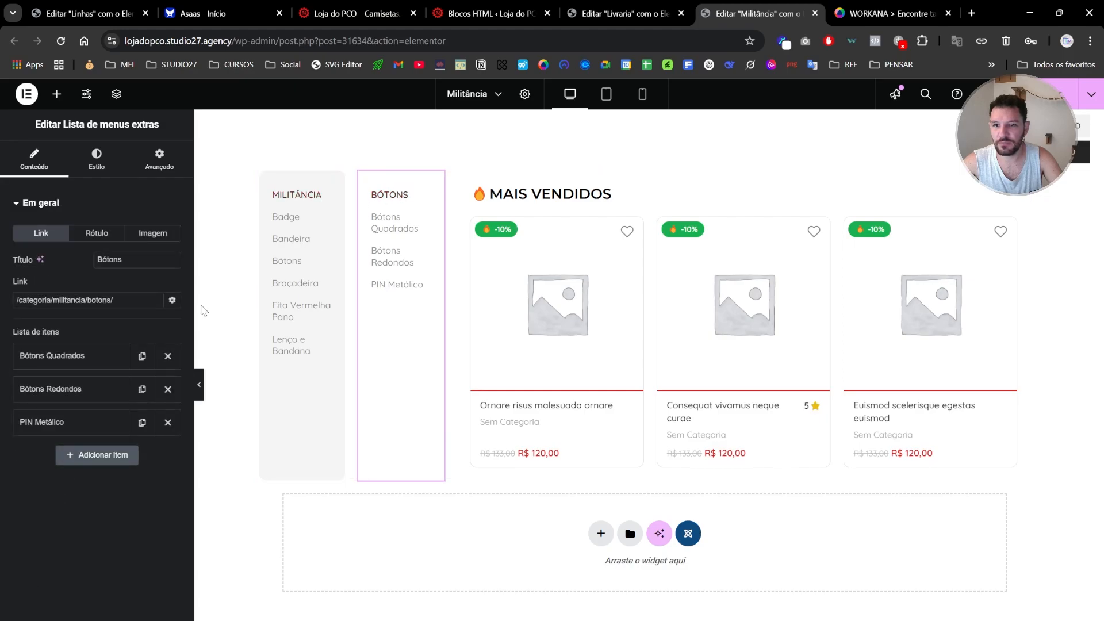
pyautogui.click(160, 166)
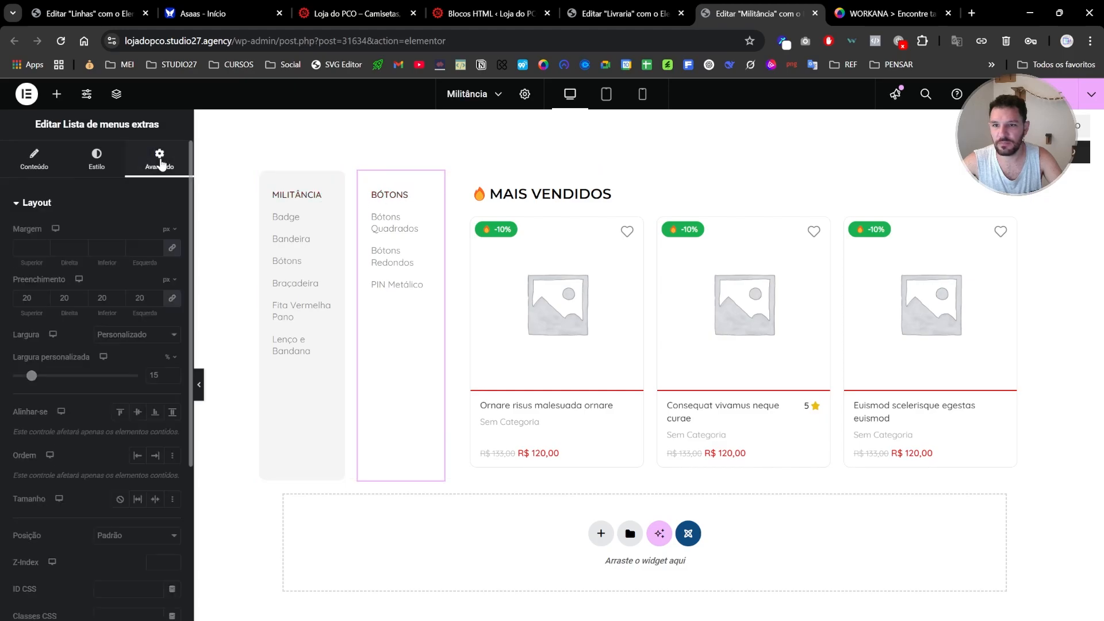
pyautogui.click(468, 192)
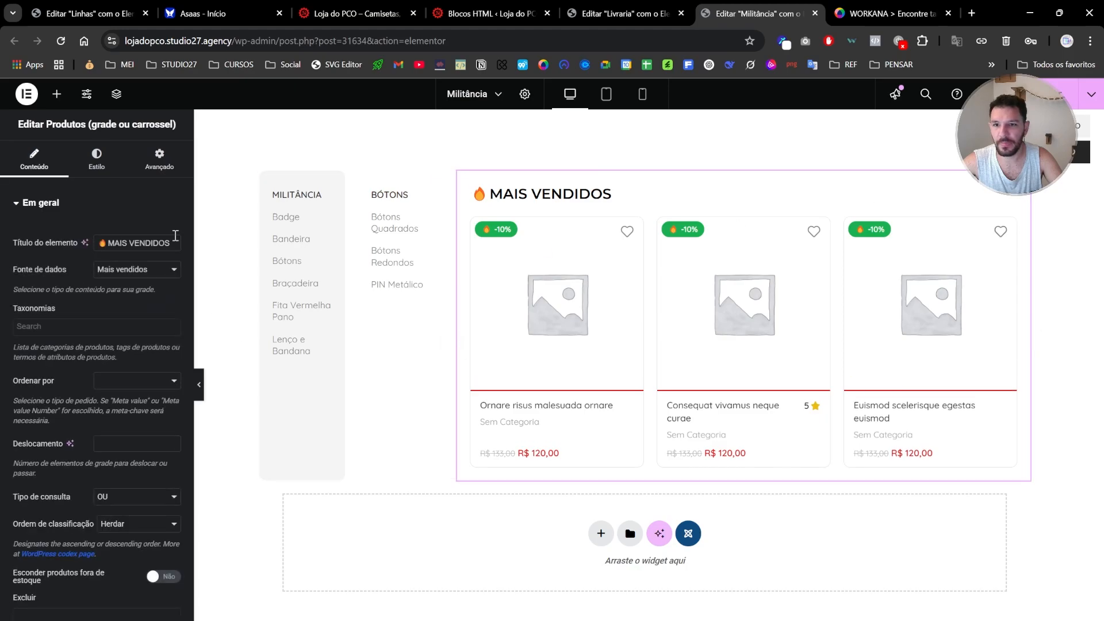
pyautogui.click(176, 166)
pyautogui.click(143, 343)
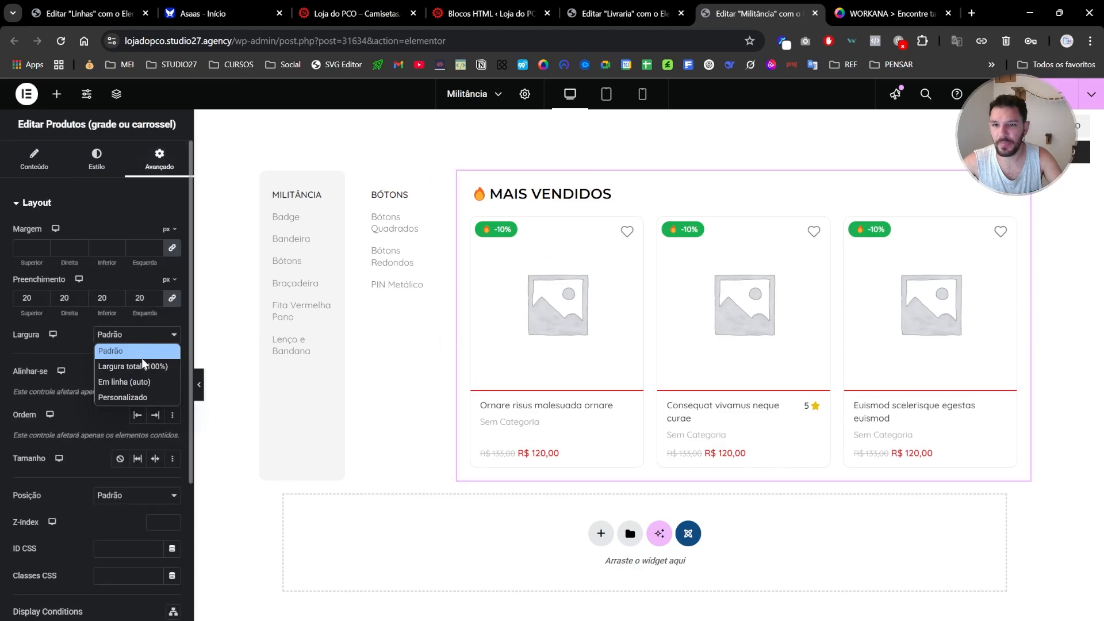
pyautogui.click(138, 395)
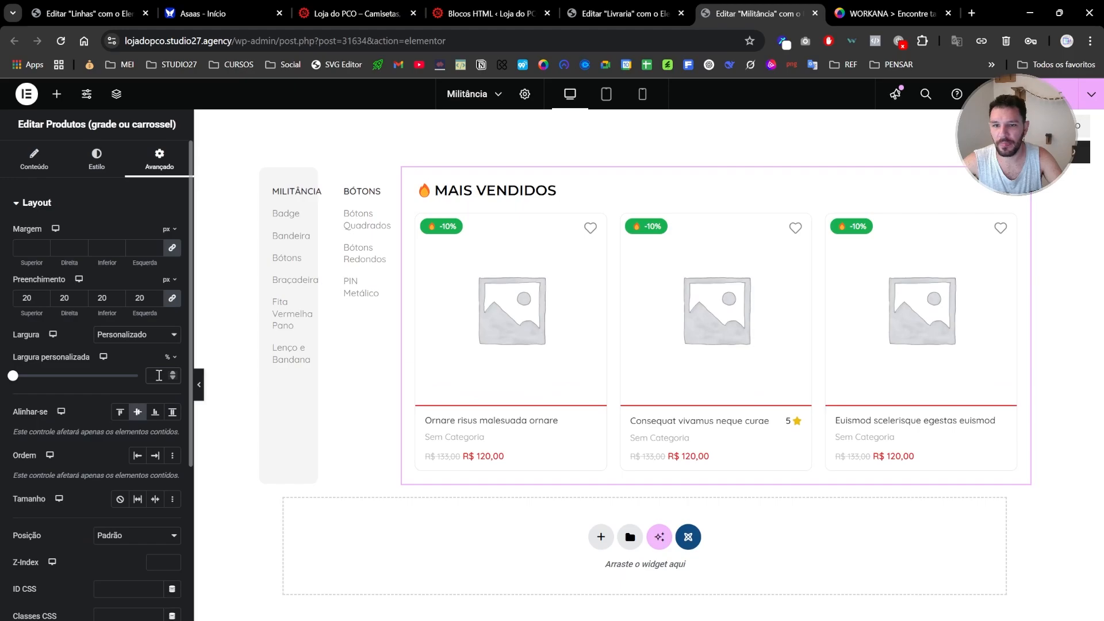
pyautogui.click(159, 375)
pyautogui.write('70')
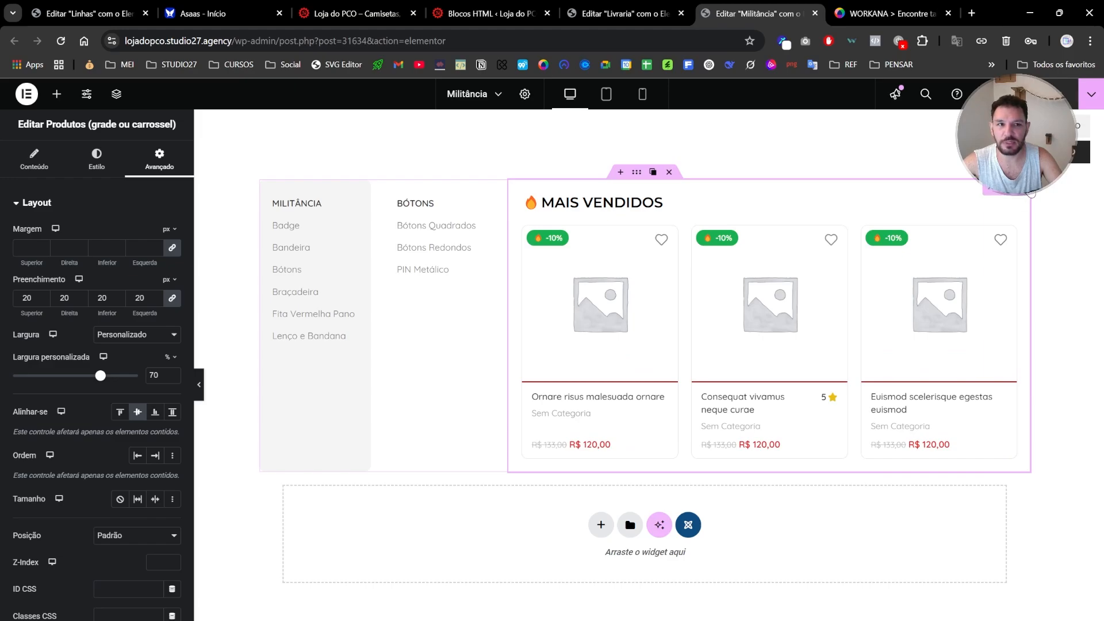
# Try filtering the MAIS VENDIDOS carousel by the Militância product category, and remove that taxonomy filter
pyautogui.click(27, 162)
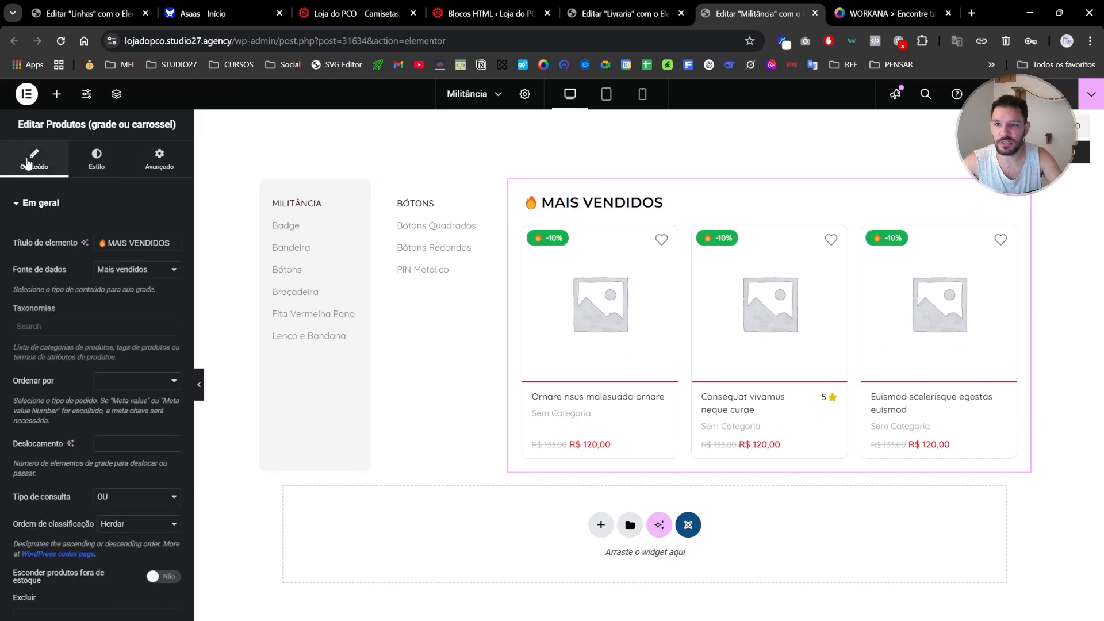
pyautogui.click(40, 328)
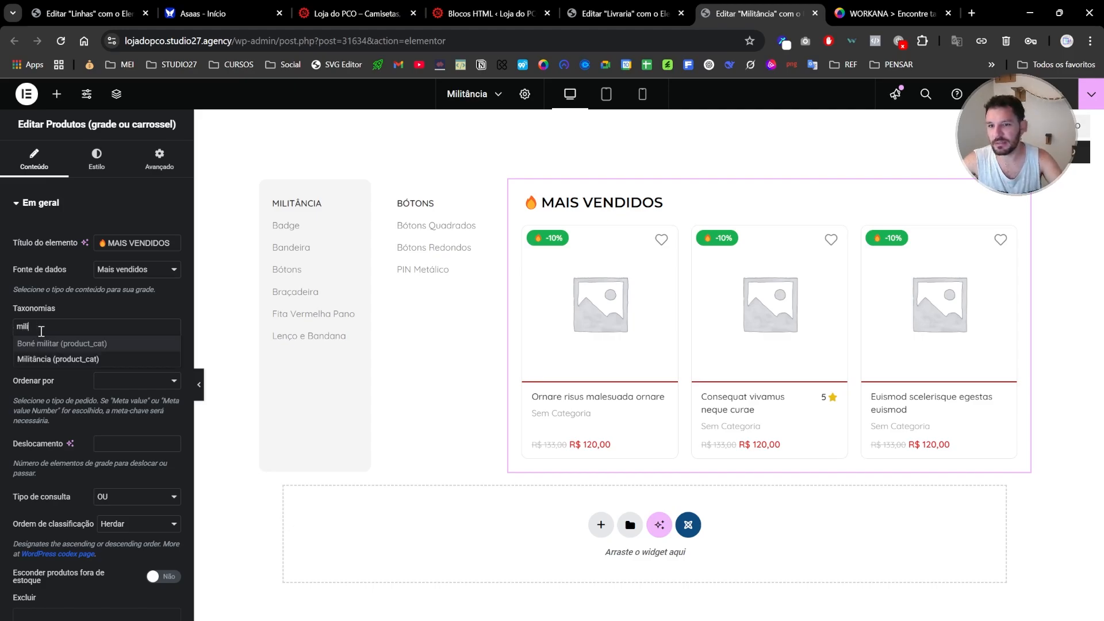
pyautogui.click(41, 359)
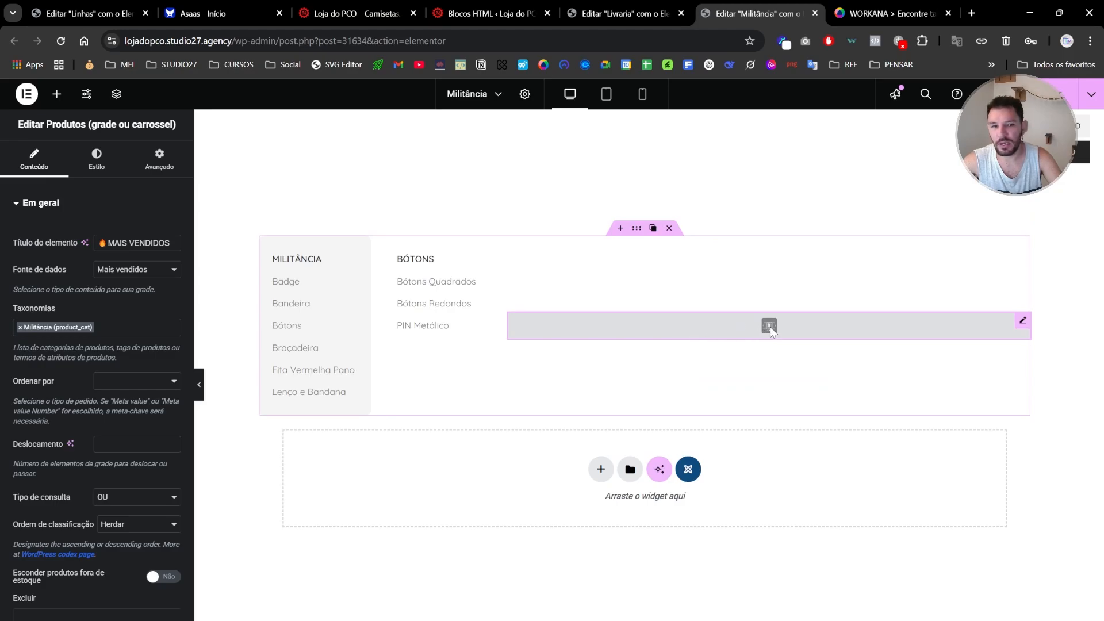
pyautogui.click(20, 328)
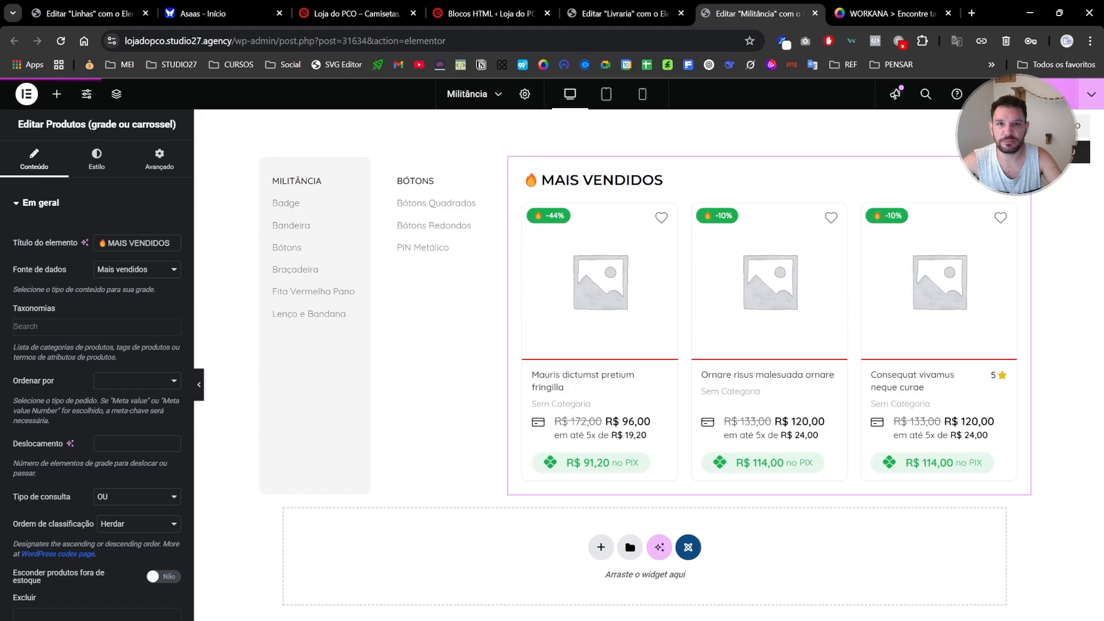
# Review the Militância, Casa e Decoração and Acessórios dropdowns in the store home page's main menu
pyautogui.click(368, 14)
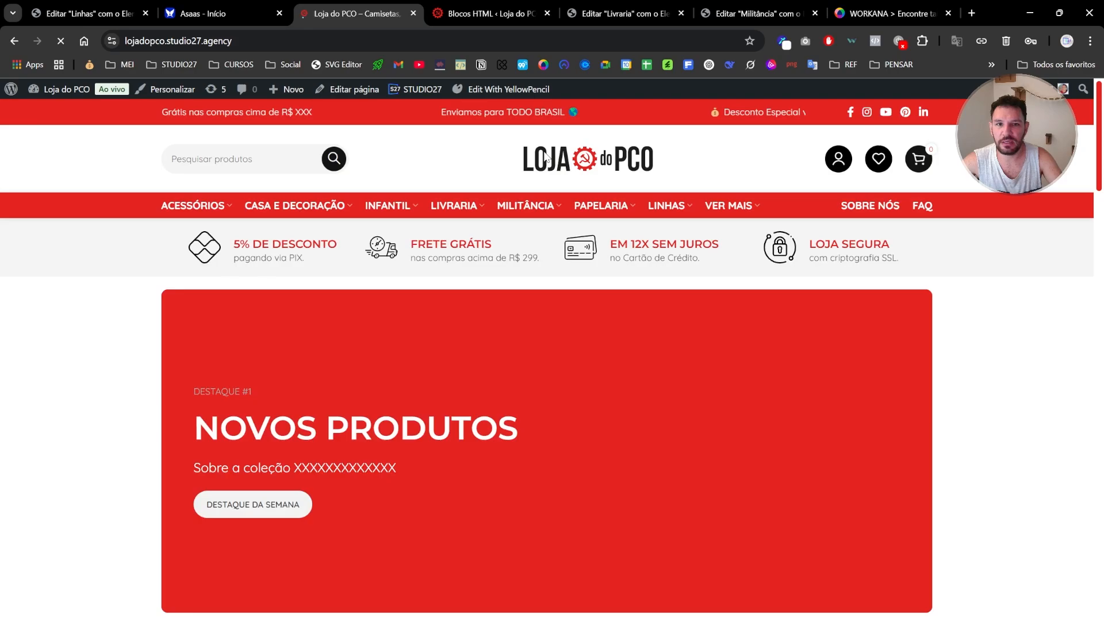
pyautogui.moveTo(531, 208)
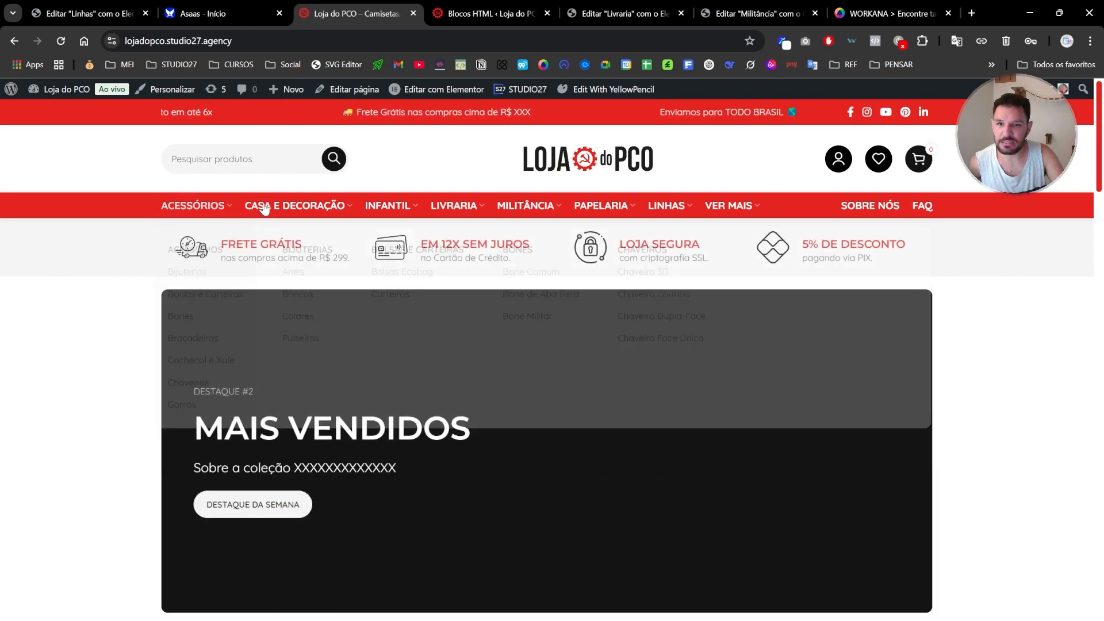
pyautogui.moveTo(320, 211)
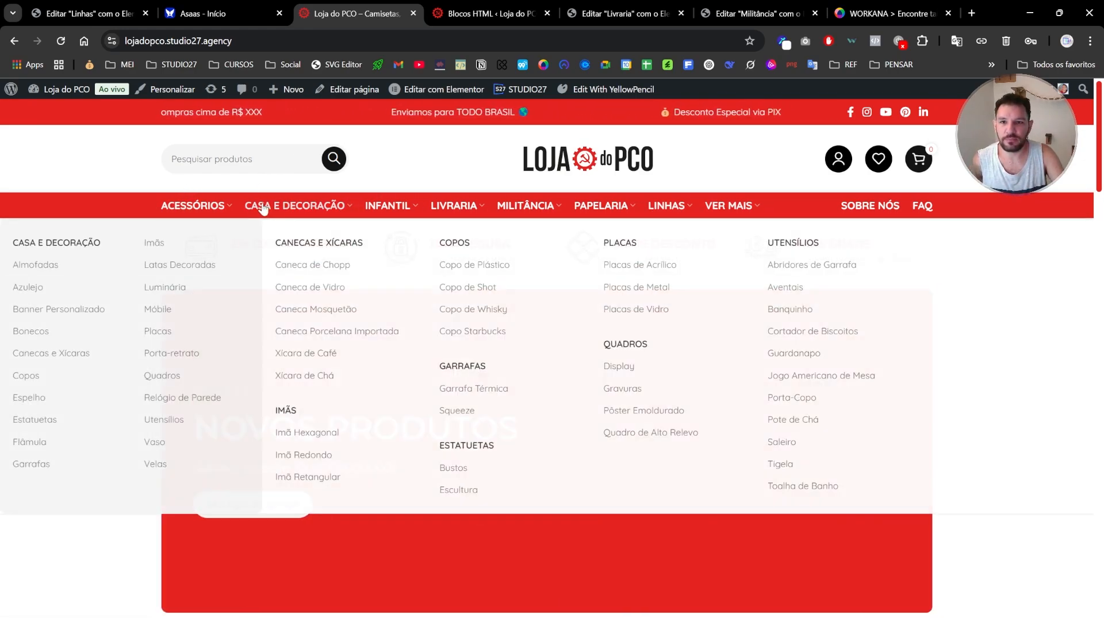
pyautogui.moveTo(208, 206)
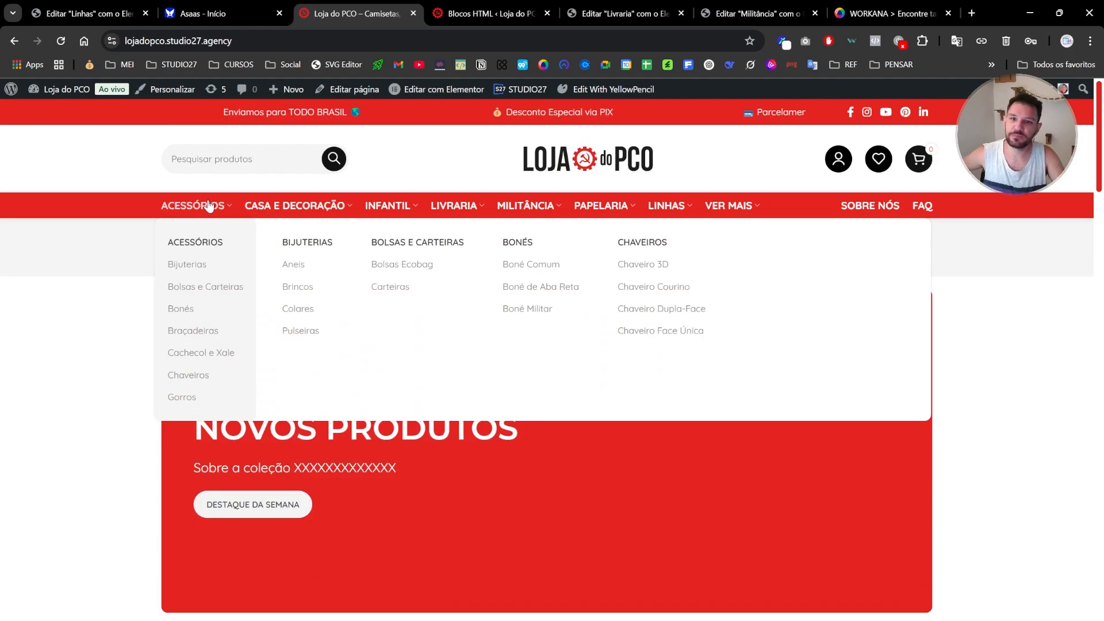